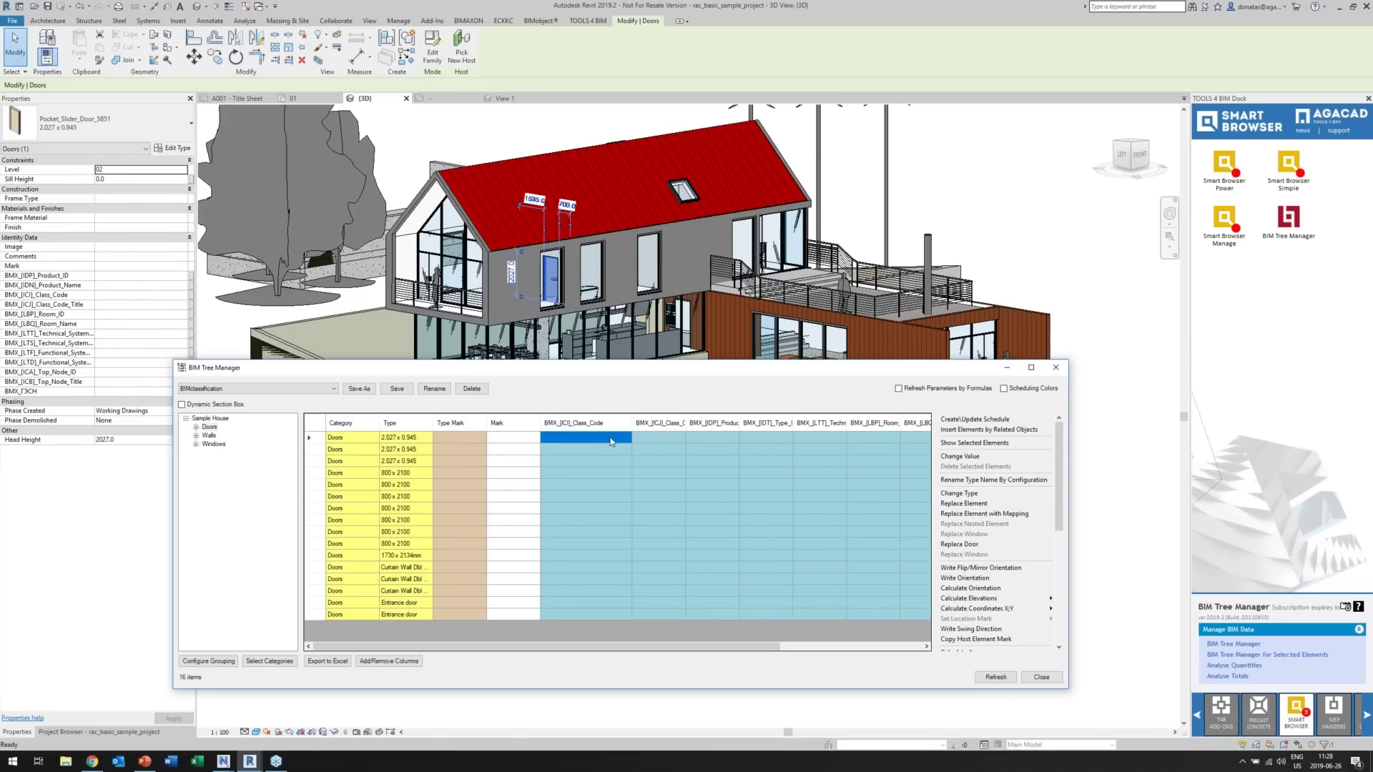
Select the class code cells of all doors and connect to BIMAXON ICS by logging in.
right_click(603, 441)
left_click(634, 450)
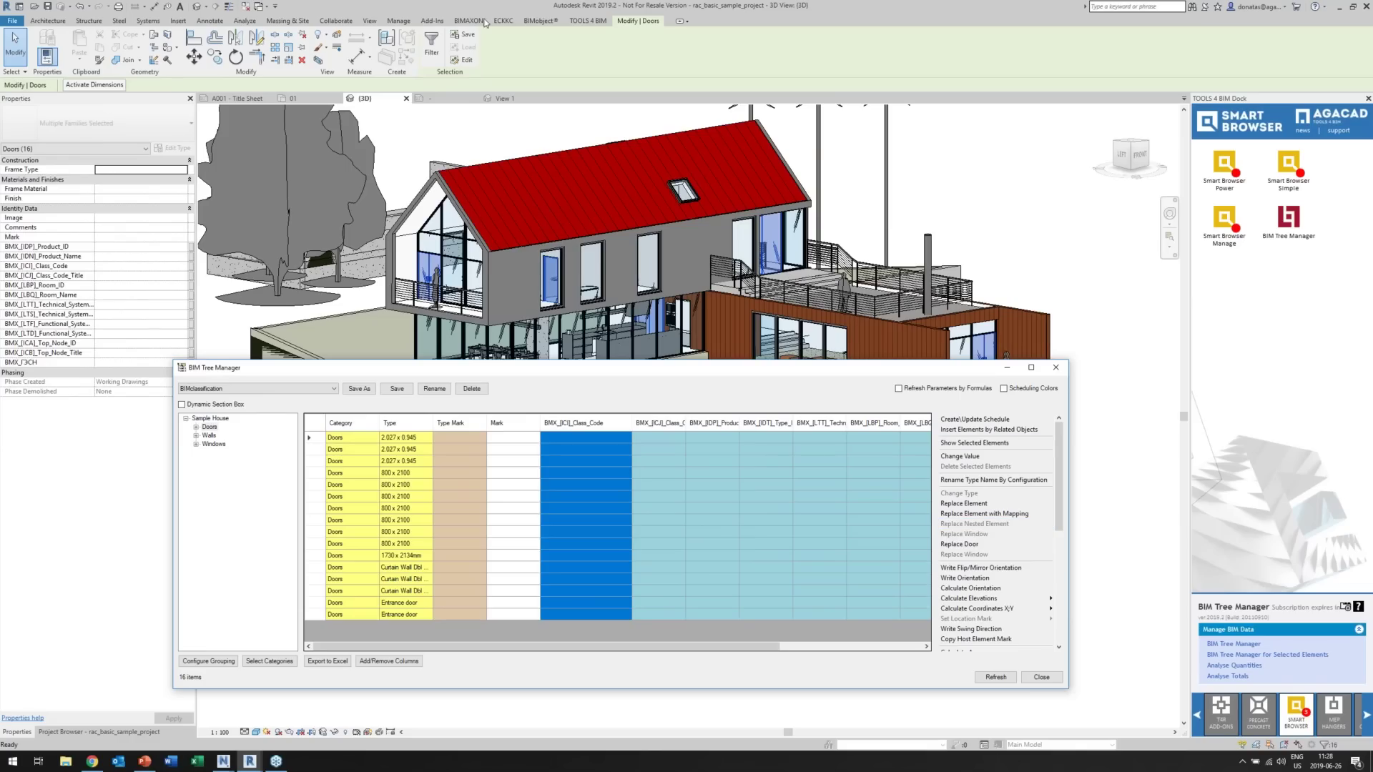
left_click(466, 21)
left_click(16, 46)
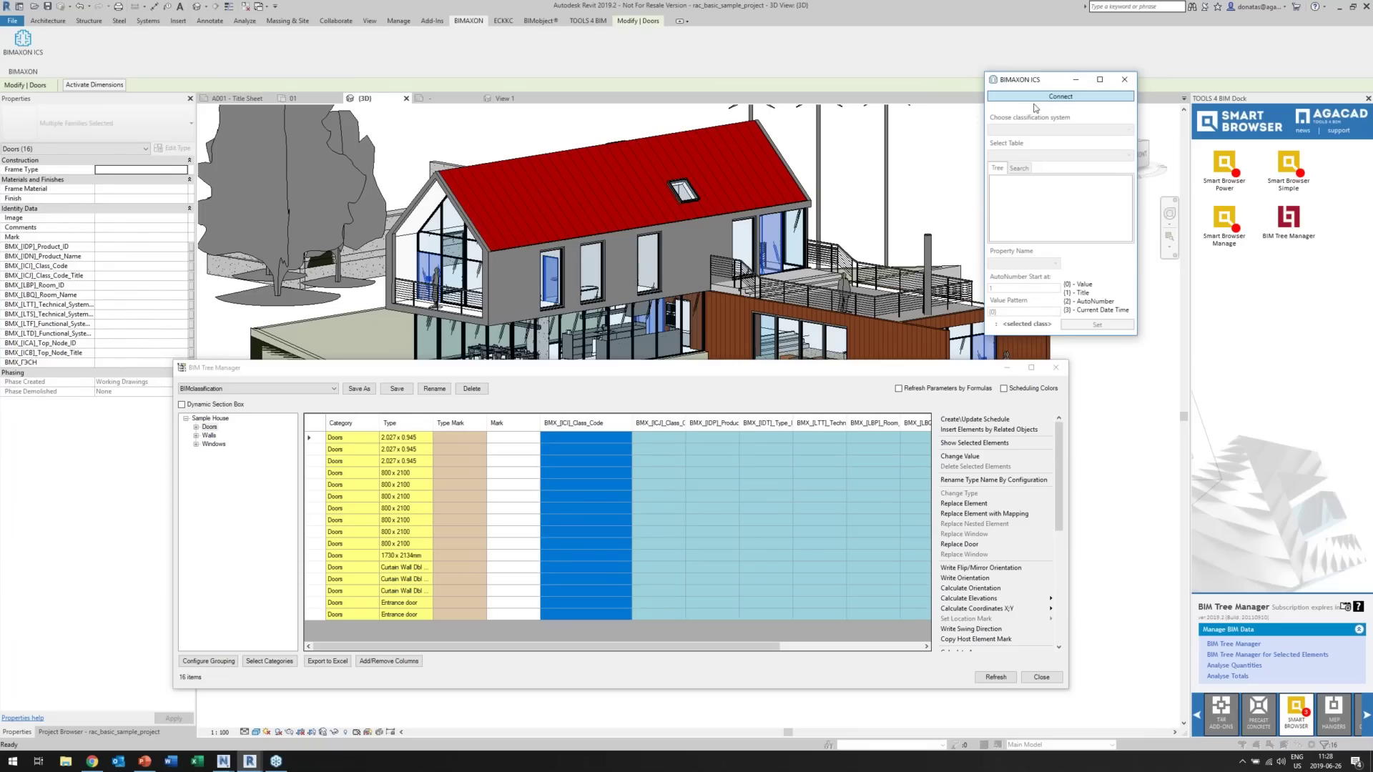
left_click(1034, 97)
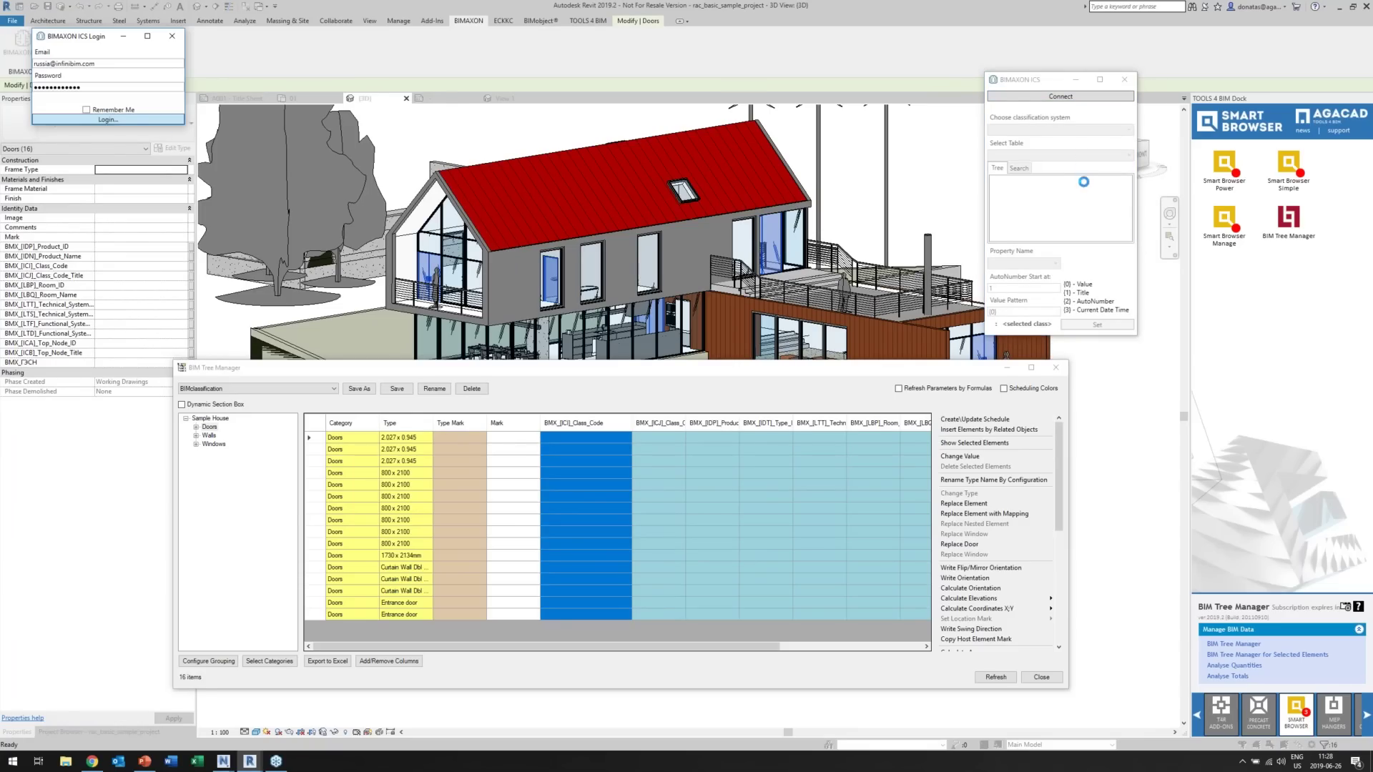
key("Return")
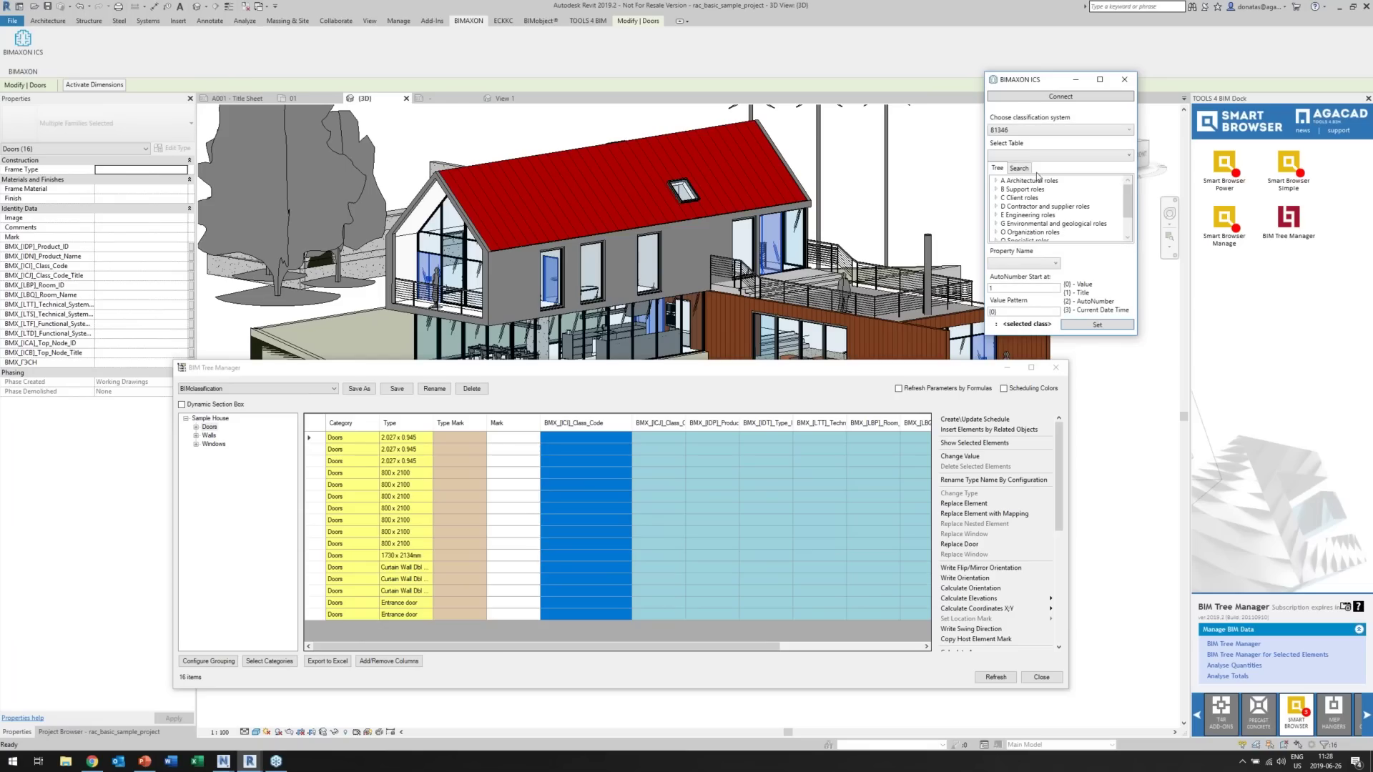
Load the КОМПОНЕНТЫ 2019 classification table and pick the class QQC дверь (door) under Q and QQ.
left_click(1035, 155)
left_click(1028, 170)
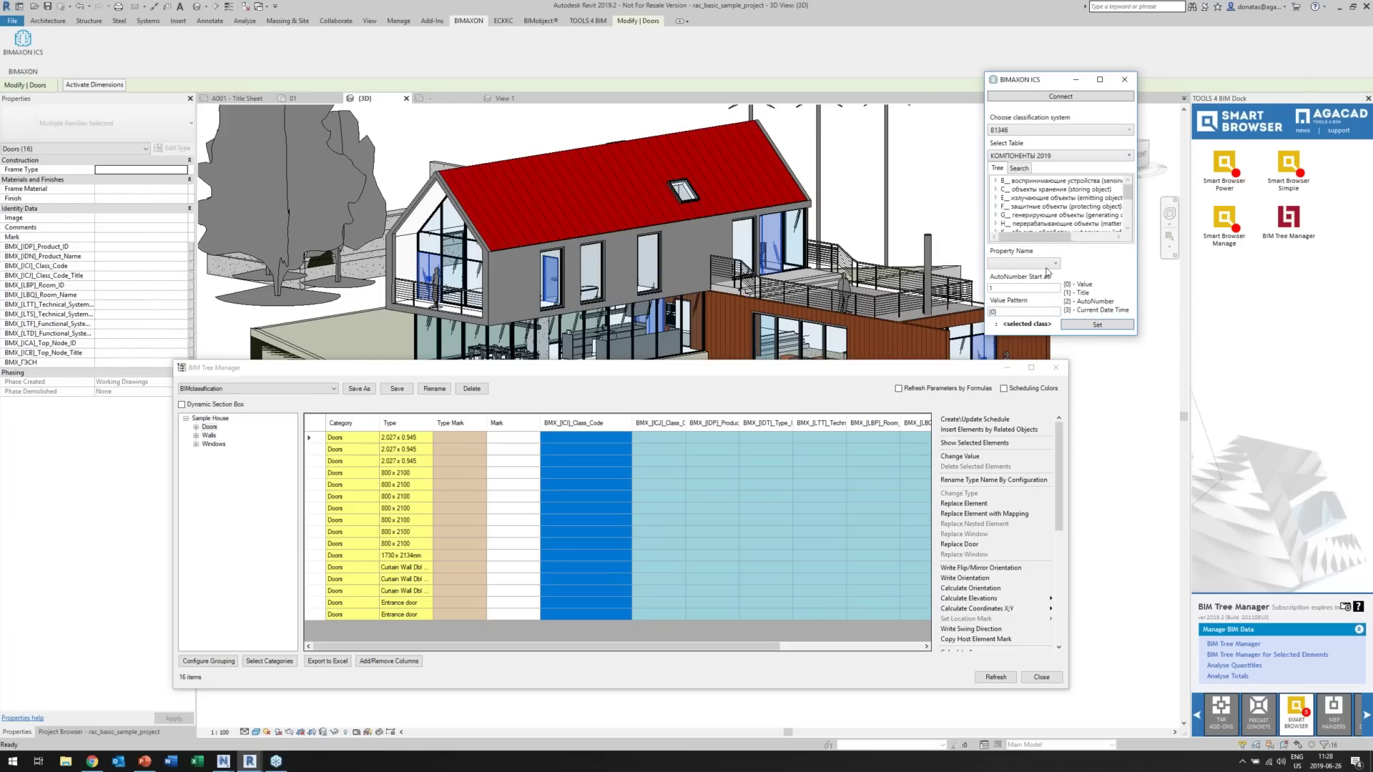
left_click_drag(1027, 334, 1026, 582)
left_click(995, 266)
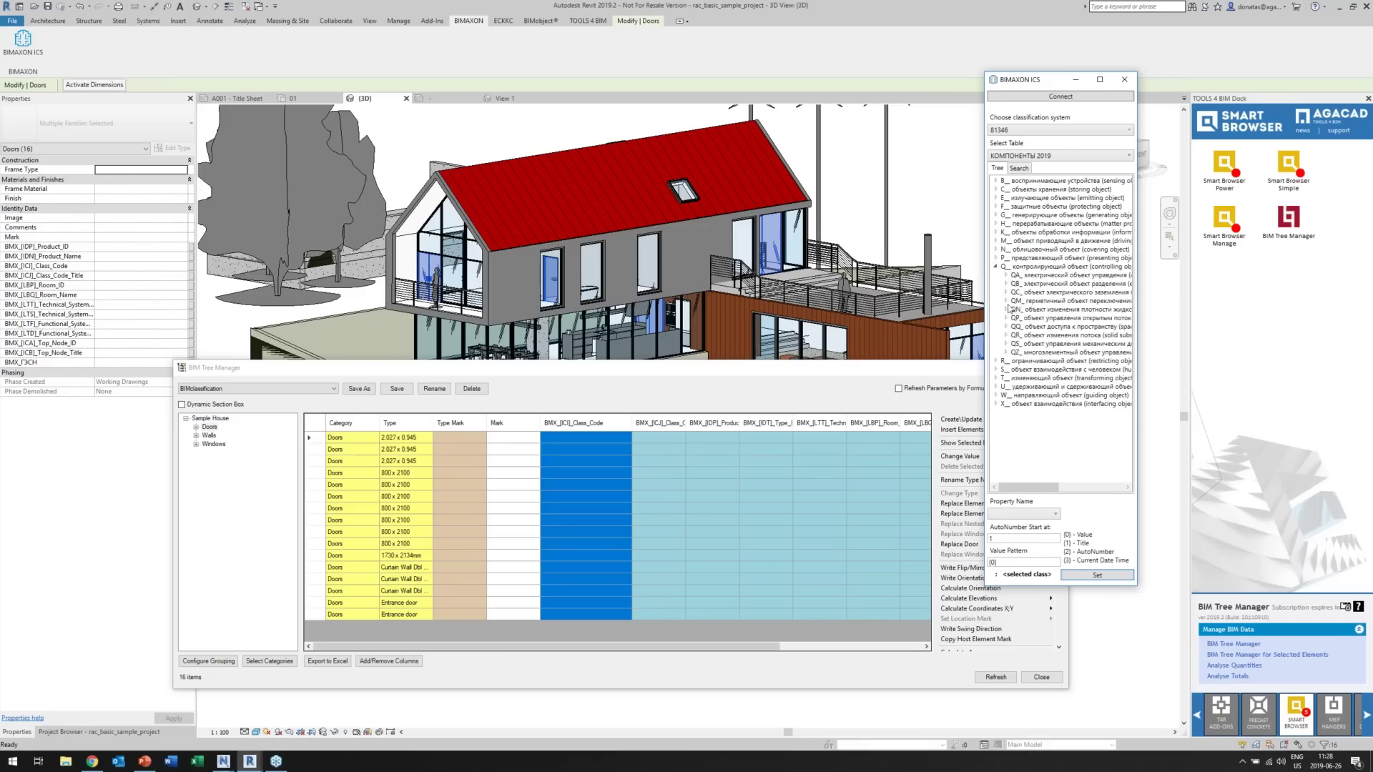
left_click(1006, 327)
left_click(1039, 352)
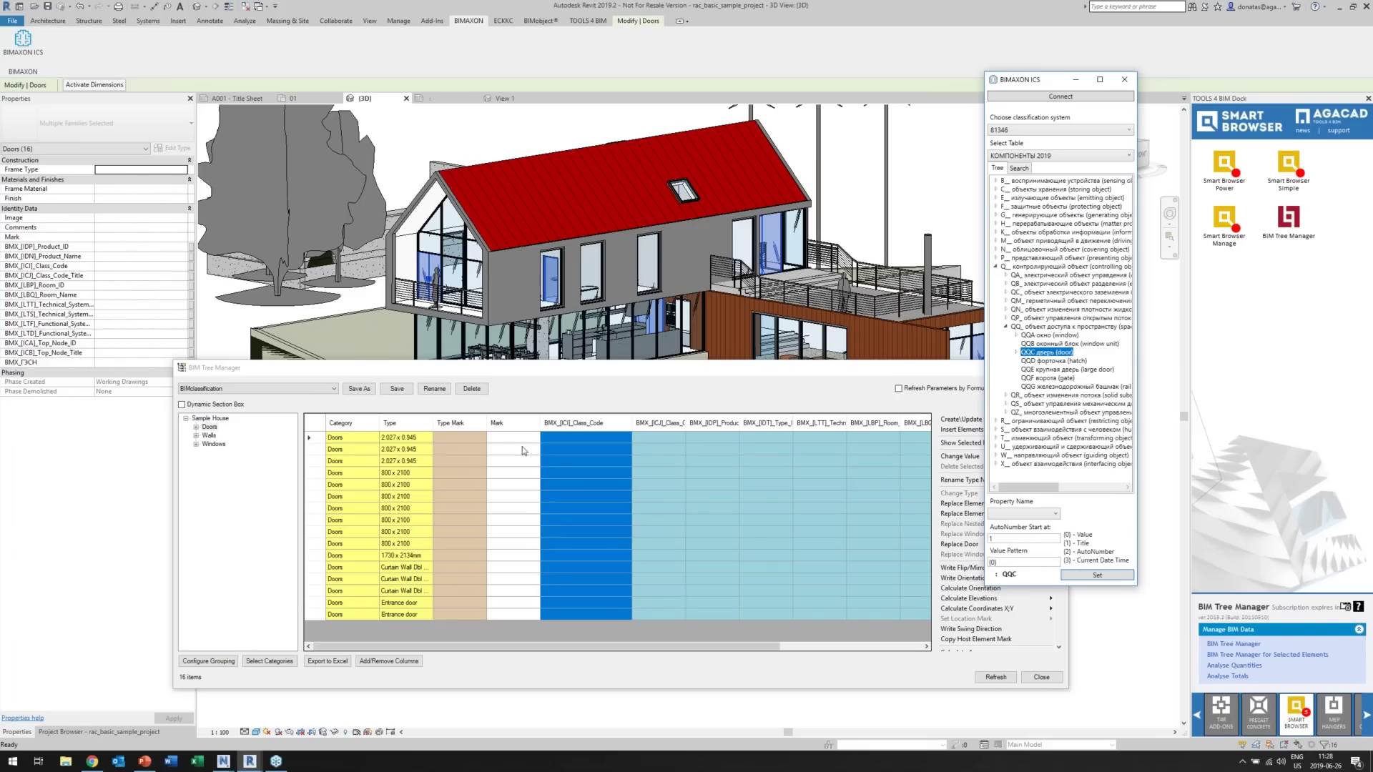
Write the class value QQC into the Class_Code property of all listed doors and check a door in the 3D view.
left_click(314, 428)
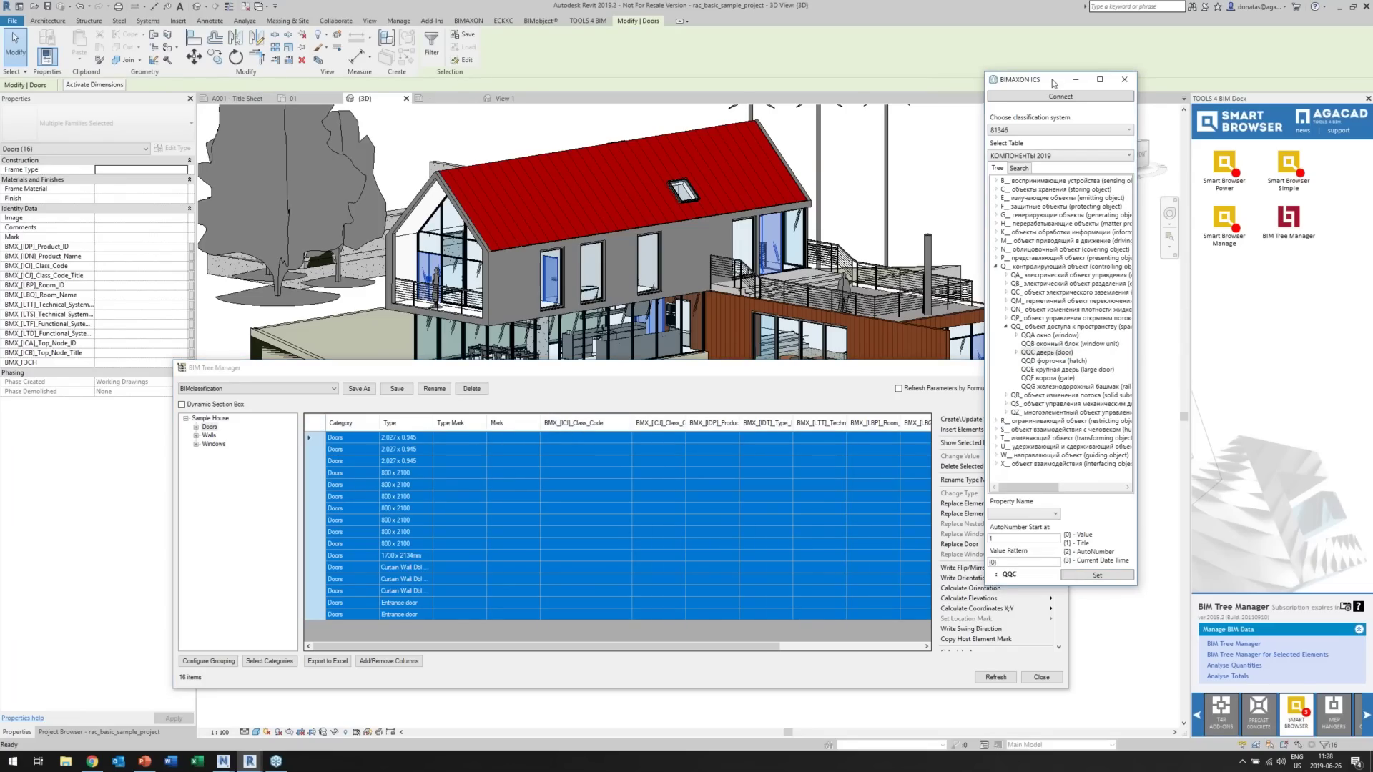
left_click_drag(1052, 83, 1074, 72)
left_click(1076, 501)
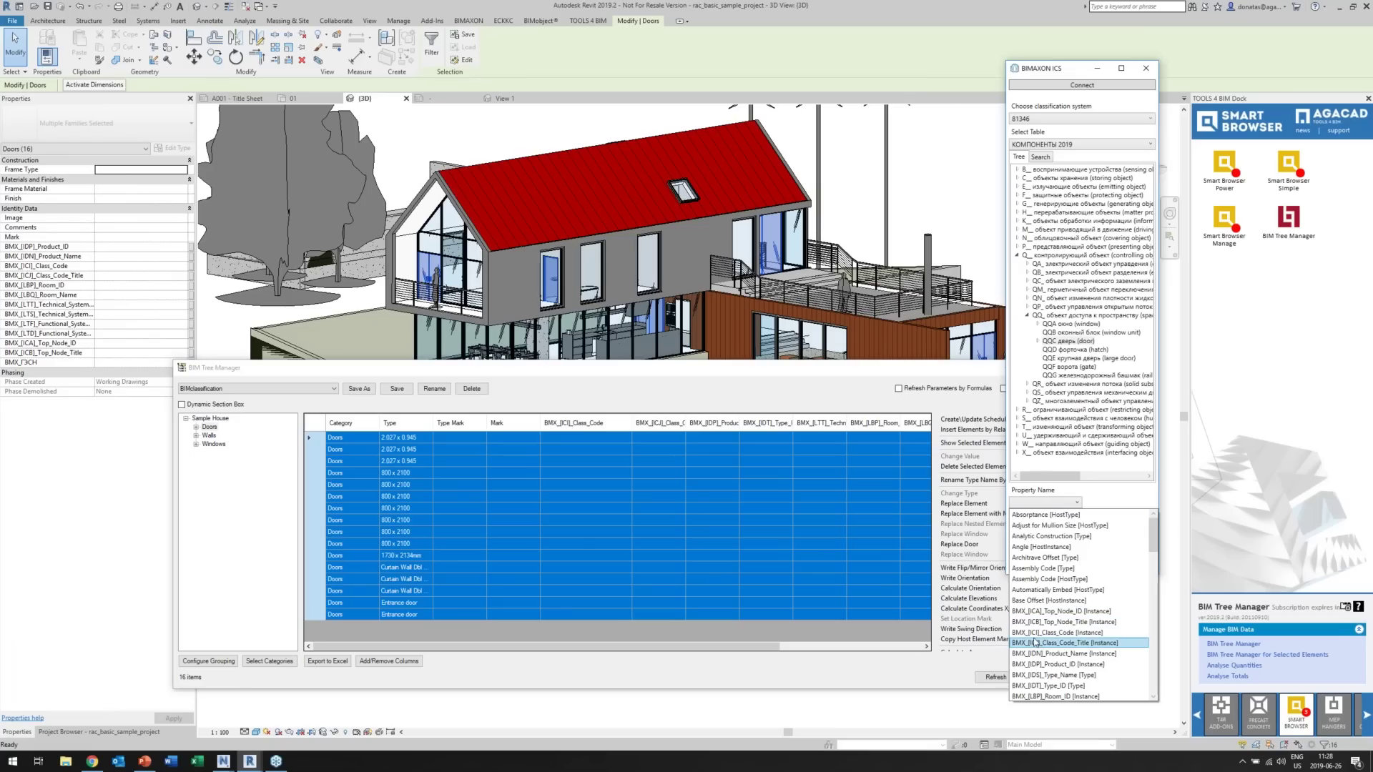
left_click(1014, 632)
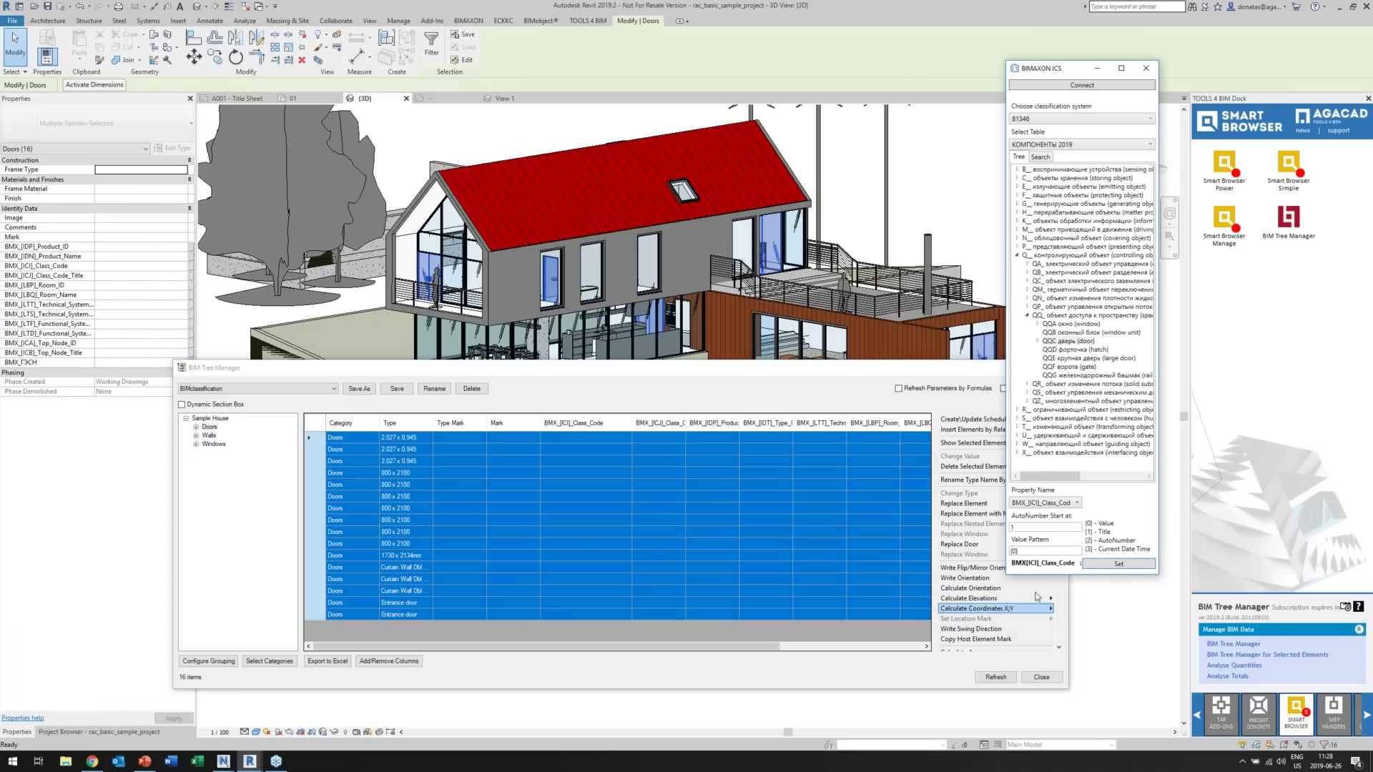
left_click(1108, 565)
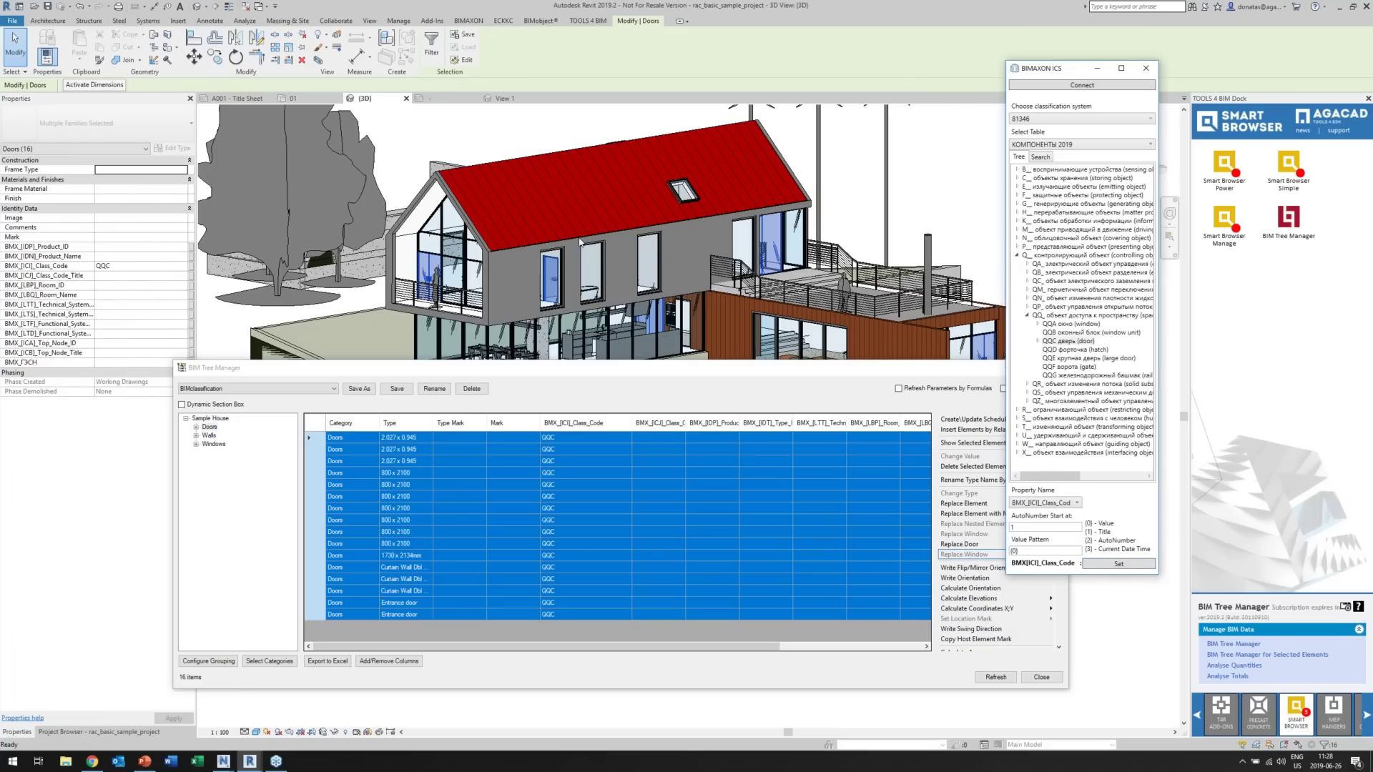
left_click(432, 269)
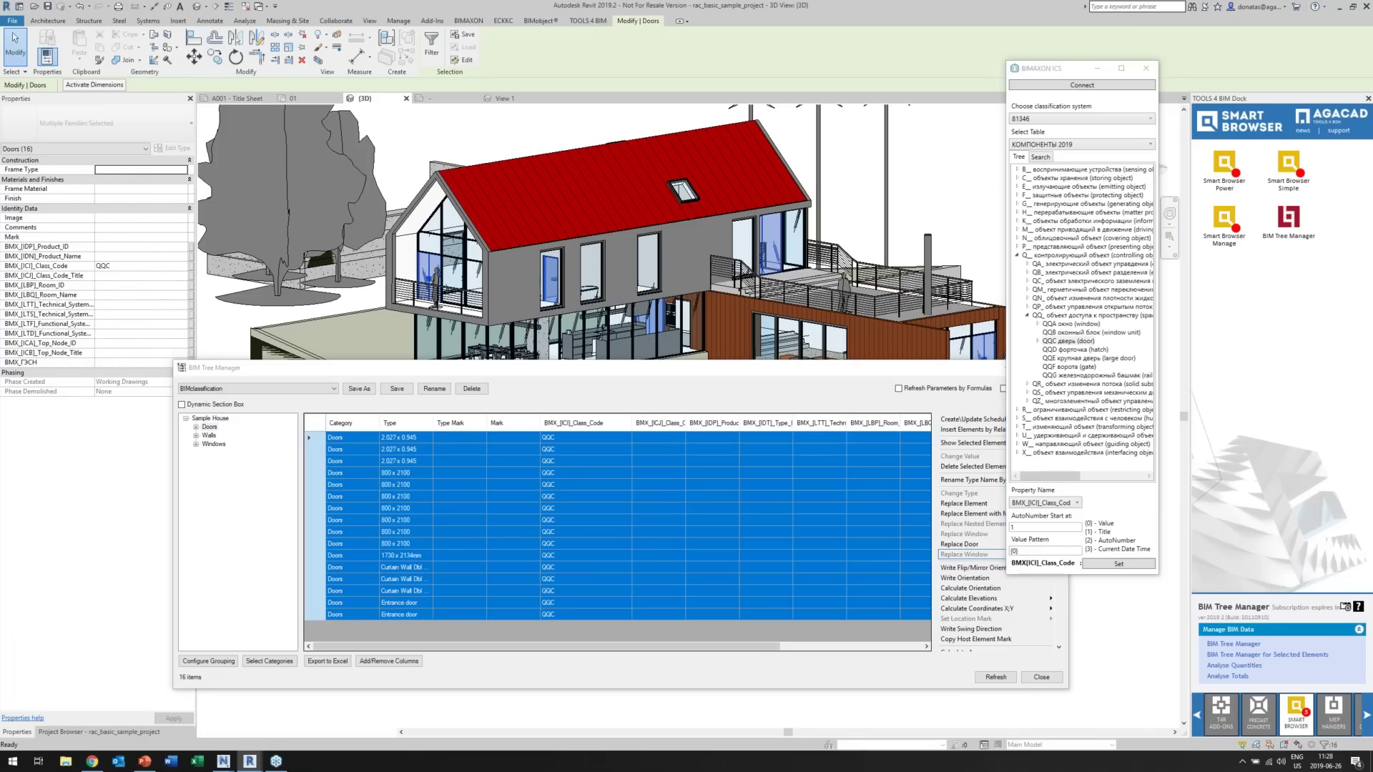
left_click(328, 344)
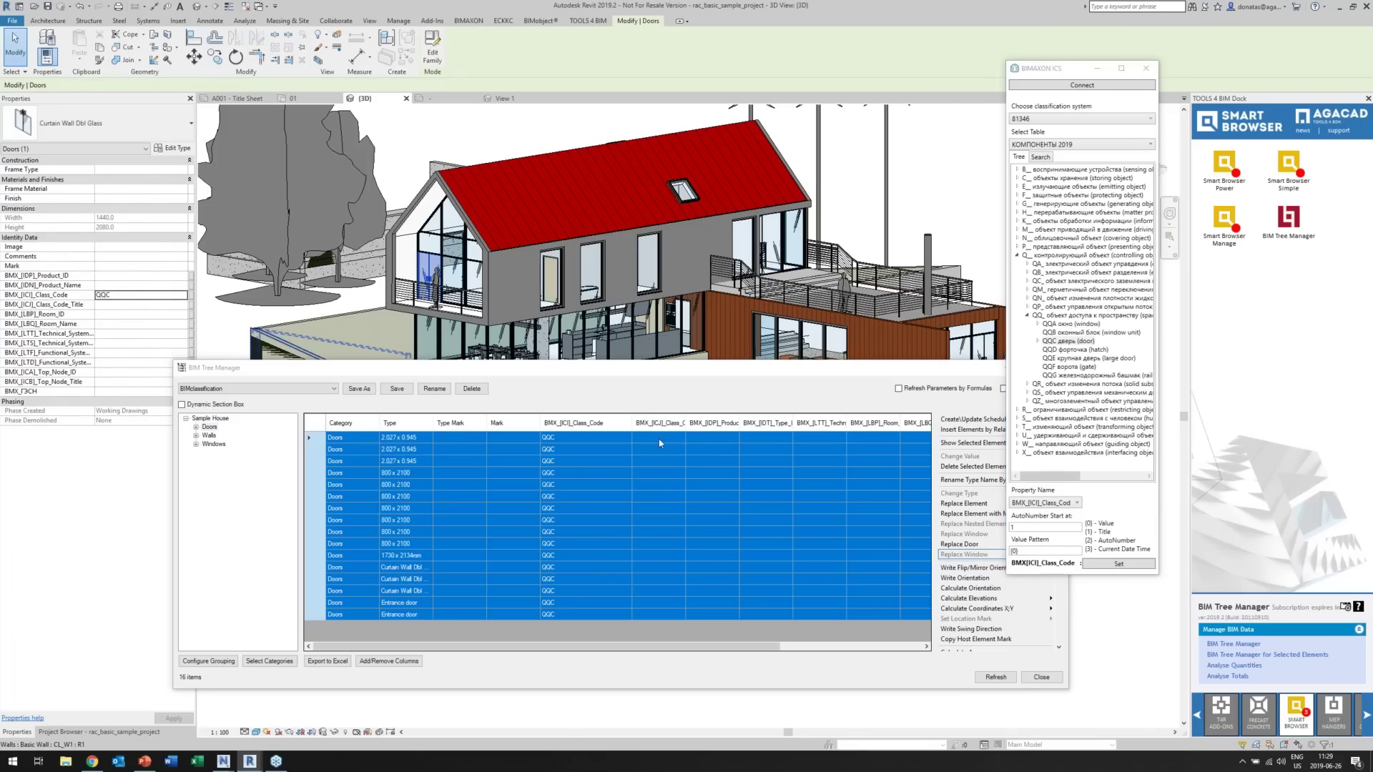
Widen the Class_Code_Title column and write the door class title into that property for all doors, using value pattern option 1.
left_click_drag(683, 423, 713, 423)
left_click(308, 433)
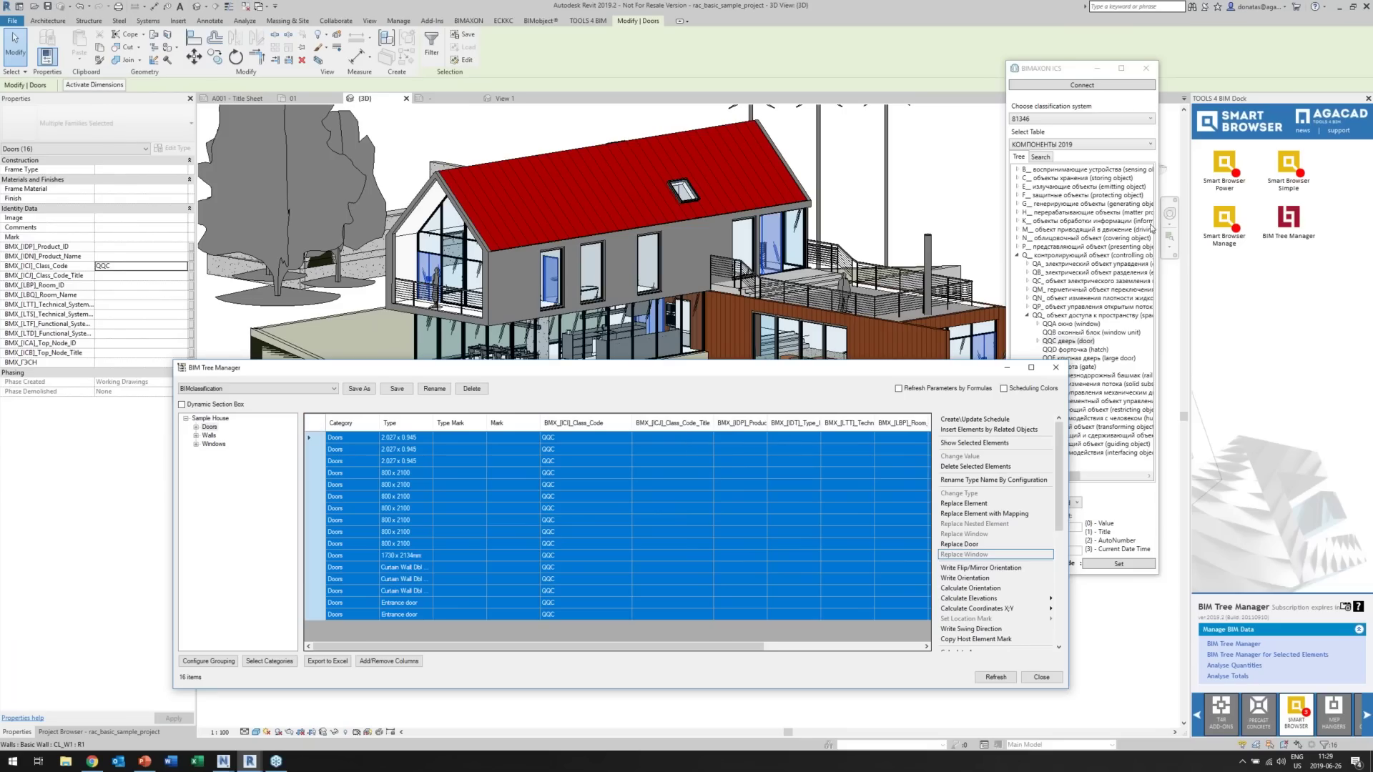
left_click(1059, 72)
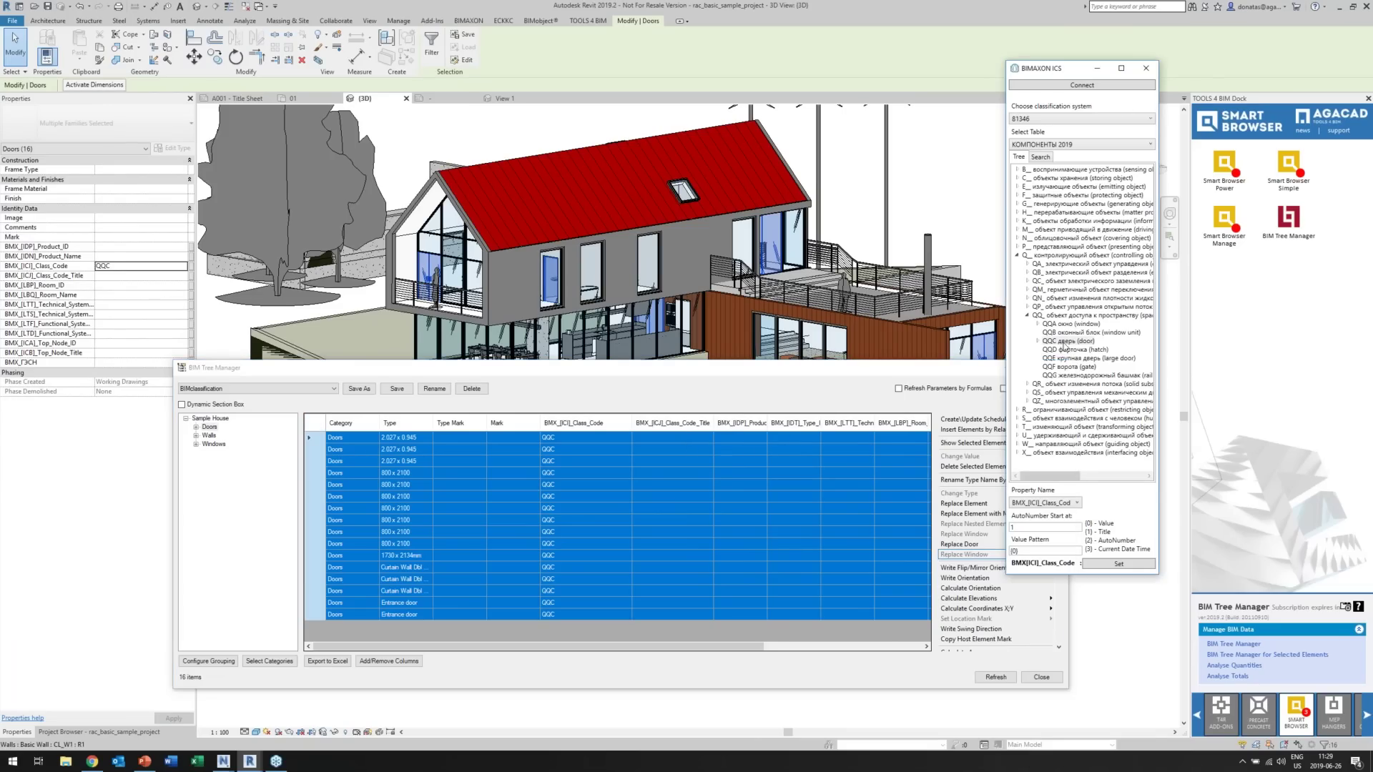
left_click(1067, 341)
left_click(1014, 552)
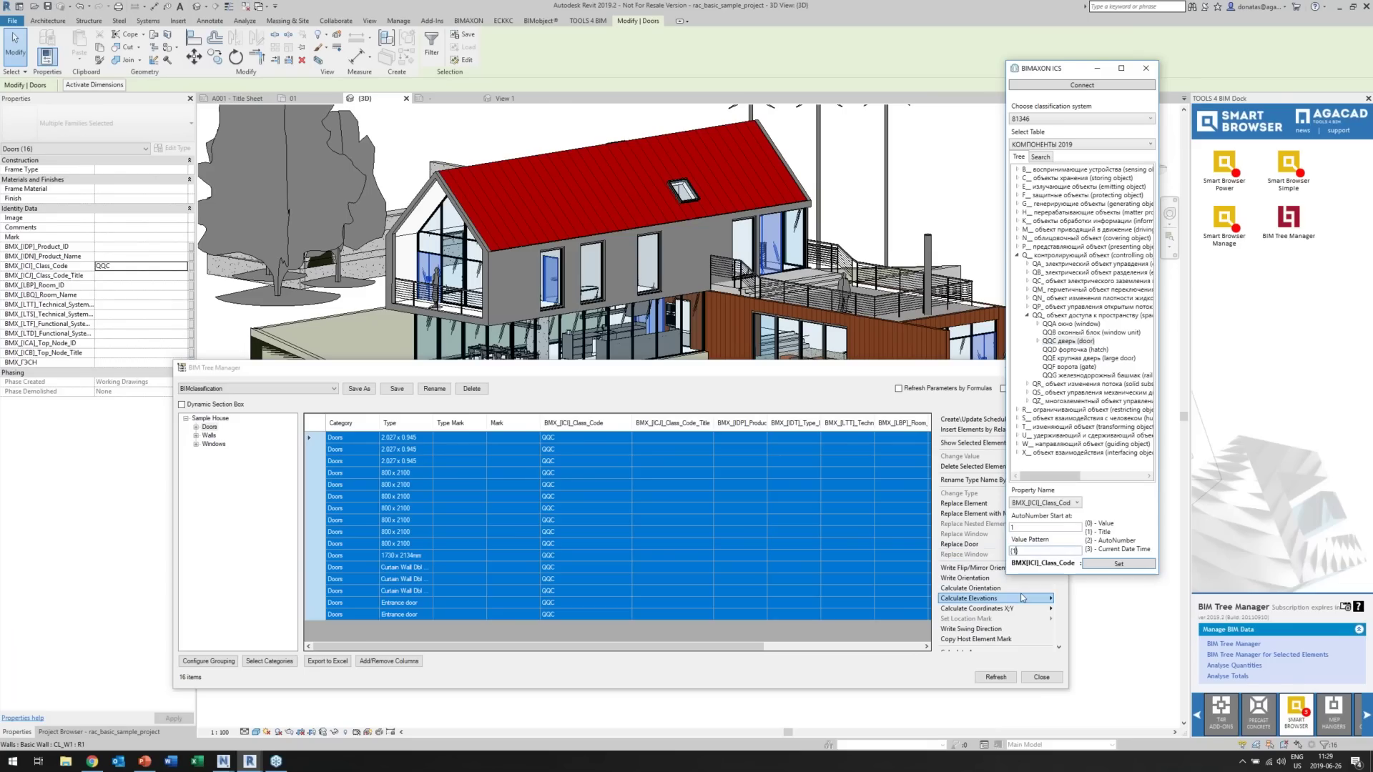
left_click(1048, 503)
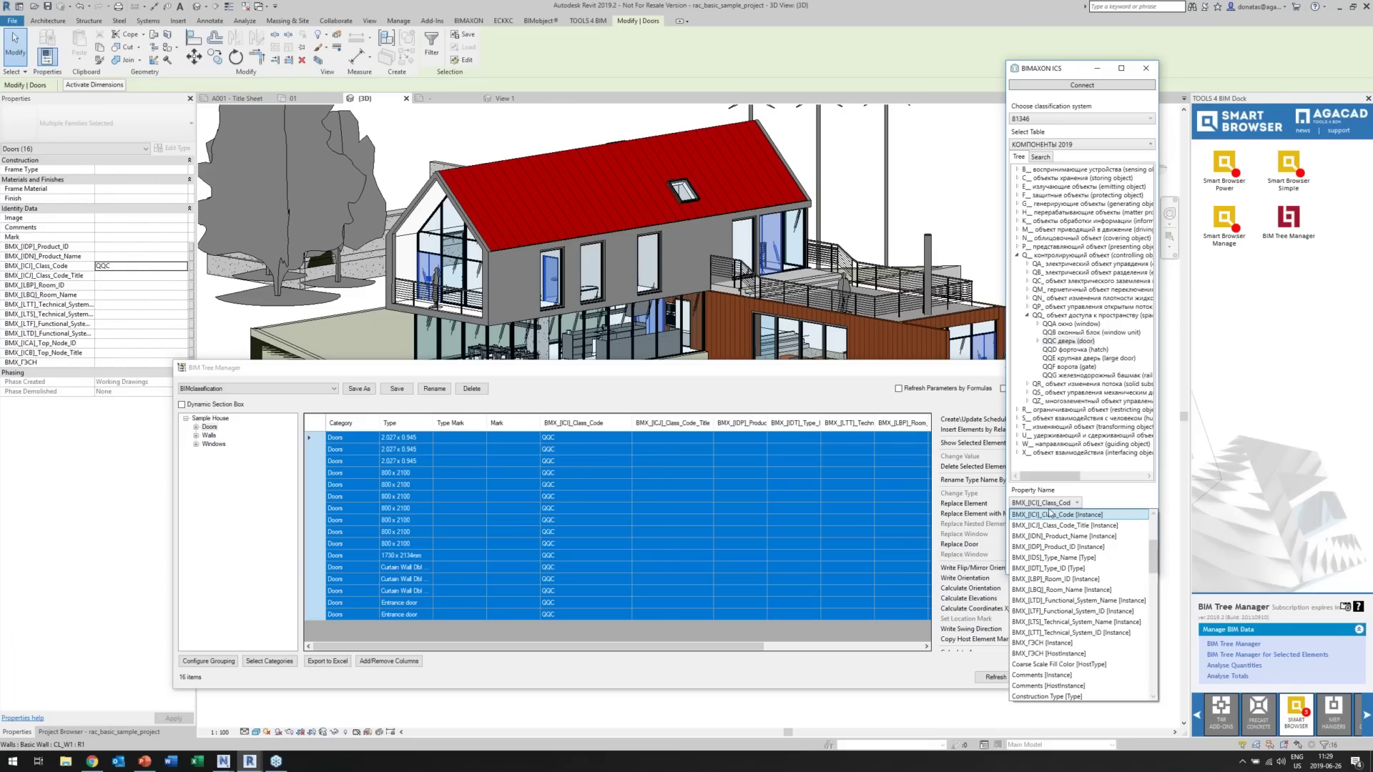
left_click(1049, 513)
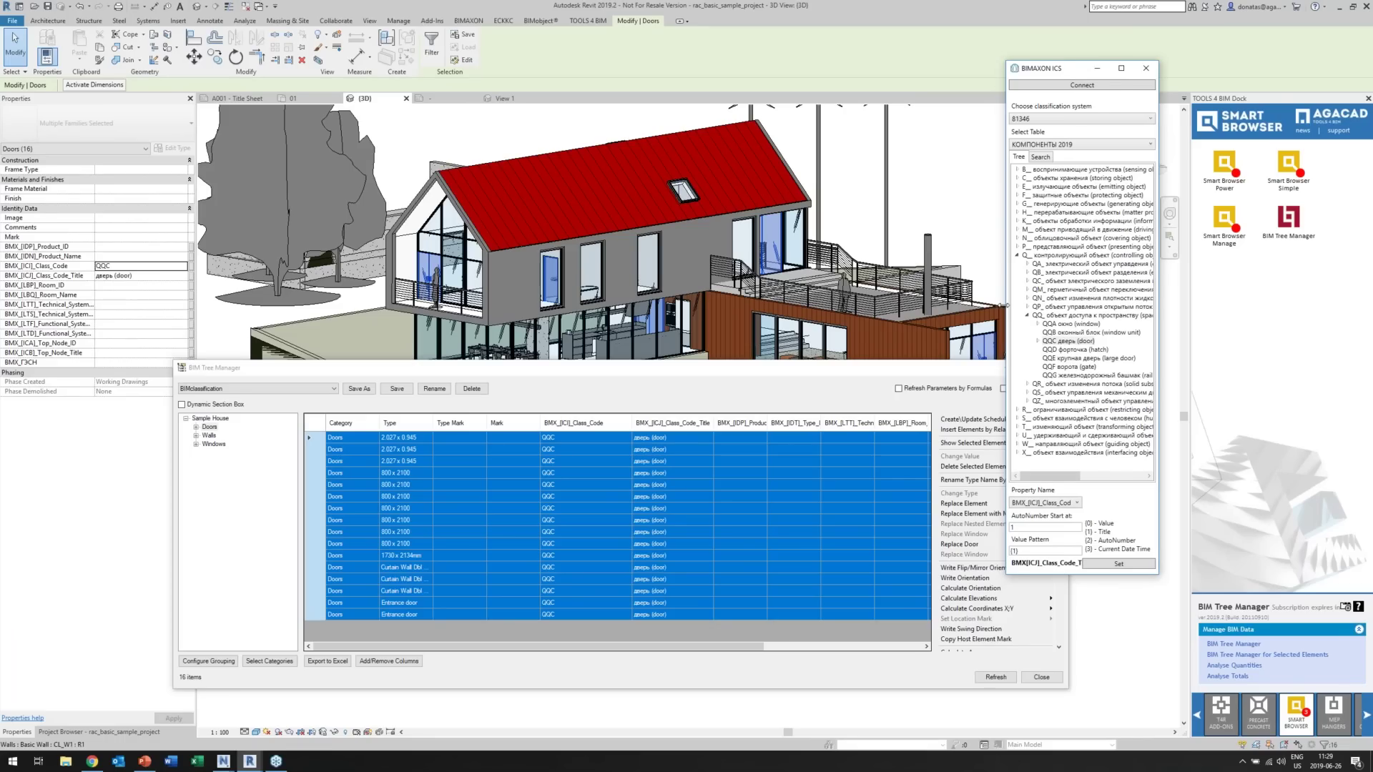
Widen the BIMAXON ICS window and look through the available classification systems.
left_click_drag(1006, 306, 946, 306)
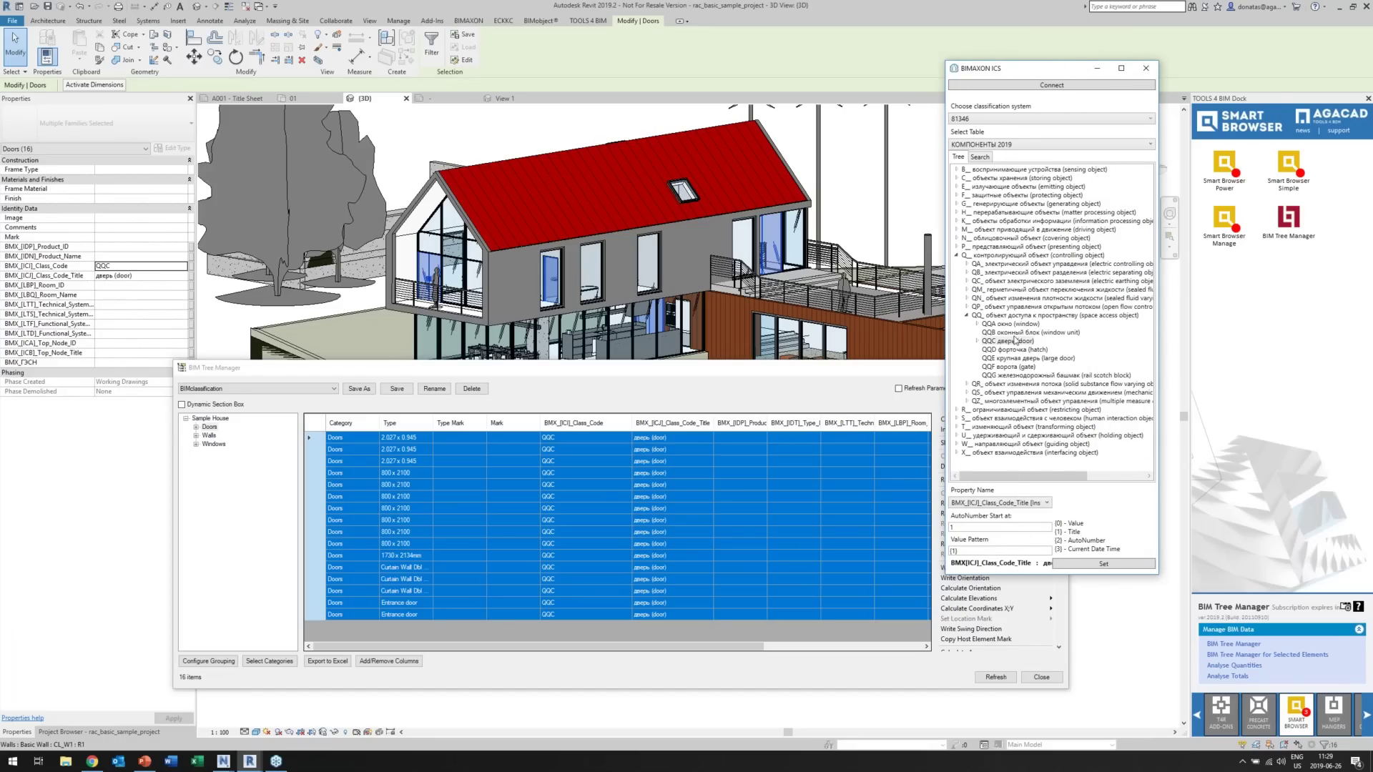
left_click(1009, 119)
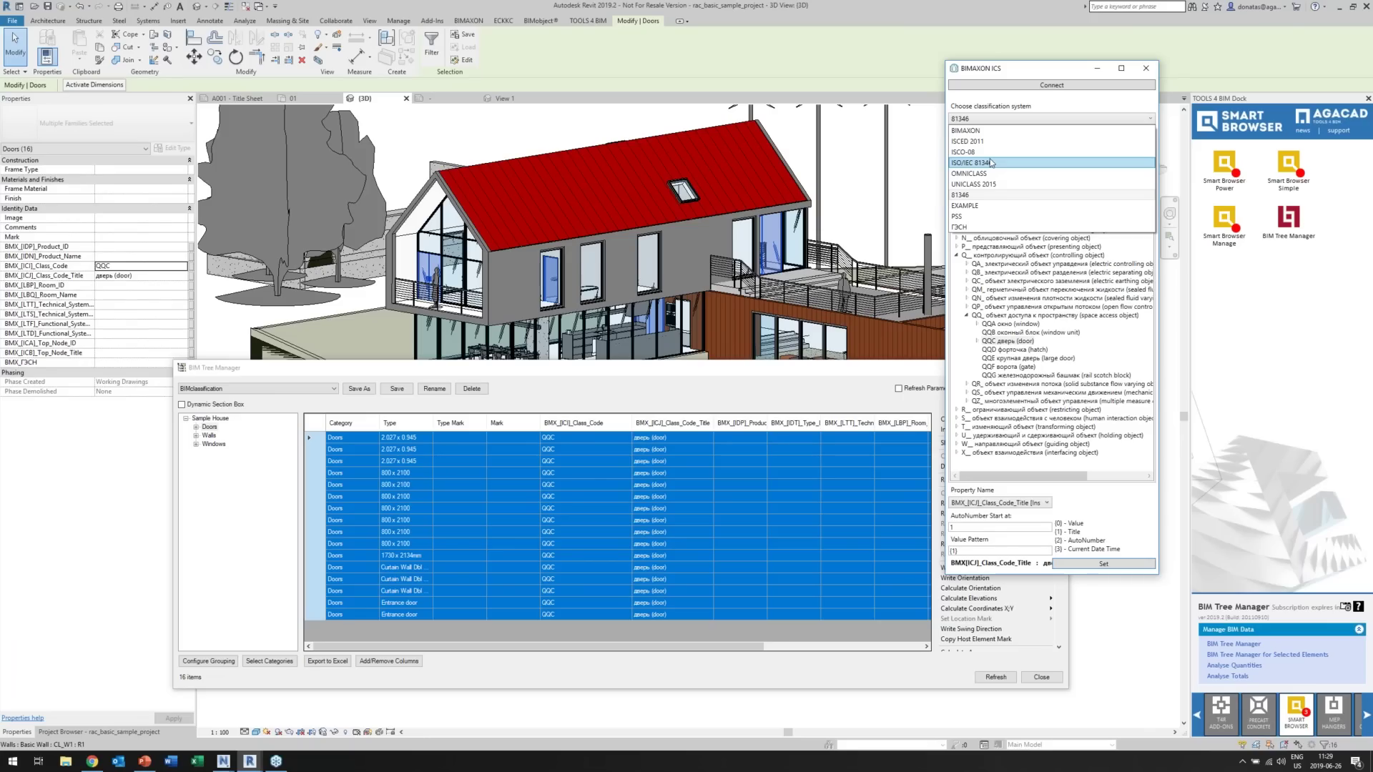
left_click(1037, 74)
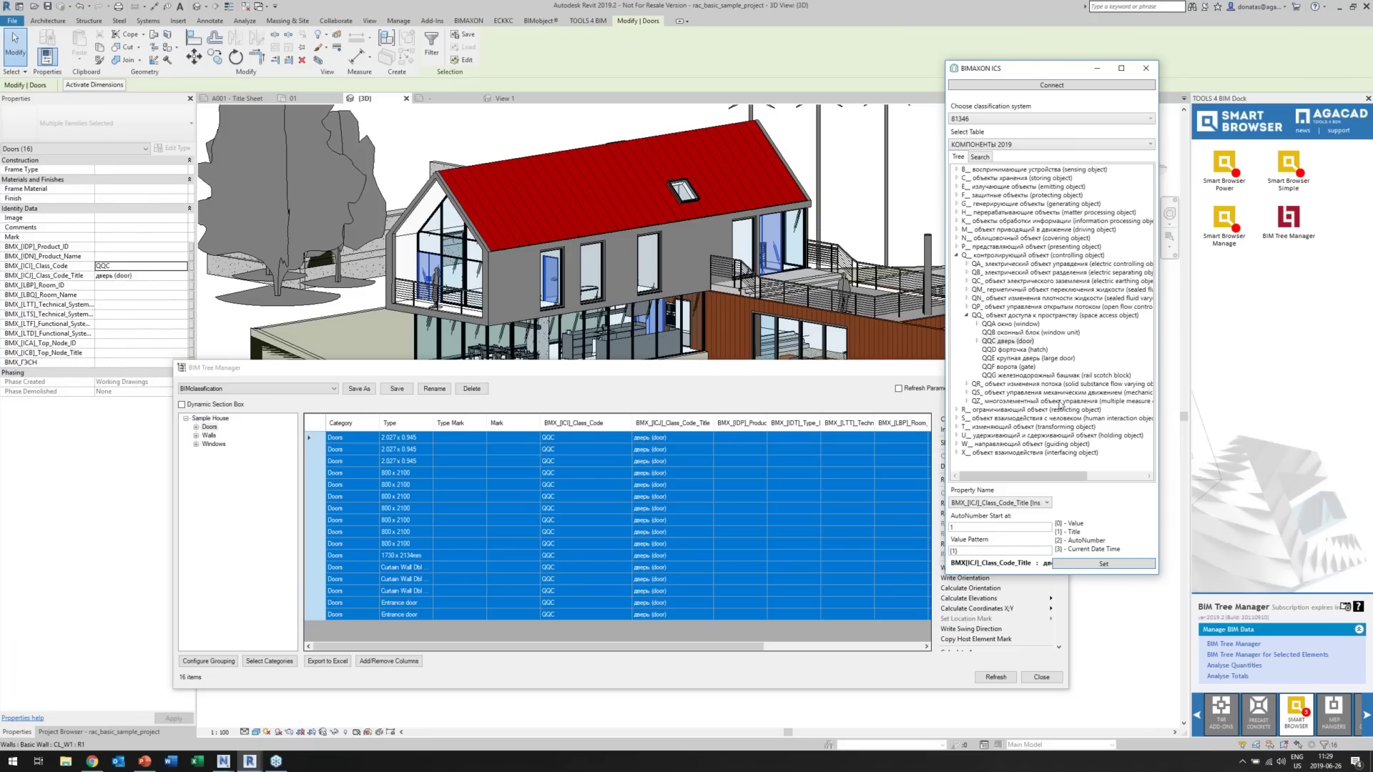
Start a Sort Mark on the BMX_[IDP]_Product_ID values of all doors and add Calculated: Sort Mark Number to the value.
left_click(508, 443)
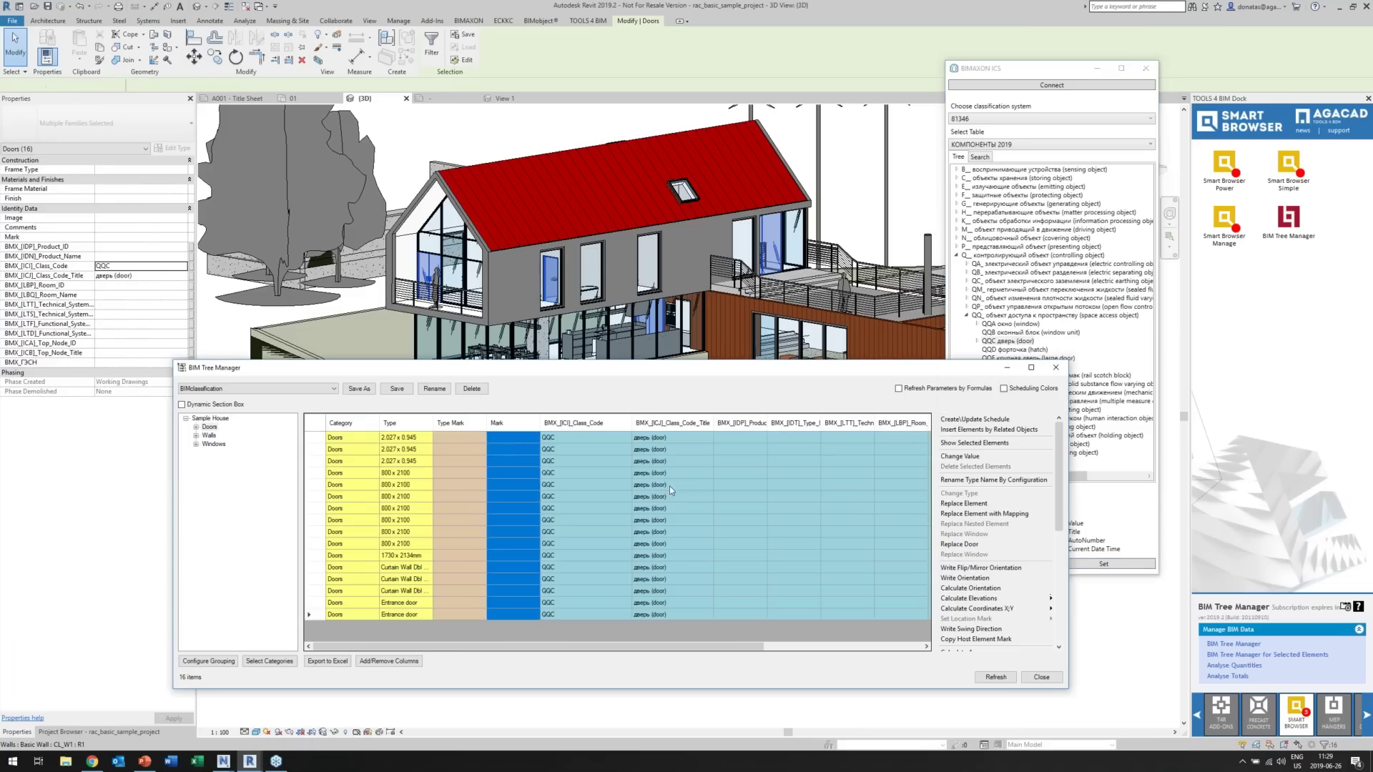
left_click(512, 614, "shift")
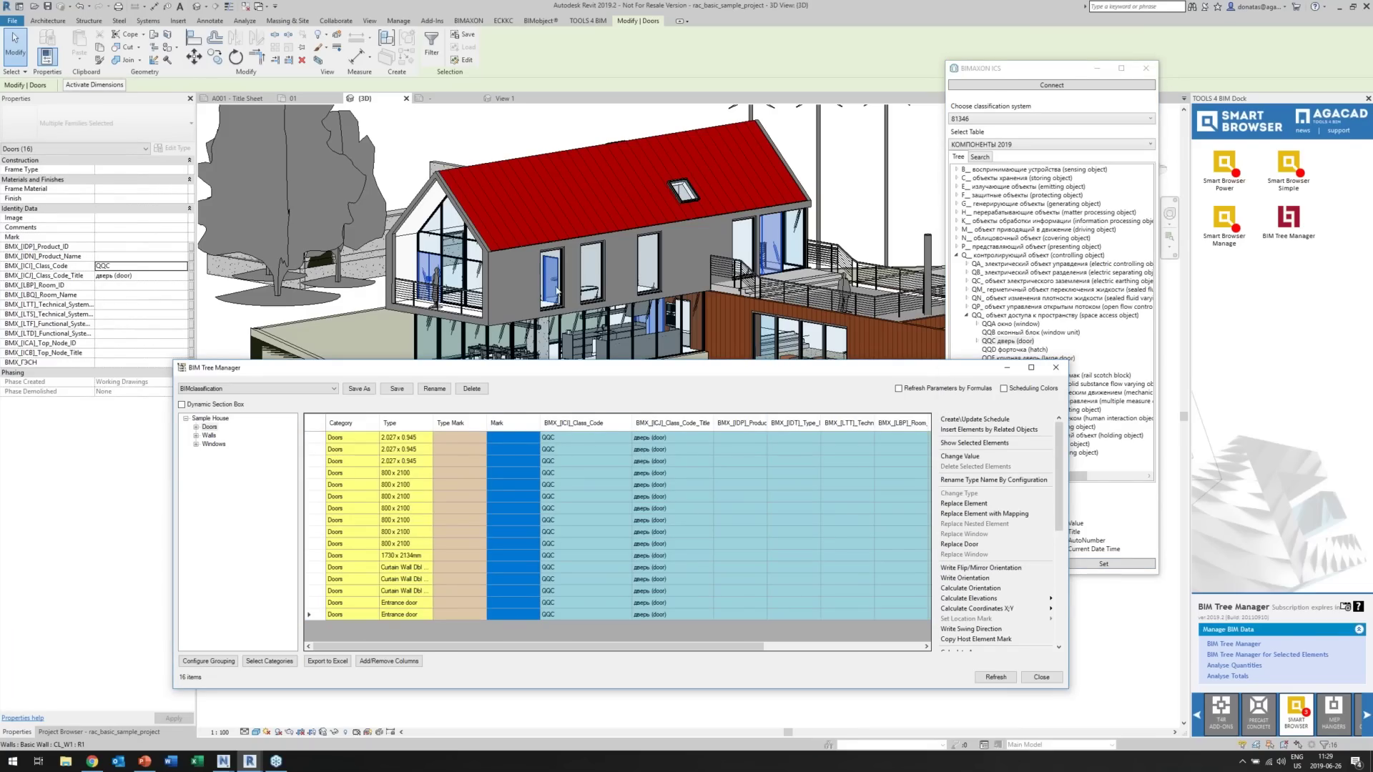
left_click(751, 441)
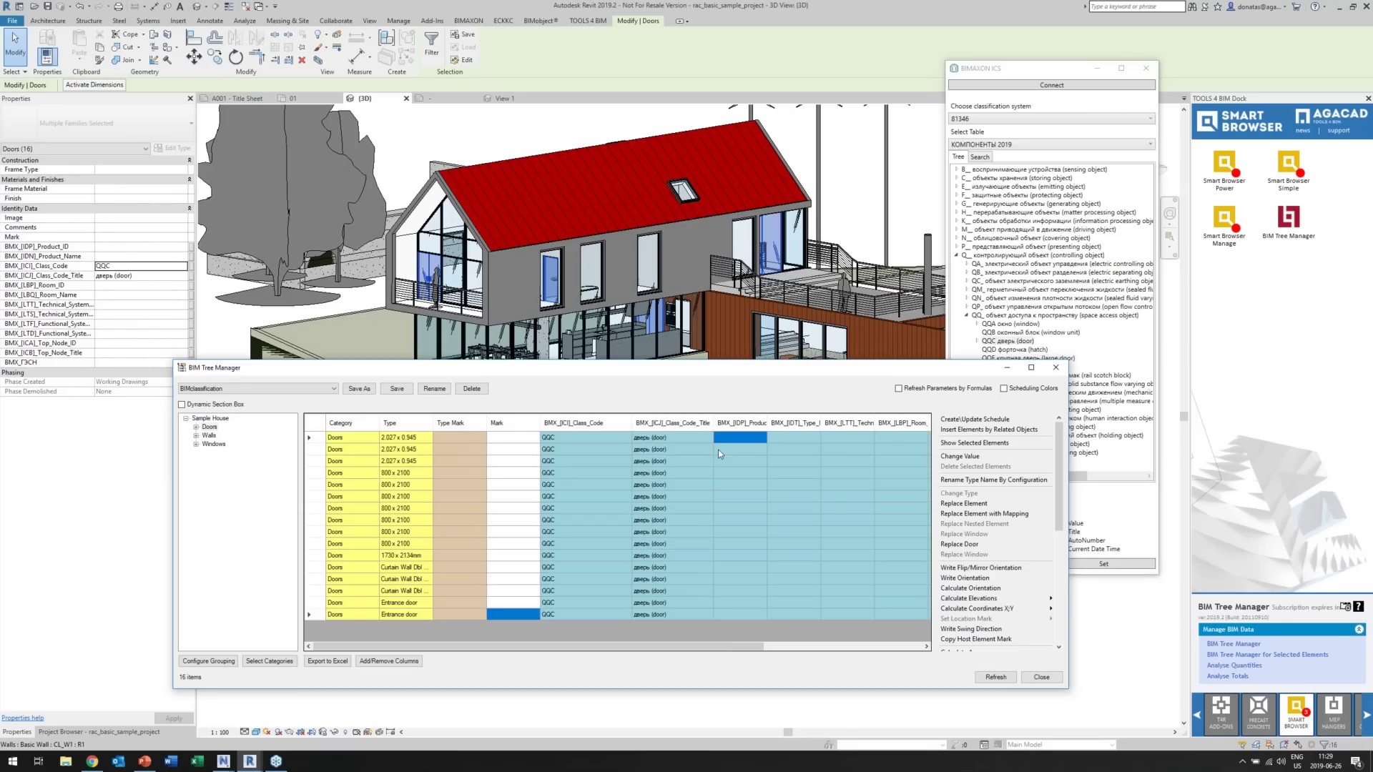
left_click(735, 614, "shift")
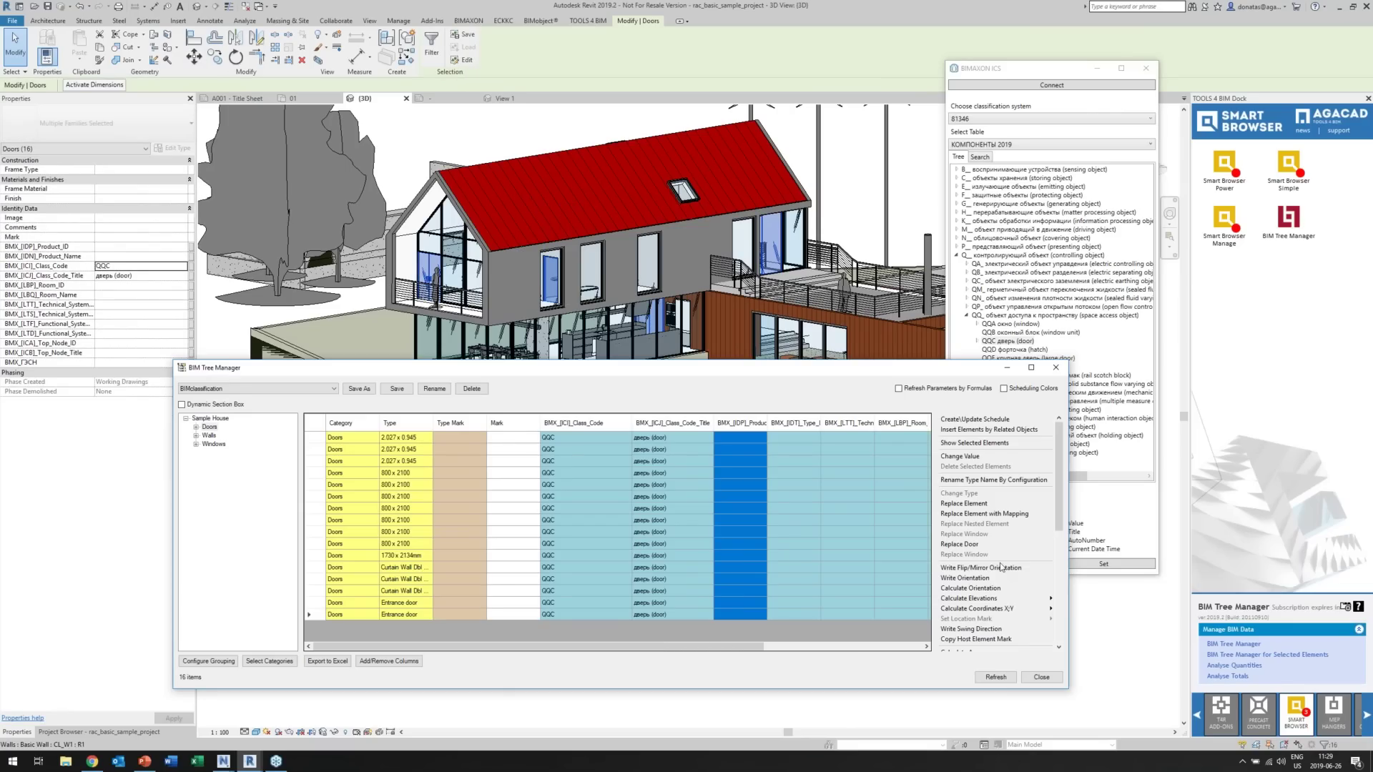
scroll(1001, 567, "down", 4)
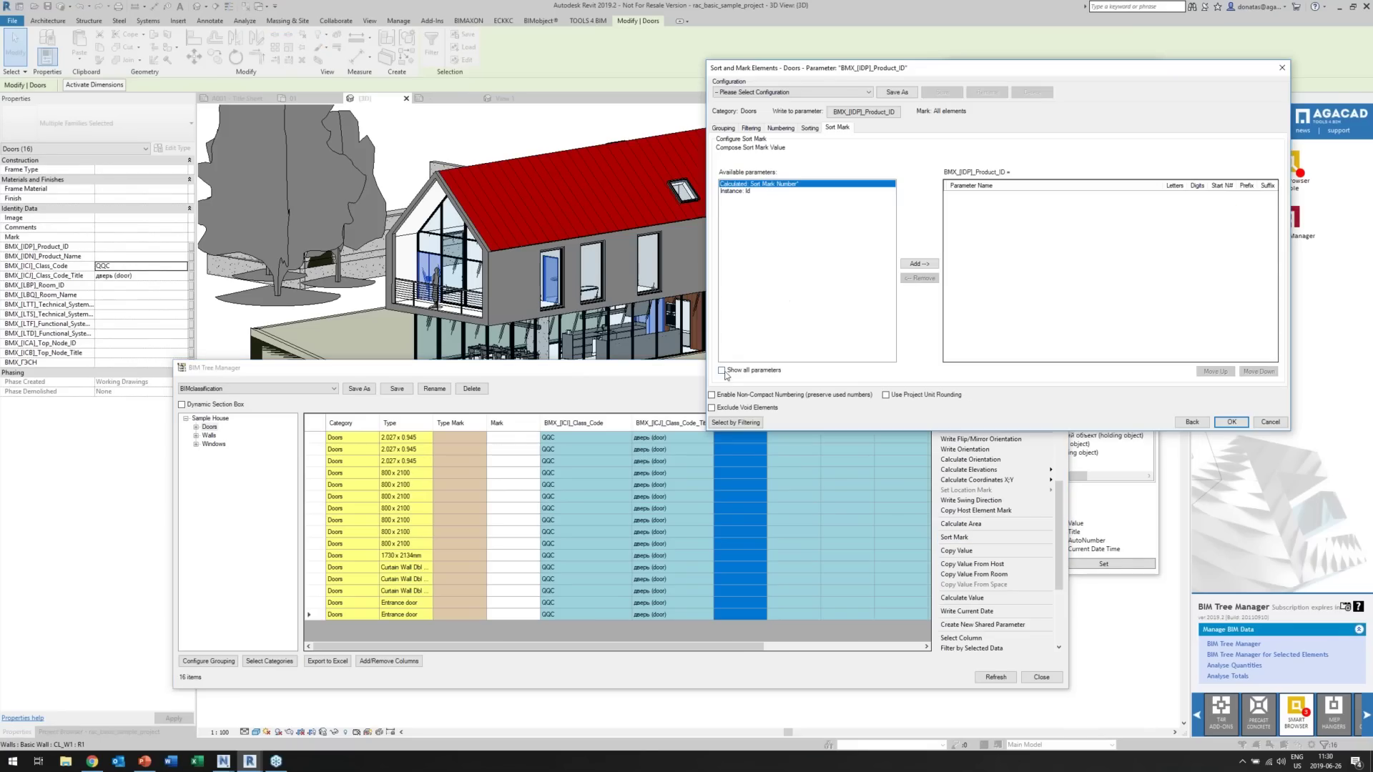
left_click(934, 270)
left_click_drag(1086, 73, 959, 68)
Sort the doors by element position X, Y and Z in ascending order and apply the Product_ID numbering.
left_click(683, 122)
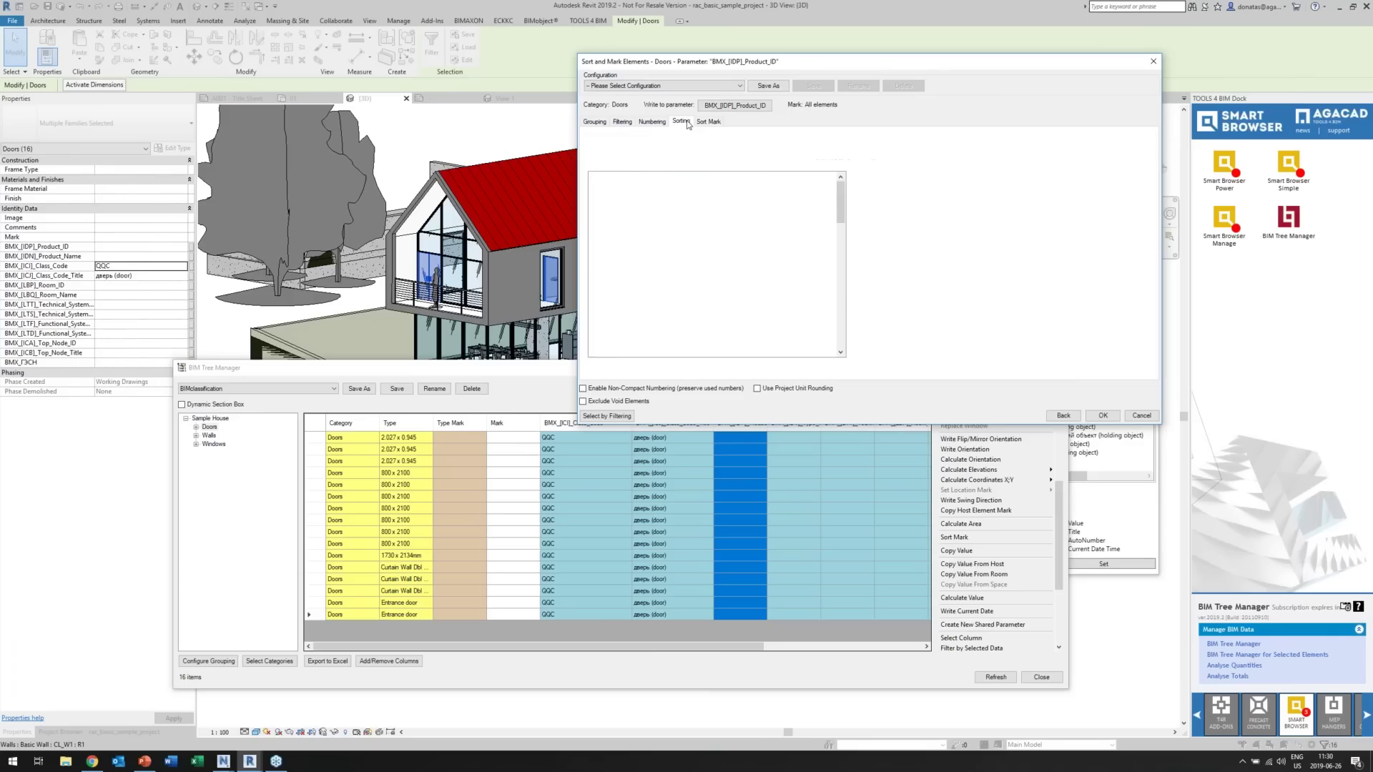
scroll(681, 279, "down", 1)
double_click(650, 280)
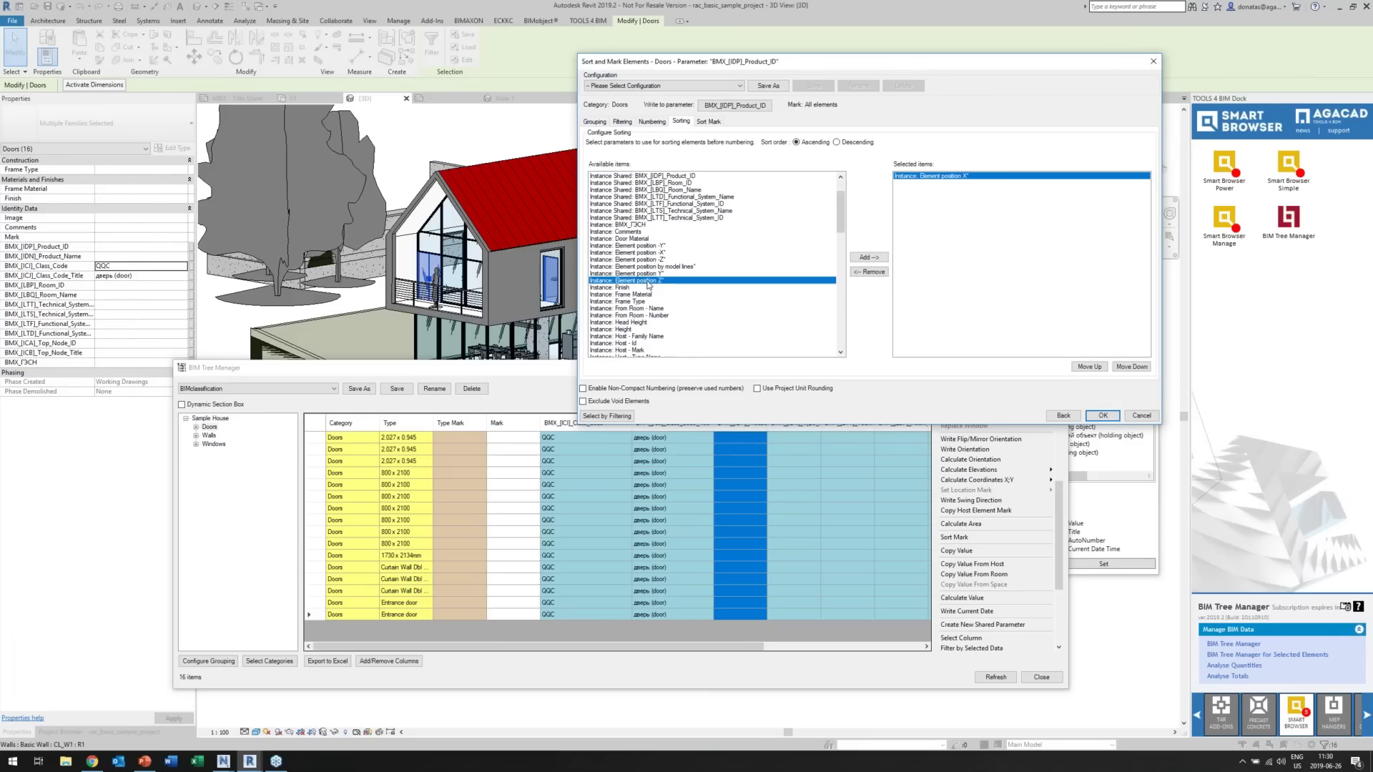
double_click(650, 275)
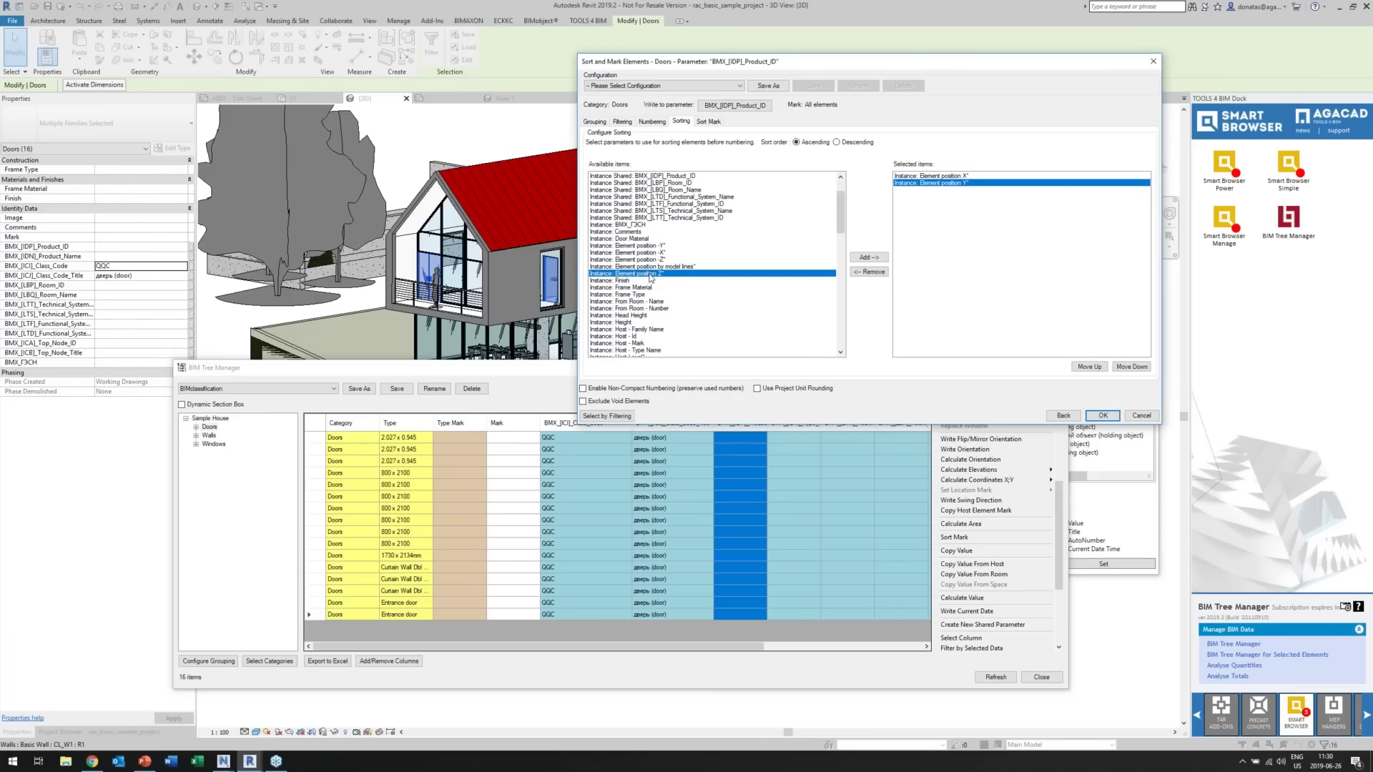
double_click(650, 274)
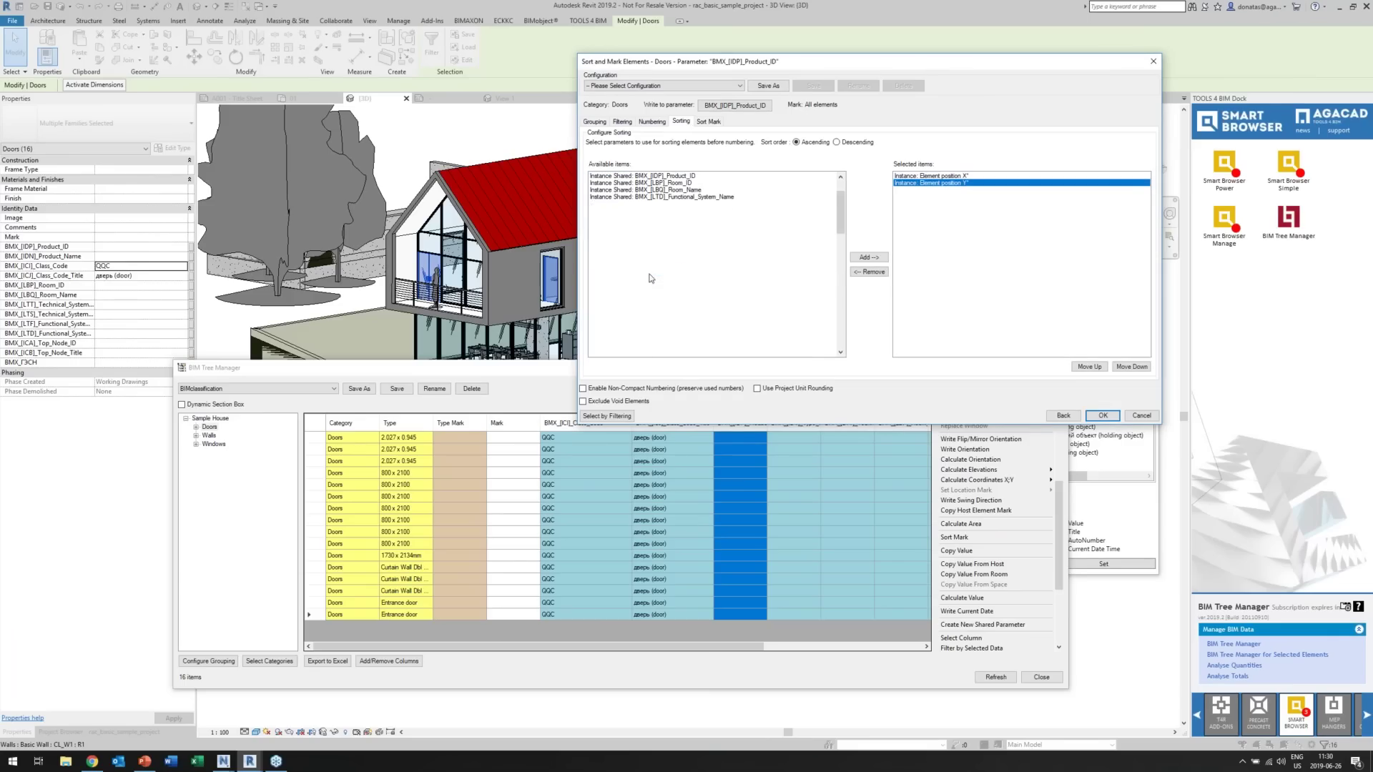
left_click(1103, 416)
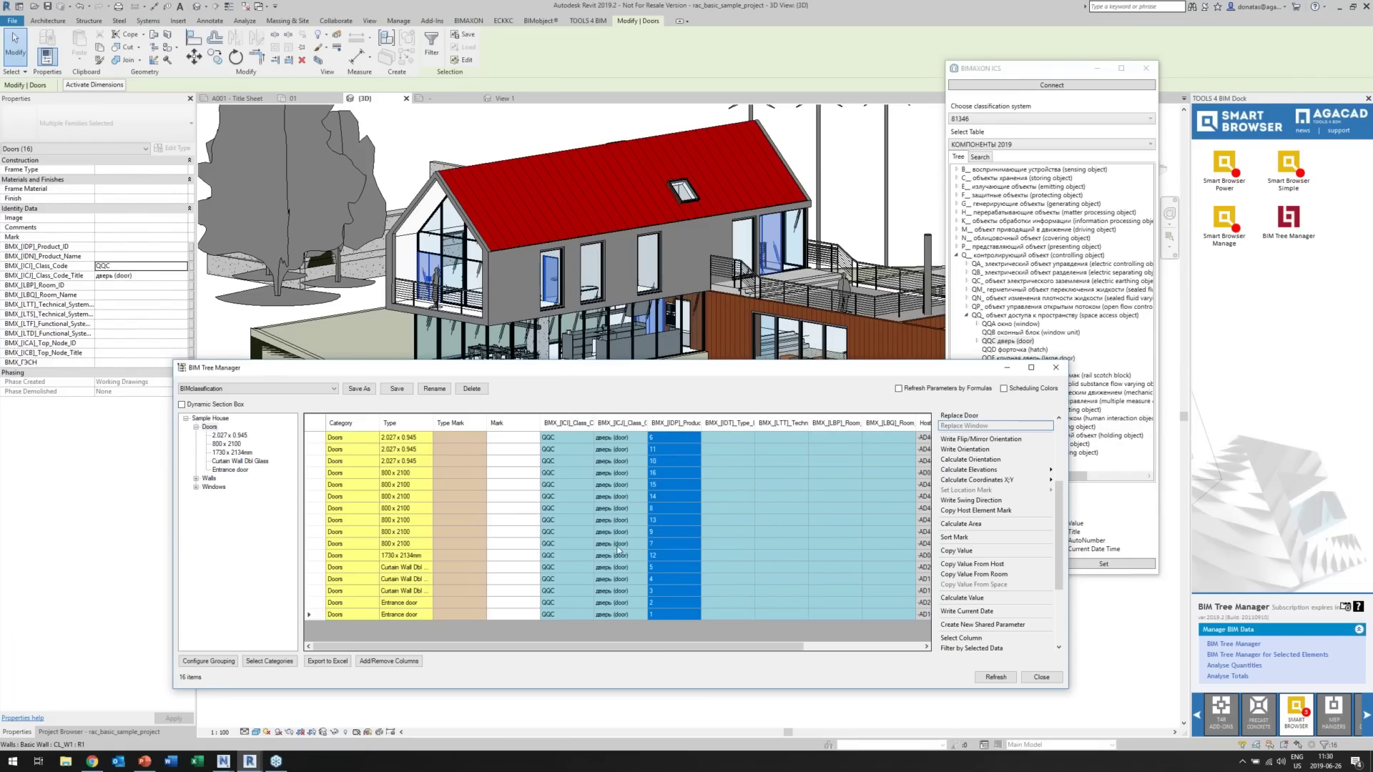
Start a Sort Mark on the Mark values of all doors, numbering by Instance: Id, and show all parameters for composing the value.
left_click_drag(508, 440, 515, 635)
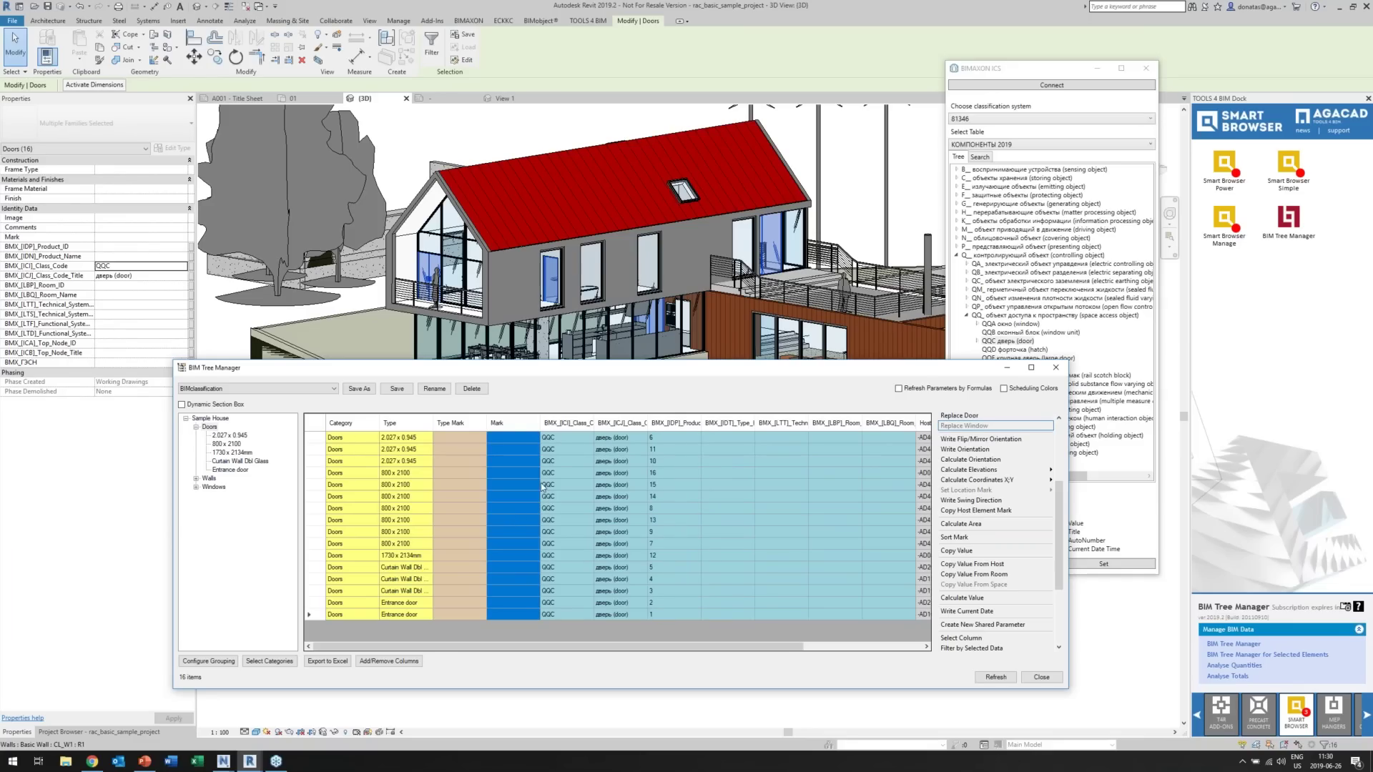
left_click(963, 538)
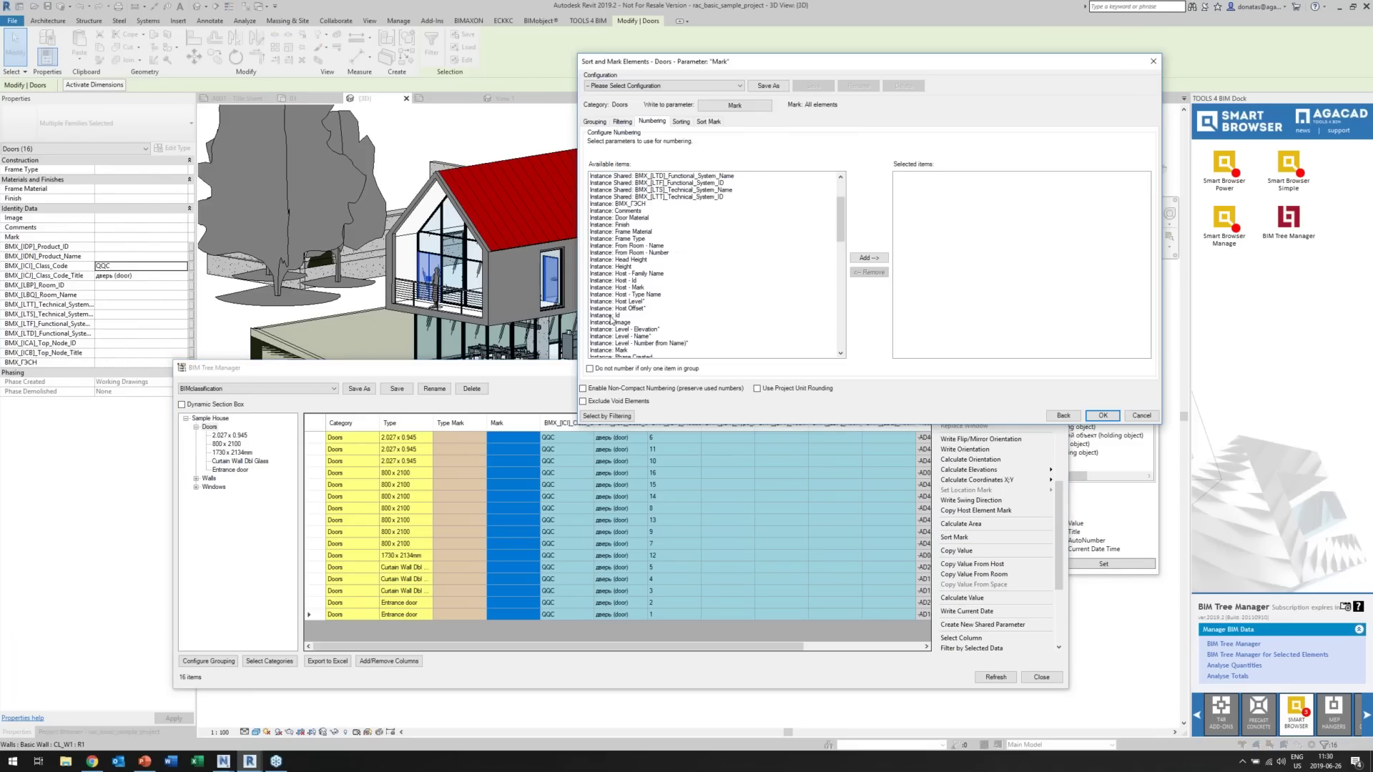
left_click(869, 257)
left_click(709, 122)
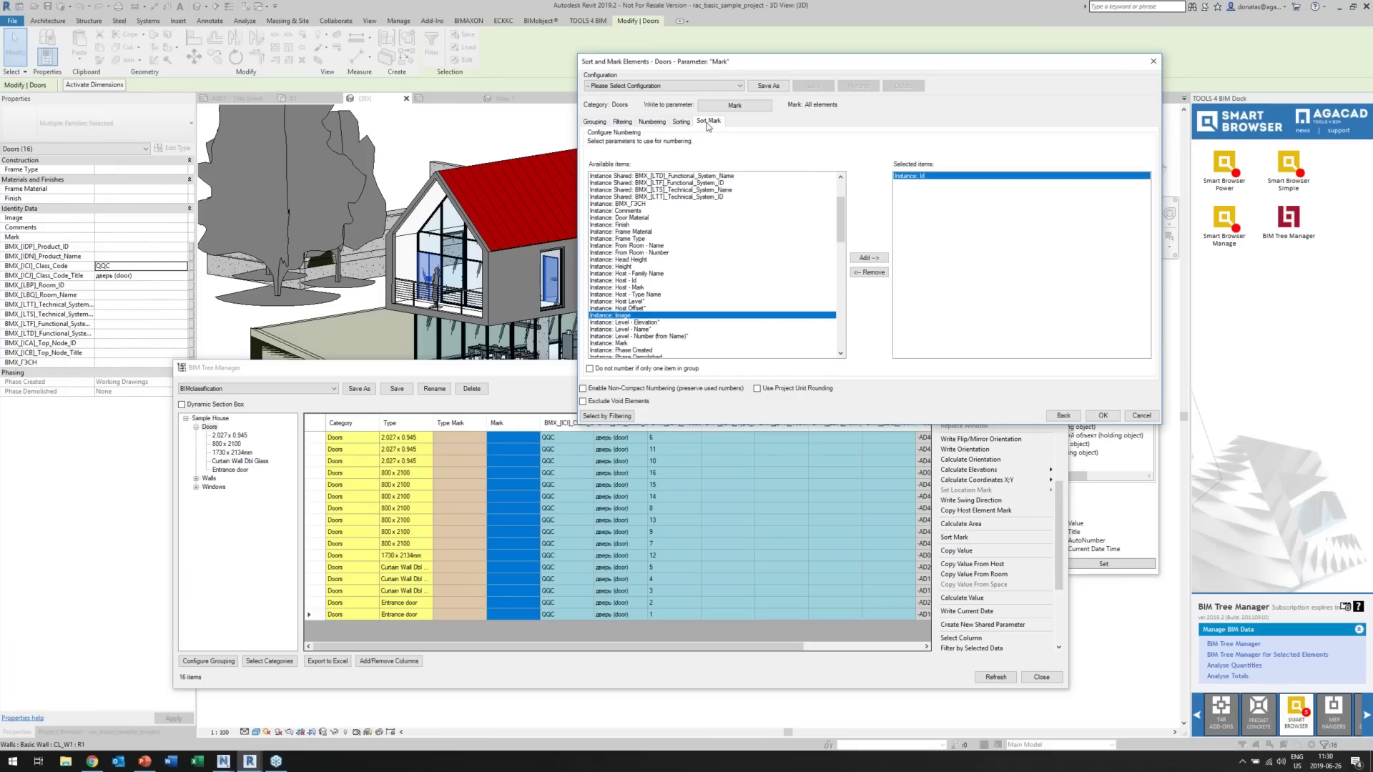
left_click(609, 365)
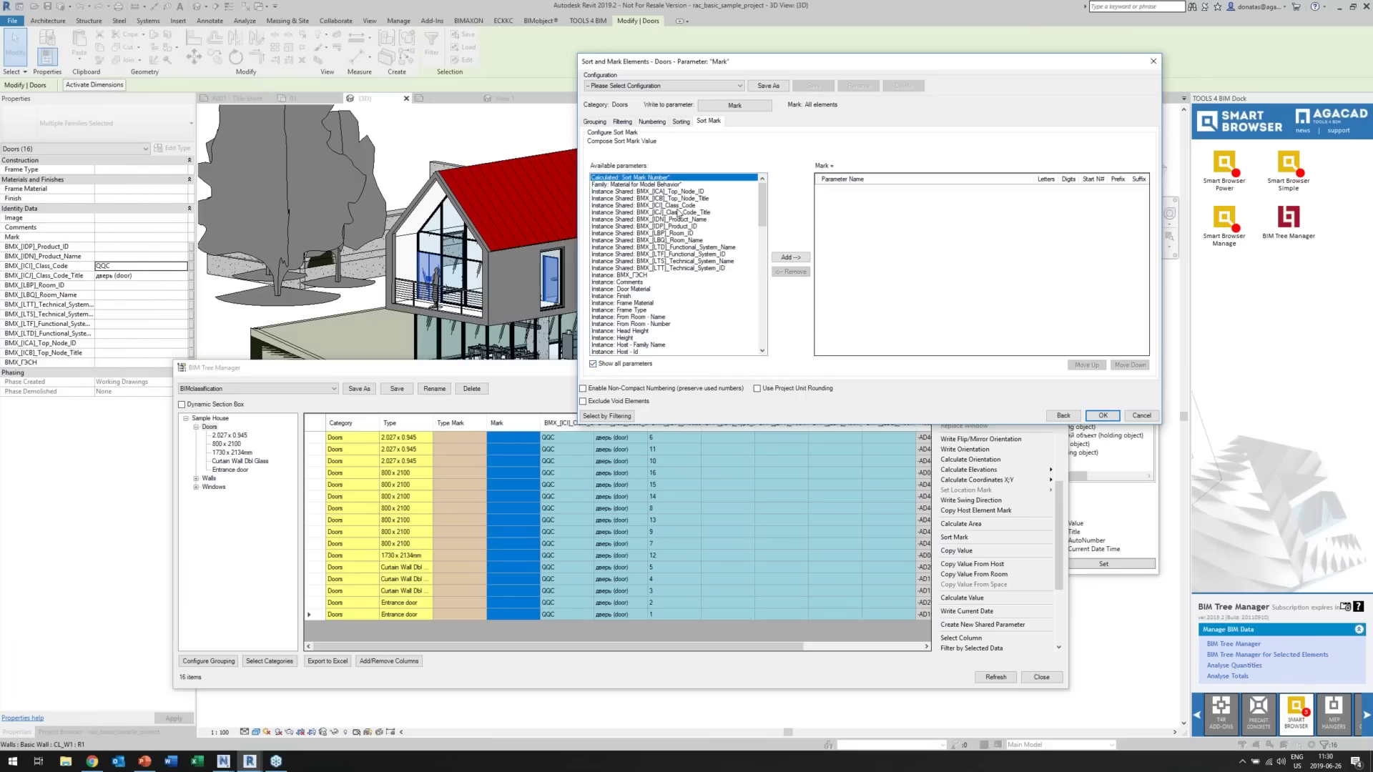
Compose the door Mark from BMX_[ICI]_Class_Code followed by BMX_[IDP]_Product_ID, without a prefix, and apply it.
double_click(676, 206)
left_click(675, 226)
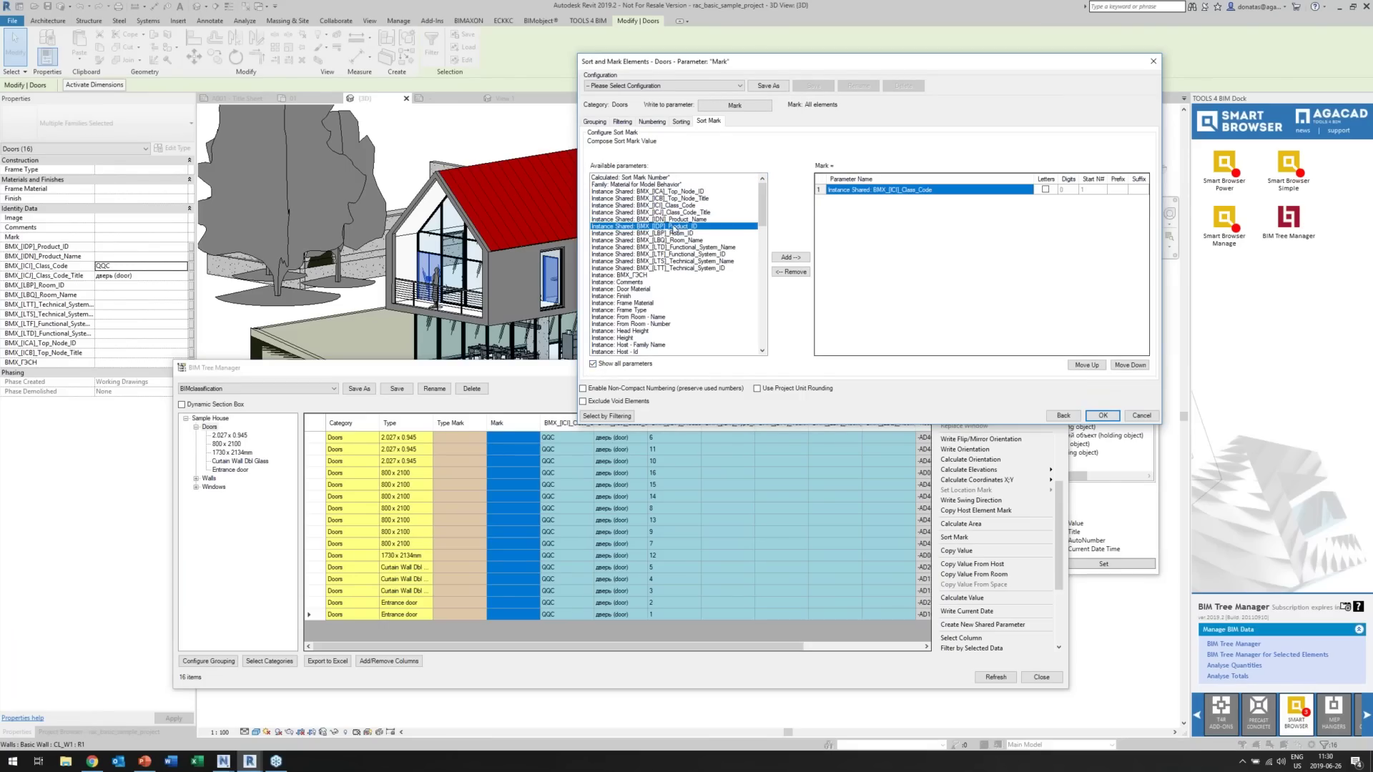
double_click(674, 227)
left_click(1117, 191)
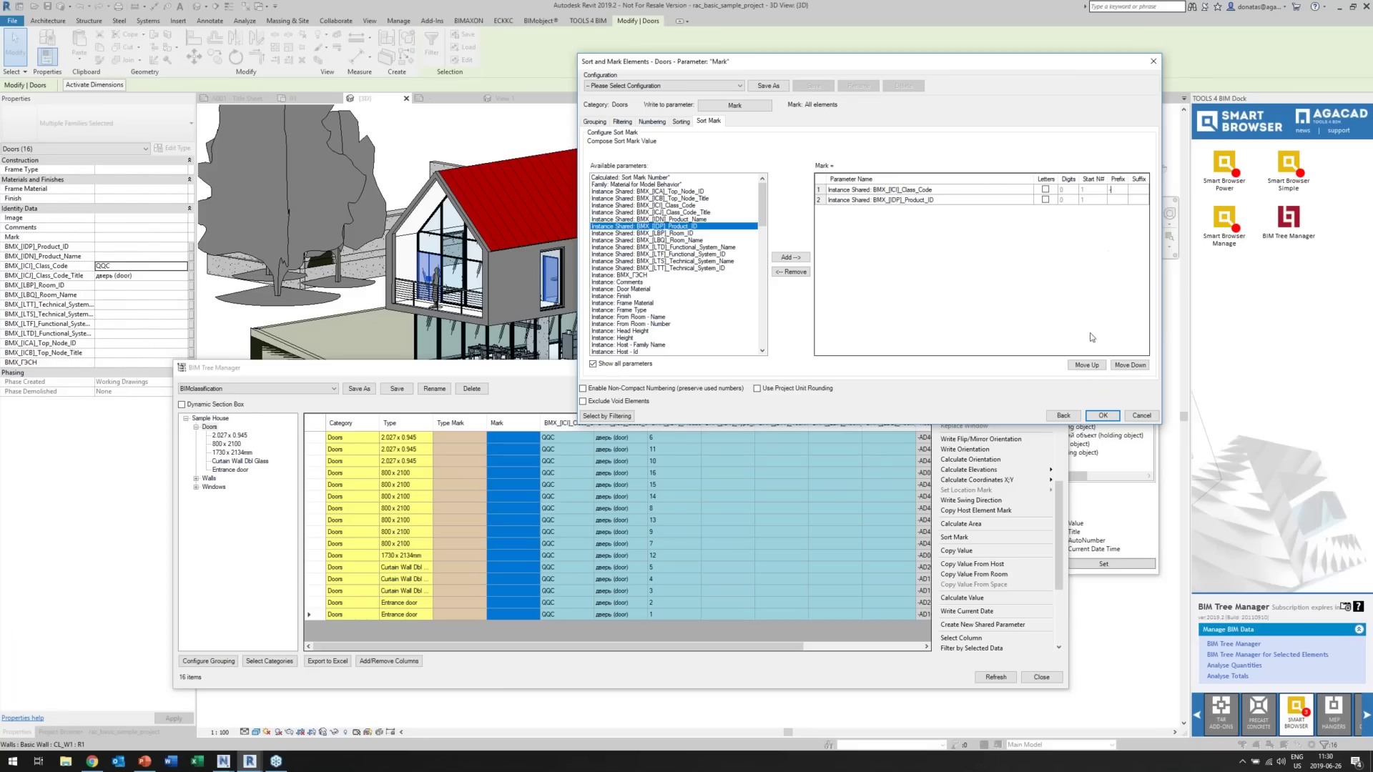
left_click(1113, 420)
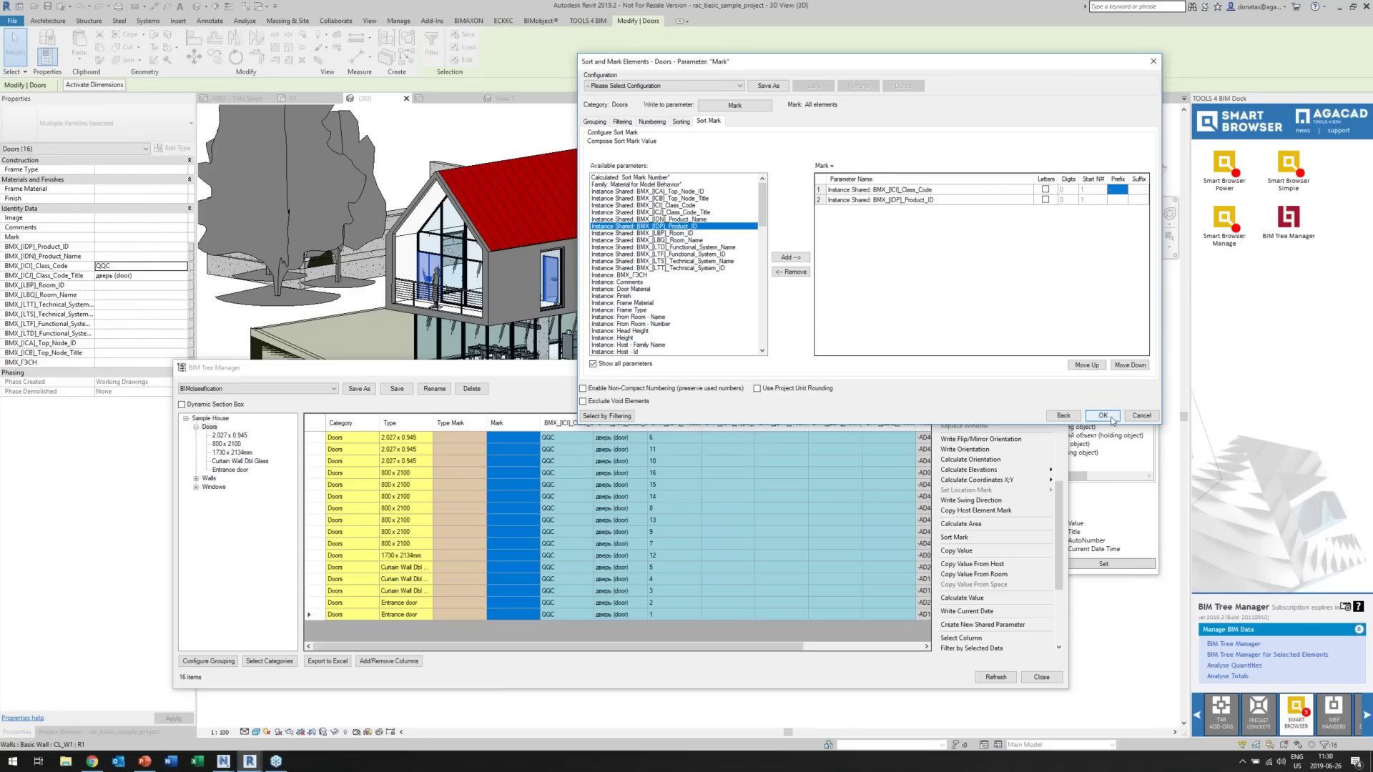
left_click(1102, 415)
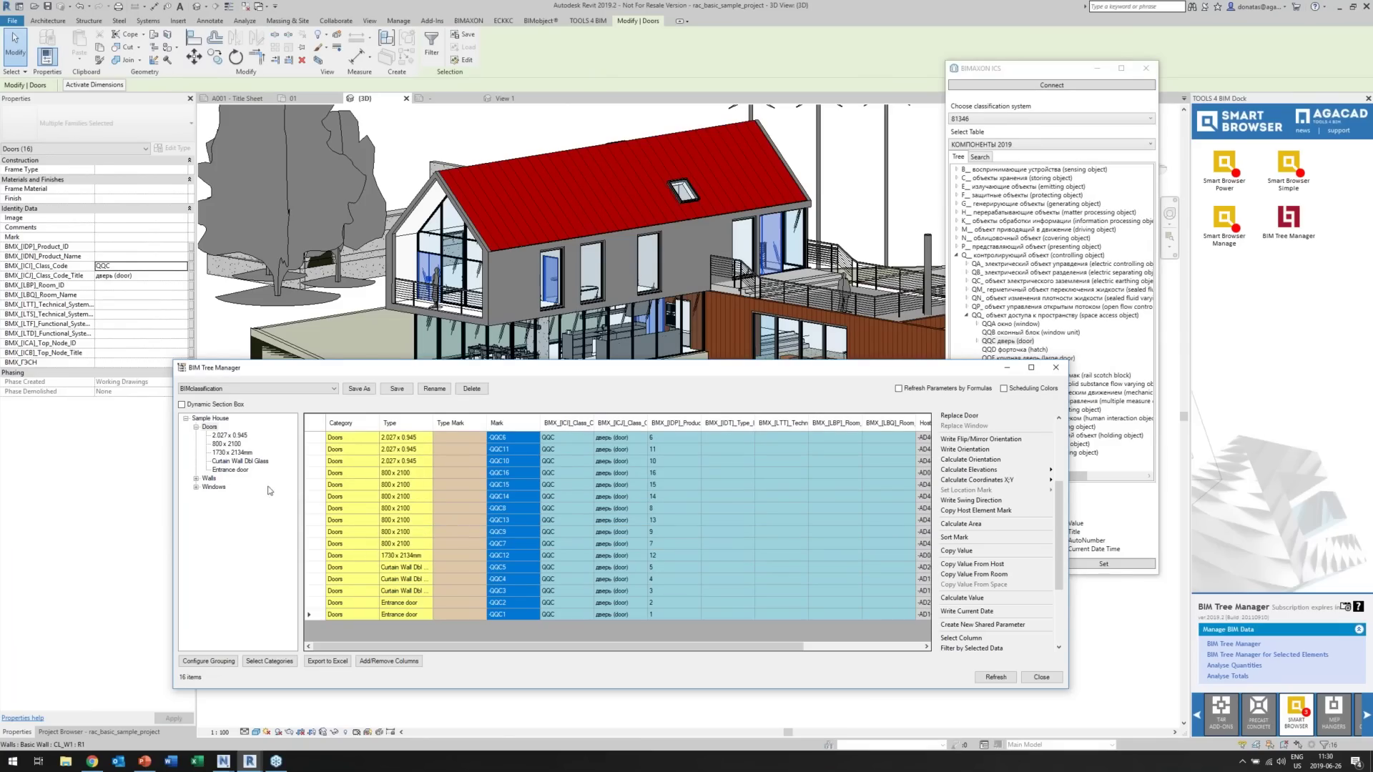
List all windows, select their whole BMX_[ICI]_Class_Code column and choose the QQA window class in BIMAXON ICS.
left_click(196, 487)
left_click(215, 488)
left_click(564, 437)
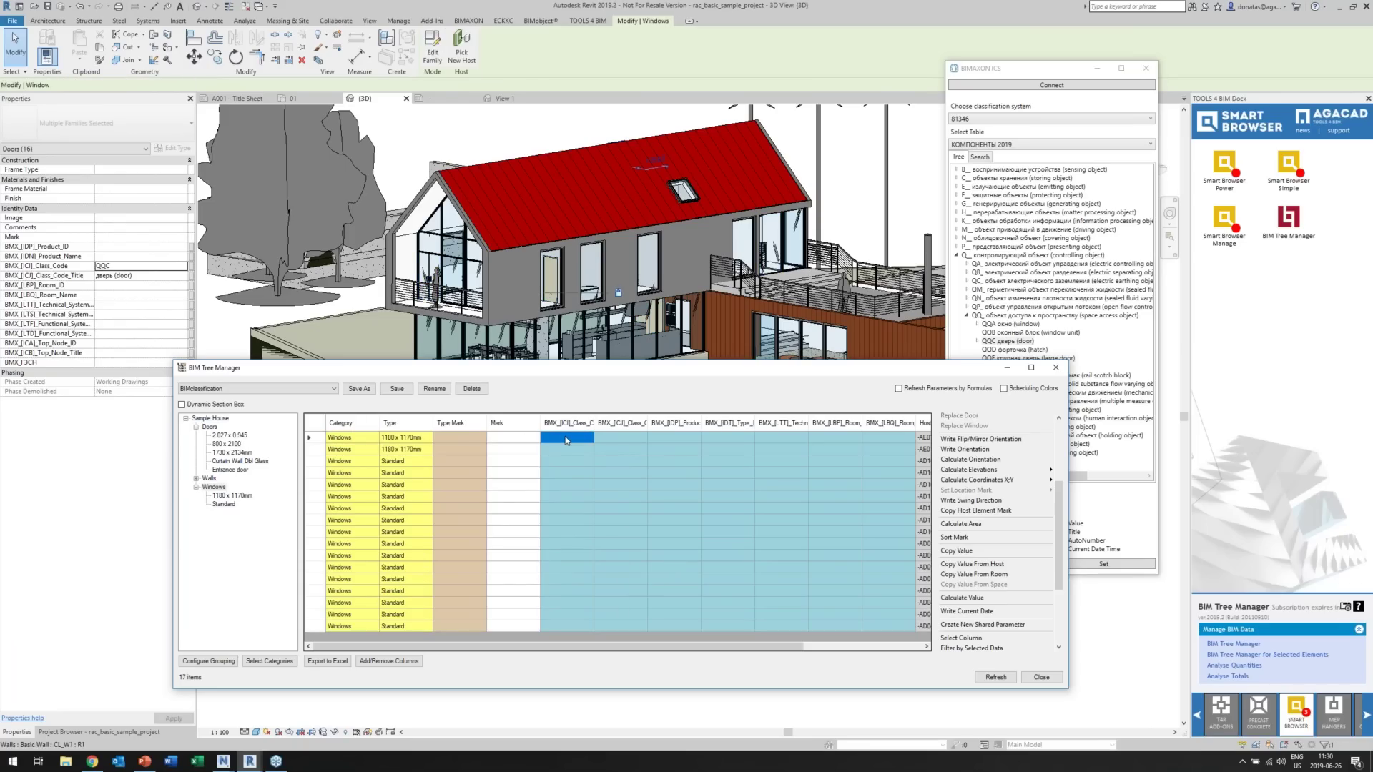
left_click(566, 423)
left_click(1009, 324)
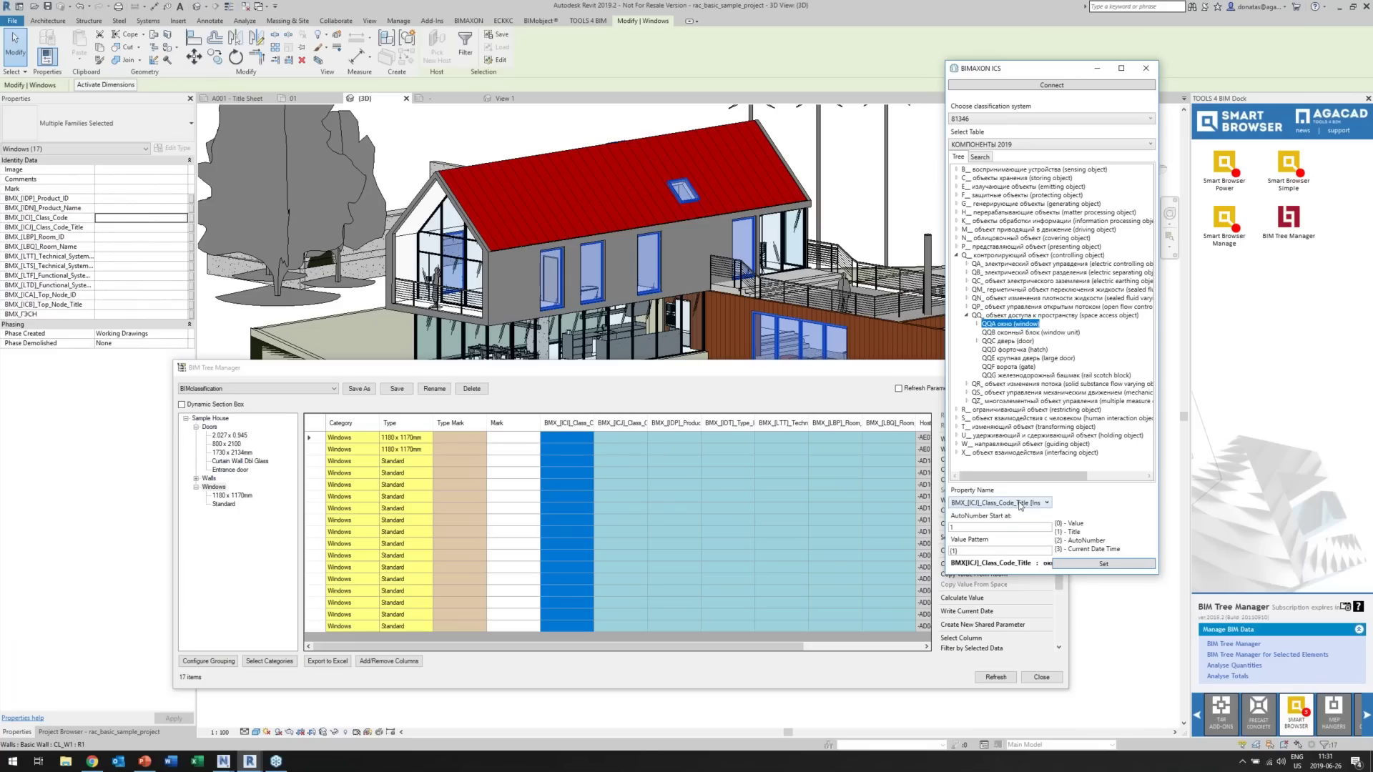
Write the QQA code into the BMX_[ICI]_Class_Code property of all windows, using value pattern option 0.
left_click(1021, 503)
left_click(990, 597)
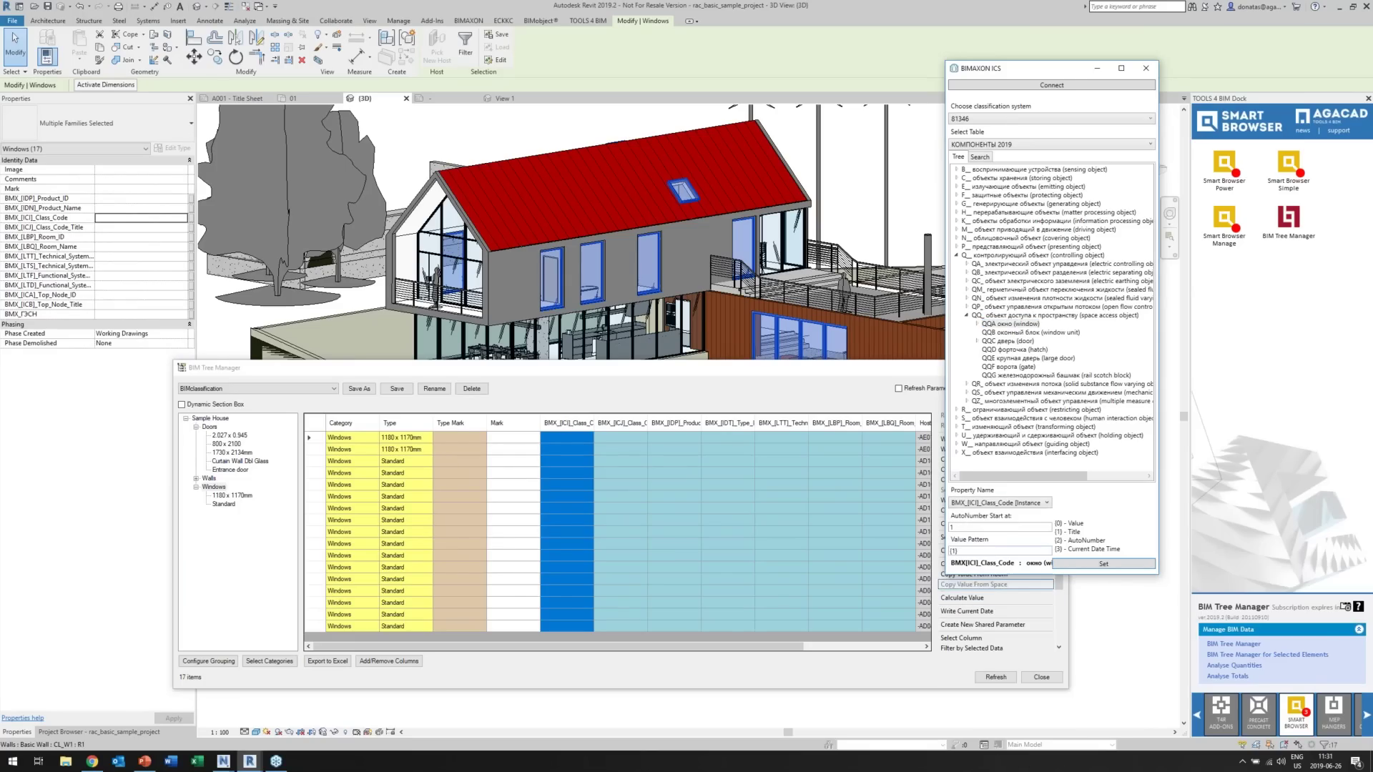
key("BackSpace")
type("0")
left_click(1119, 564)
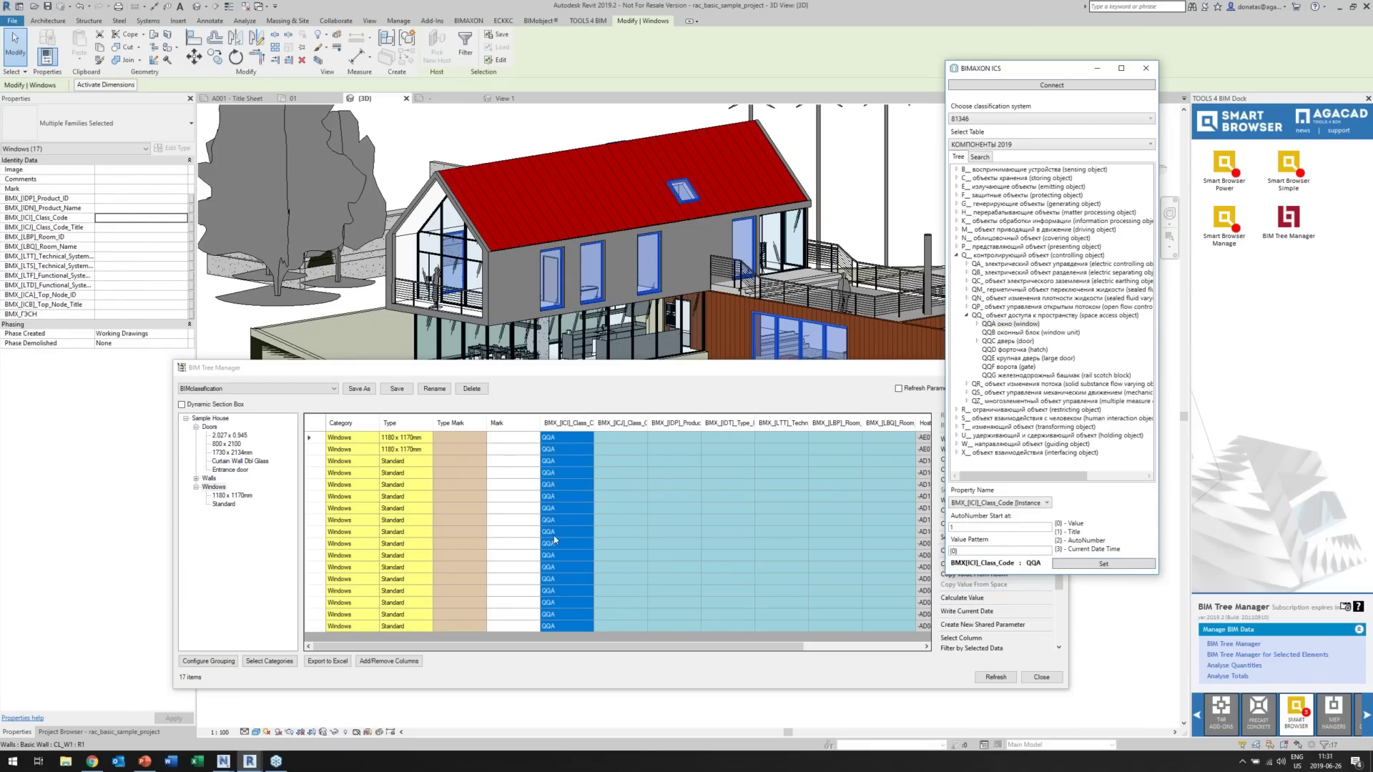
Sort Mark the BMX_[IDP]_Product_ID of all windows by Instance: Id, using Calculated: Sort Mark Number as the value.
left_click(680, 432)
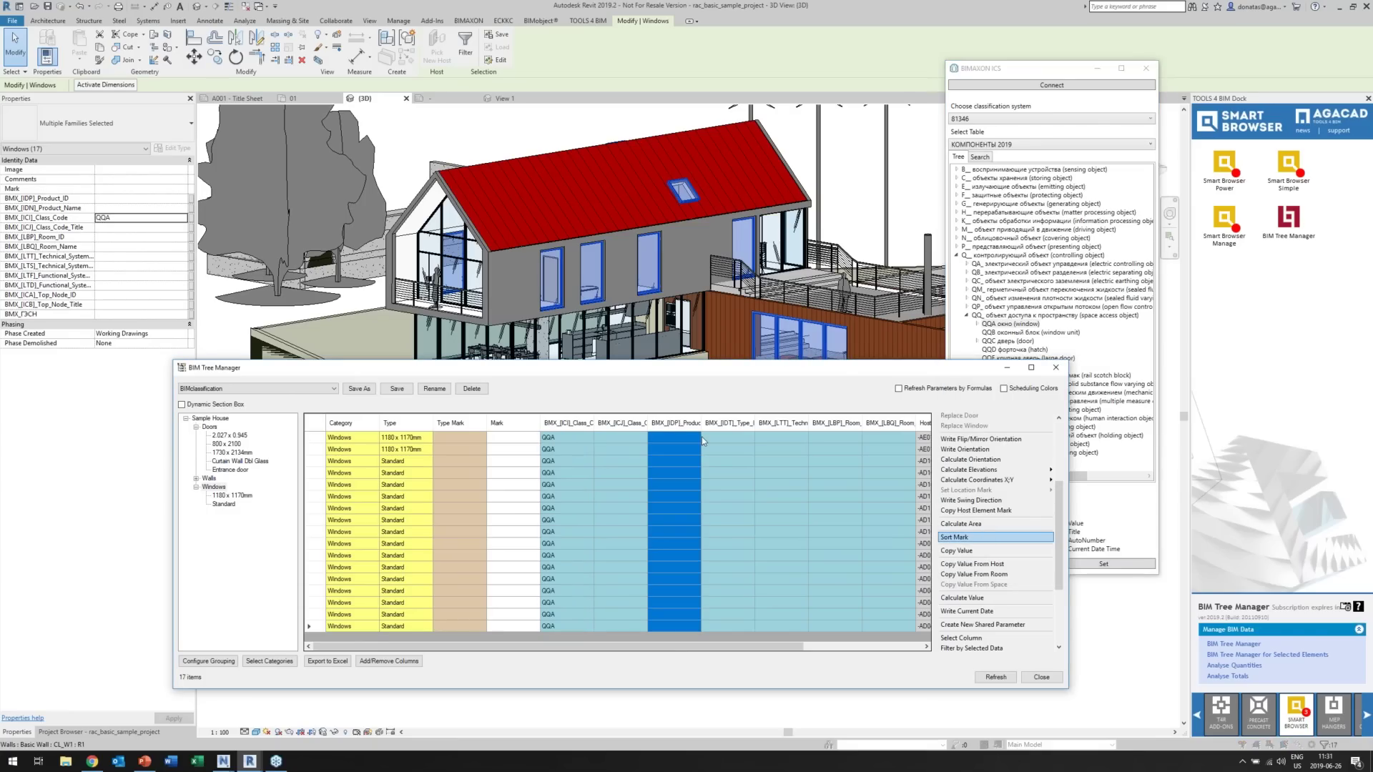
left_click(658, 121)
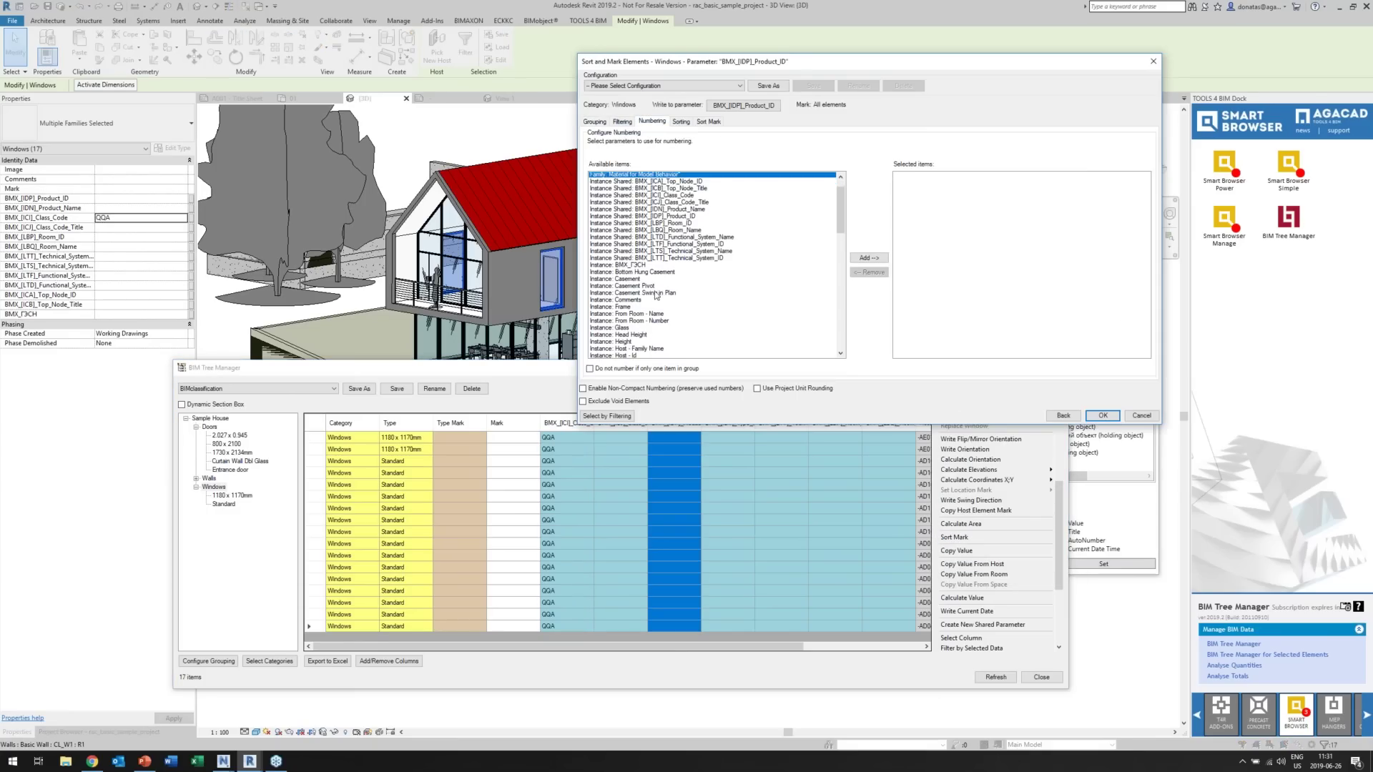
scroll(657, 295, "down", 3)
double_click(643, 328)
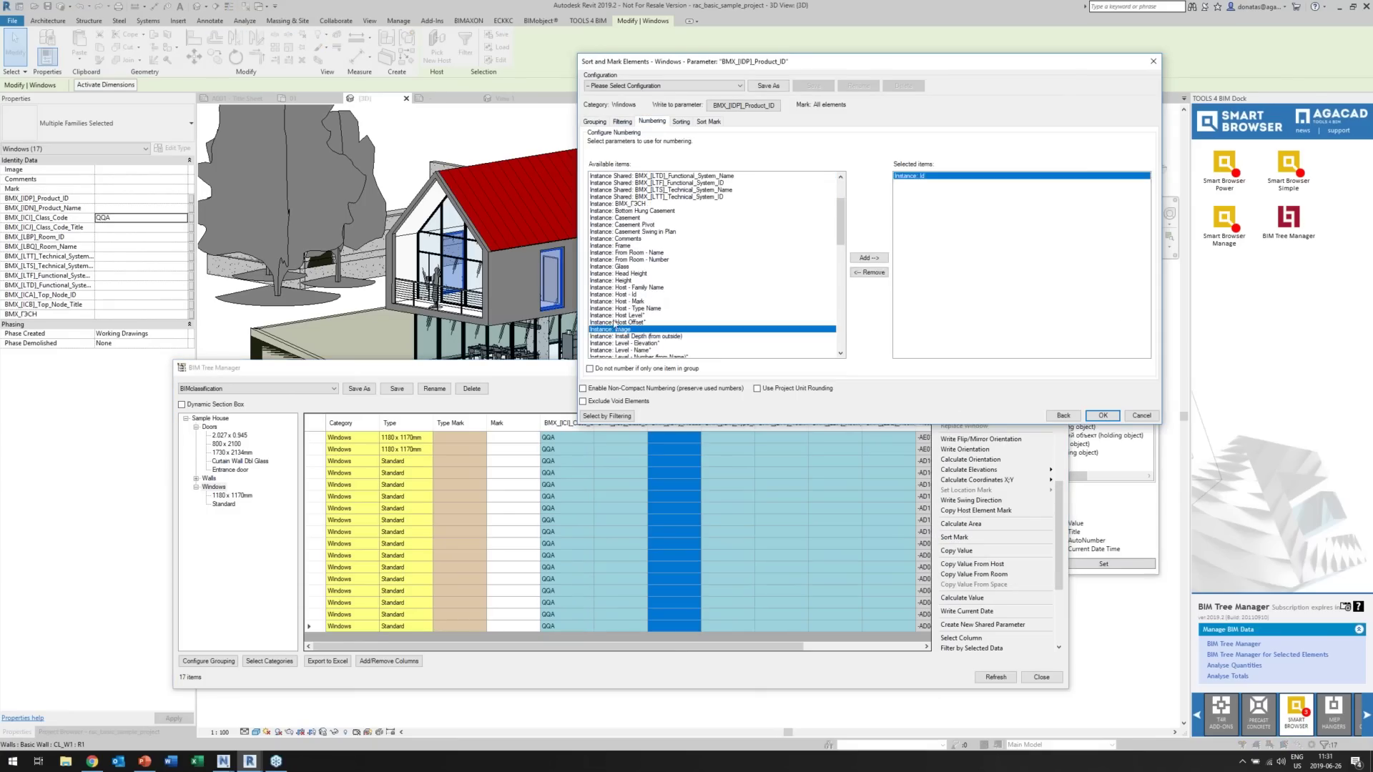
left_click(709, 121)
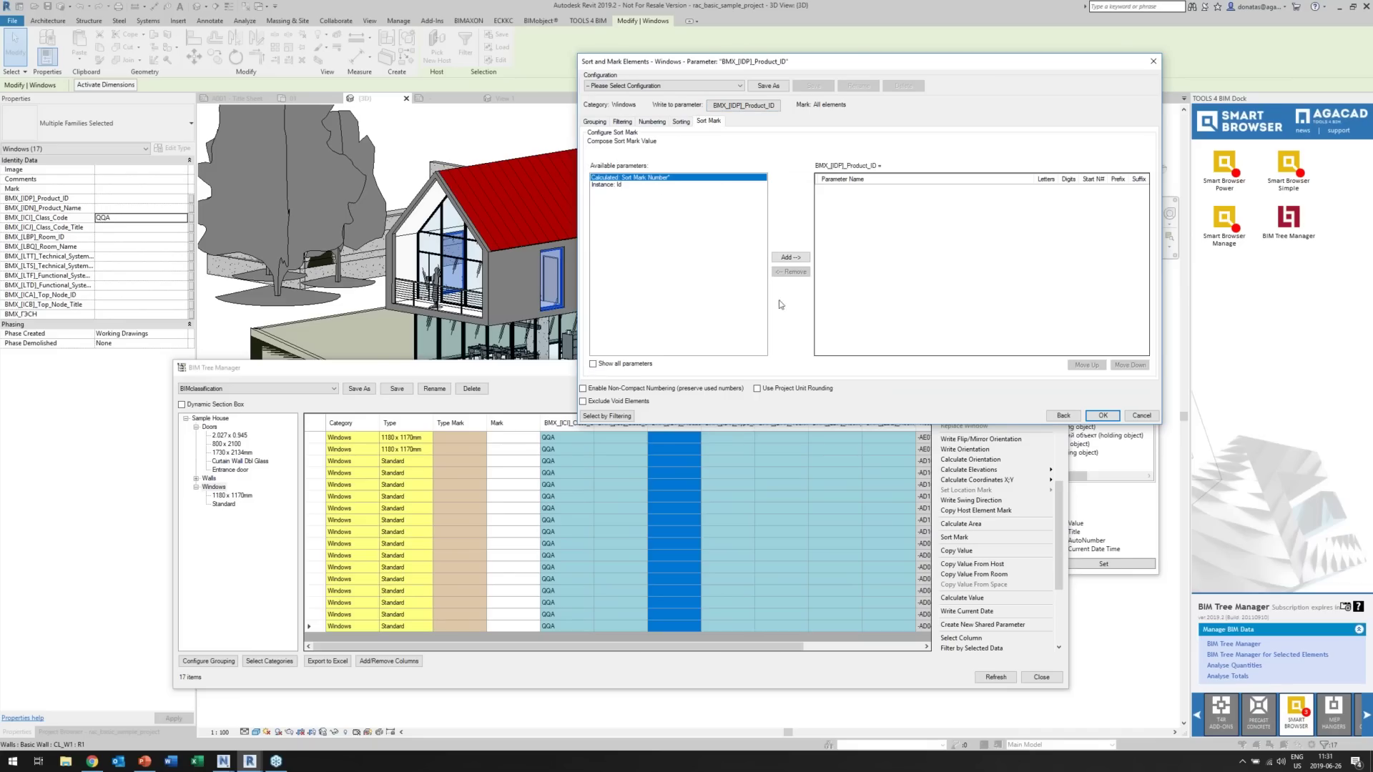
left_click(790, 256)
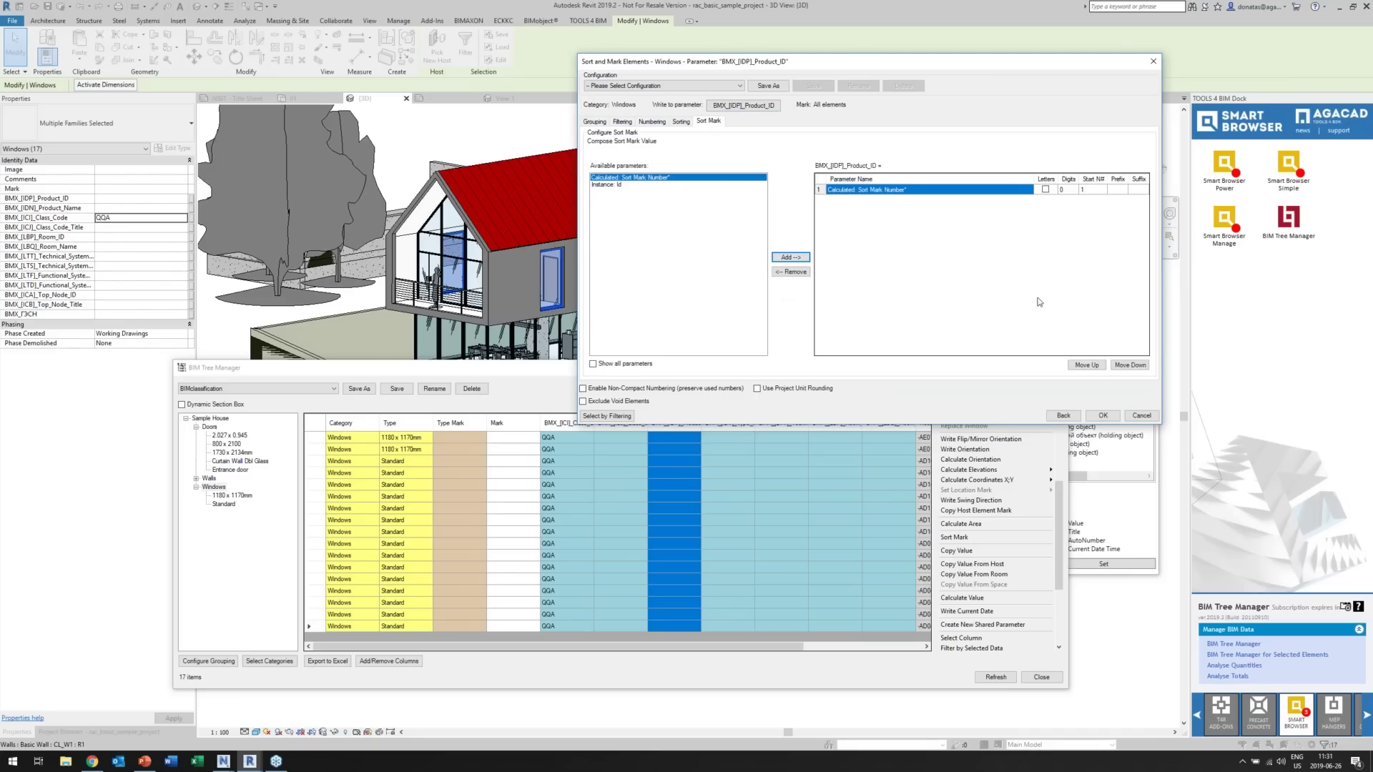
left_click(1103, 415)
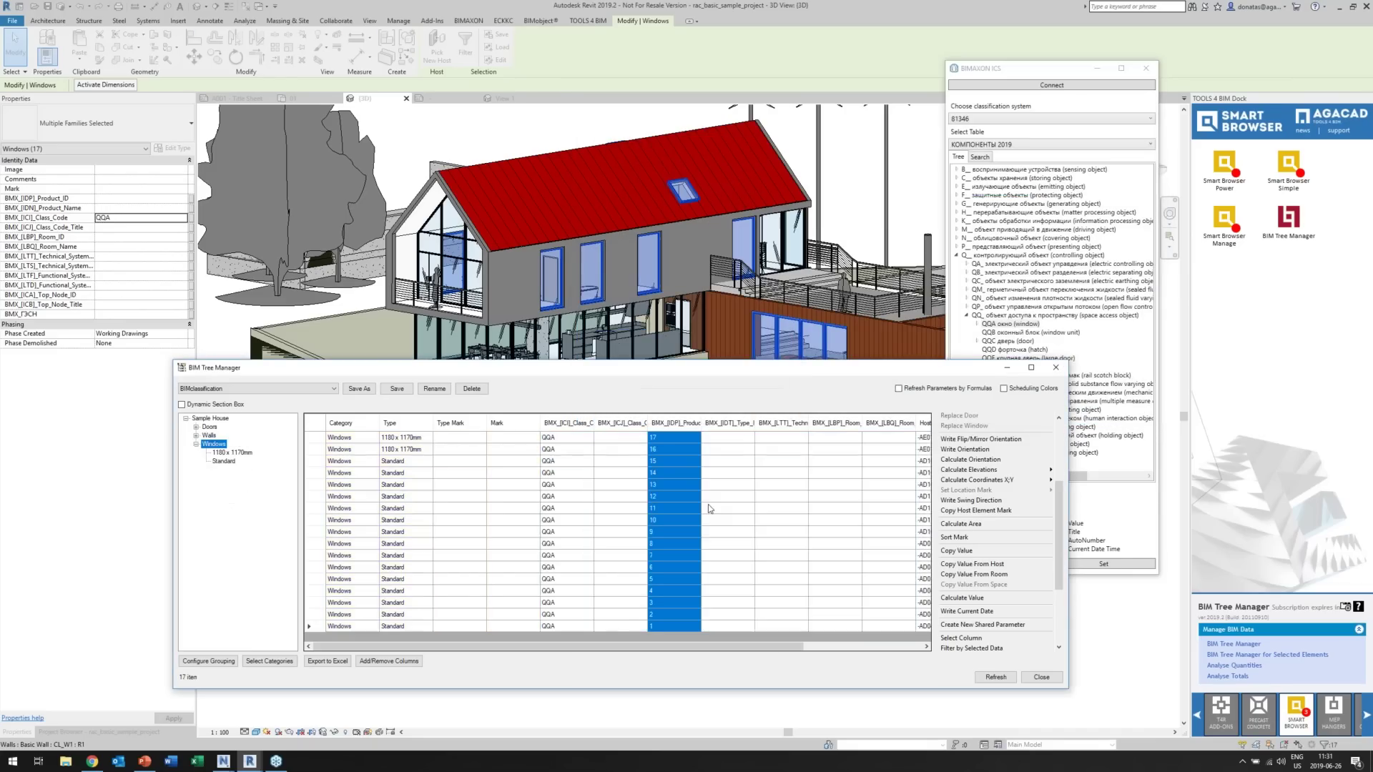
Start a Sort Mark on the Mark values of all windows, numbering by Instance: Id, with all parameters available for the value.
left_click_drag(511, 438, 509, 651)
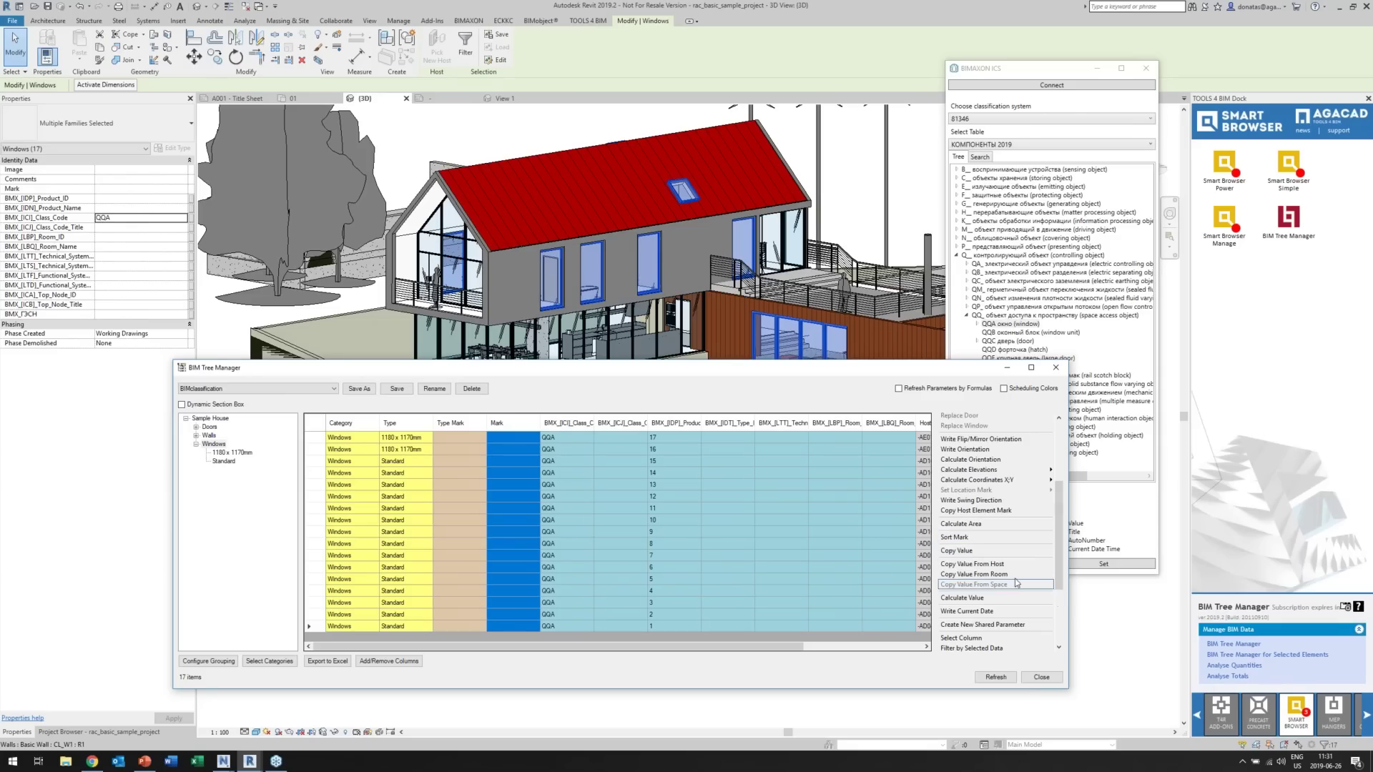
left_click(959, 537)
scroll(647, 336, "down", 1)
scroll(643, 339, "down", 4)
double_click(622, 288)
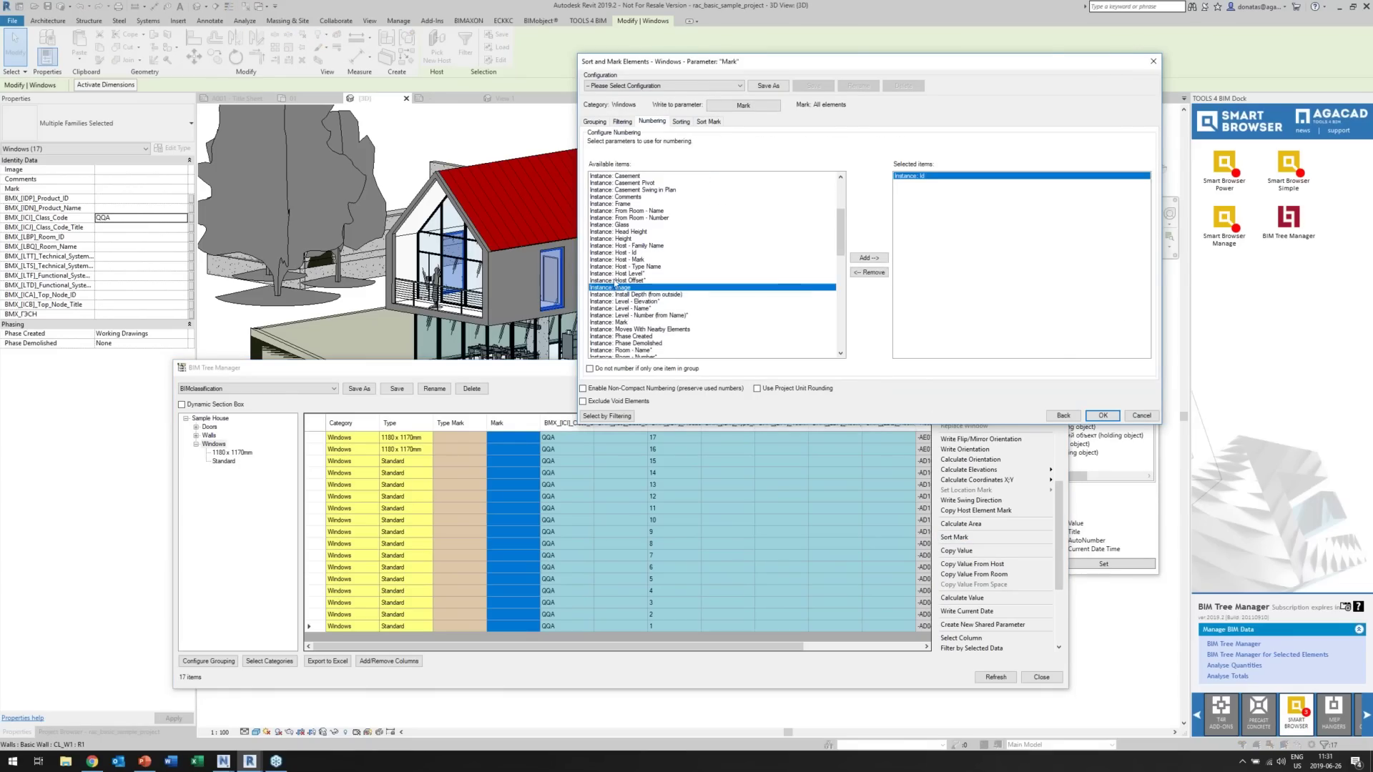
left_click(706, 122)
left_click(603, 363)
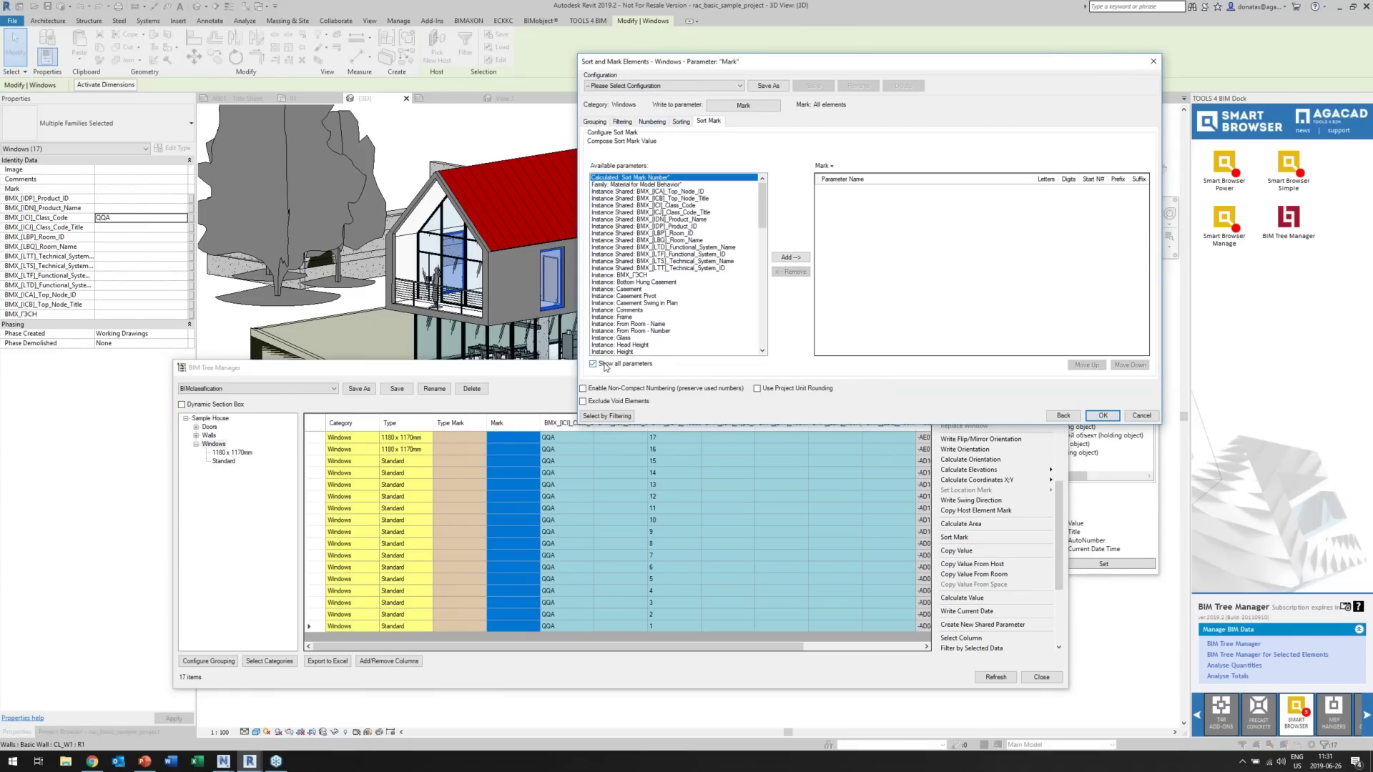
Compose the window Mark from BMX_[ICI]_Class_Code followed by BMX_[IDP]_Product_ID and apply it.
double_click(679, 205)
double_click(676, 226)
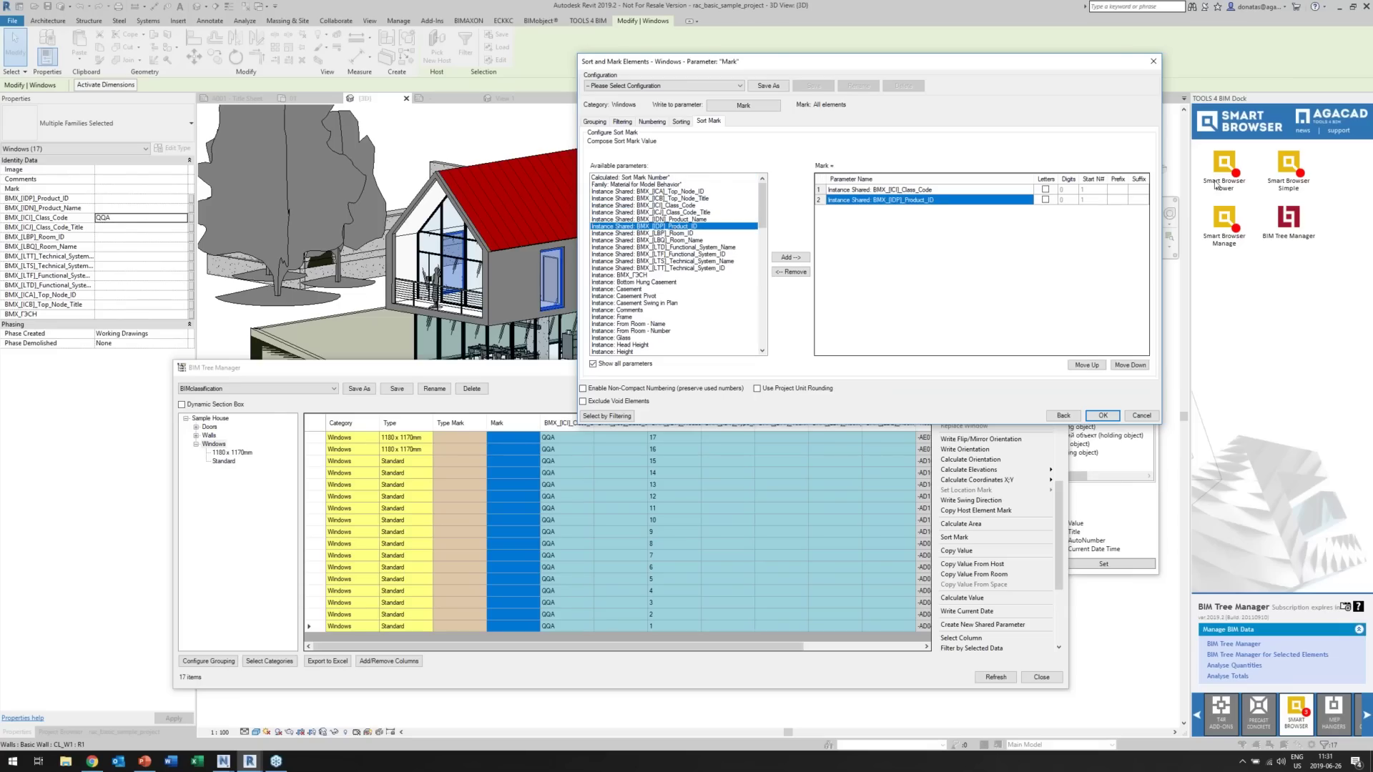
left_click(1118, 191)
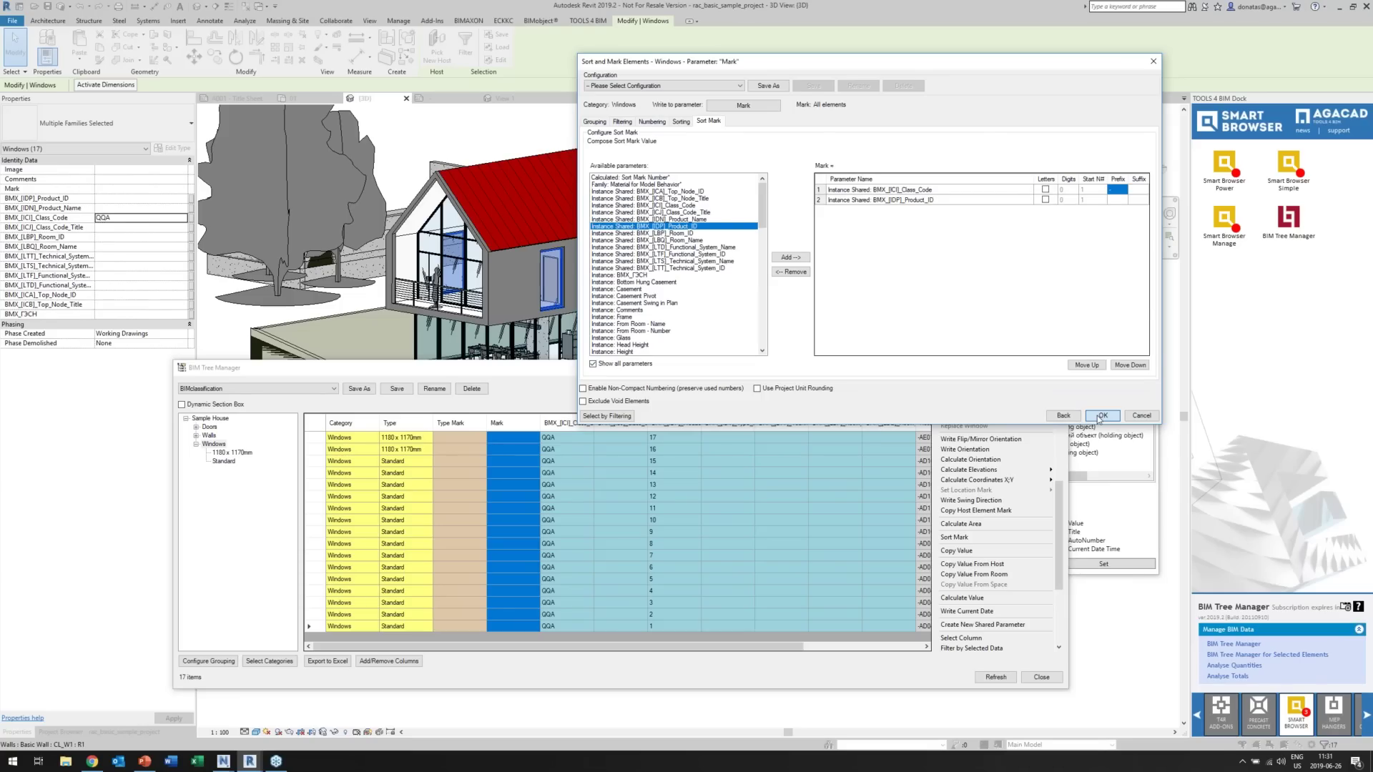
left_click(1101, 416)
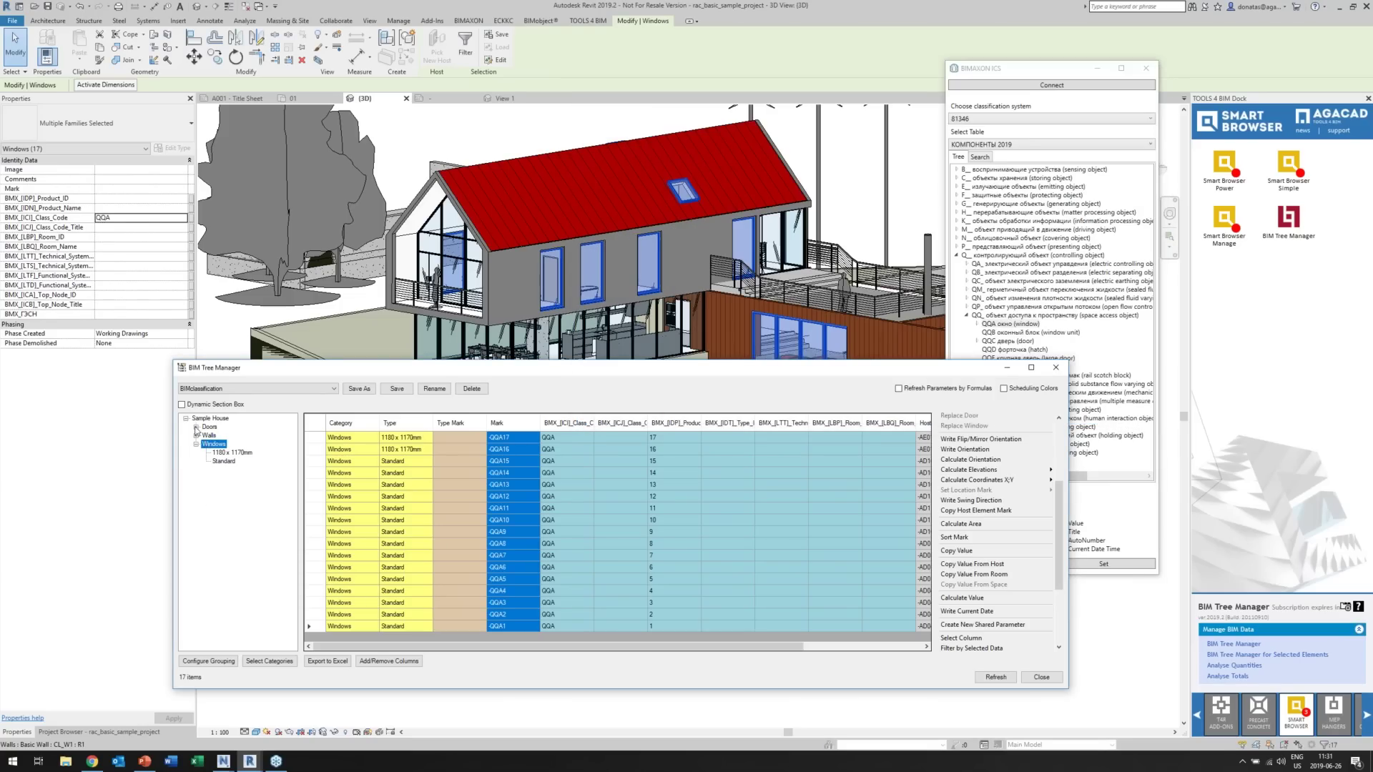
Start a Sort Mark on the Type Mark values of all doors and set the numbering to use Type: Type Name.
left_click(196, 427)
left_click(208, 427)
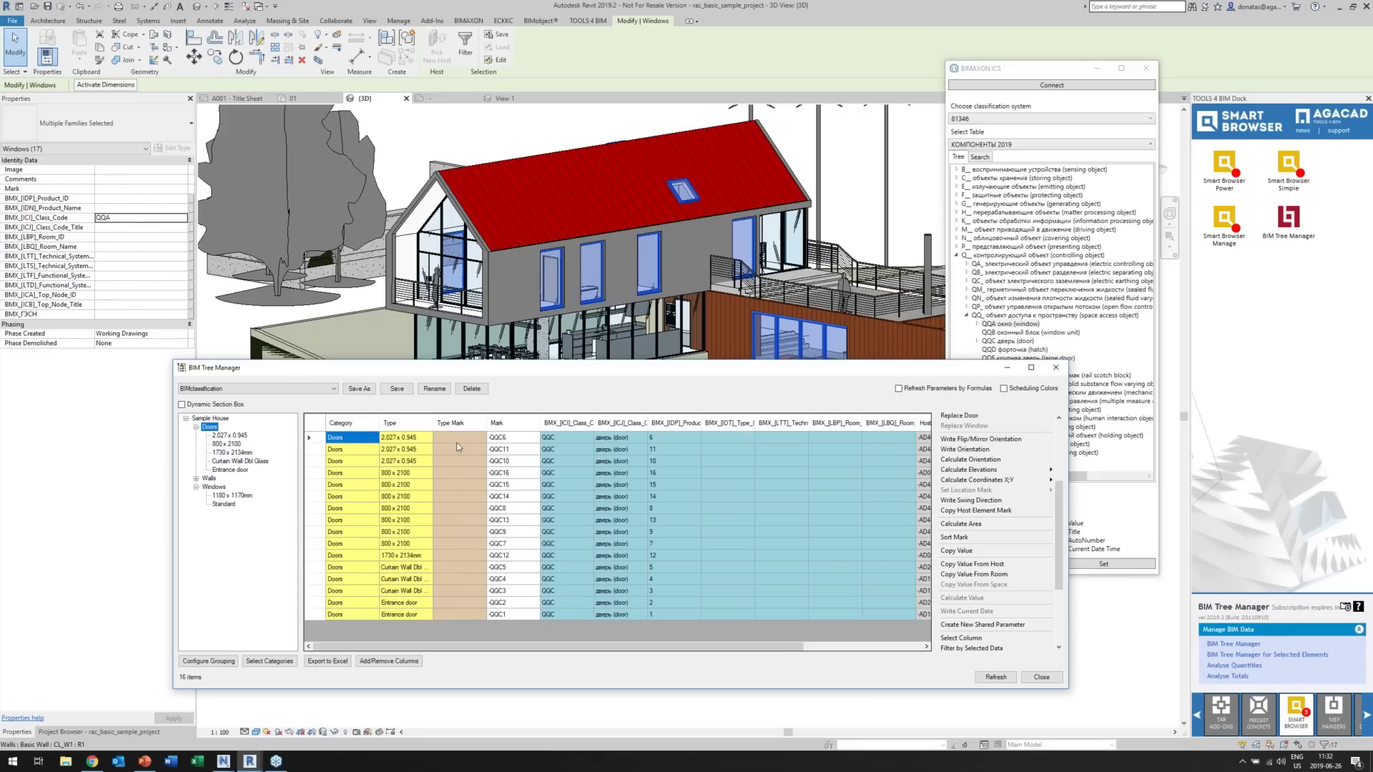
left_click(315, 425)
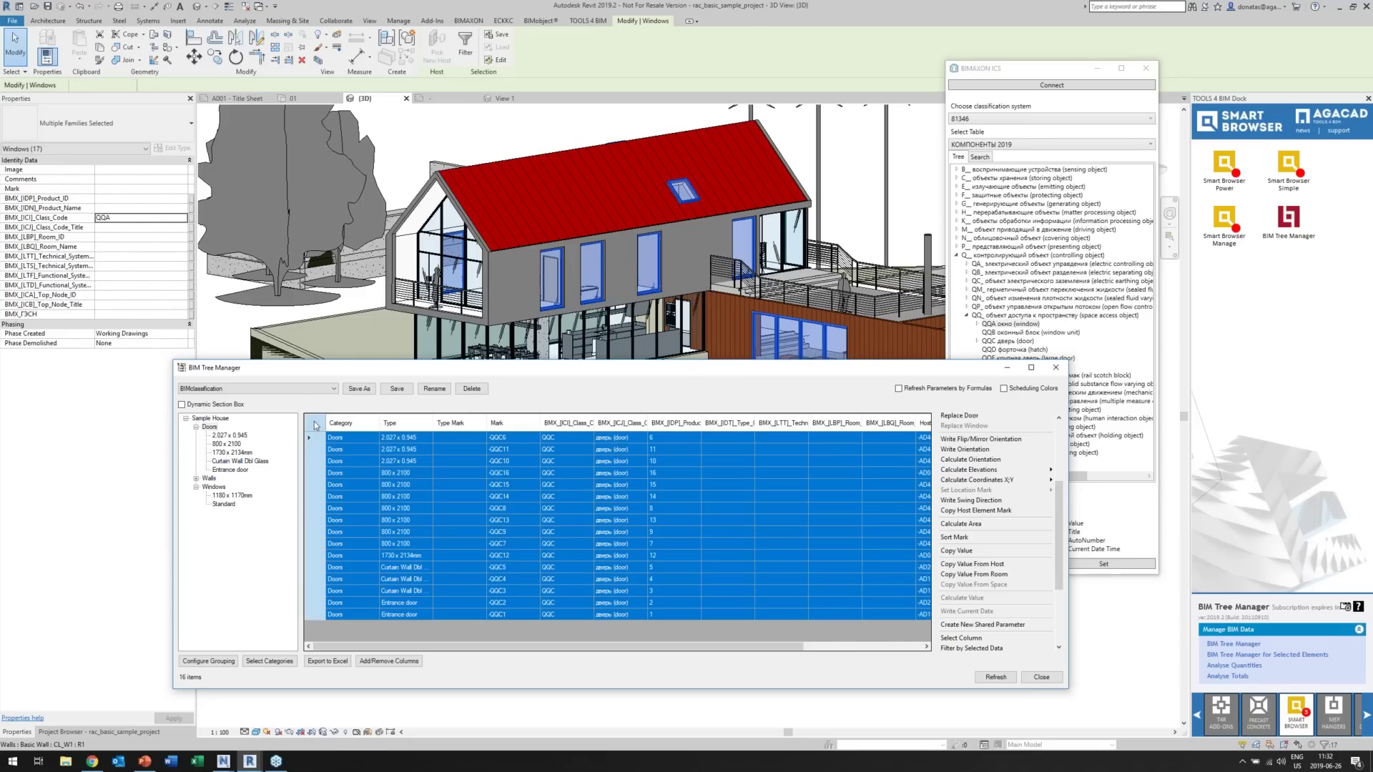
left_click(453, 441)
left_click_drag(452, 441, 458, 615)
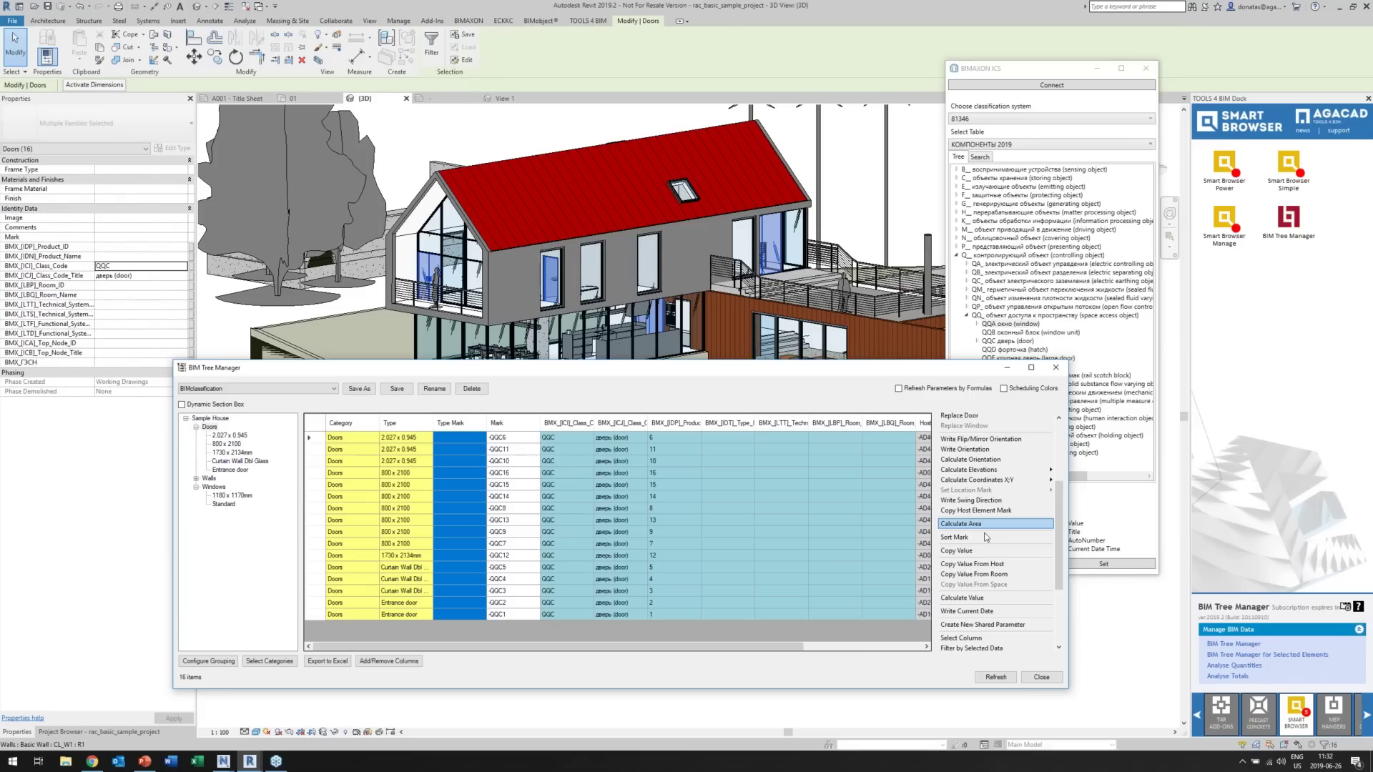
left_click(986, 537)
scroll(609, 306, "down", 2)
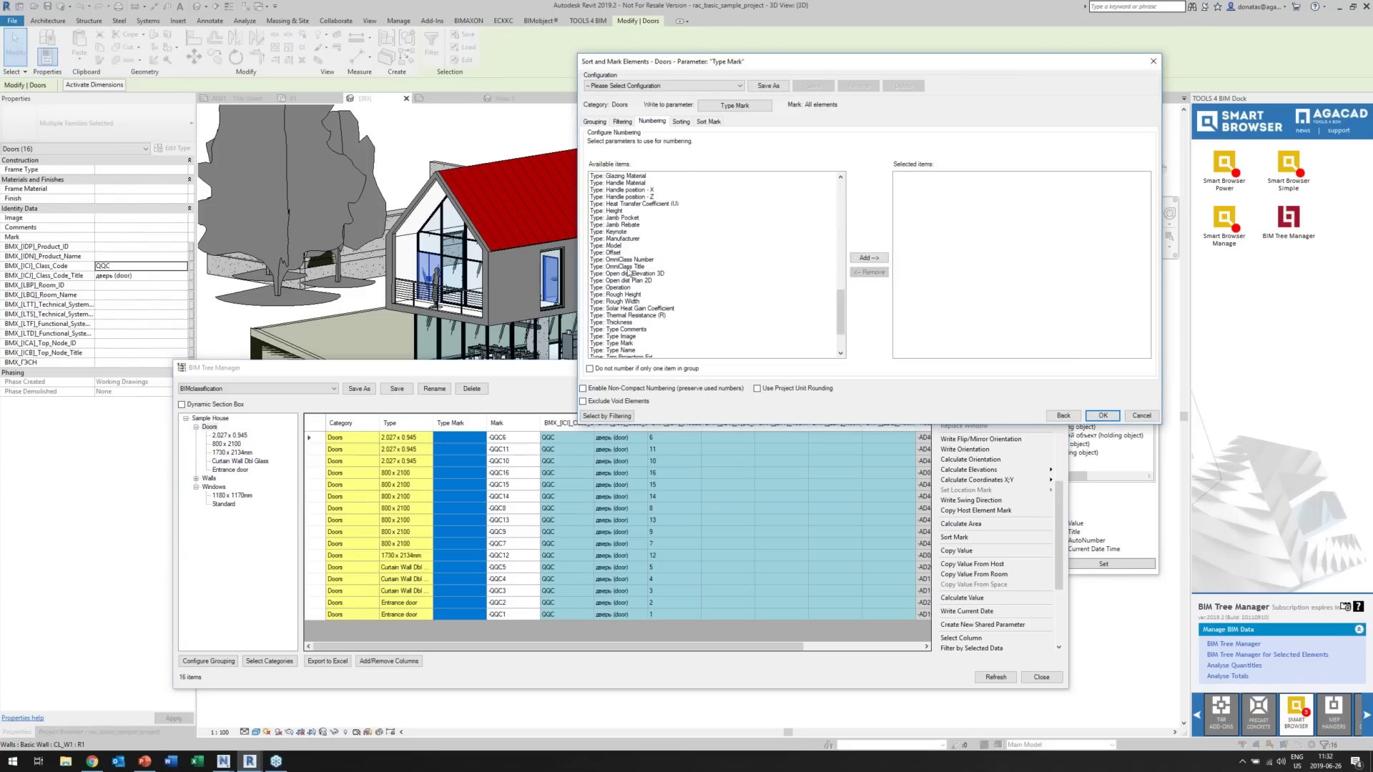
left_click(607, 294)
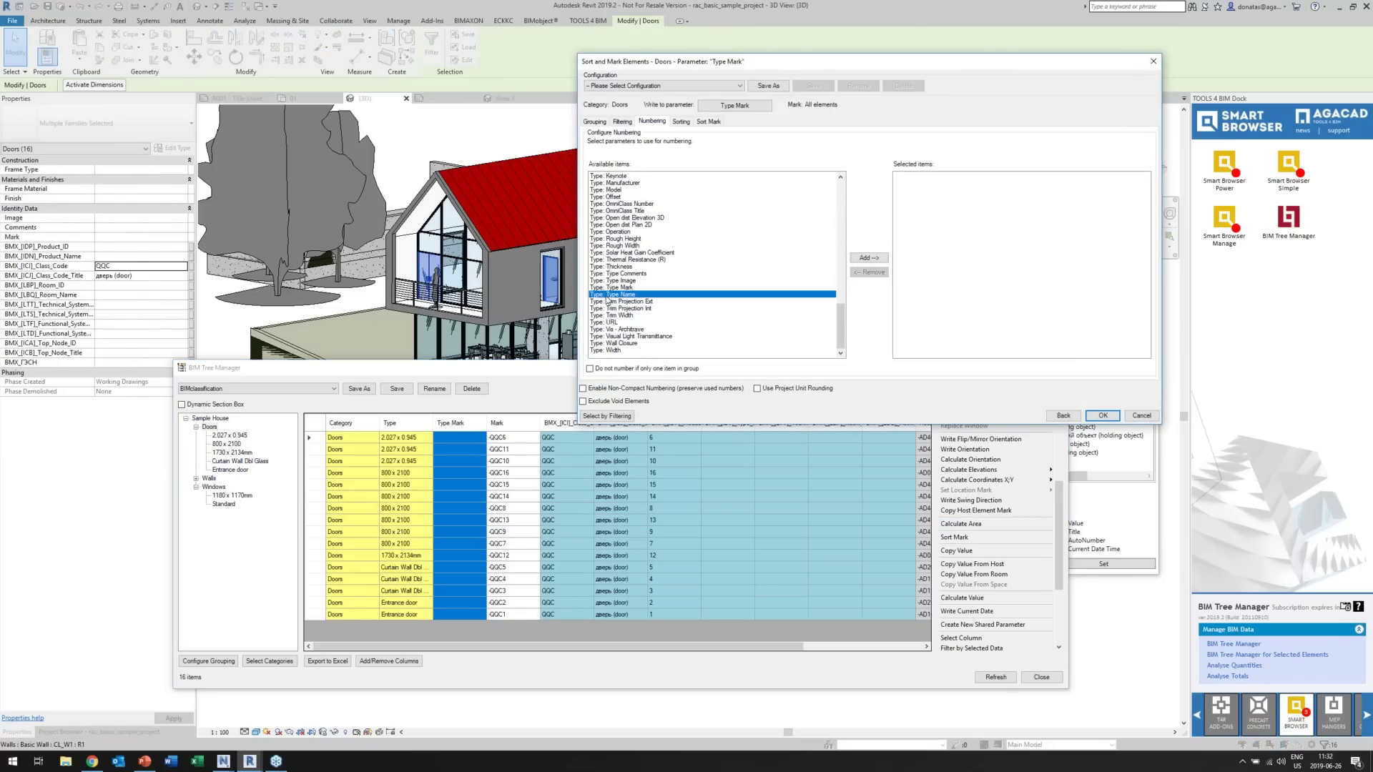
left_click(874, 261)
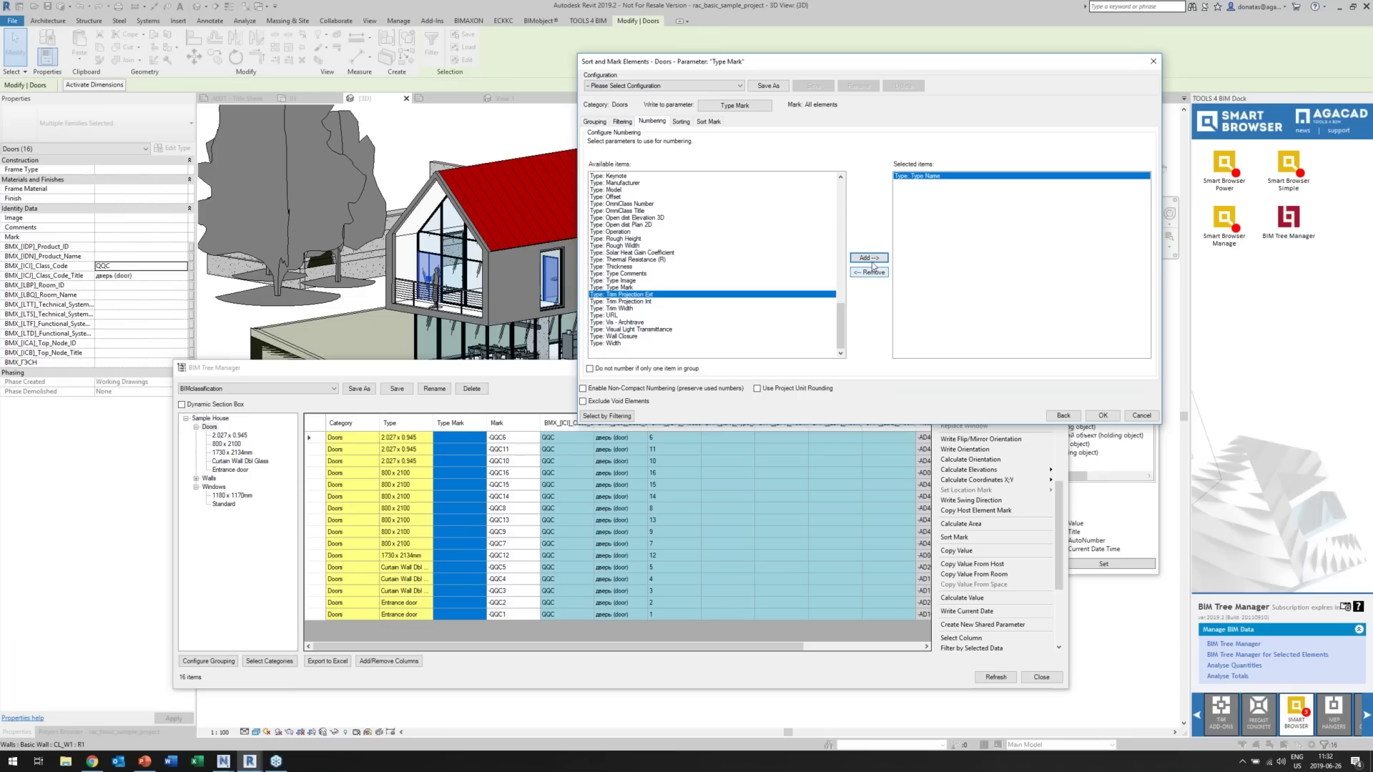
Compose the door Type Mark from BMX_[ICI]_Class_Code with prefix % followed by Calculated: Sort Mark Number, and apply it.
left_click(706, 122)
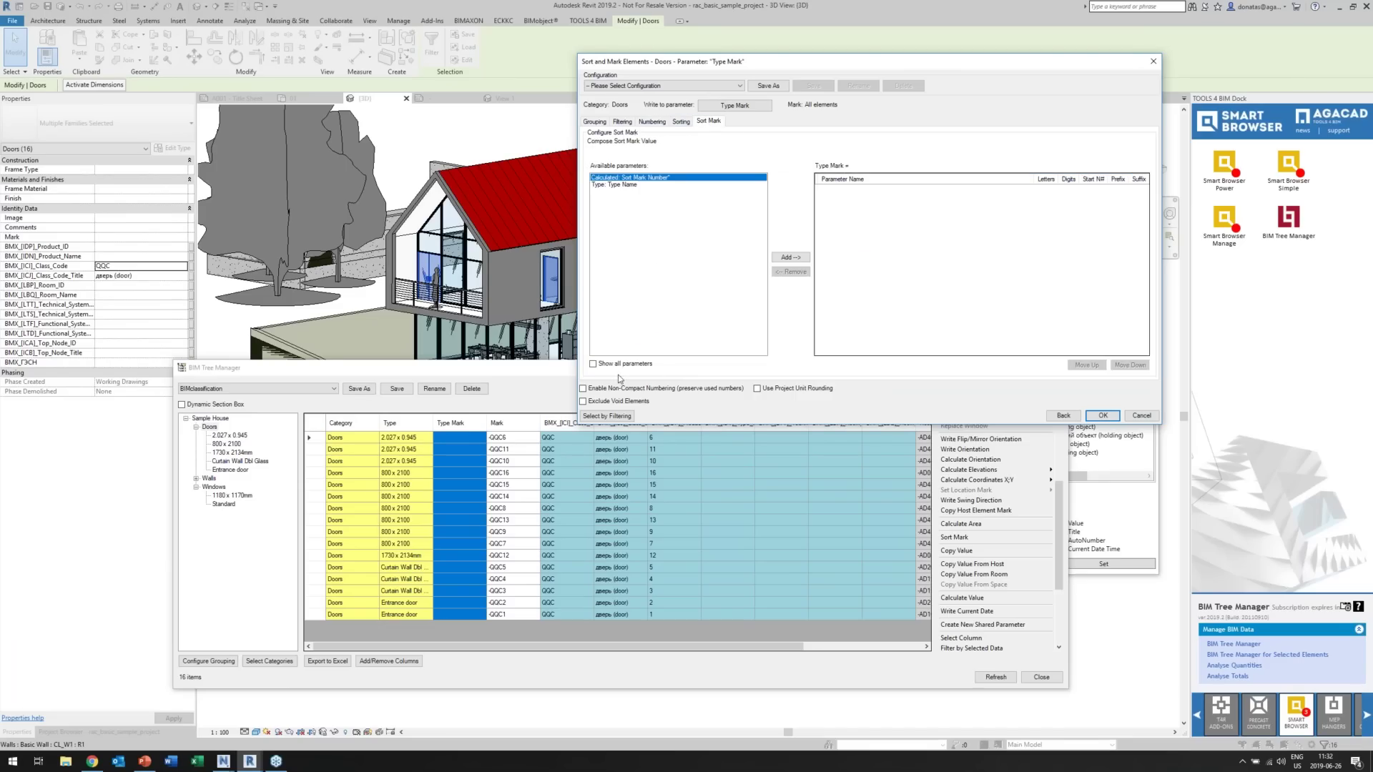
left_click(612, 367)
double_click(674, 205)
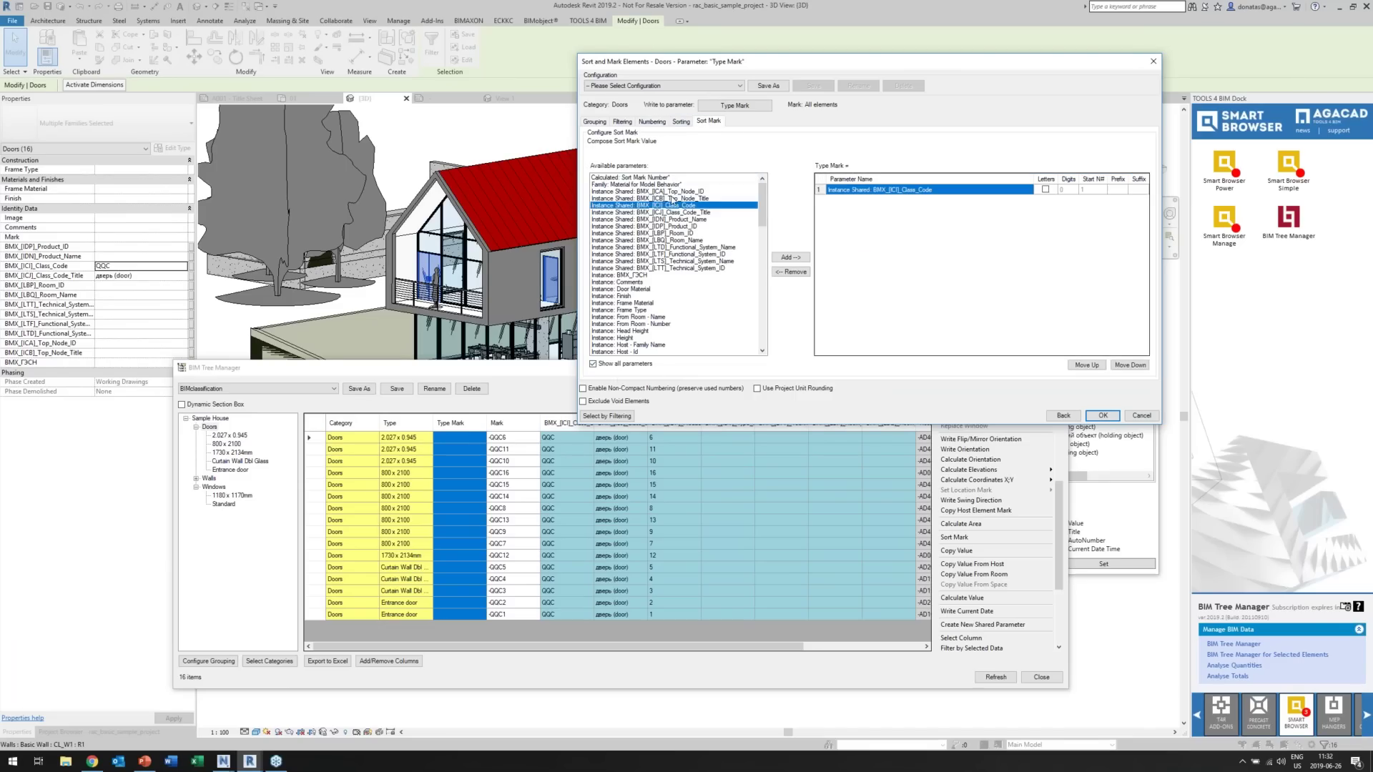
double_click(647, 177)
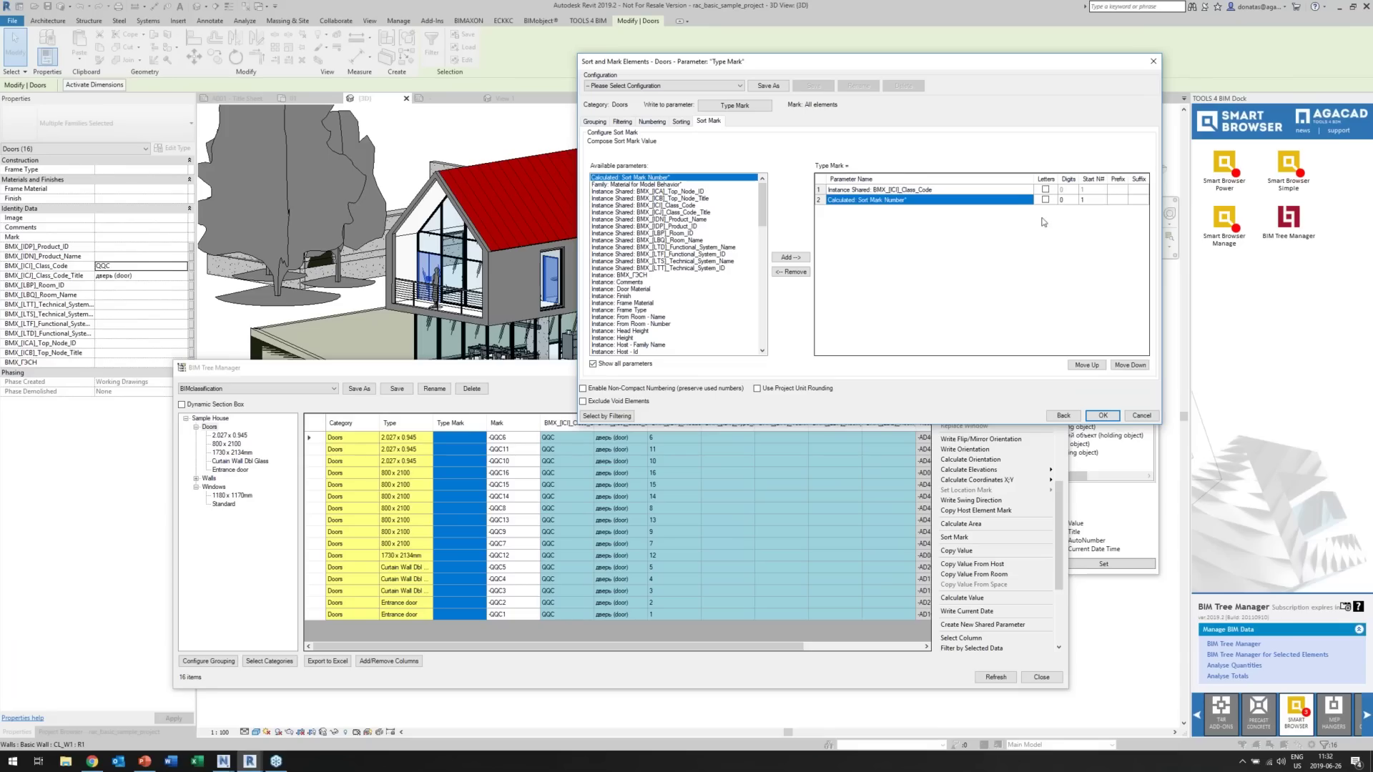
left_click(1123, 190)
type("%")
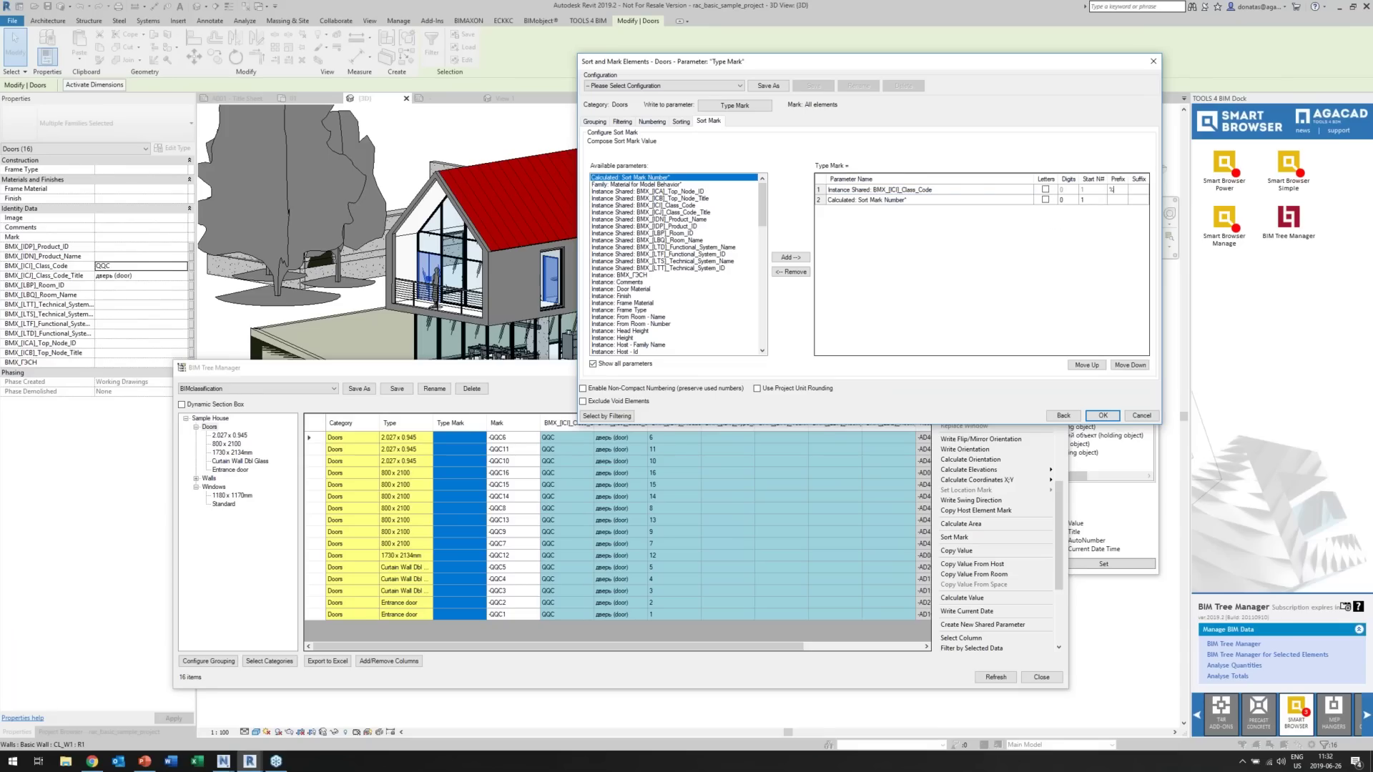
left_click(1103, 417)
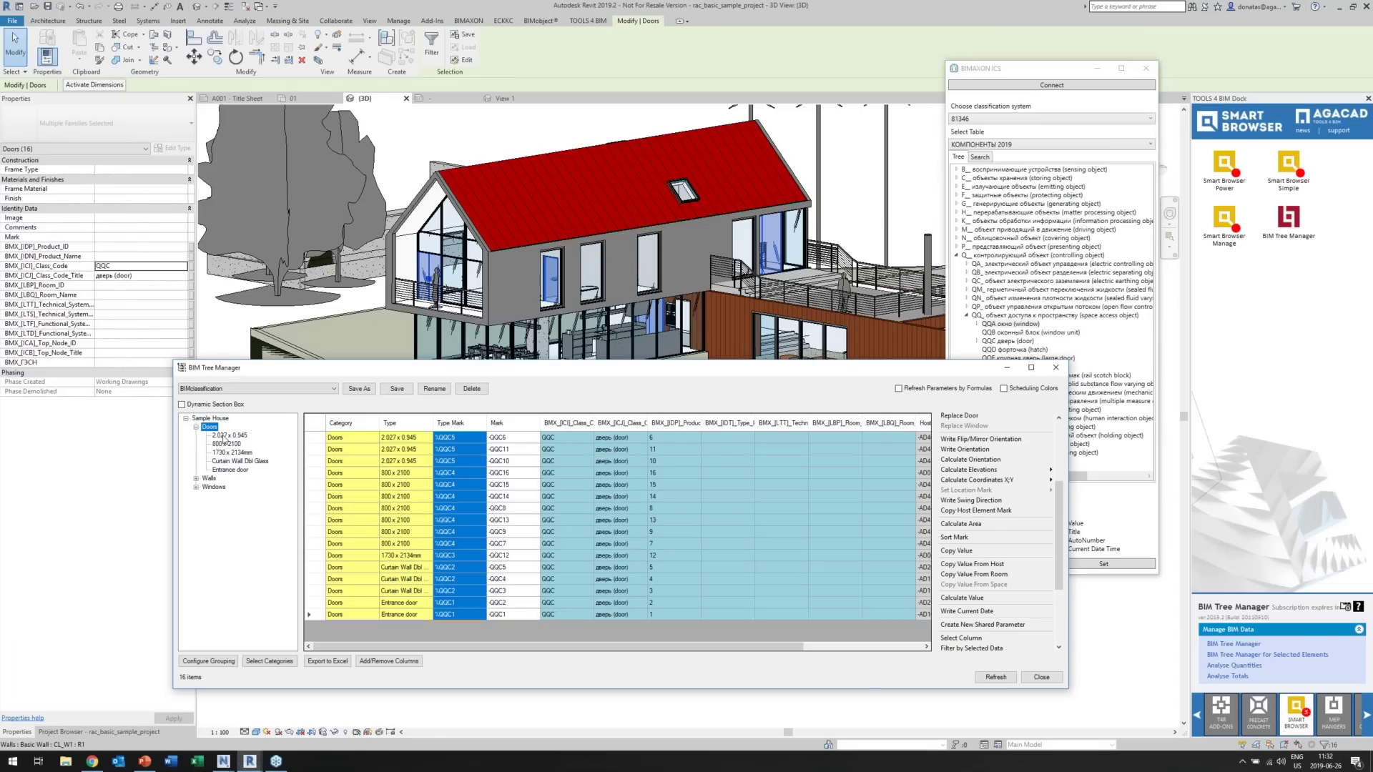
Review the doors listed under individual door types in the tree, including Entrance door, and return to the full door list.
left_click(226, 443)
left_click(232, 452)
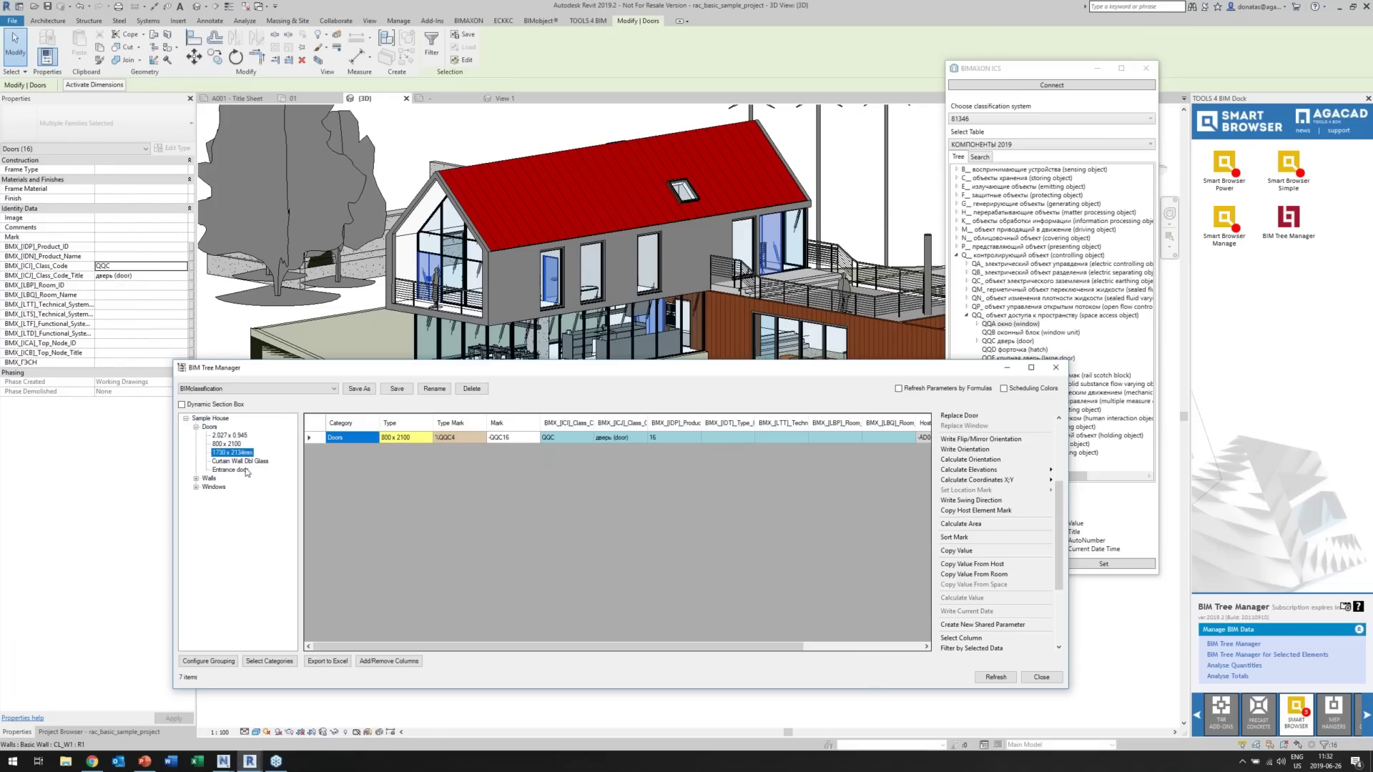
left_click(245, 470)
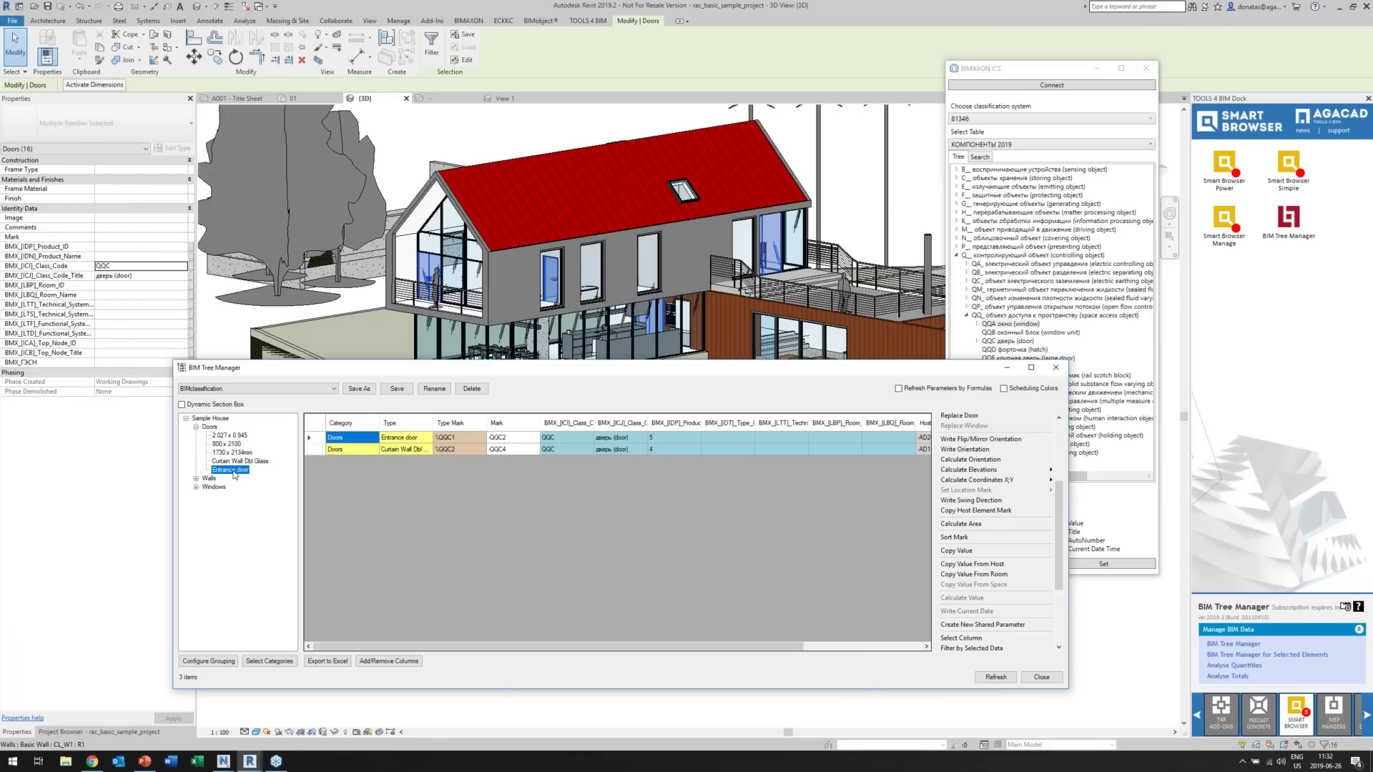
left_click(210, 427)
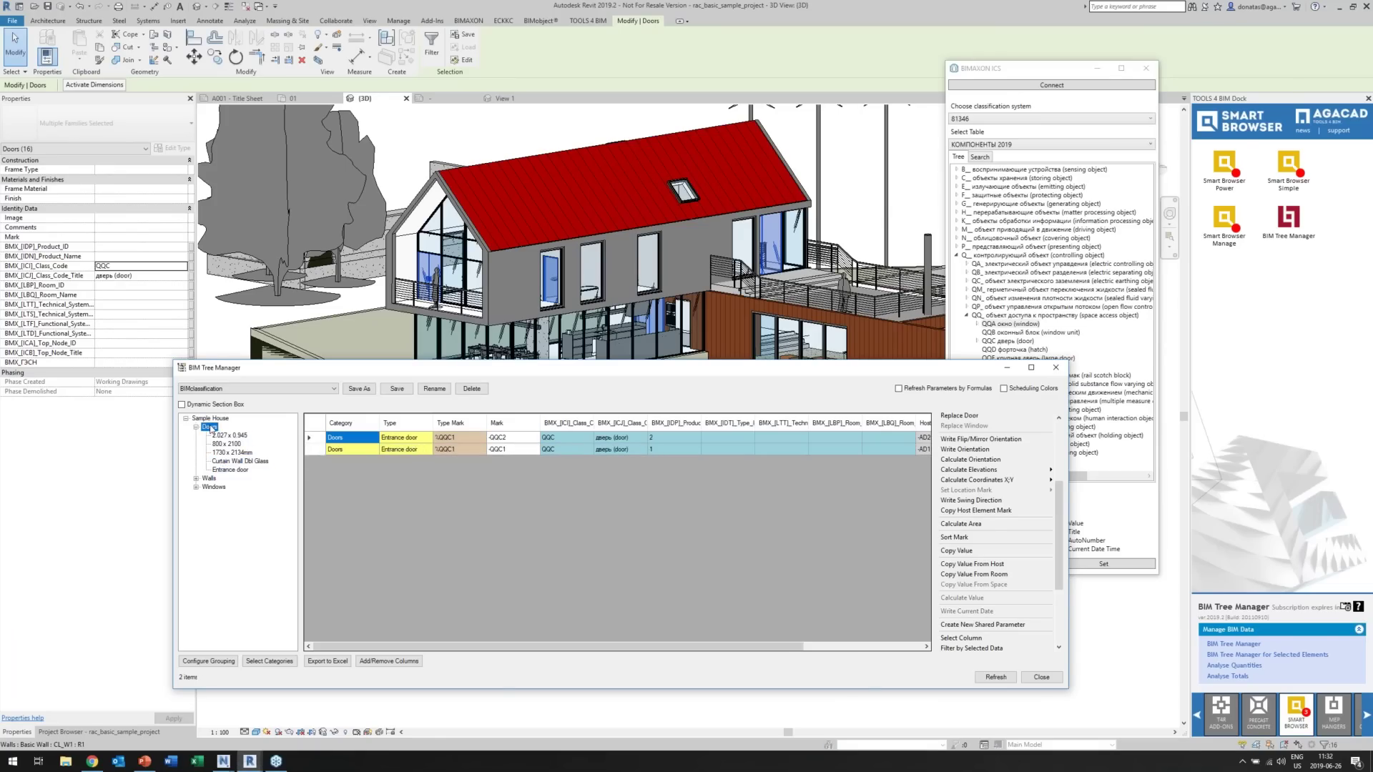
Regroup the element tree by BMX_[IDT]_Type_ID under Category in place of Type.
left_click(212, 662)
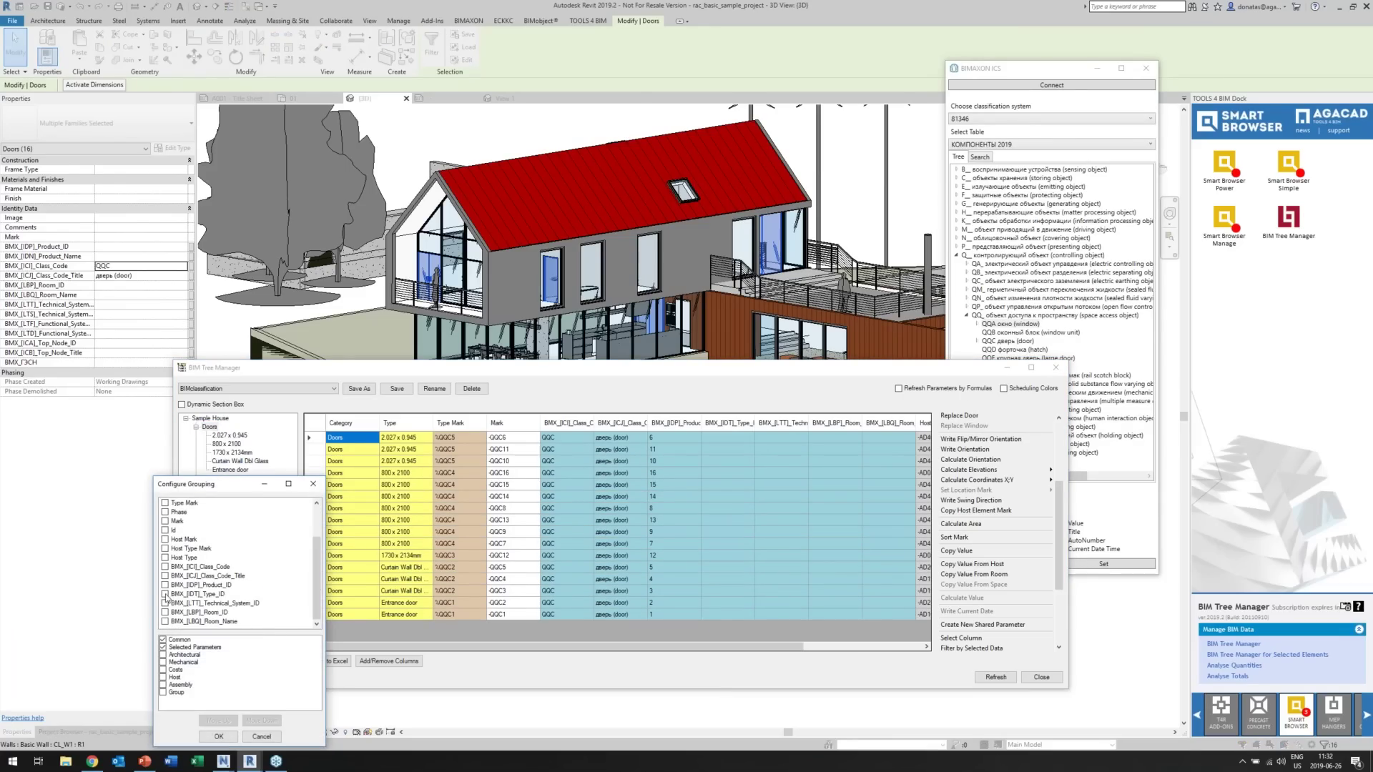
left_click(166, 594)
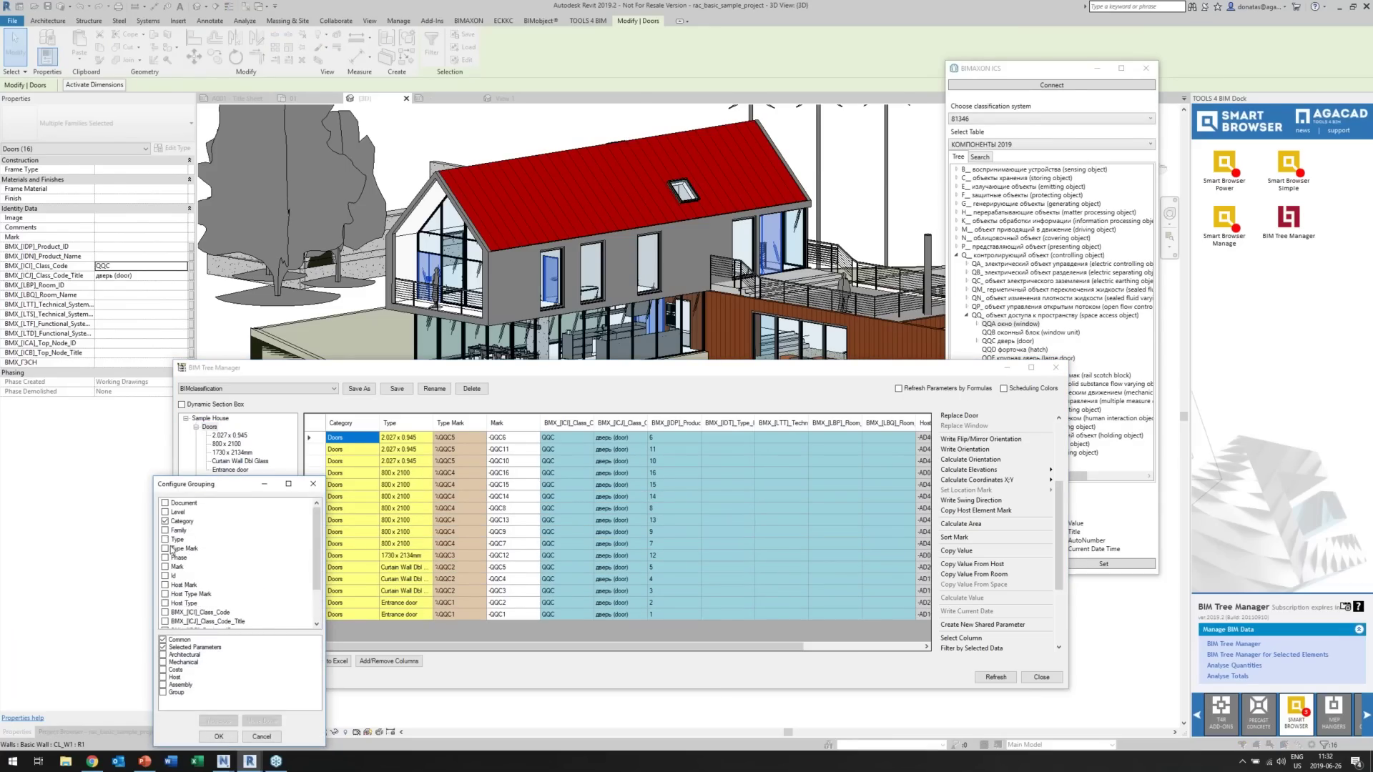
left_click(219, 737)
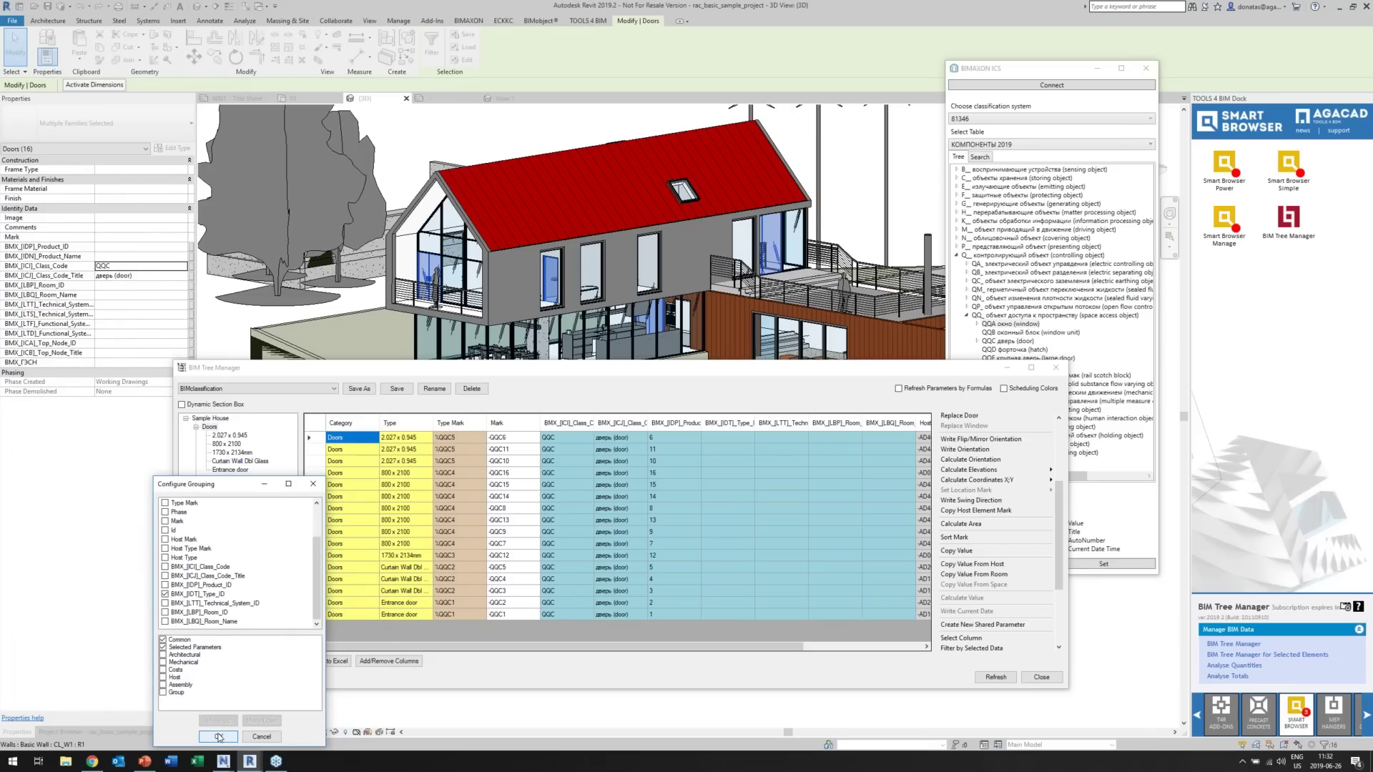
left_click(219, 736)
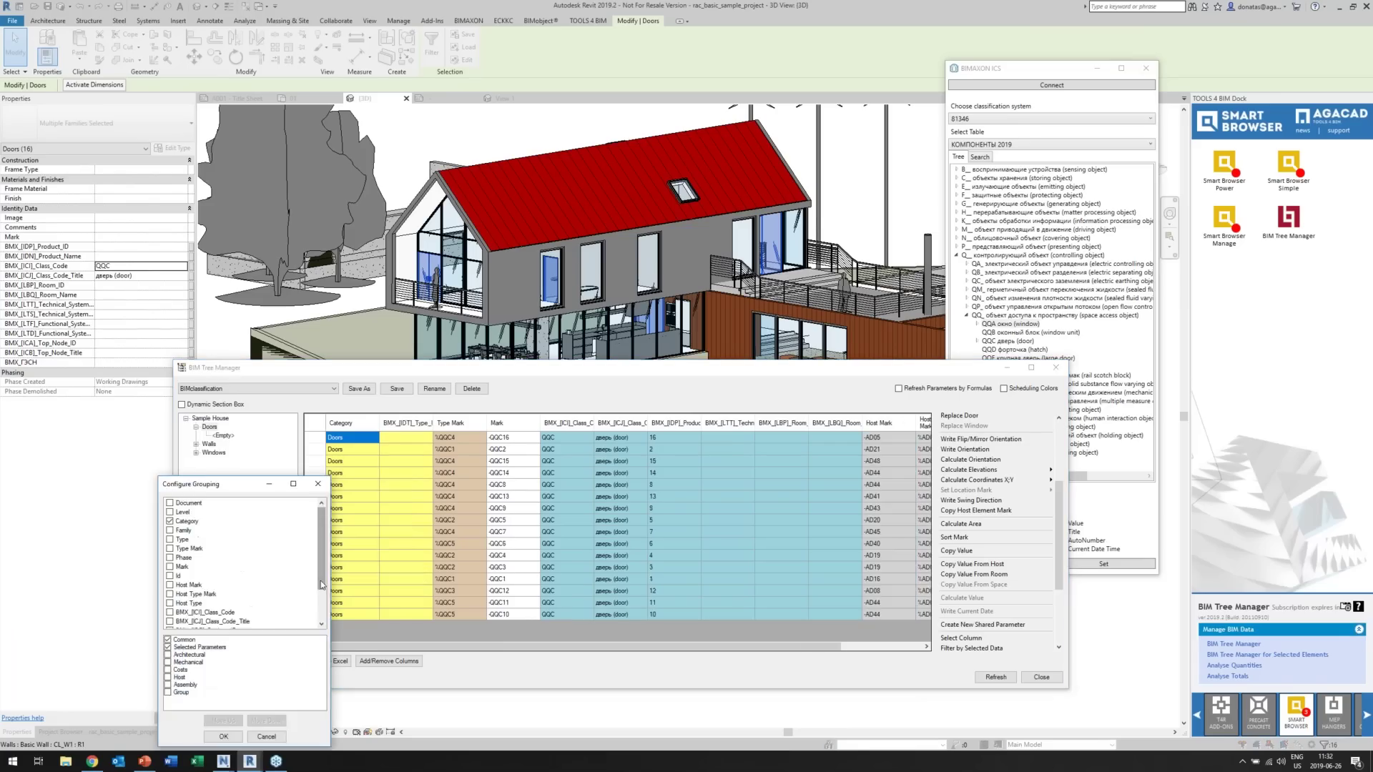
Group the element tree by Type Mark under Category, list the %AD09 wall and expand the Windows group.
left_click(222, 555)
left_click(196, 564)
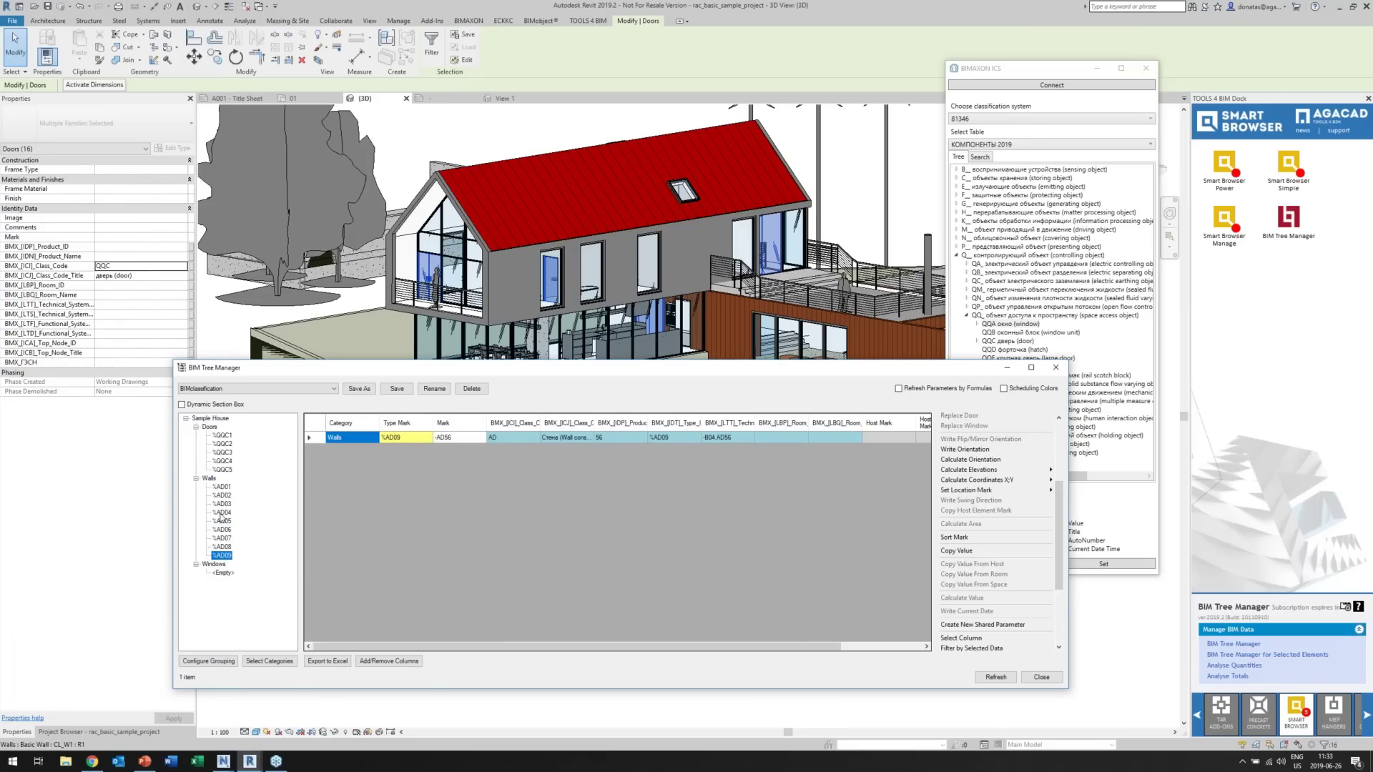
Examine the walls grouped by type mark and select all %AD02 walls to highlight them in the 3D view.
left_click(209, 478)
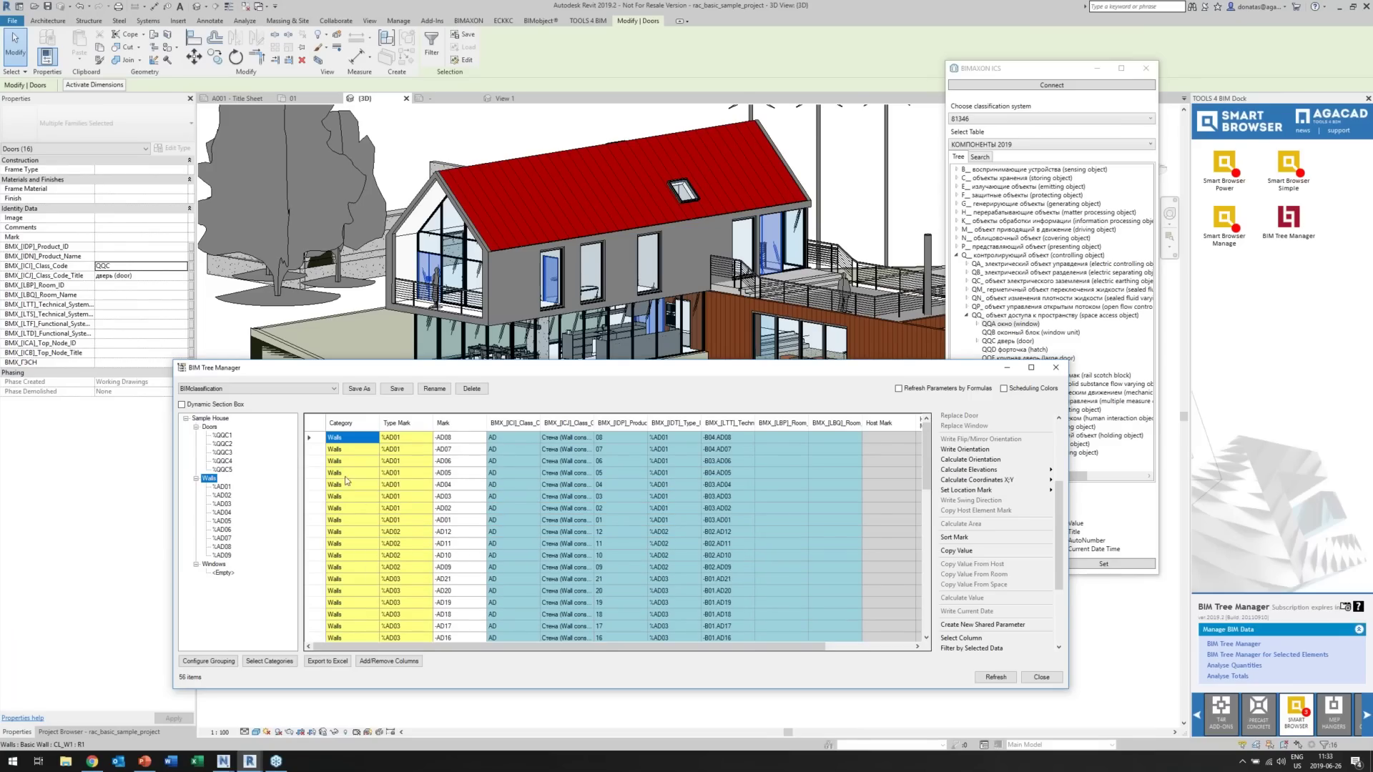
left_click(223, 487)
left_click(222, 502)
left_click(222, 495)
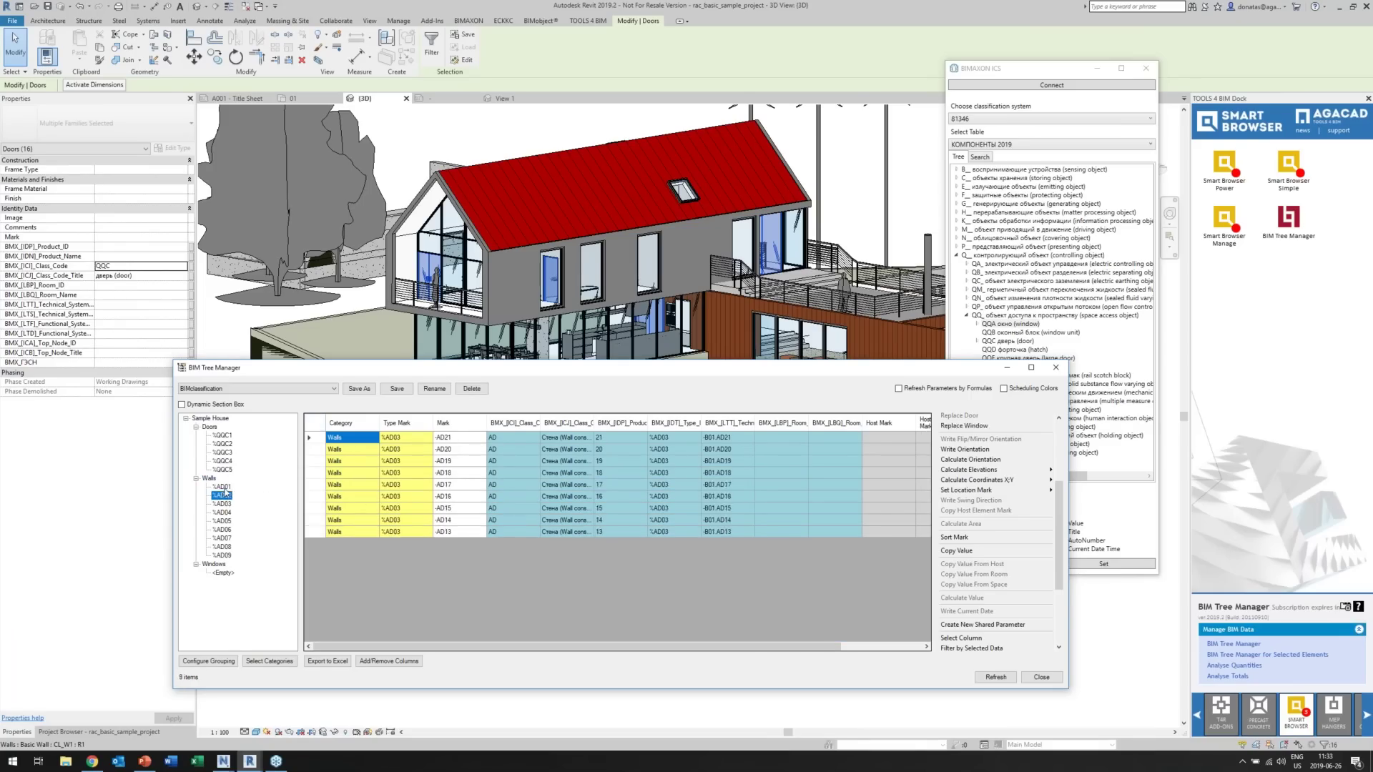
left_click_drag(315, 461, 315, 433)
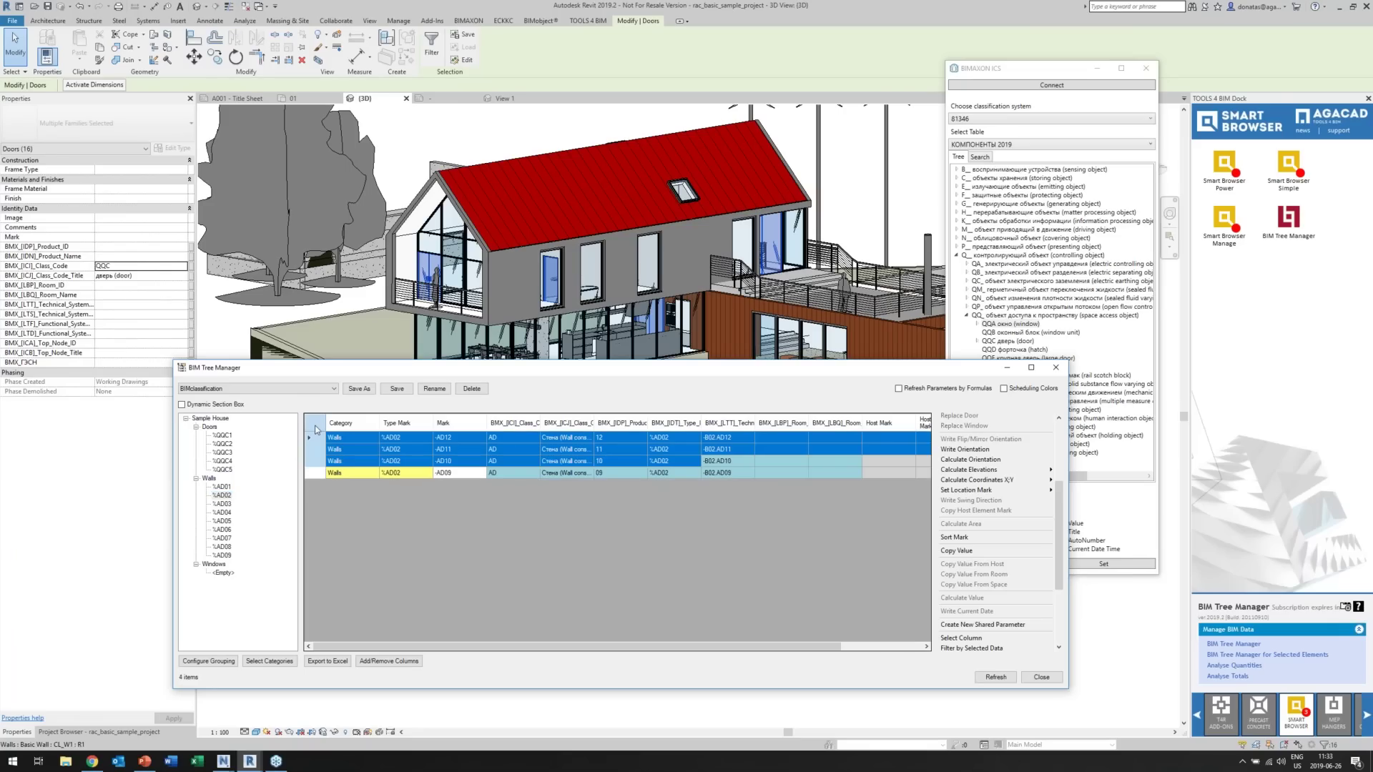
left_click(315, 427)
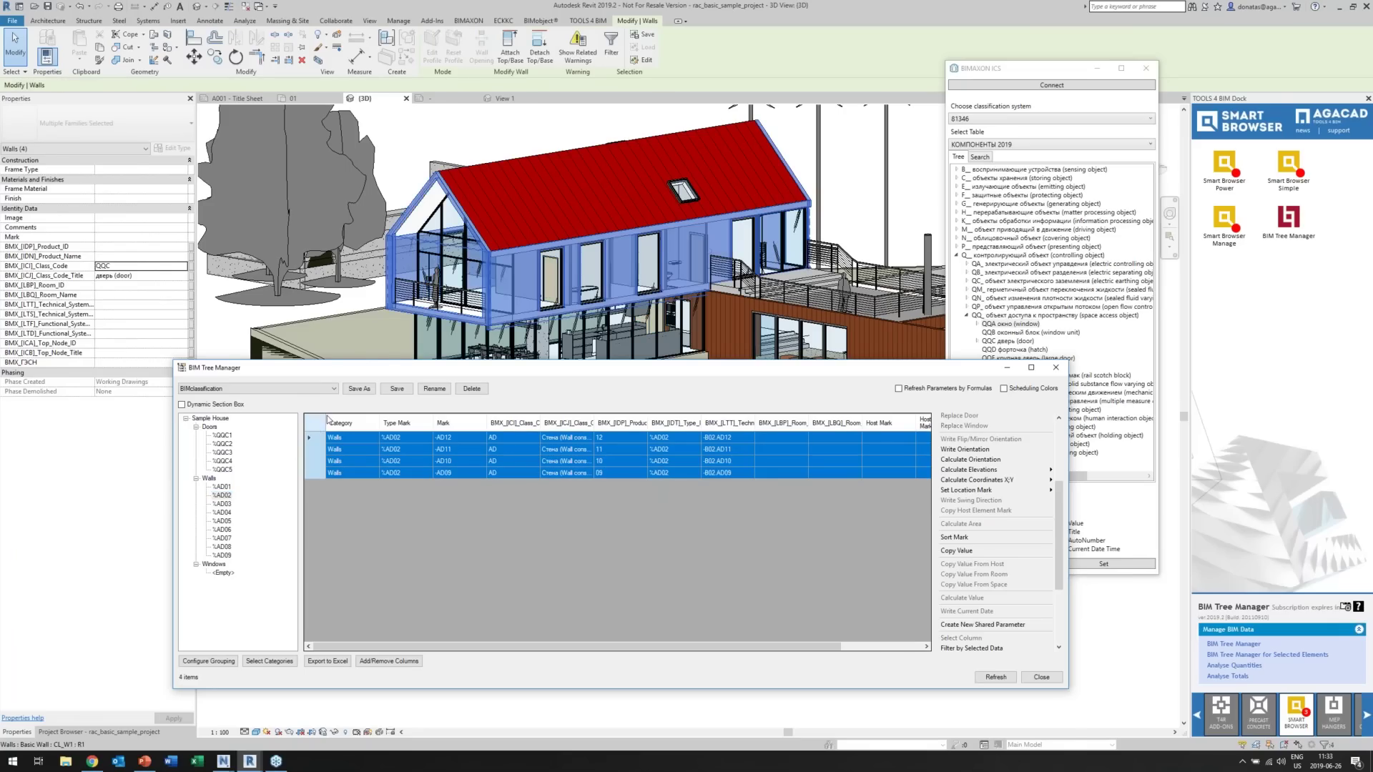
Uncover more of the 3D view, inspect the highlighted %AD01 and %AD04 walls in the model, and list the %AD09 walls.
left_click_drag(572, 368, 570, 425)
left_click(220, 543)
left_click_drag(312, 494, 313, 576)
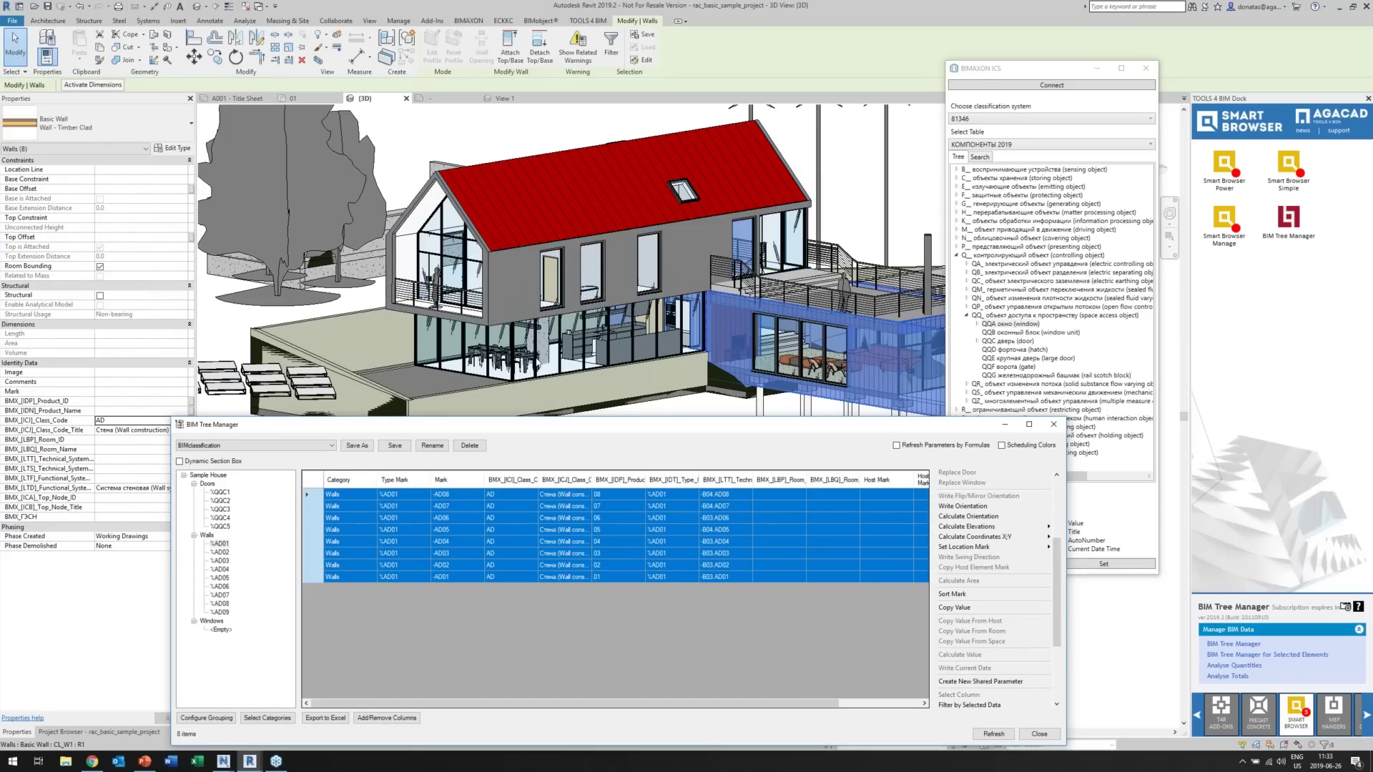
scroll(745, 341, "up", 3)
scroll(745, 342, "down", 2)
key("Escape")
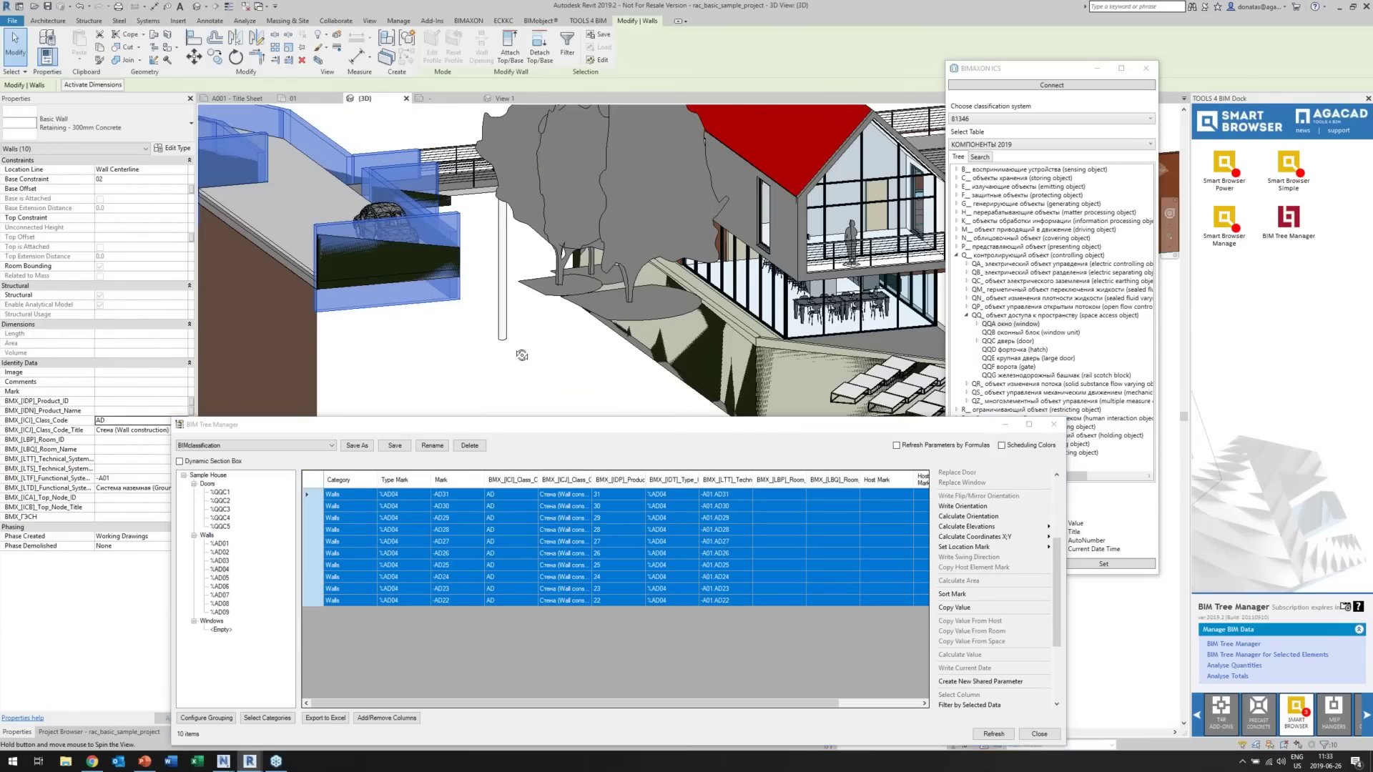
middle_click_drag(522, 356, 222, 590, "shift")
left_click(220, 612)
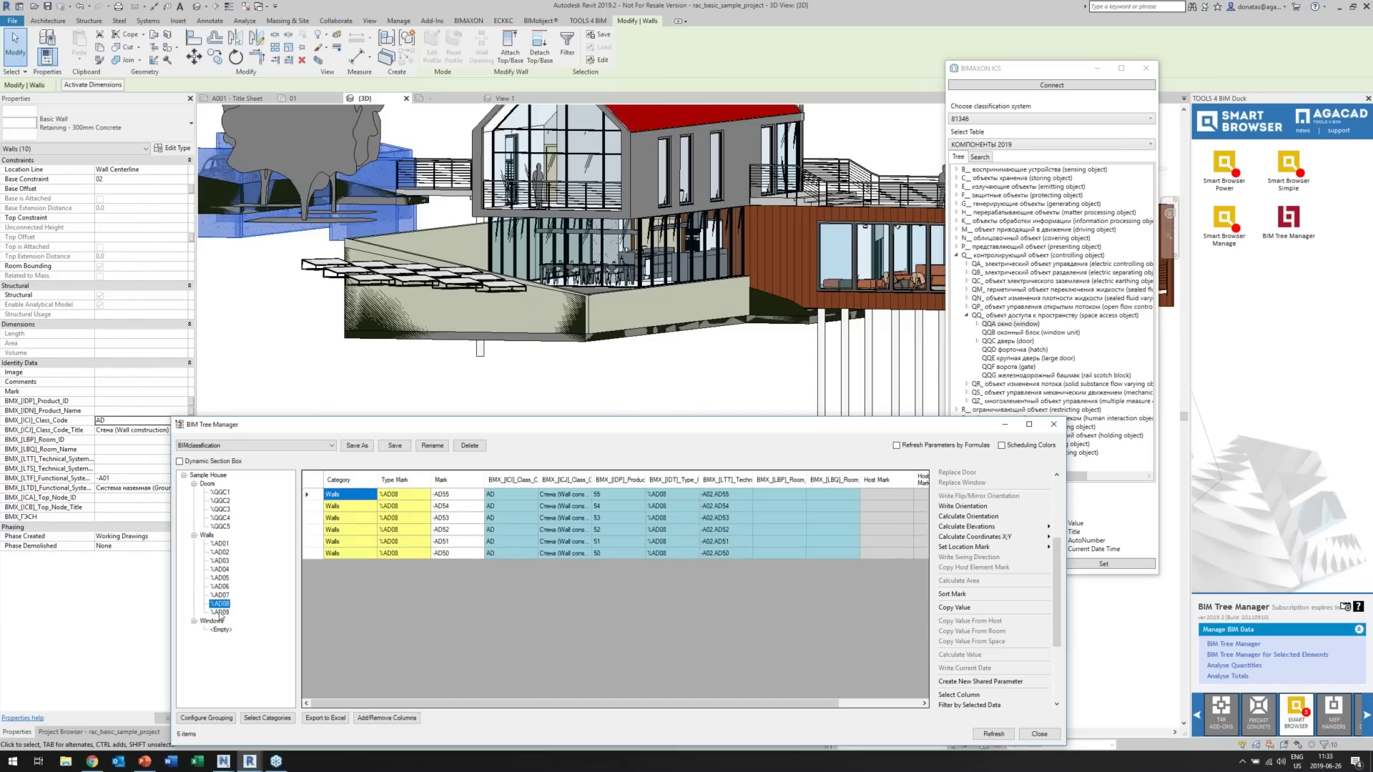
Select all doors to highlight them in the model and examine their Host Mark, Host Type Mark and Host Type values.
left_click(214, 485)
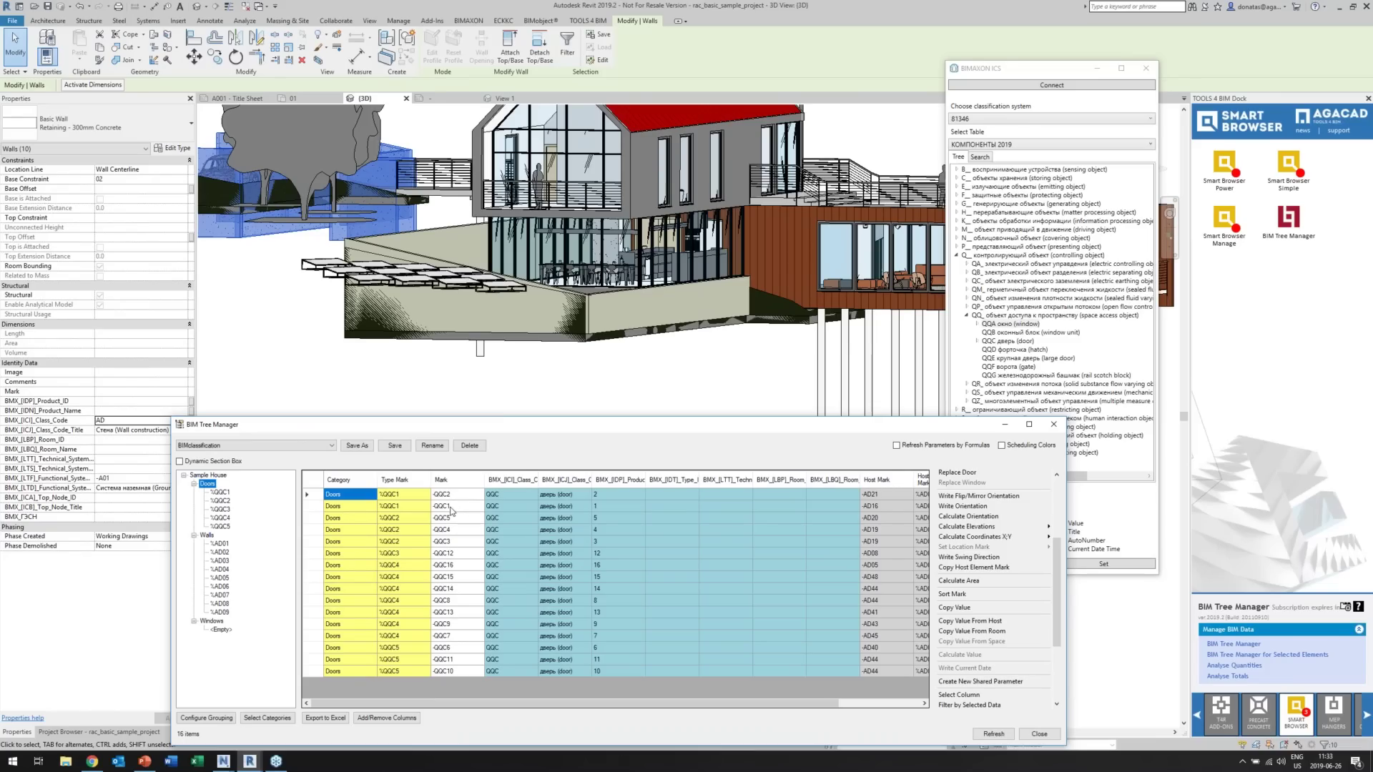
left_click(313, 481)
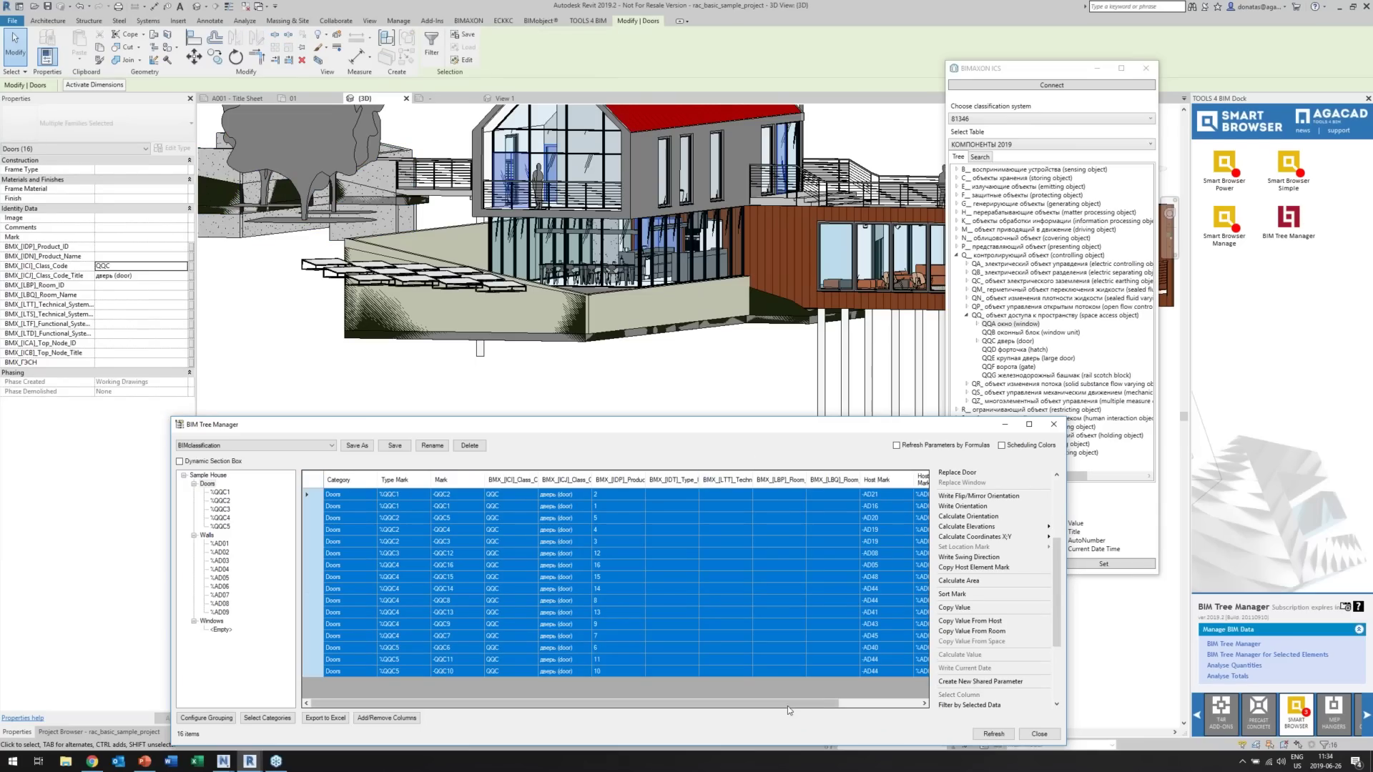
left_click_drag(787, 708, 869, 708)
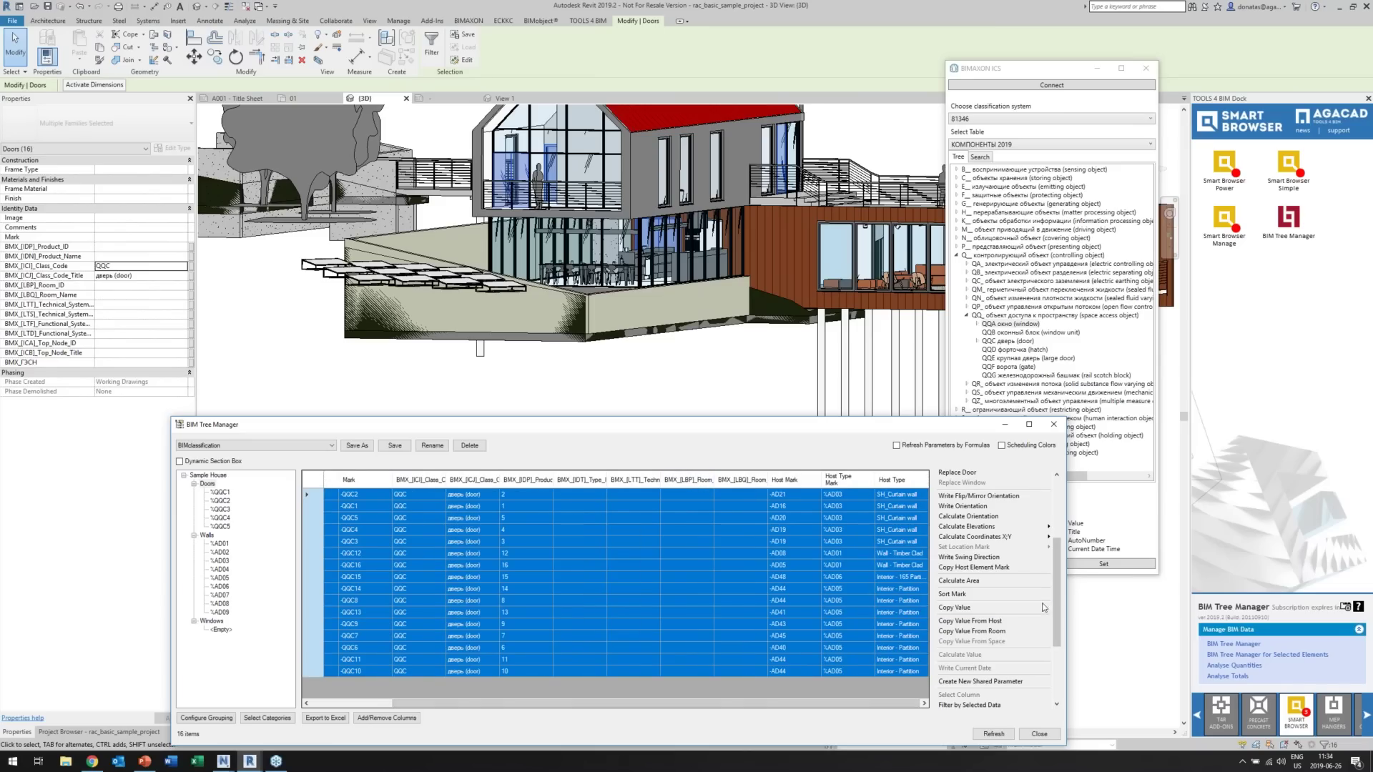
left_click(960, 595)
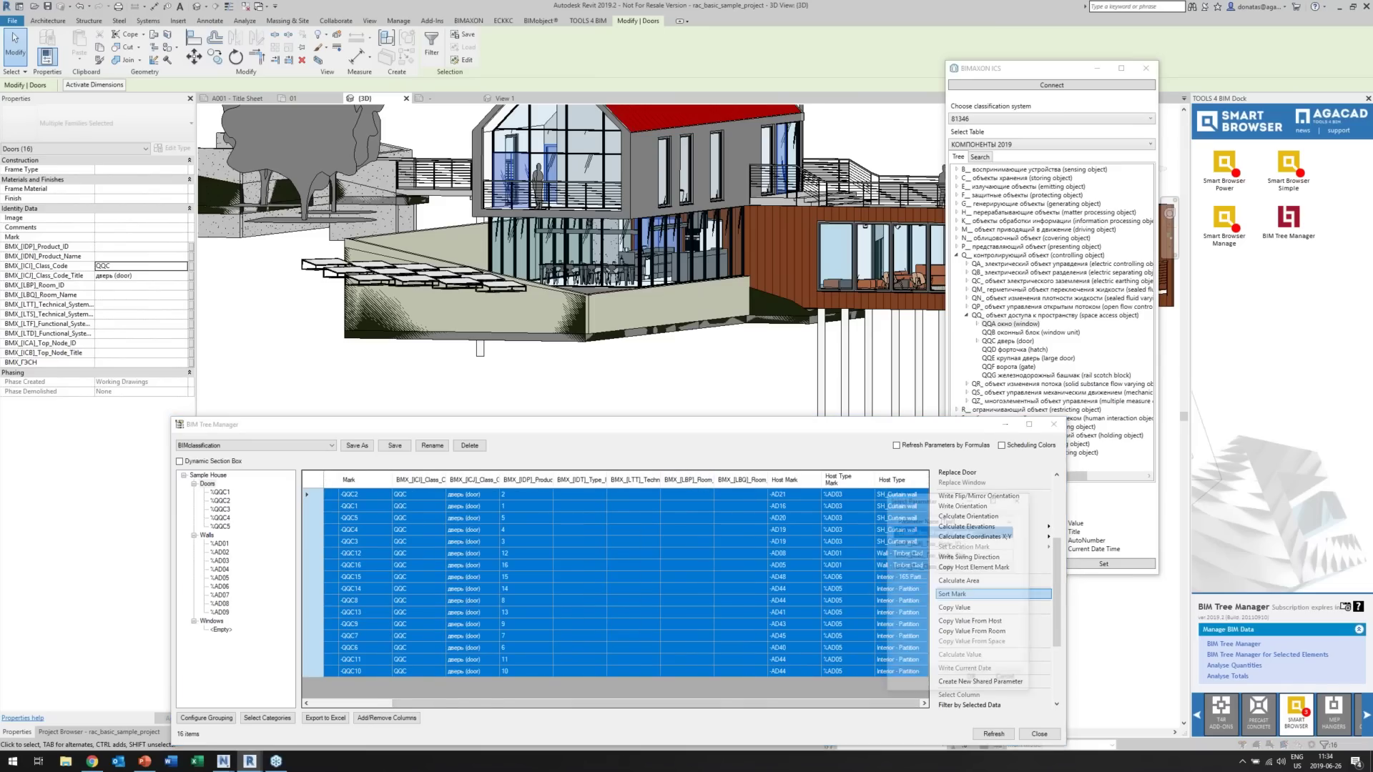
left_click(1019, 499)
Start a Sort Mark on the BMX_[LTT]_Technical_System_ID values of all doors, numbering by Instance: Id, with all parameters available for the value.
left_click(639, 501)
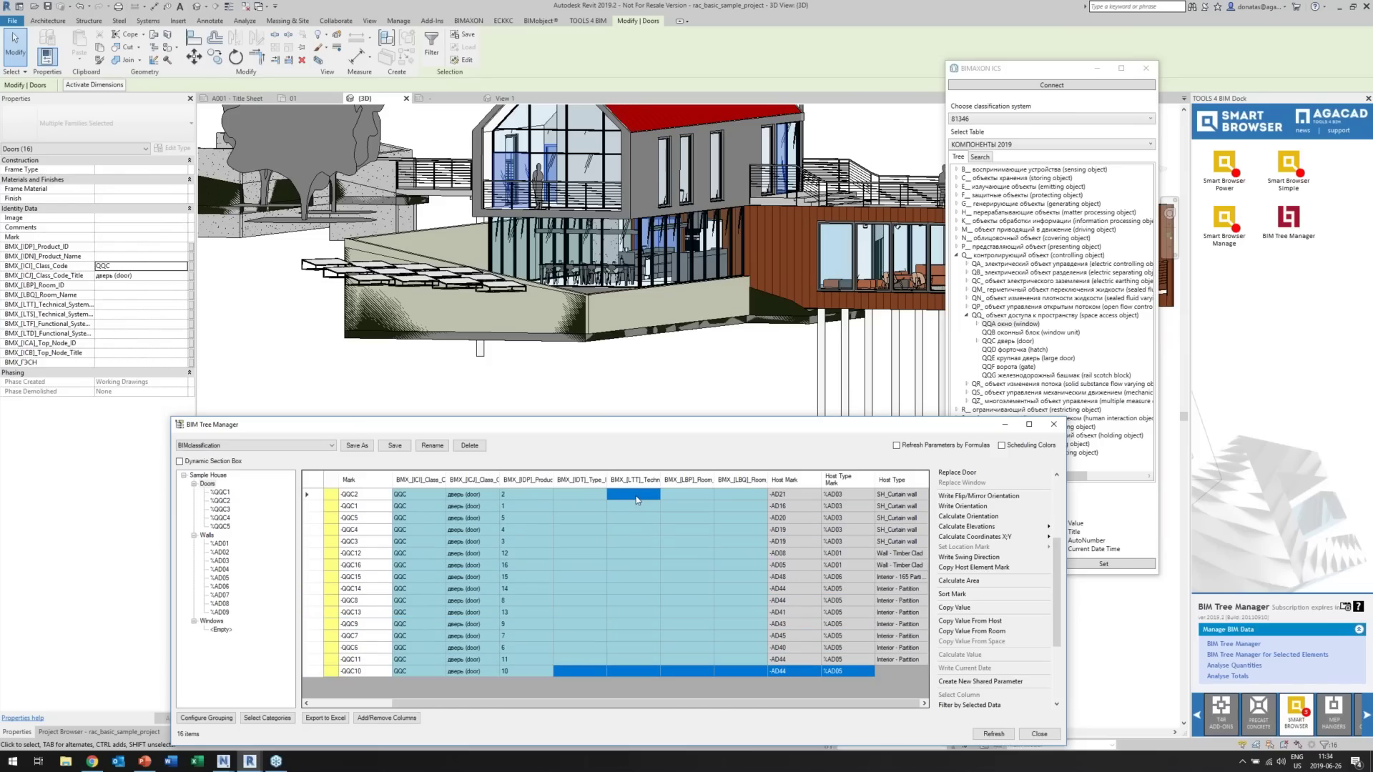
left_click(635, 479)
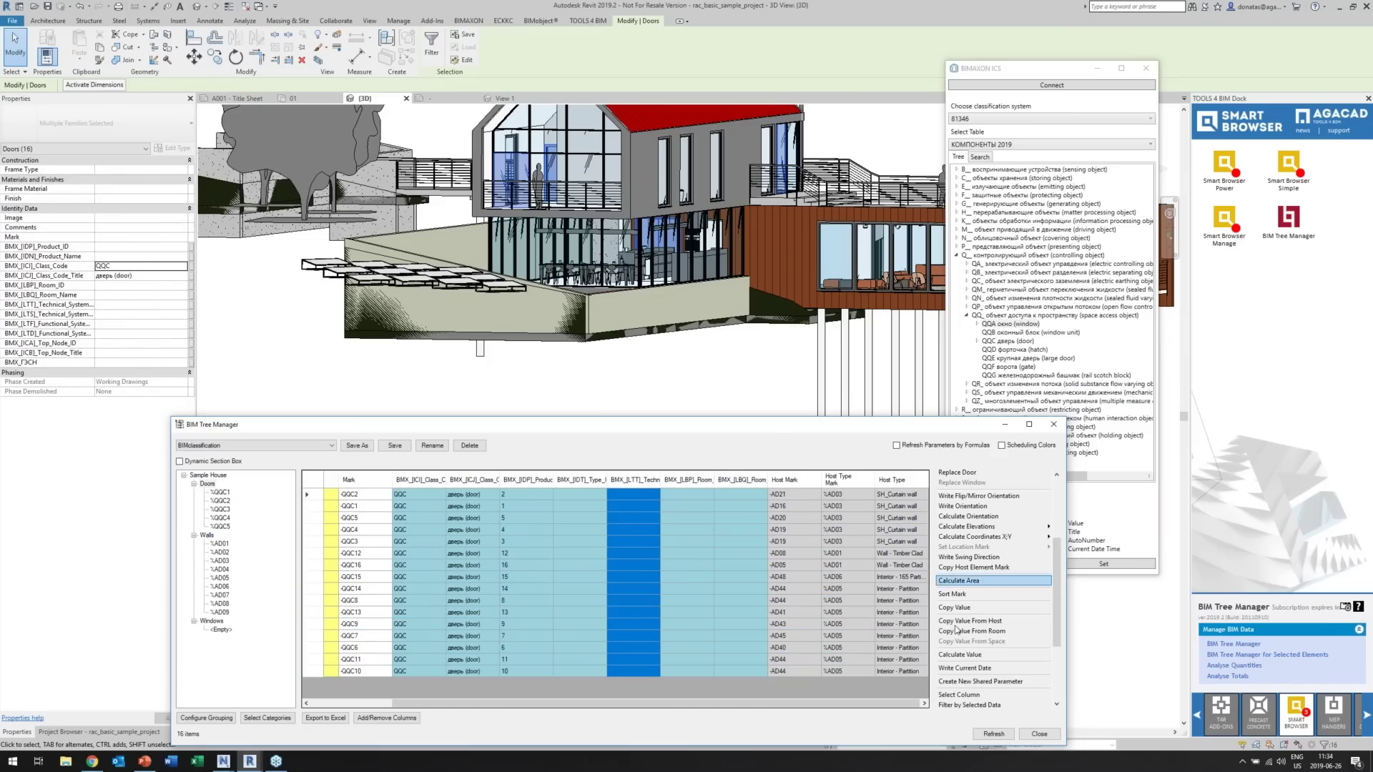
left_click(952, 594)
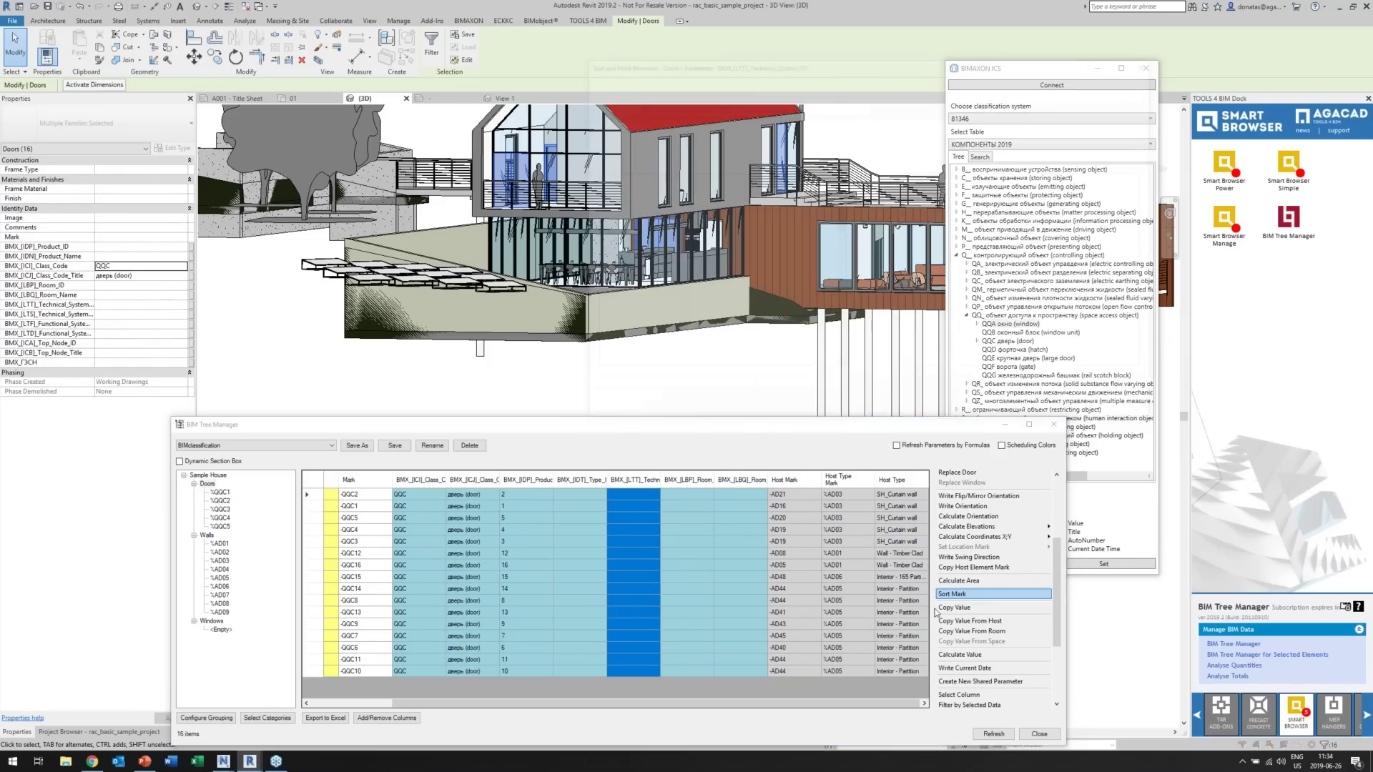
left_click(652, 122)
scroll(674, 278, "down", 5)
left_click(675, 273)
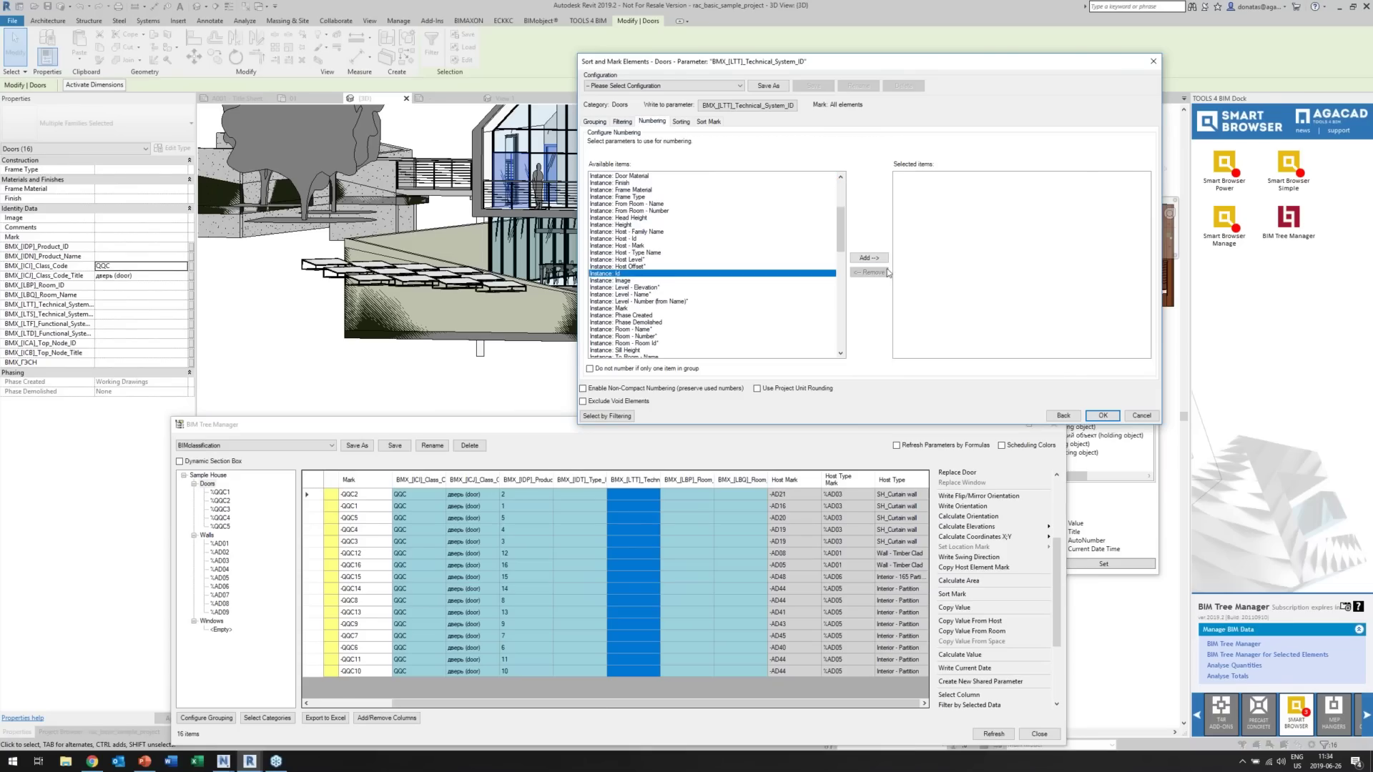
left_click(869, 258)
left_click(708, 121)
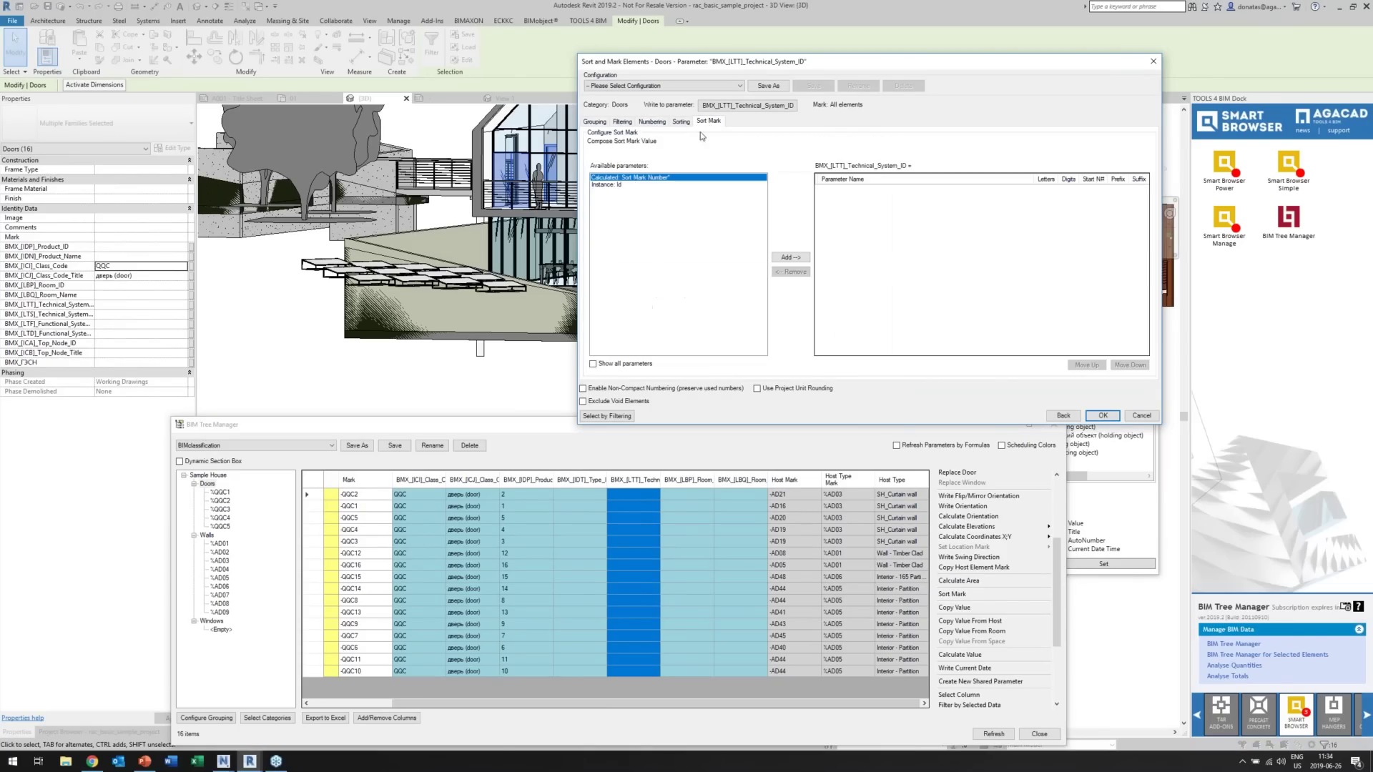
left_click(598, 366)
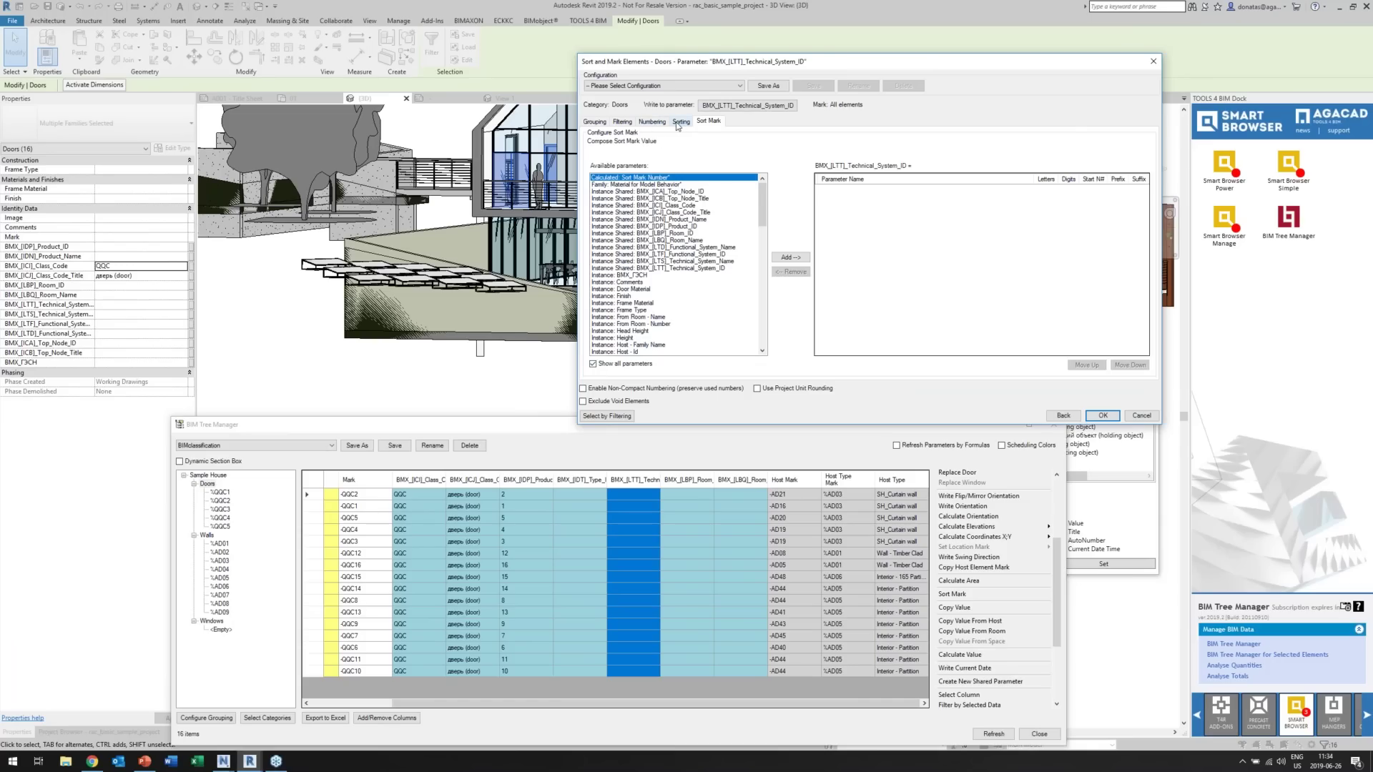
Compose the door technical system ID from Host - Mark with suffix ".", BMX_[ICI]_Class_Code and BMX_[IDP]_Product_ID, and apply it.
scroll(650, 266, "down", 10)
scroll(651, 266, "down", 4)
scroll(647, 278, "up", 7)
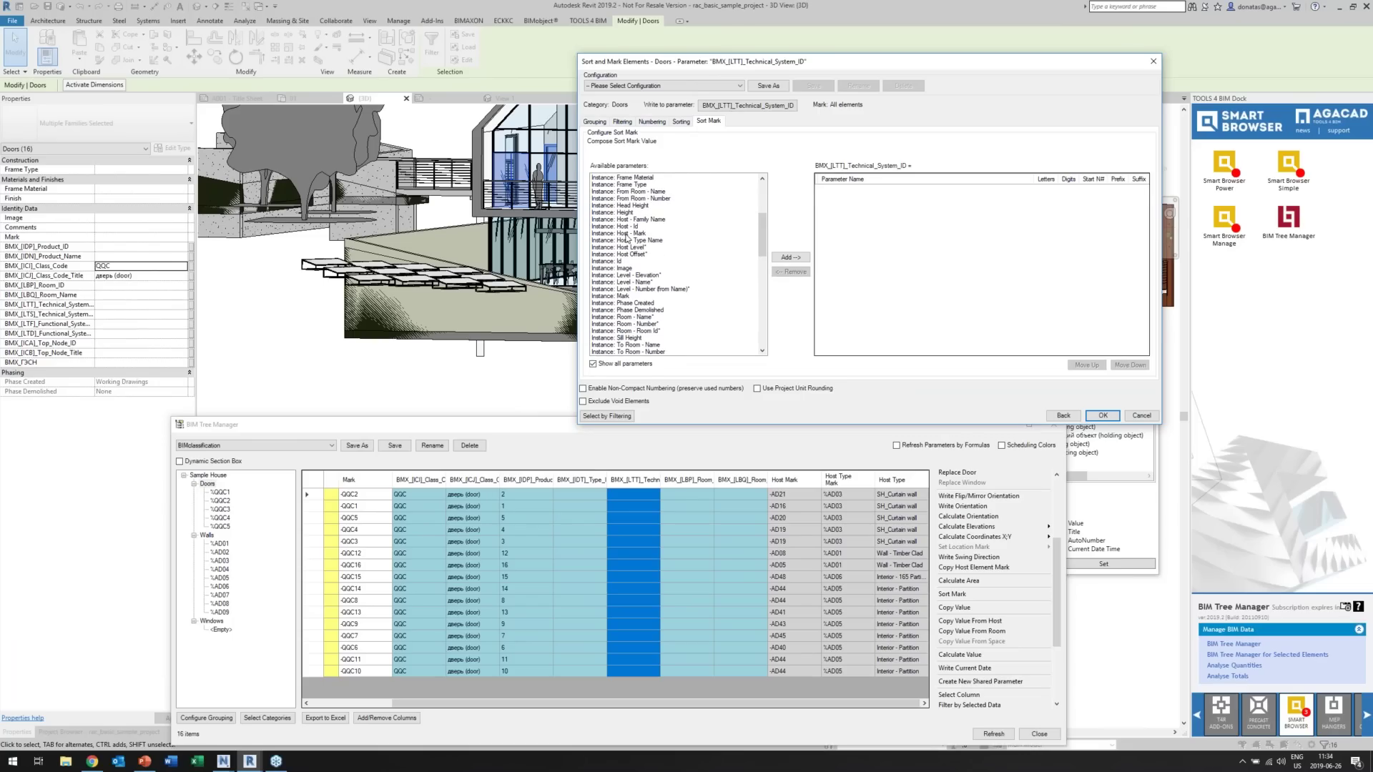
double_click(627, 234)
scroll(633, 232, "up", 3)
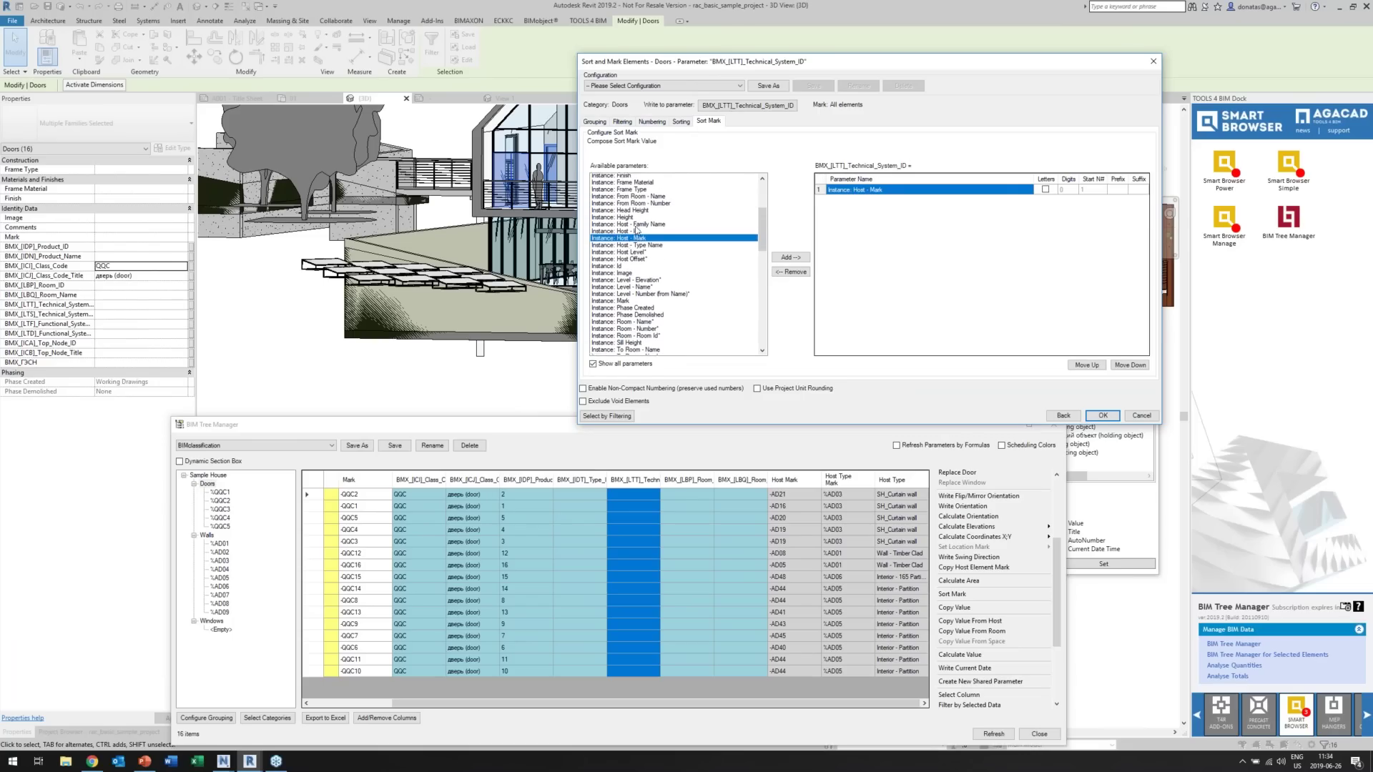
scroll(636, 230, "up", 5)
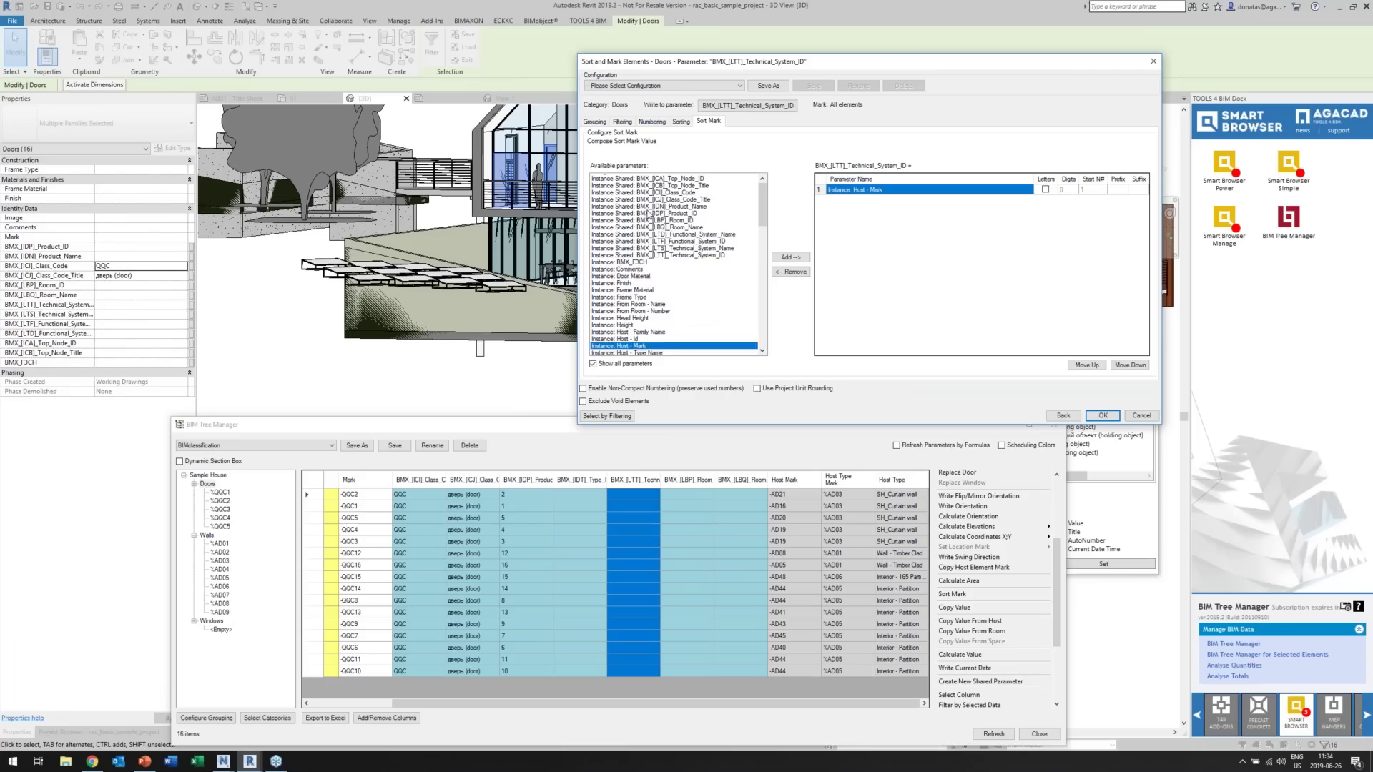
left_click(673, 206)
double_click(673, 207)
double_click(680, 227)
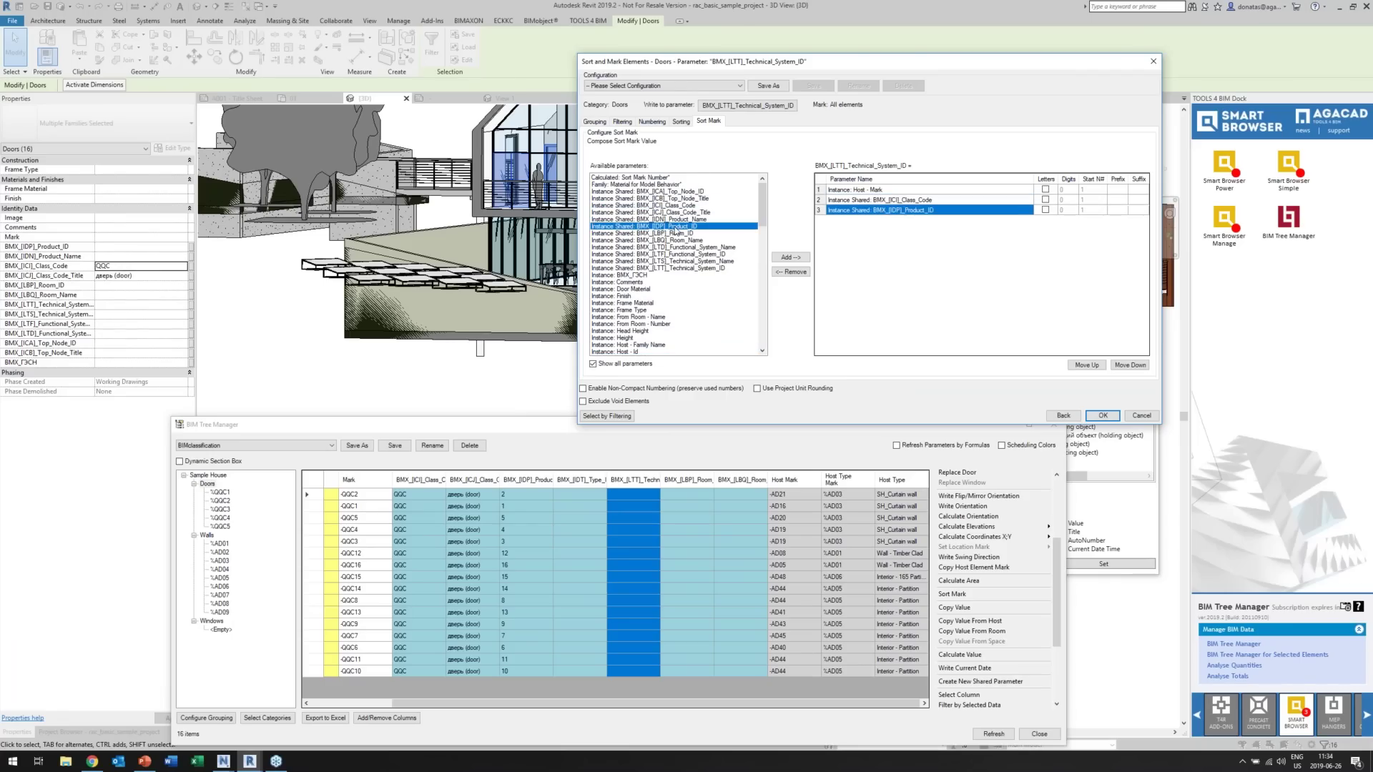
left_click(1139, 189)
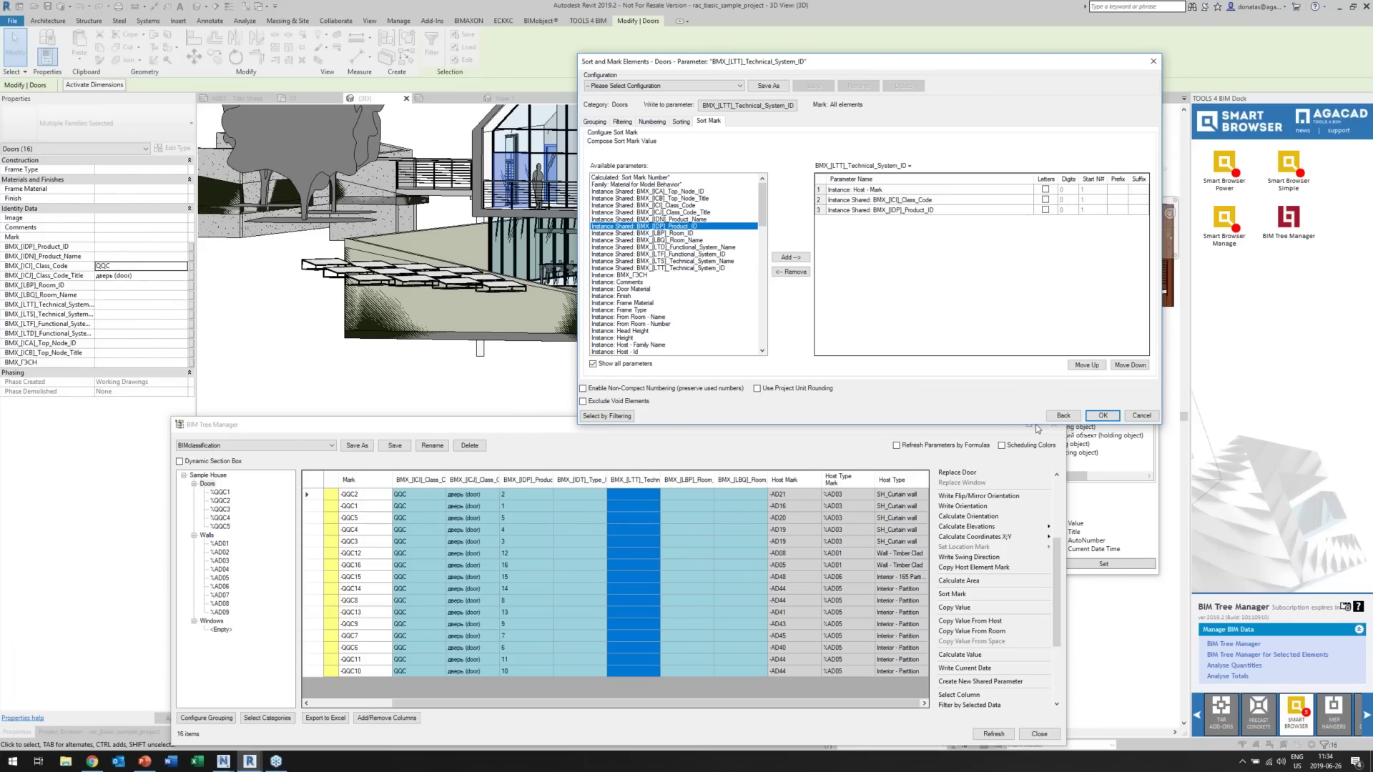
left_click(1107, 417)
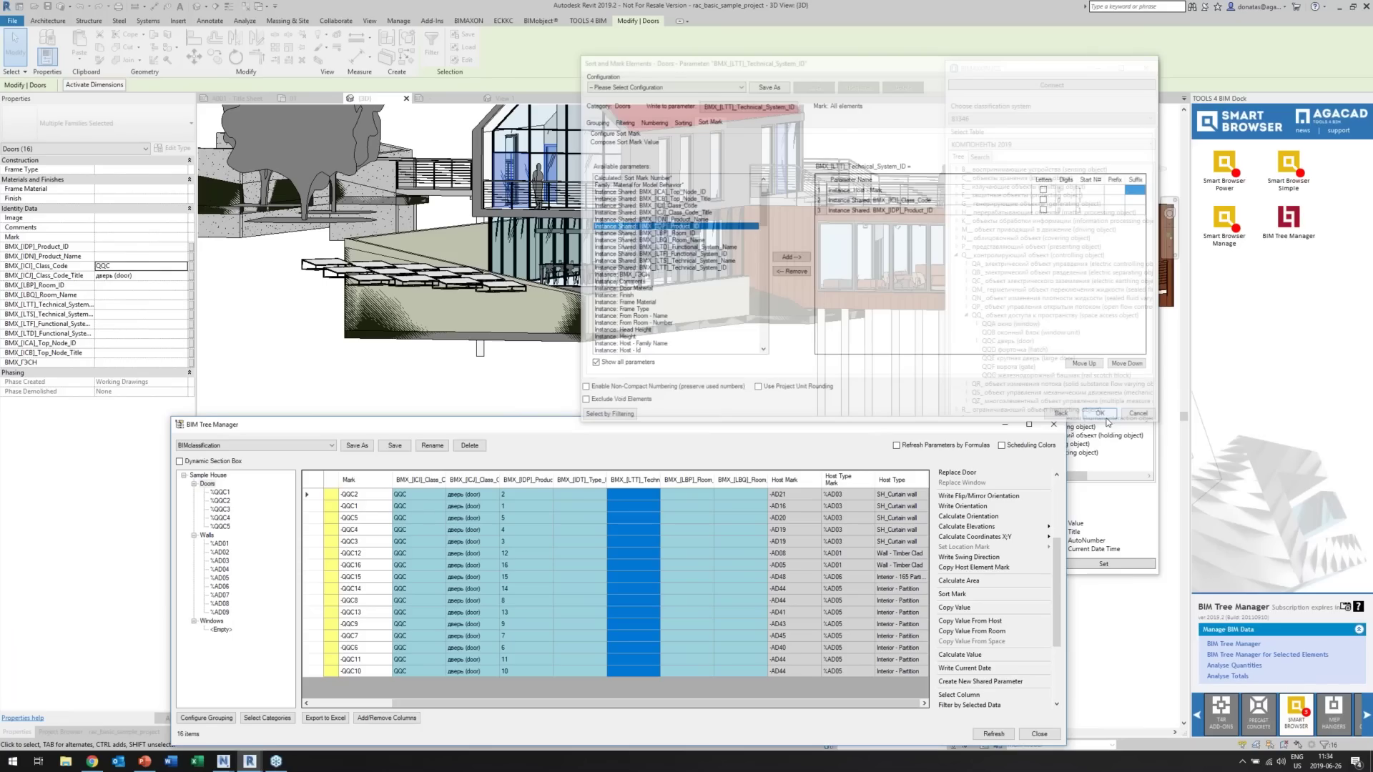
Check the doors' generated technical system IDs, expand the Walls group and widen the BMX_[IDT]_Type_ID column.
left_click(652, 624)
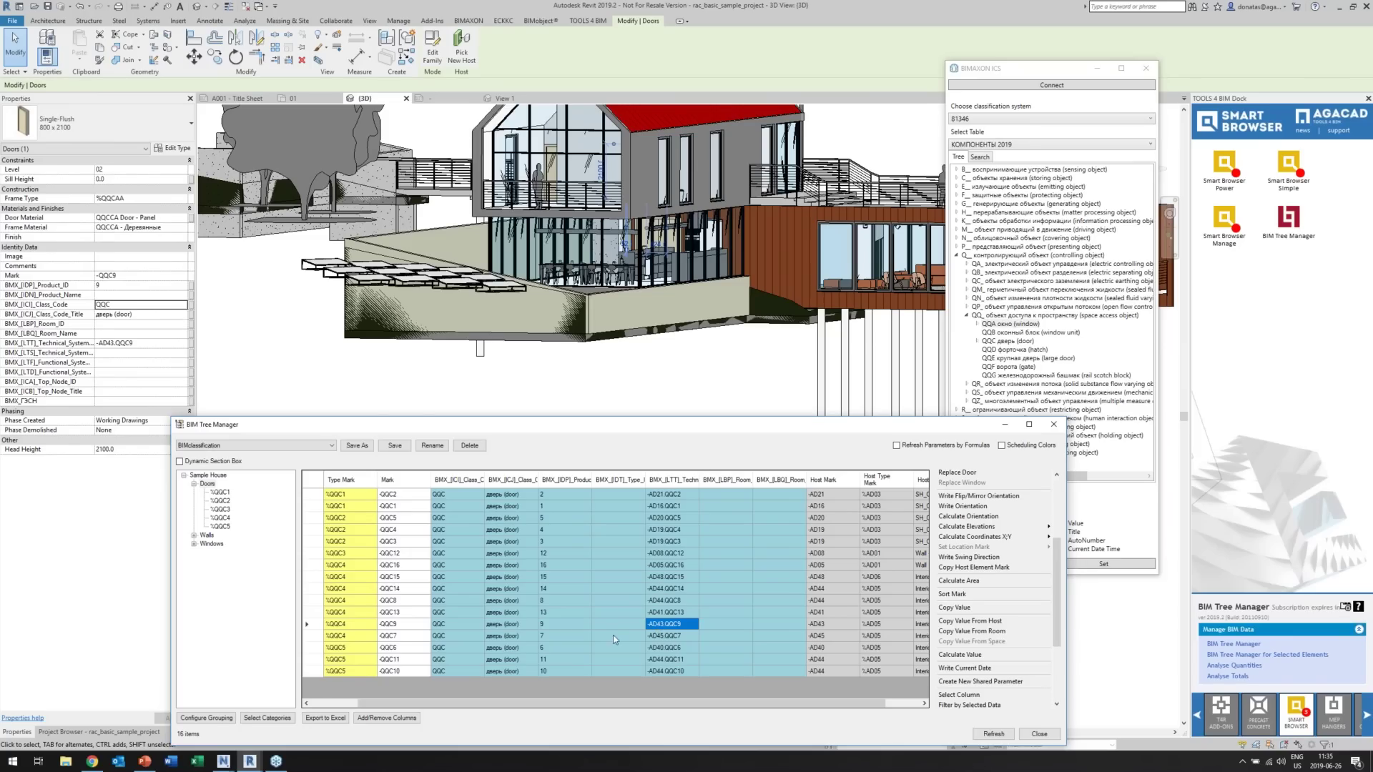
left_click(194, 537)
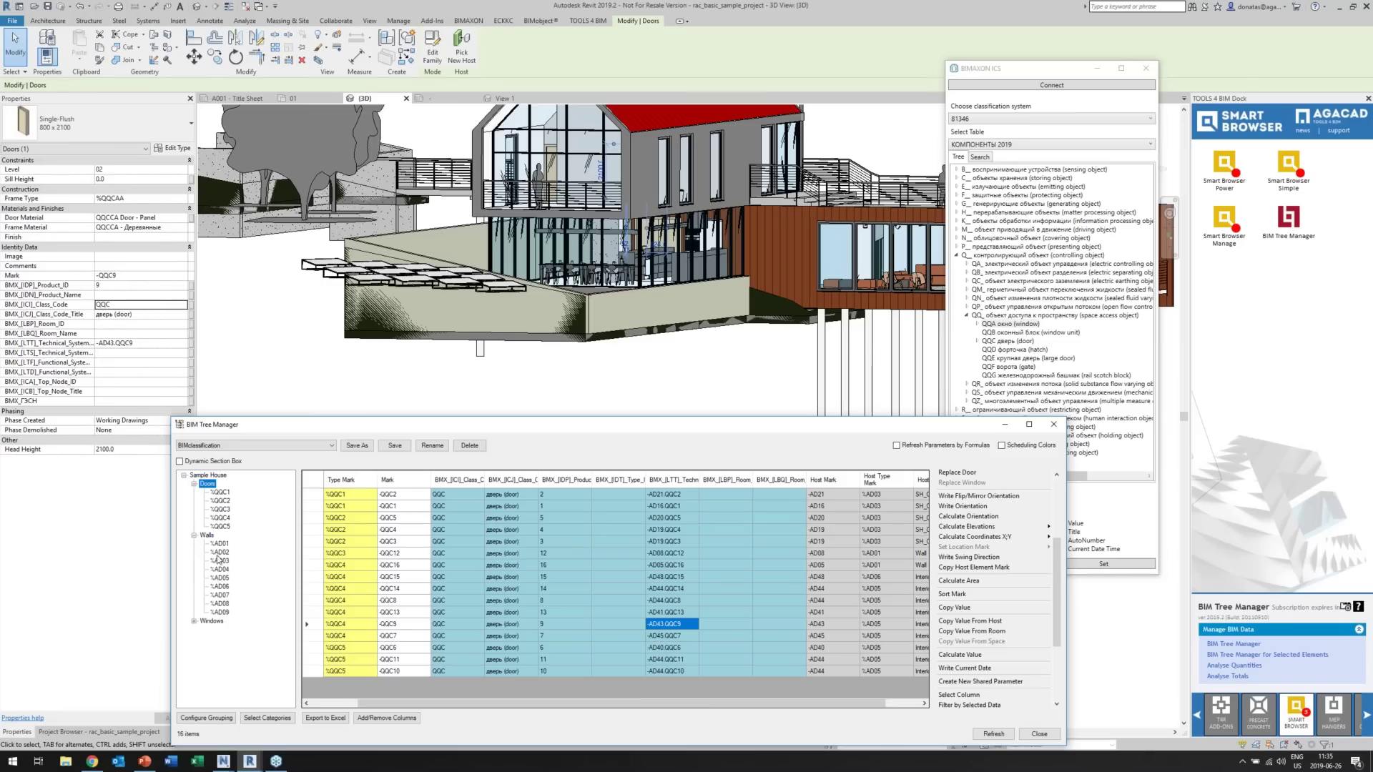
left_click_drag(791, 705, 826, 710)
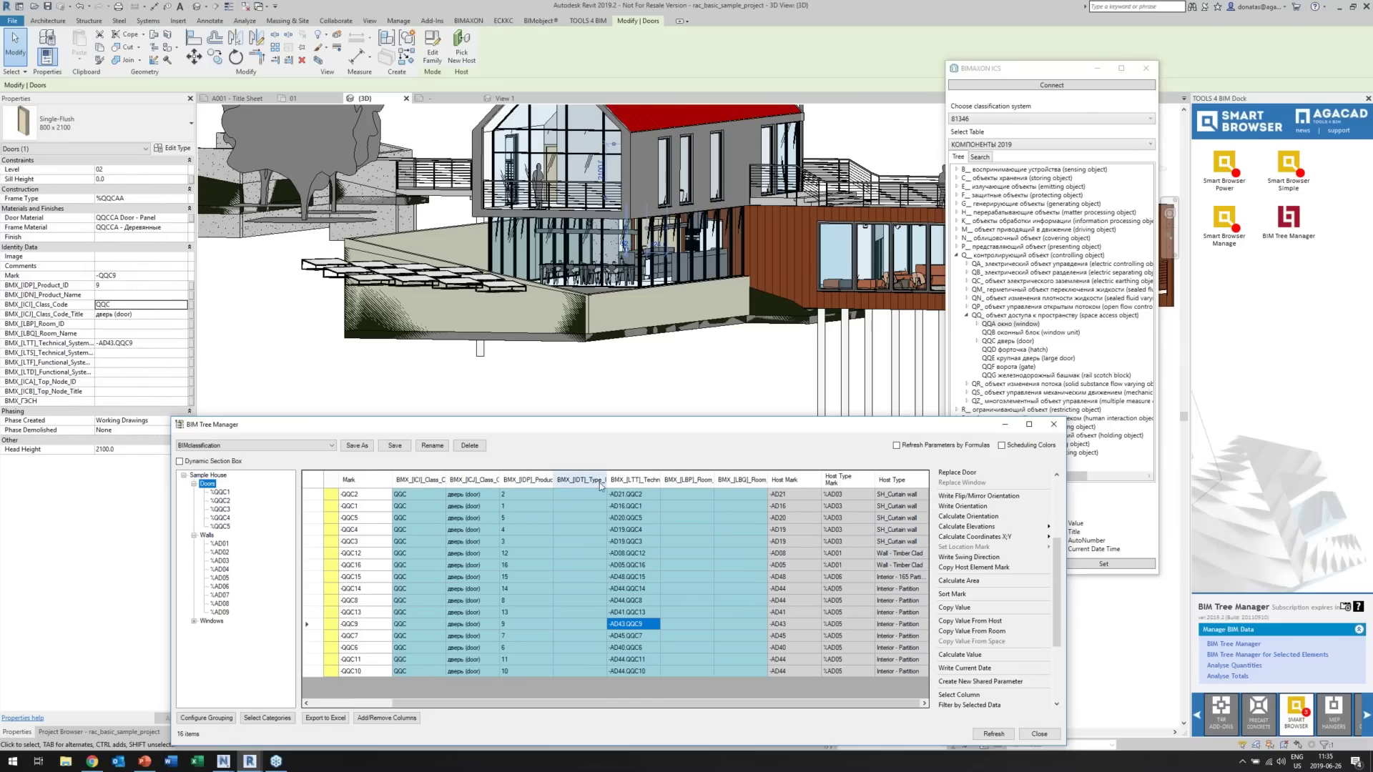
left_click_drag(607, 479, 627, 480)
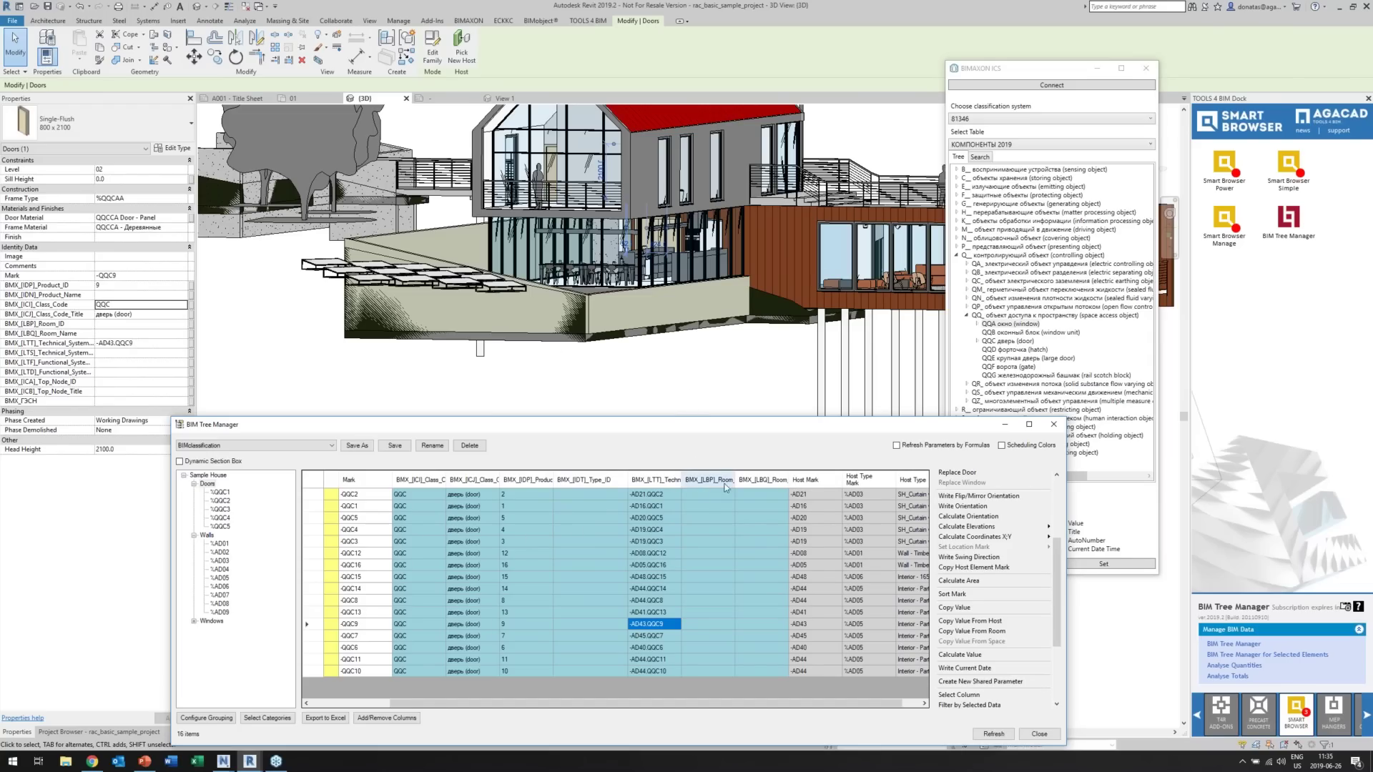
Try to fill all doors' BMX_[LBP]_Room_ID values by copying the BMX_[LBP]_Room_ID parameter from their rooms.
left_click_drag(735, 477, 702, 678)
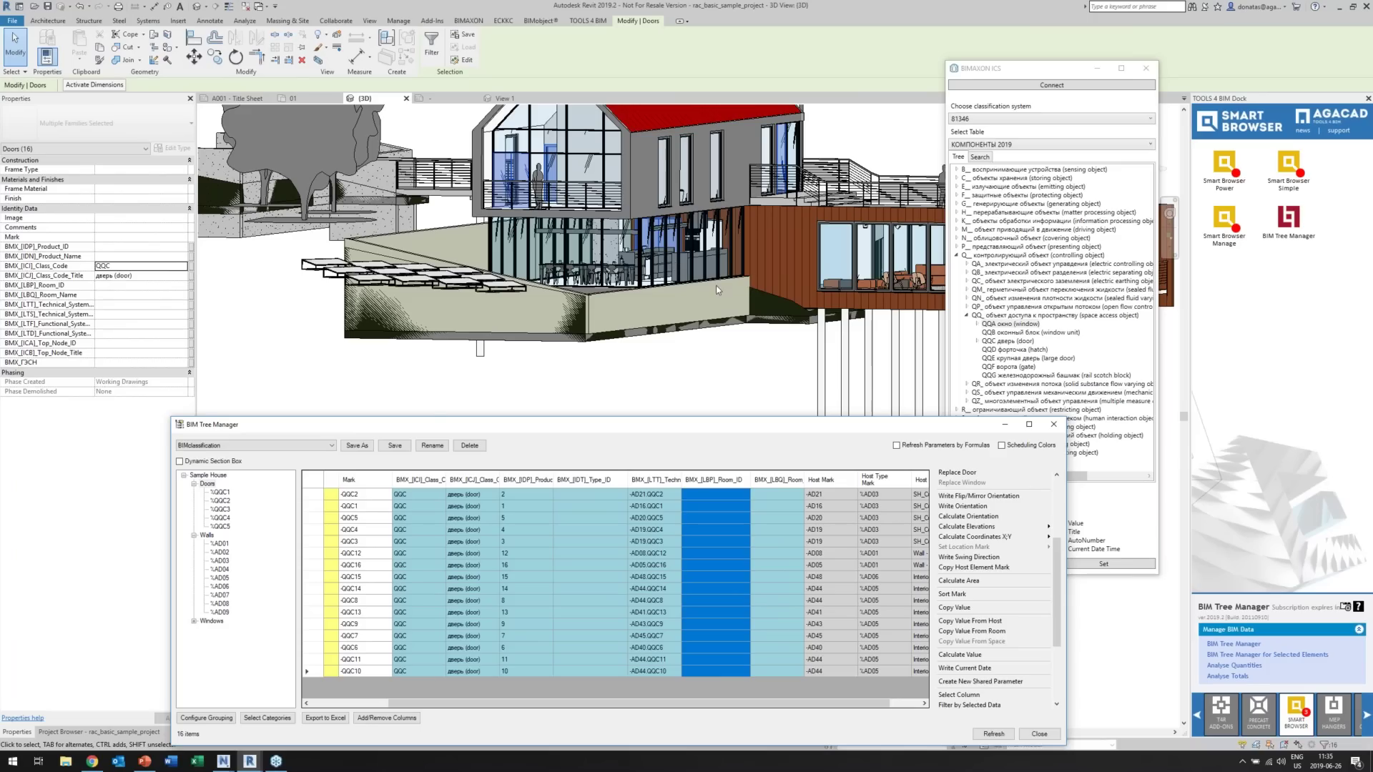
middle_click_drag(718, 290, 687, 318, "shift")
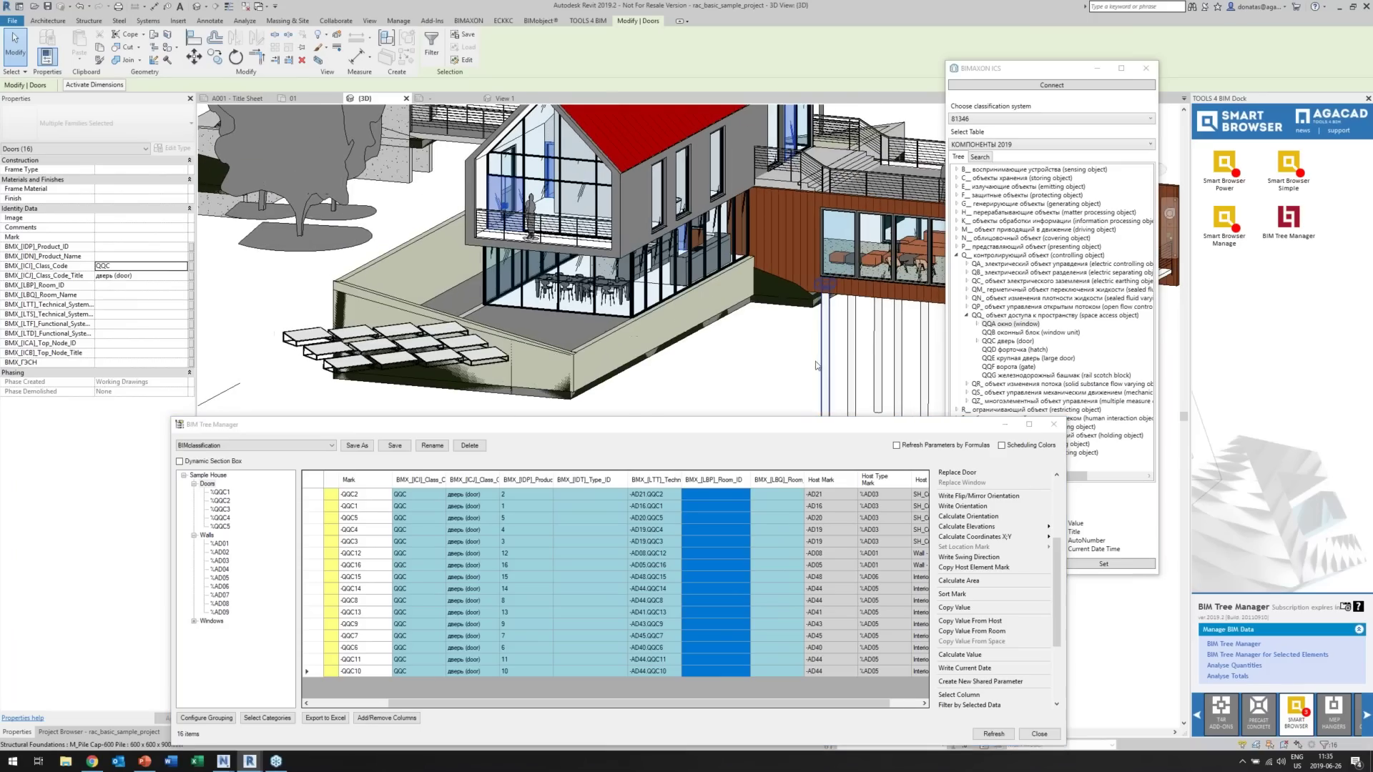
scroll(989, 560, "down", 3)
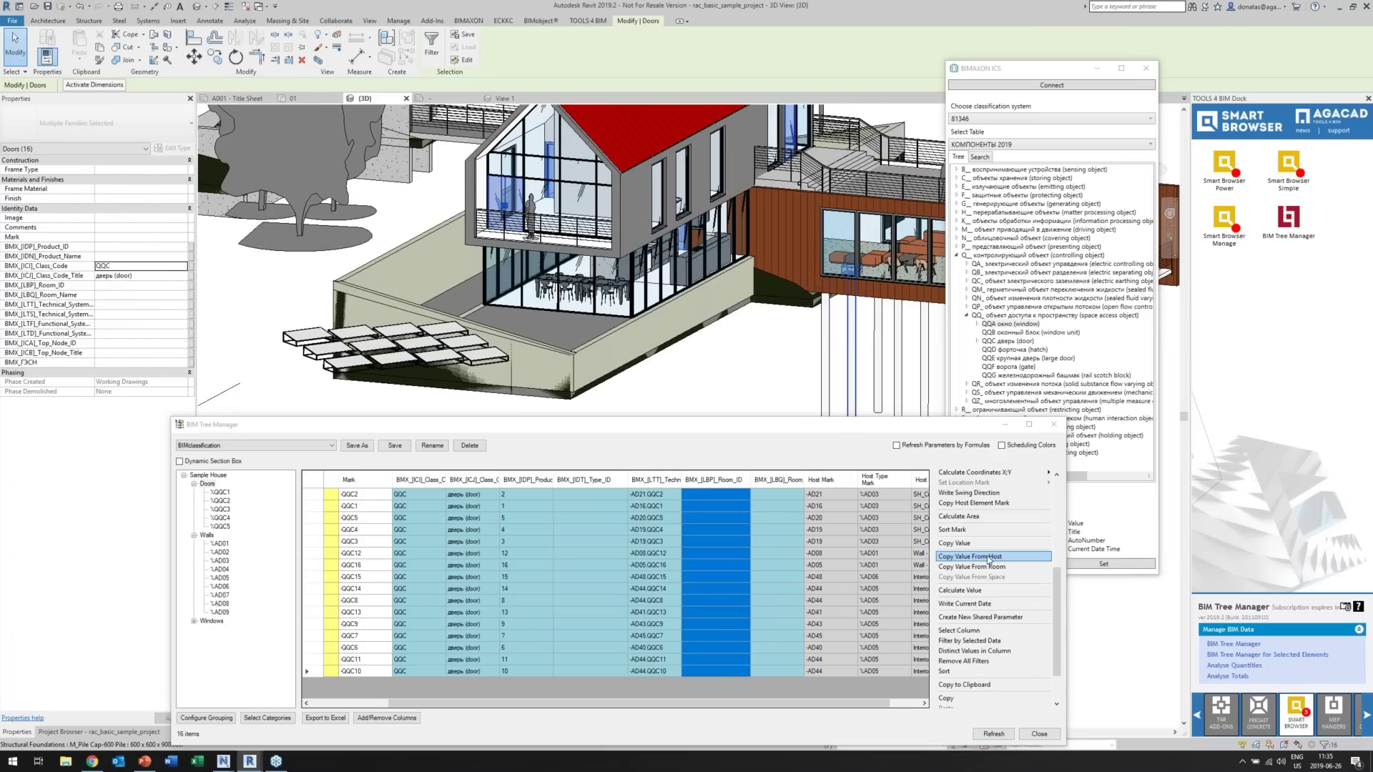
scroll(989, 560, "down", 2)
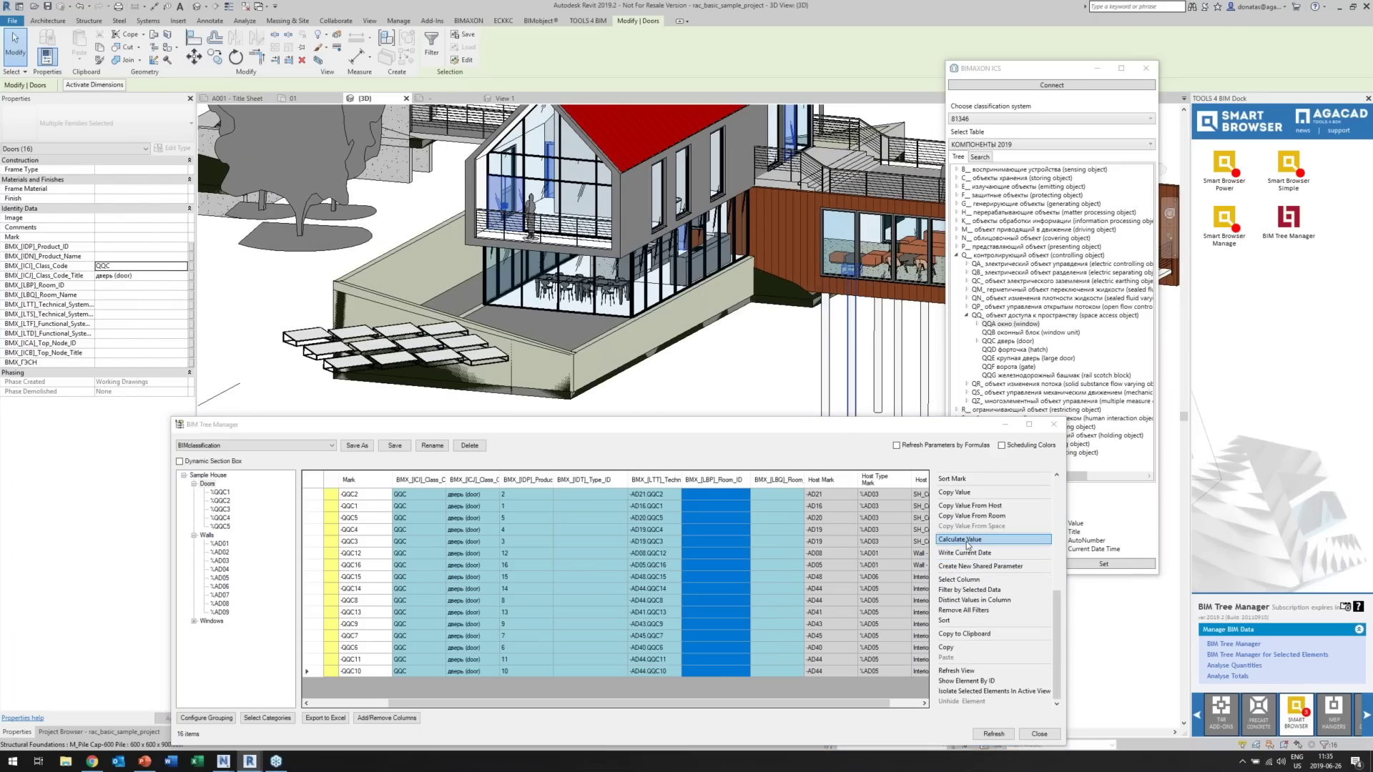
scroll(967, 545, "up", 3)
left_click(959, 583)
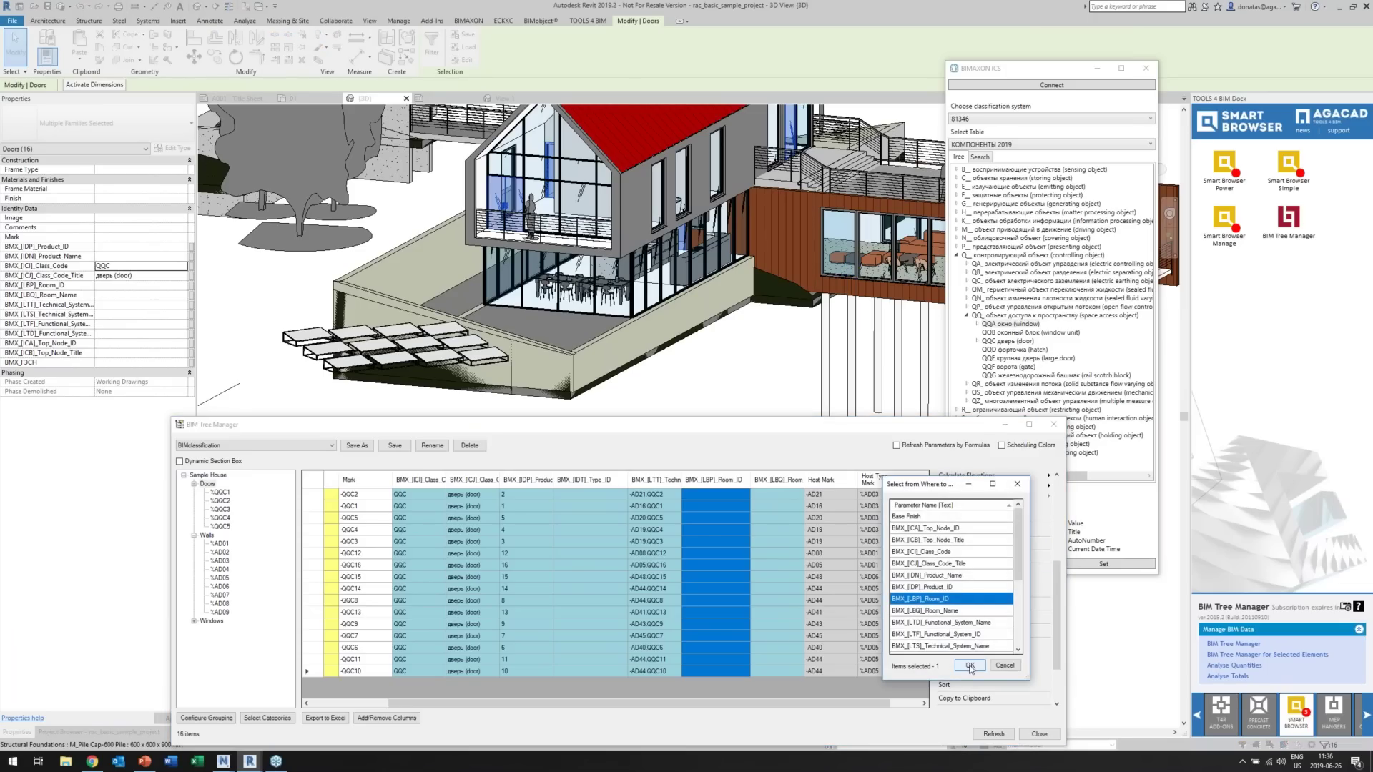
left_click(969, 666)
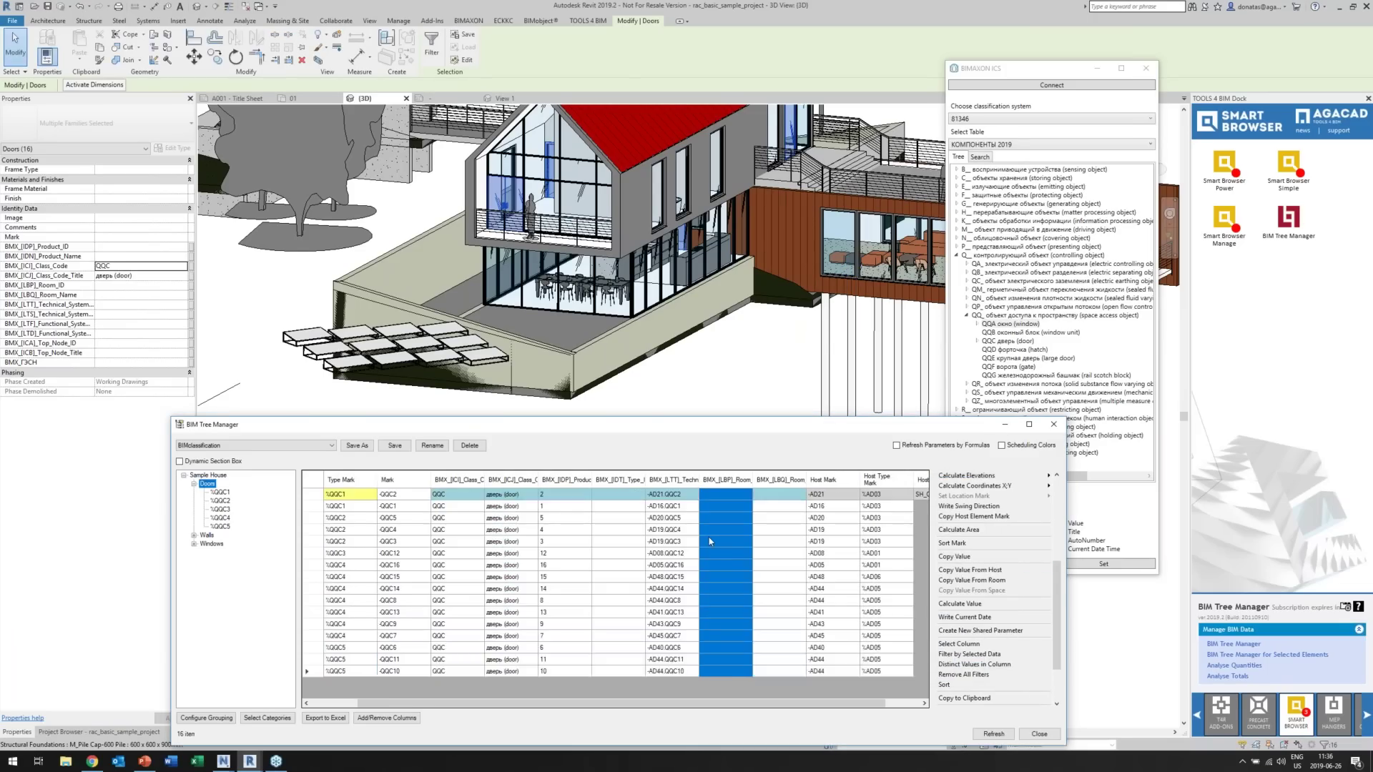
Copy the rooms' BMX_[LTT]_Technical_System_ID values into the doors' BMX_[LBP]_Room_ID column and check the entries of the first doors.
left_click_drag(754, 480, 773, 482)
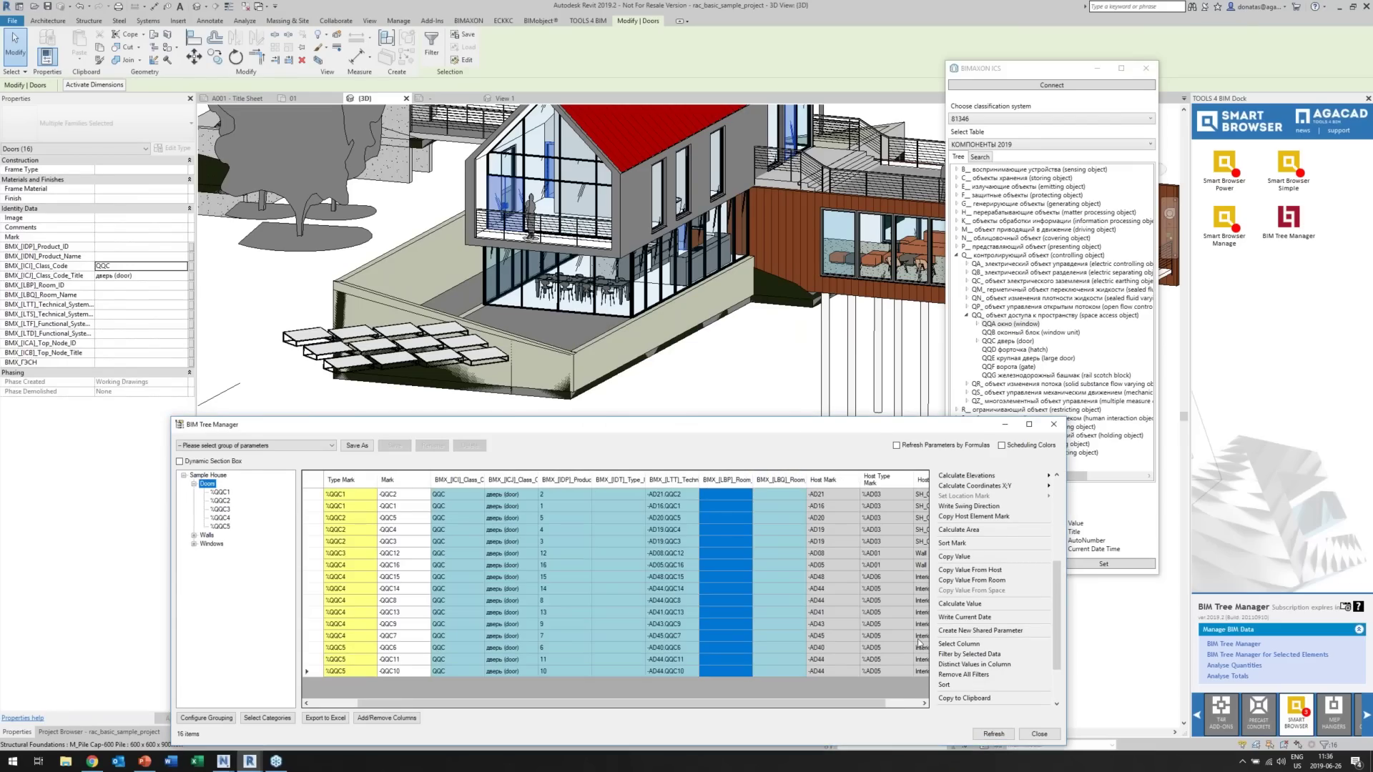
left_click(959, 581)
left_click(955, 565)
left_click(945, 624)
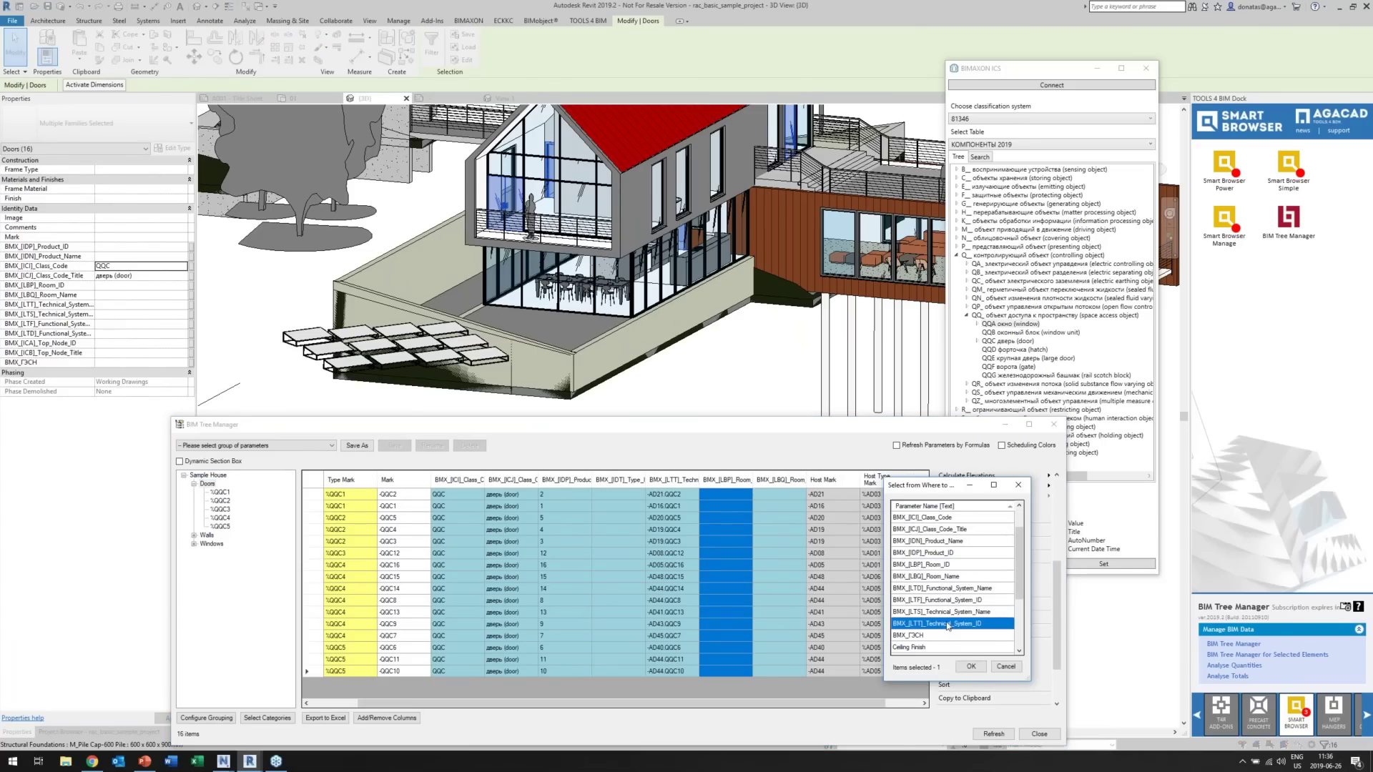
left_click(970, 667)
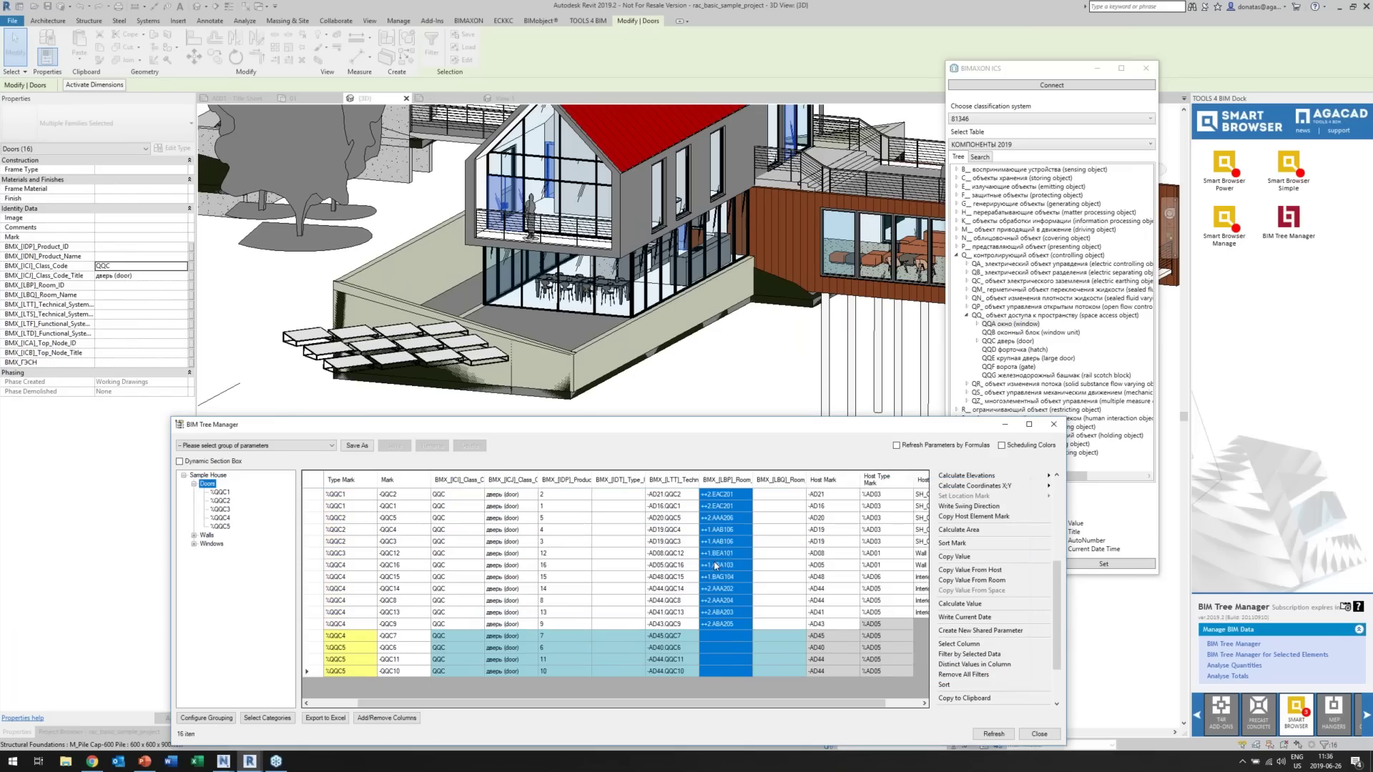
left_click(706, 519)
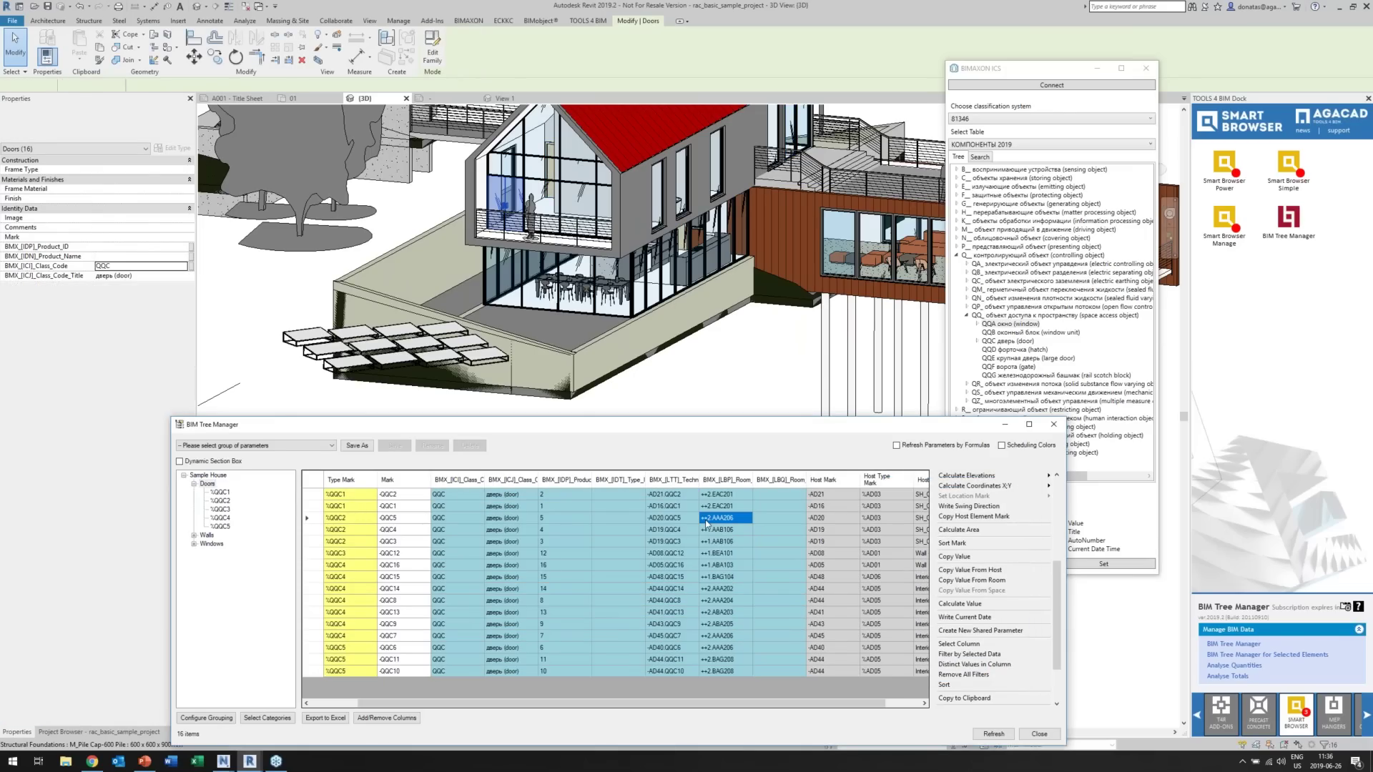
left_click(712, 494)
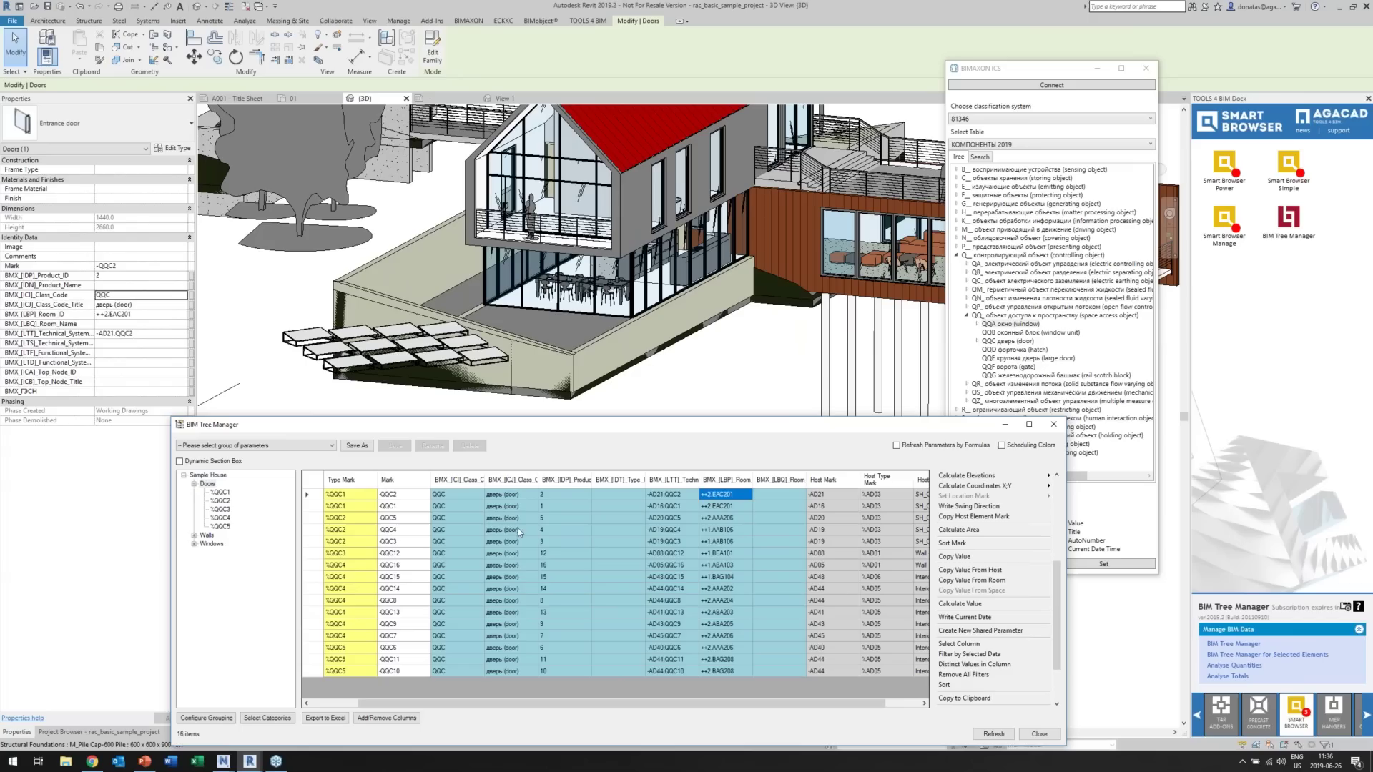
left_click(400, 496)
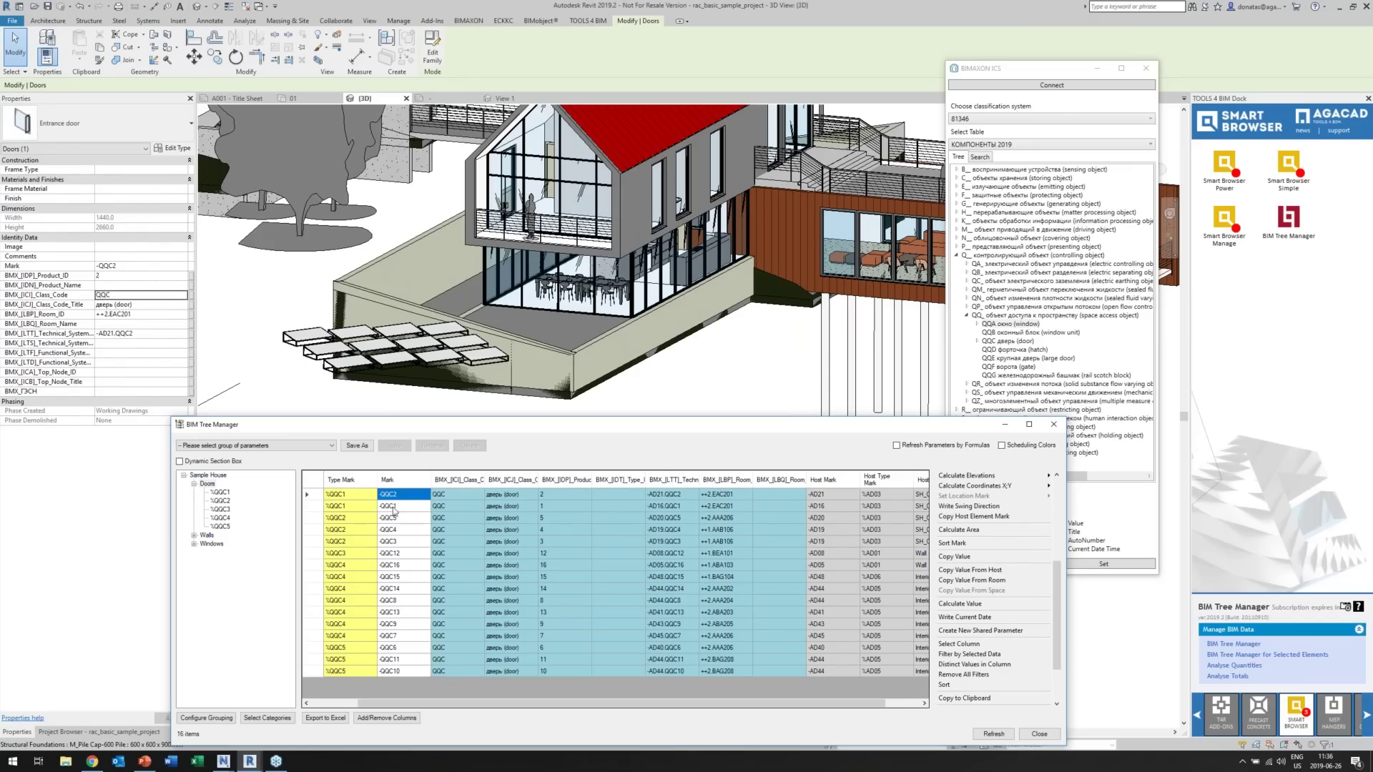
left_click(314, 497)
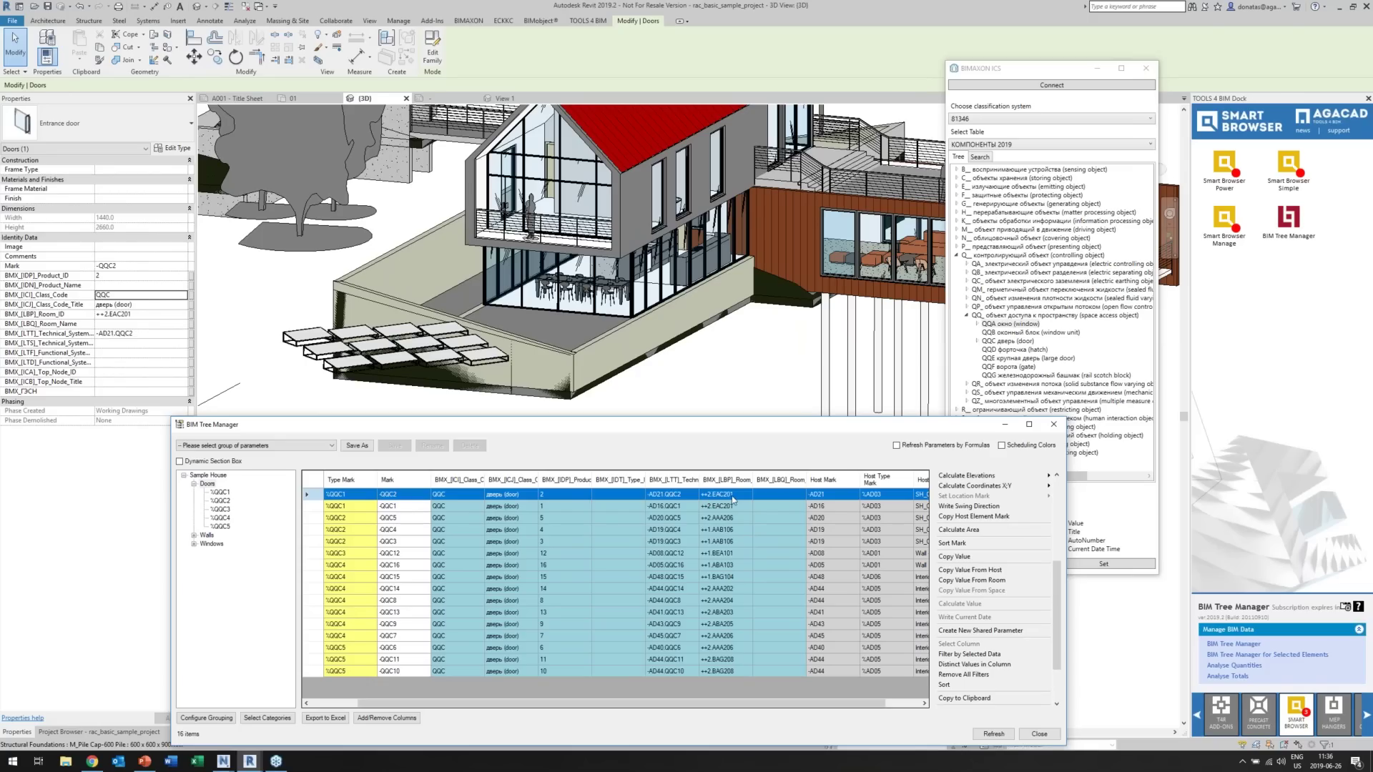
Copy the rooms' Name values into the doors' BMX_[LBQ]_Room_Name column and compare room IDs with room names.
left_click(780, 480)
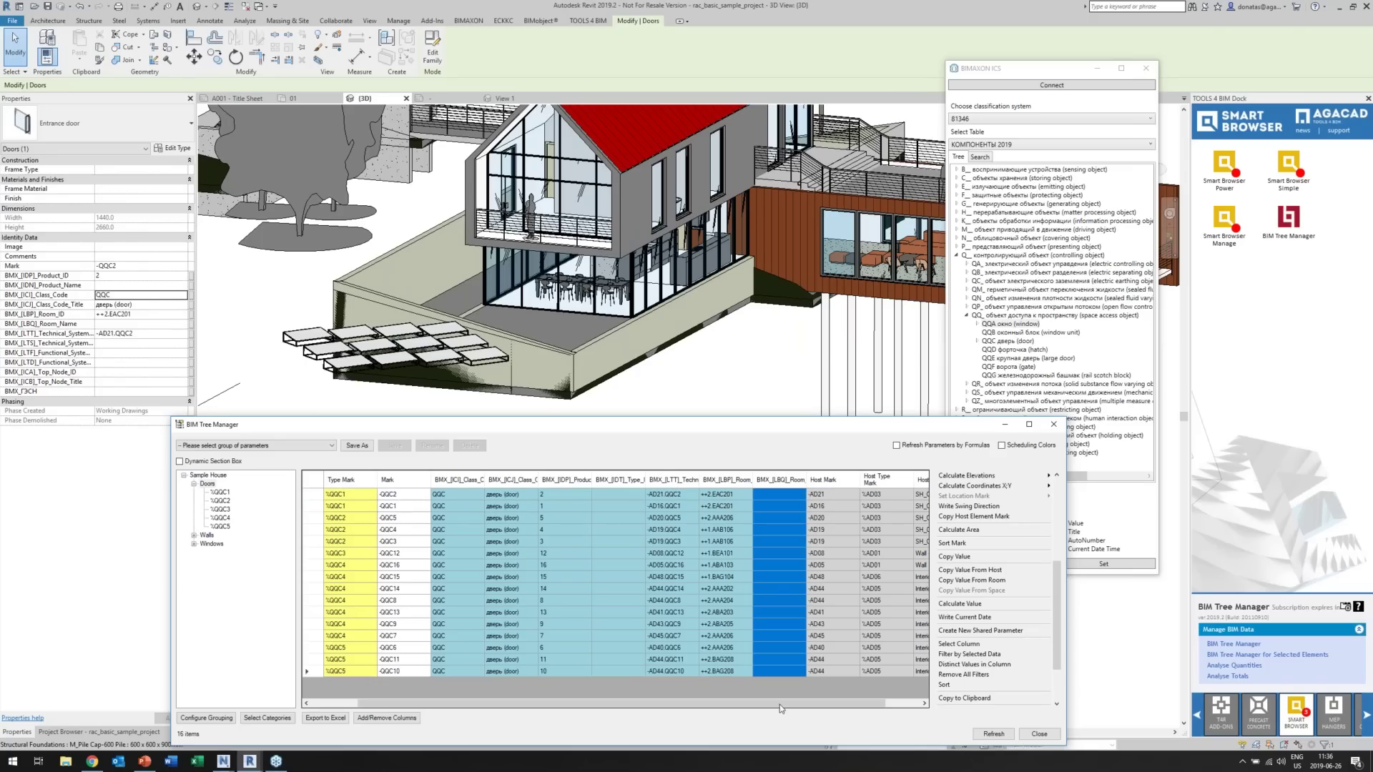
left_click(951, 580)
scroll(937, 593, "down", 5)
left_click(921, 600)
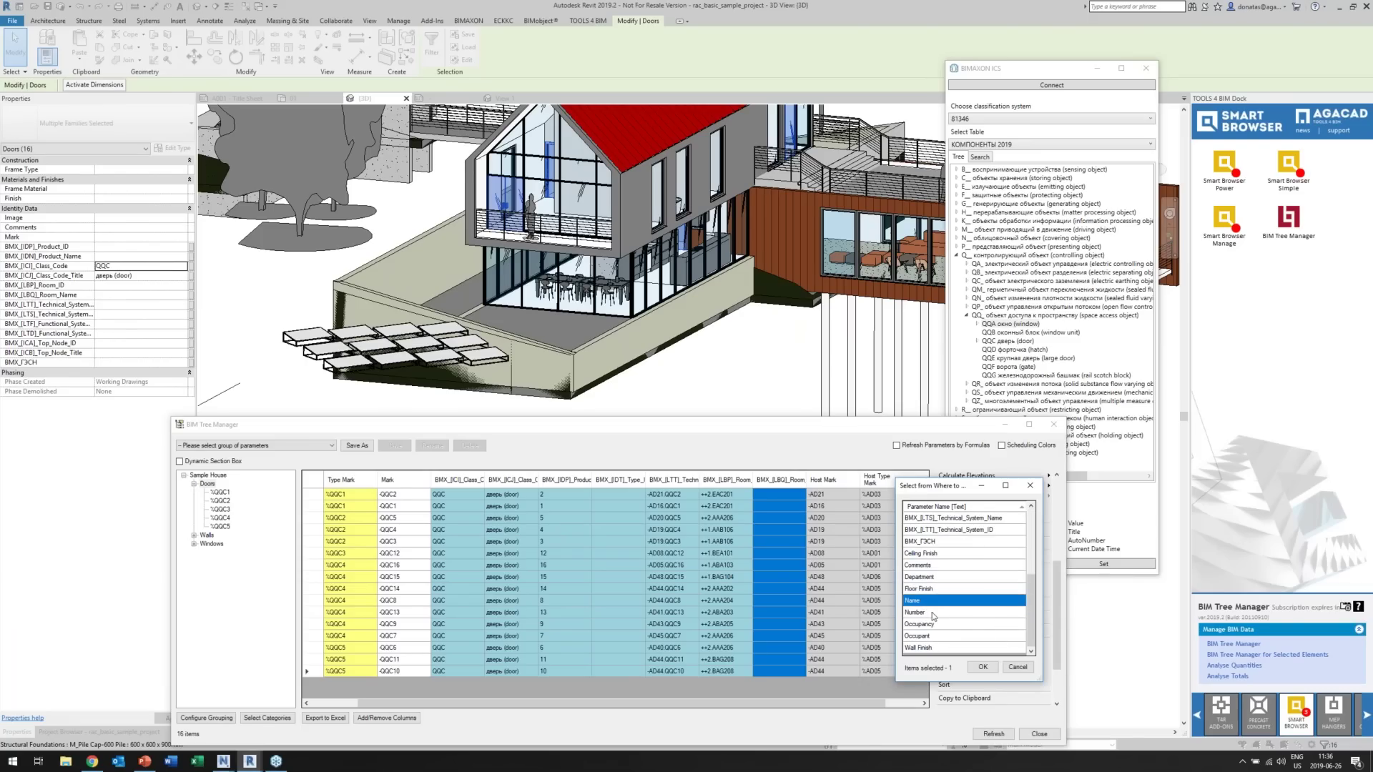
left_click(984, 667)
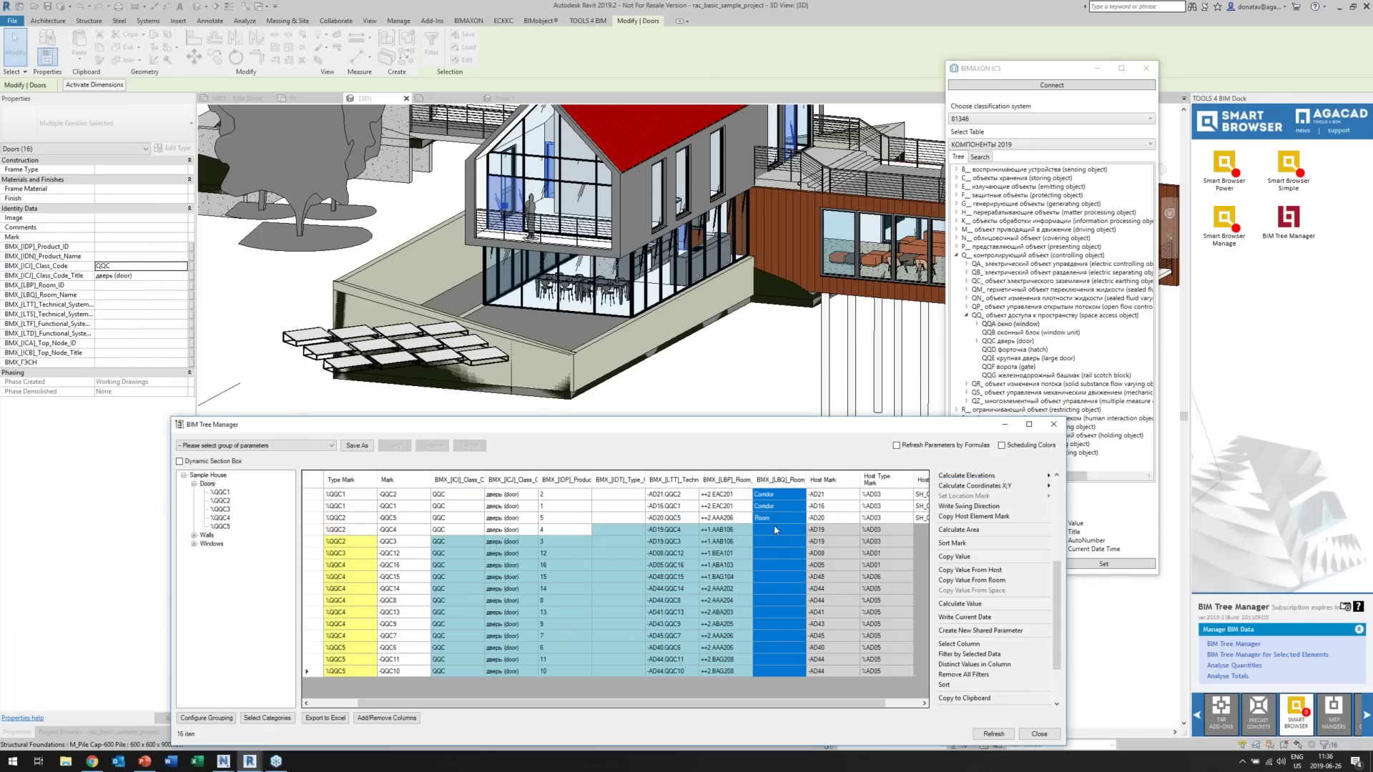
left_click(712, 496)
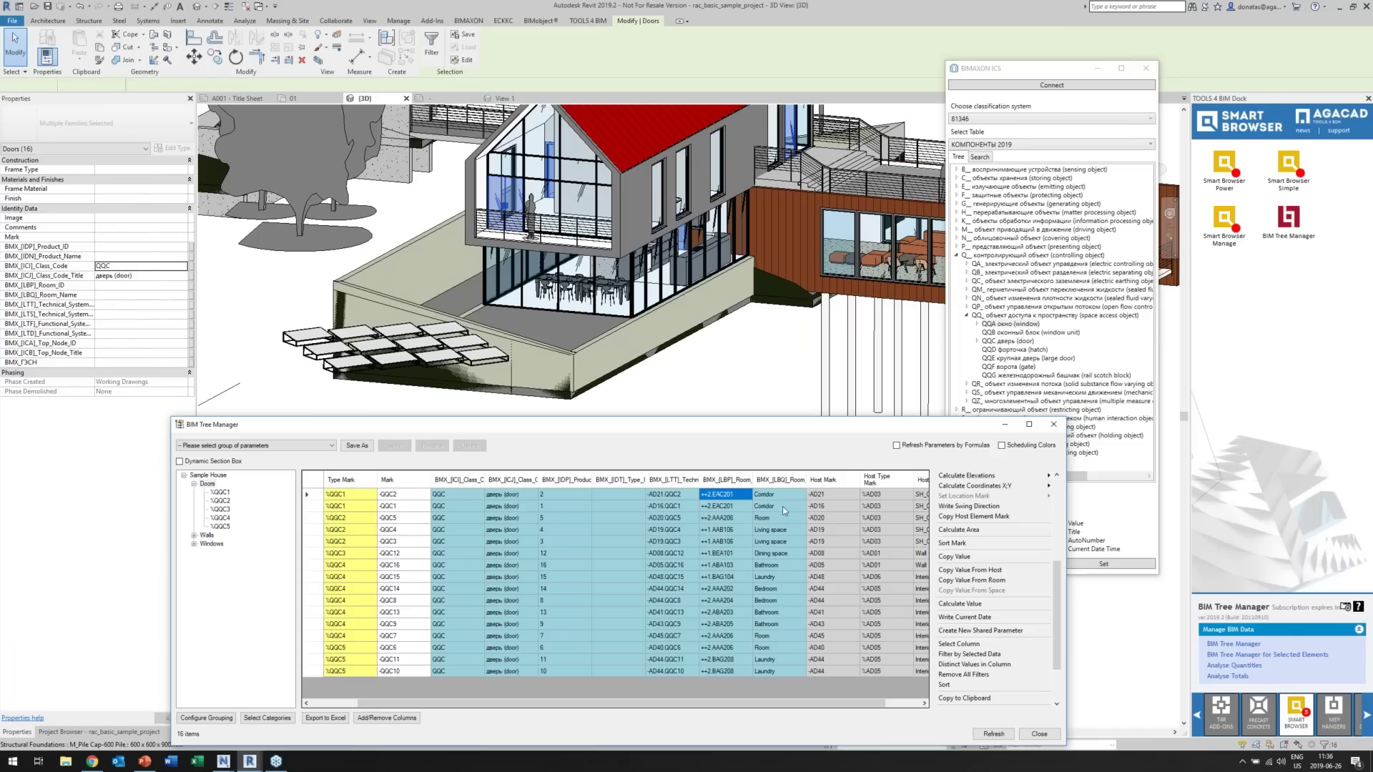
left_click_drag(780, 518, 728, 519)
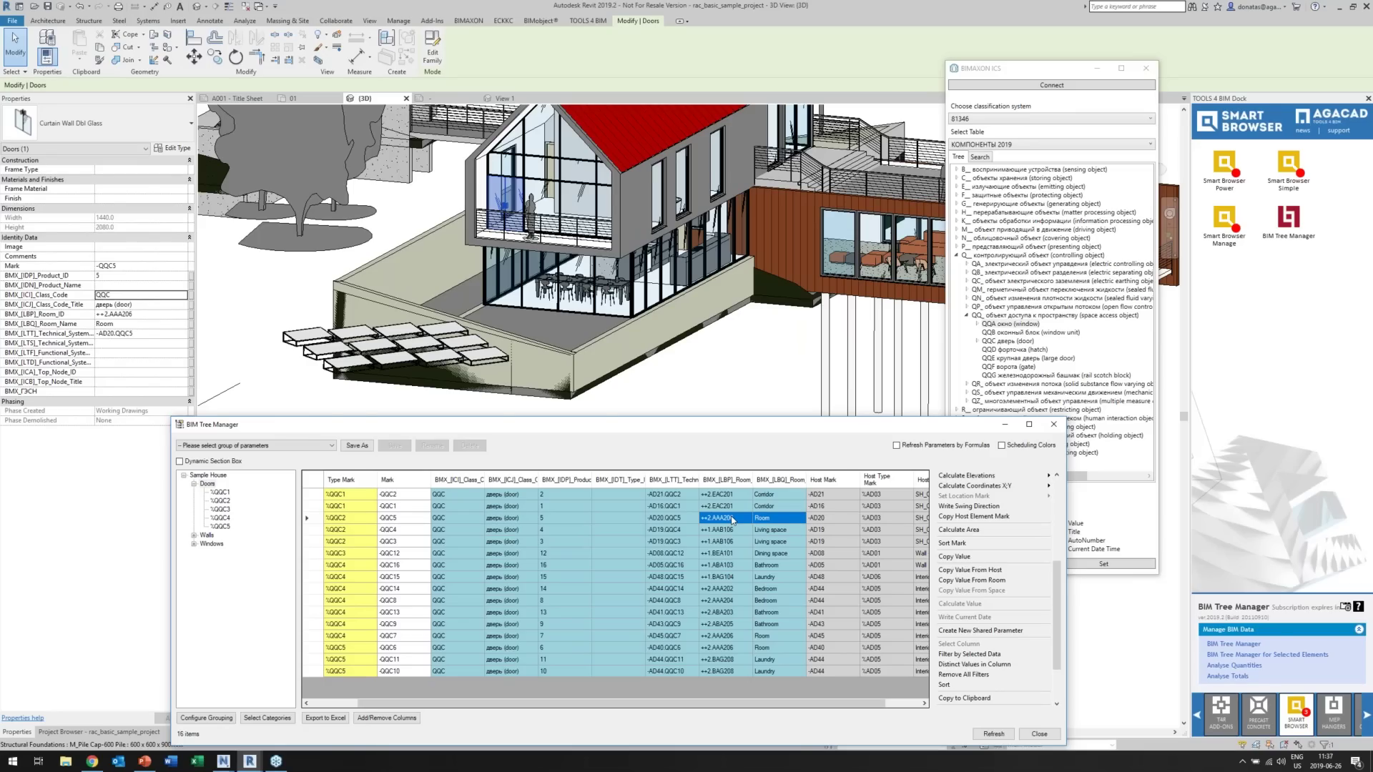
Close the door data table and restart BIM Tree Manager, marking the Walls and Structural Foundations model categories for review.
left_click_drag(629, 422, 641, 325)
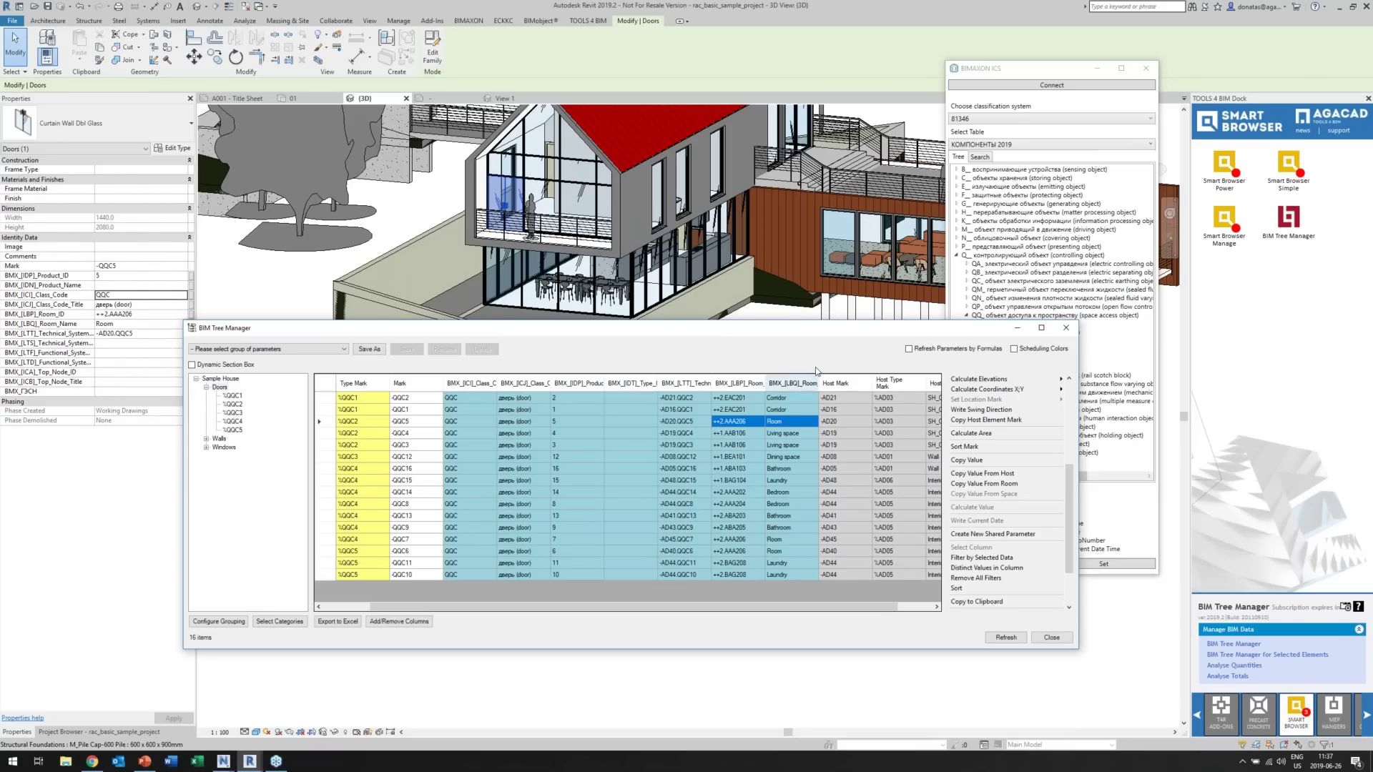
left_click(1066, 330)
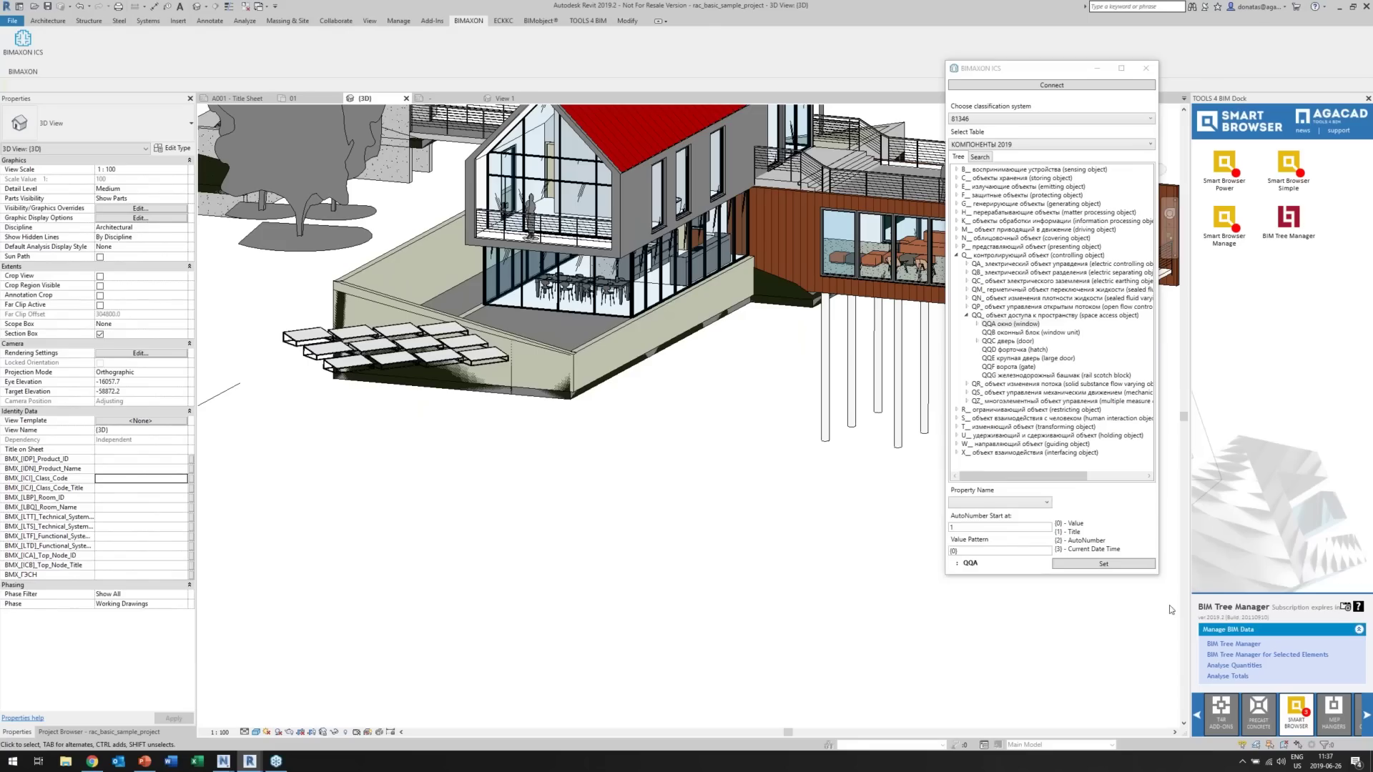
left_click(1231, 643)
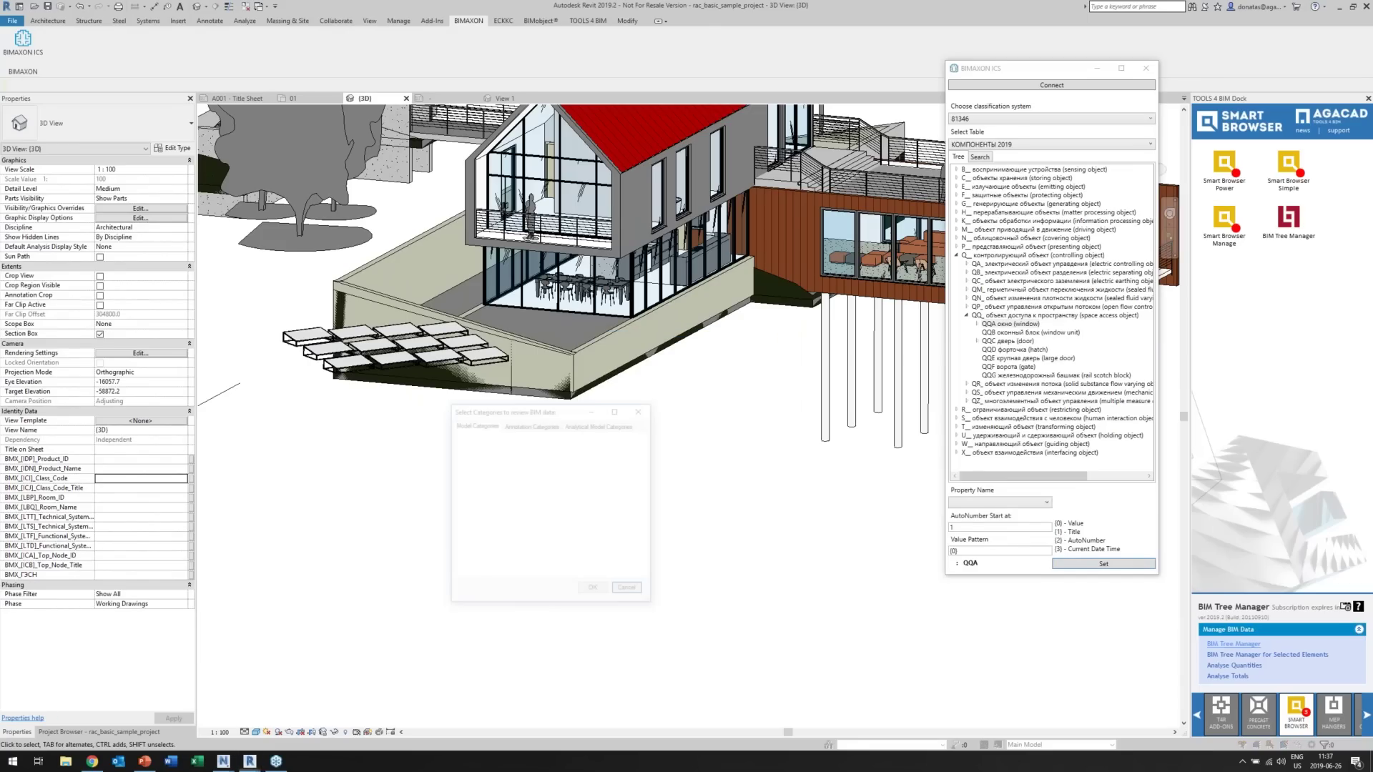
scroll(511, 536, "down", 10)
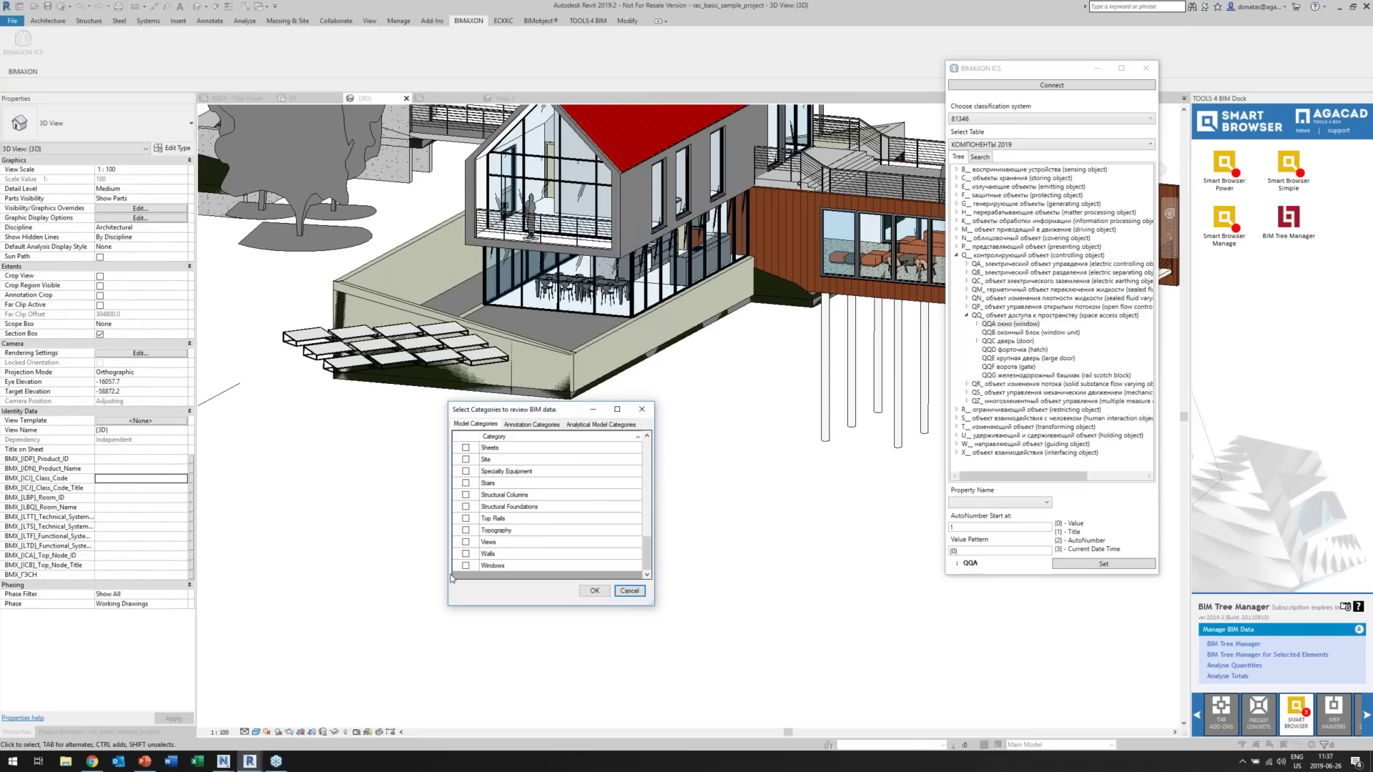
left_click(466, 554)
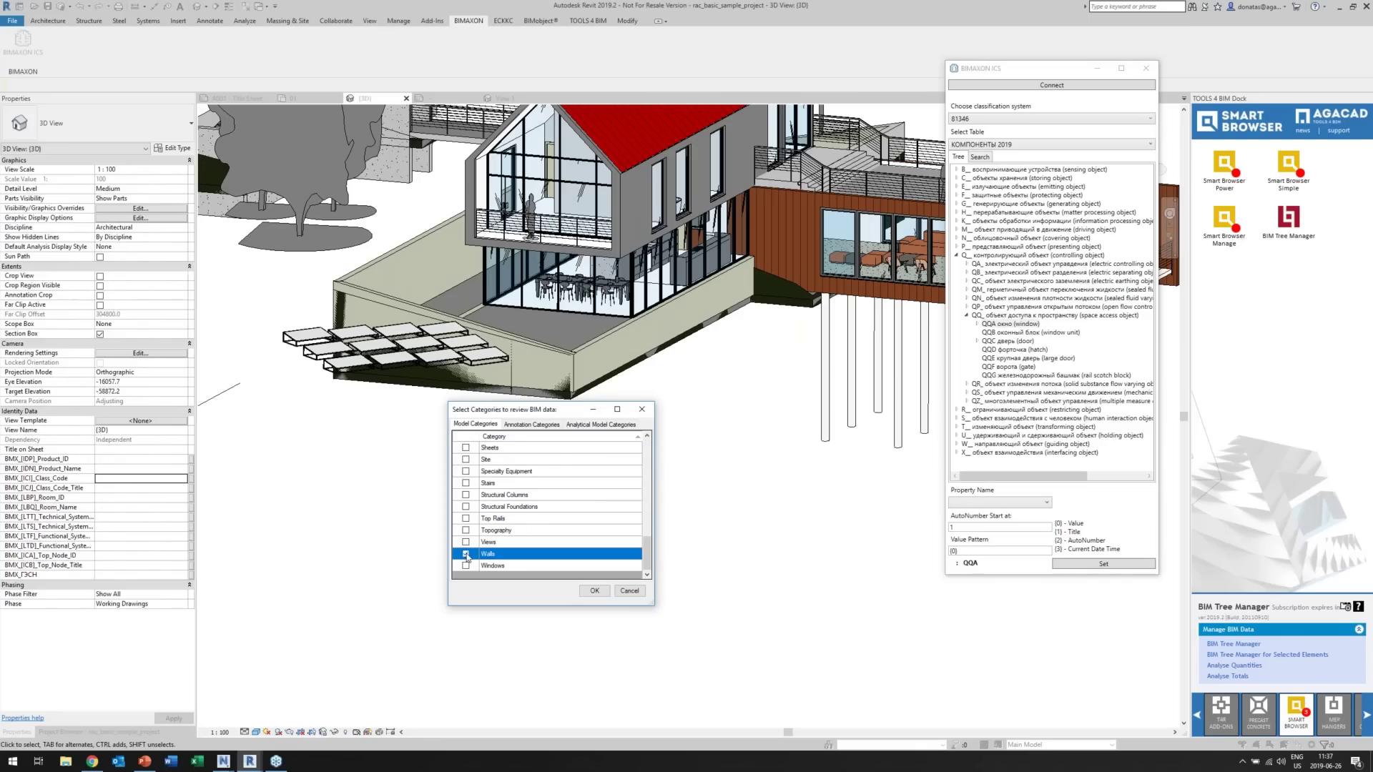
left_click(465, 507)
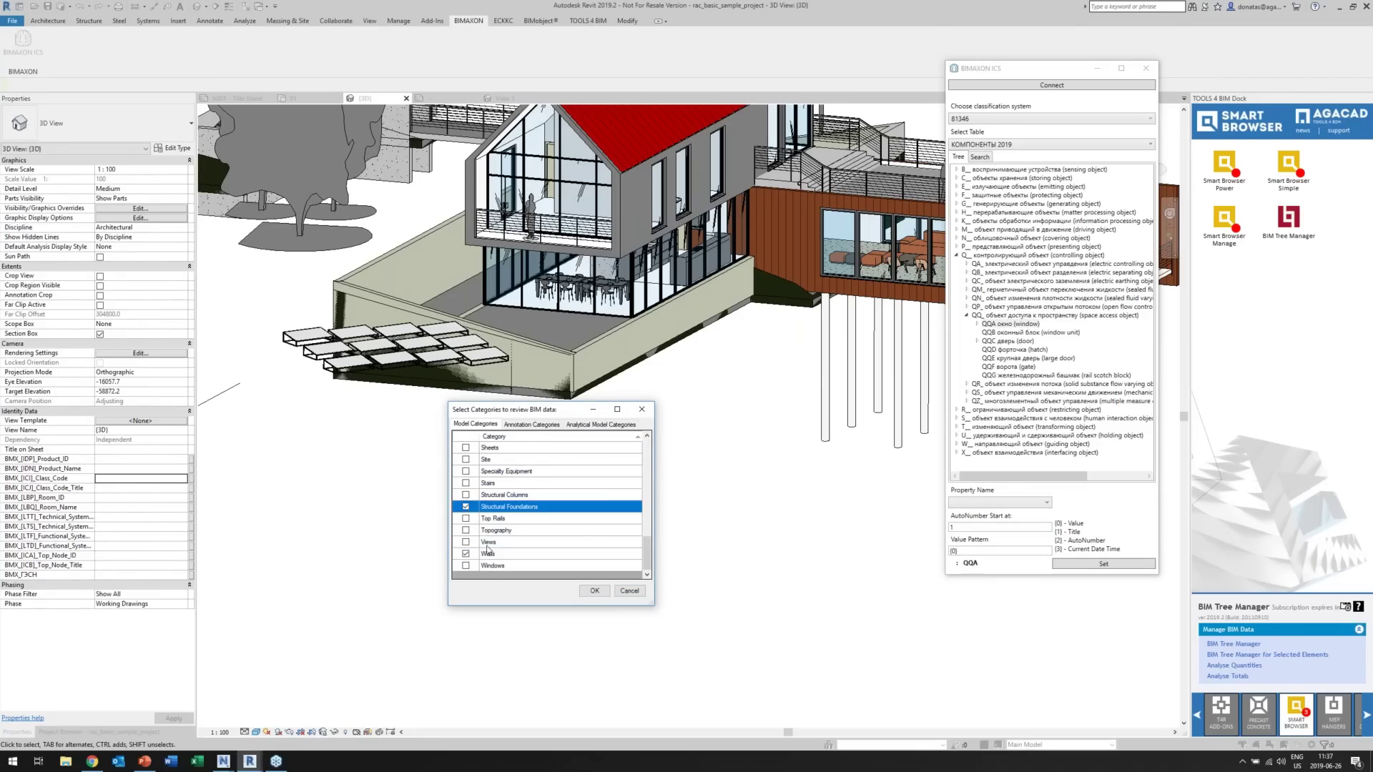
Add the Roofs, Parts and Floors model categories to the selection and load their elements into the table.
scroll(487, 548, "up", 1)
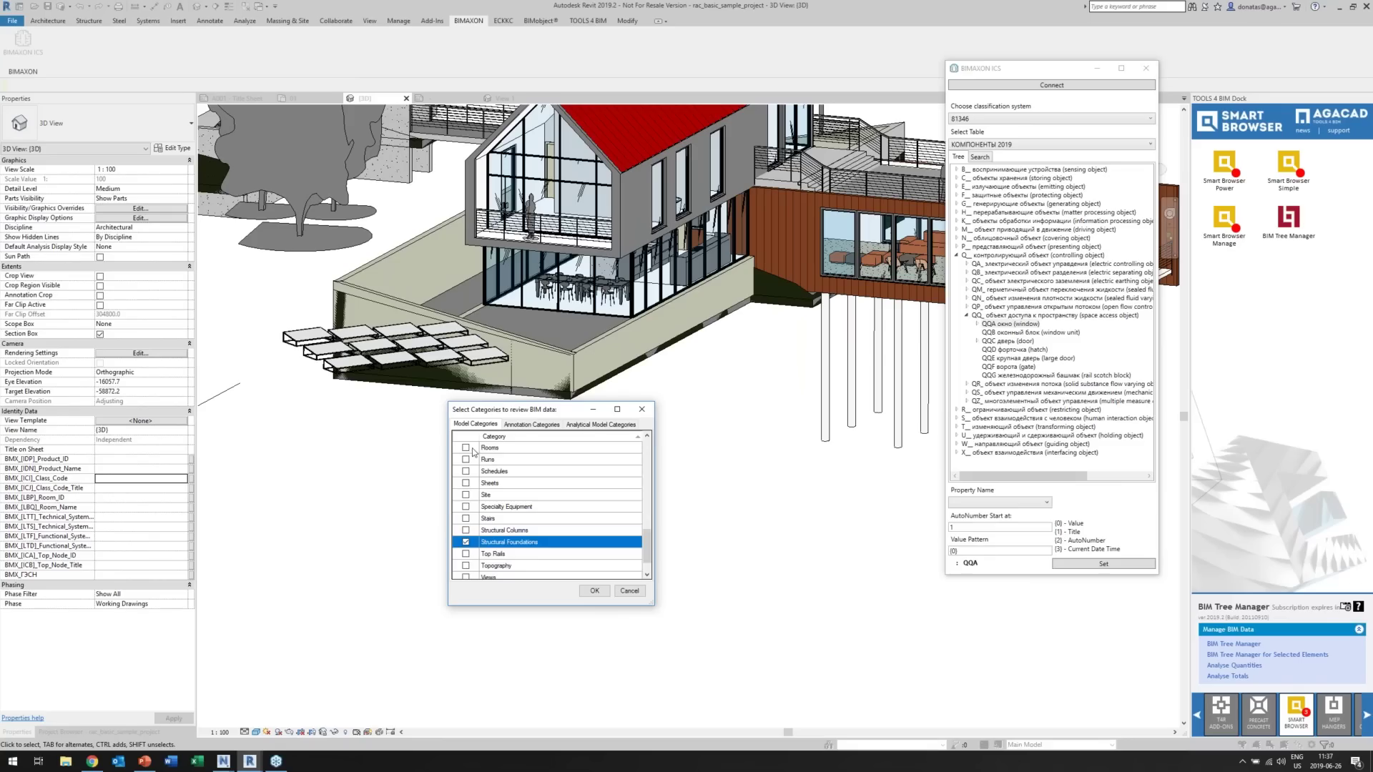
scroll(473, 450, "up", 1)
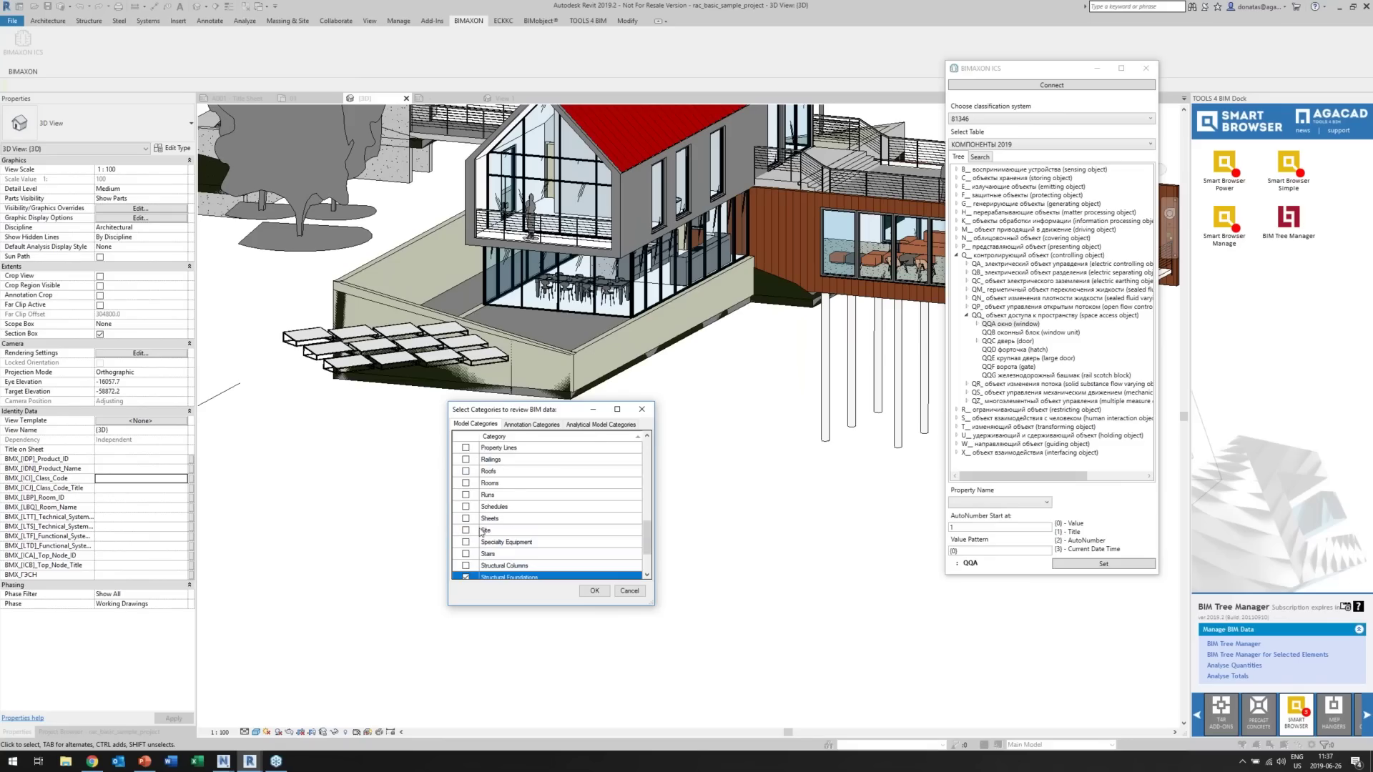
left_click(466, 471)
scroll(469, 521, "up", 2)
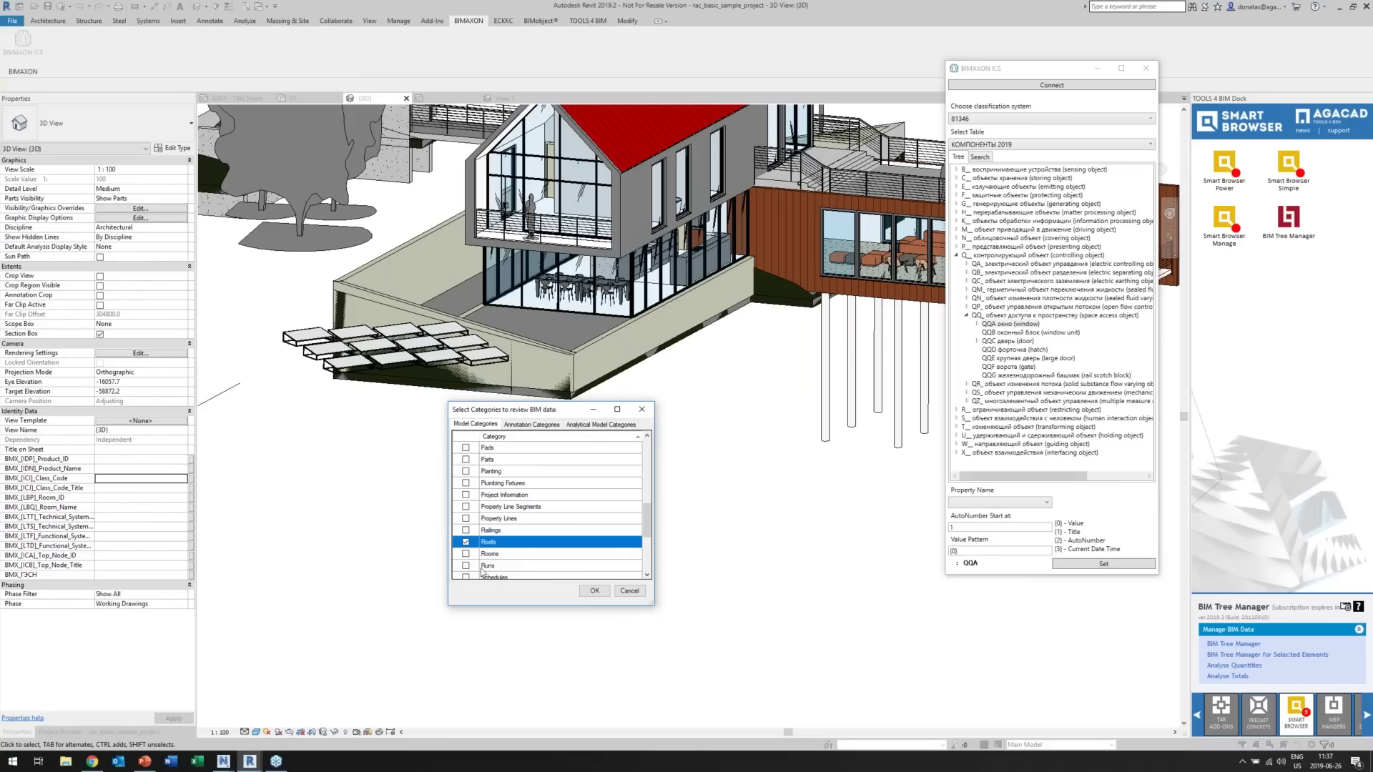
left_click(466, 459)
scroll(472, 501, "up", 2)
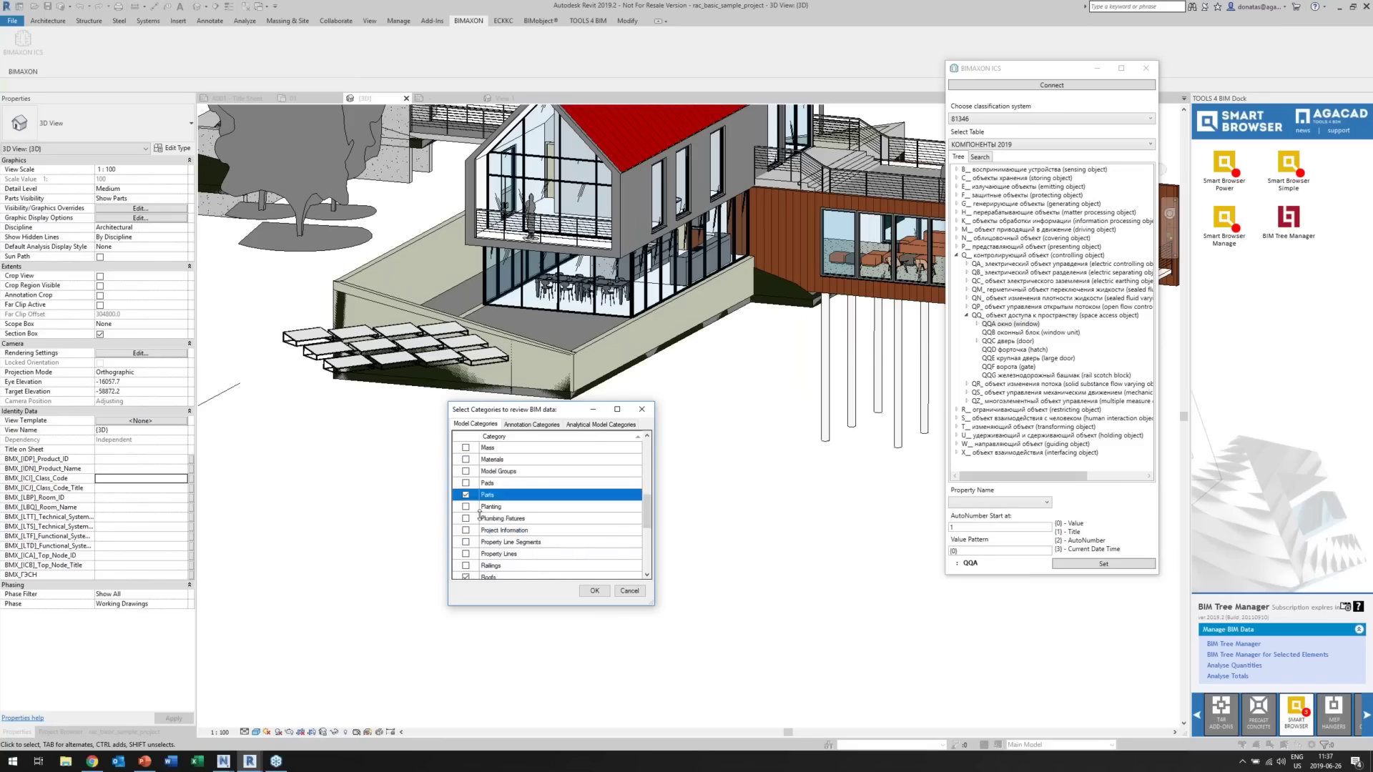
scroll(478, 527, "up", 1)
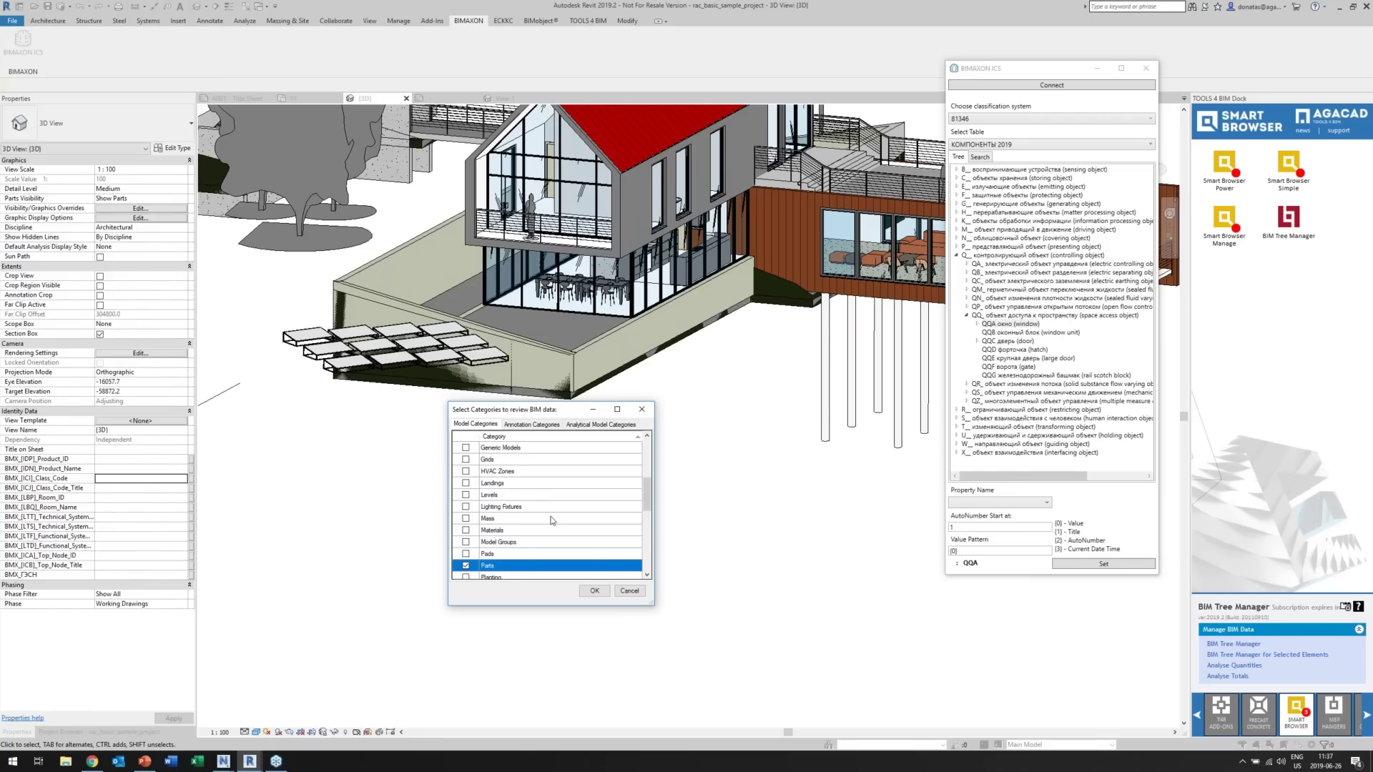
scroll(529, 524, "up", 1)
scroll(528, 525, "up", 1)
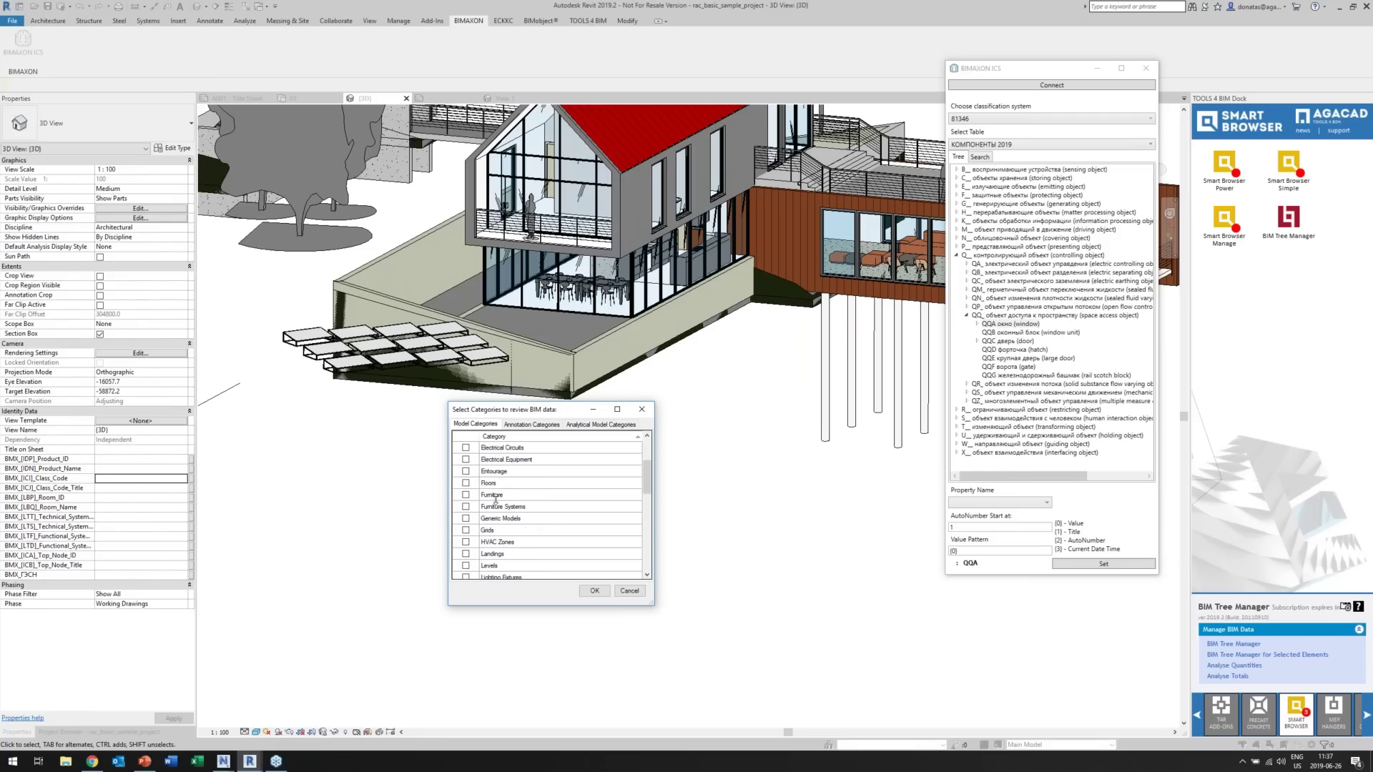
left_click(466, 484)
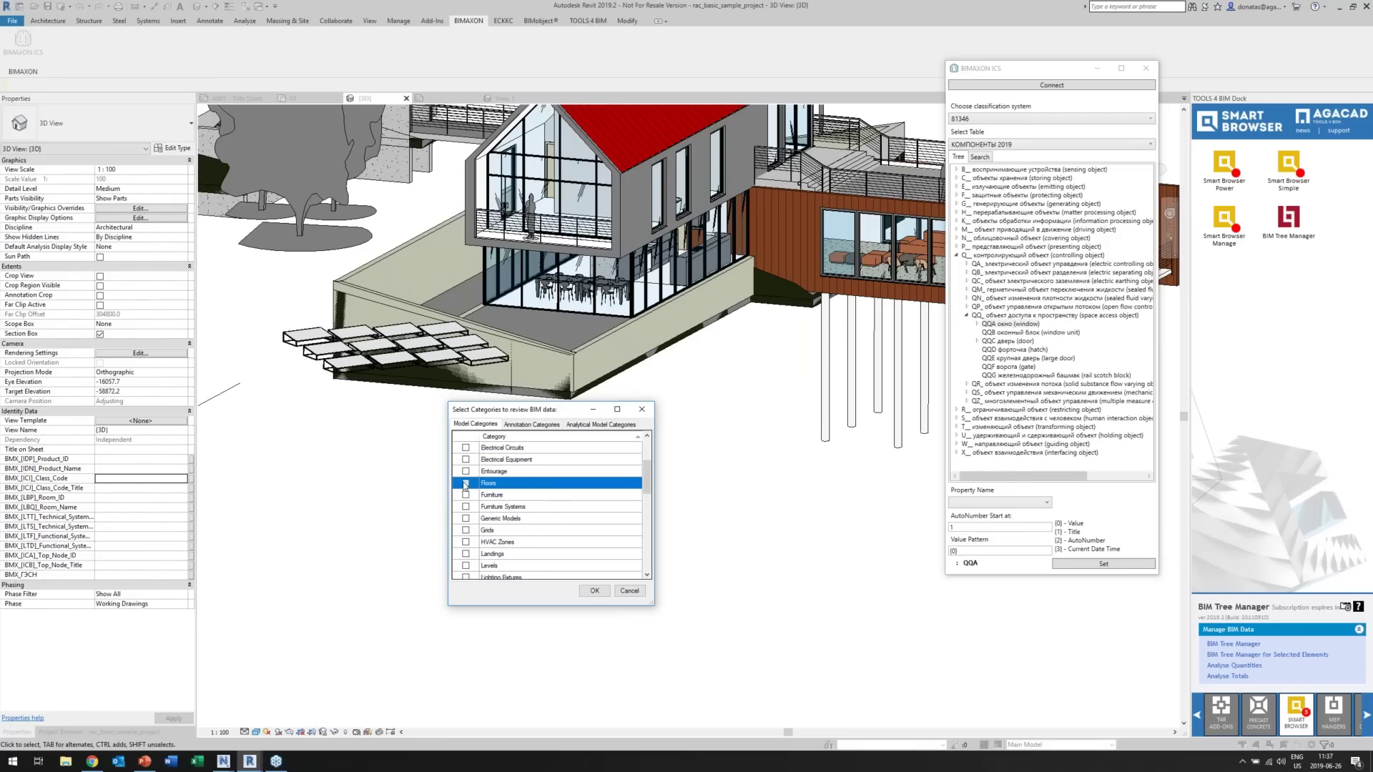
left_click(594, 591)
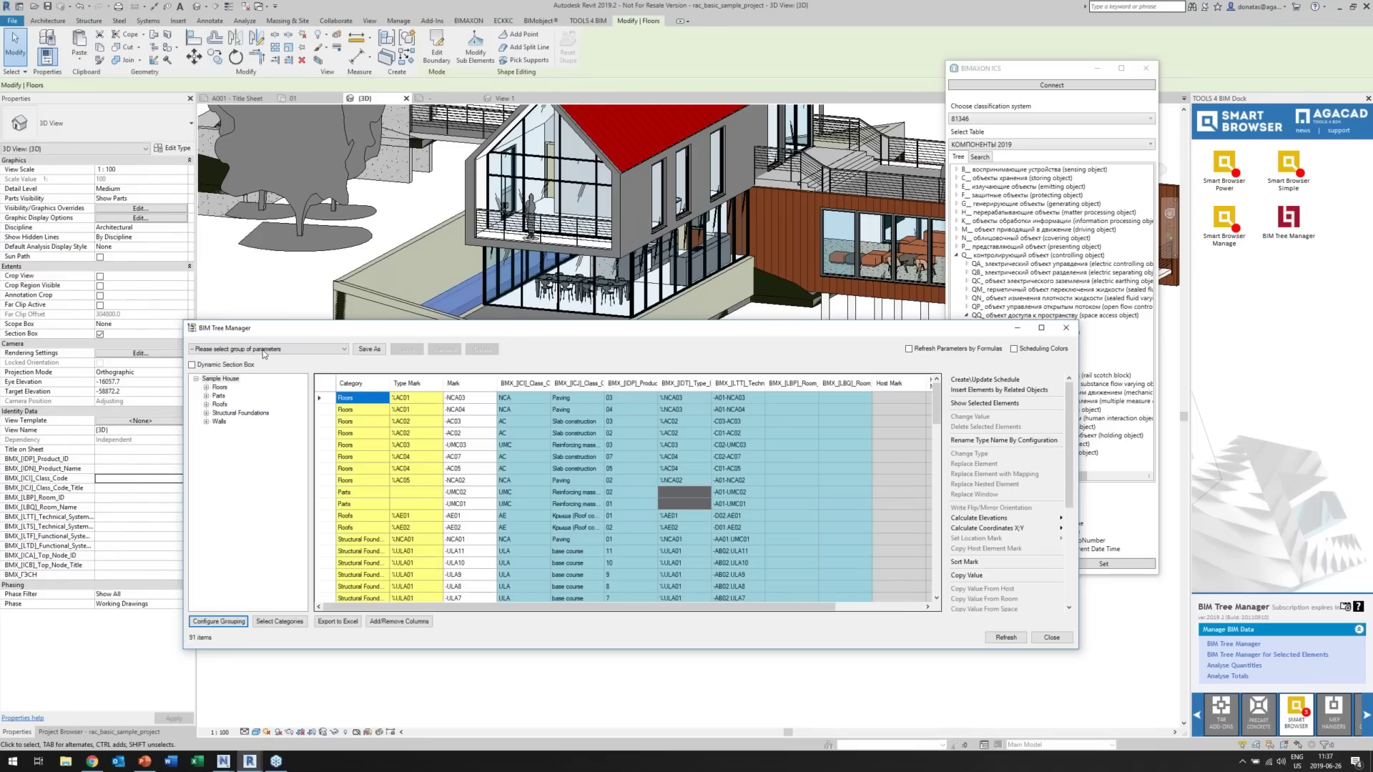
Apply the saved FunctionalSystems parameter group to the loaded elements after trying the 1 Functional System group.
left_click(264, 349)
left_click(264, 359)
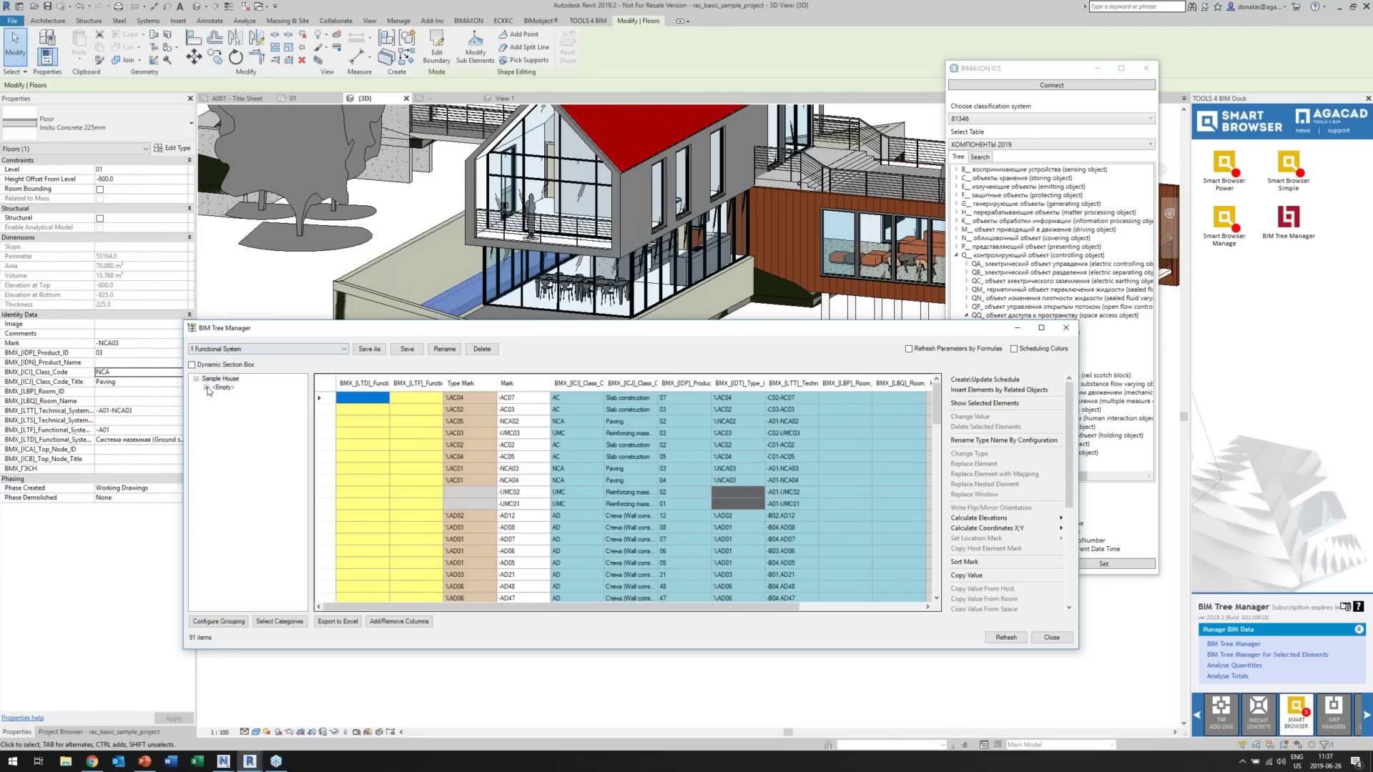
left_click(258, 349)
left_click(264, 358)
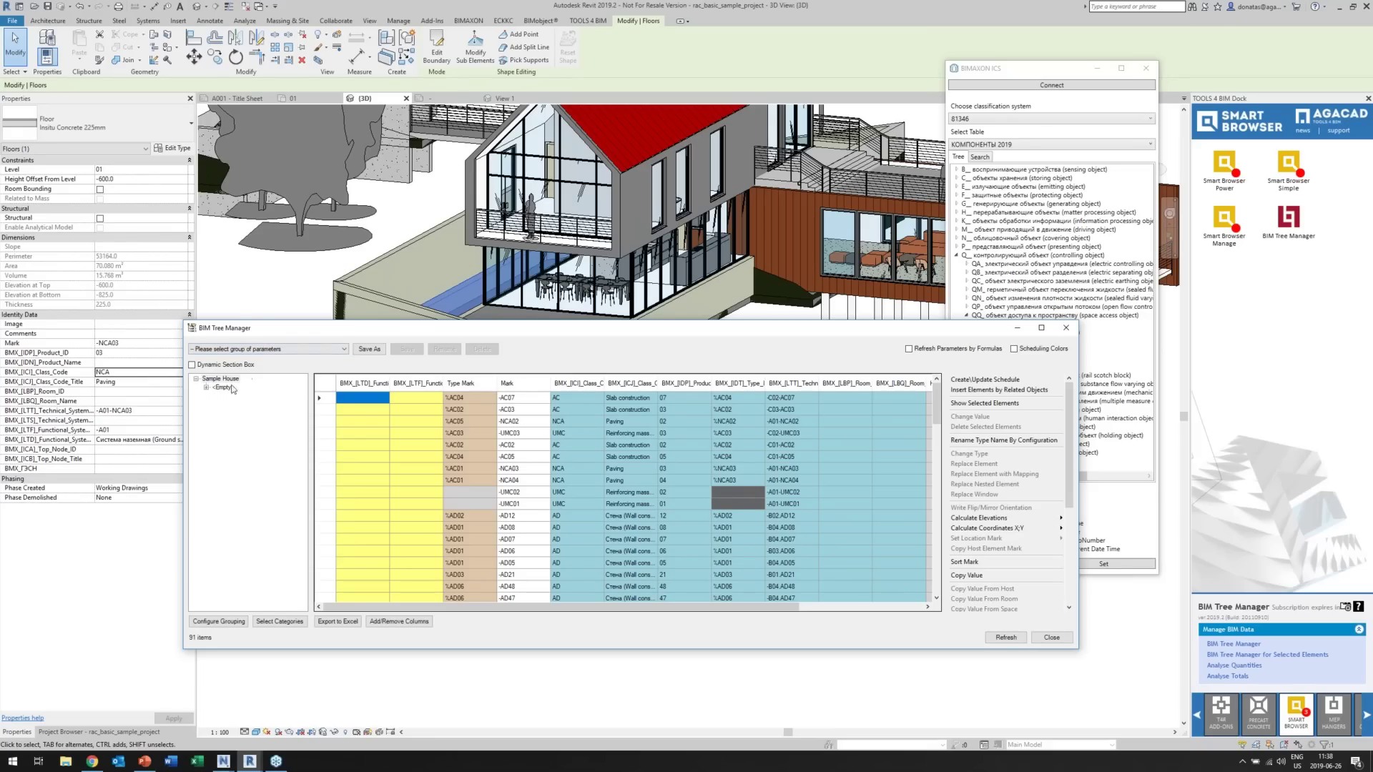
left_click(259, 350)
left_click(240, 383)
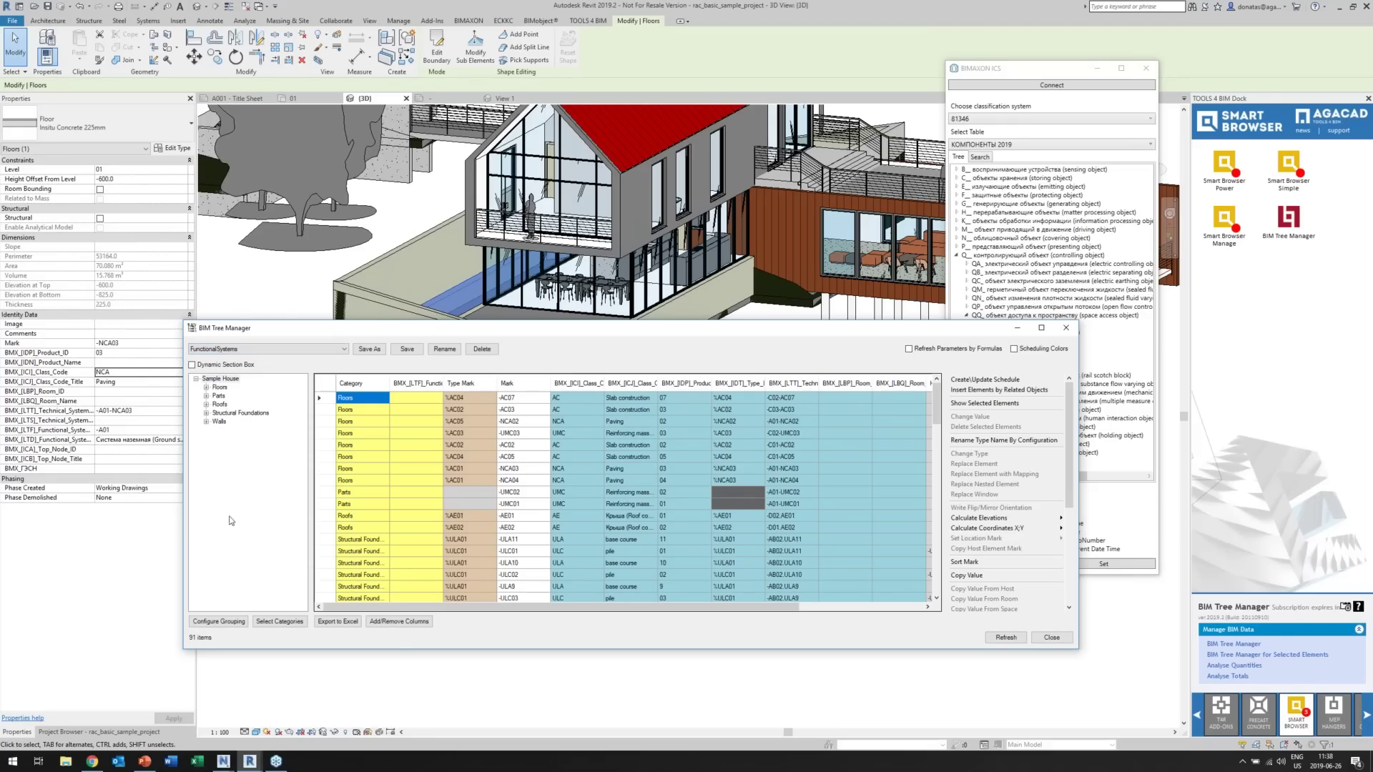
Add the BMX_[LTD]_Functional_System_Name parameter as a column to the FunctionalSystems table.
left_click(217, 622)
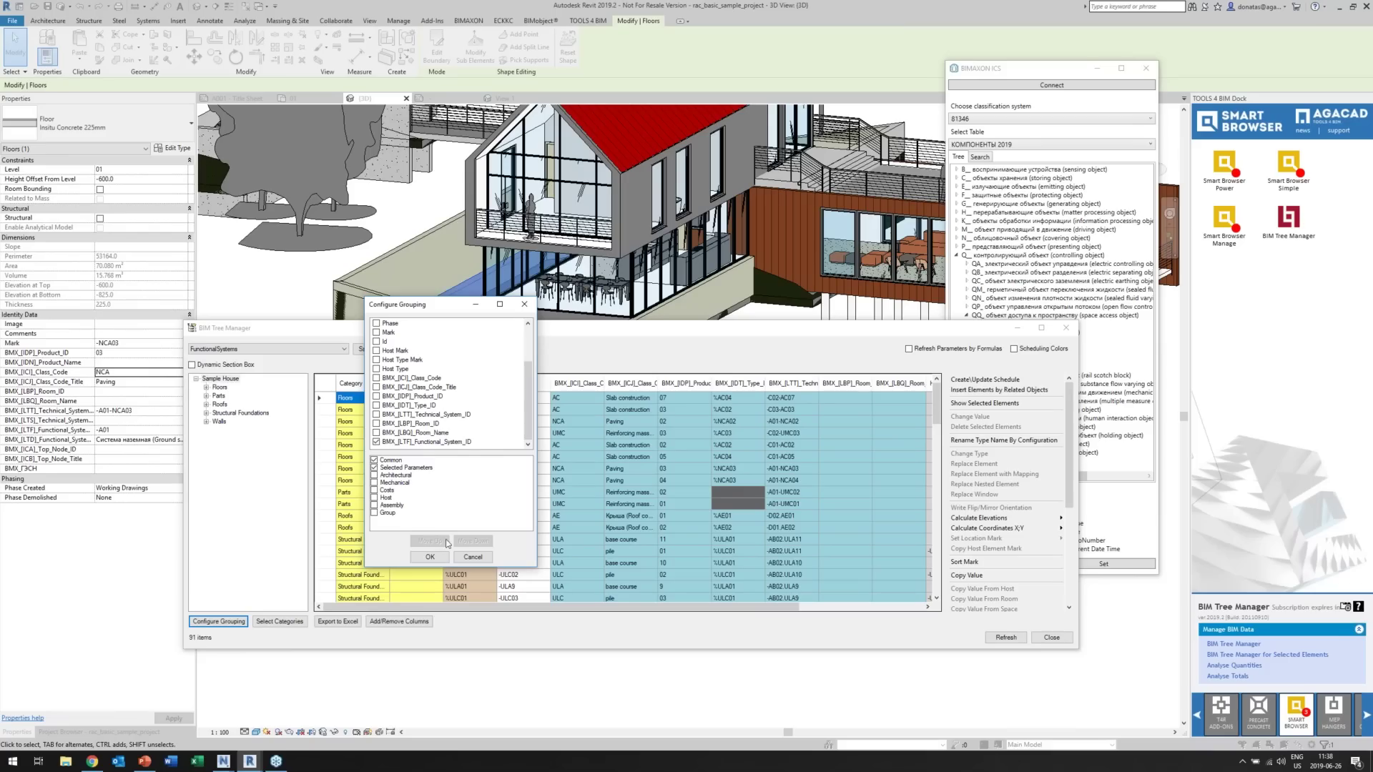
left_click(484, 558)
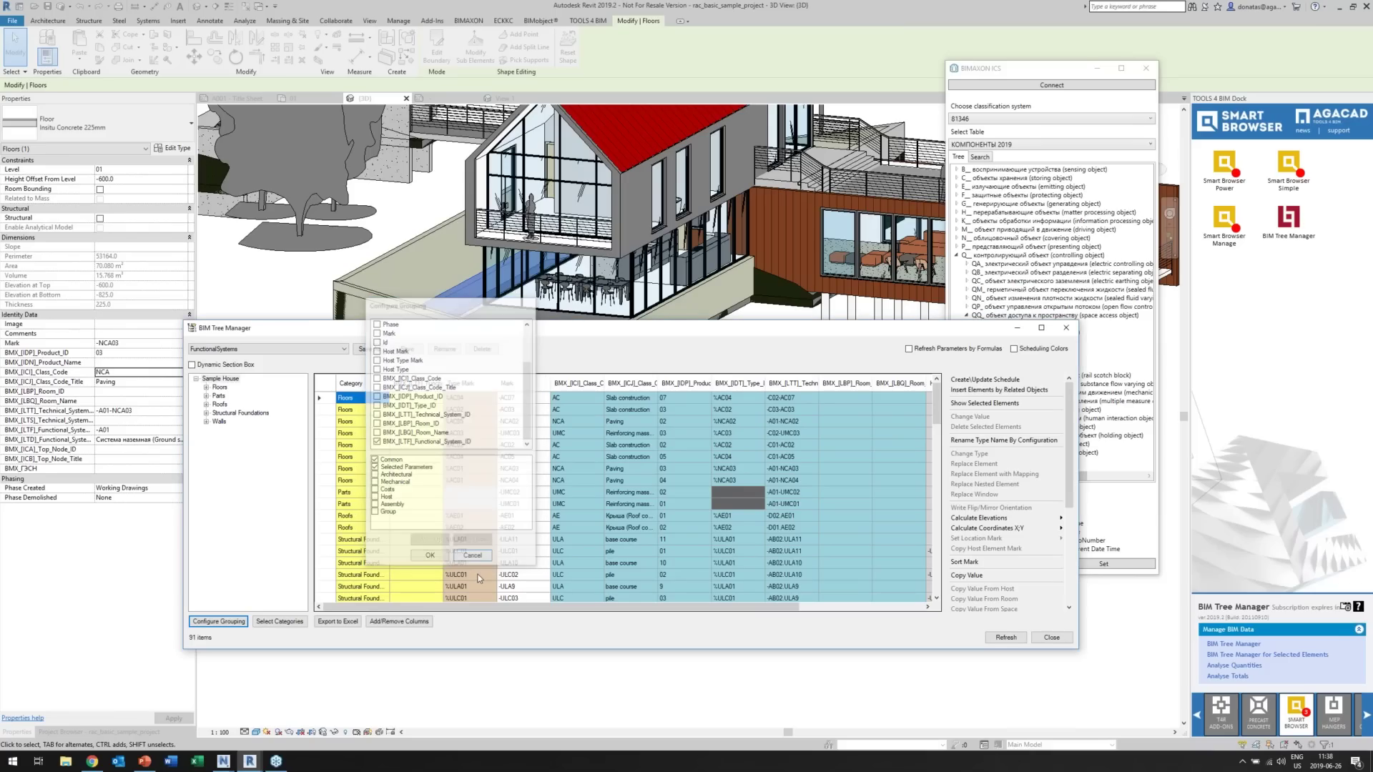
left_click(399, 621)
scroll(420, 313, "down", 1)
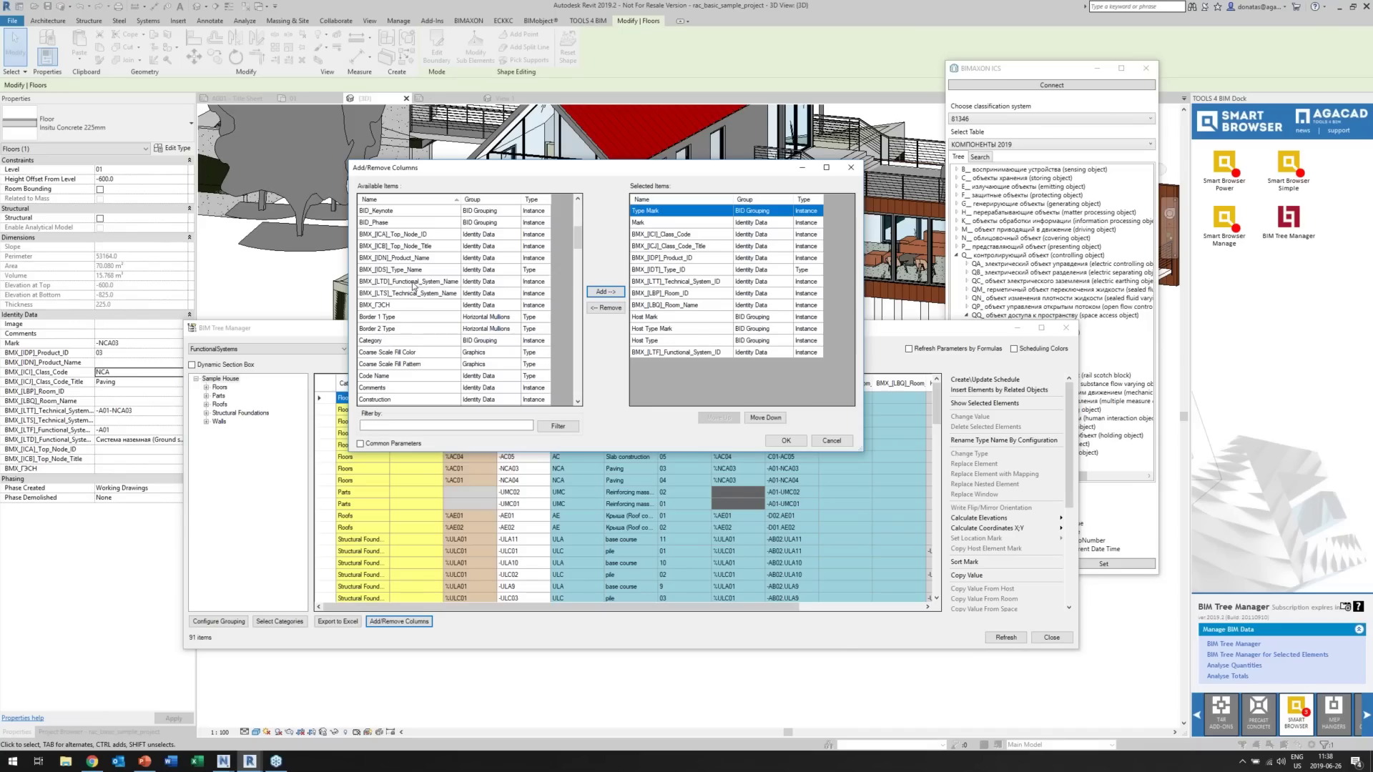
double_click(413, 286)
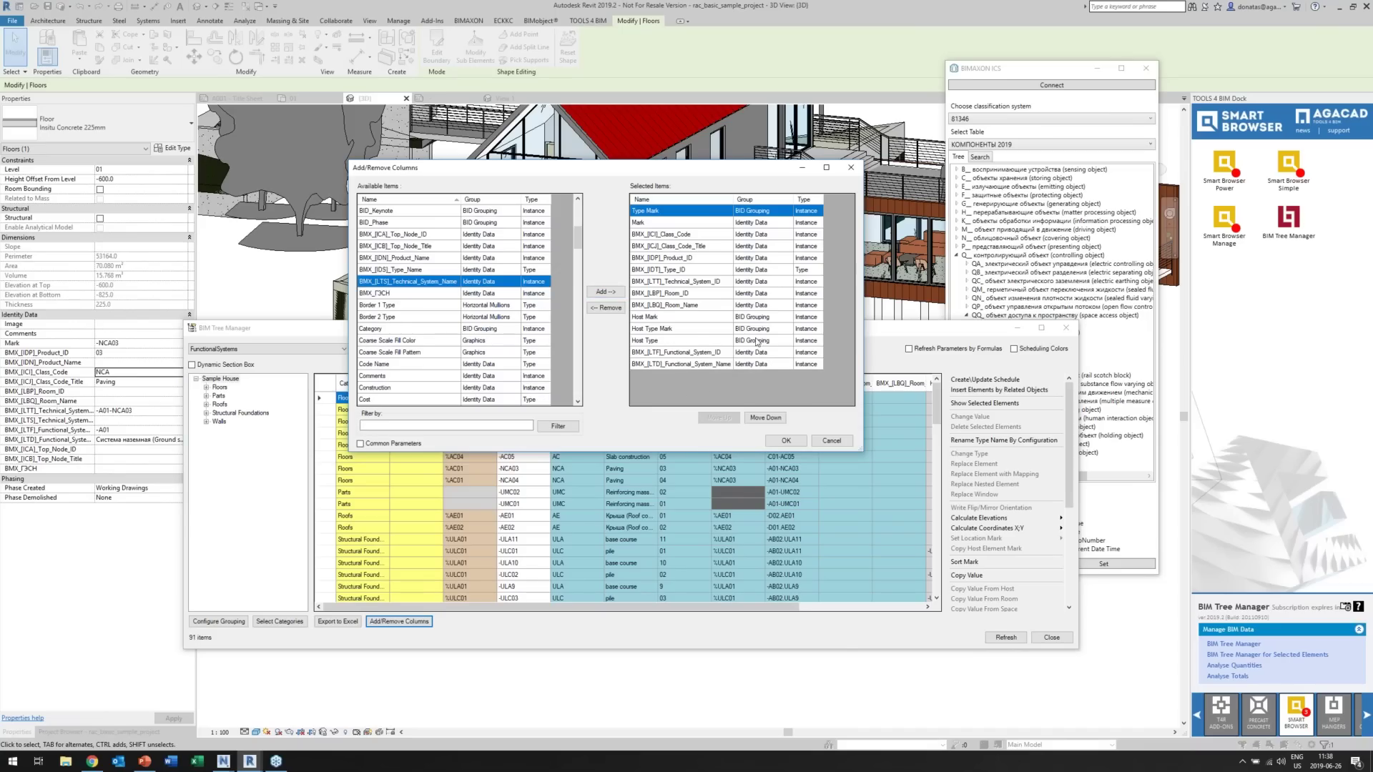
left_click(786, 442)
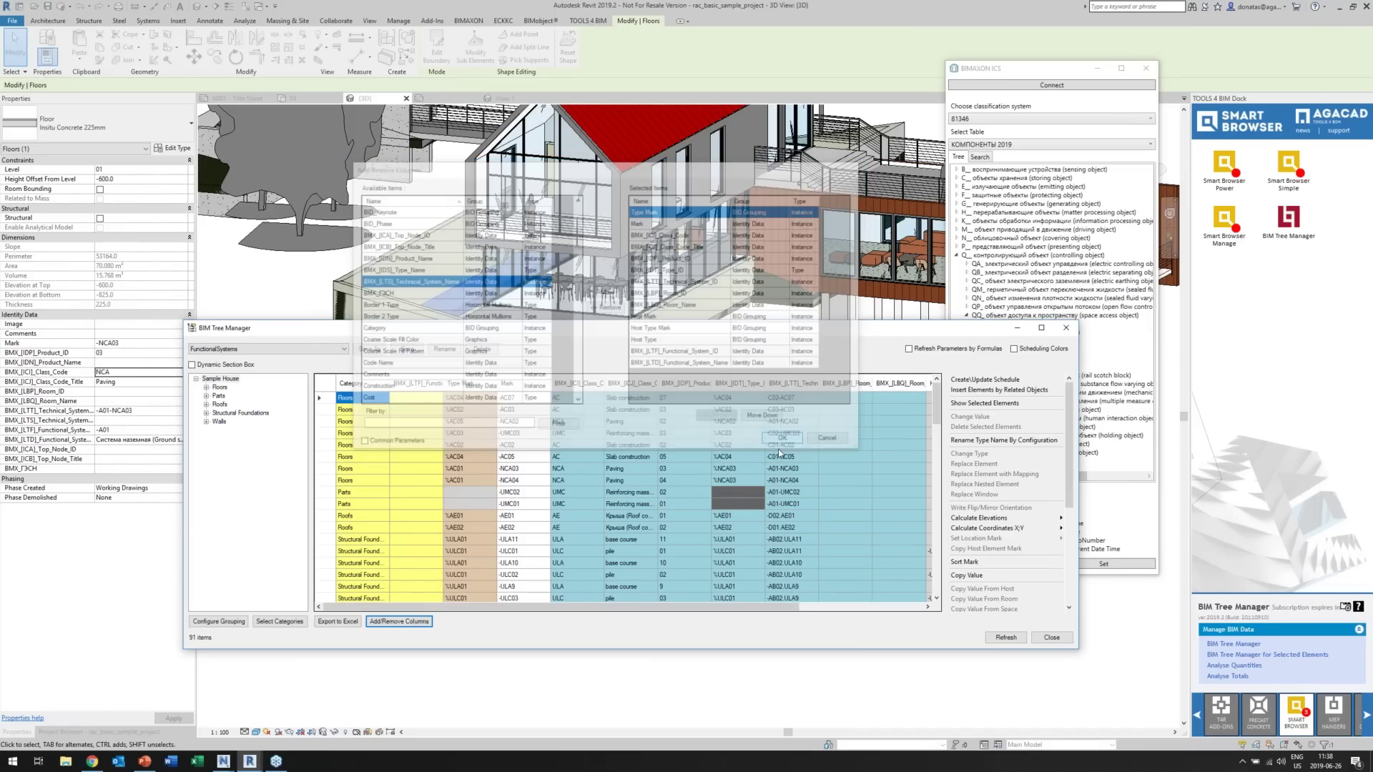
Group the elements by BMX_[LTD]_Functional_System_Name above BMX_[LTF]_Functional_System_ID, remove the Category grouping and widen the tree area.
left_click(219, 624)
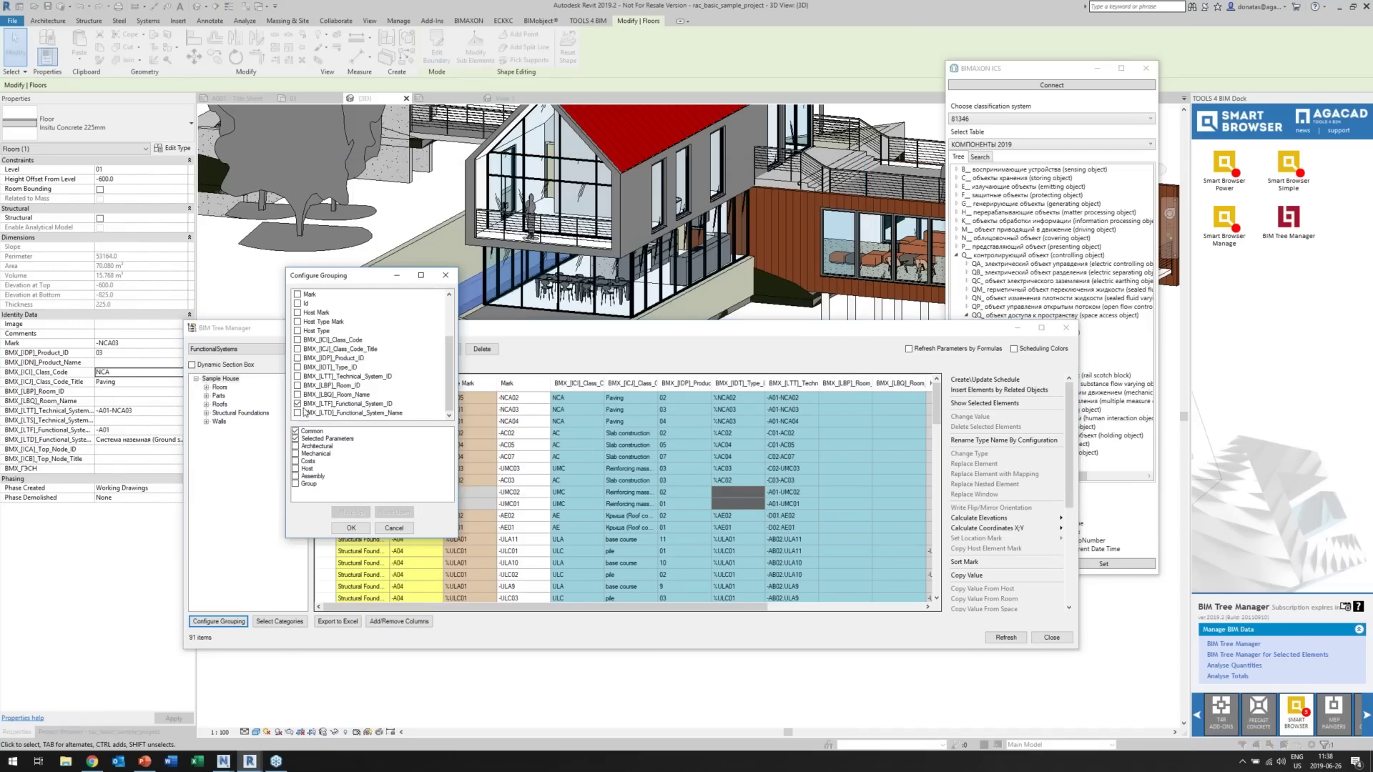
left_click(321, 413)
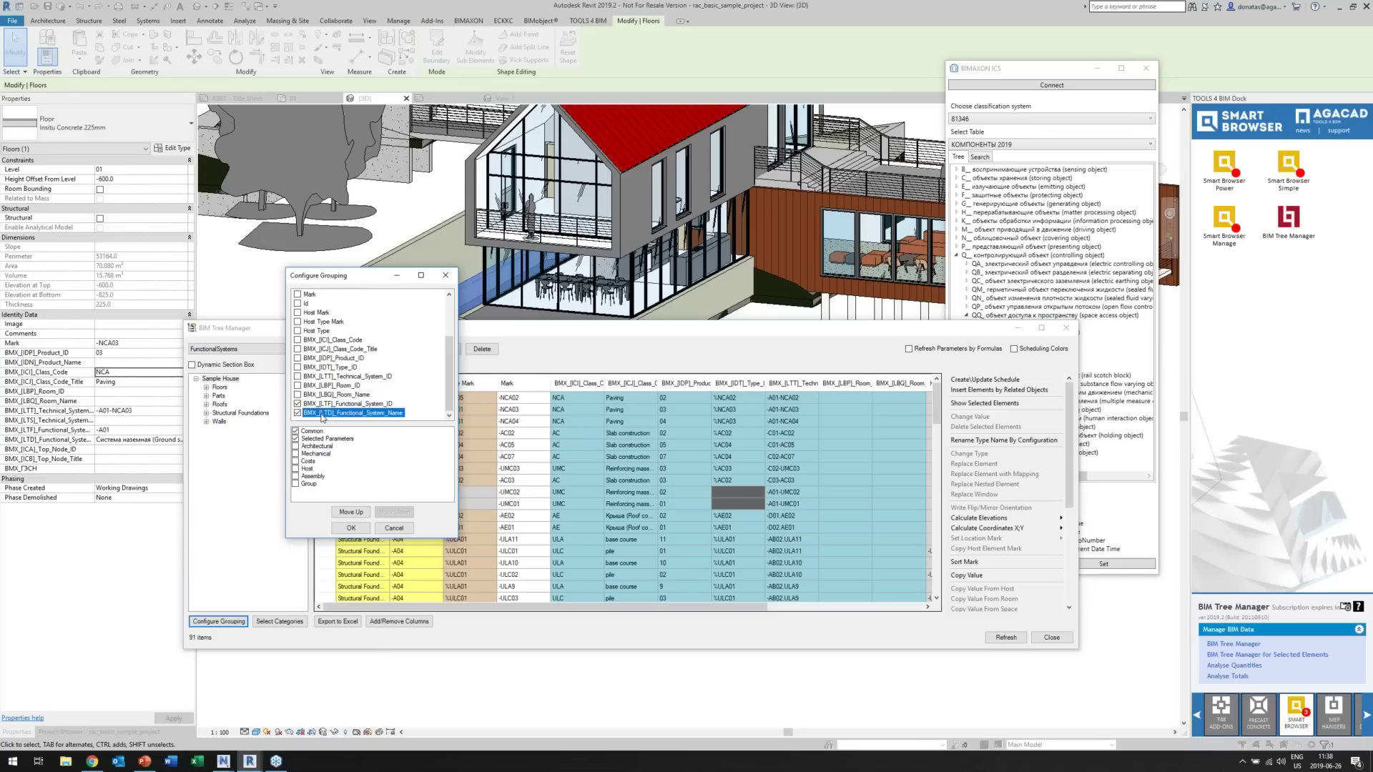
left_click(351, 512)
scroll(310, 376, "up", 3)
left_click(298, 313)
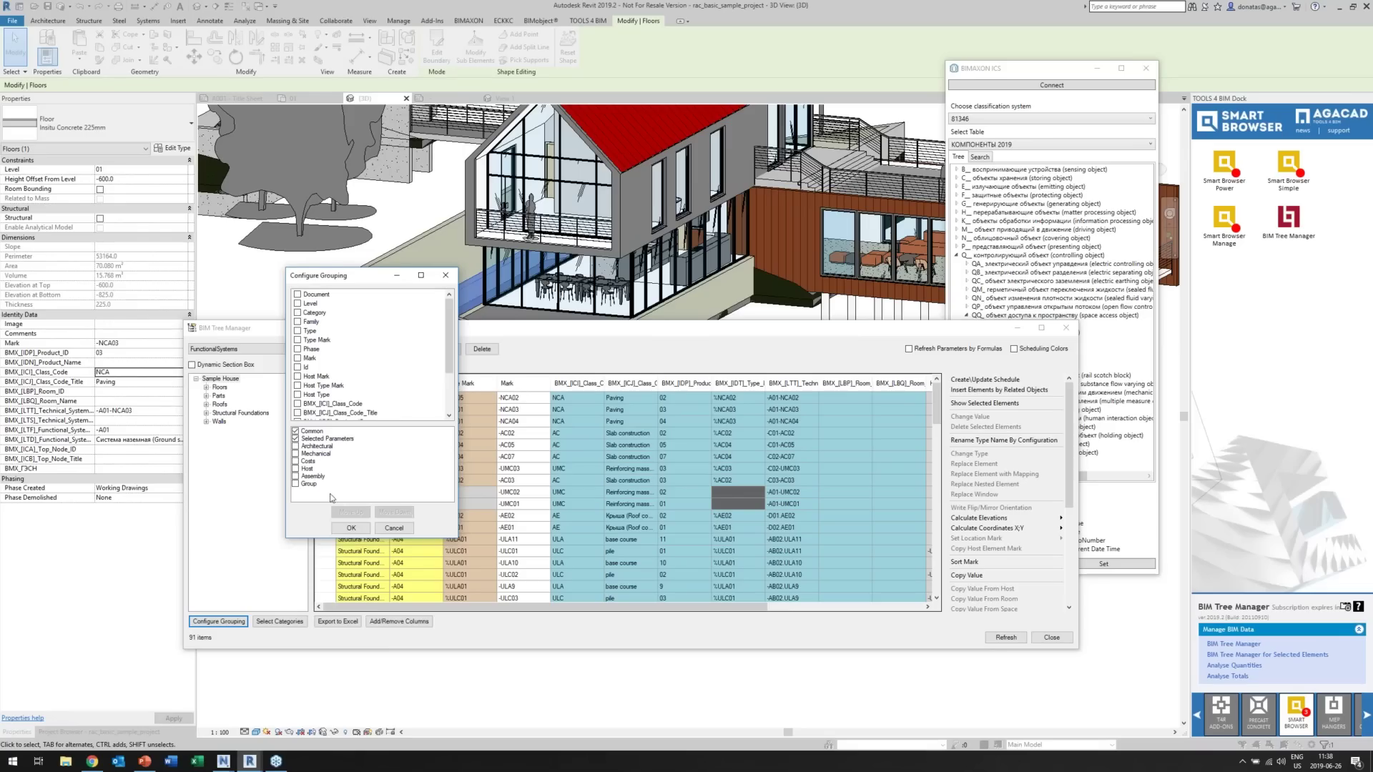
left_click(351, 528)
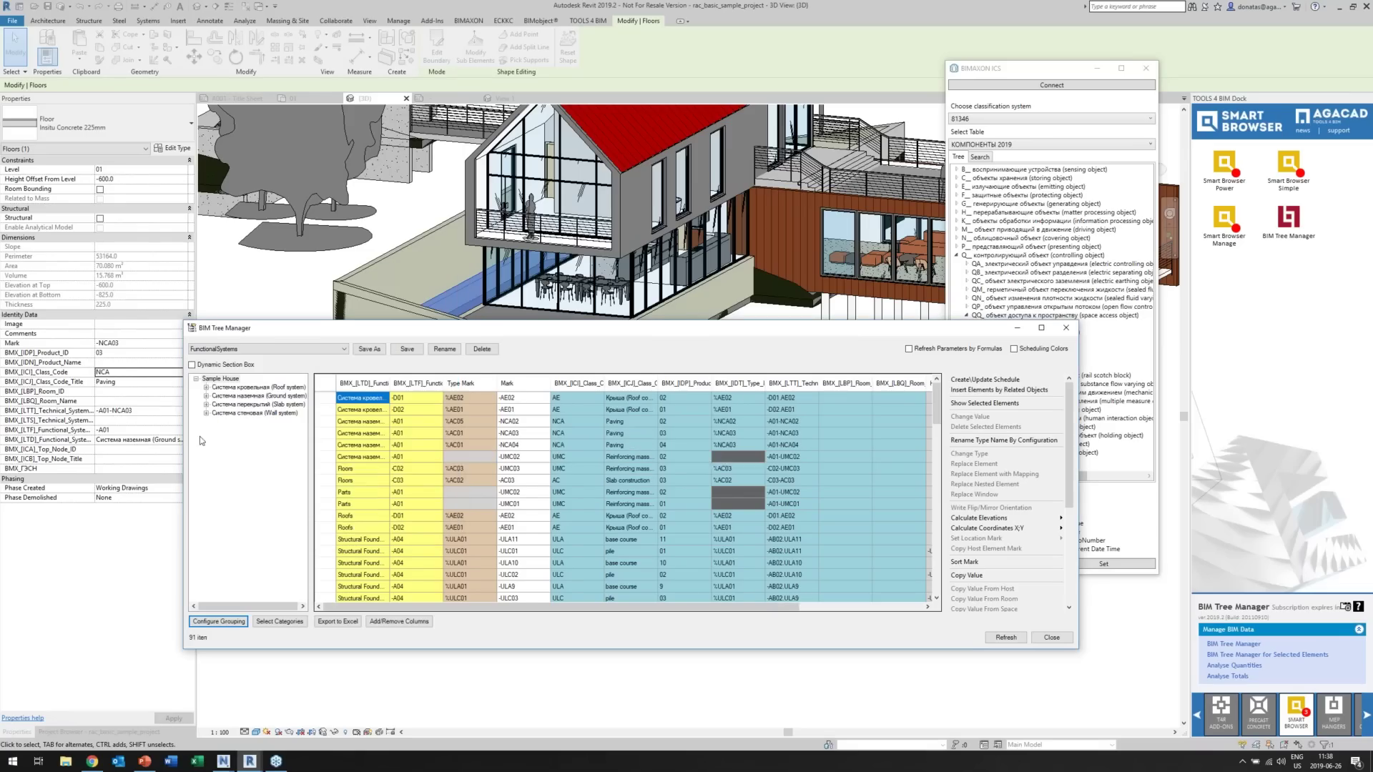
left_click_drag(312, 416, 326, 420)
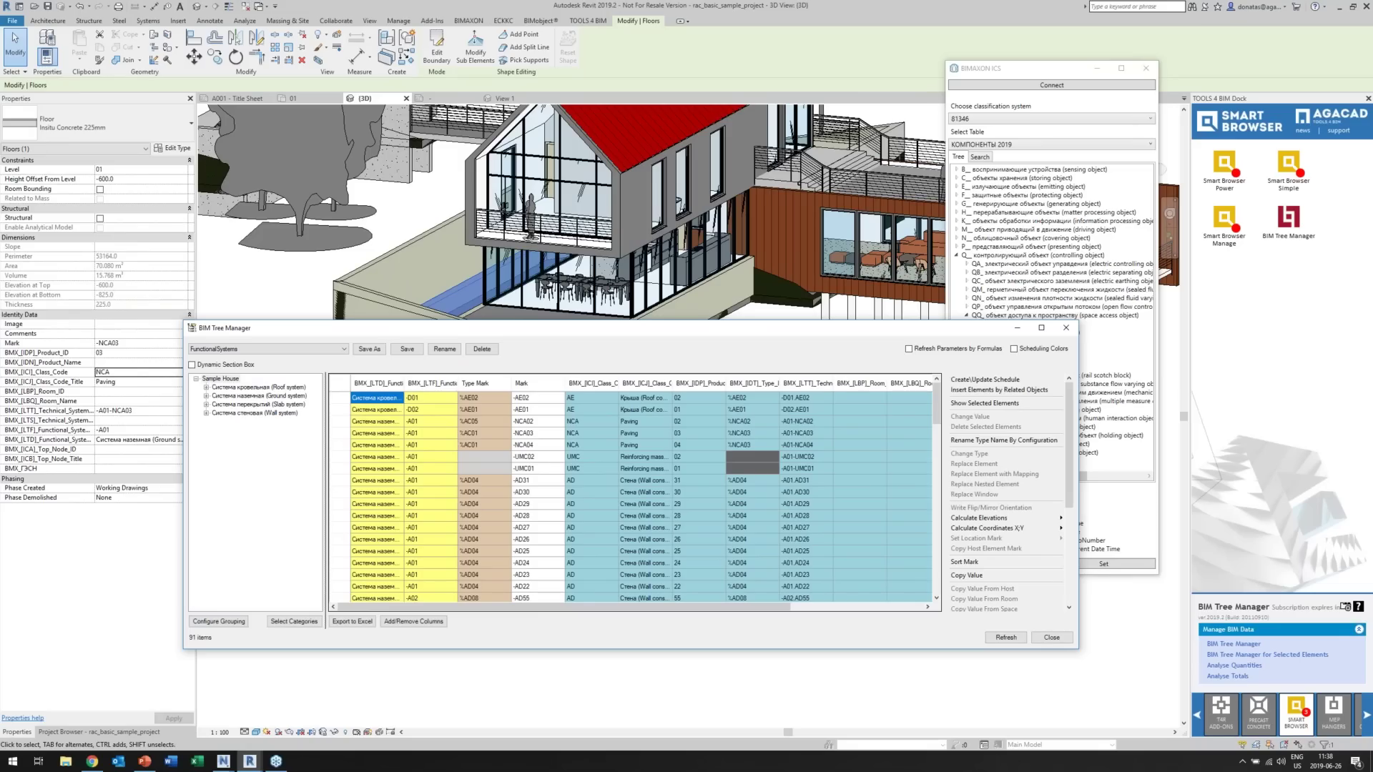
Expand the Wall system group, check class B's details on the BIMAXON website in Chrome, and return to BIM Tree Manager.
left_click(244, 413)
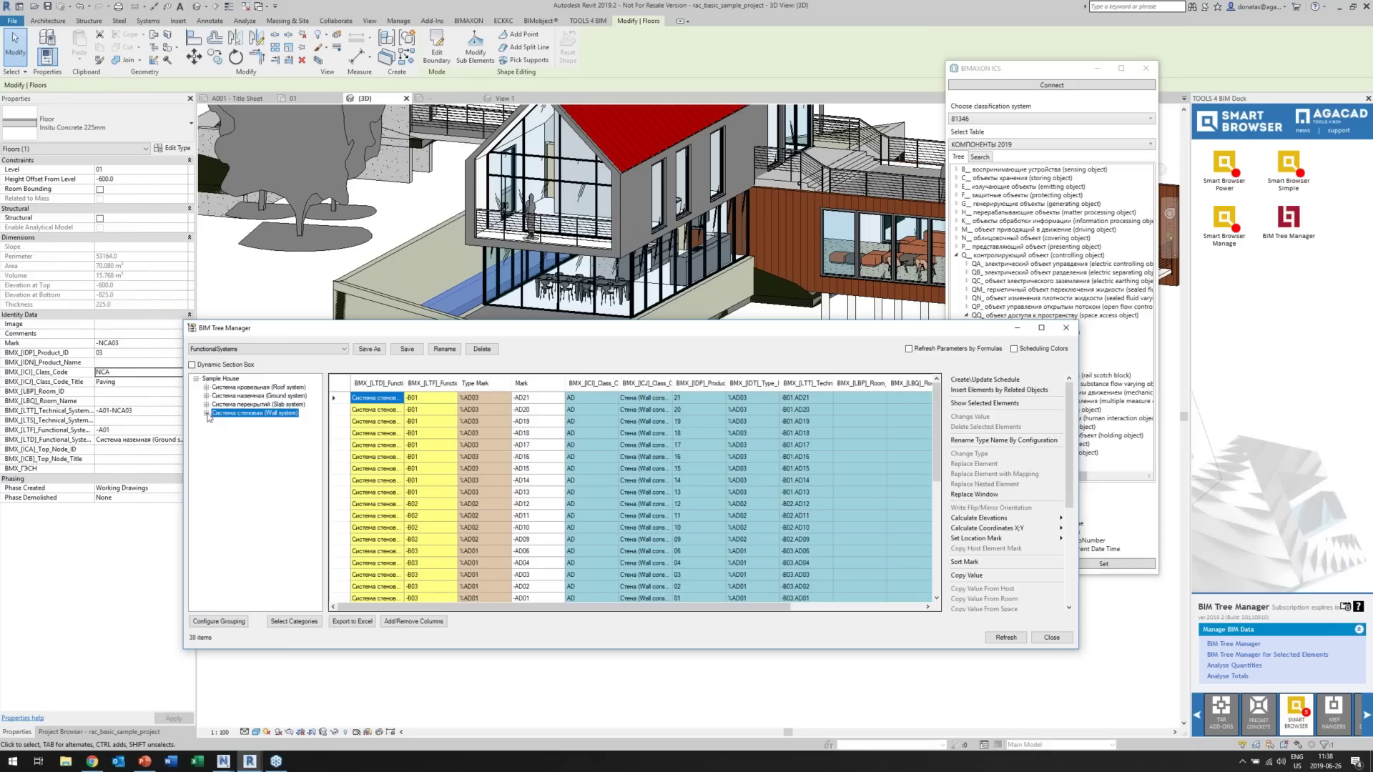
left_click(206, 413)
left_click(91, 761)
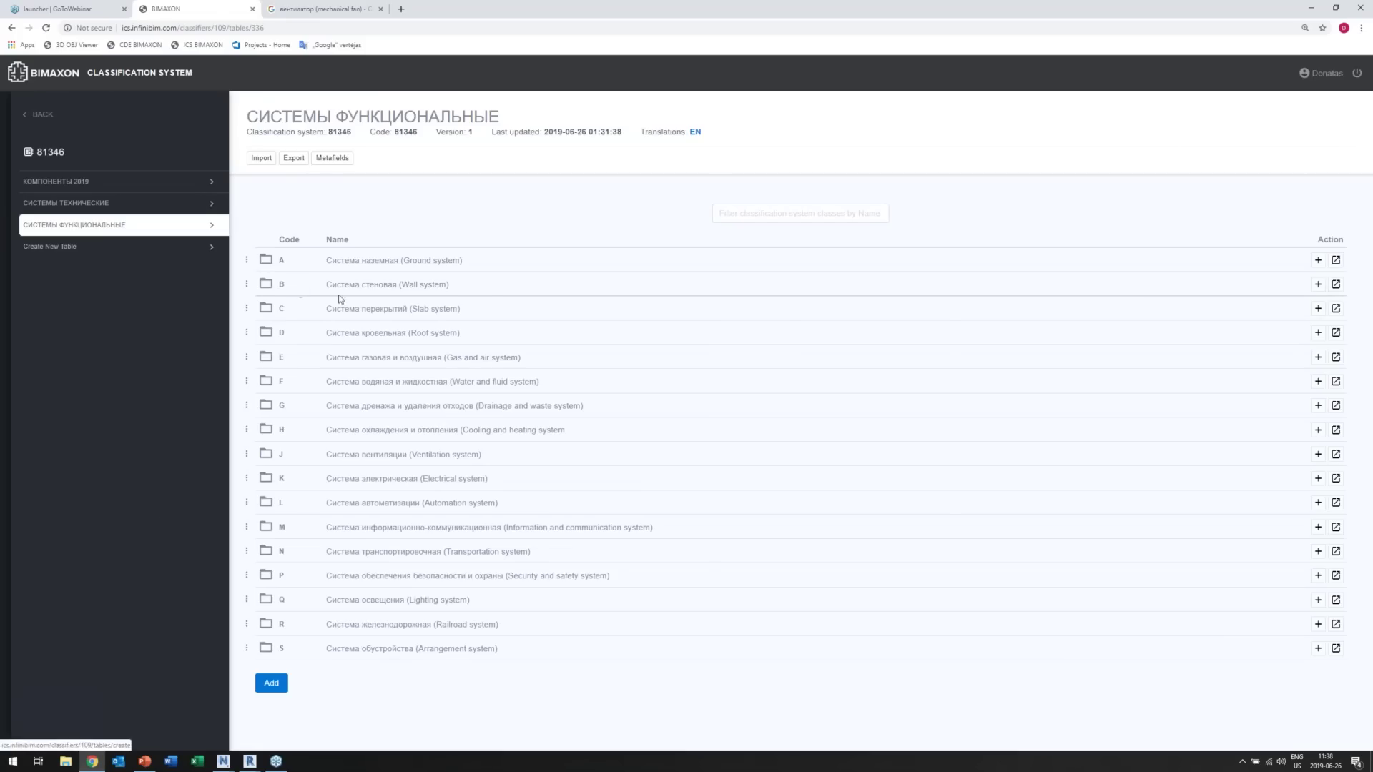
left_click(362, 289)
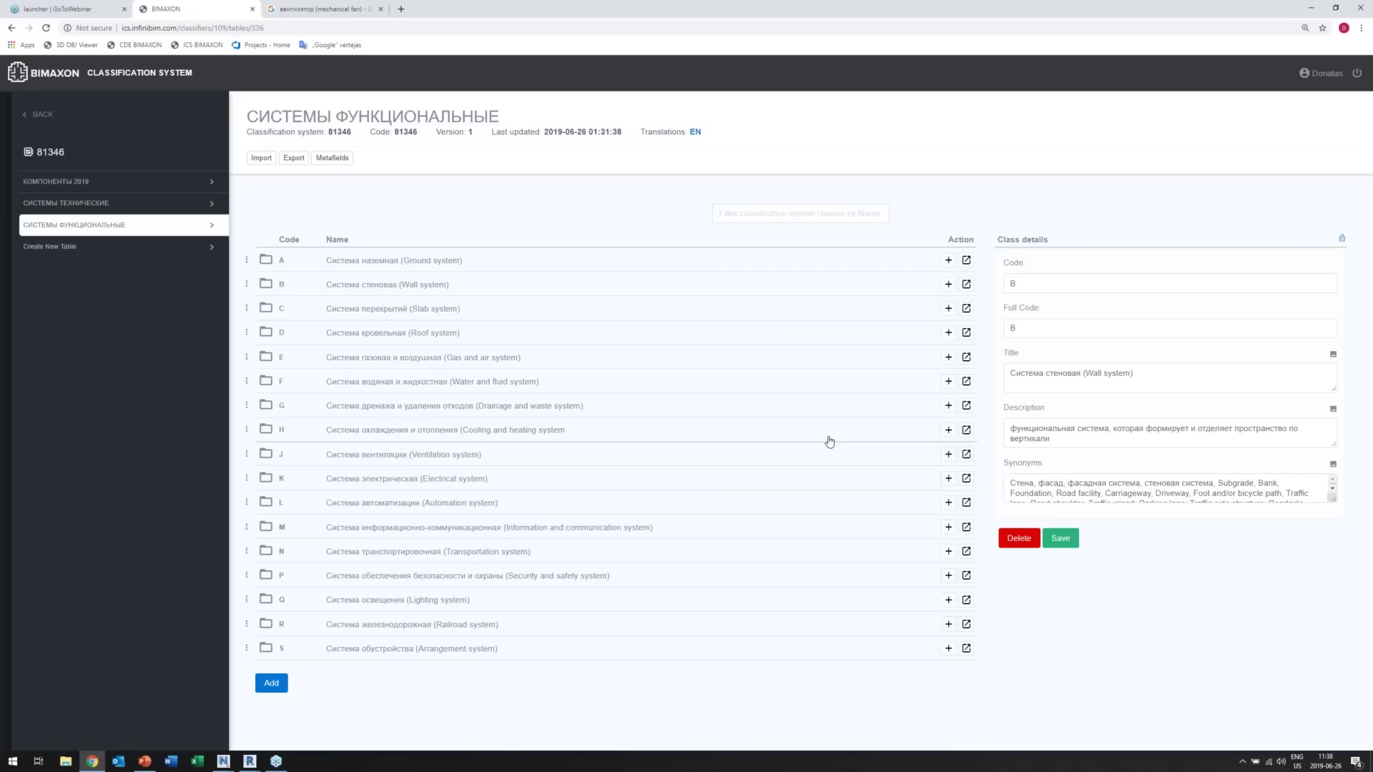
left_click(249, 762)
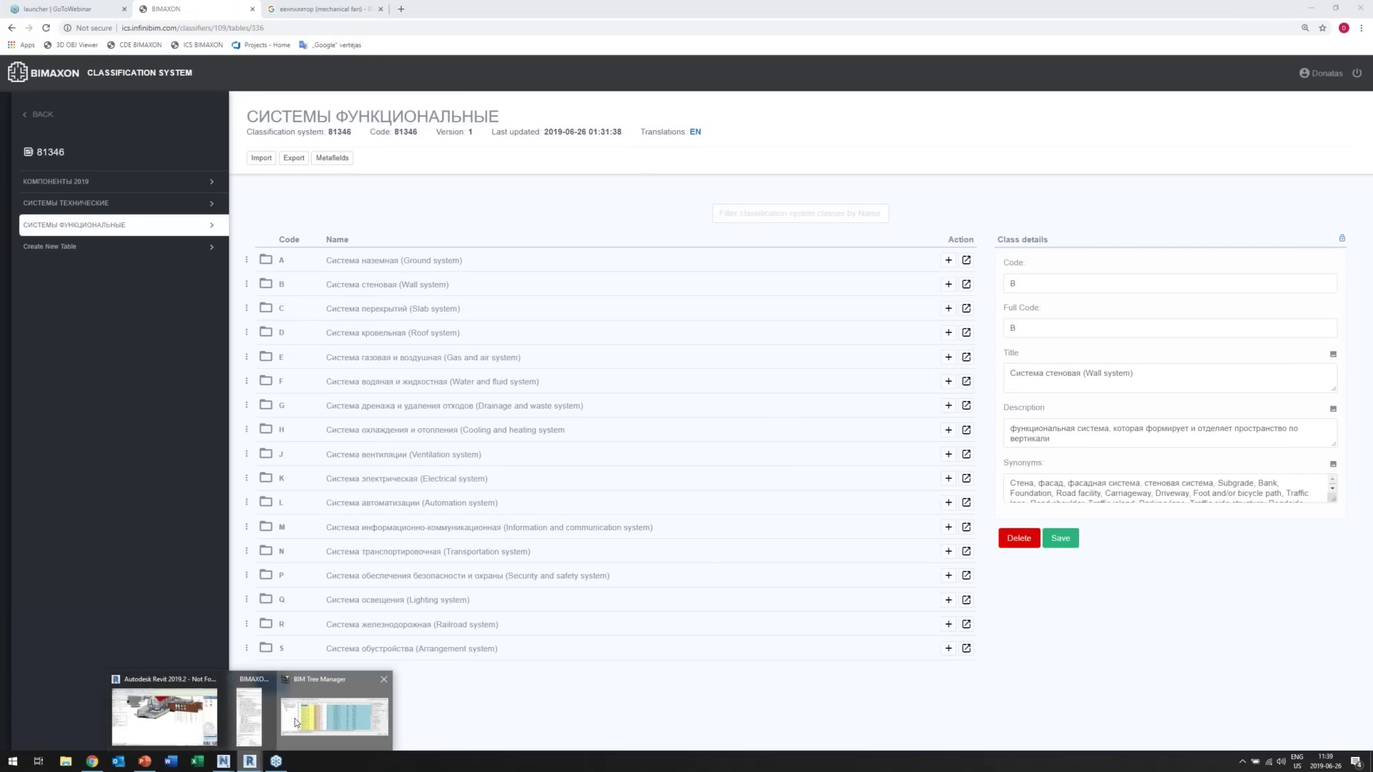
left_click(295, 722)
Select all -B01 wall system elements, isolate them temporarily in the 3D view, and reset the isolation without saving the project.
left_click(229, 422)
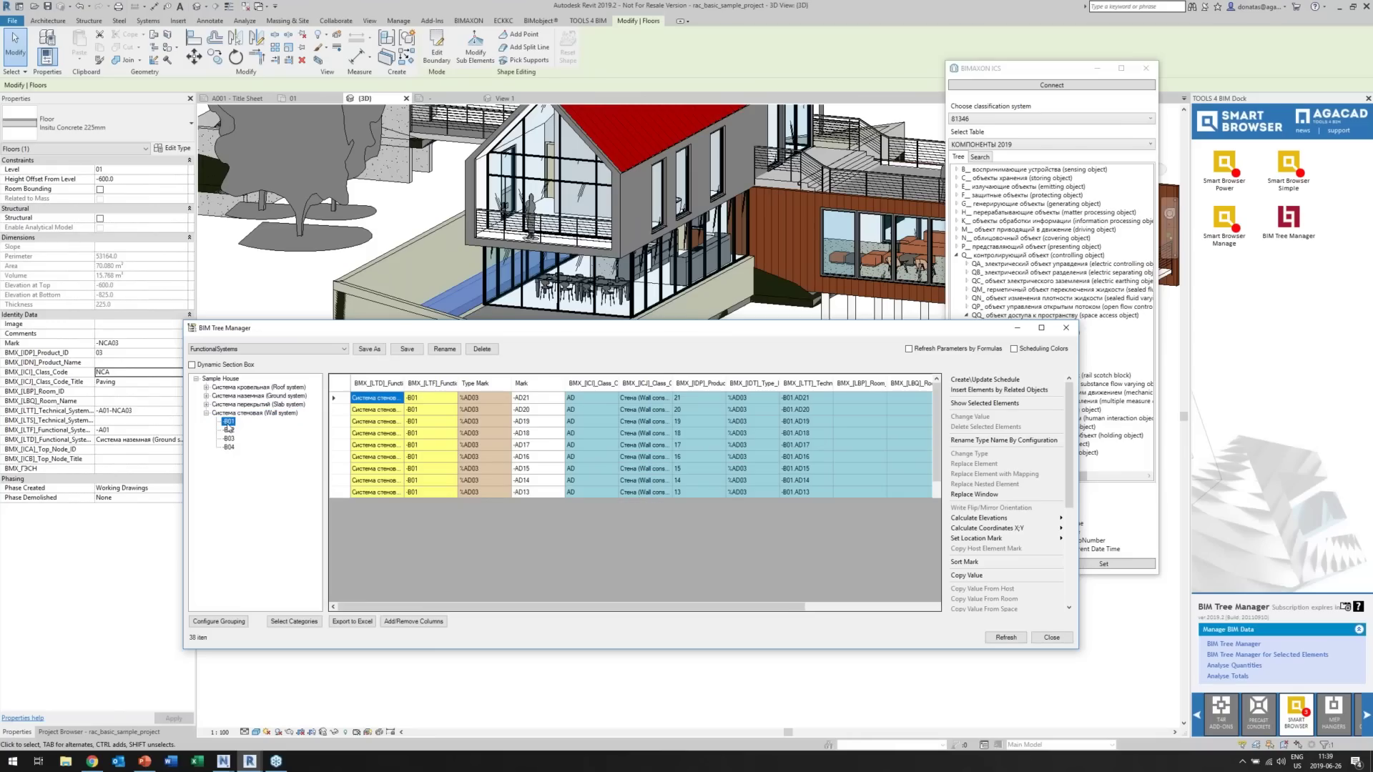
left_click(340, 384)
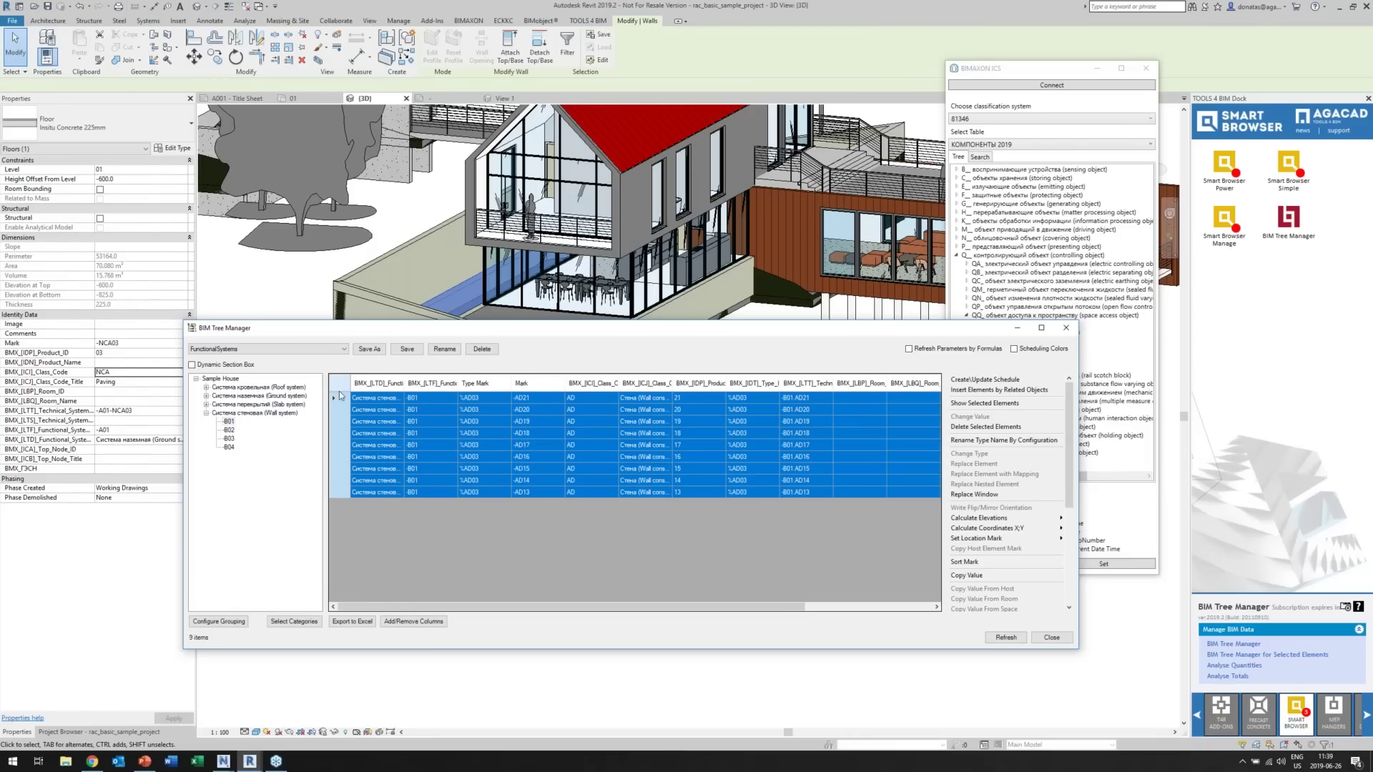
left_click_drag(478, 331, 499, 381)
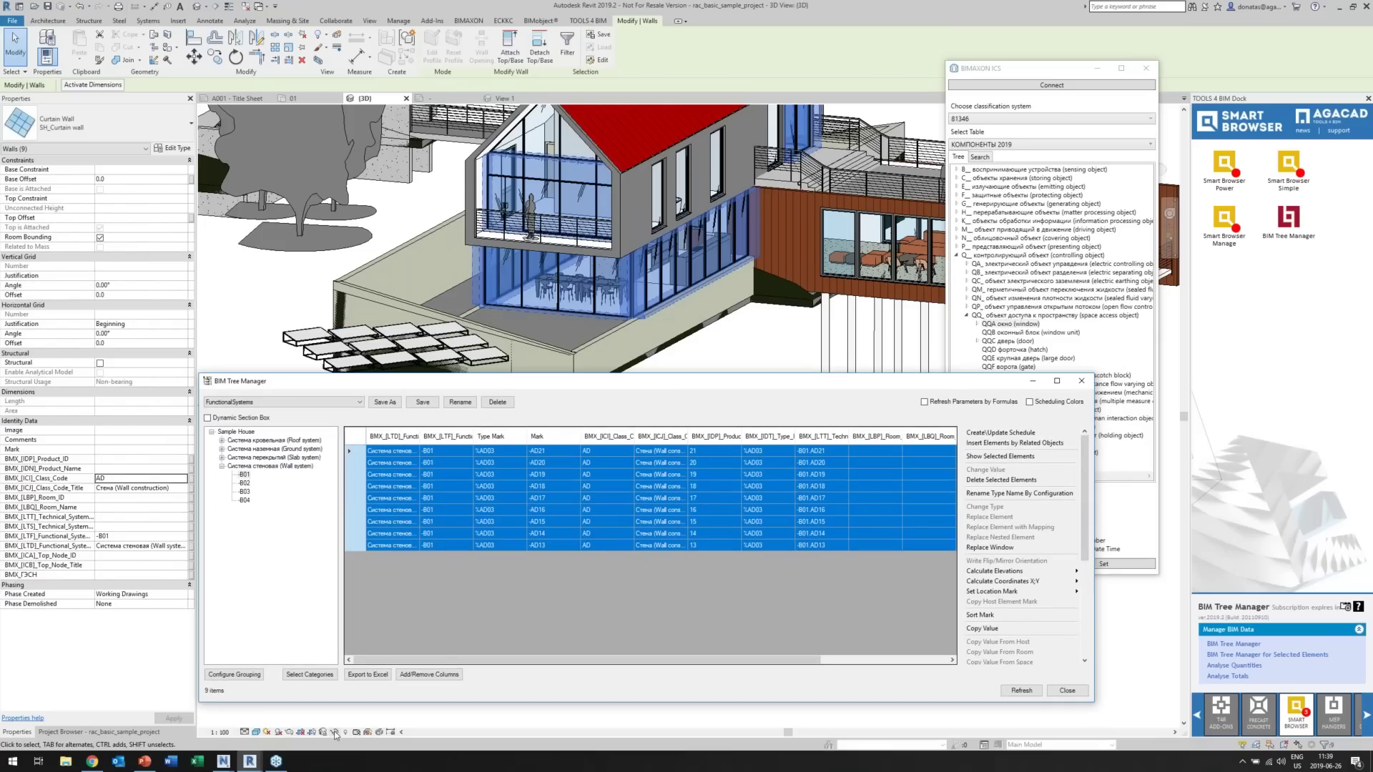
left_click(335, 732)
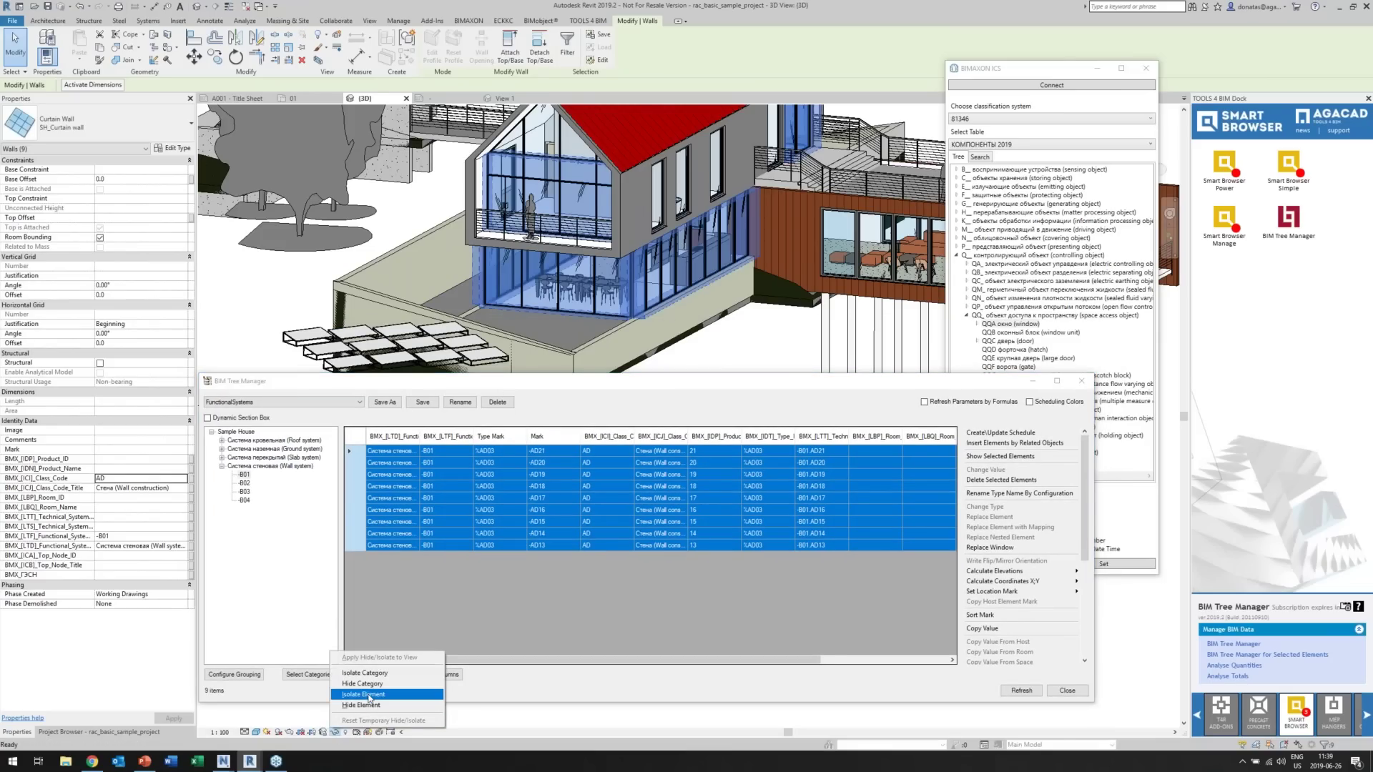
left_click(370, 695)
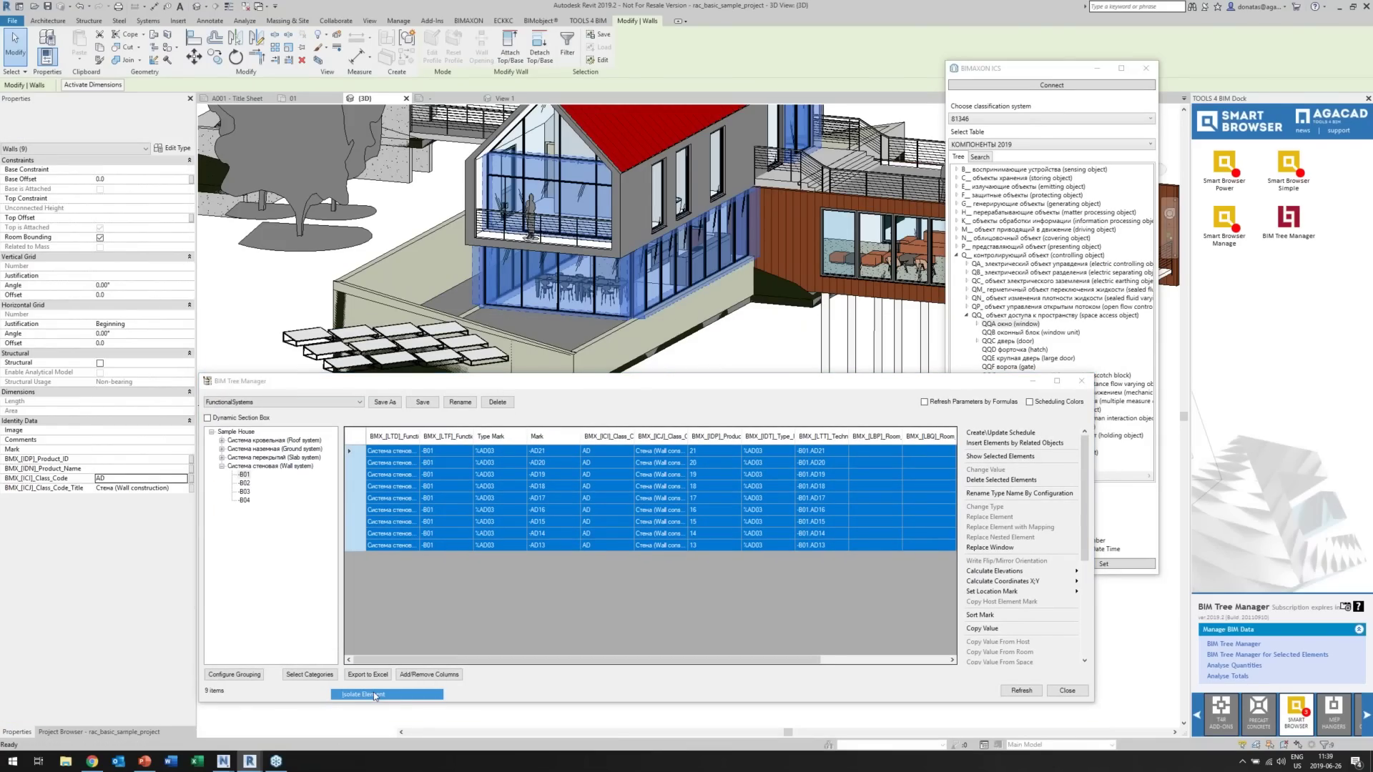
left_click(337, 733)
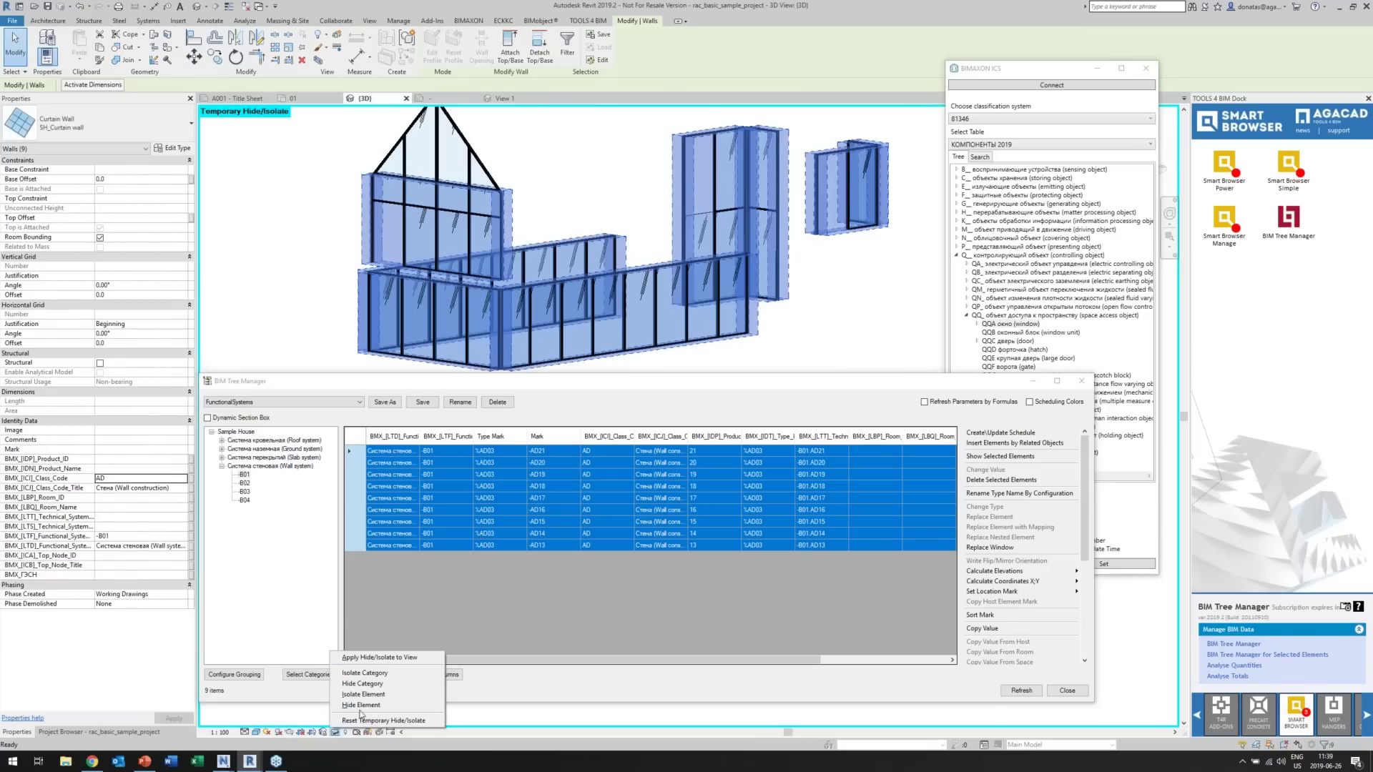
left_click(361, 721)
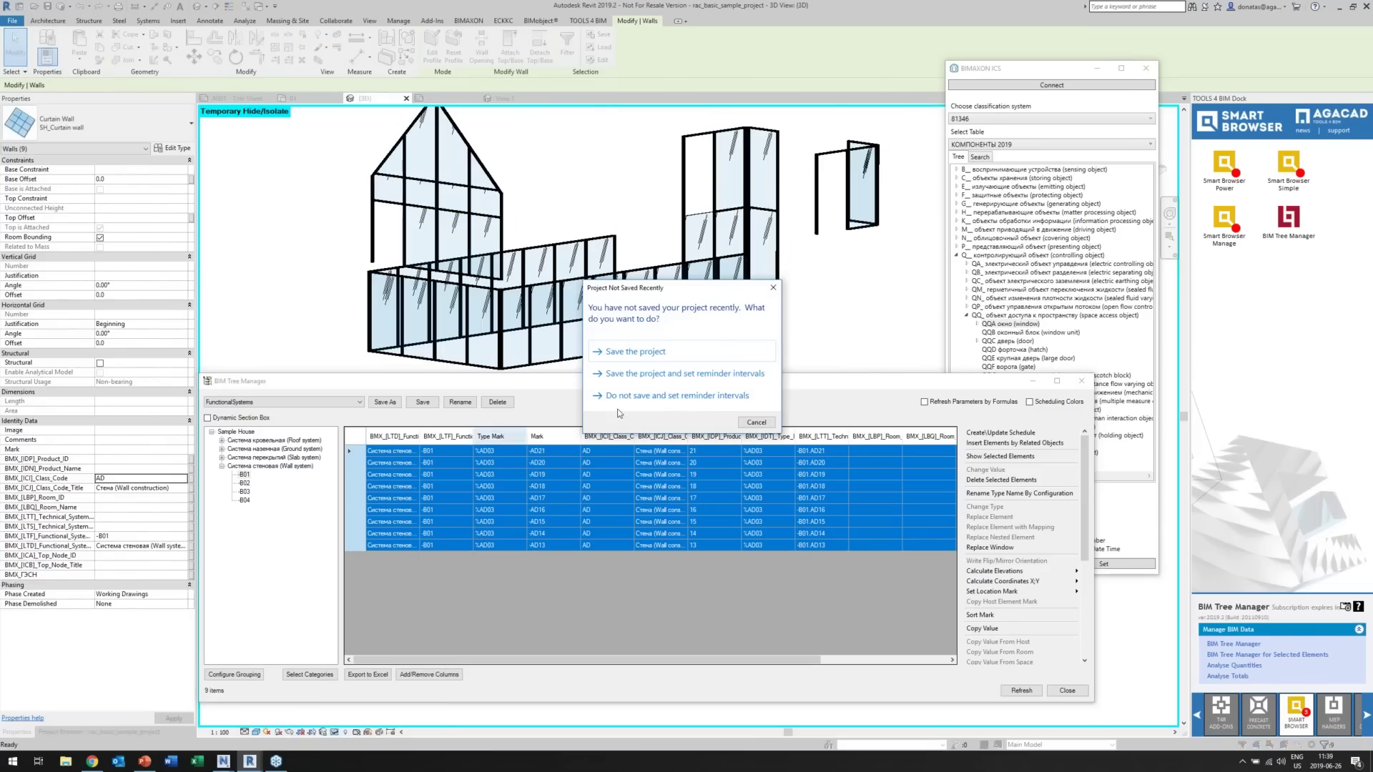
left_click(756, 423)
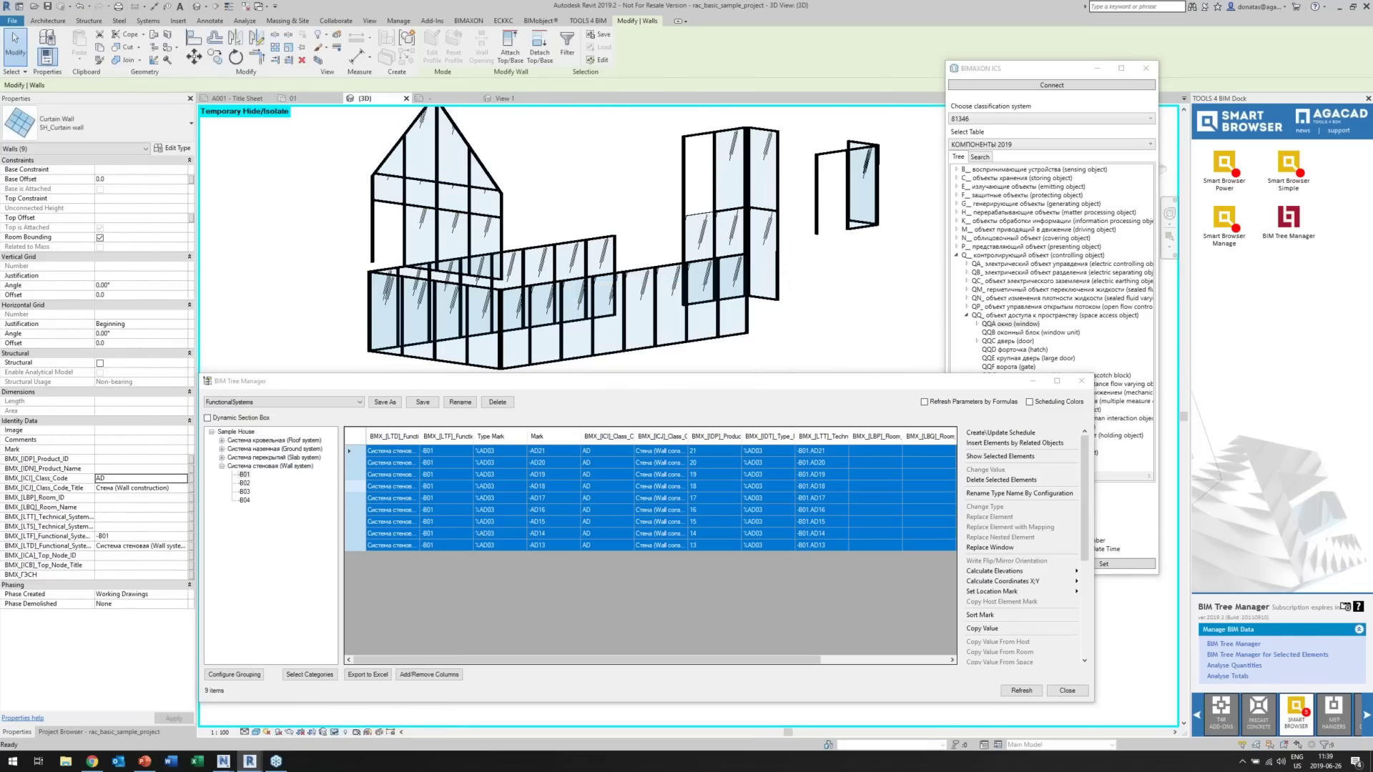
Select all -B04 wall system elements, inspect them isolated in the 3D view, and reset the temporary isolation.
left_click(356, 437)
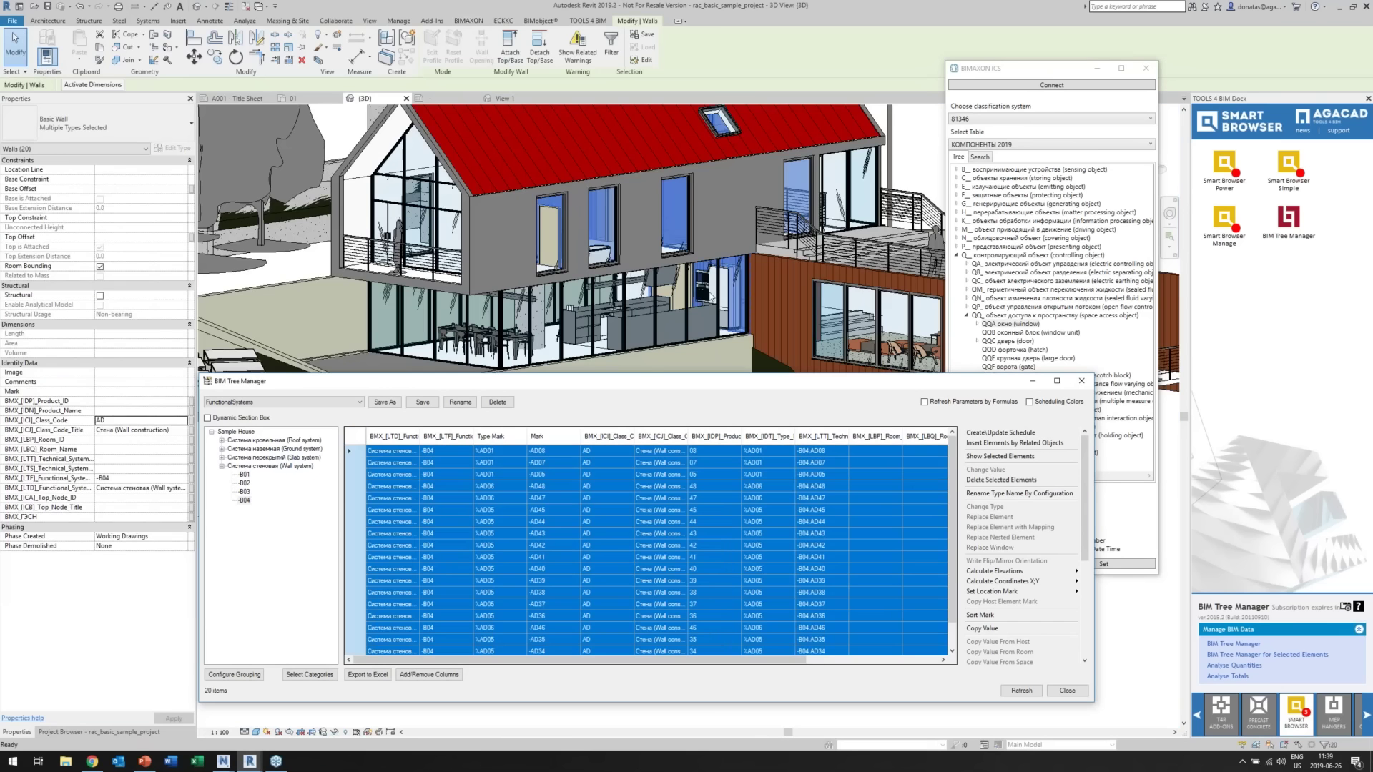
middle_click_drag(529, 300, 905, 330, "shift")
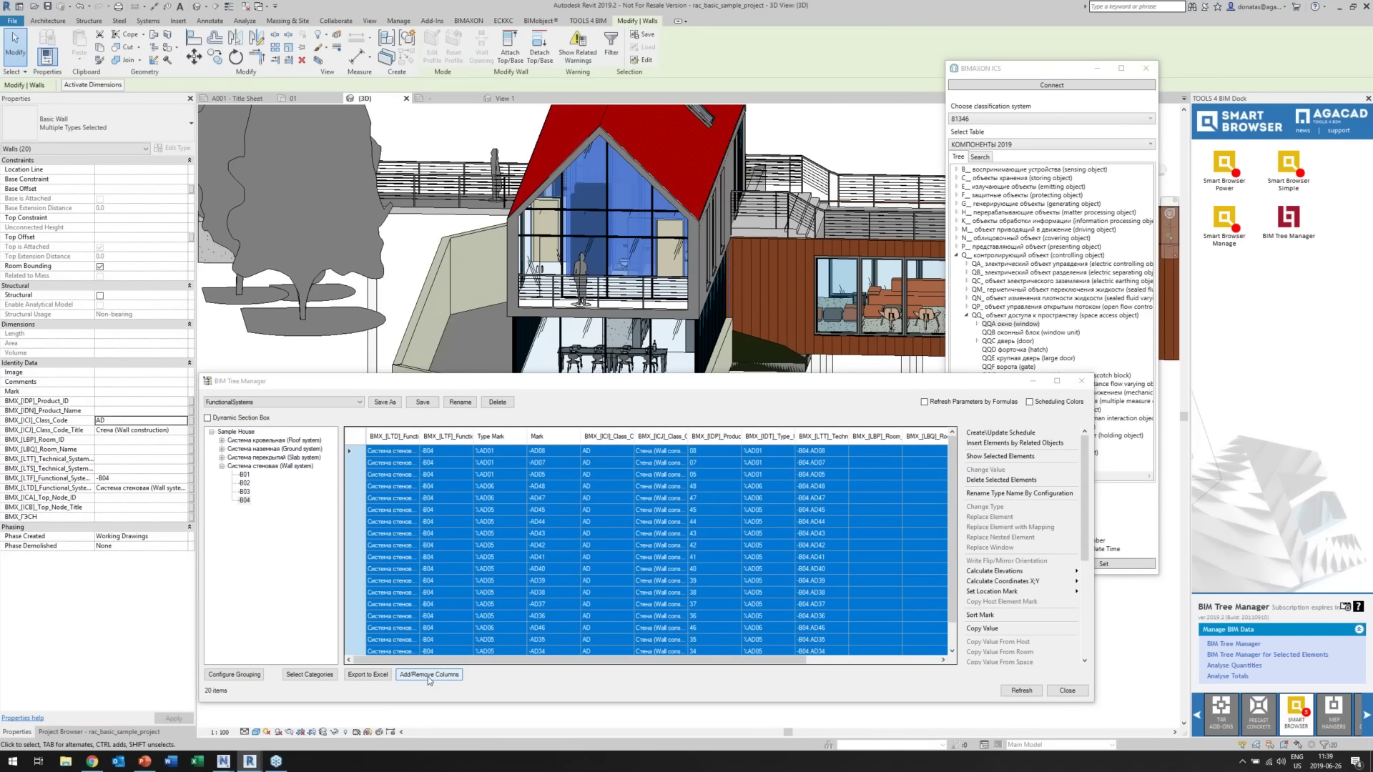
left_click(338, 731)
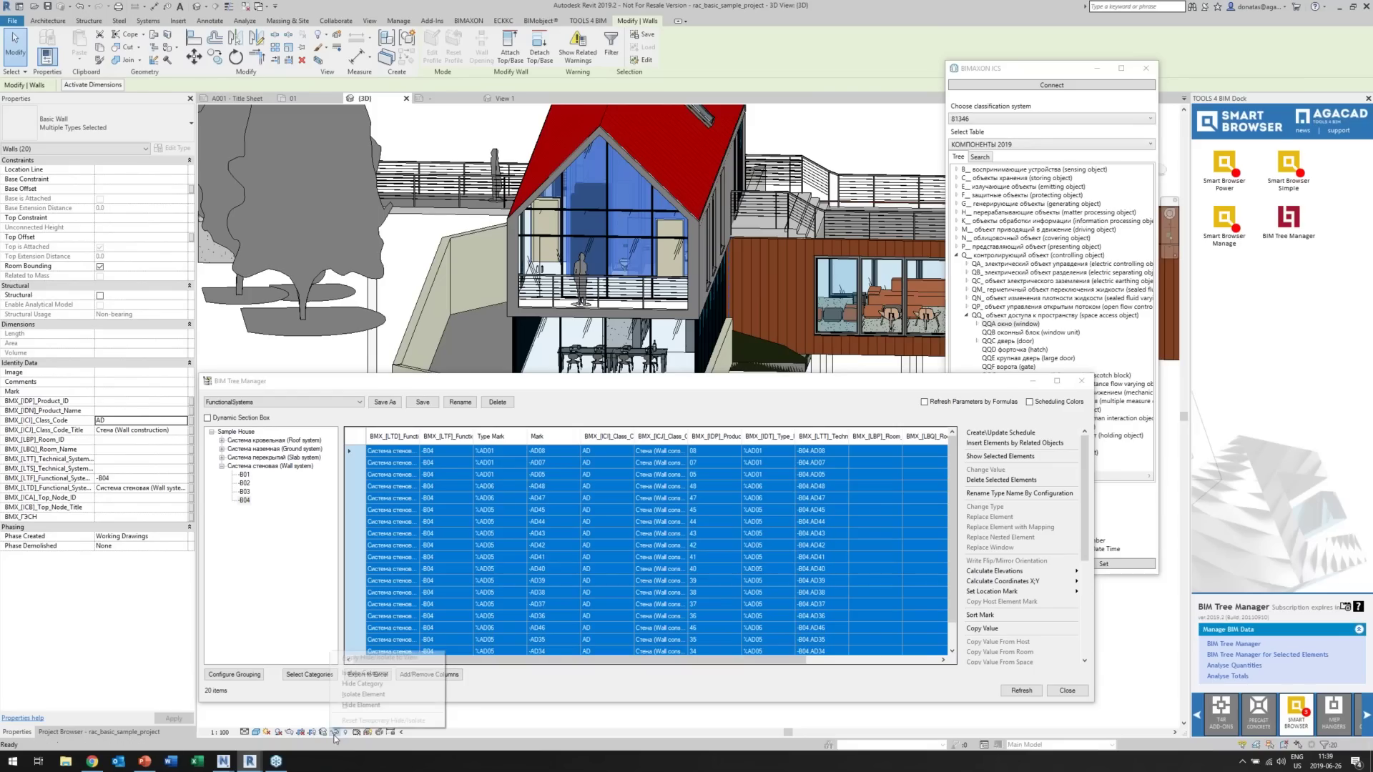
left_click(365, 694)
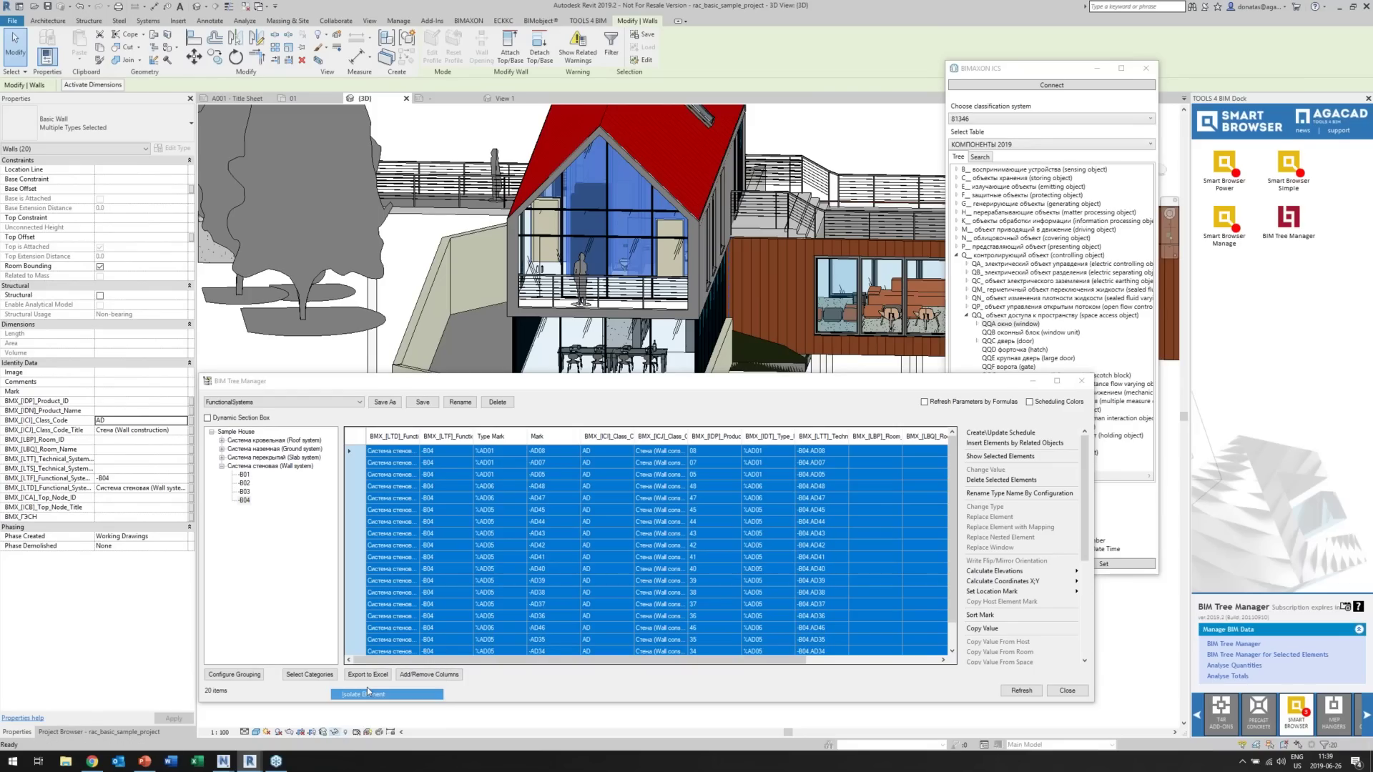
middle_click_drag(826, 298, 444, 293, "shift")
left_click(335, 733)
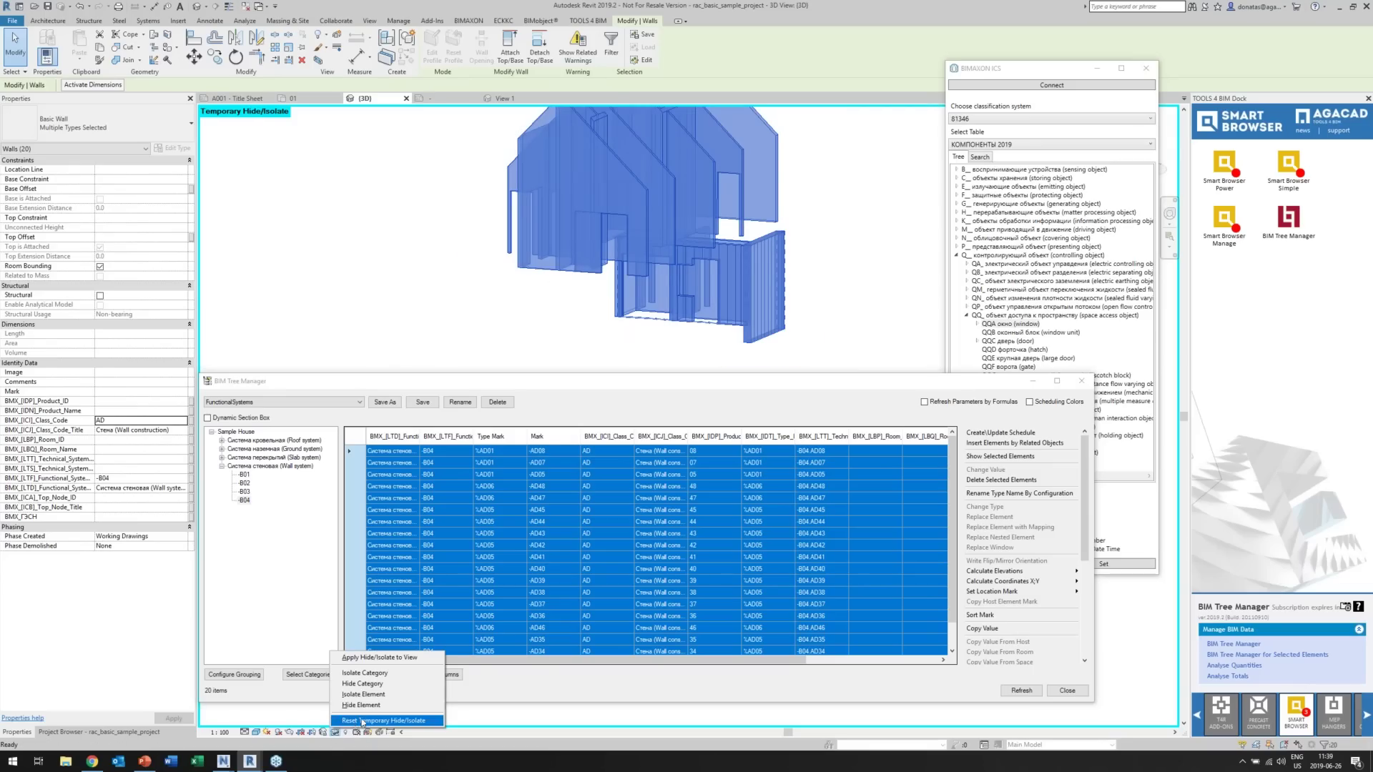
left_click(366, 721)
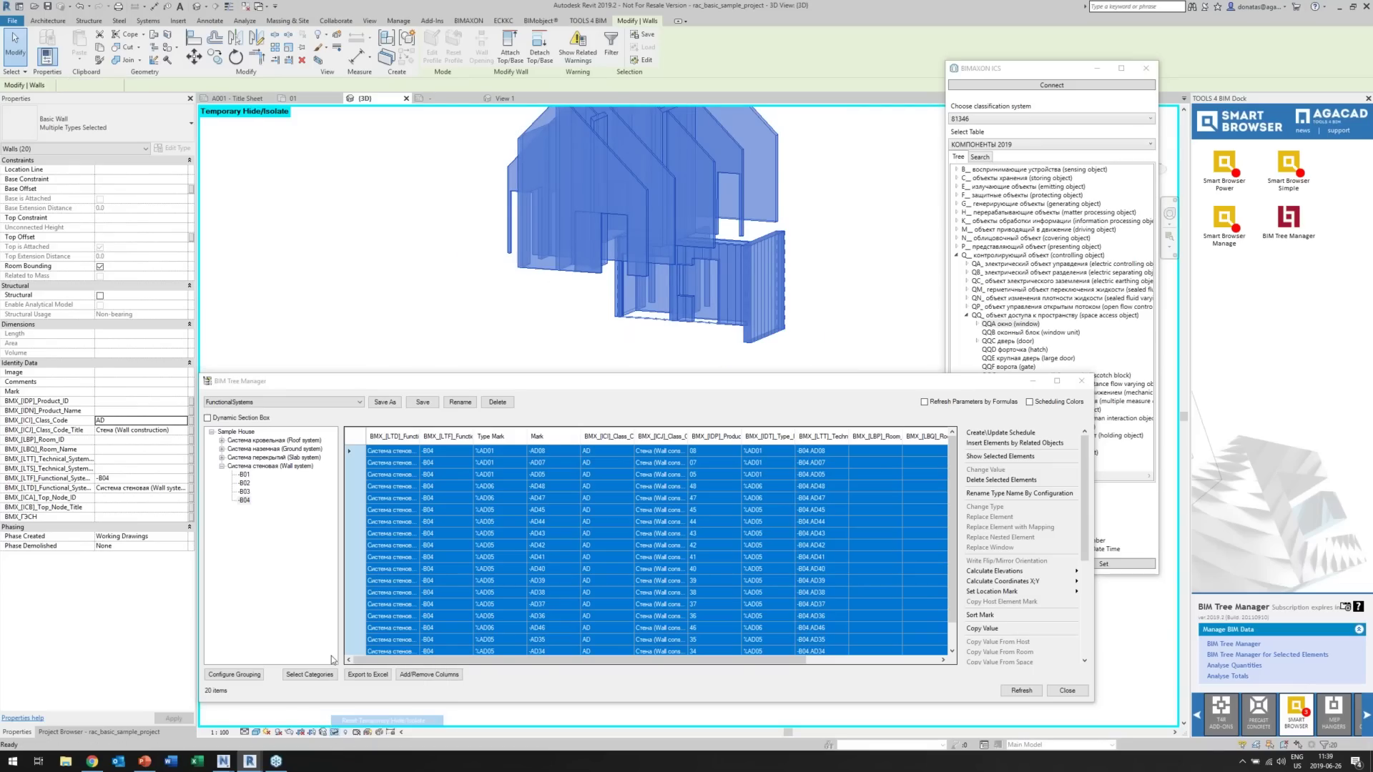
Expand the Ground system group and examine its -A01 elements highlighted in the 3D model.
left_click(247, 449)
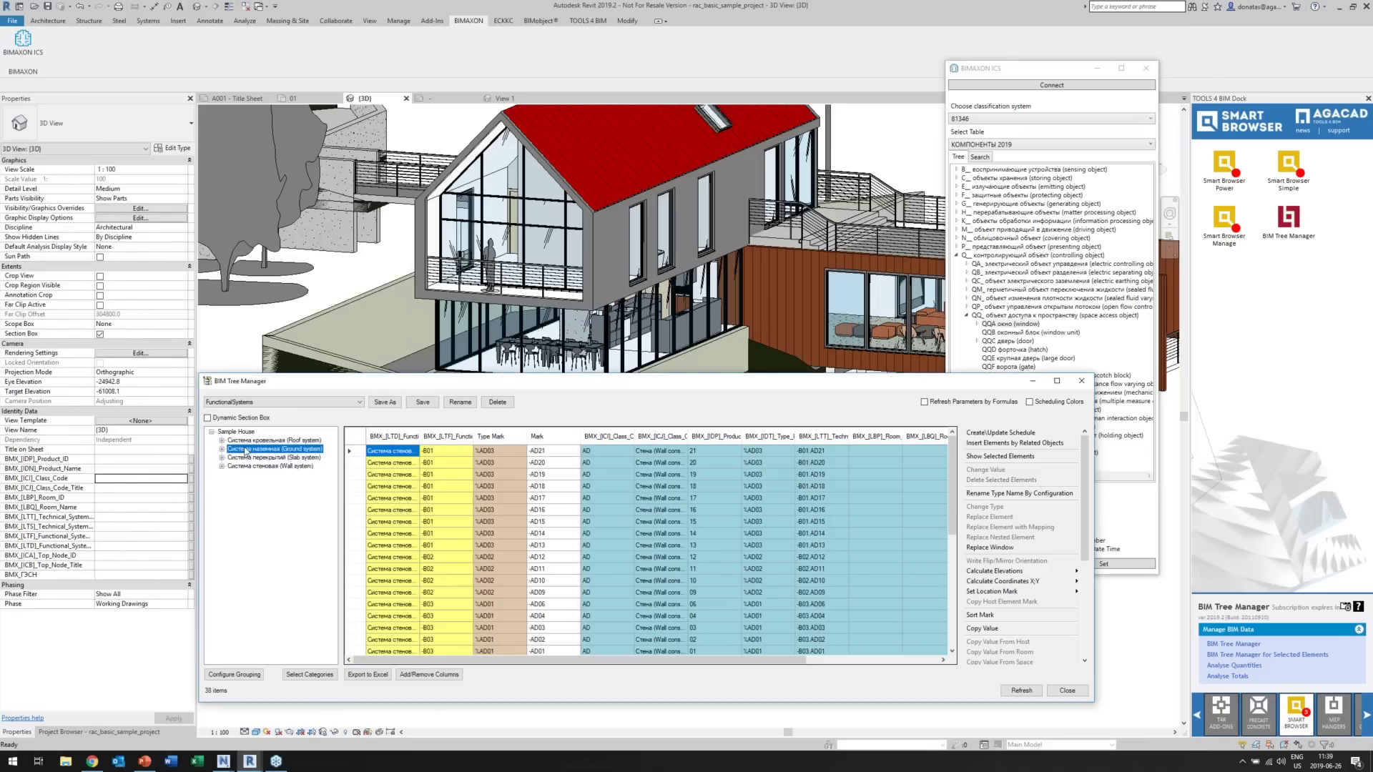
left_click(222, 449)
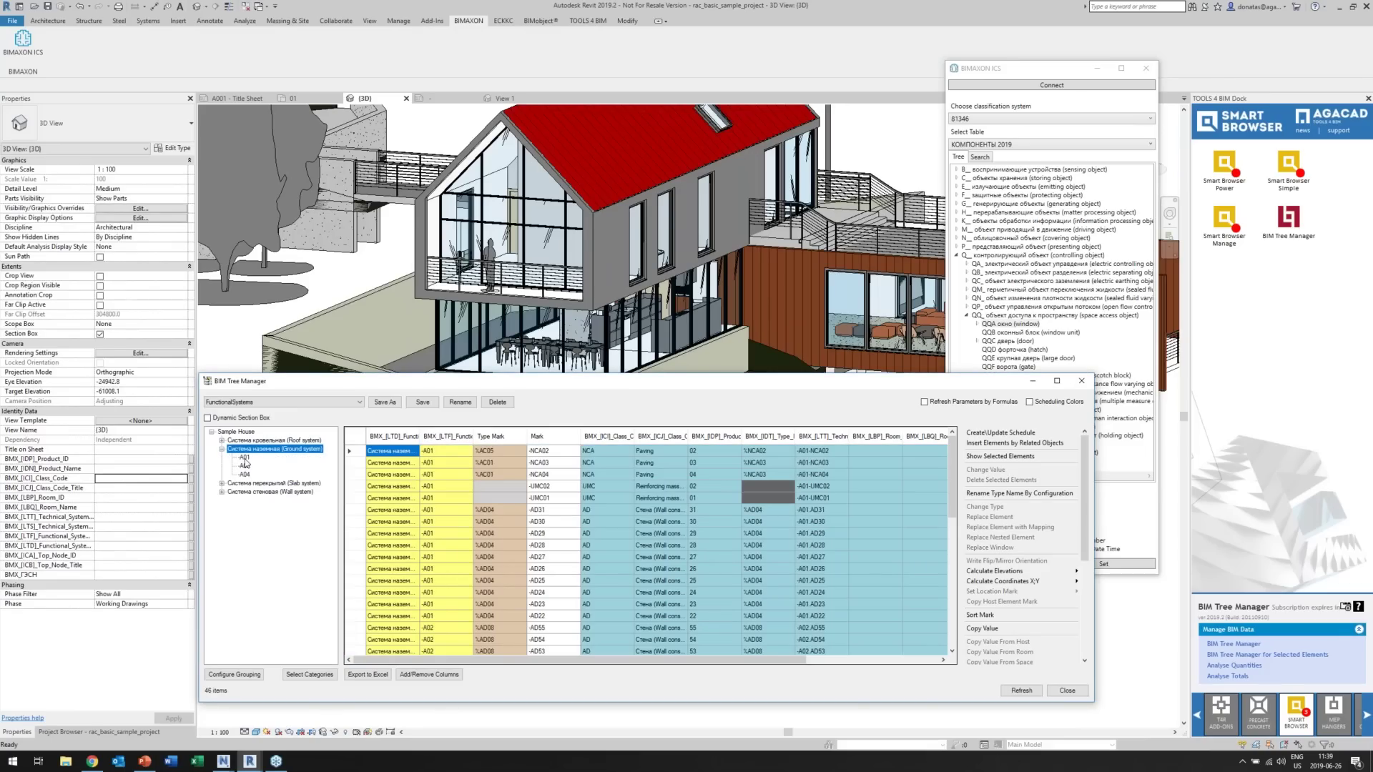
left_click(245, 457)
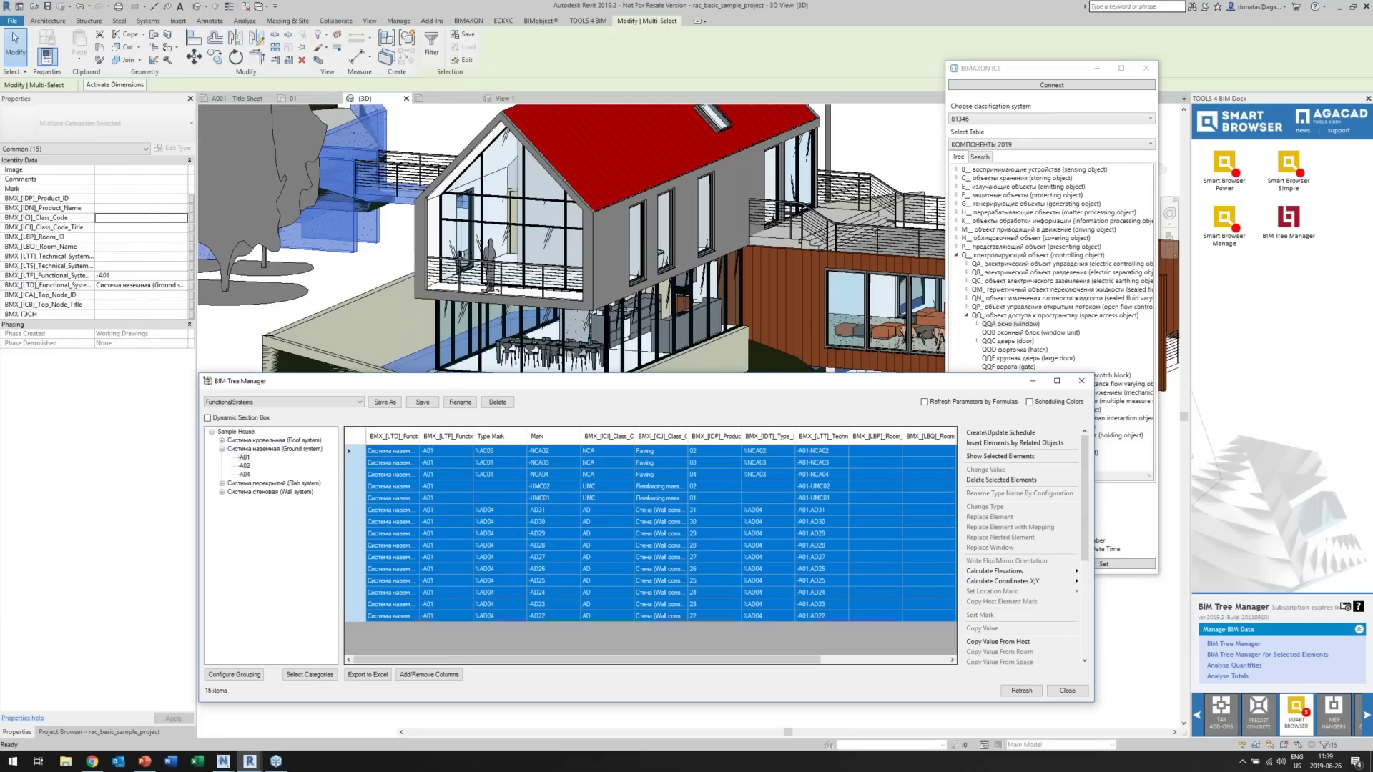
middle_click_drag(675, 304, 624, 239, "shift")
Select all elements of the ground system's -A02 and -A04 groups in turn to locate them in the 3D model.
left_click(245, 466)
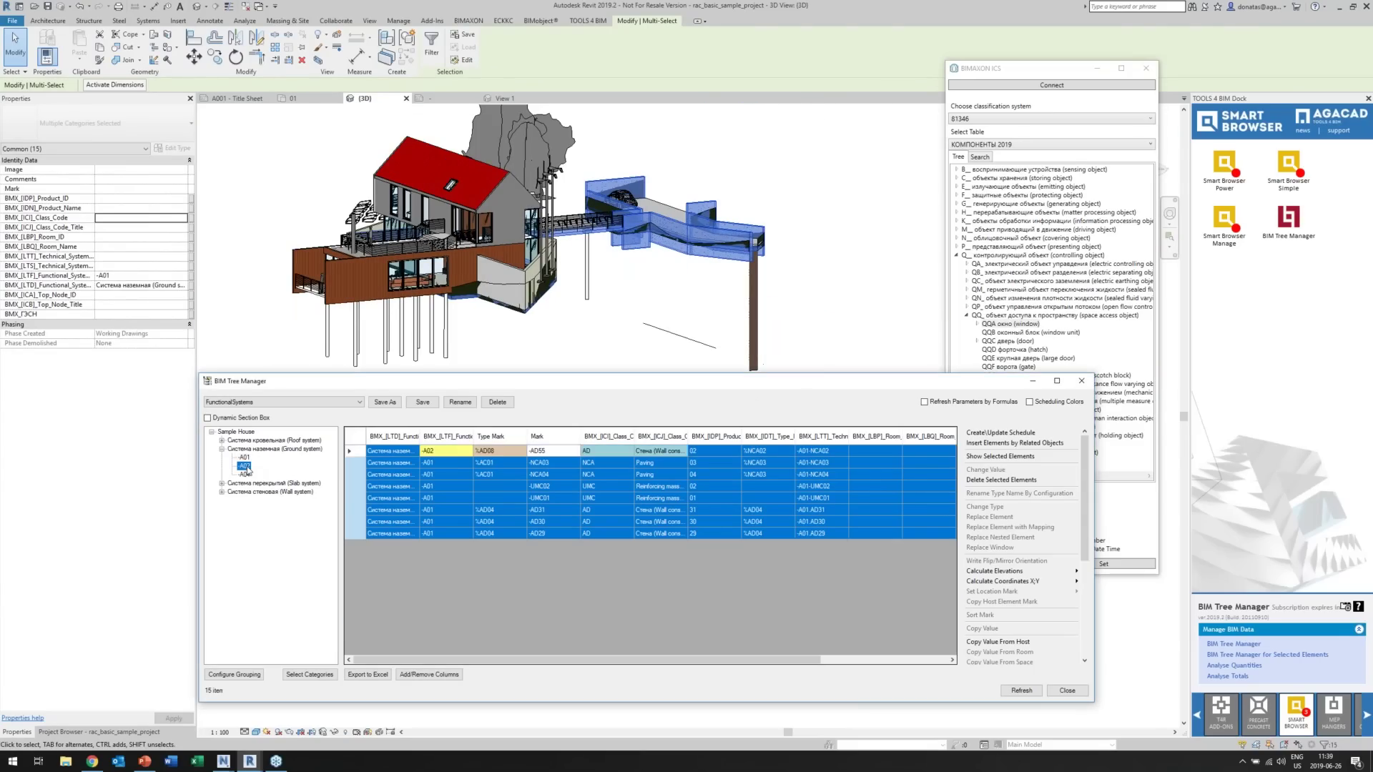
left_click(346, 439)
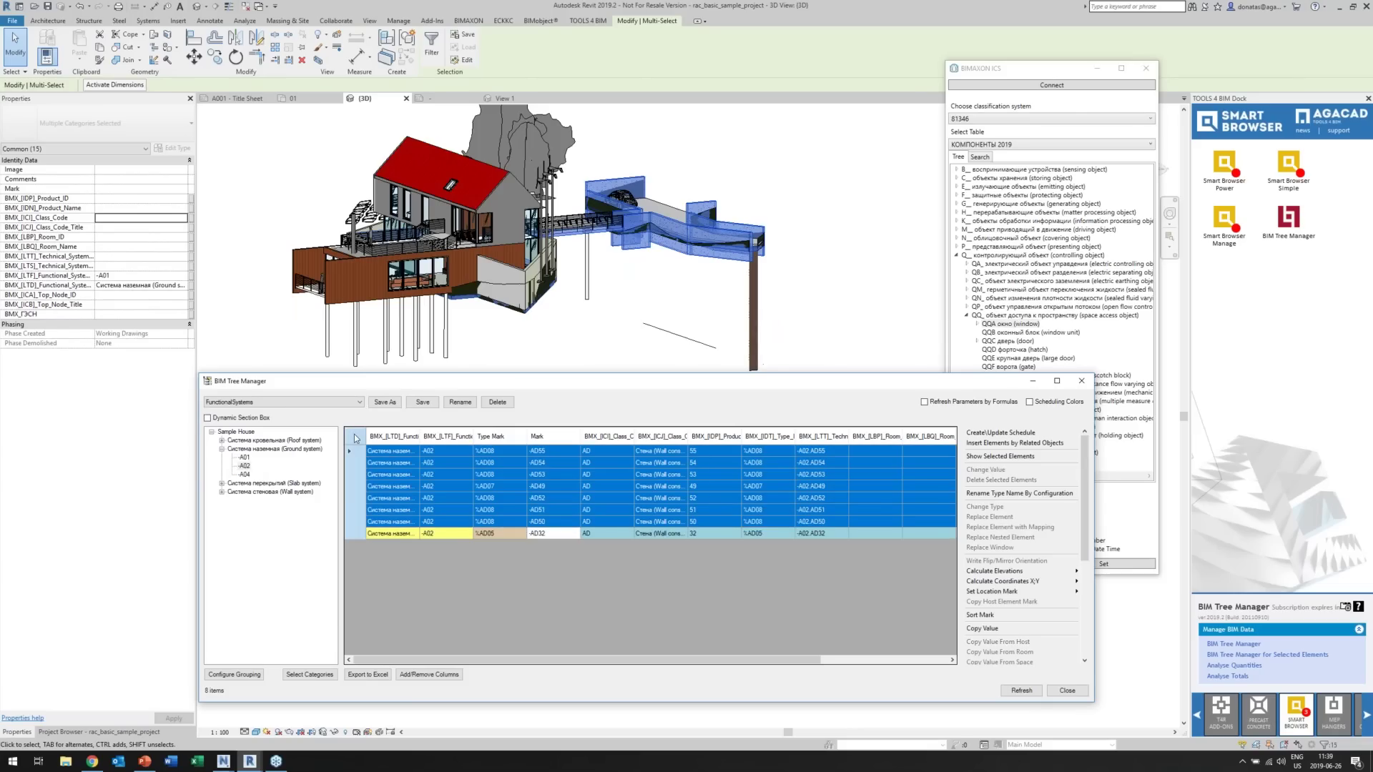
left_click(245, 474)
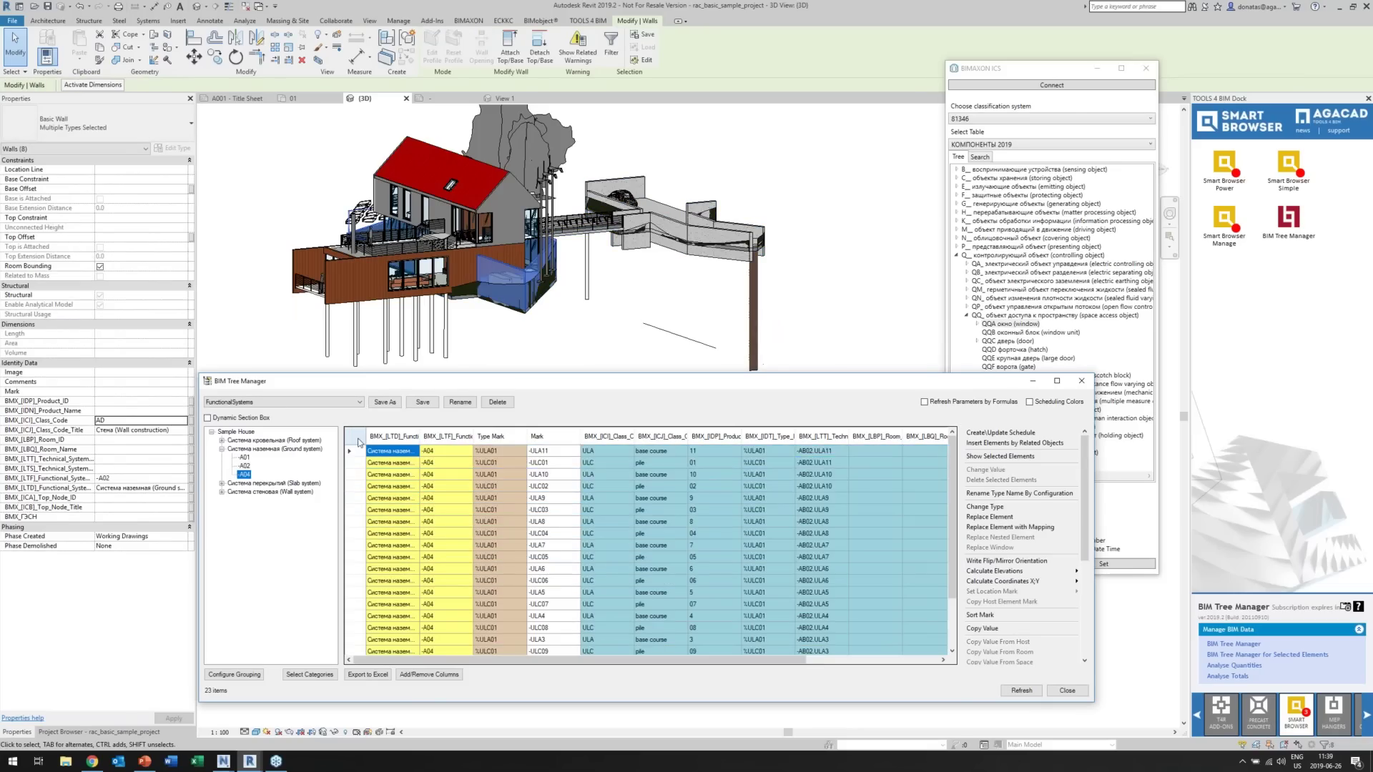
left_click(356, 438)
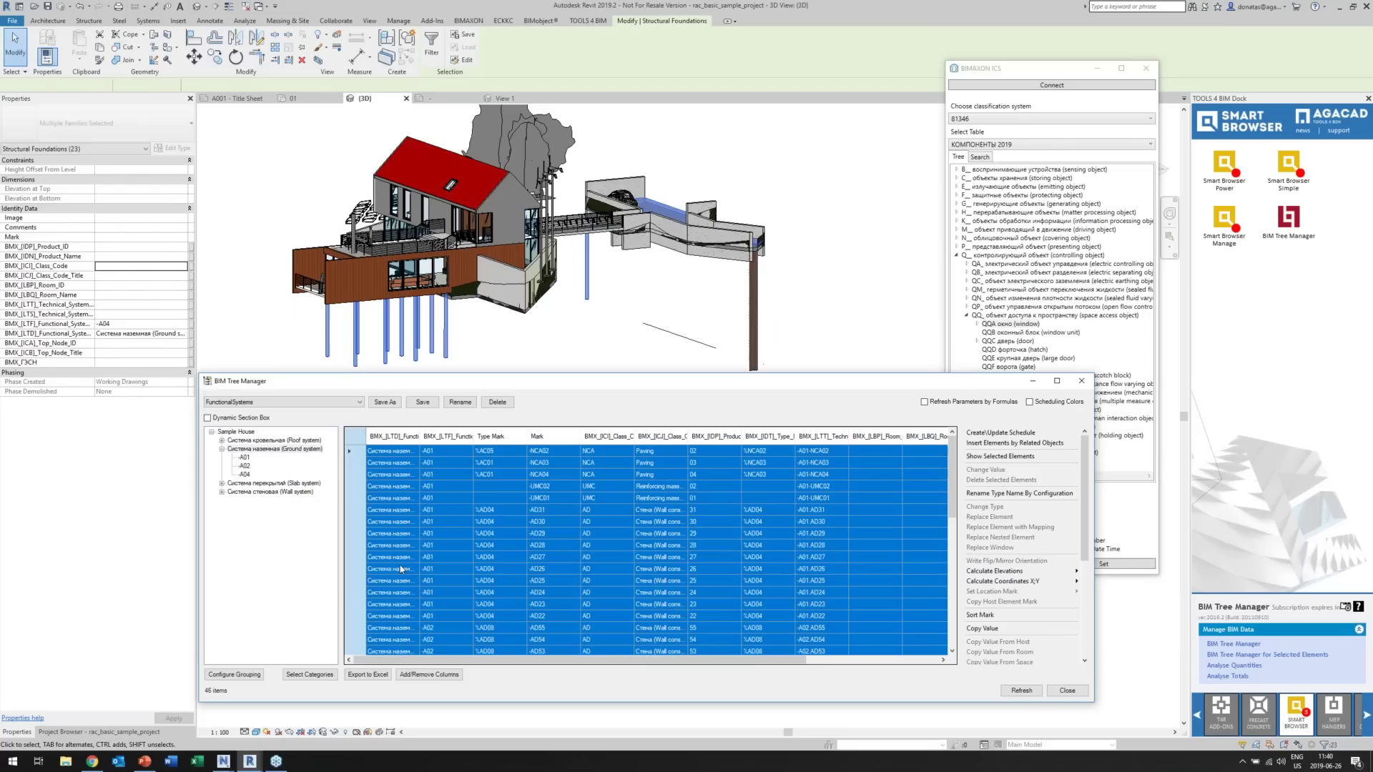
Isolate all selected ground system elements temporarily in the 3D view.
right_click(331, 652)
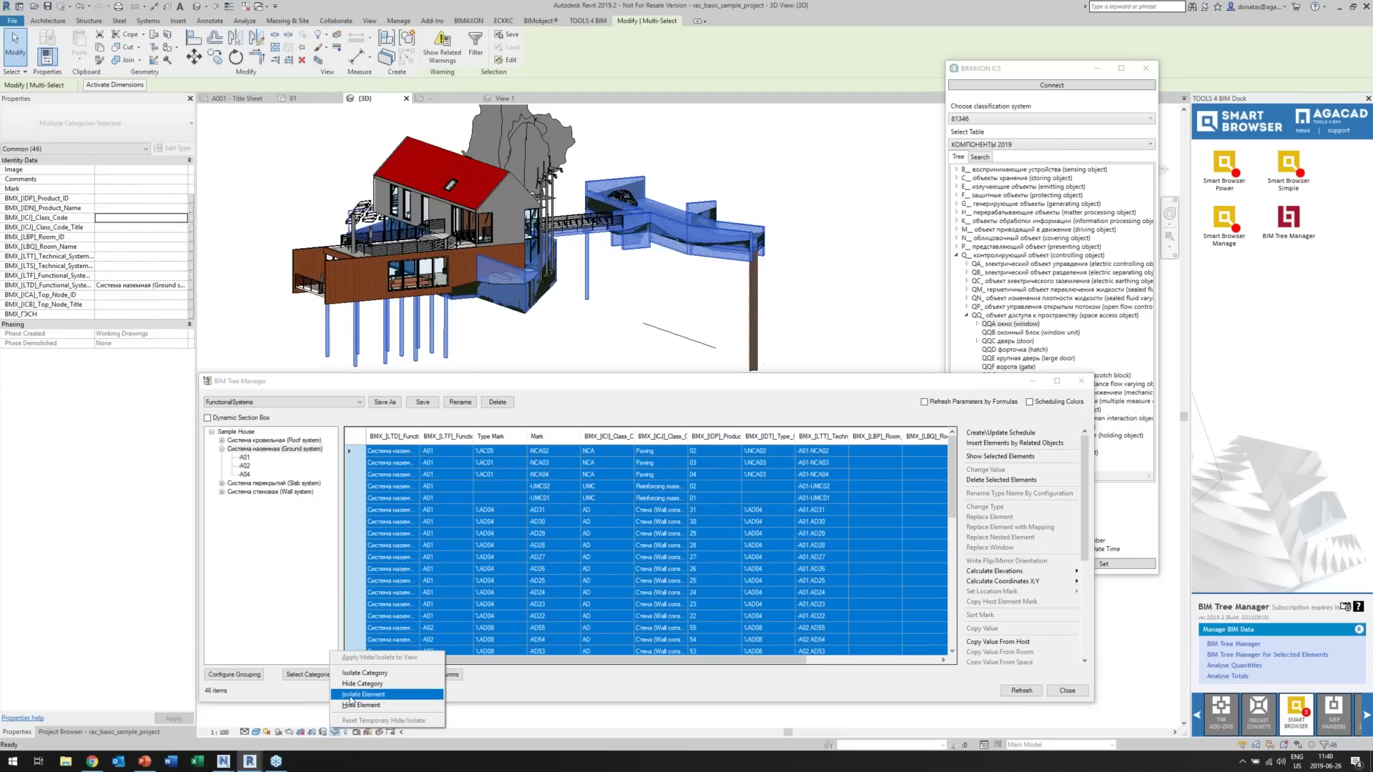
left_click(352, 694)
middle_click_drag(449, 285, 507, 285, "shift")
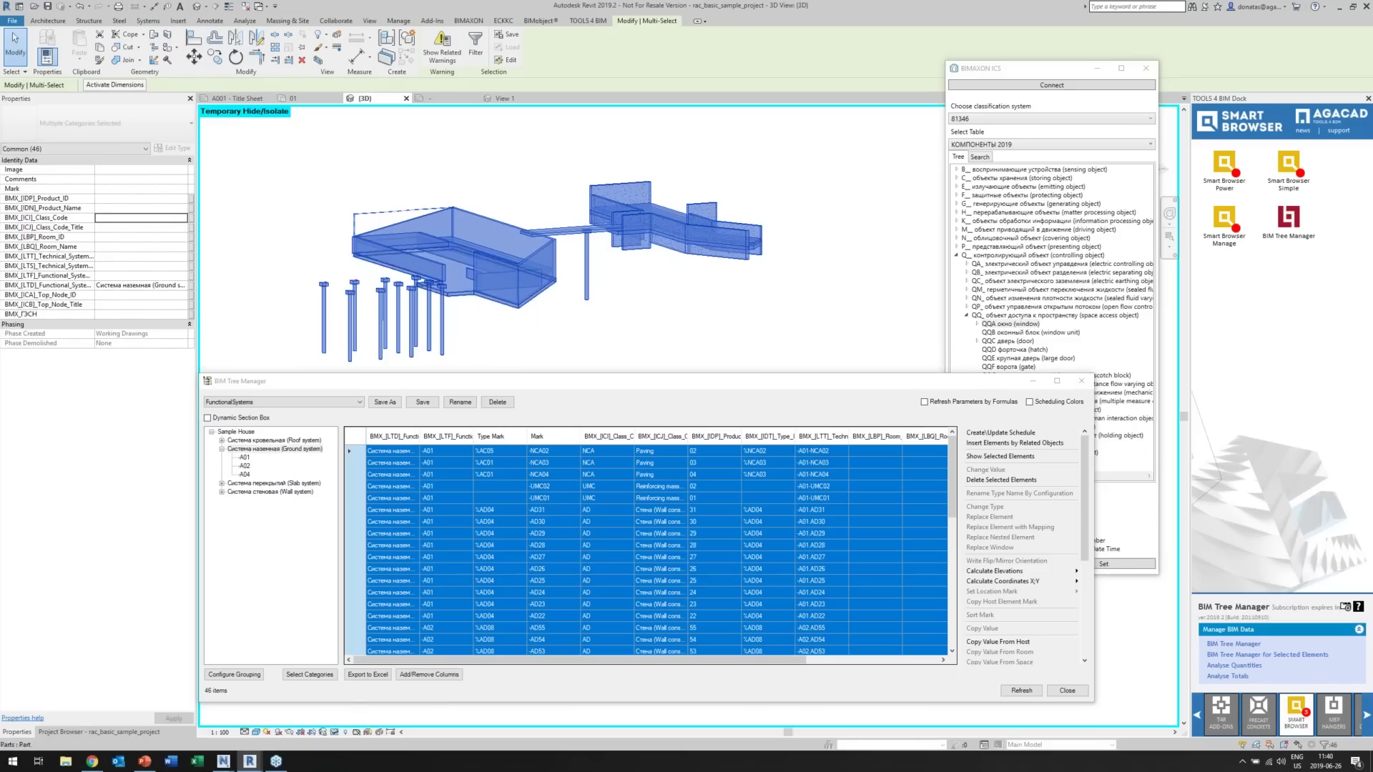
Export the ground system element table to Excel, open the file despite the format warning, and fit the Functional_System_Name column to its contents.
left_click(369, 676)
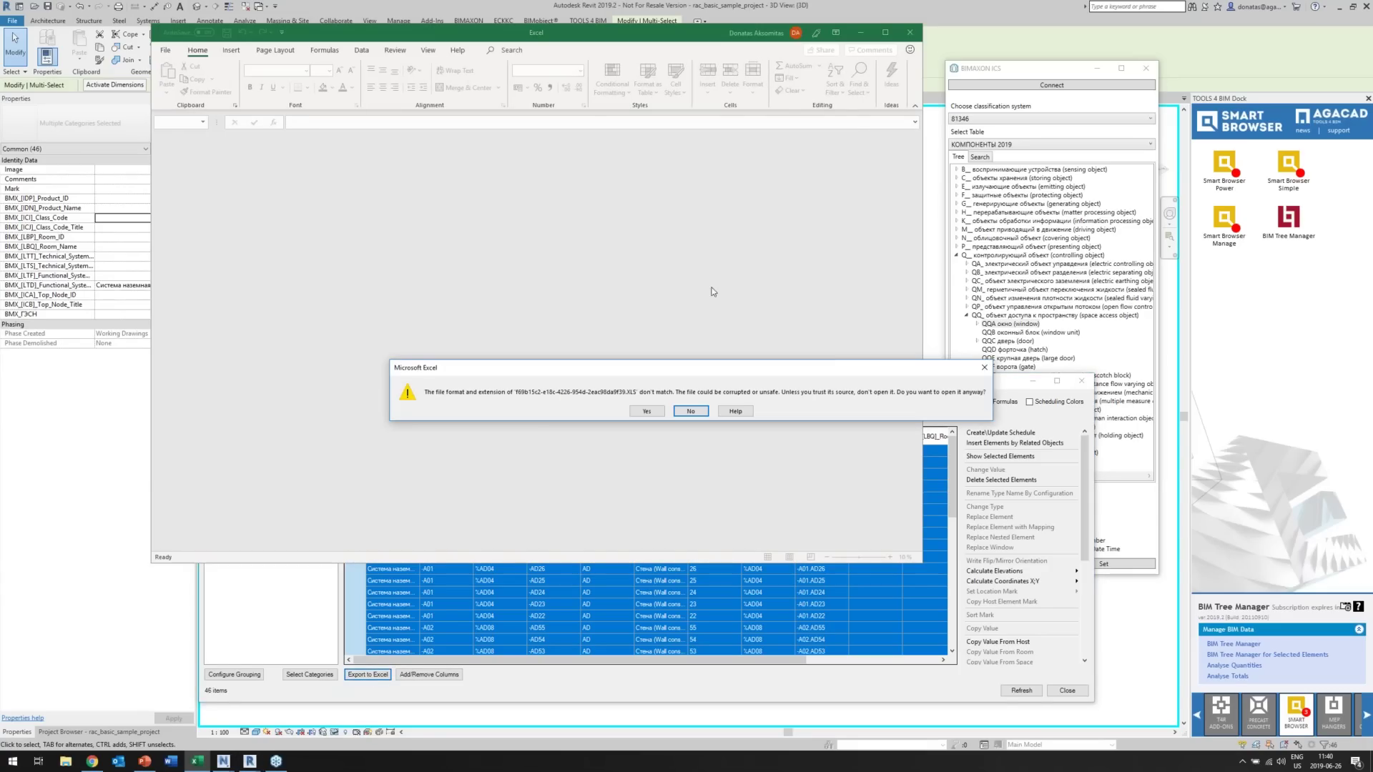
left_click(647, 411)
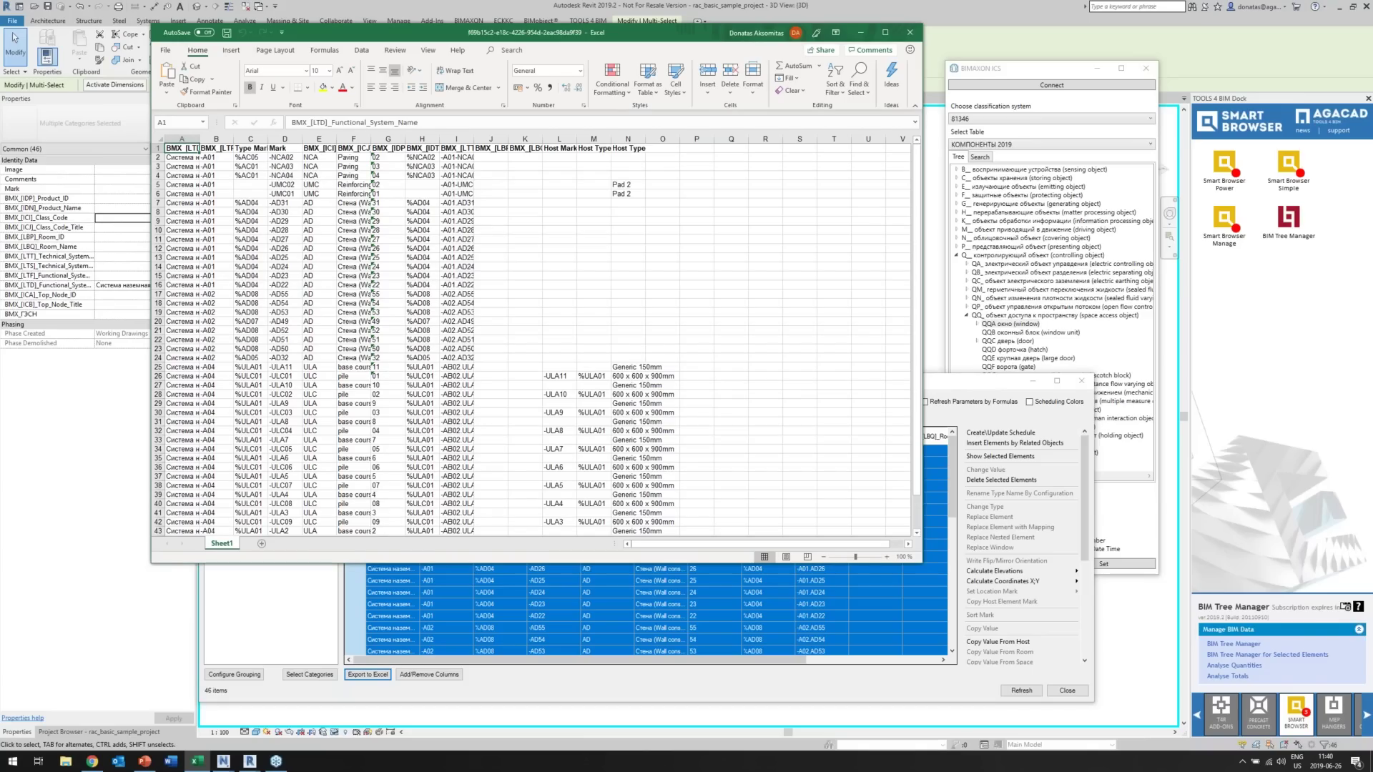
double_click(199, 143)
Review the exported type marks, marks and technical system codes across all spreadsheet rows, and return to Revit.
left_click(364, 252)
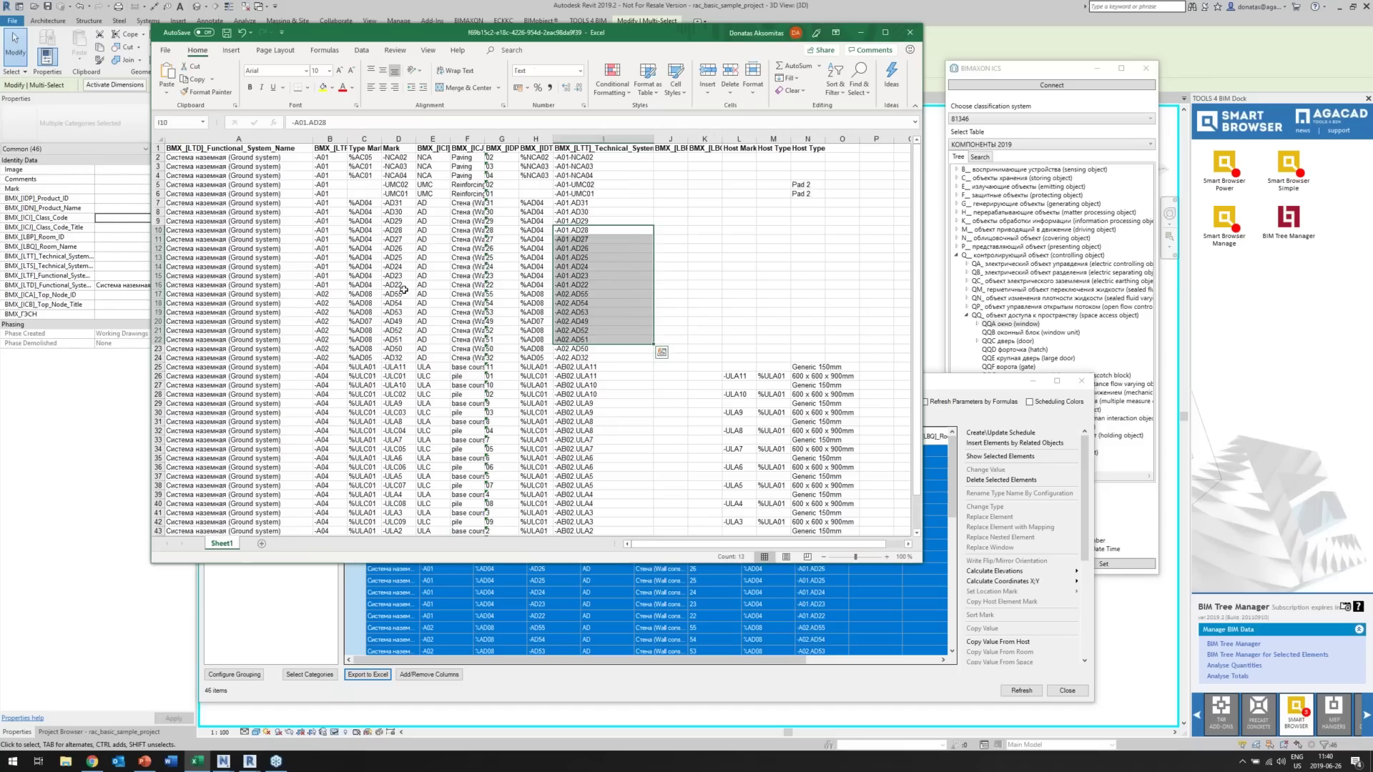
left_click_drag(365, 252, 366, 341)
scroll(457, 345, "down", 6)
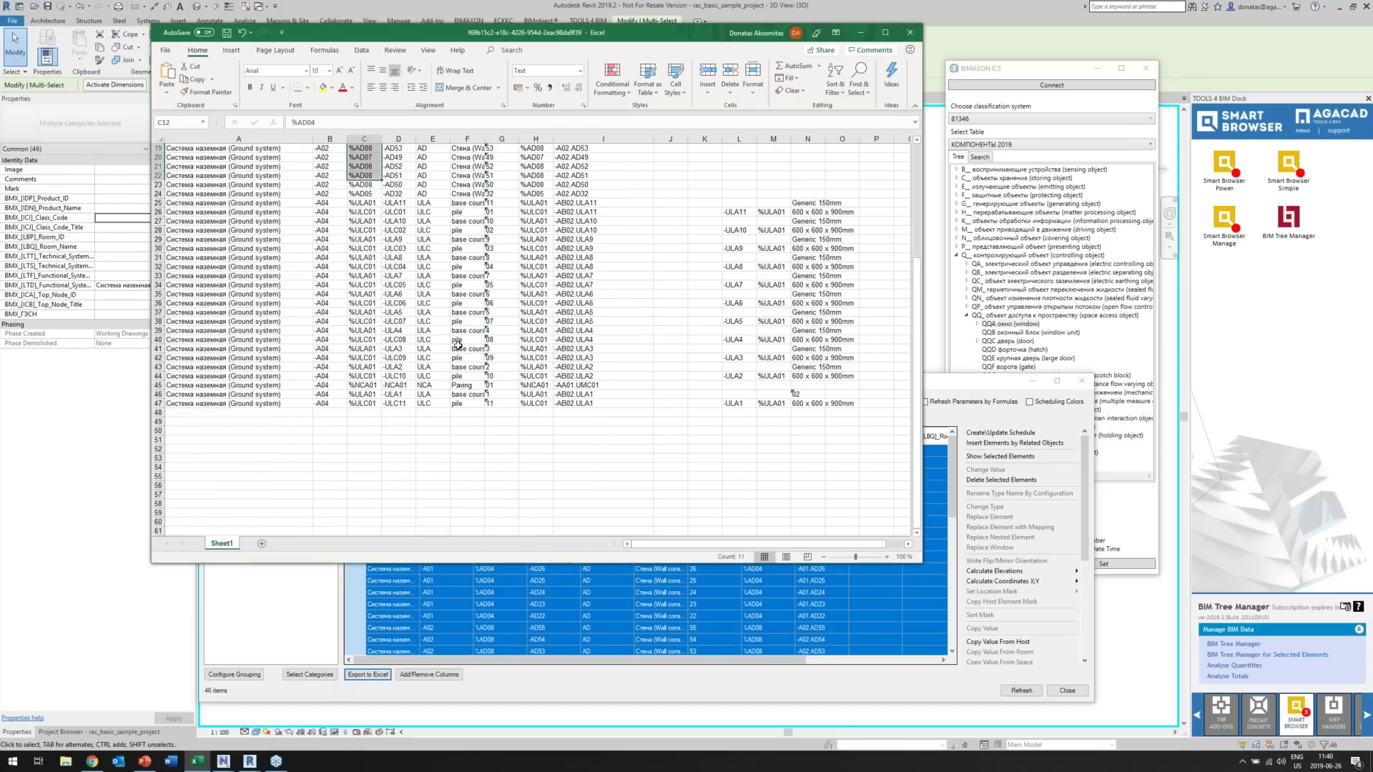
scroll(458, 344, "up", 6)
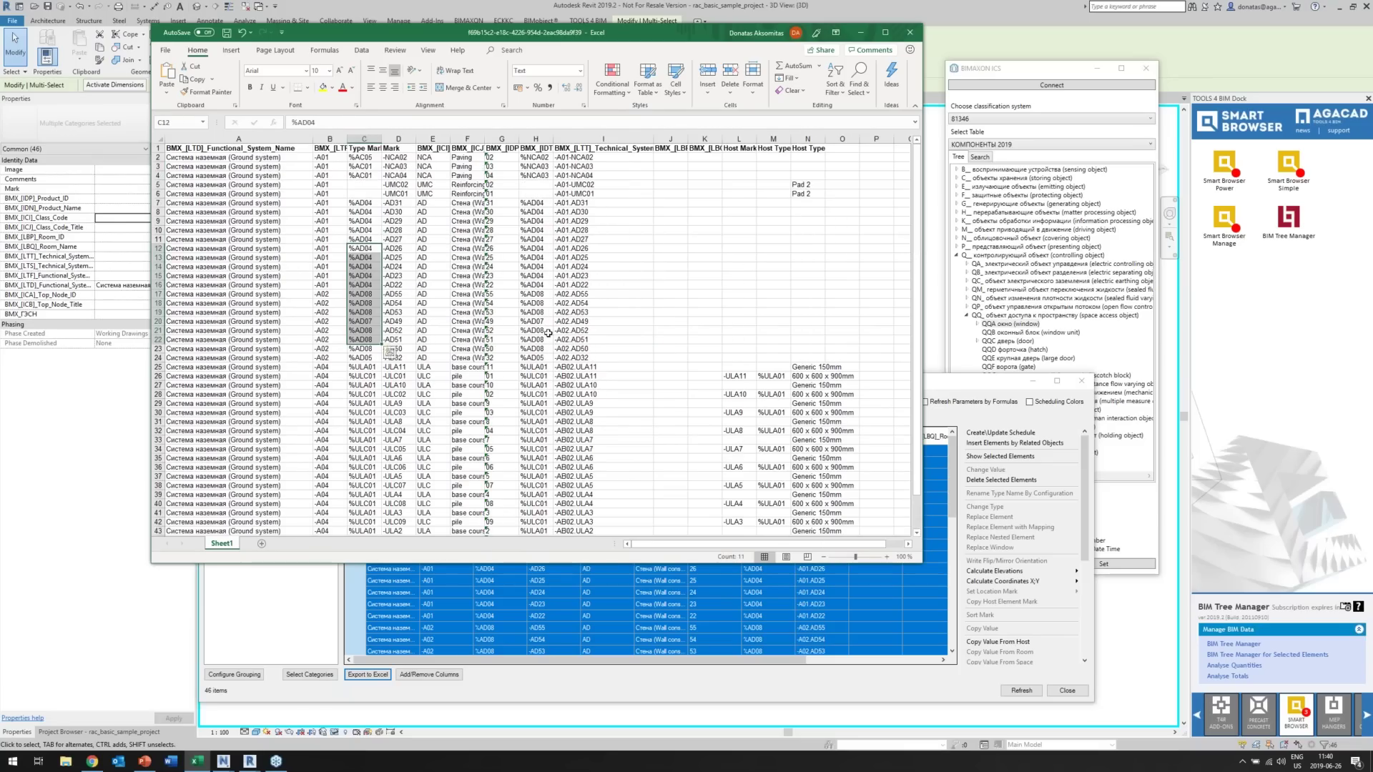
scroll(526, 332, "down", 4)
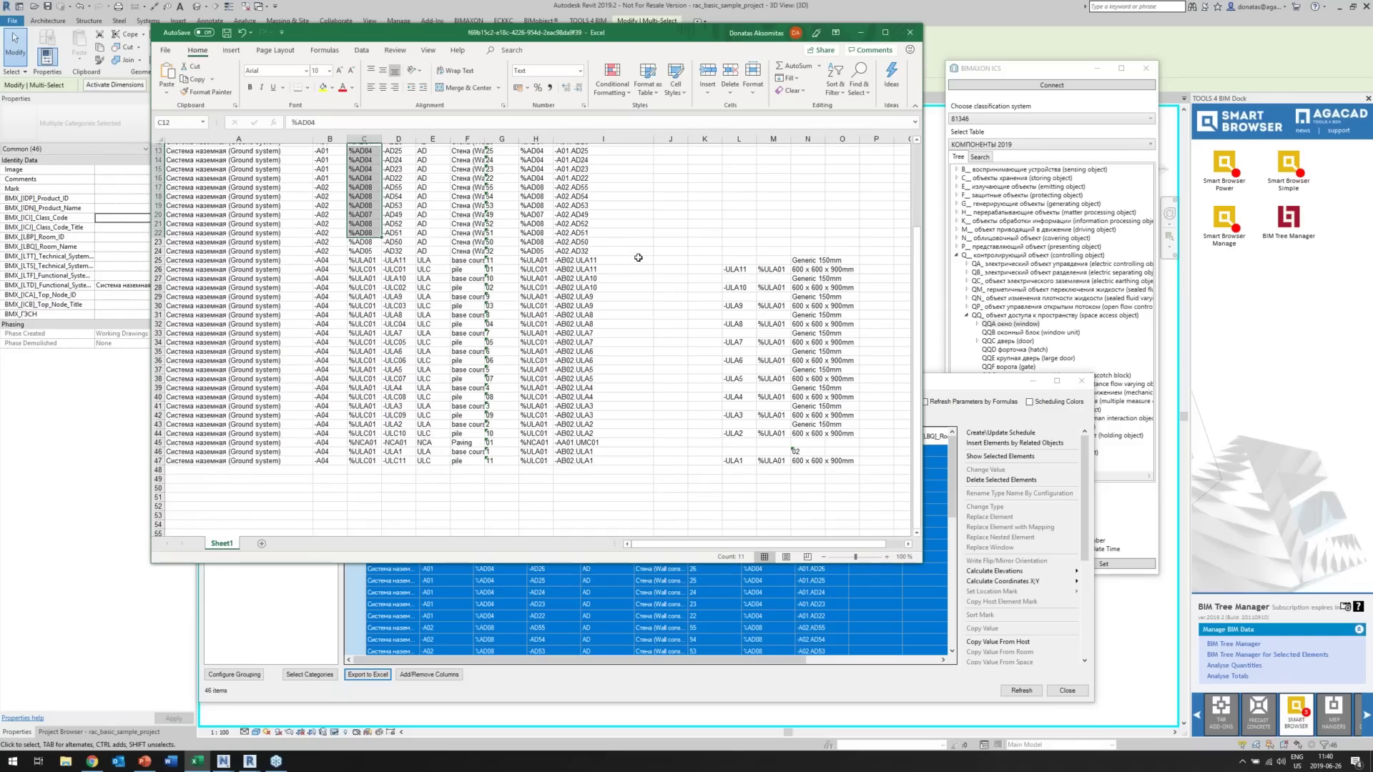
scroll(639, 257, "up", 4)
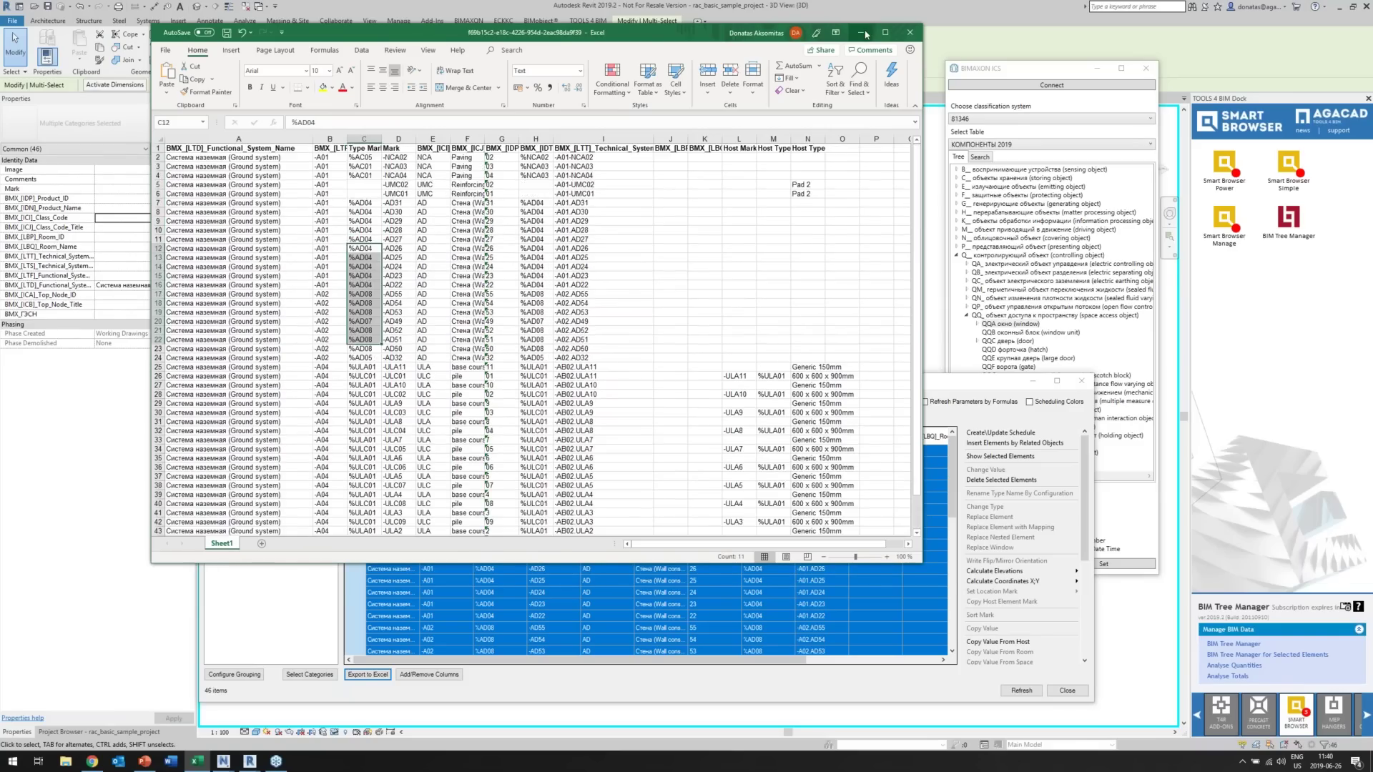
key("alt+Tab")
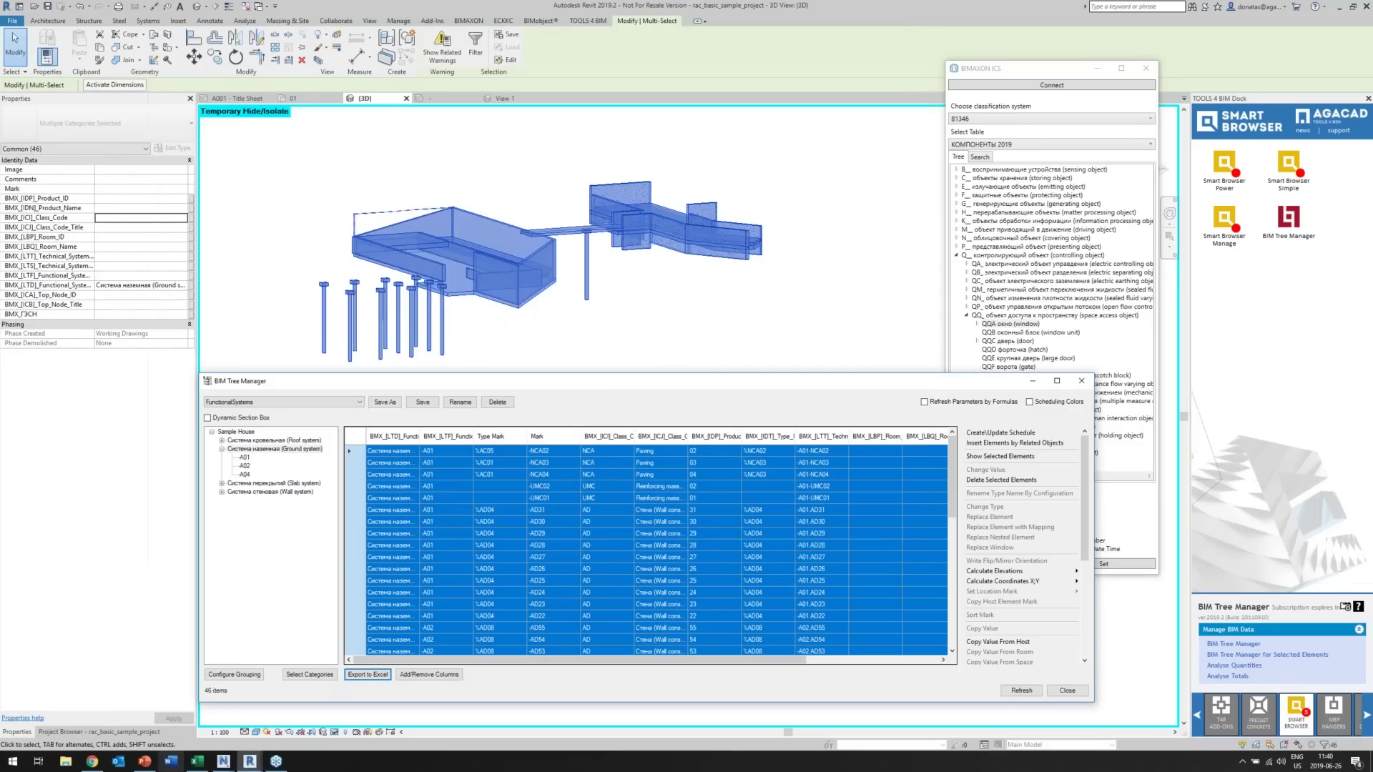
Switch to the PowerPoint presentation, start the slide show from slide 36, and advance to the slide on window technical characteristics.
left_click(144, 761)
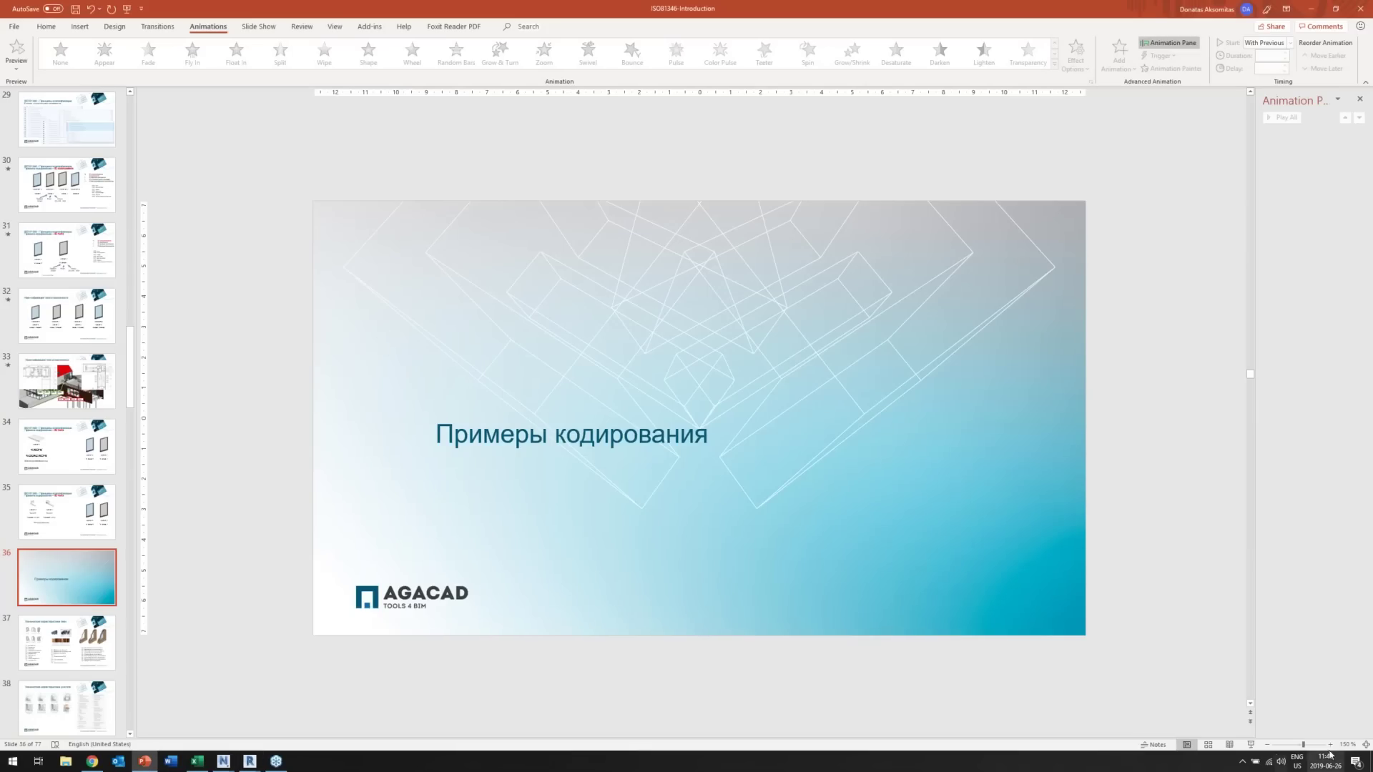
left_click(1251, 745)
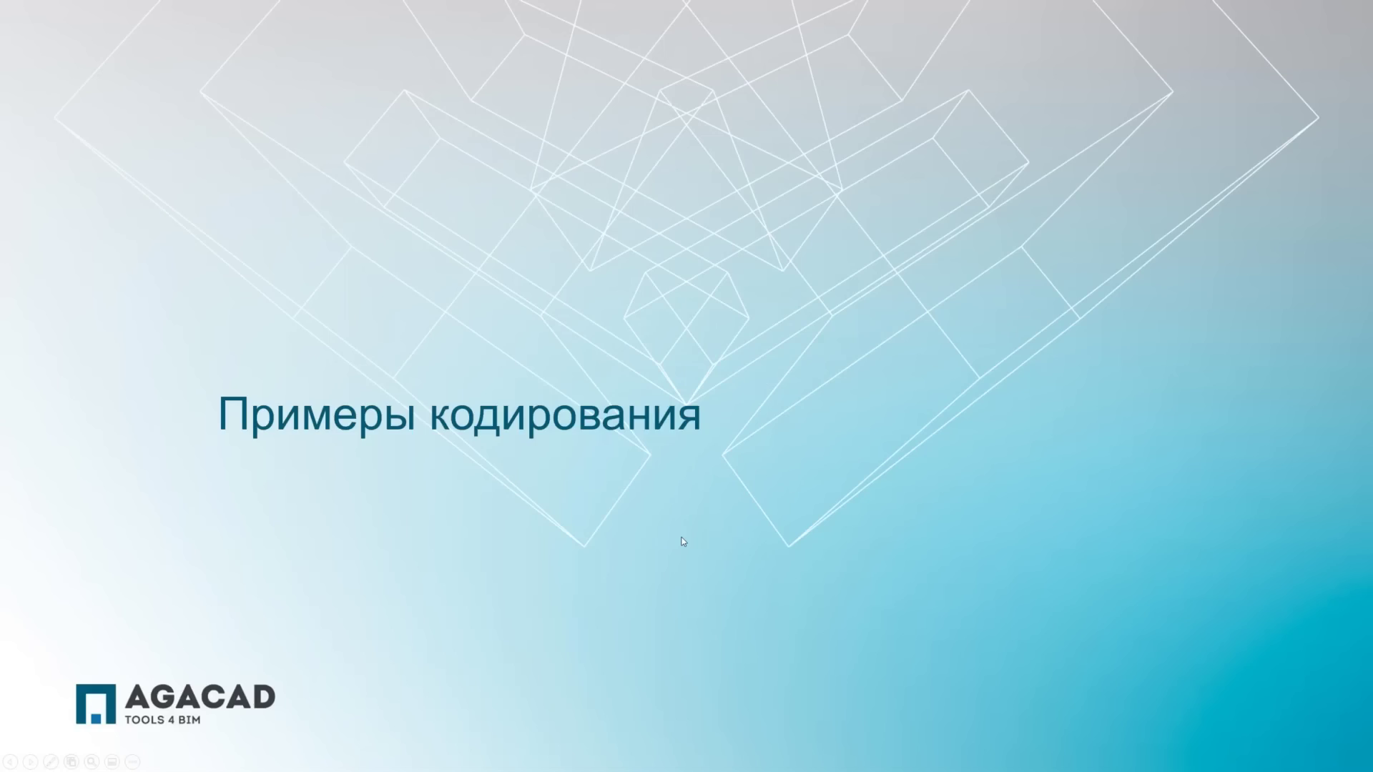
left_click(682, 541)
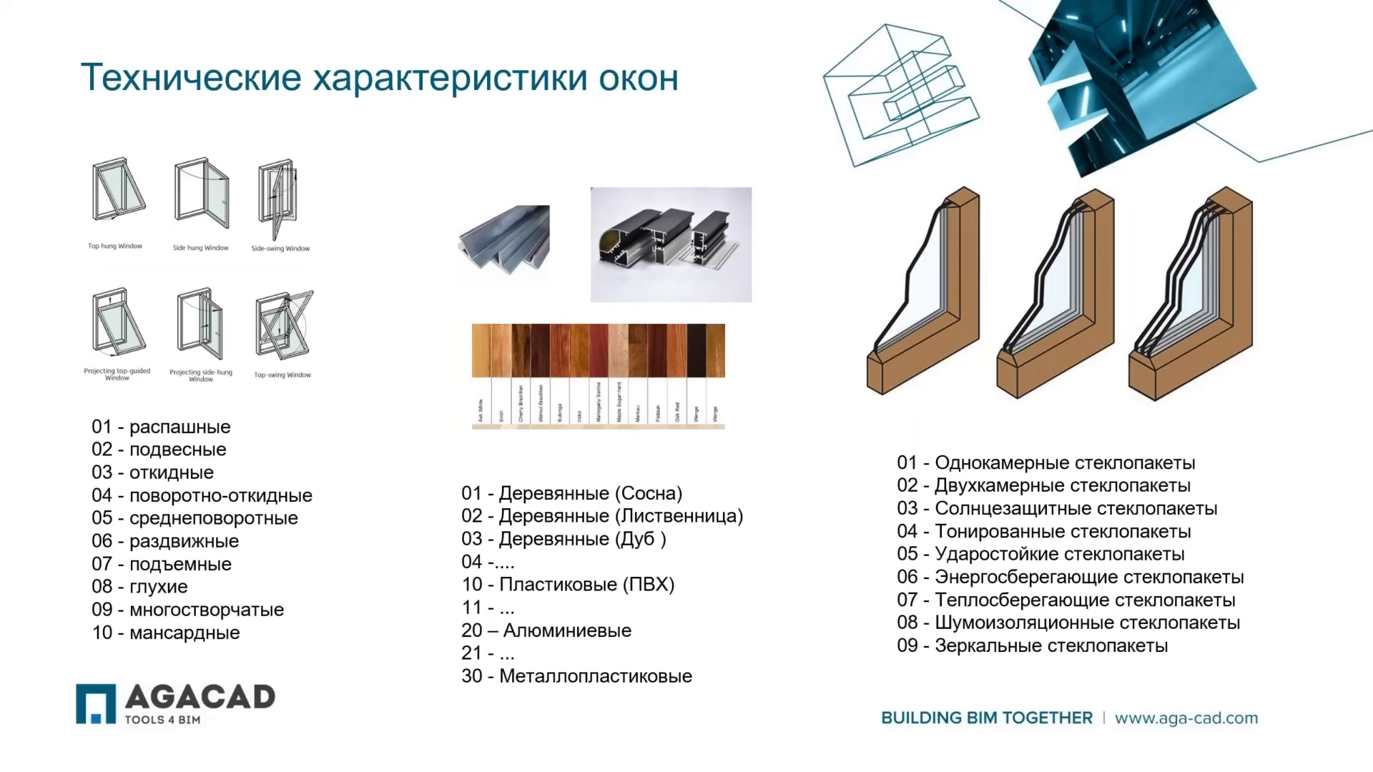
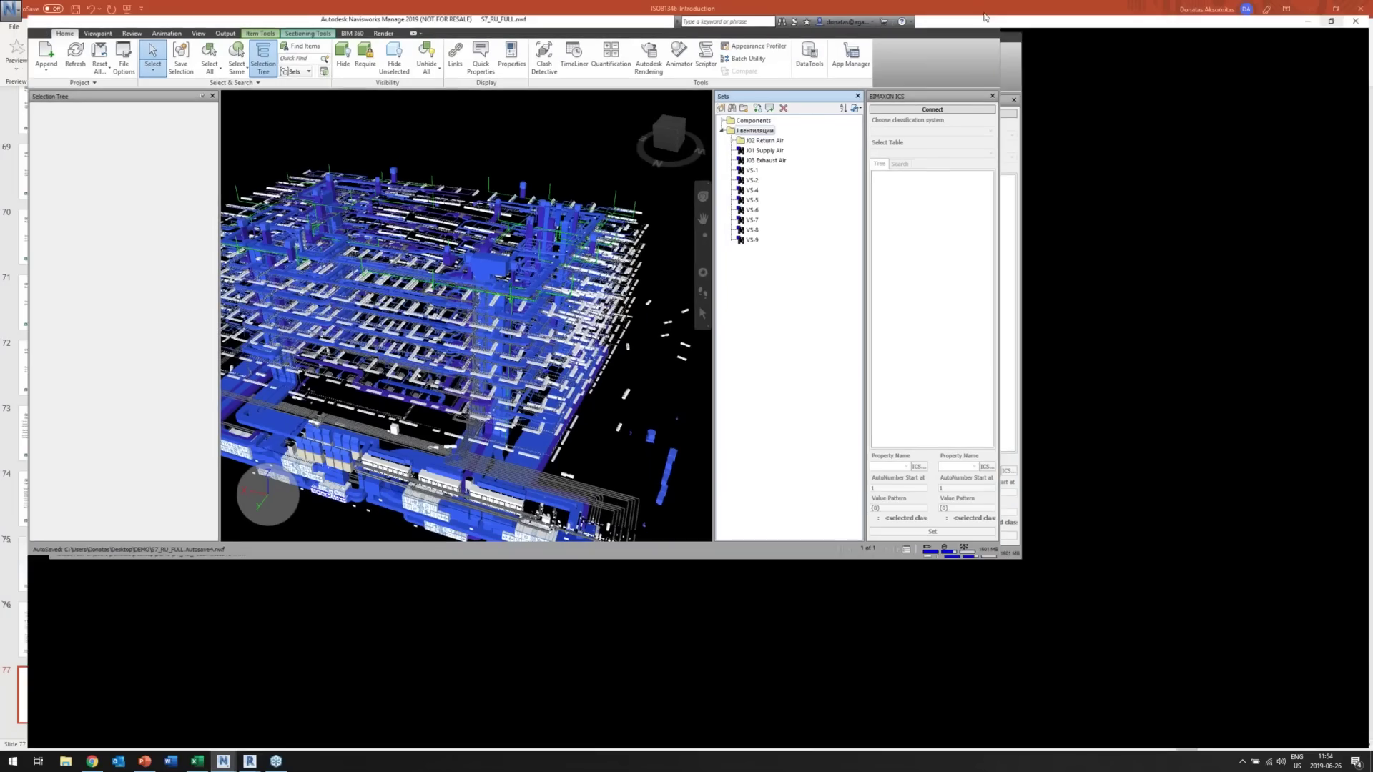
Maximize the Navisworks window, clear the current selection, and examine the whole building services model from the front and side.
double_click(984, 17)
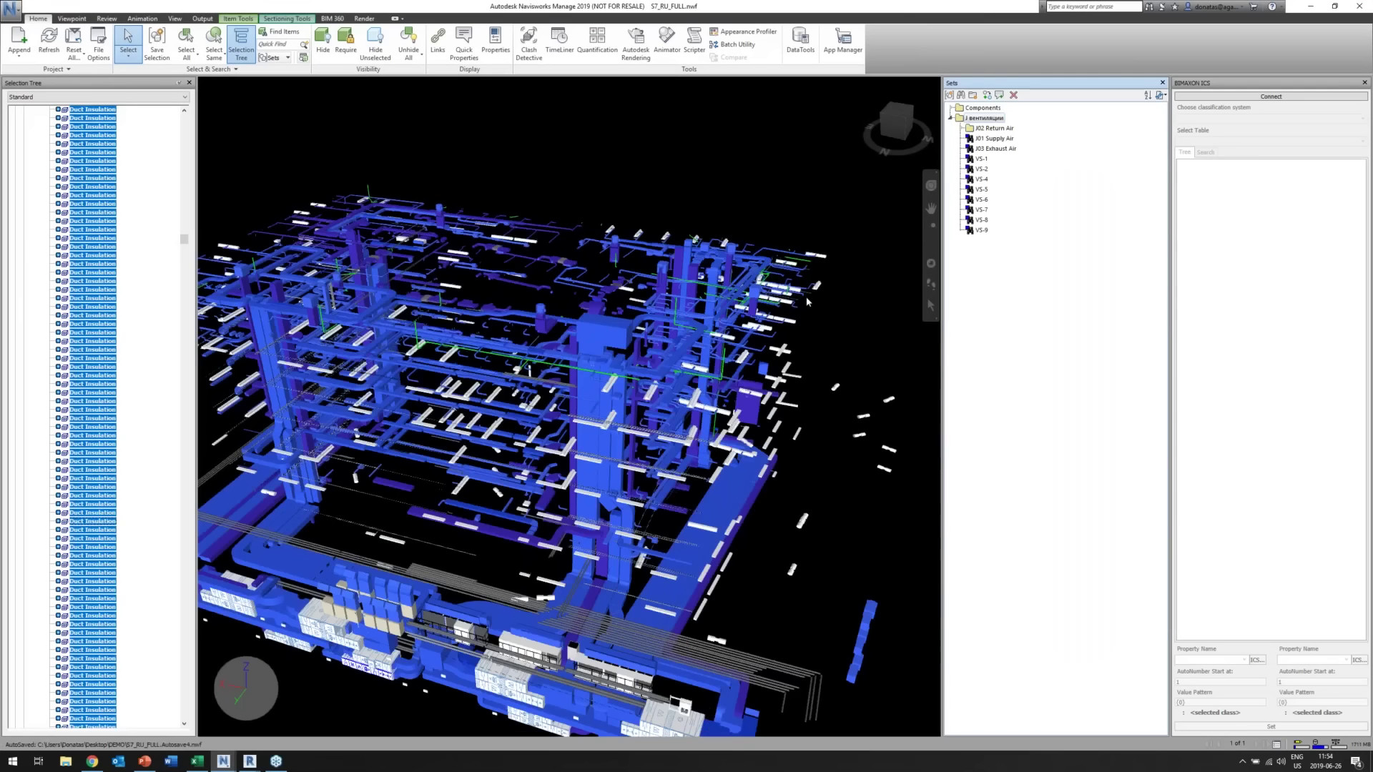
key("Escape")
scroll(706, 256, "down", 2)
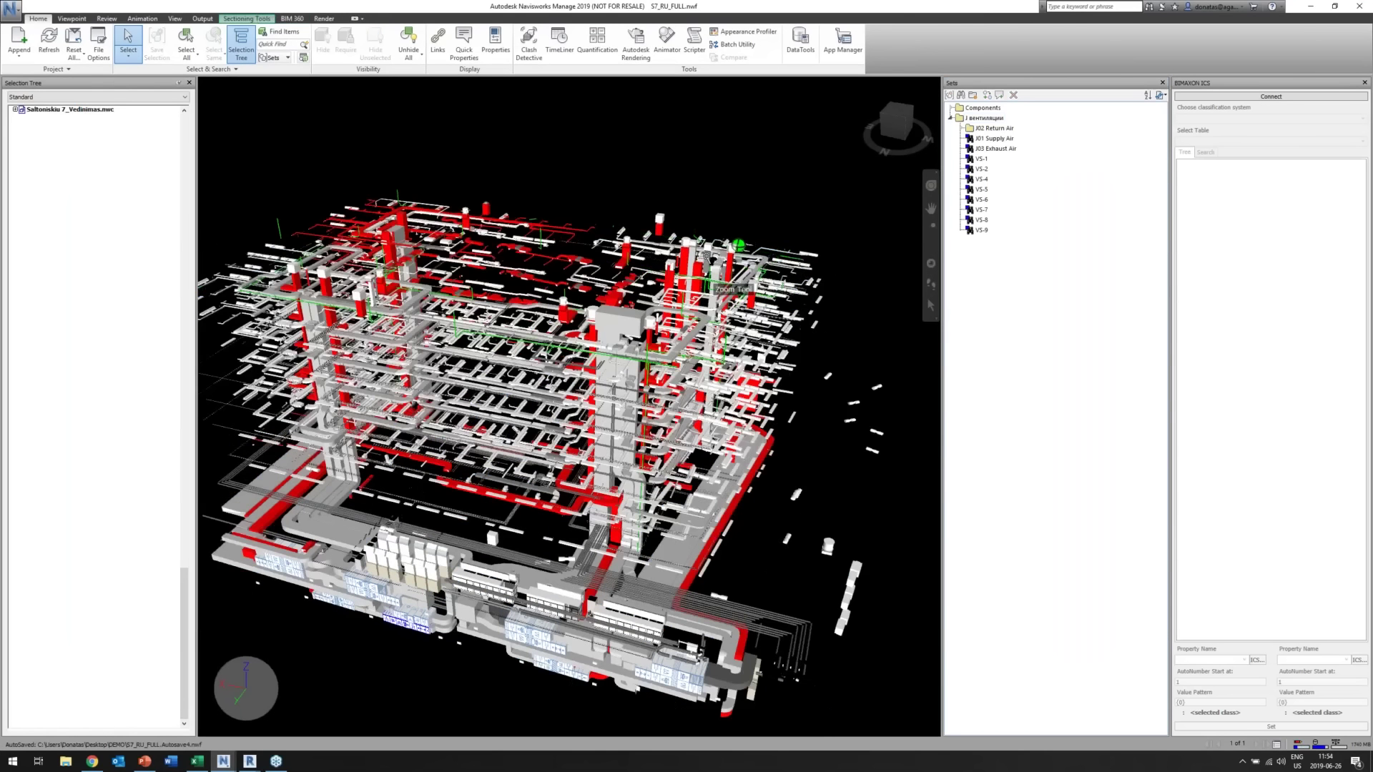
scroll(706, 255, "down", 2)
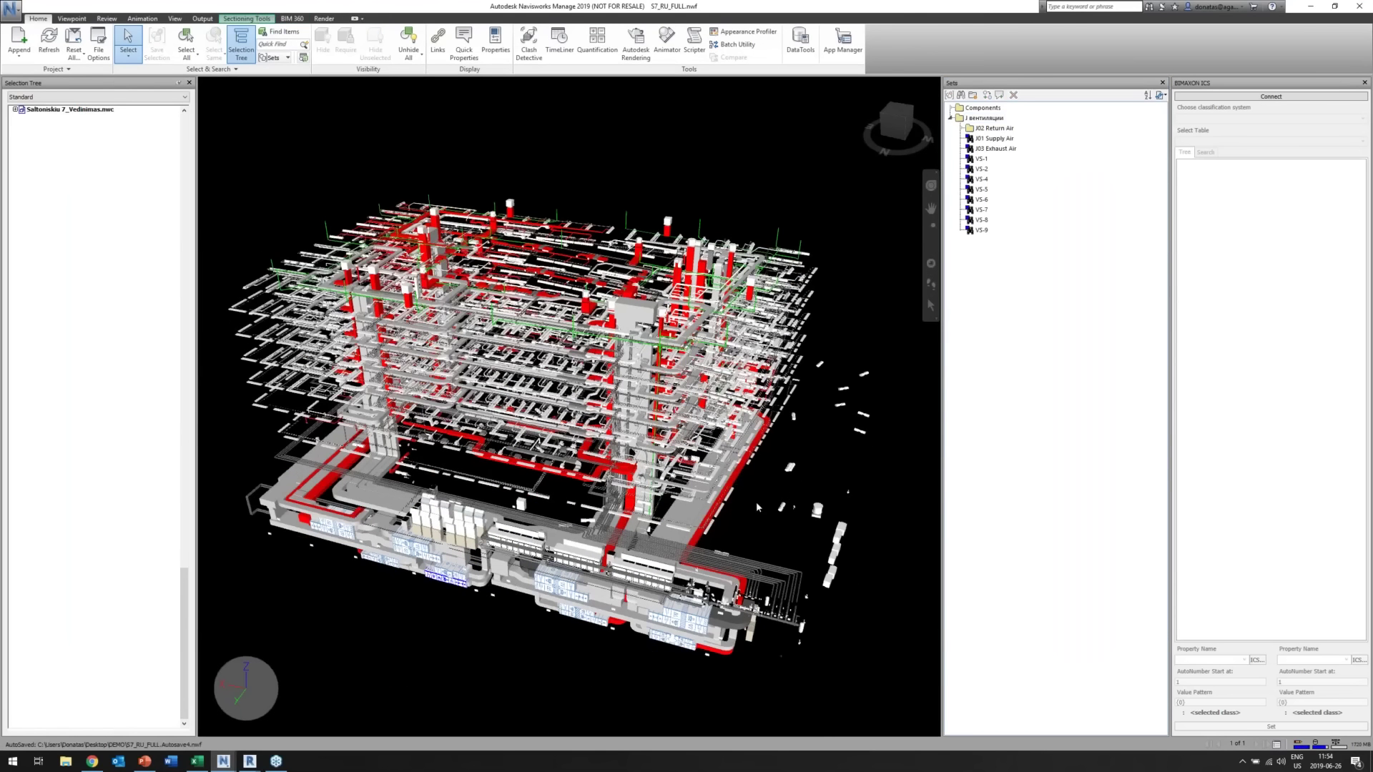
middle_click_drag(752, 511, 708, 432, "shift")
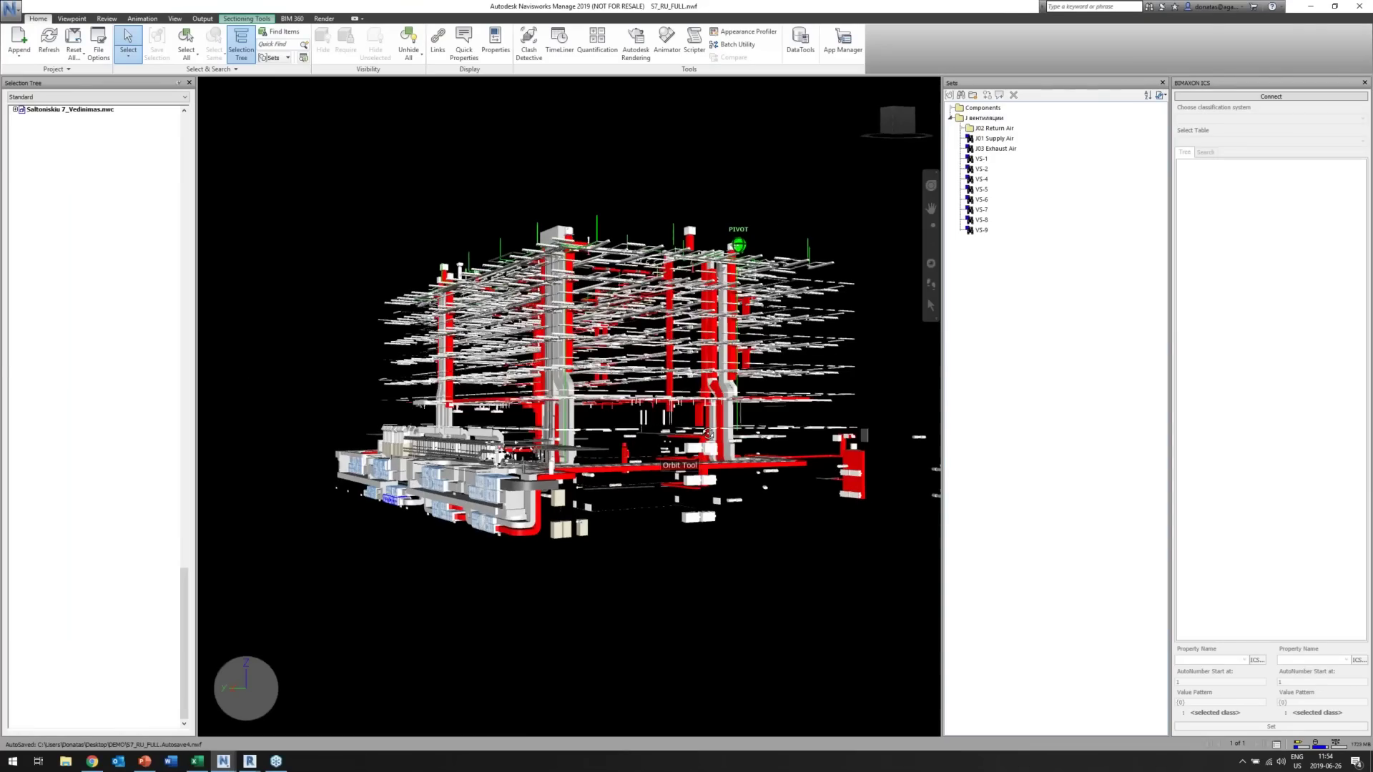
scroll(708, 434, "up", 2)
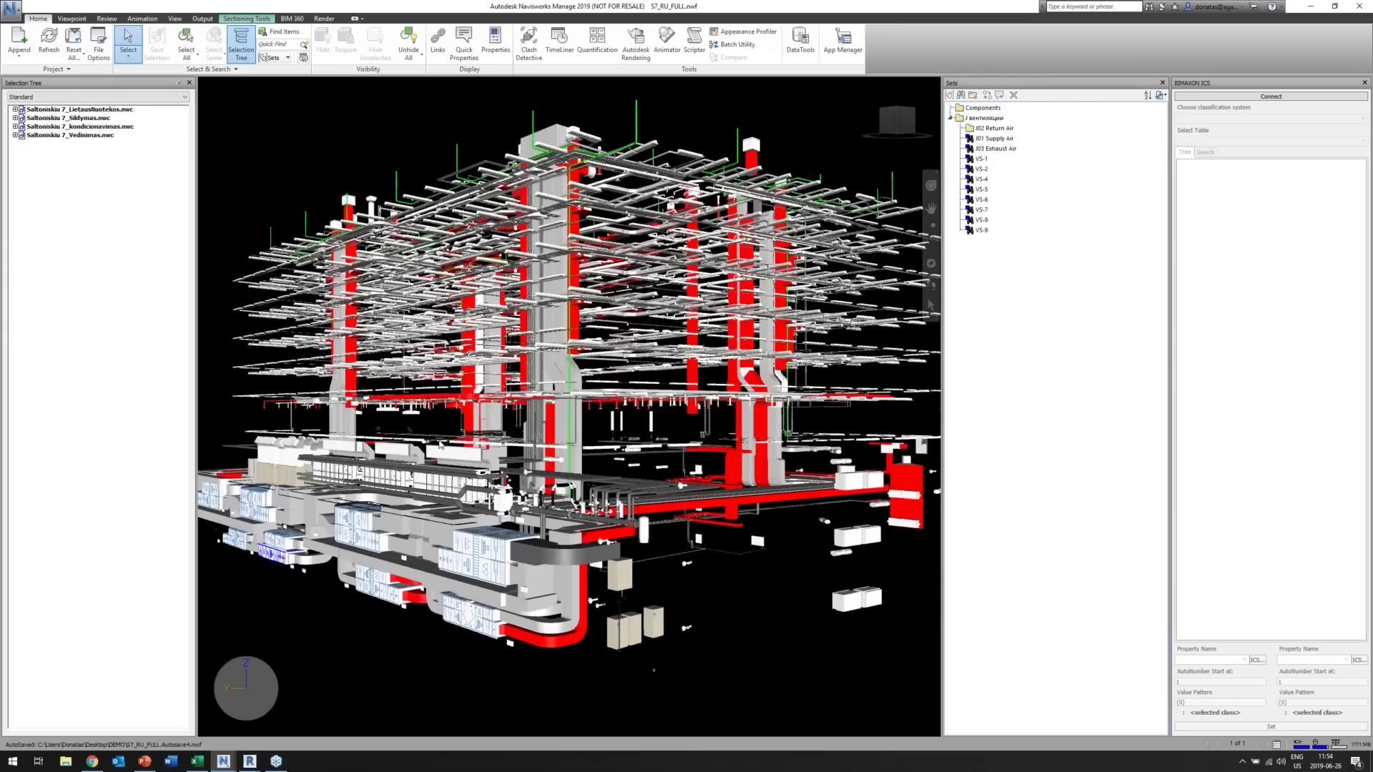
scroll(439, 444, "down", 1)
scroll(438, 441, "down", 1)
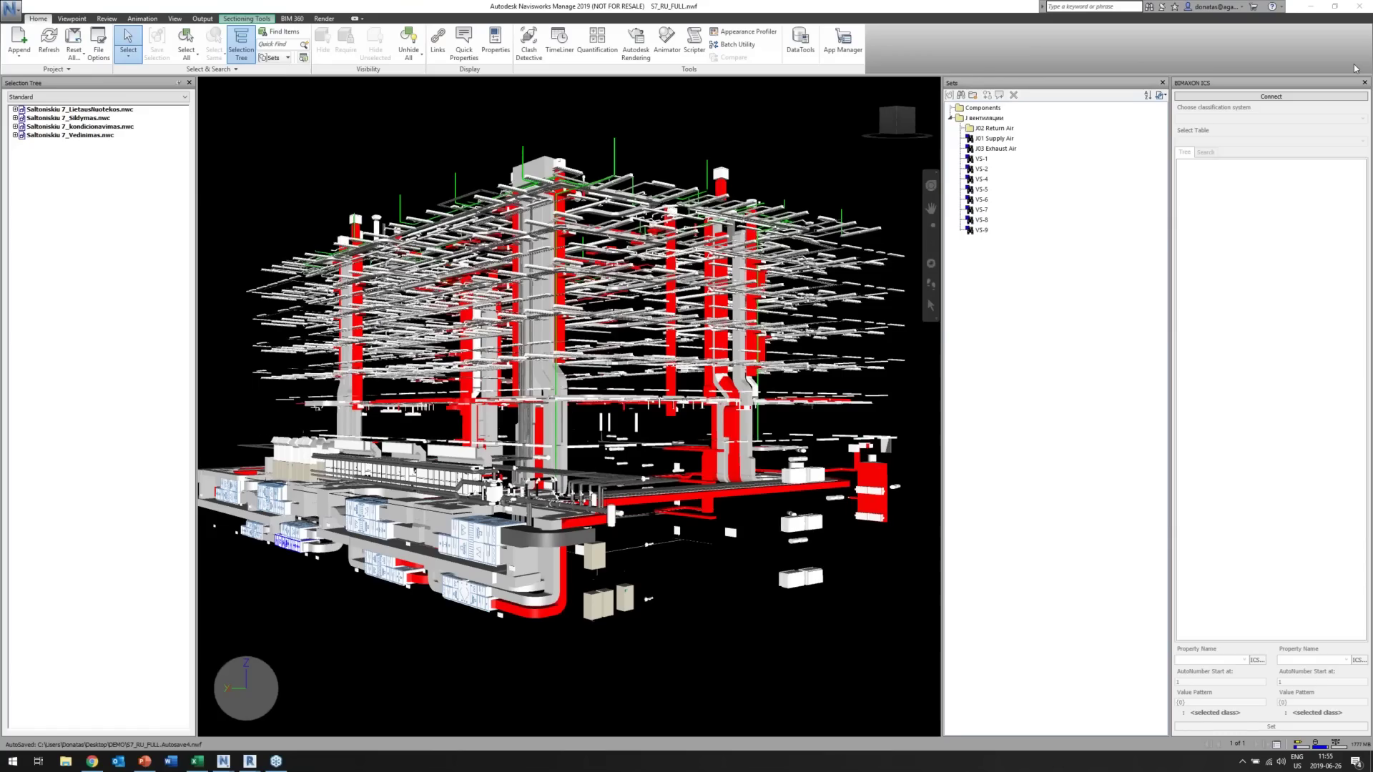
Select the J02 Return Air set, expand its group, hide all unselected items, and clear the selection.
double_click(993, 128)
middle_click_drag(455, 353, 346, 92, "shift")
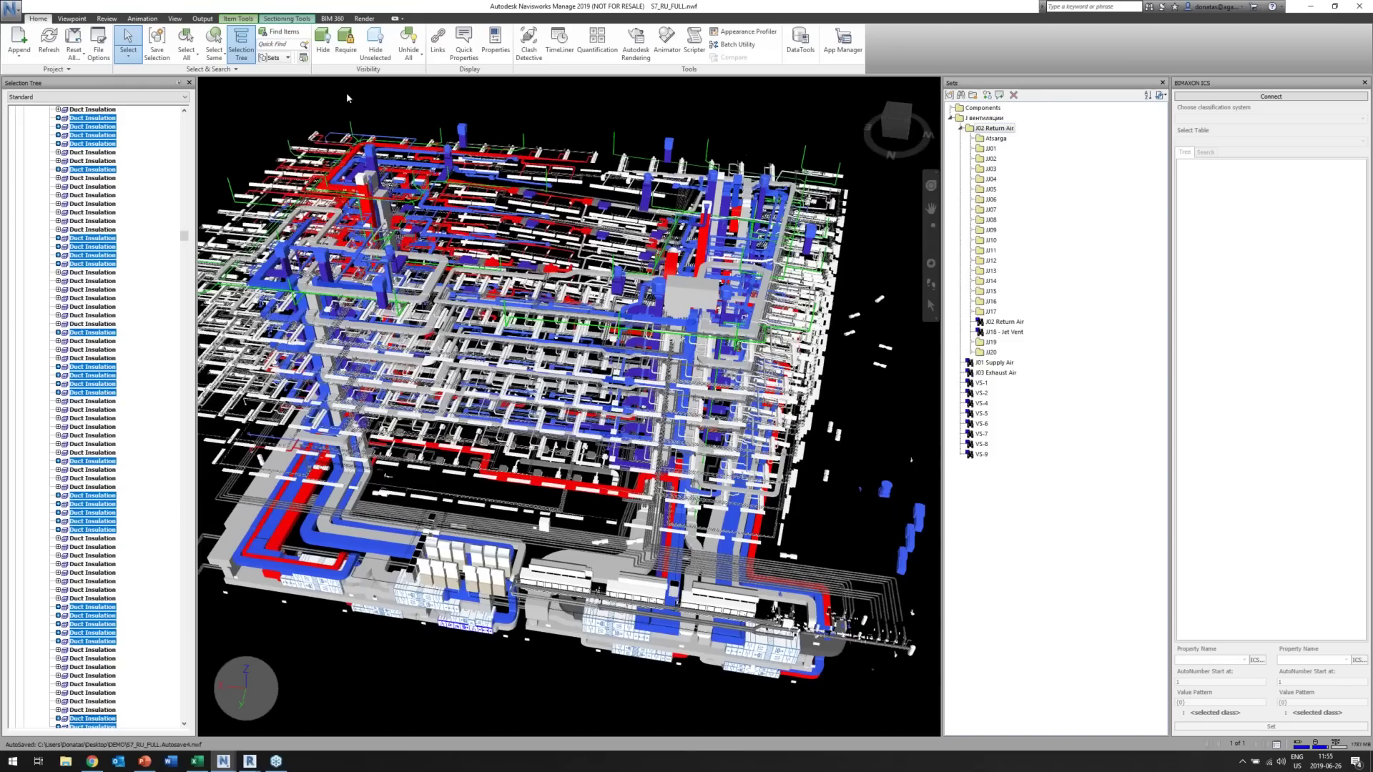
left_click(371, 45)
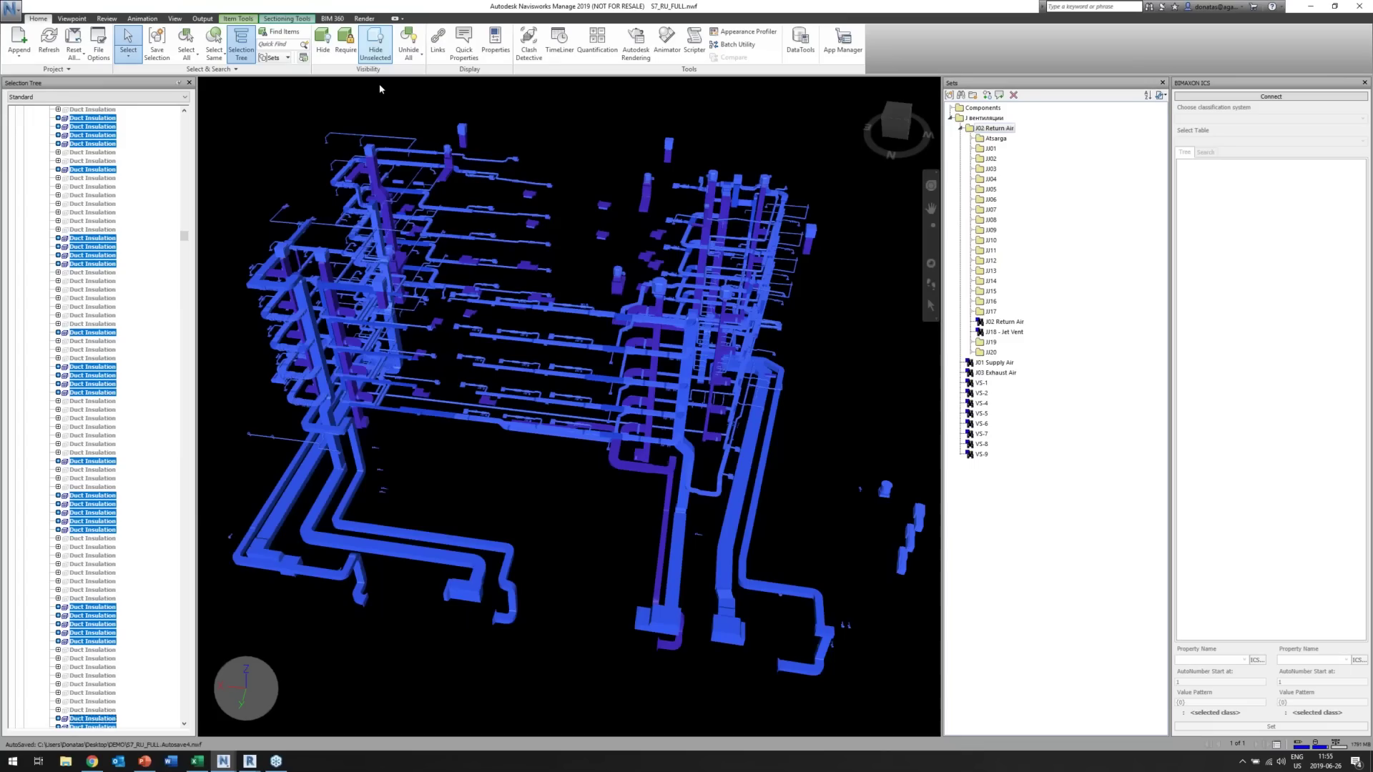
middle_click_drag(574, 467, 584, 451, "shift")
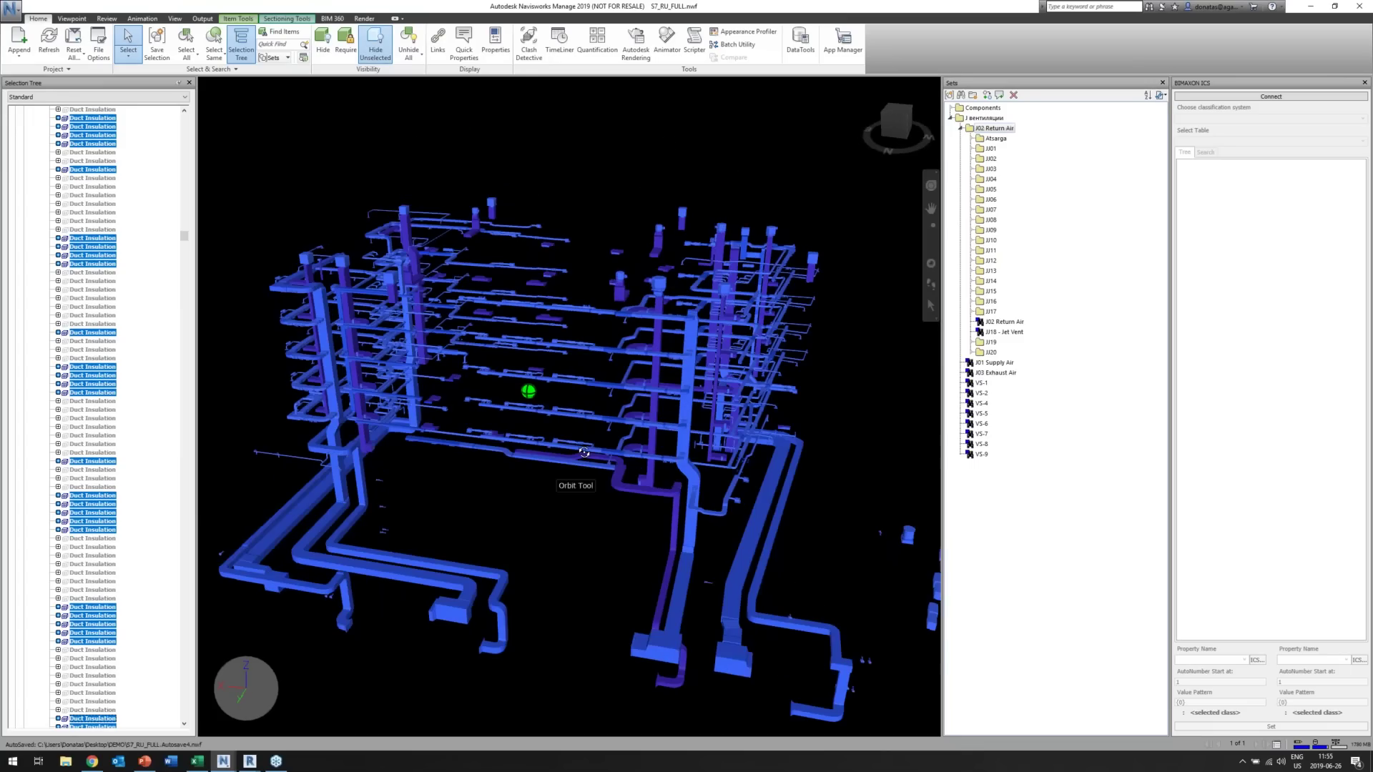
key("Escape")
key("ctrl+shift+a")
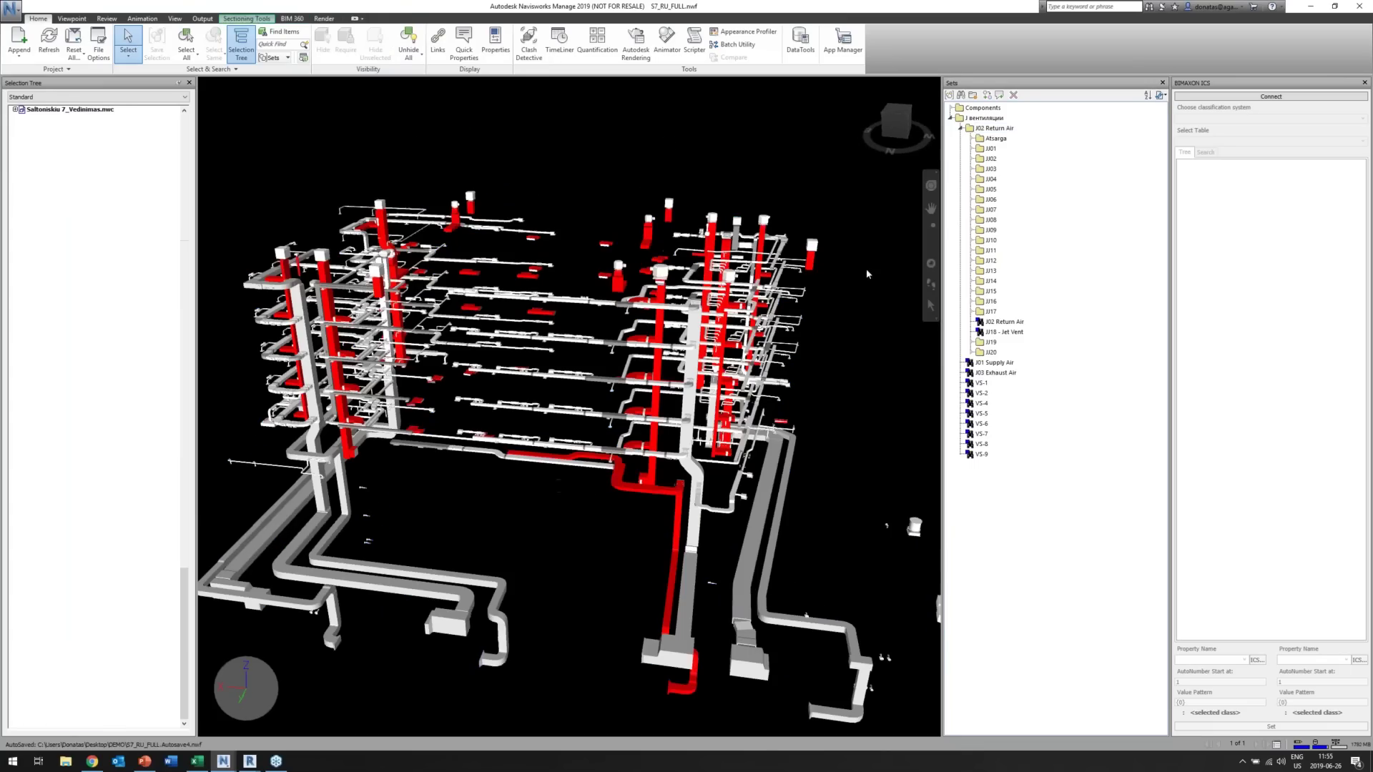
Select the JI01 return air group, show only its ducts, and expand it to list its subsystems.
left_click(990, 150)
middle_click_drag(713, 377, 615, 368, "shift")
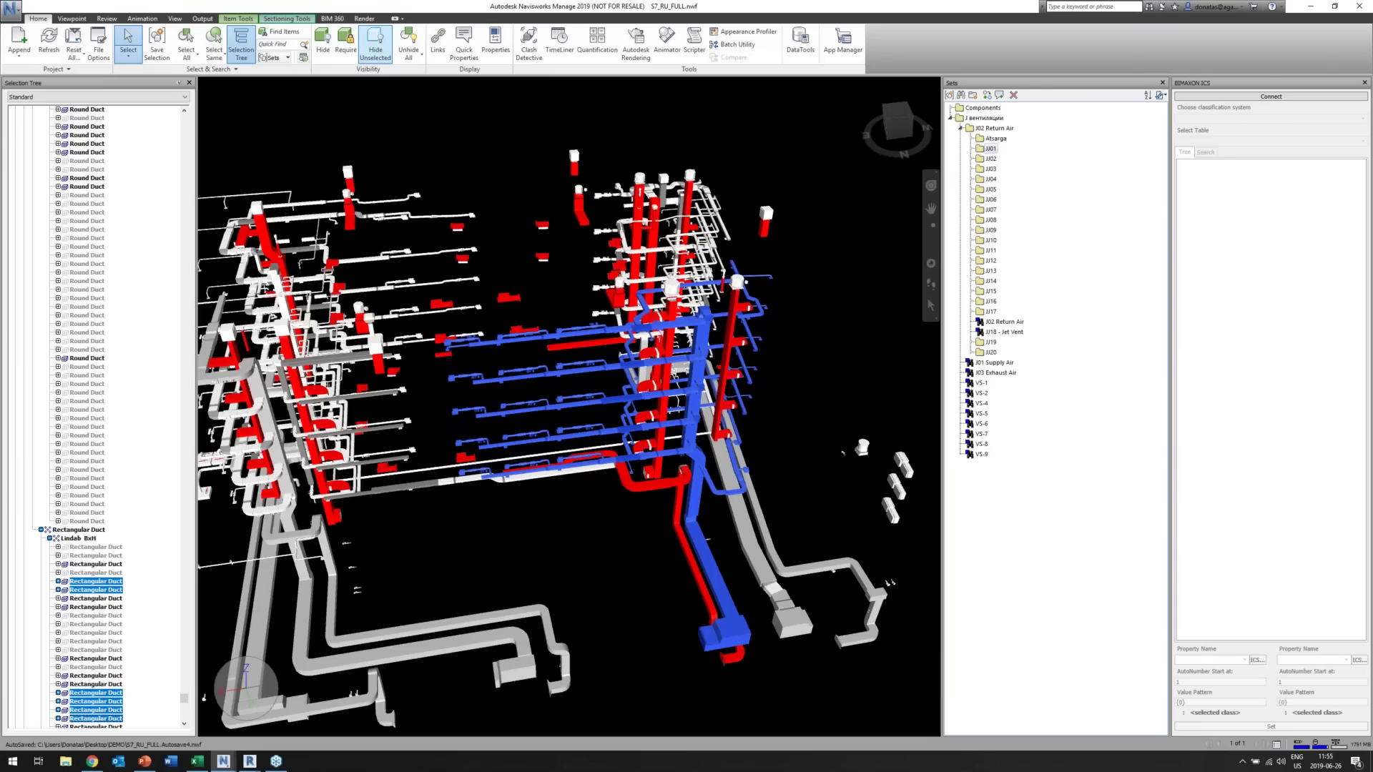
left_click(970, 148)
Select the JI01 subsystem sets from JI0101 to JI0107 in turn to locate their duct branches in the model.
left_click(1004, 169)
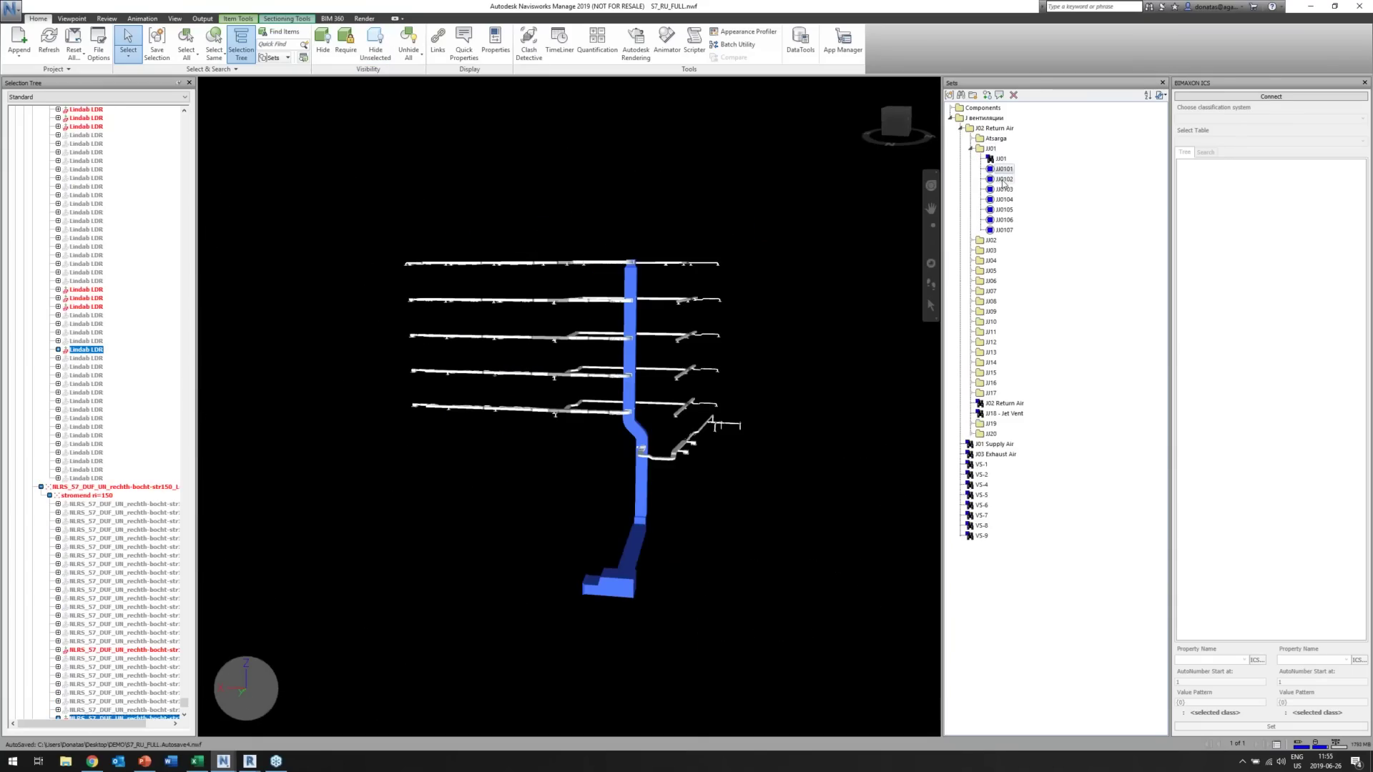
left_click(1004, 180)
left_click(1004, 190)
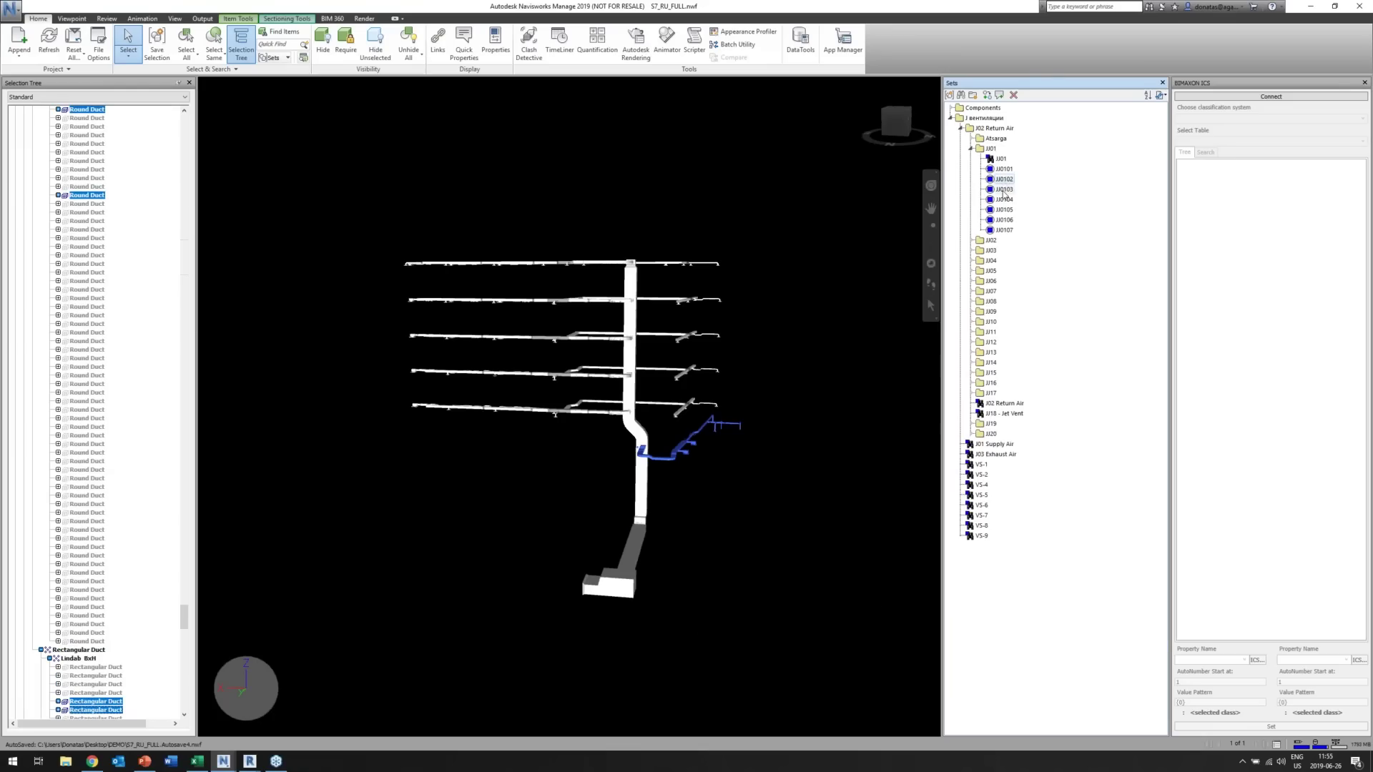
left_click(1004, 200)
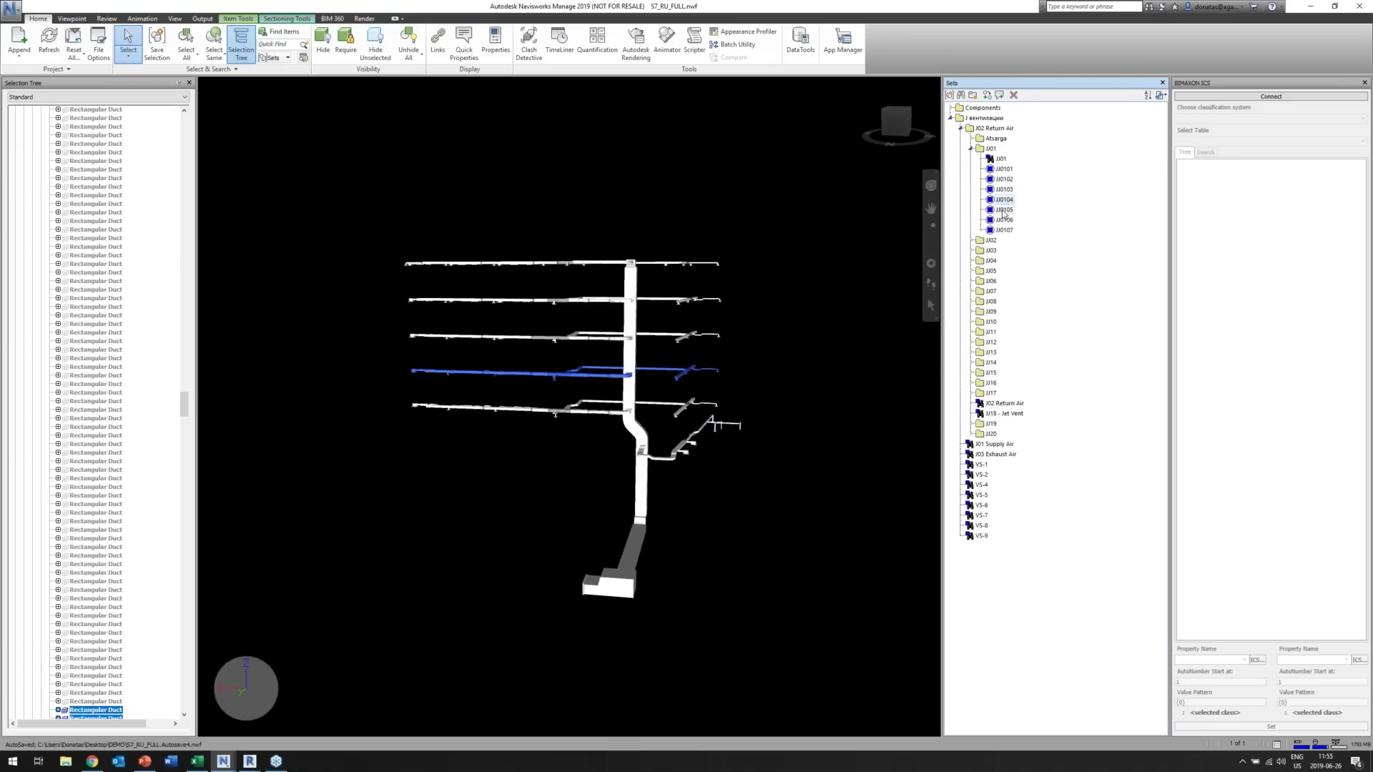
left_click(1004, 210)
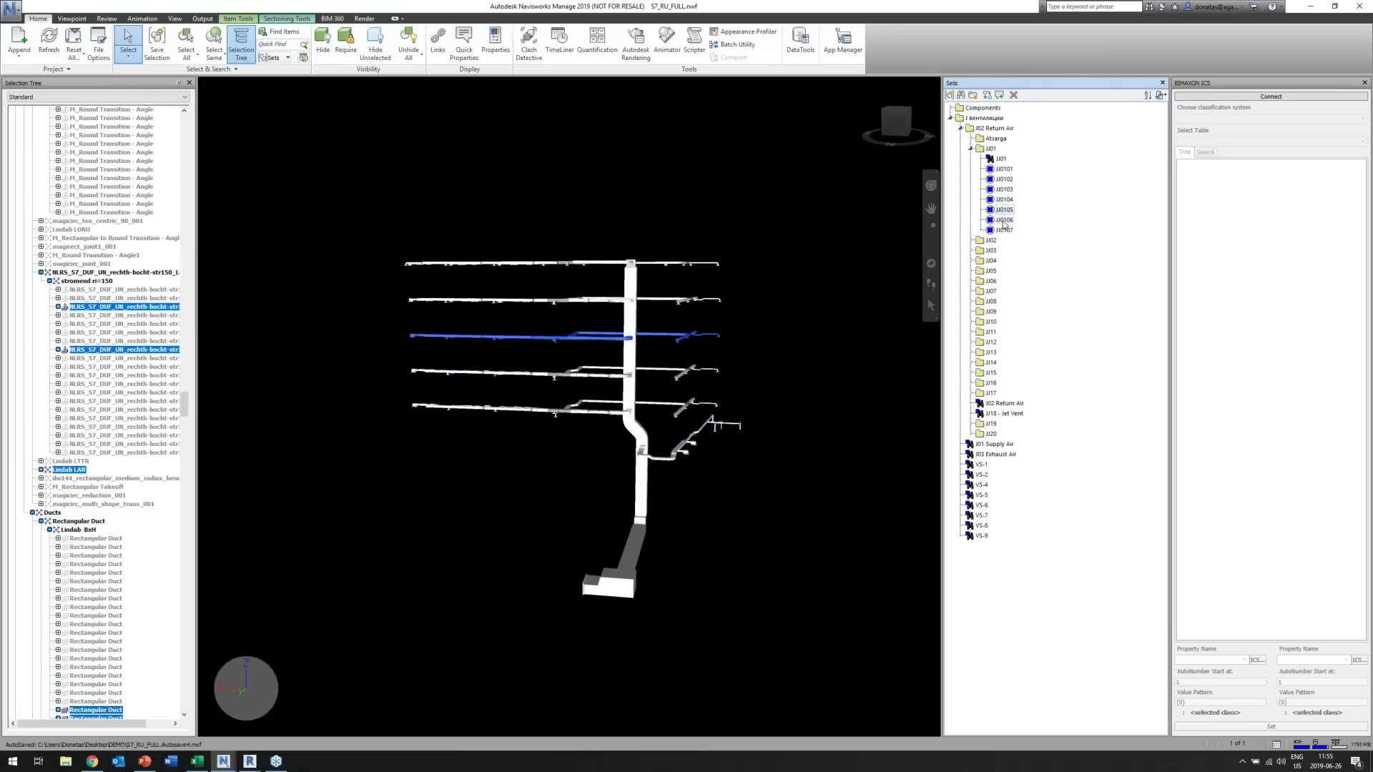
left_click(1004, 230)
Examine the uppermost JI01 branch up close, selecting its ULDA-S-200 duct accessory, a rectangular duct and a round duct individually.
middle_click_drag(561, 264, 652, 229, "shift")
scroll(648, 228, "up", 3)
scroll(648, 227, "up", 2)
scroll(504, 322, "up", 4)
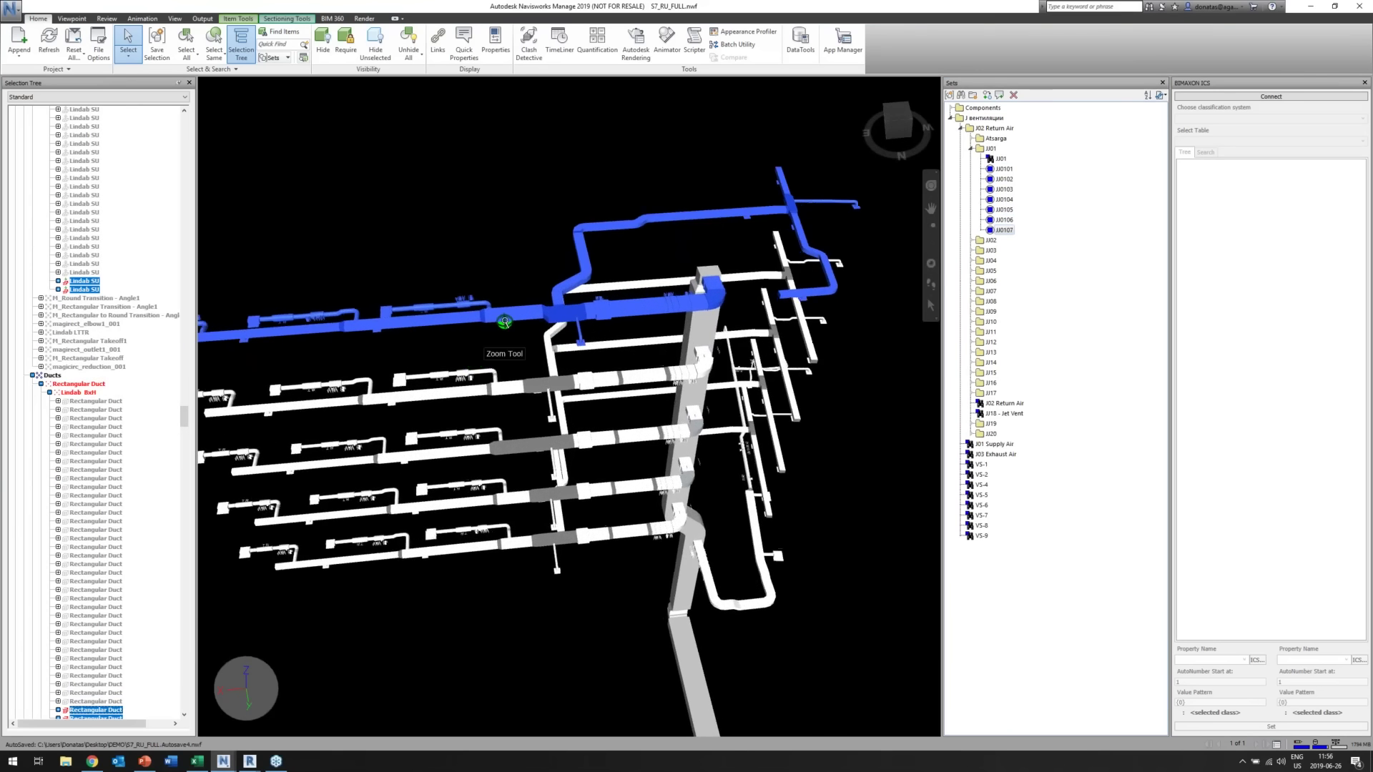
scroll(501, 314, "up", 2)
left_click(469, 298)
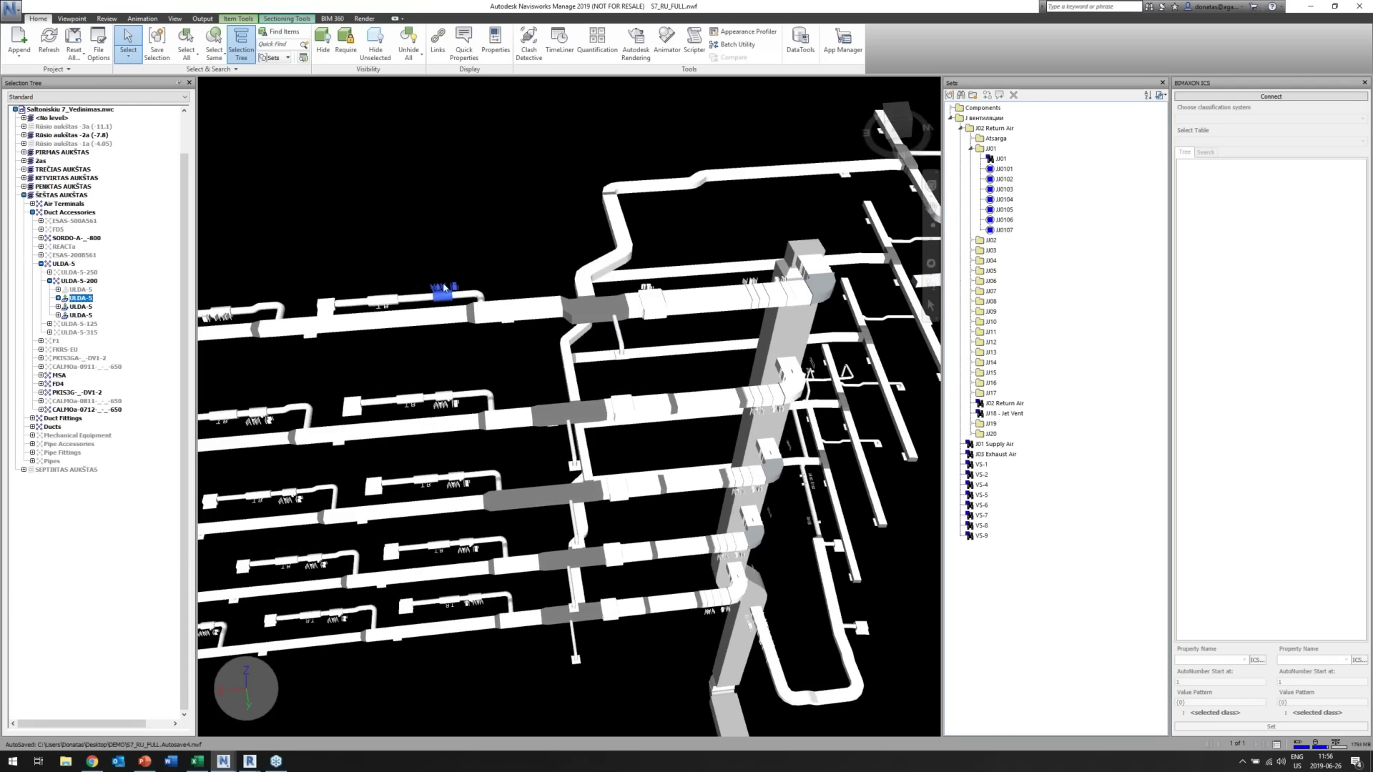
scroll(445, 289, "up", 3)
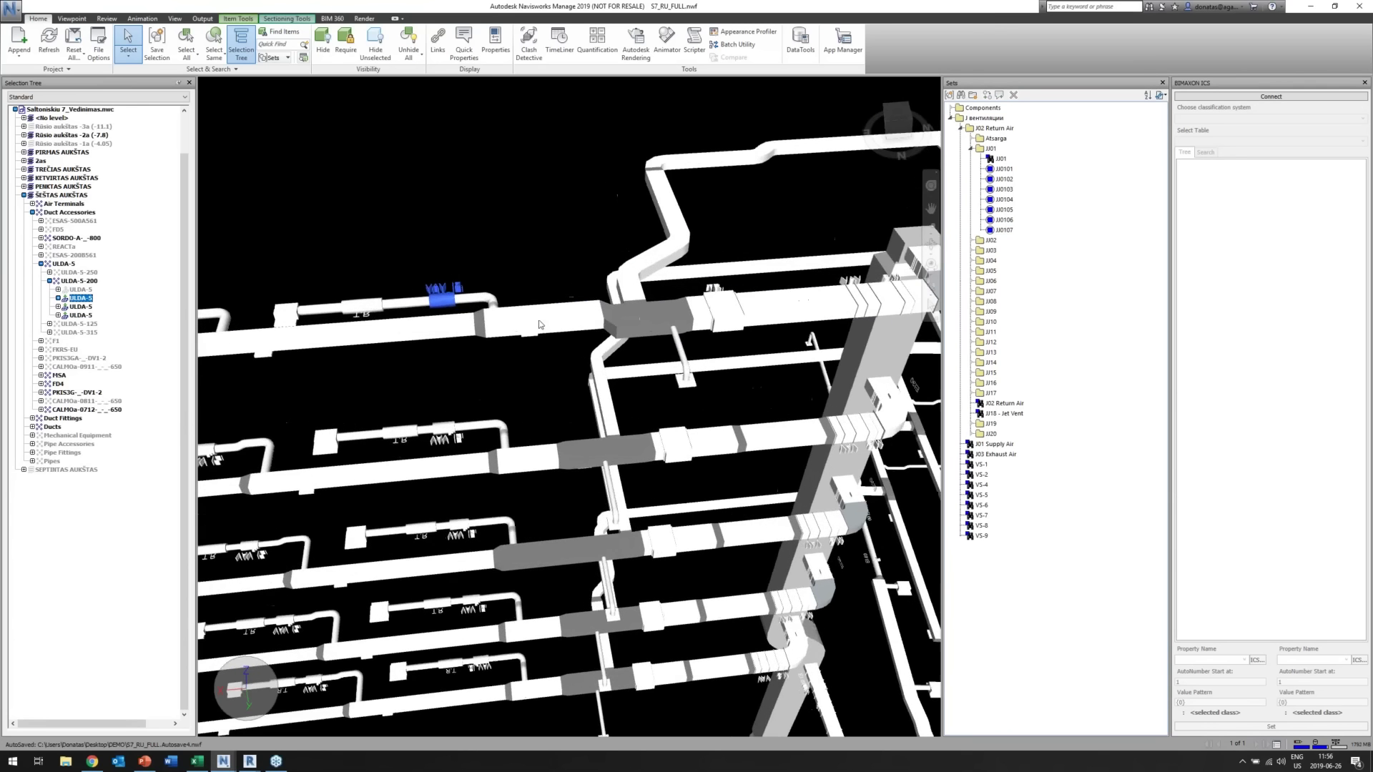
left_click(508, 318)
scroll(543, 366, "up", 2)
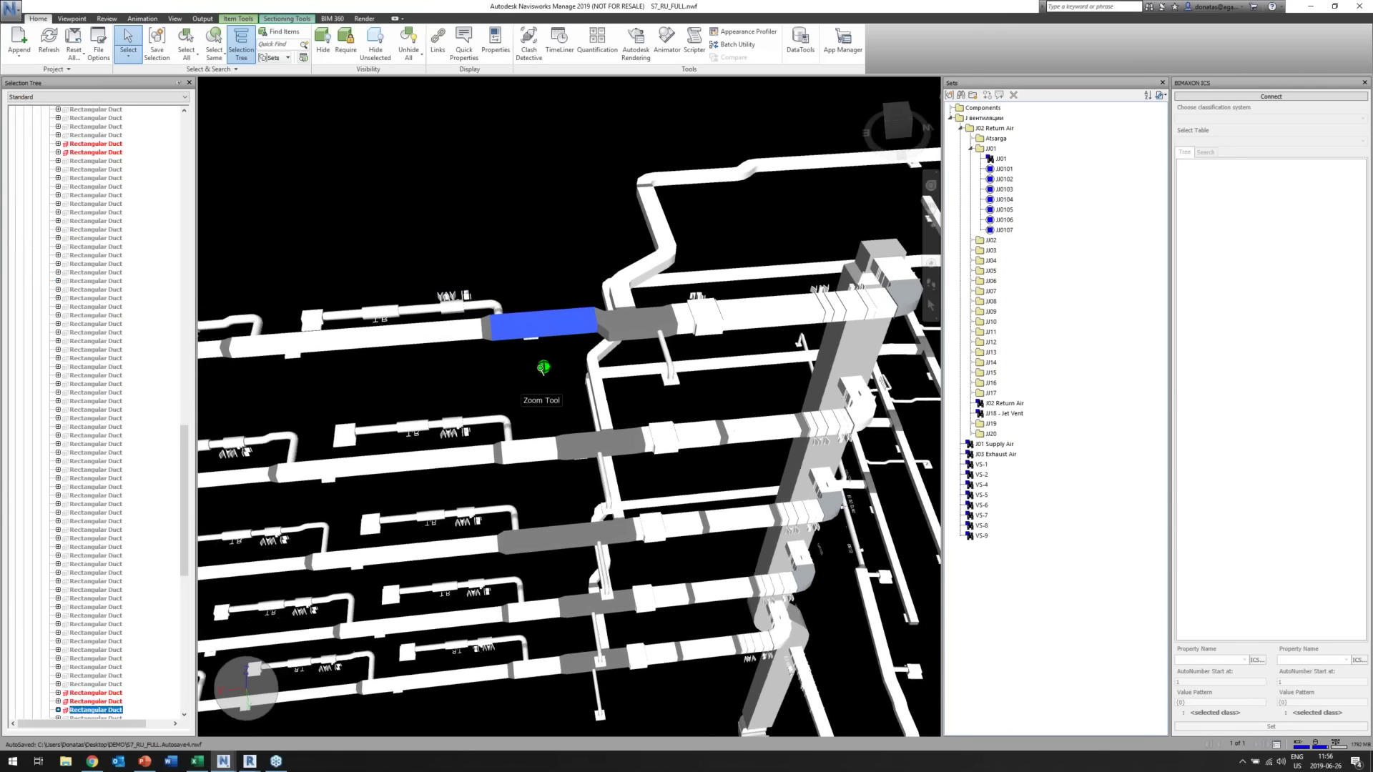
left_click_drag(543, 366, 578, 329)
left_click(487, 366)
scroll(486, 365, "down", 3)
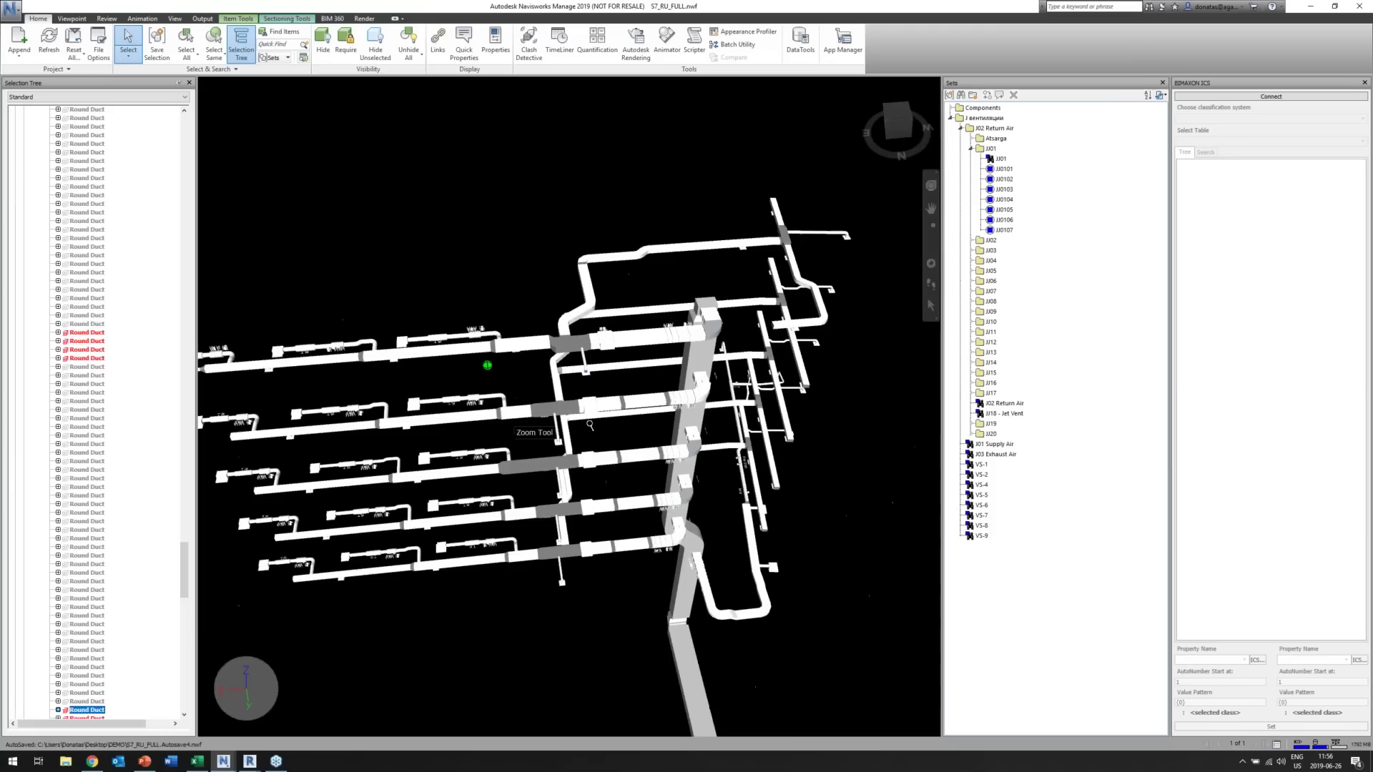
middle_click_drag(616, 435, 572, 458, "shift")
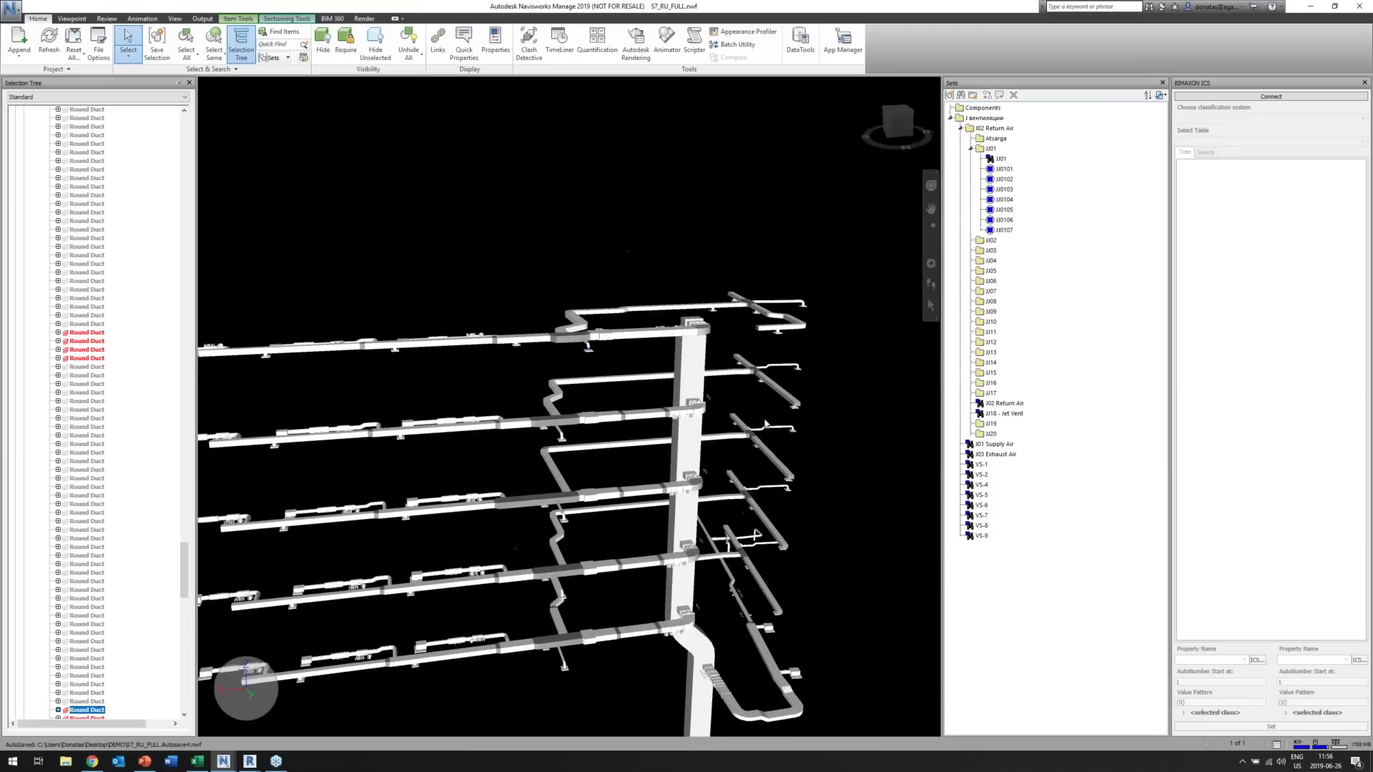
Switch to the ST_konstrukcijos.nwf model and inspect the structural building, selecting one upper-storey column.
left_click(250, 763)
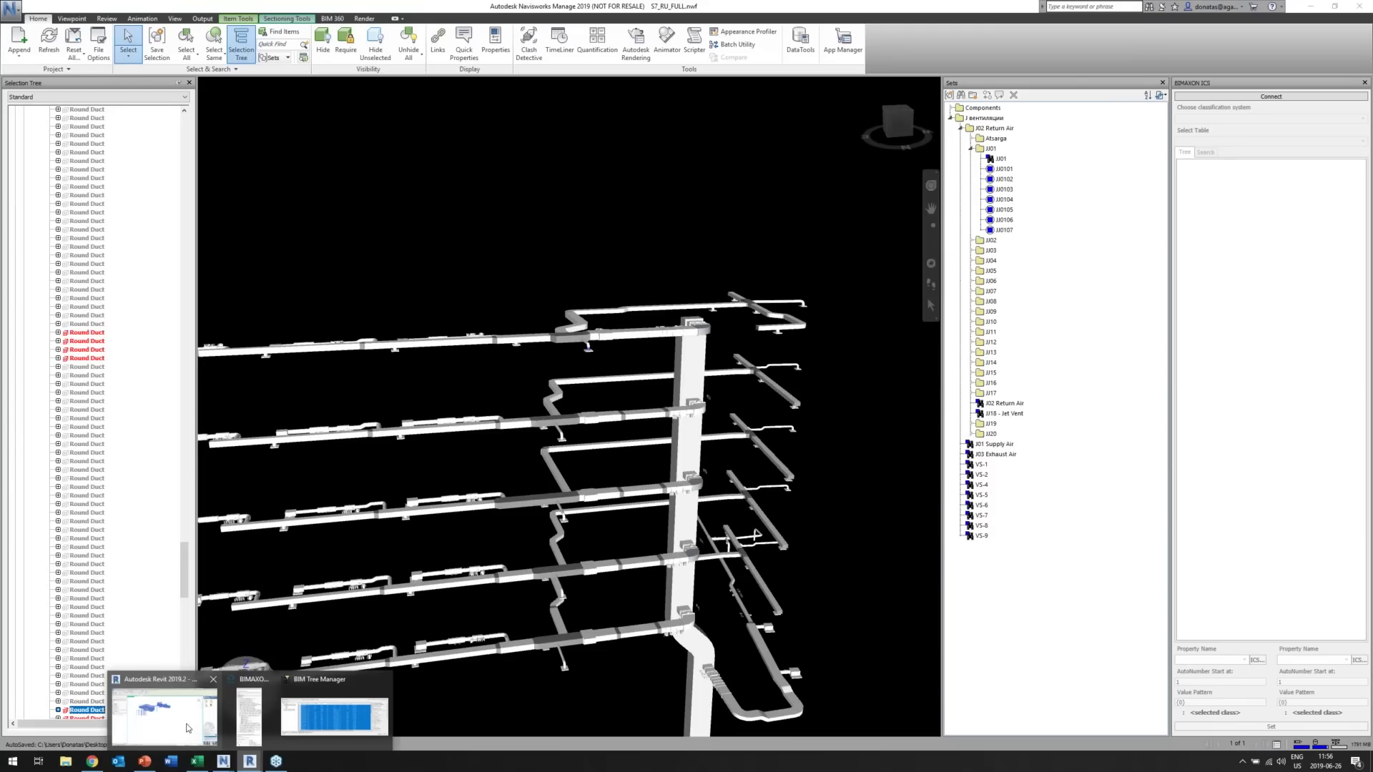
mouse_move(203, 728)
mouse_move(223, 761)
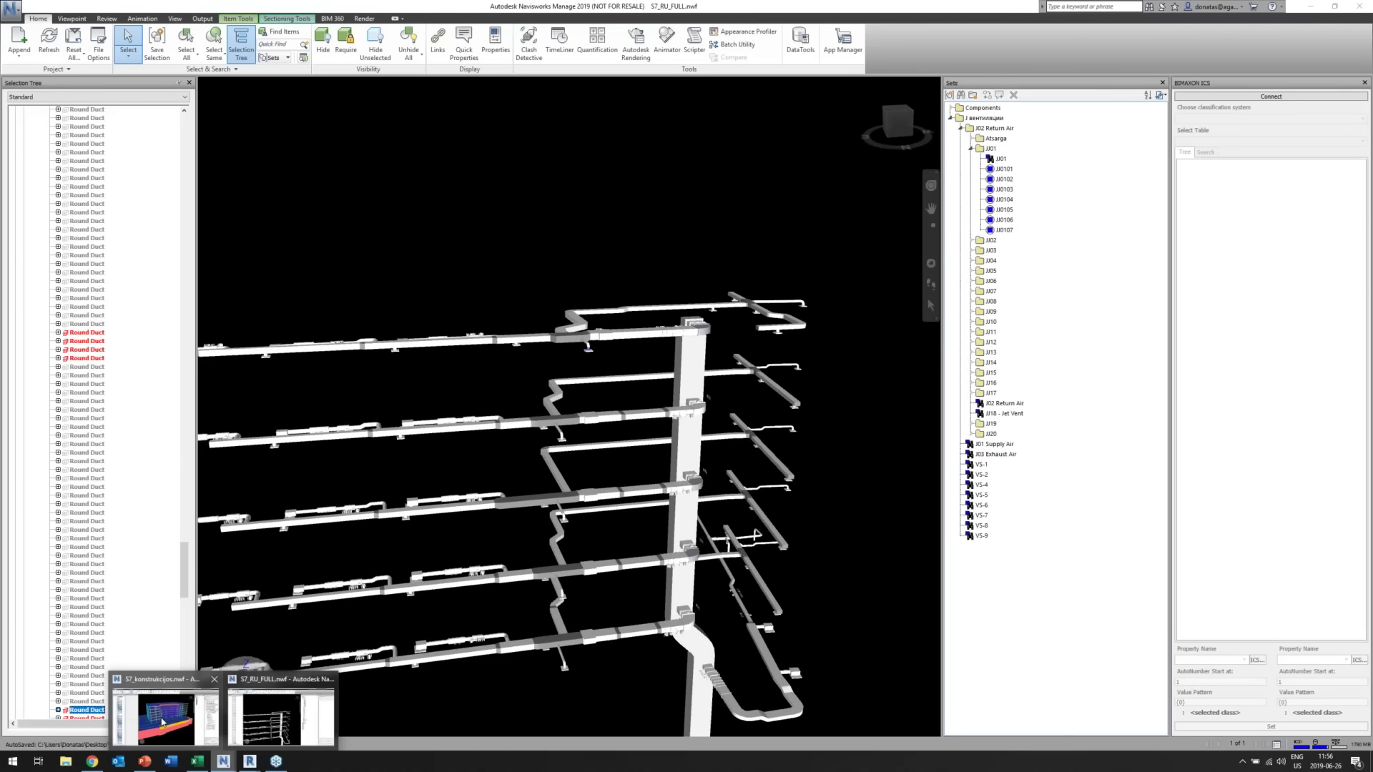
left_click(163, 722)
left_click_drag(627, 455, 488, 501)
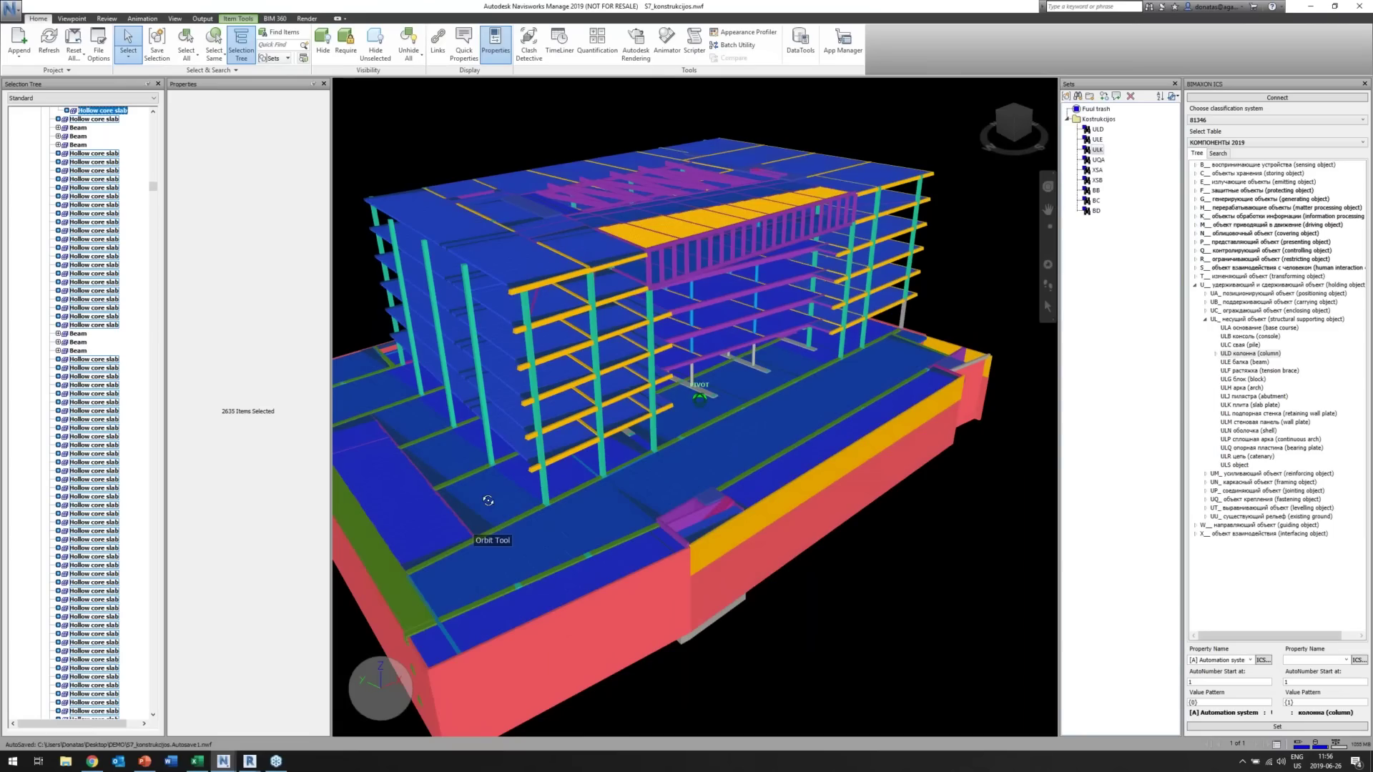
left_click_drag(488, 501, 585, 429)
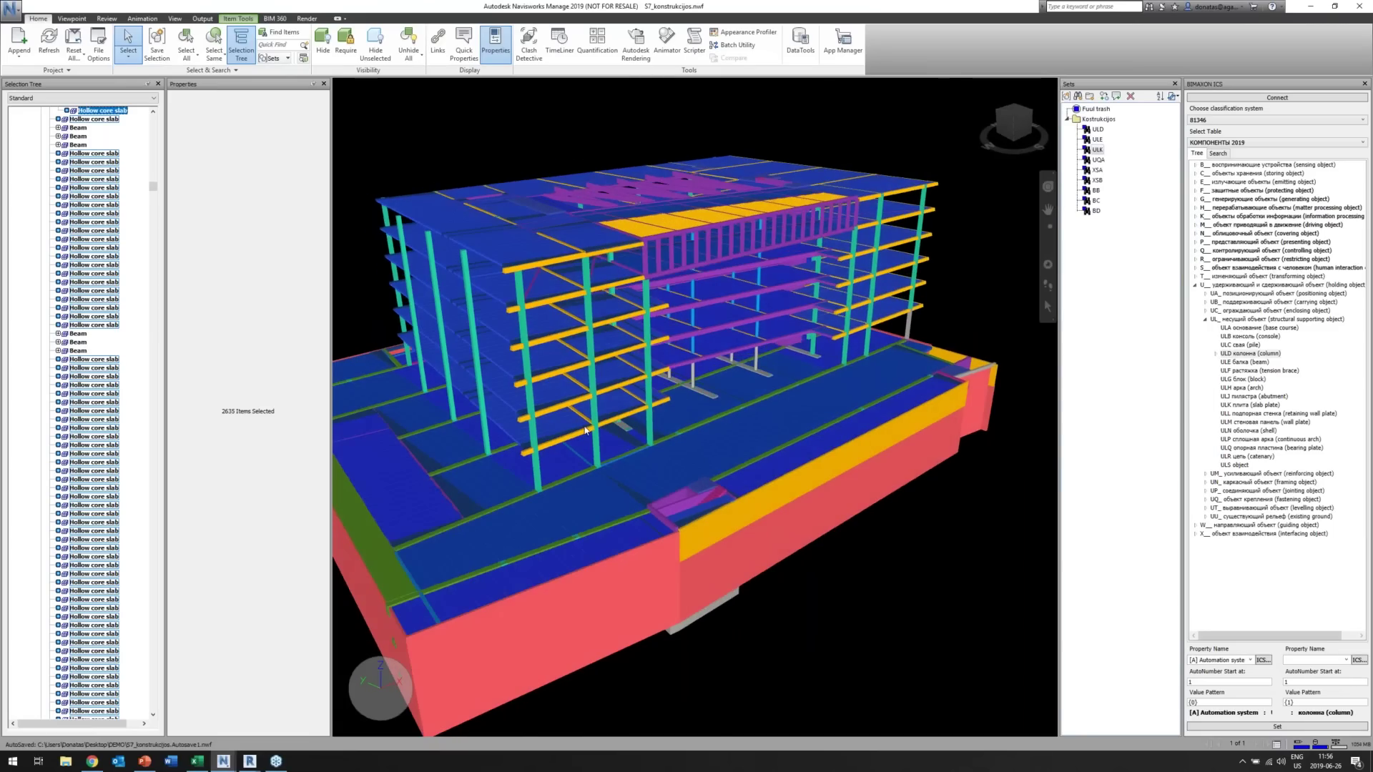
scroll(833, 324, "up", 3)
scroll(834, 324, "down", 3)
left_click(890, 266)
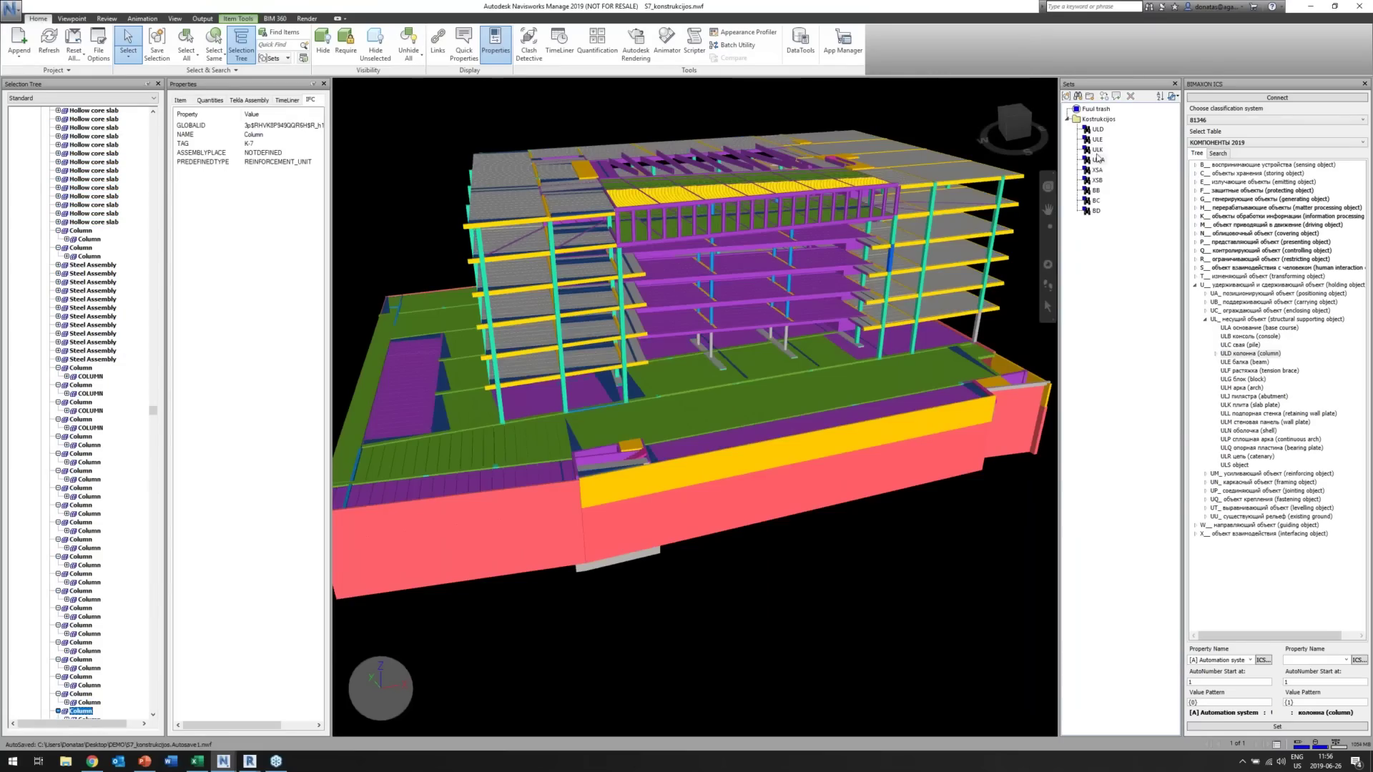
Select the ULD column set and hide all unselected items so only the columns are shown.
left_click(1097, 131)
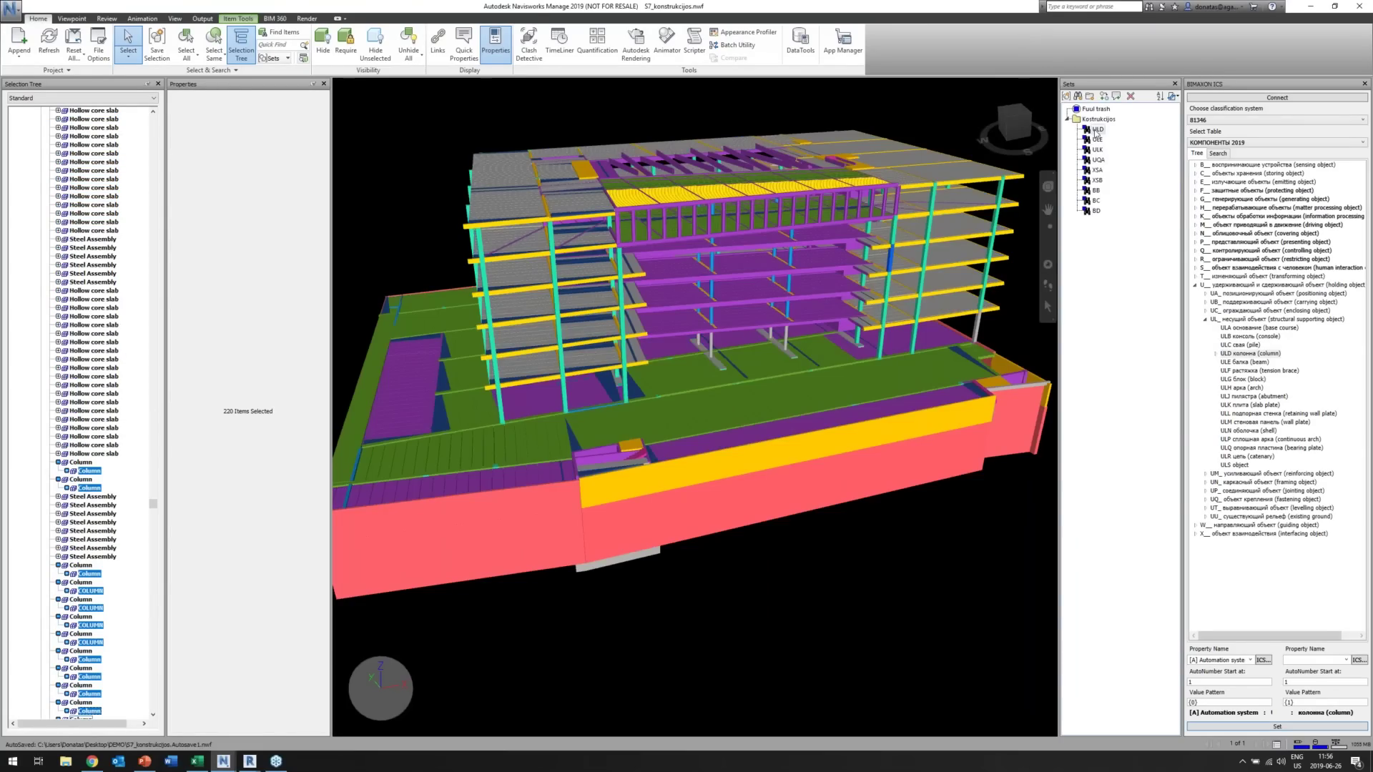
left_click(379, 44)
middle_click_drag(539, 342, 554, 449, "shift")
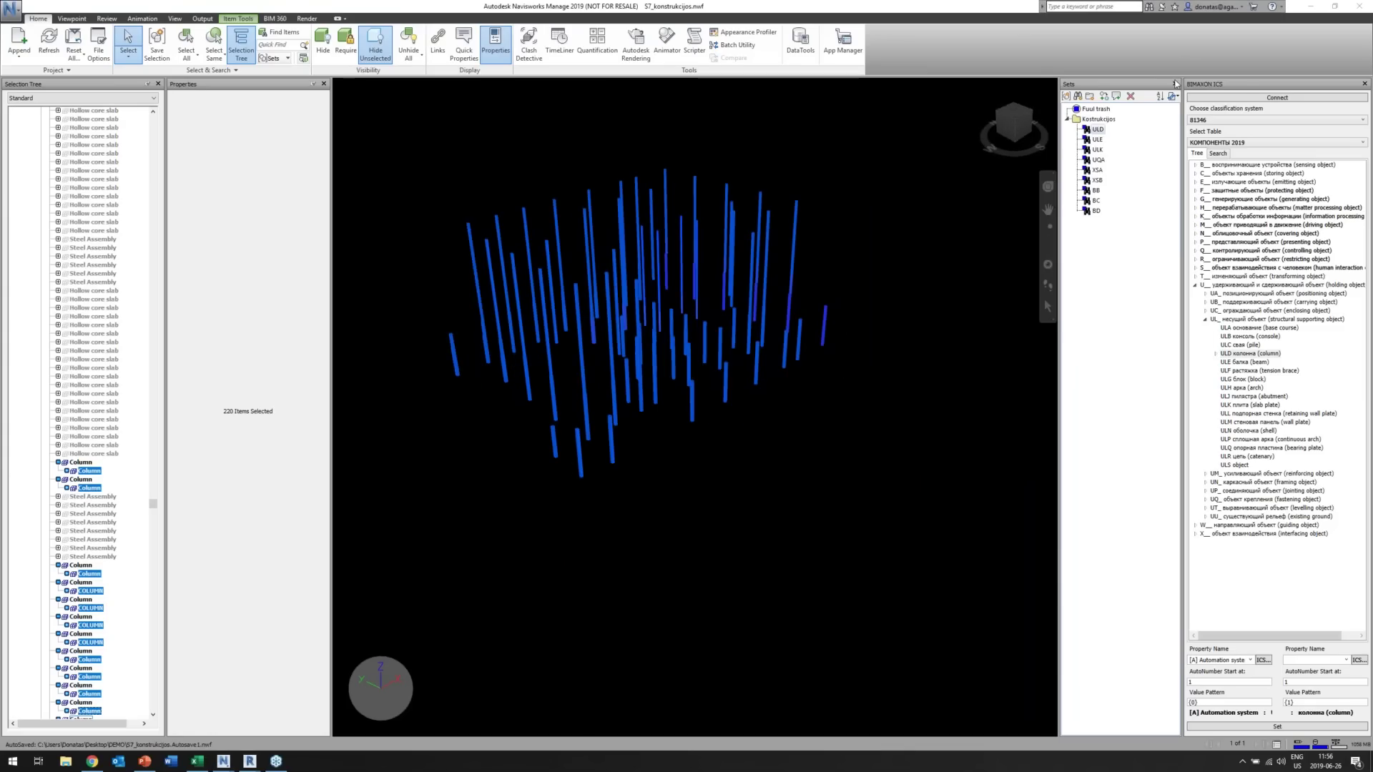
Float the BIMAXON ICS window over the model and review the property groups under the ULD column class.
left_click(1220, 99)
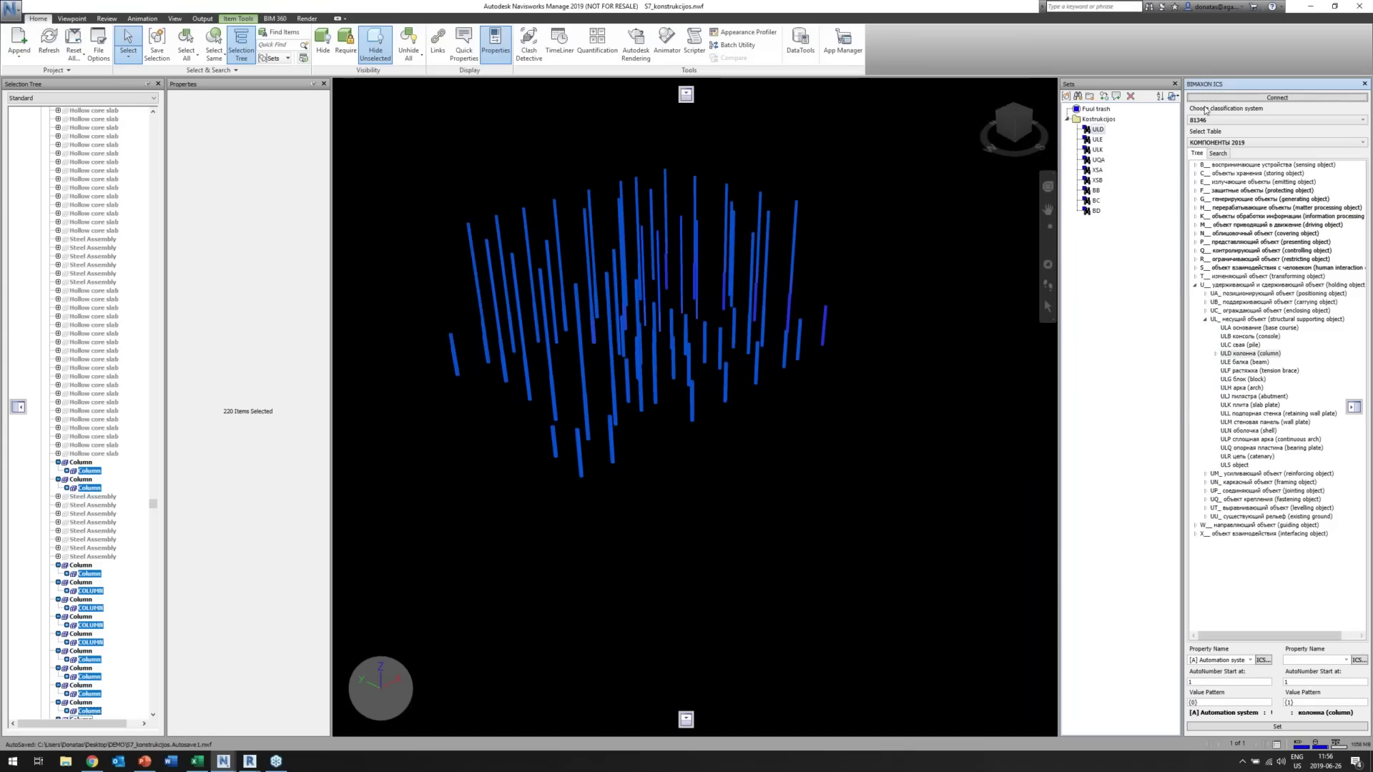
left_click_drag(1216, 84, 960, 105)
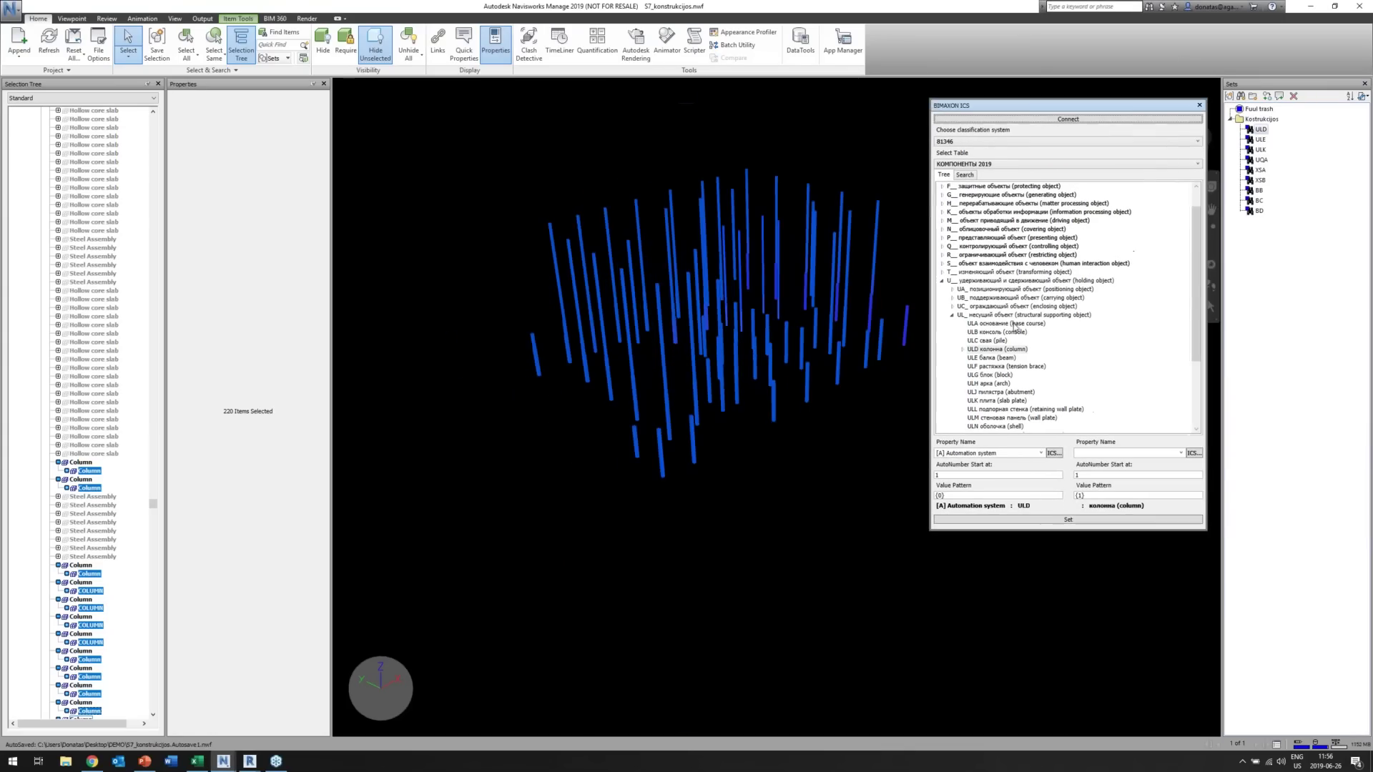
left_click(963, 350)
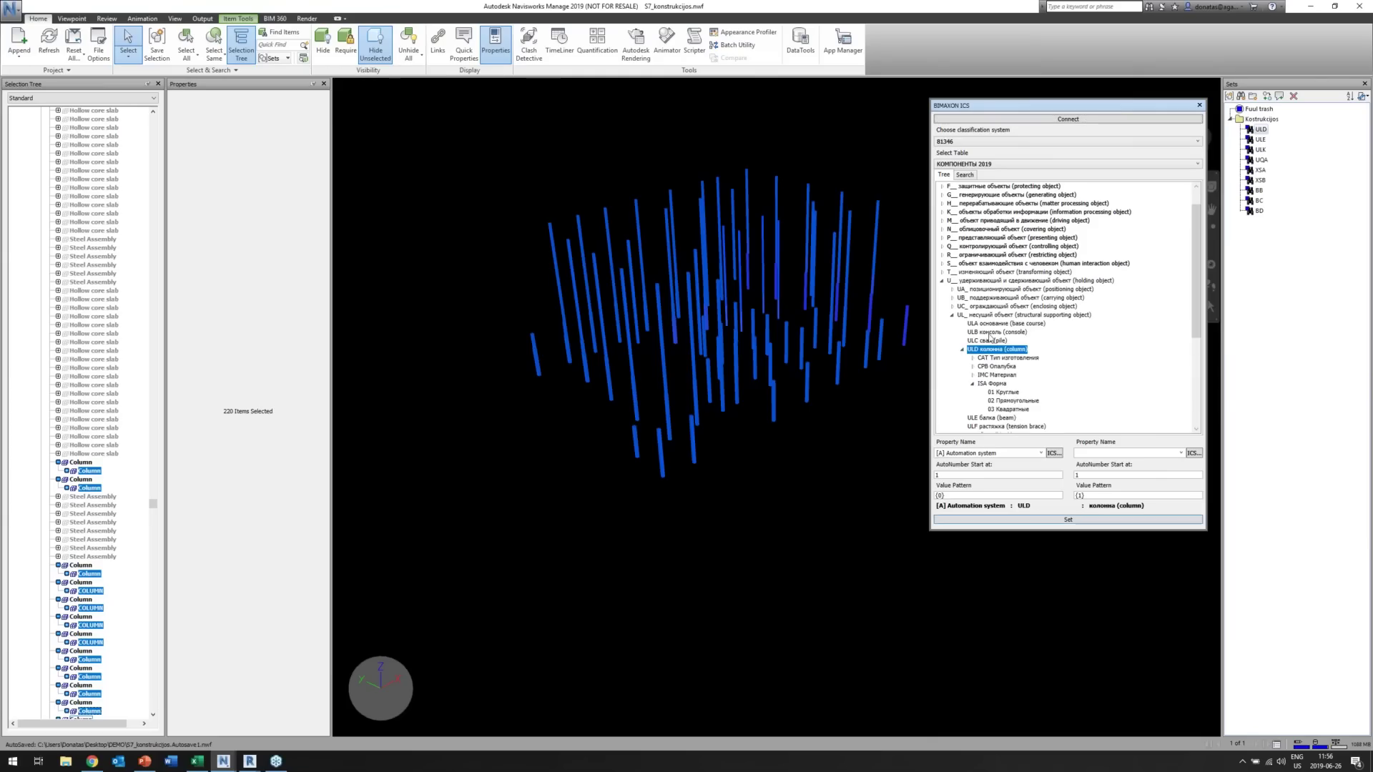
scroll(991, 336, "down", 2)
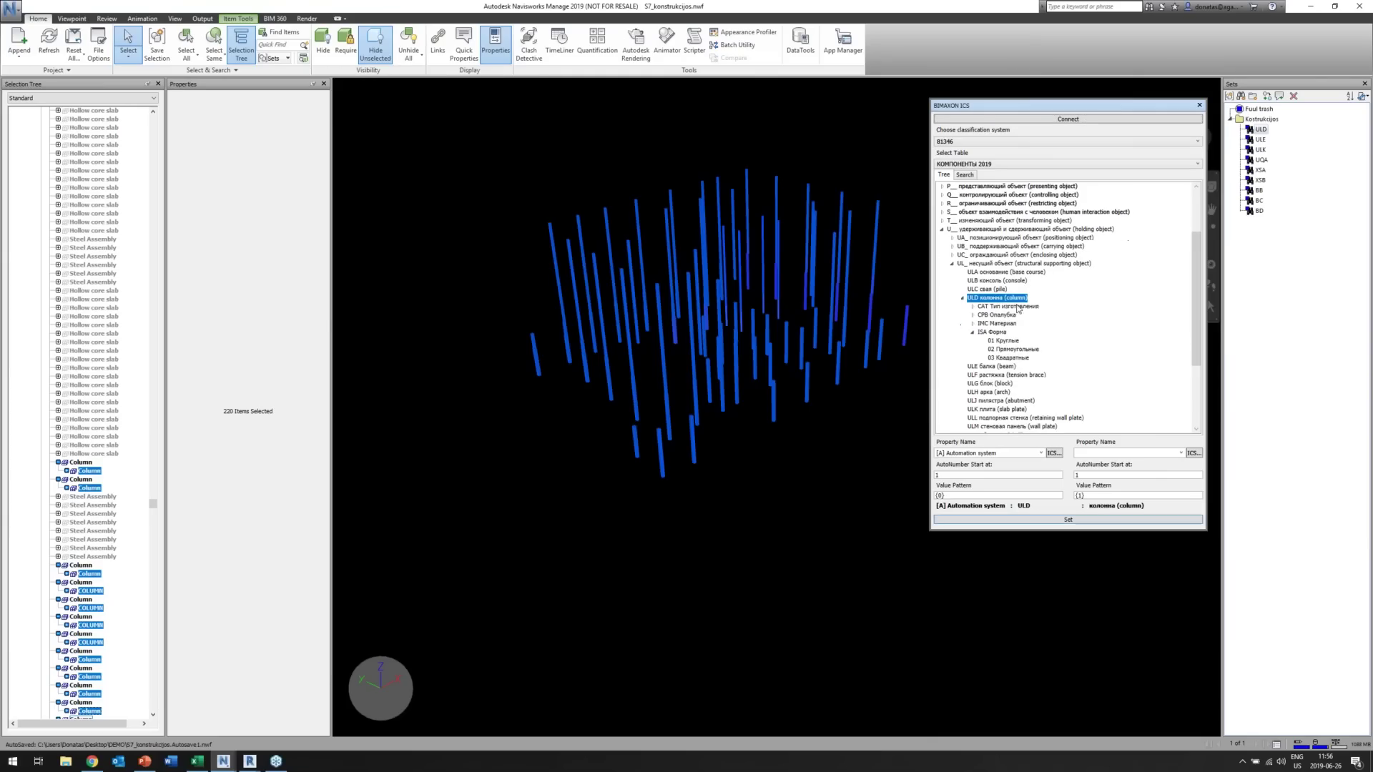
left_click(974, 333)
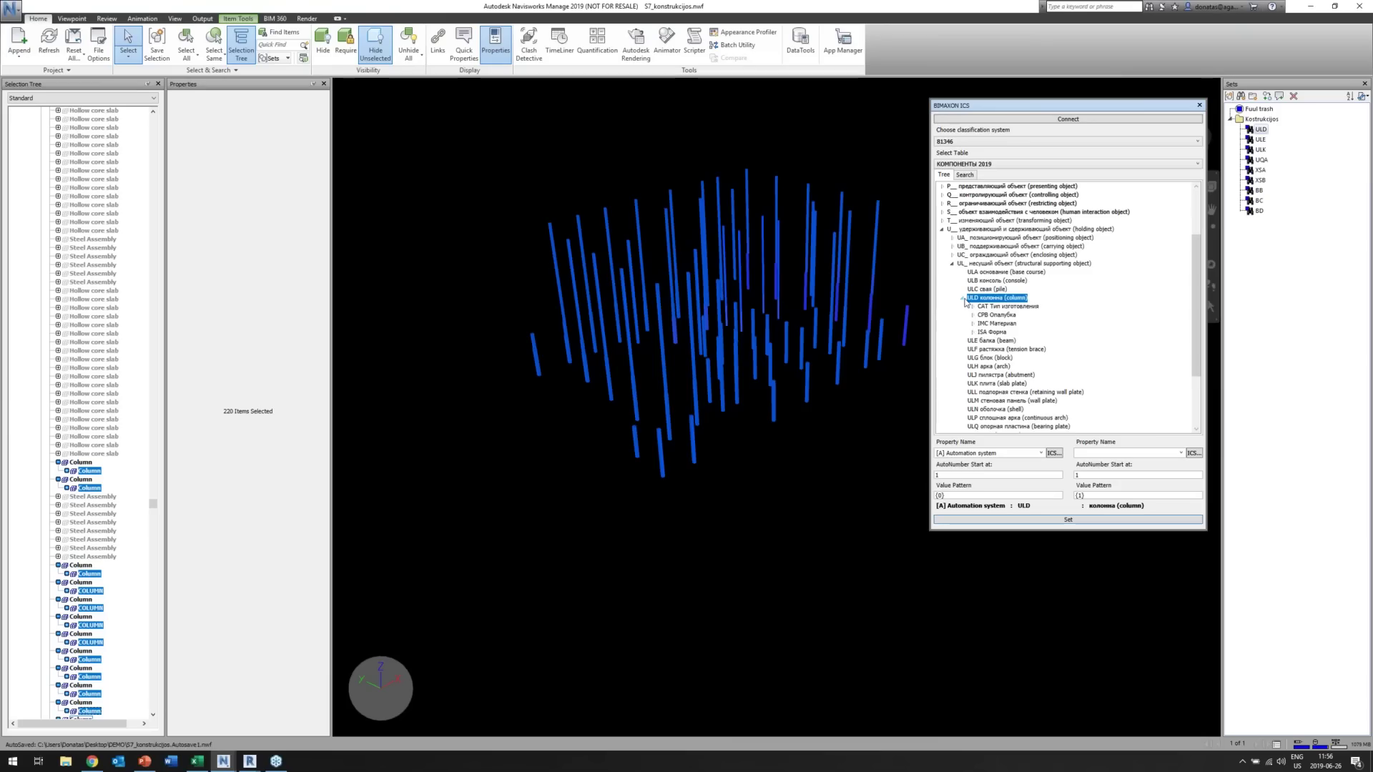
left_click(963, 298)
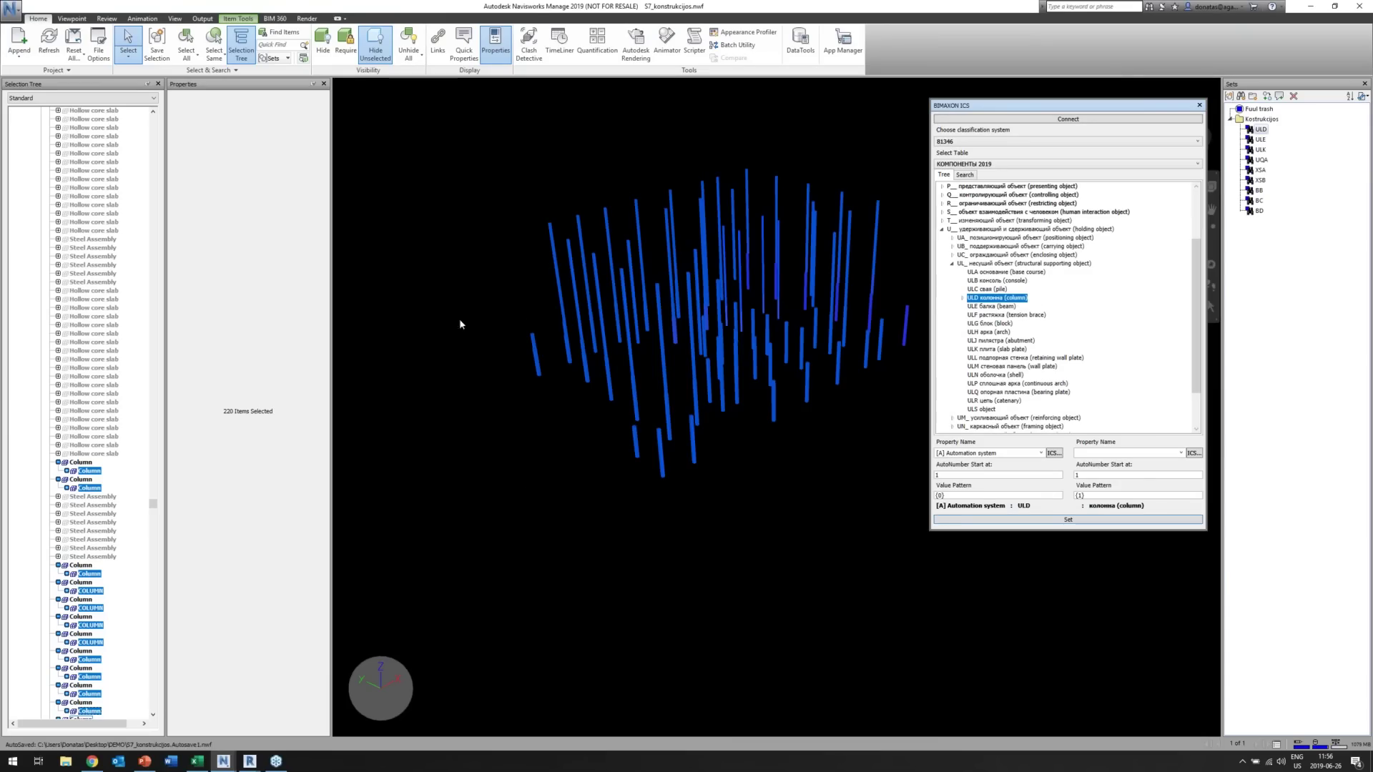
Select a single column's child element and examine its BIMAXON class code title and material name.
left_click(536, 361)
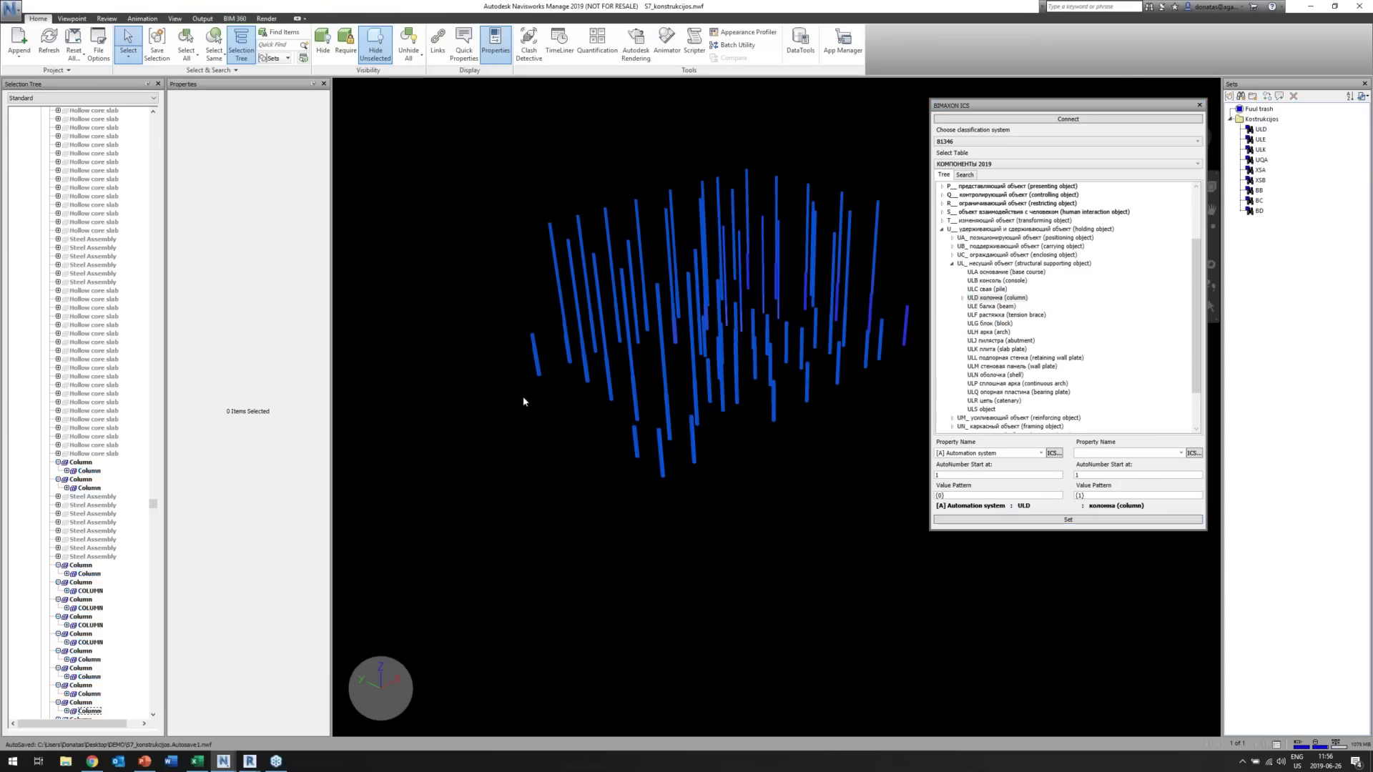
left_click(85, 119)
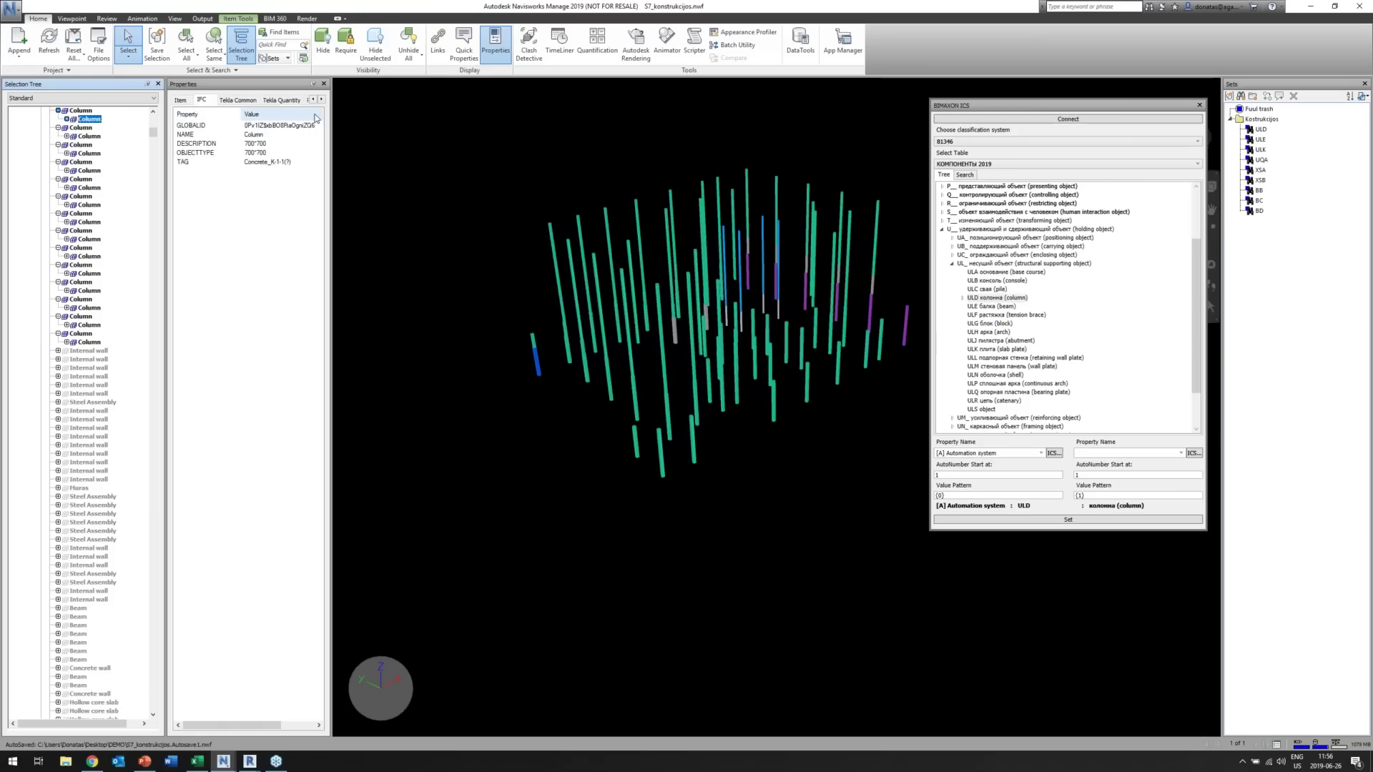
left_click(322, 100)
left_click(323, 100)
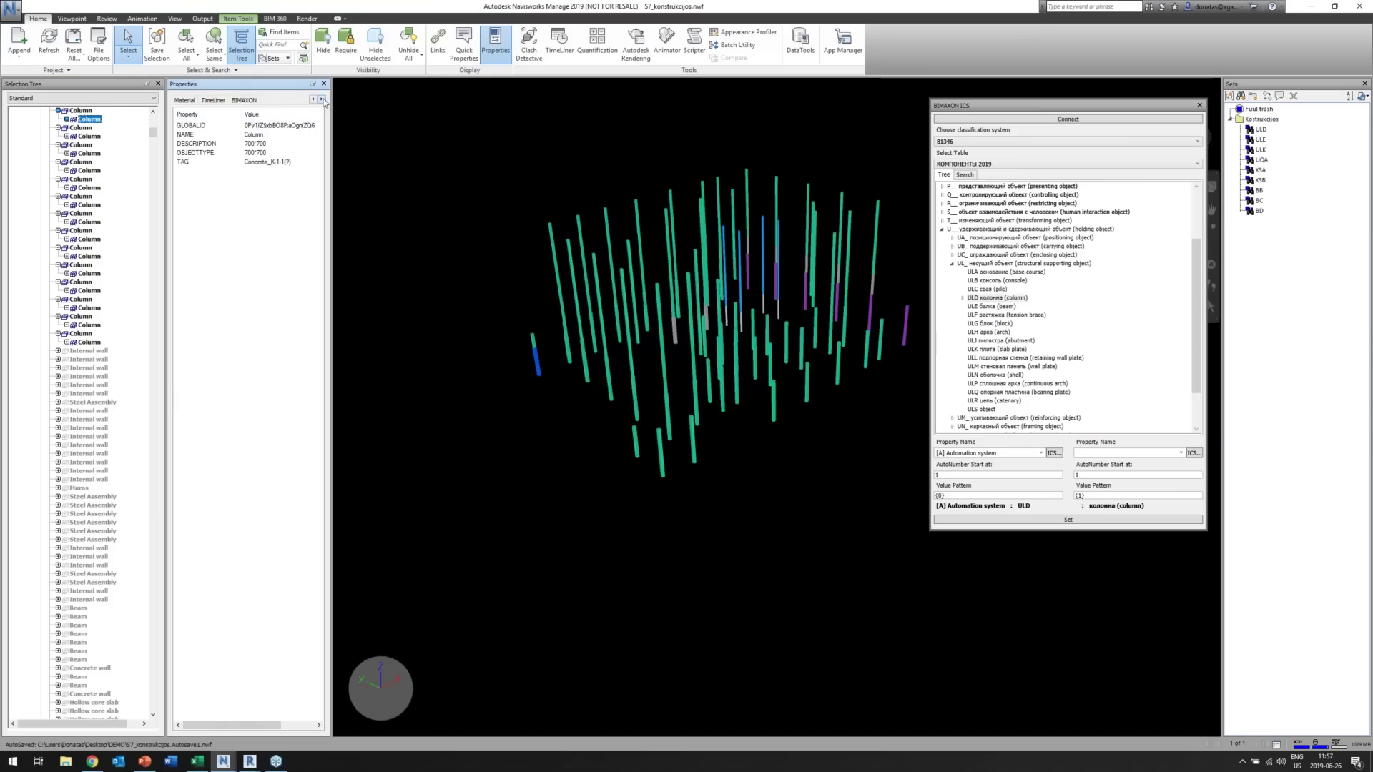
left_click(244, 99)
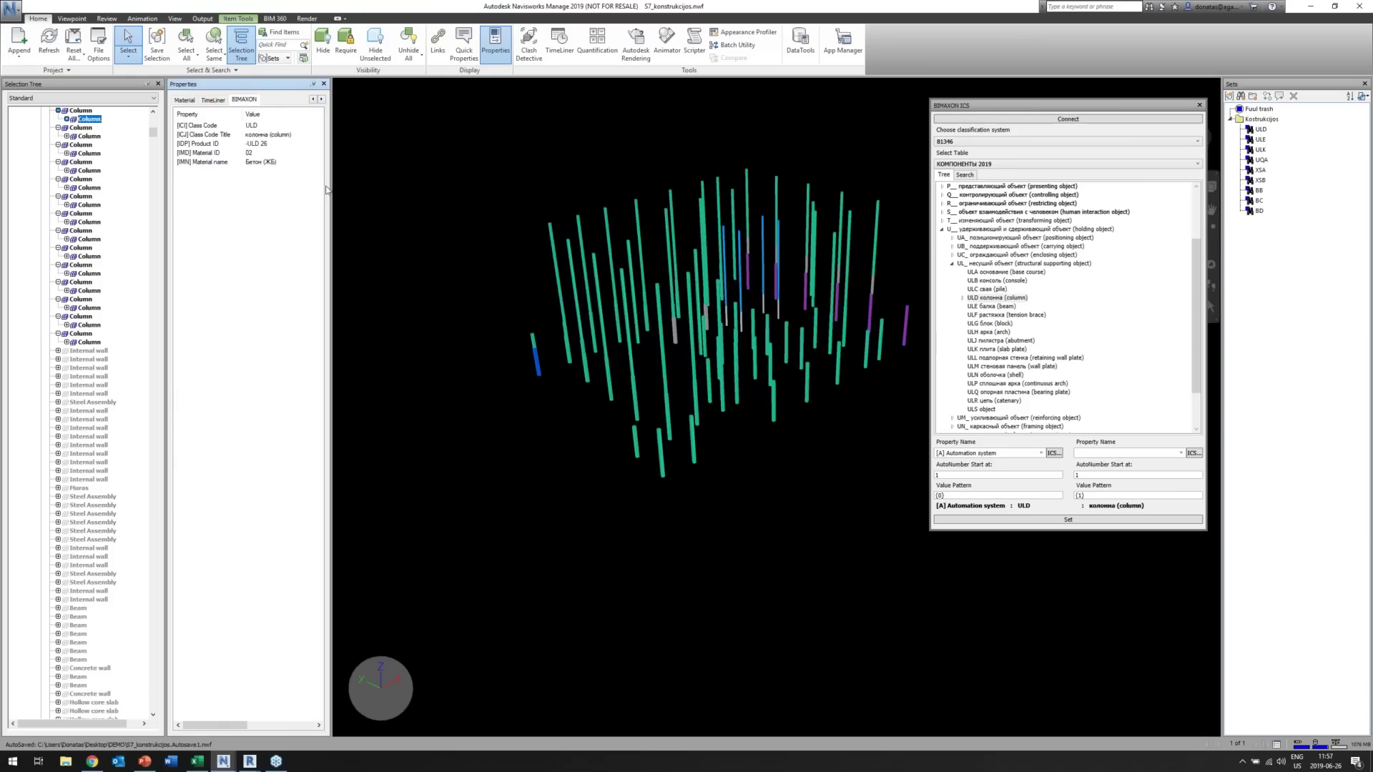
left_click_drag(373, 192, 371, 191)
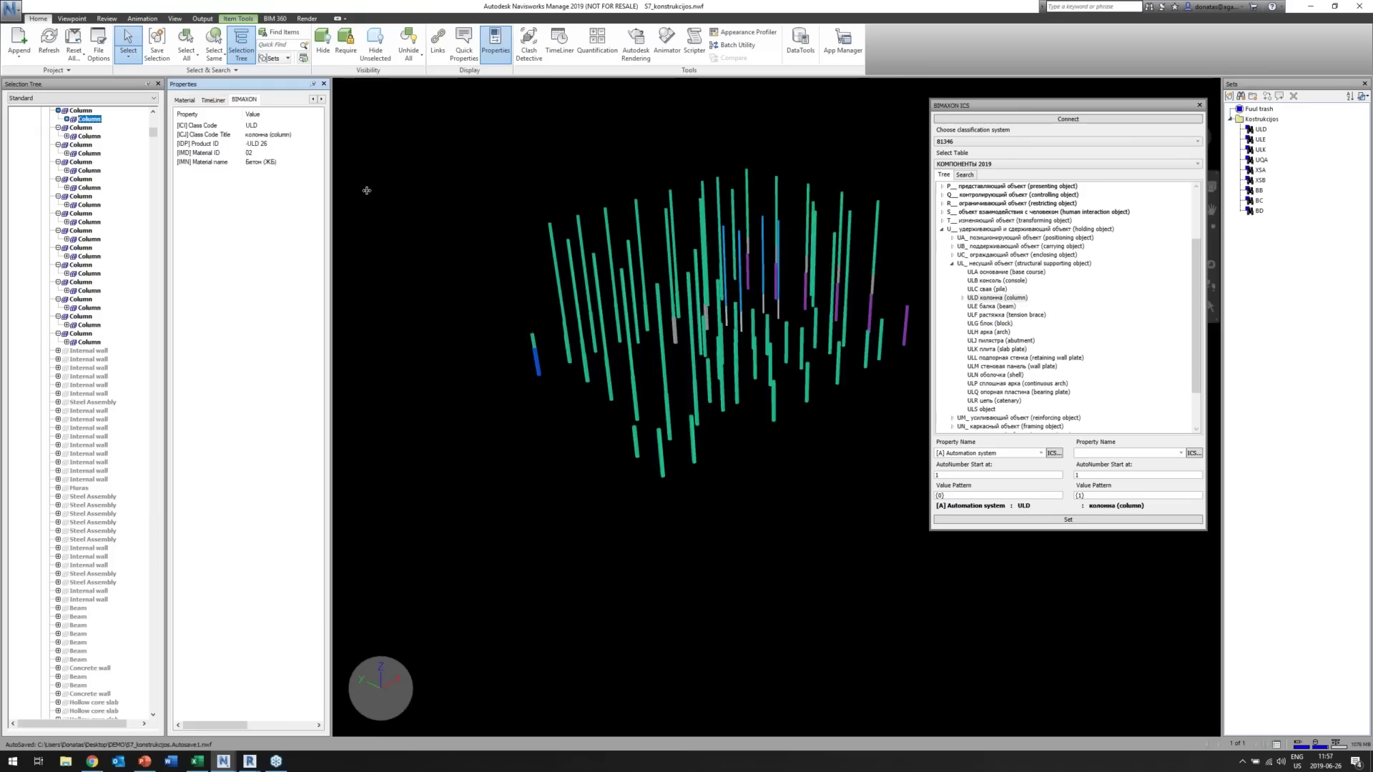
left_click(278, 165)
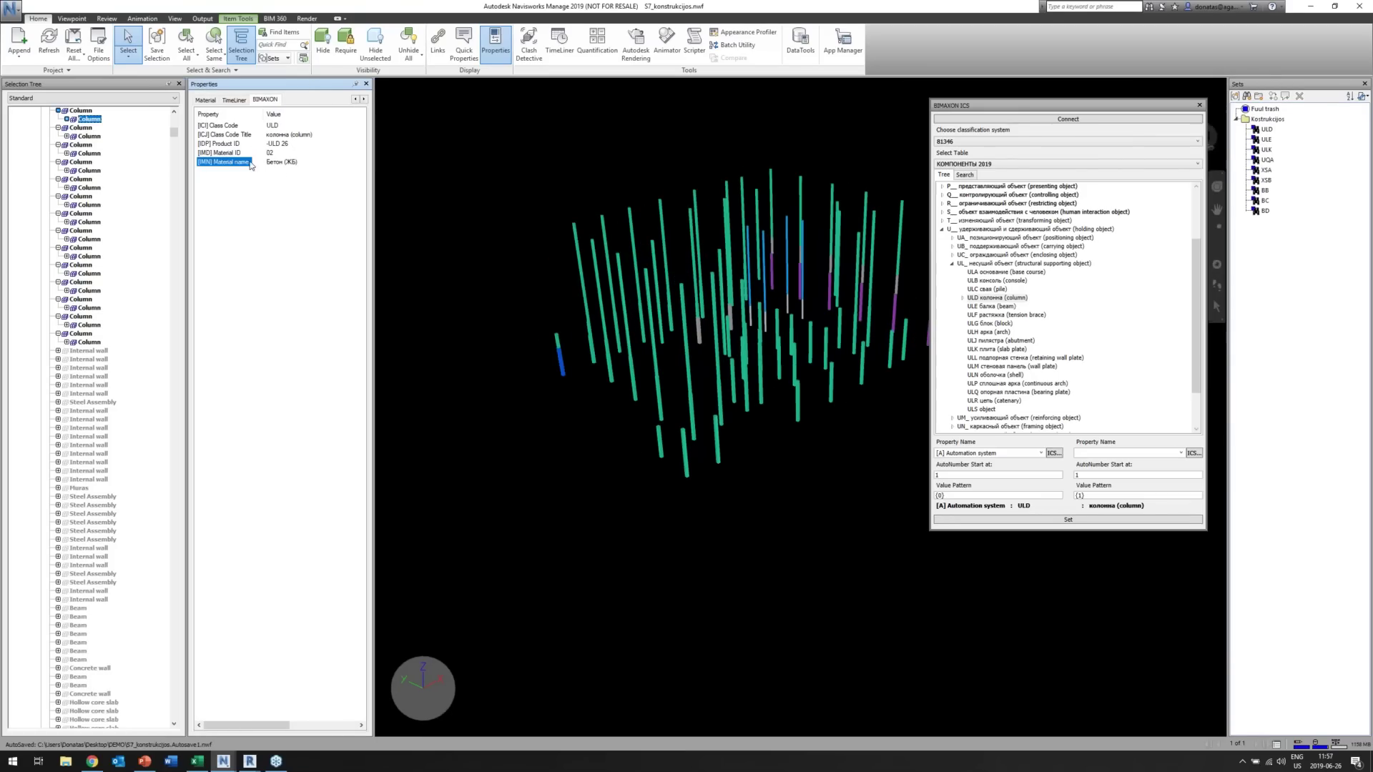
left_click(227, 135)
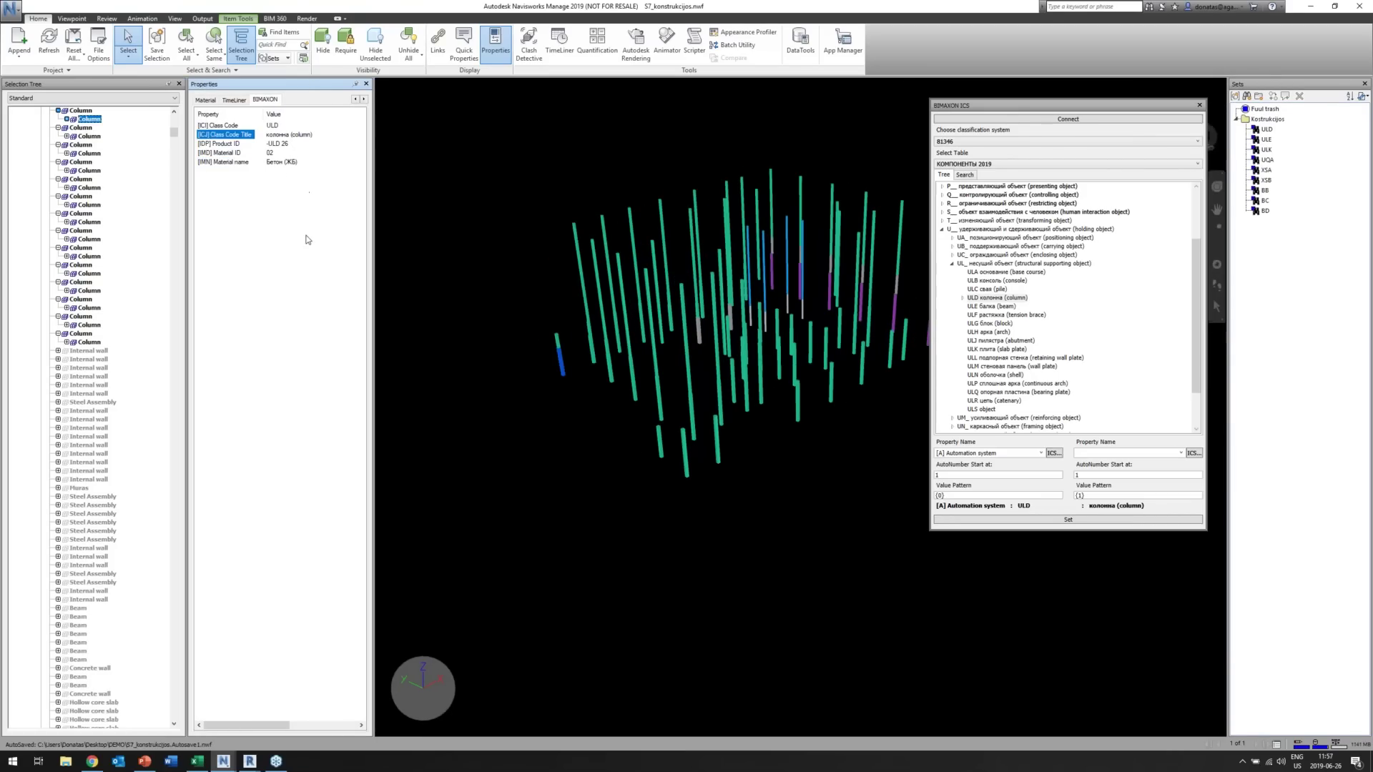
left_click(221, 163)
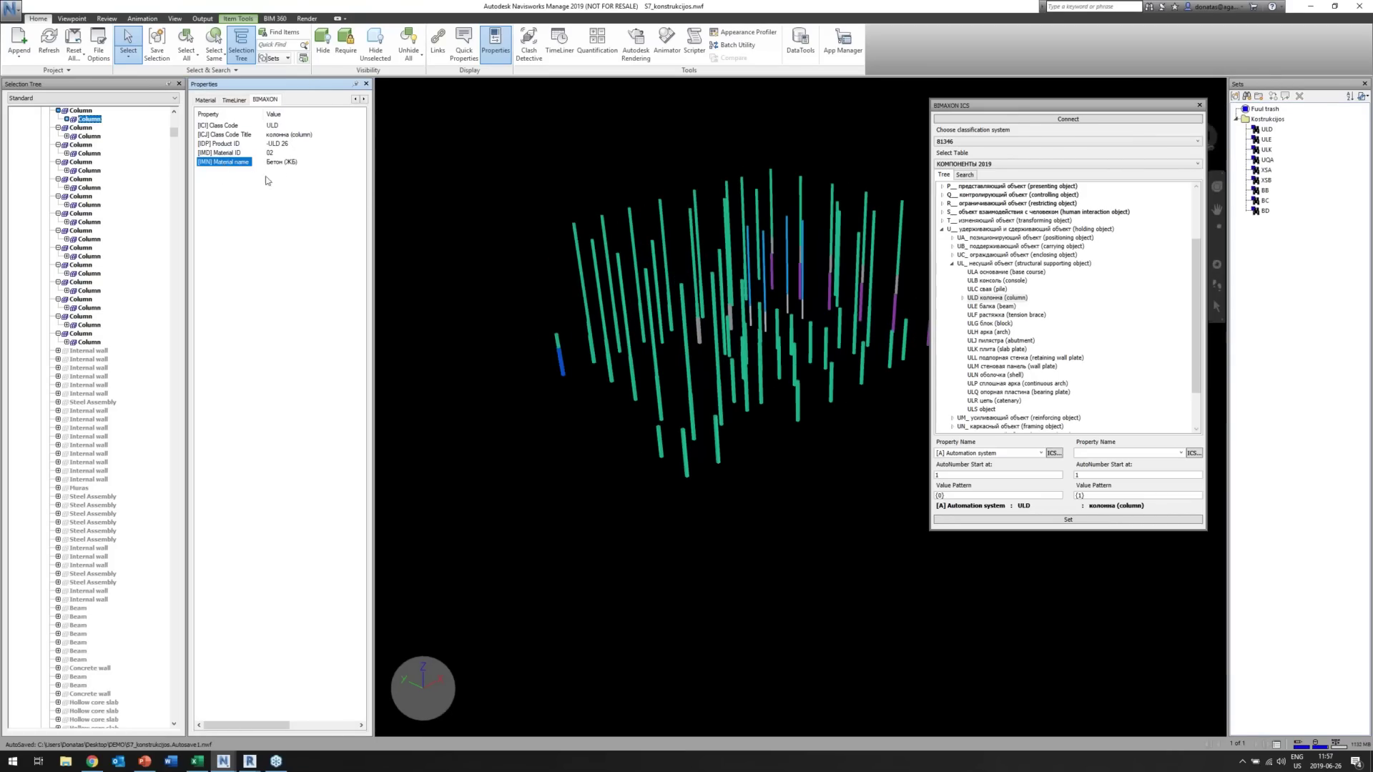
Reconnect BIMAXON ICS to the classification service and load the КОМПОНЕНТЫ 2019 table of the 81346 system.
left_click(964, 300)
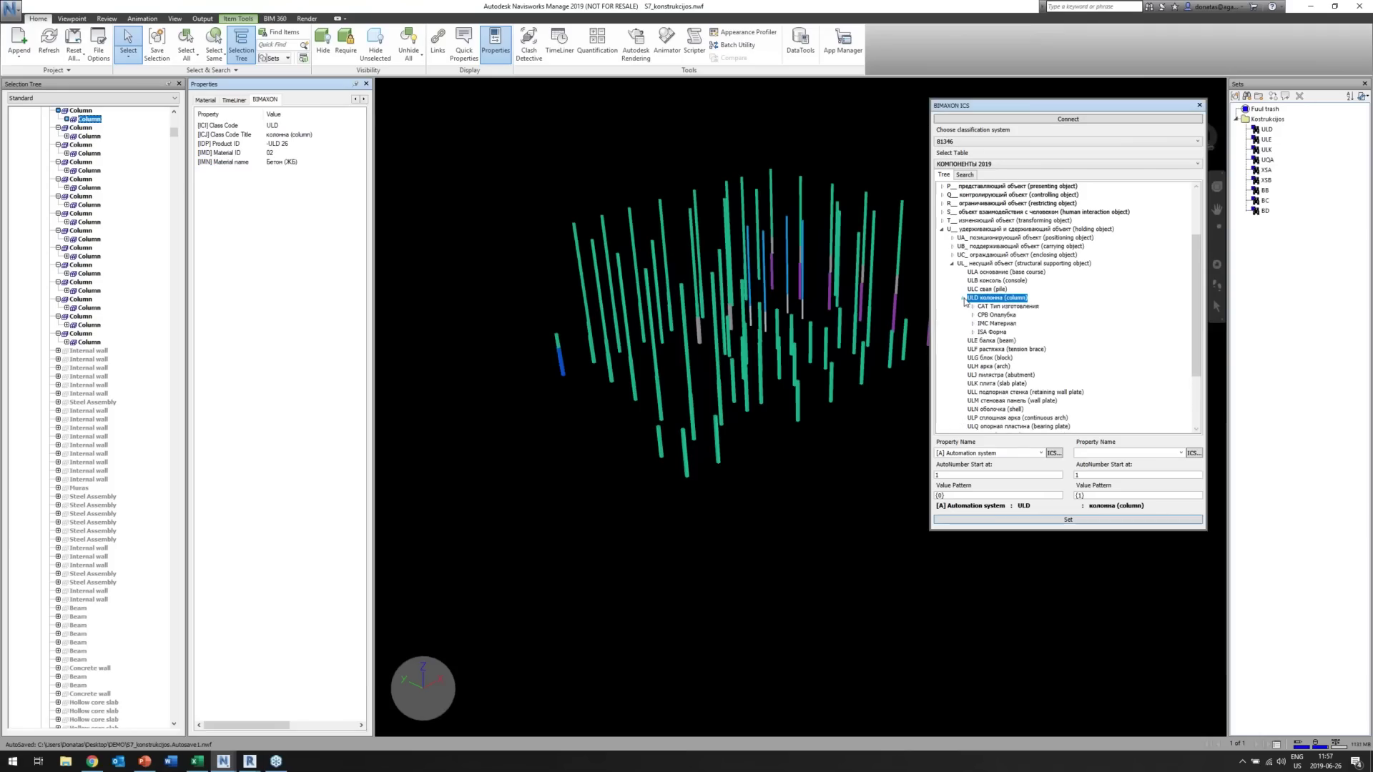
left_click(1053, 453)
left_click_drag(1054, 104, 1086, 104)
left_click(1099, 120)
left_click(98, 123)
left_click(1037, 141)
left_click(1010, 207)
left_click(1024, 163)
left_click(997, 174)
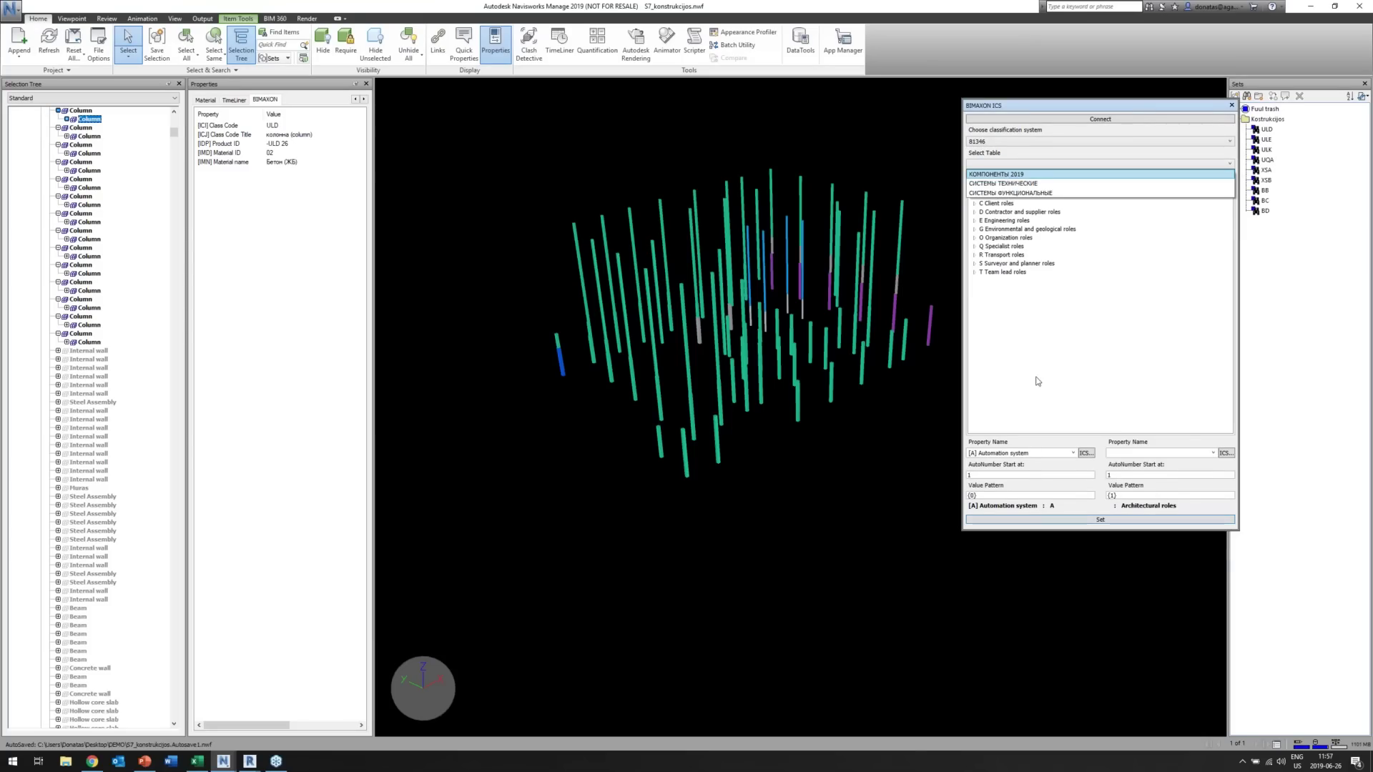
Set the first property name to CPB Preparation activity from the Construction group's CP Preparation properties.
left_click(1086, 453)
left_click_drag(986, 219, 713, 185)
left_click(678, 216)
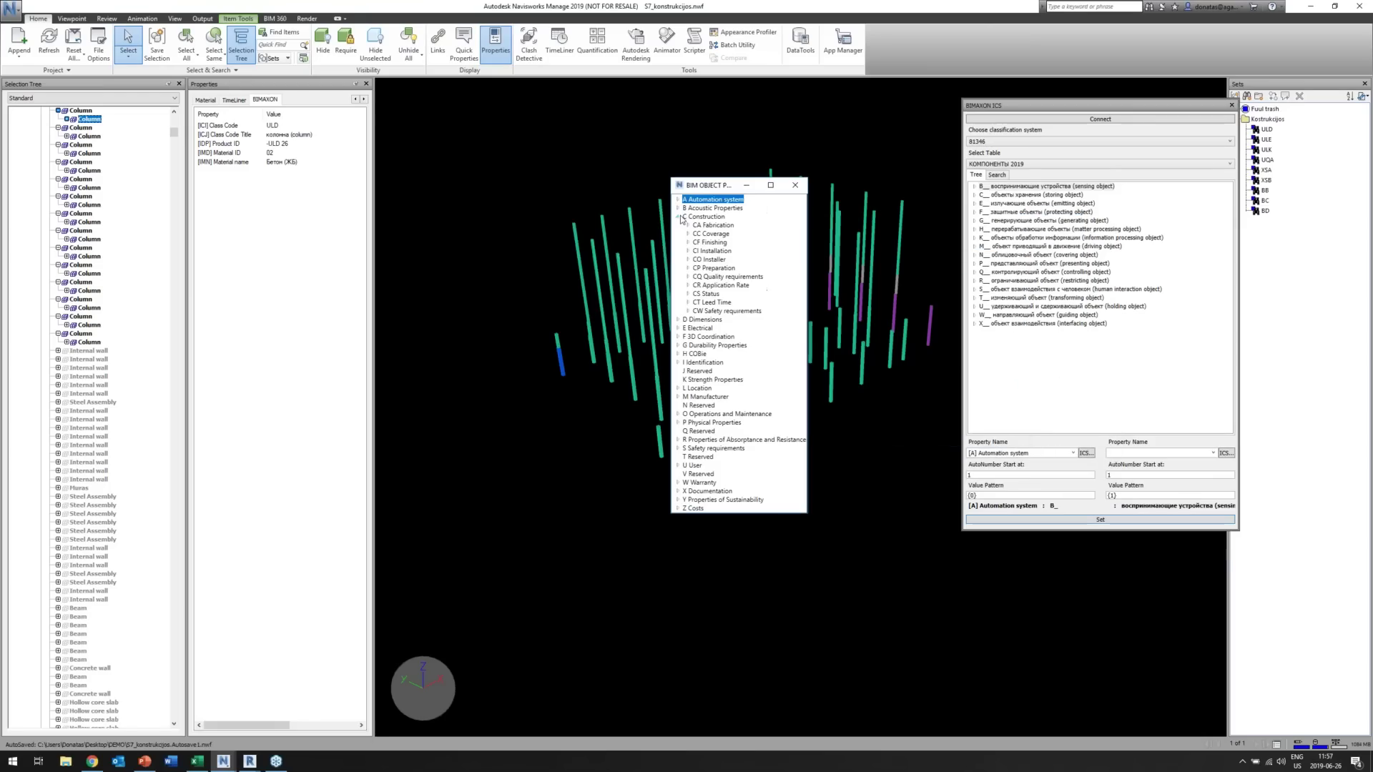
left_click(688, 268)
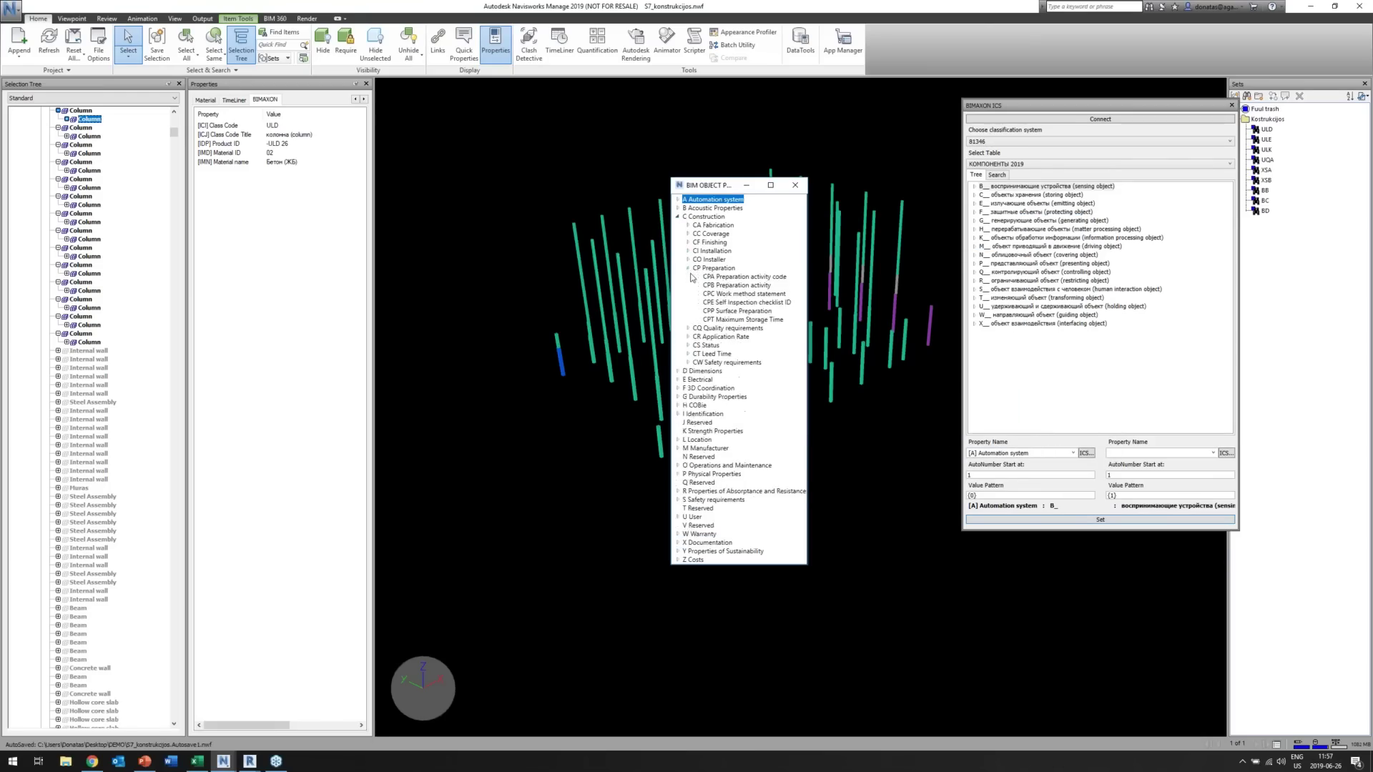
left_click(727, 286)
left_click(798, 187)
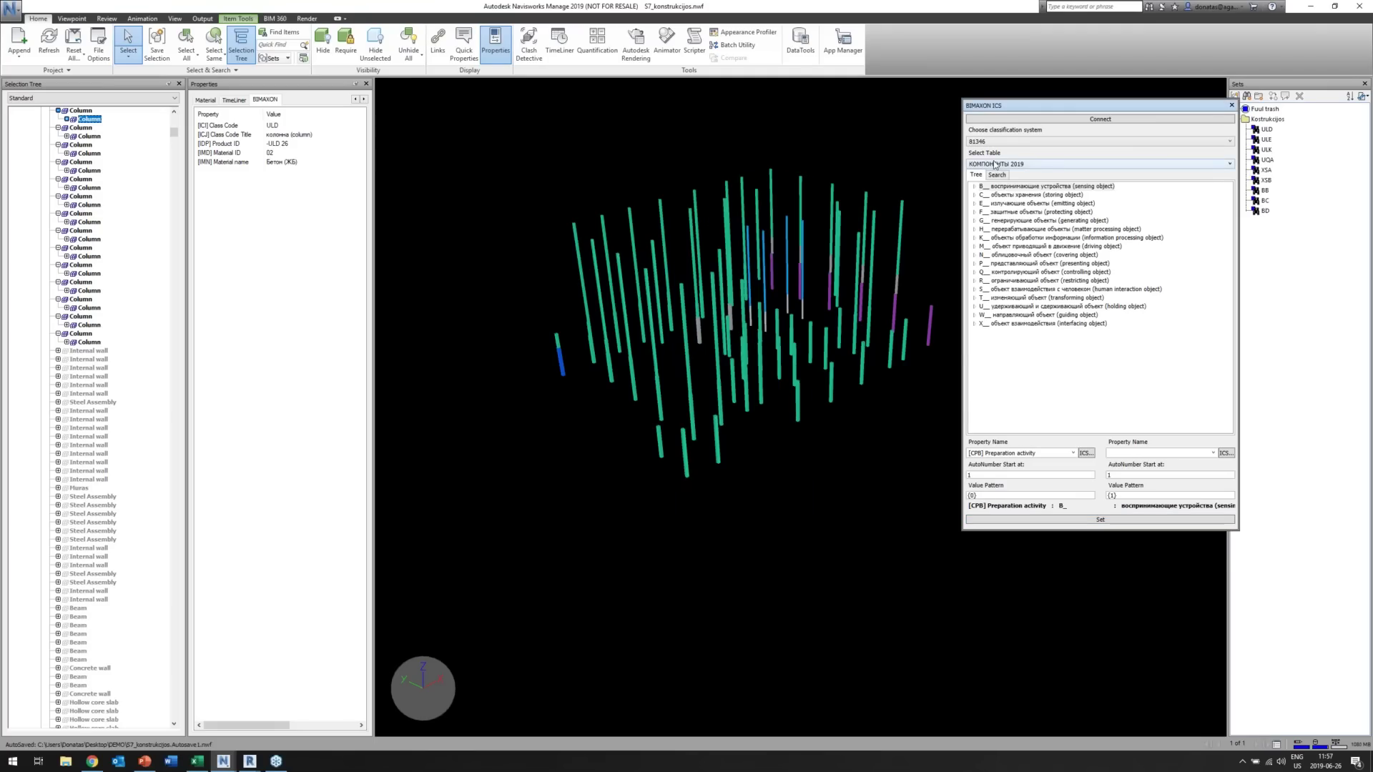
Choose the 06 Деревянная опалубка value in the CPB Опалубка group of the ULD column class.
left_click(974, 307)
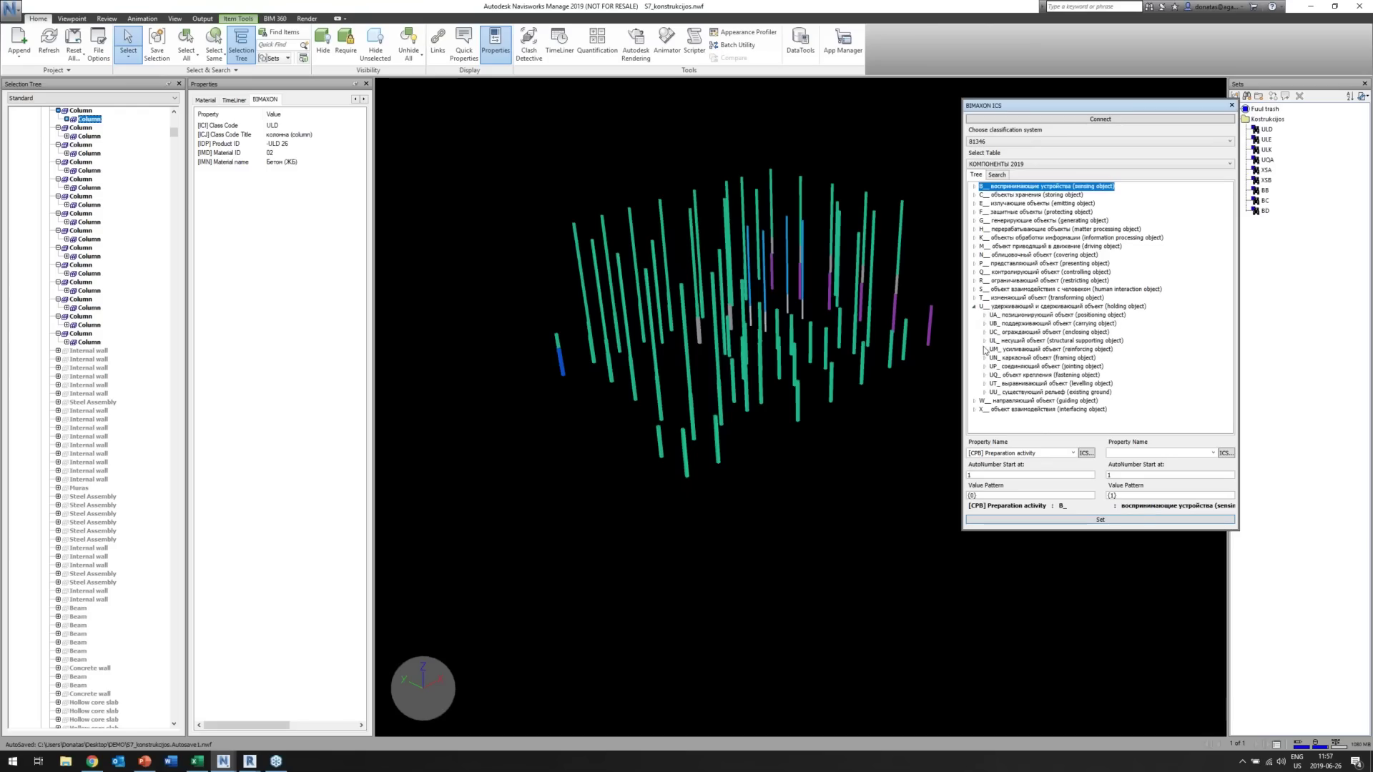
left_click(985, 341)
left_click(994, 374)
scroll(1008, 336, "down", 3)
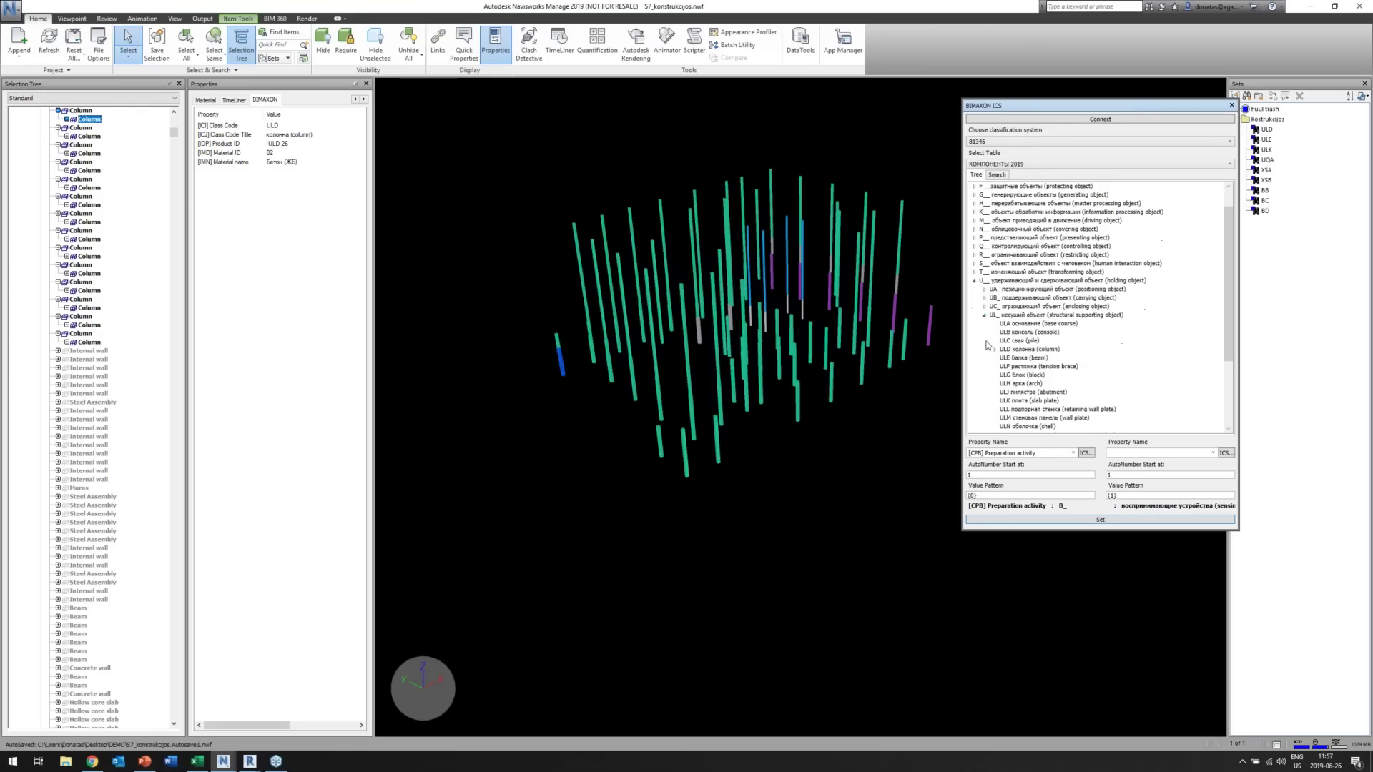
left_click(1006, 315)
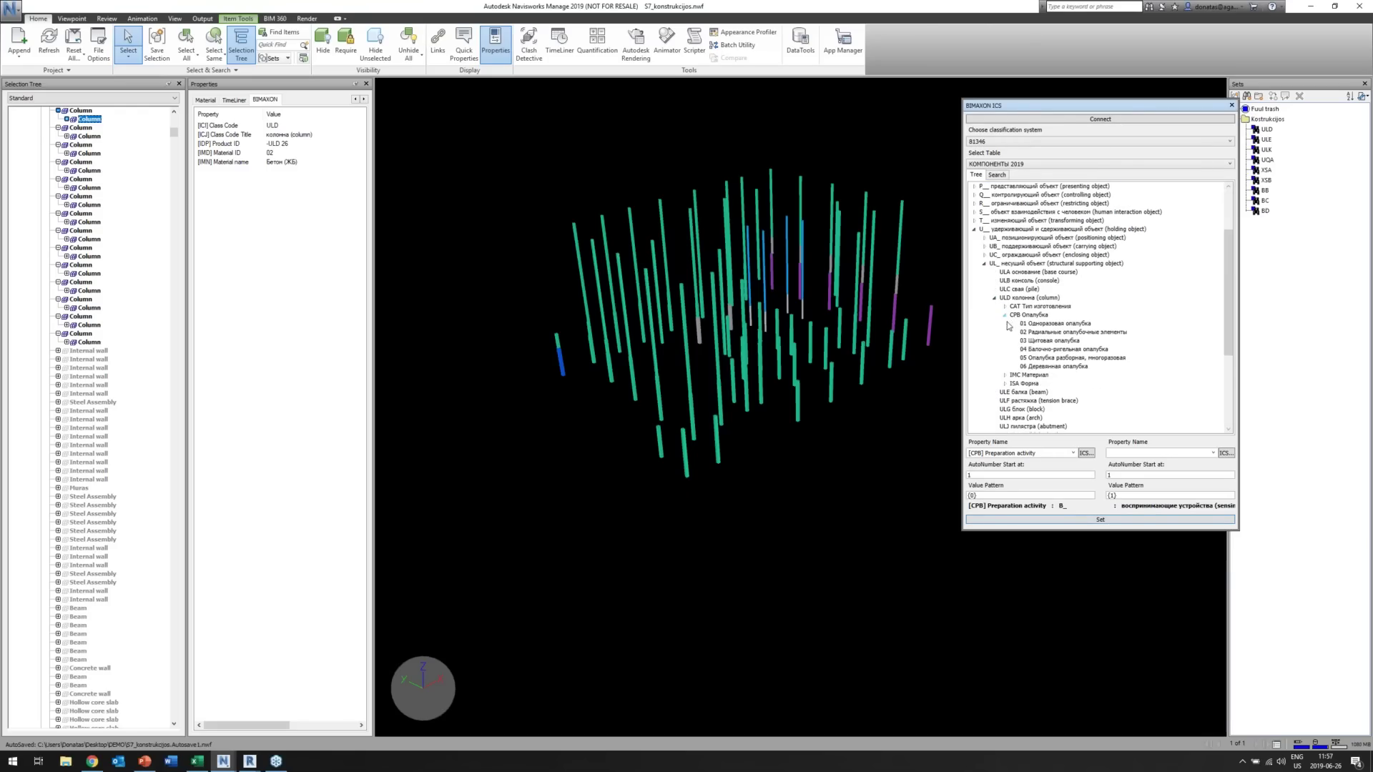
left_click(1030, 366)
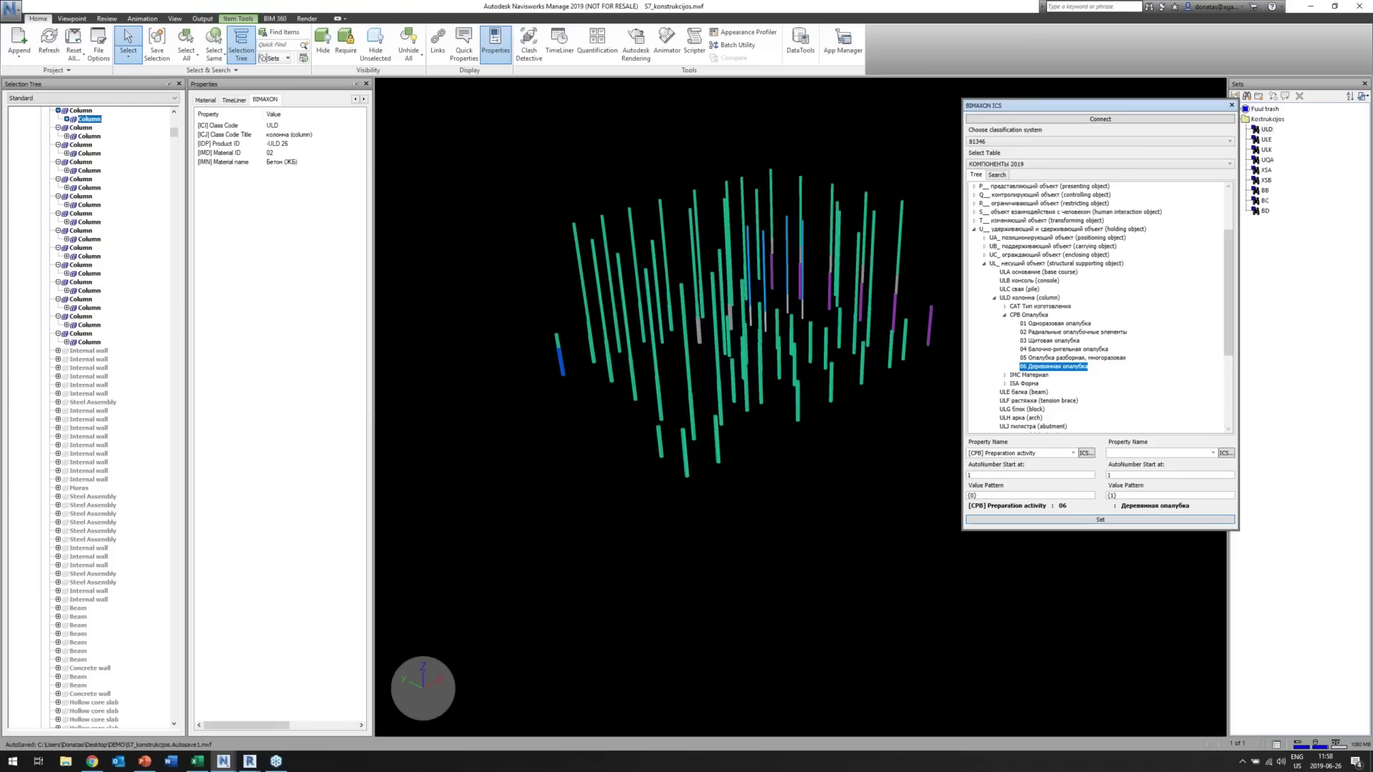
Assign Preparation activity 06 to every column in the ULD set and check one column's BIMAXON properties.
left_click(1267, 129)
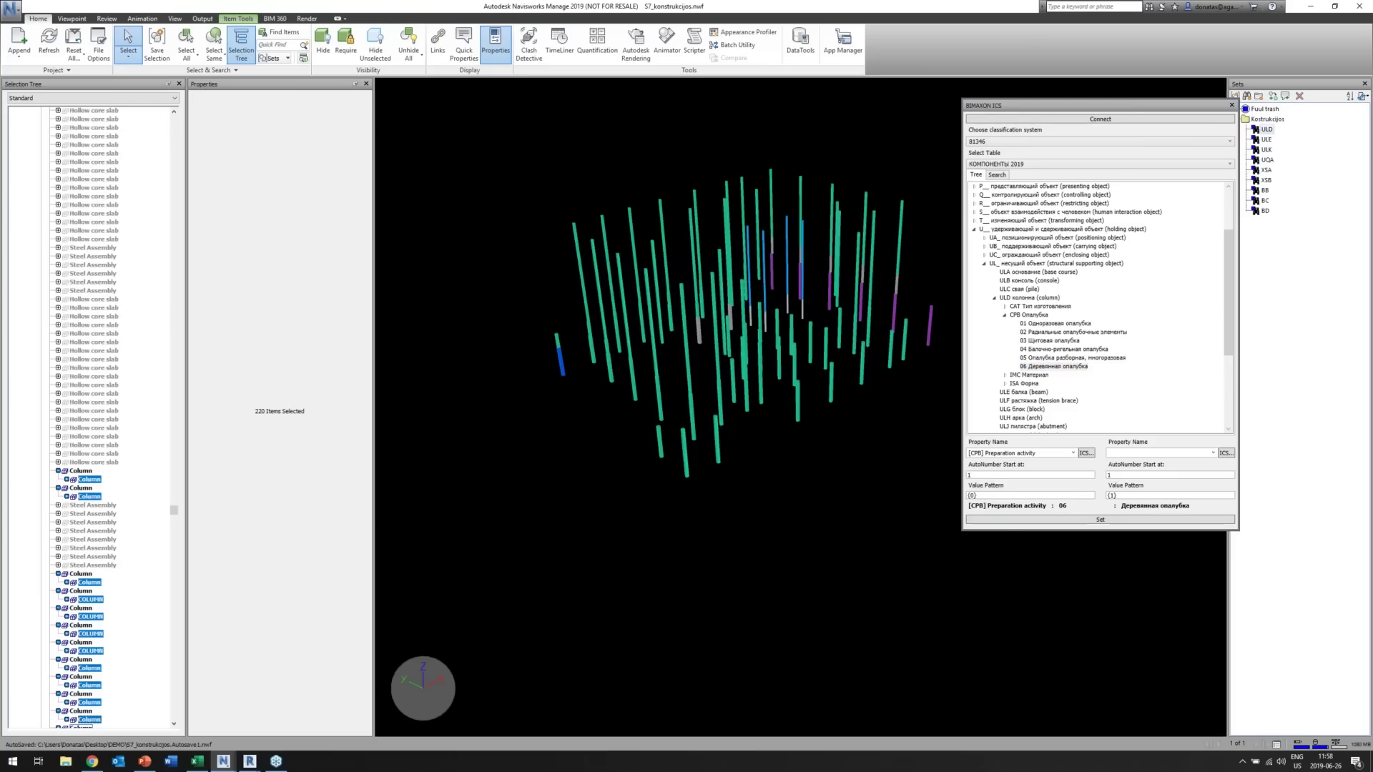
left_click(1089, 522)
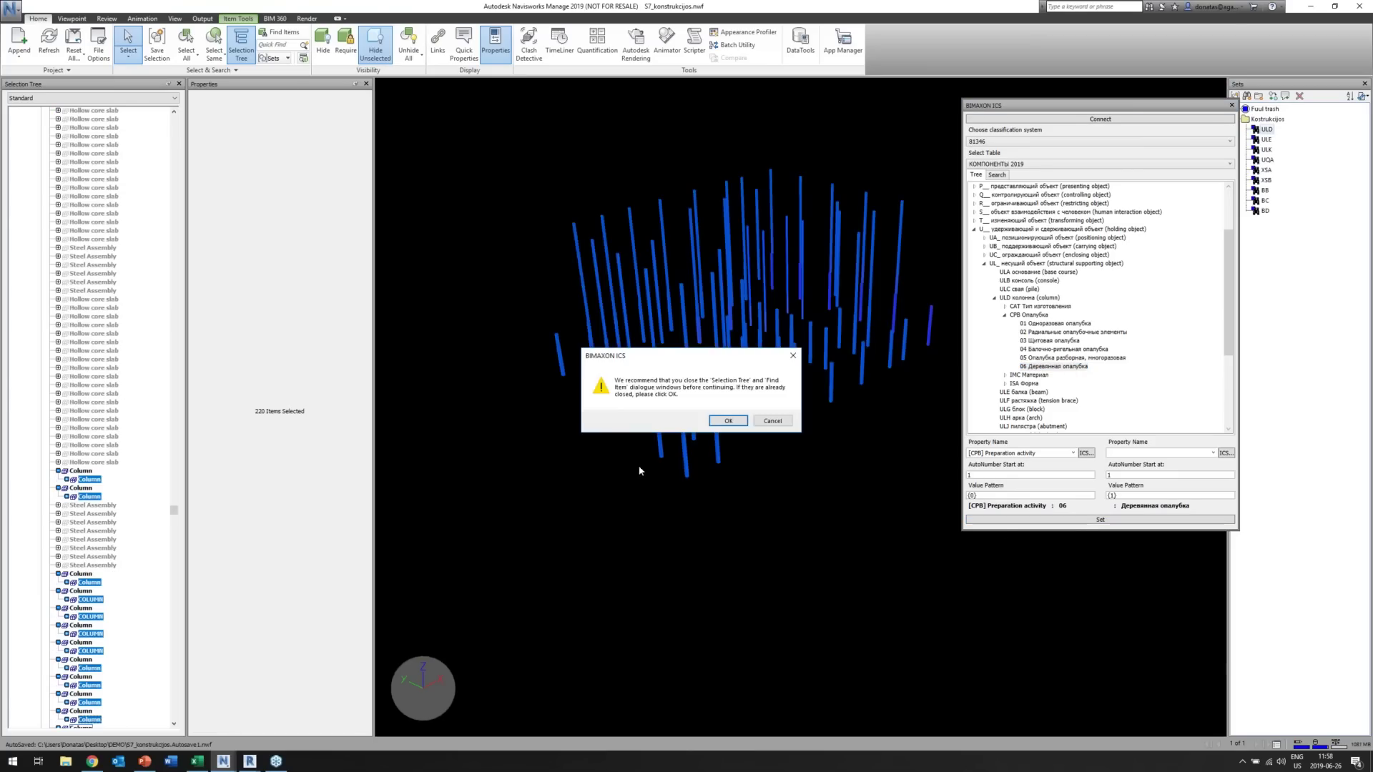
left_click(728, 422)
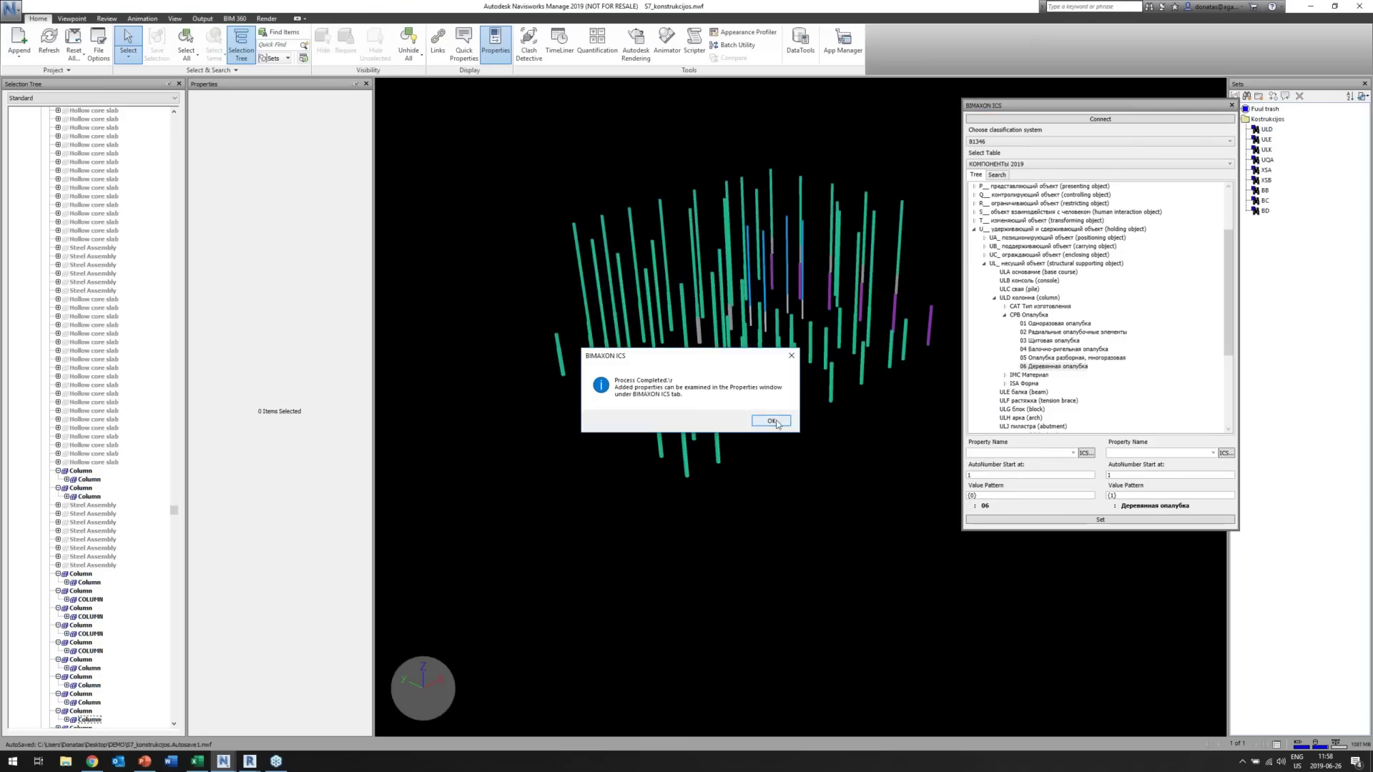
left_click(774, 423)
left_click(685, 461)
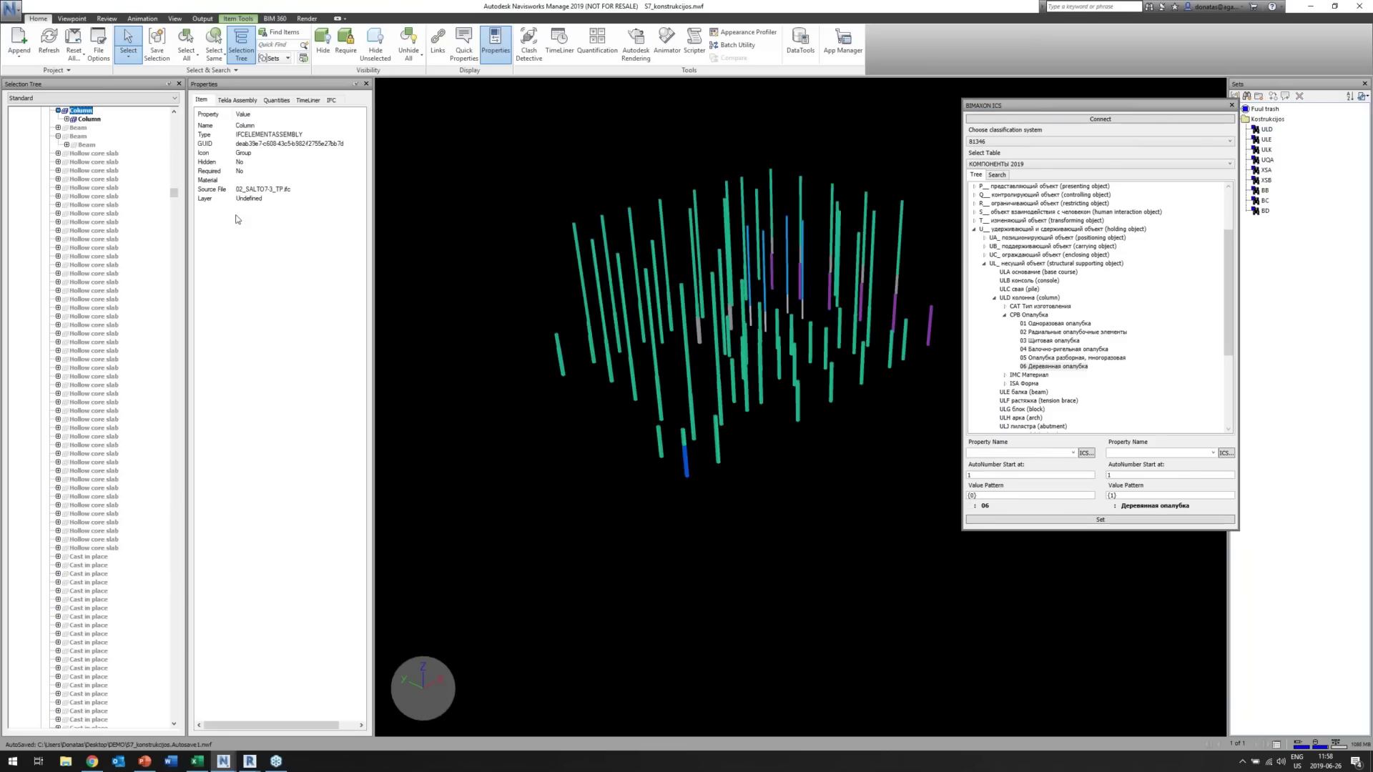
left_click(84, 120)
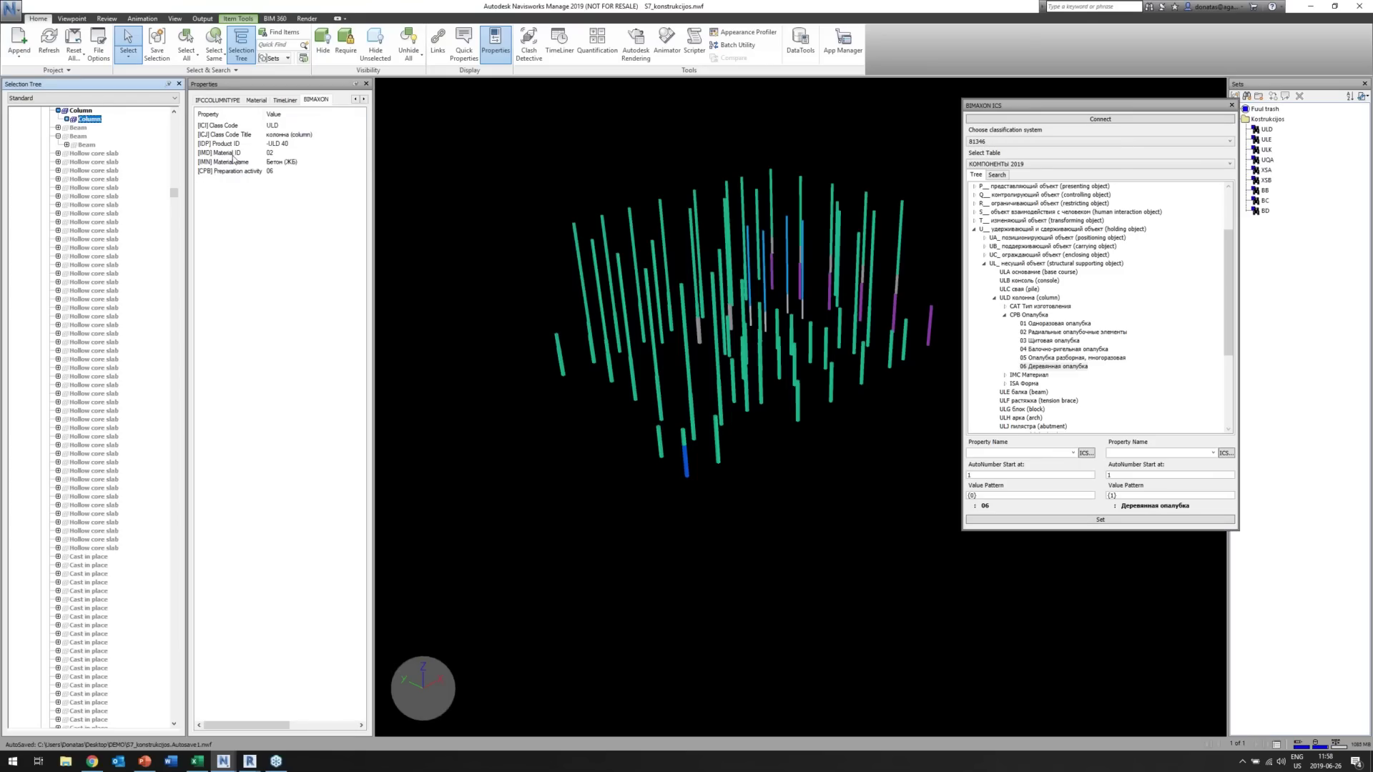
Select the 06 Деревянная опалубка formwork value and set the first value pattern to {0} - {1}.
left_click(224, 172)
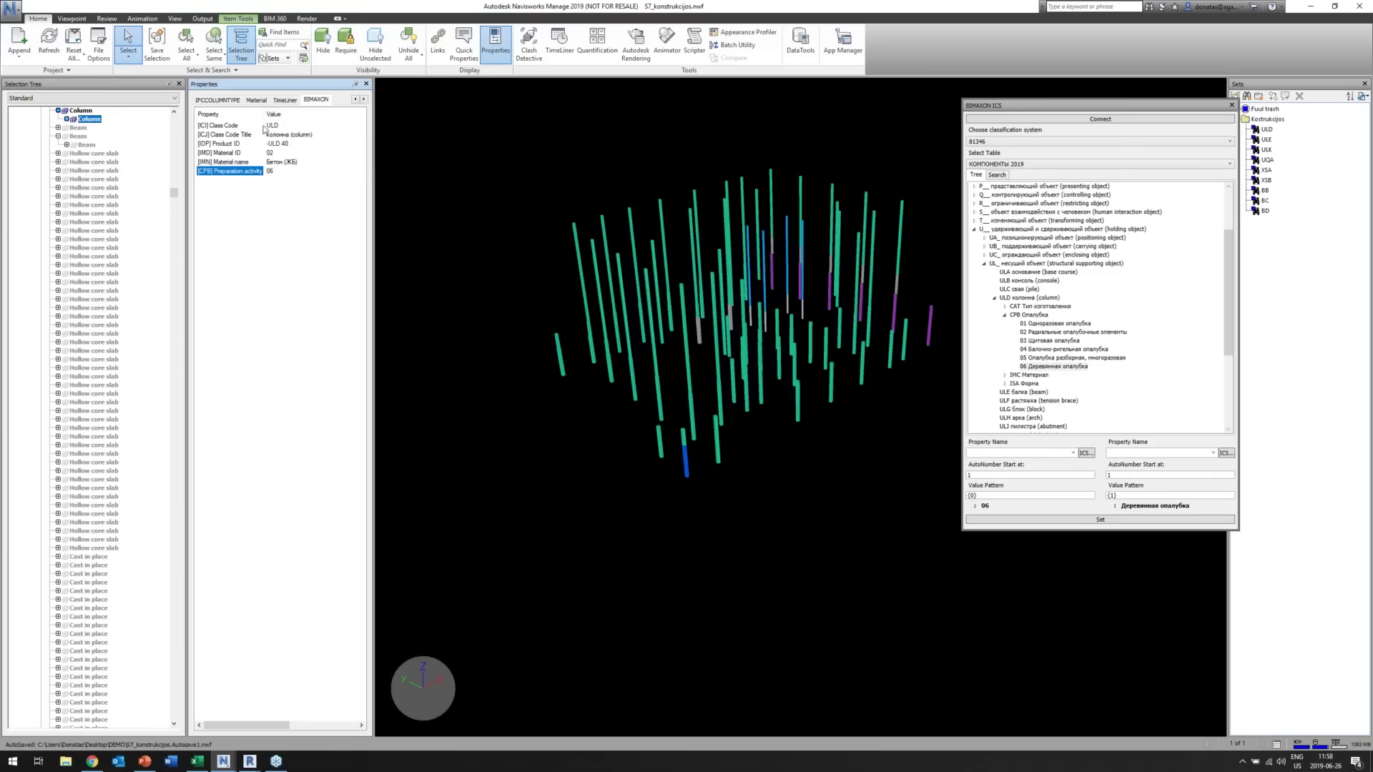
left_click_drag(269, 113, 277, 113)
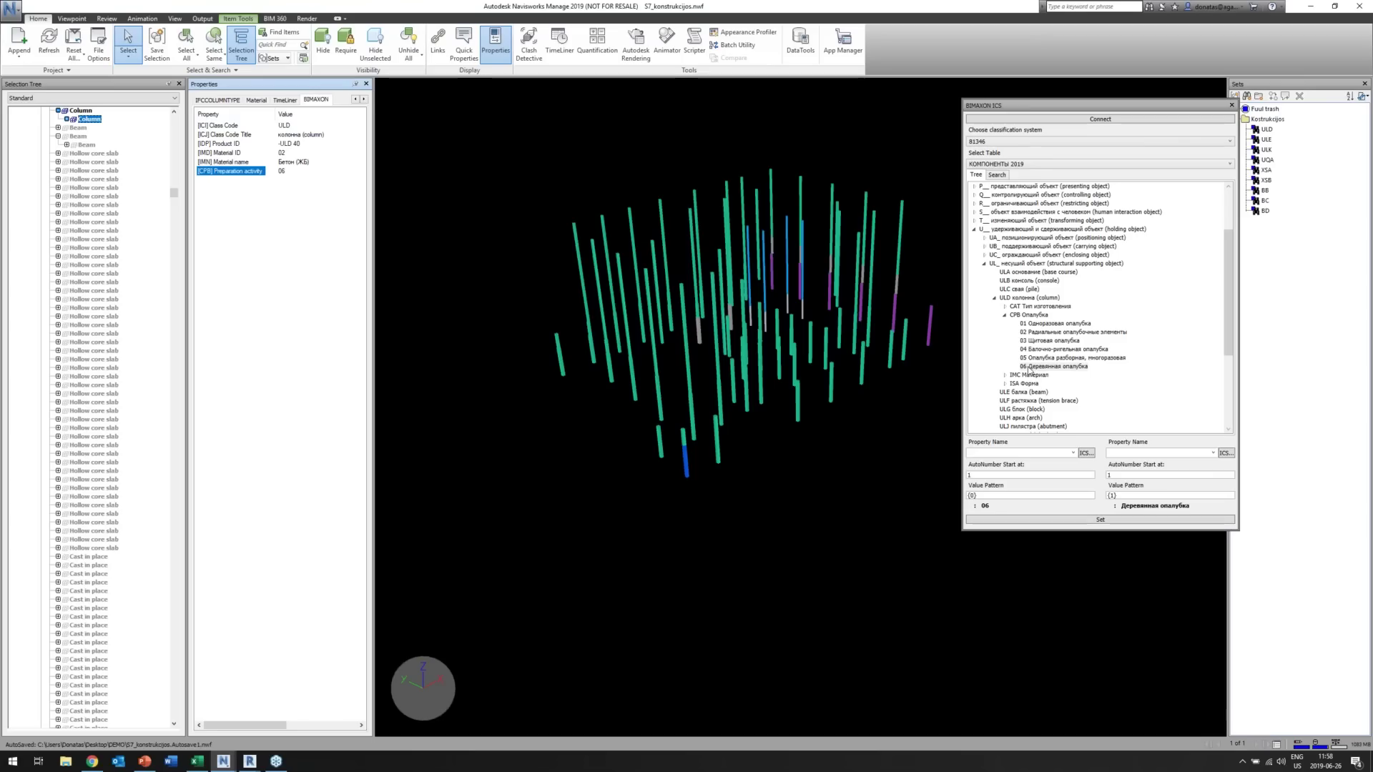
left_click(1030, 367)
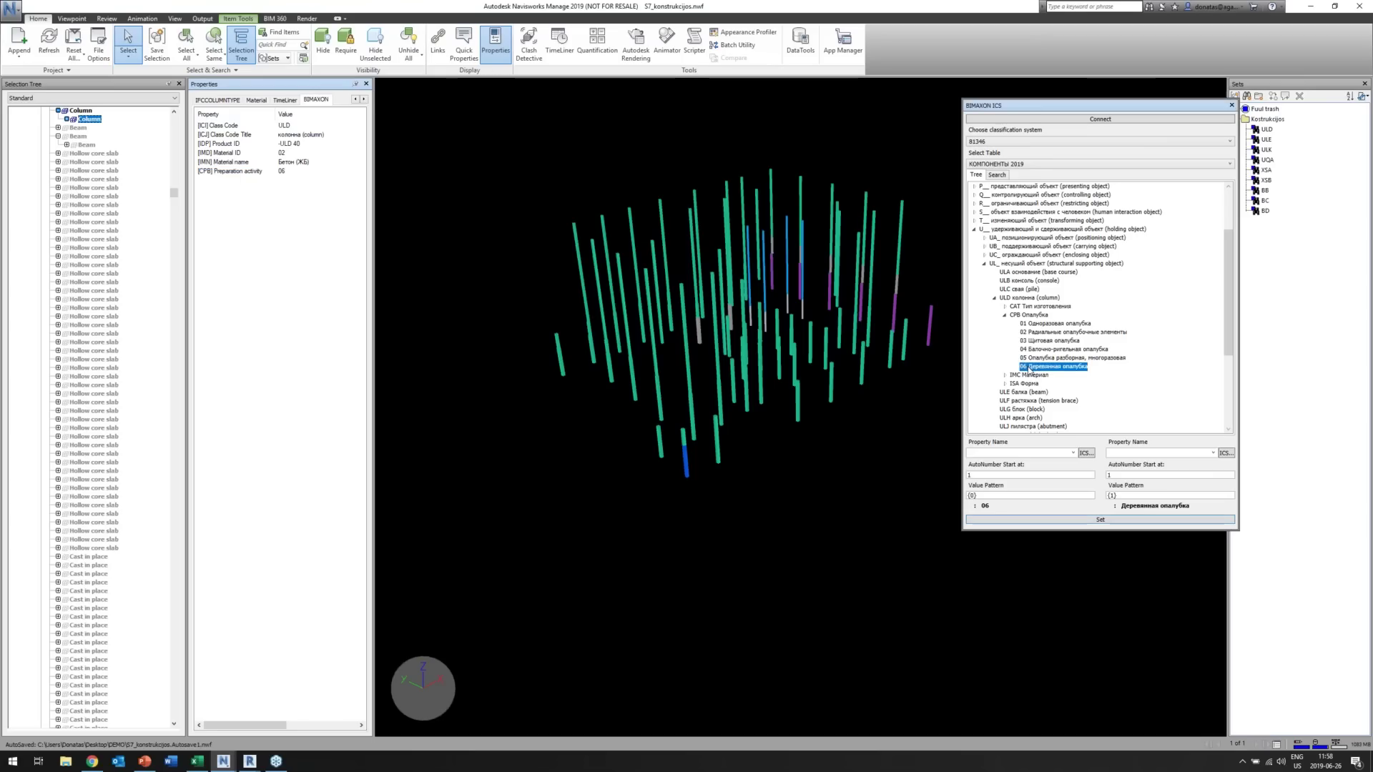
left_click(980, 496)
type("- {1}")
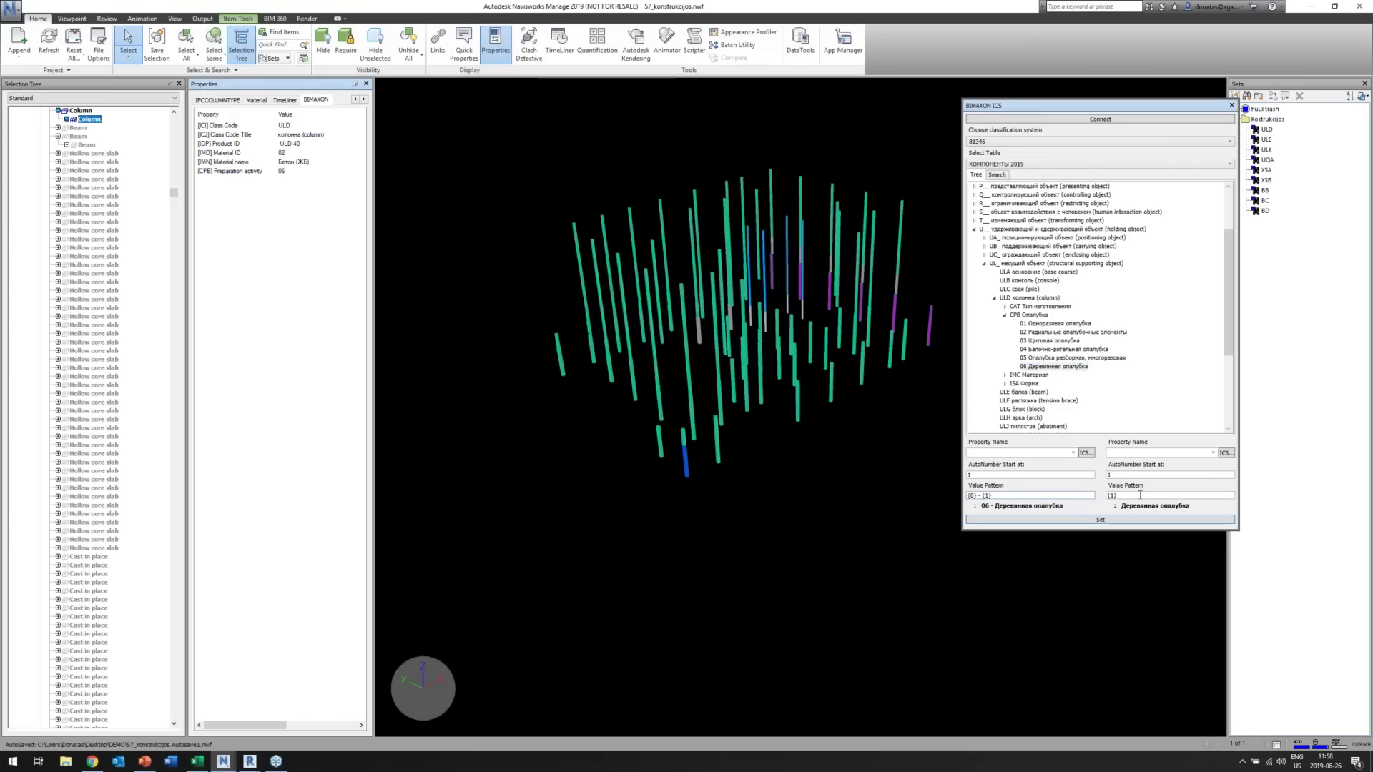
Assign the combined code and title to the column's CPB Preparation activity property and check it among its BIMAXON properties.
left_click(1086, 454)
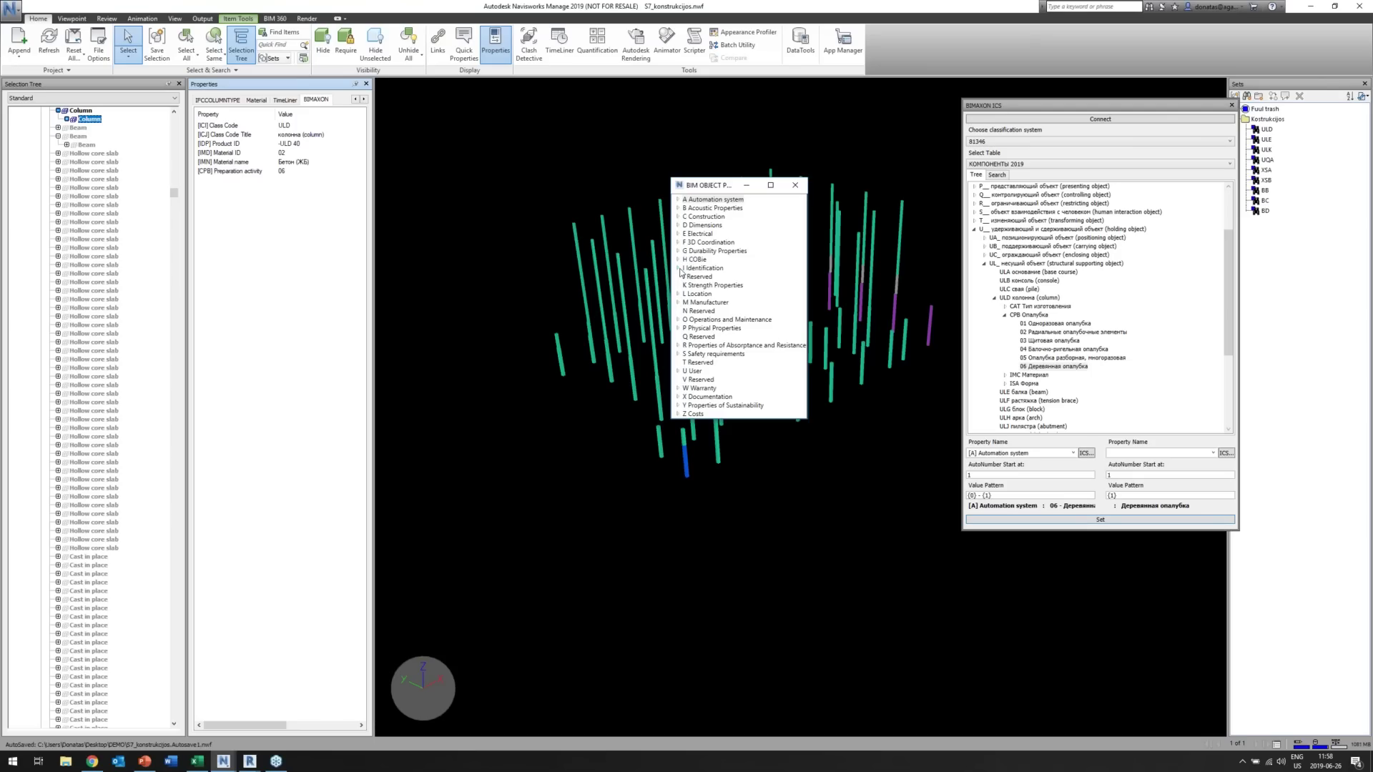
left_click(678, 269)
left_click(677, 216)
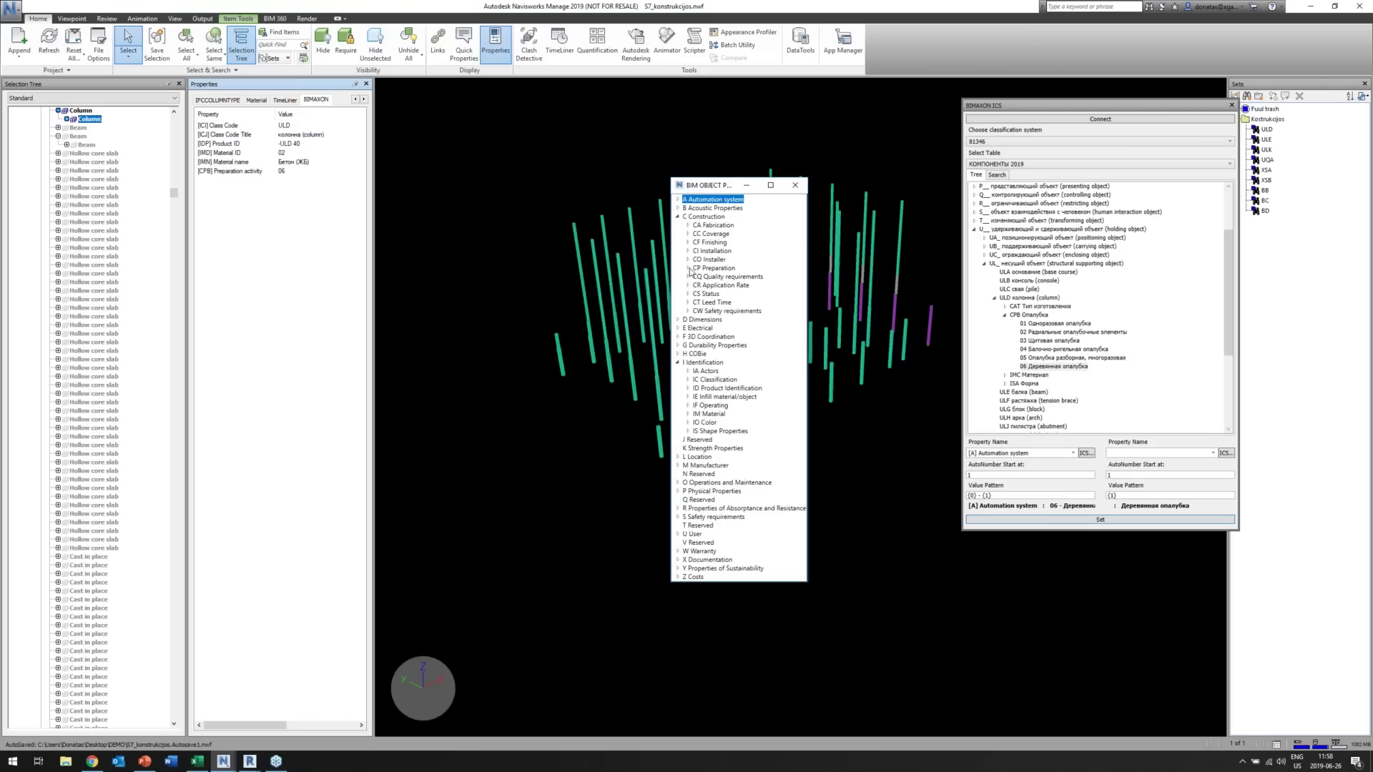
left_click(688, 269)
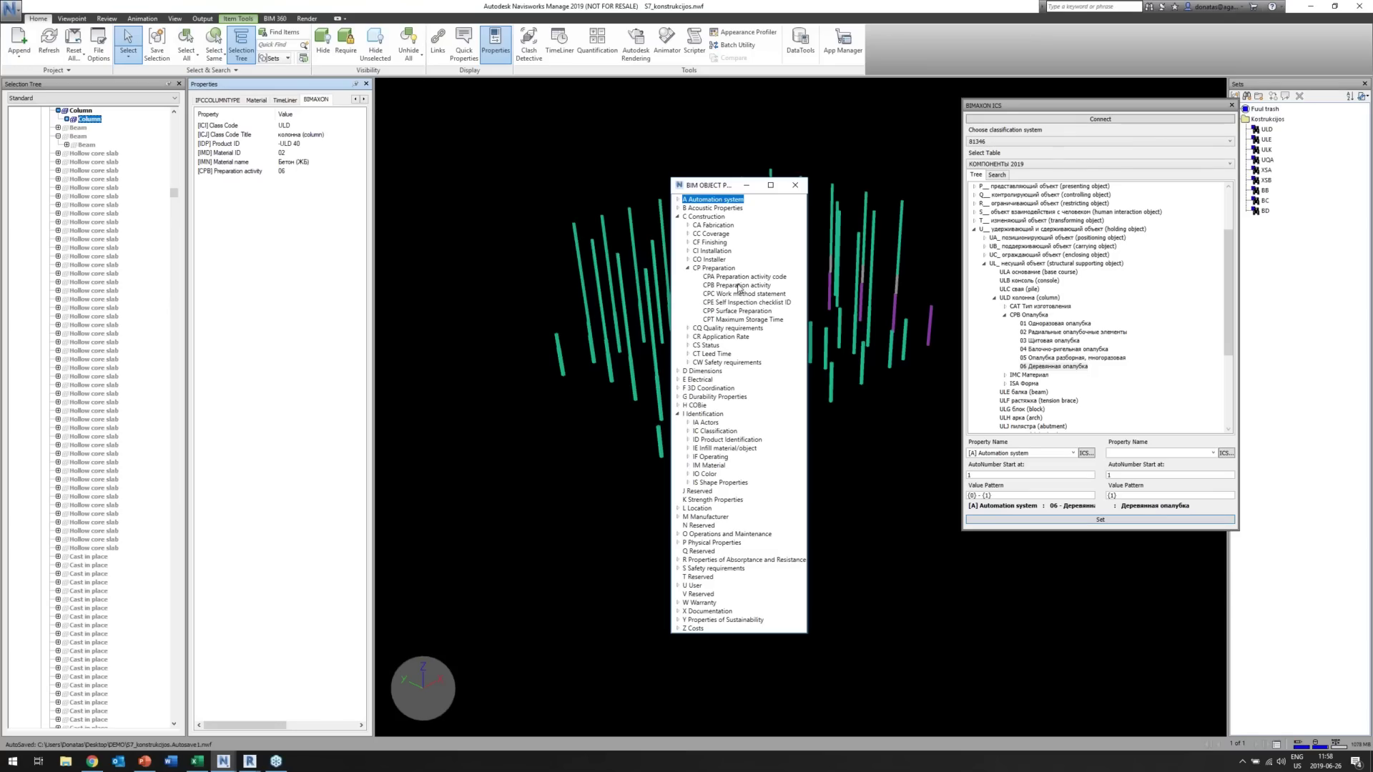
left_click(740, 286)
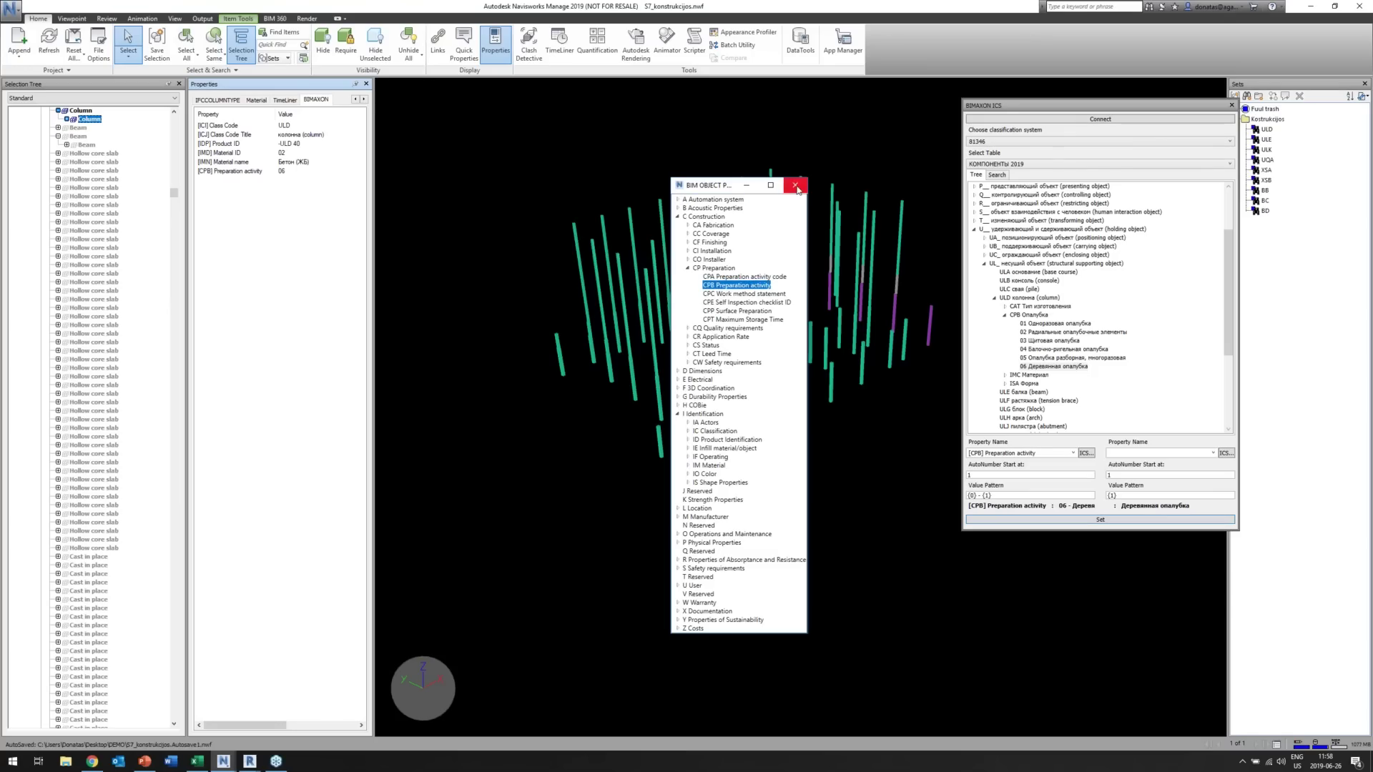
left_click(797, 190)
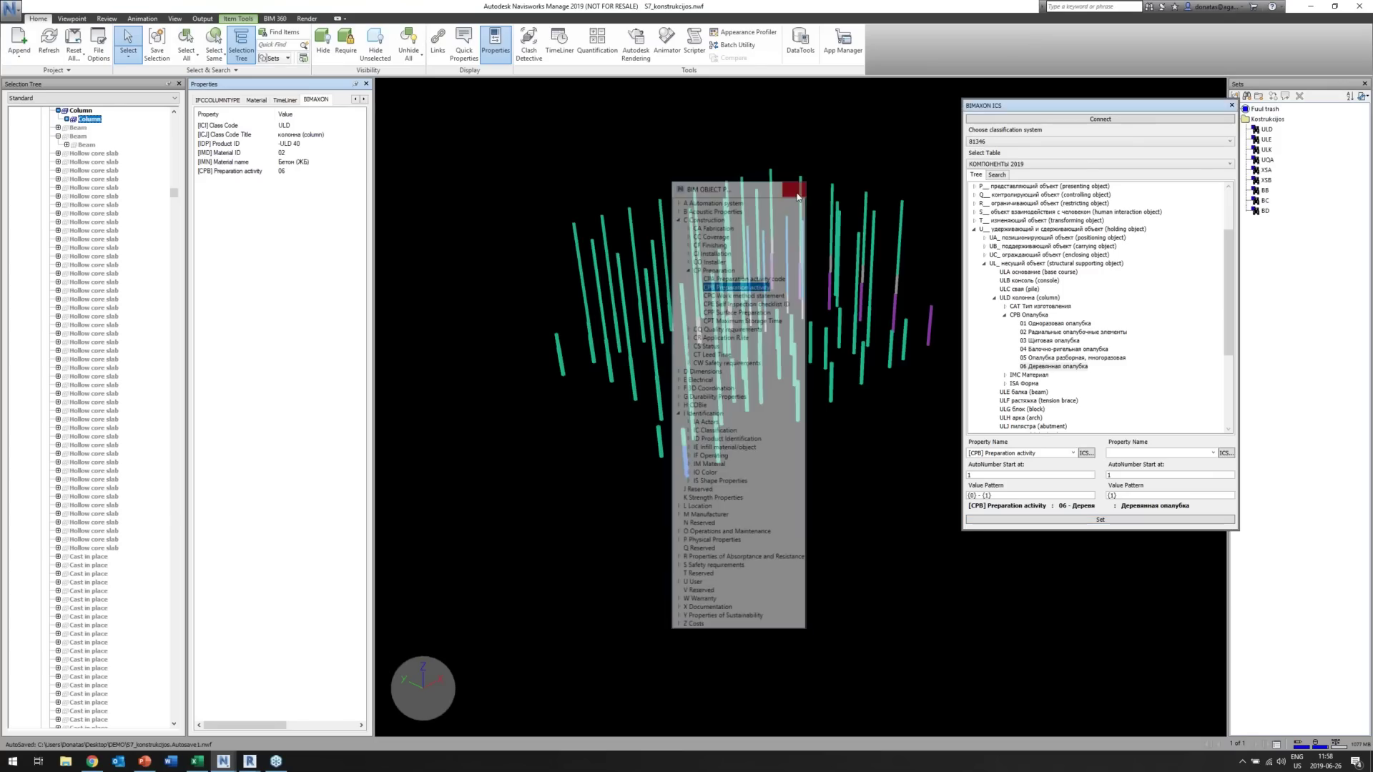
left_click(81, 110)
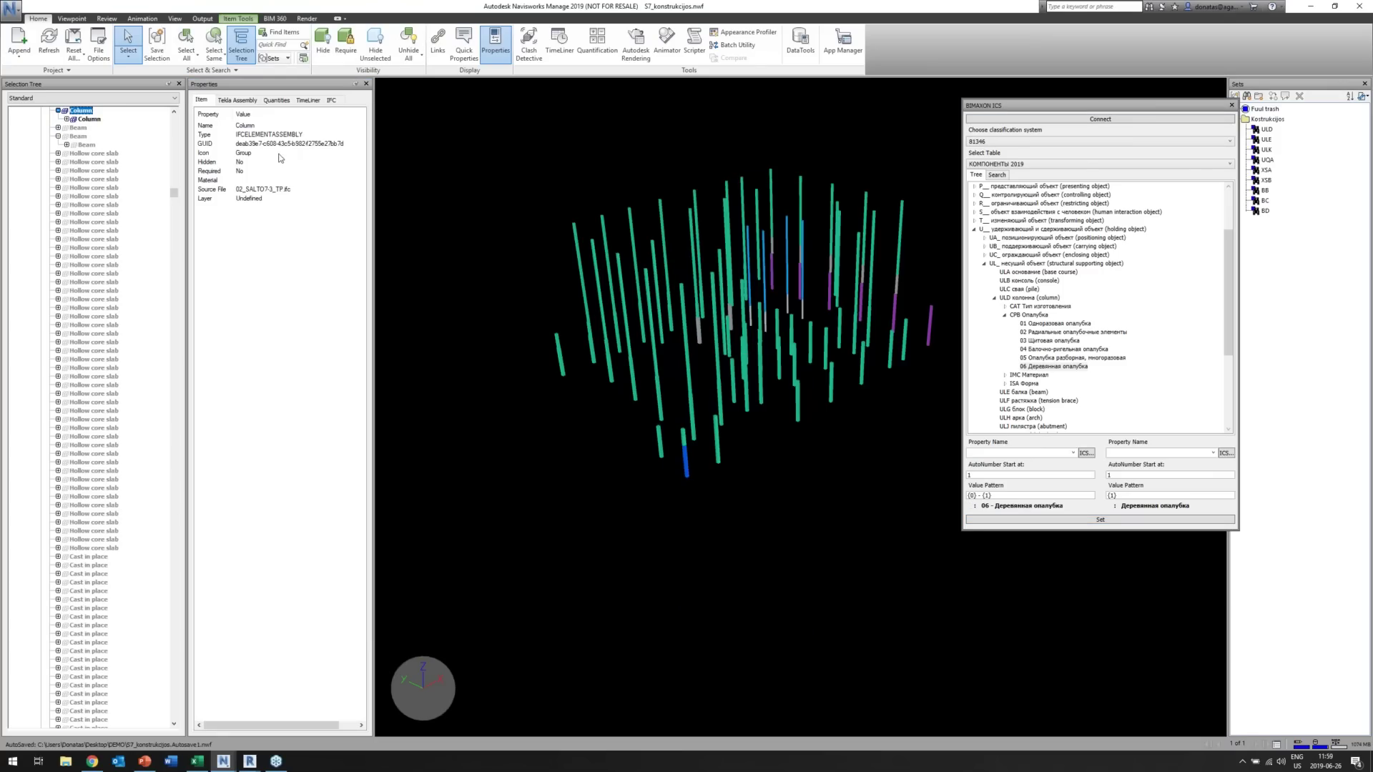
left_click(89, 120)
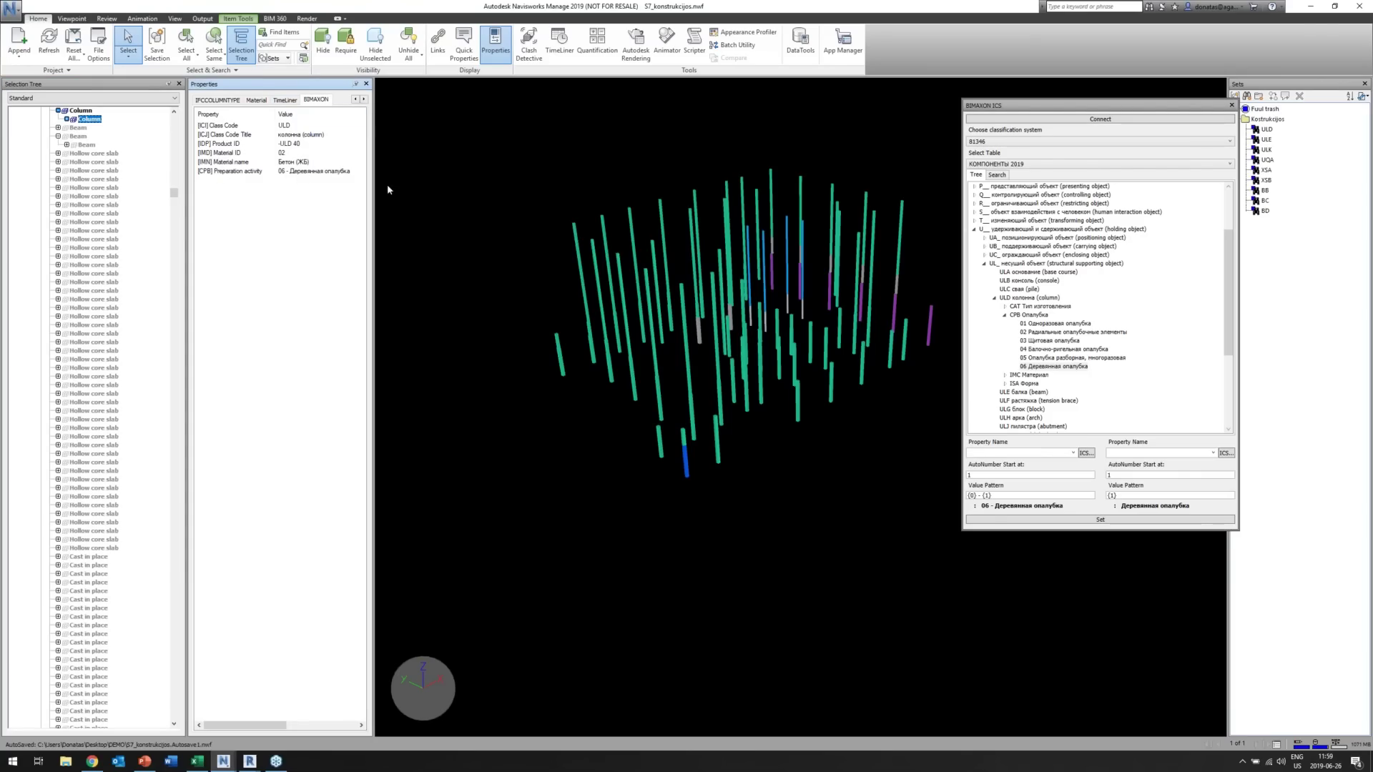
Bring up an enlarged Quantification Workbook, close the Sheet Browser and move the BIMAXON ICS window aside.
left_click(597, 45)
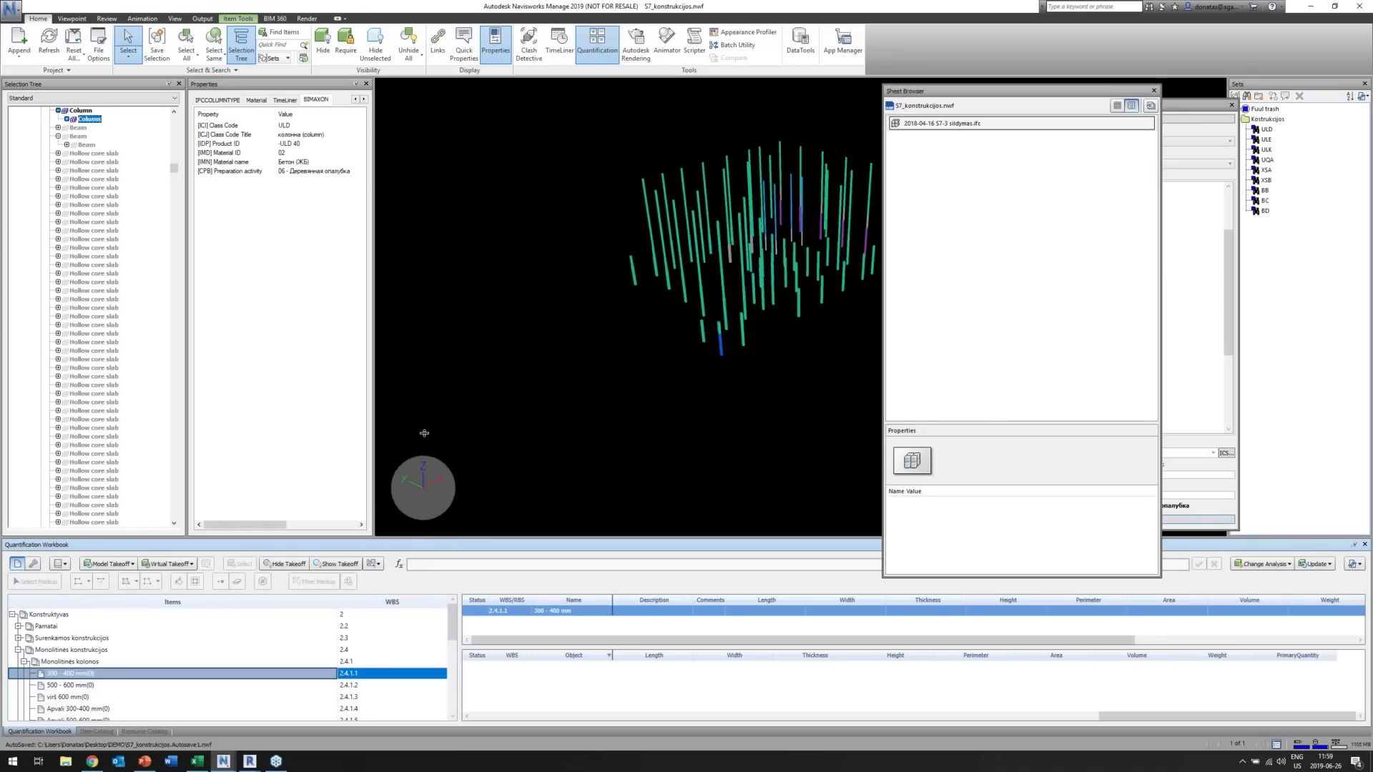
left_click_drag(411, 539, 411, 421)
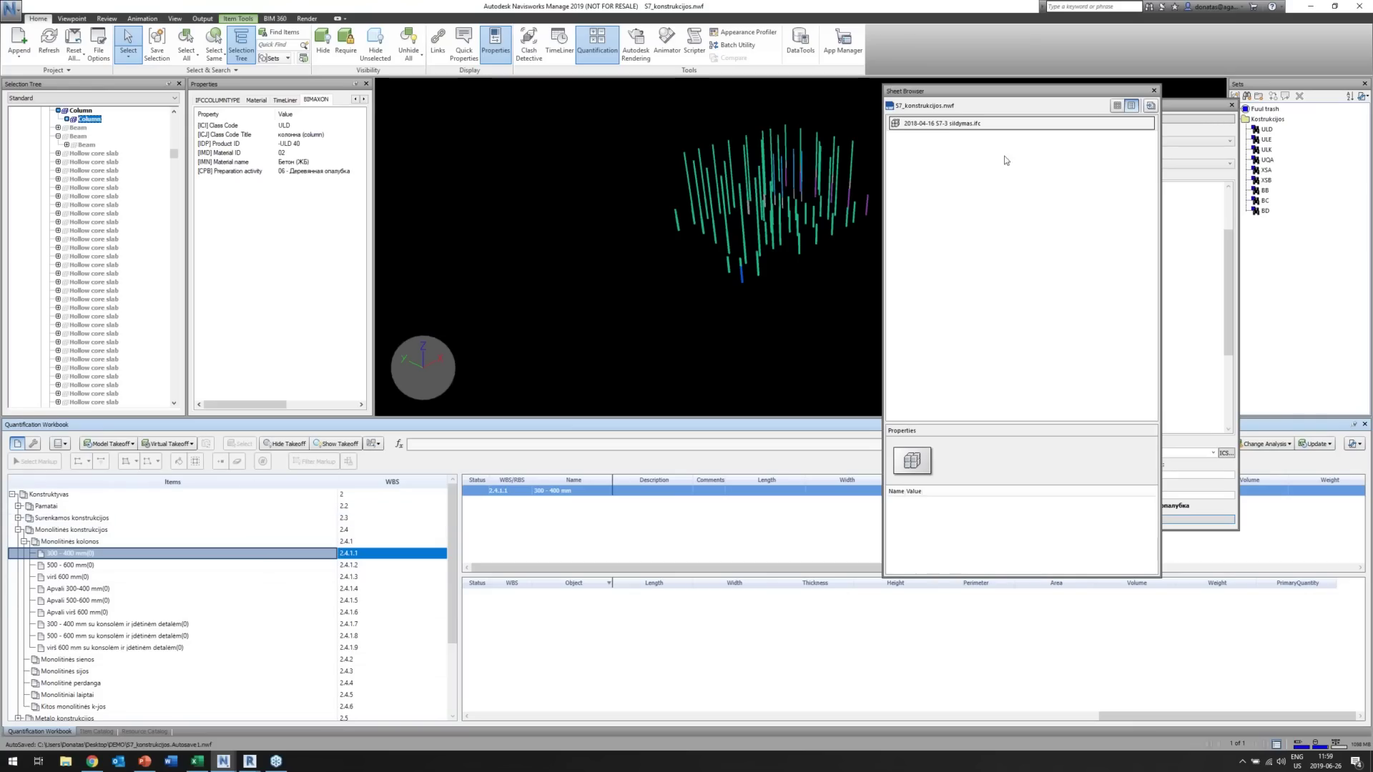
left_click(1154, 91)
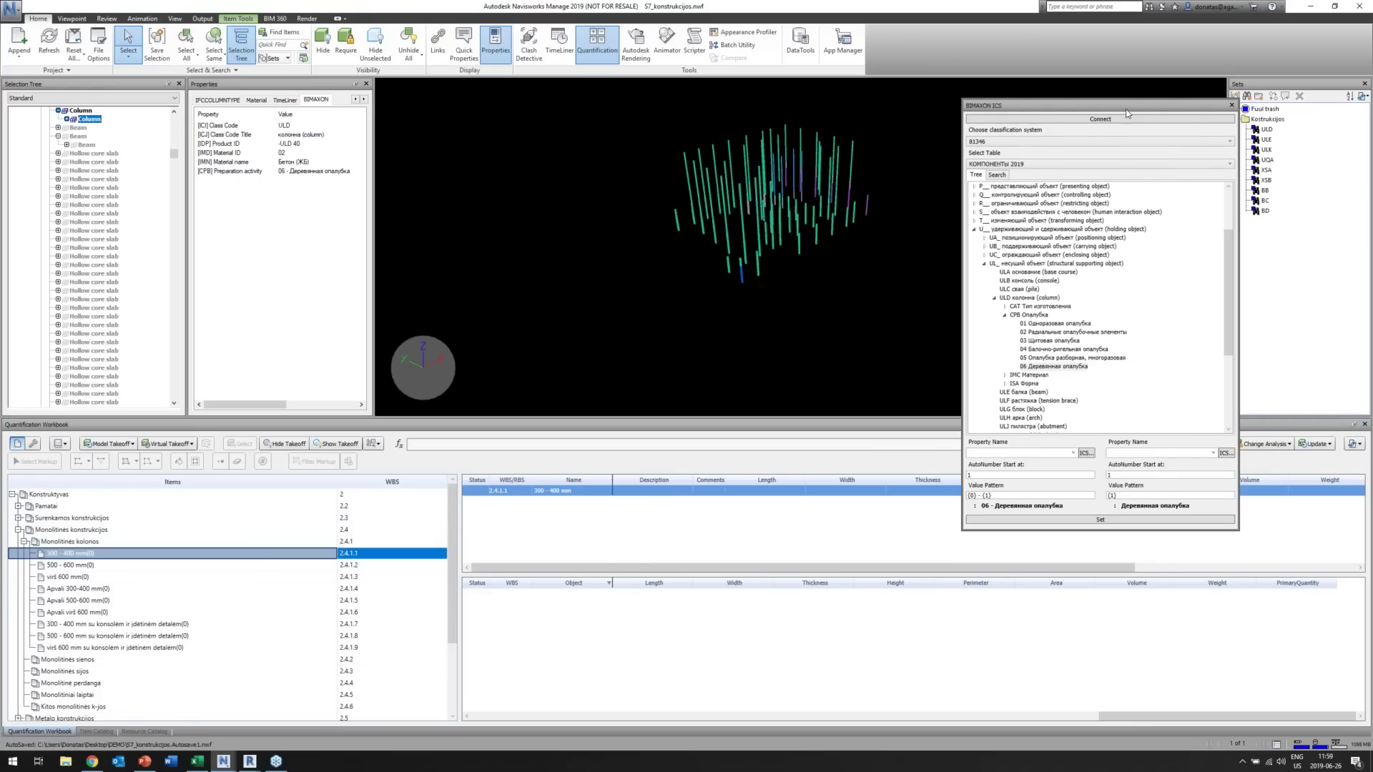
left_click_drag(1126, 112, 1104, 87)
Take off all columns of the ULD set to the 300 - 400 mm item and review their classification and material data.
left_click(1266, 130)
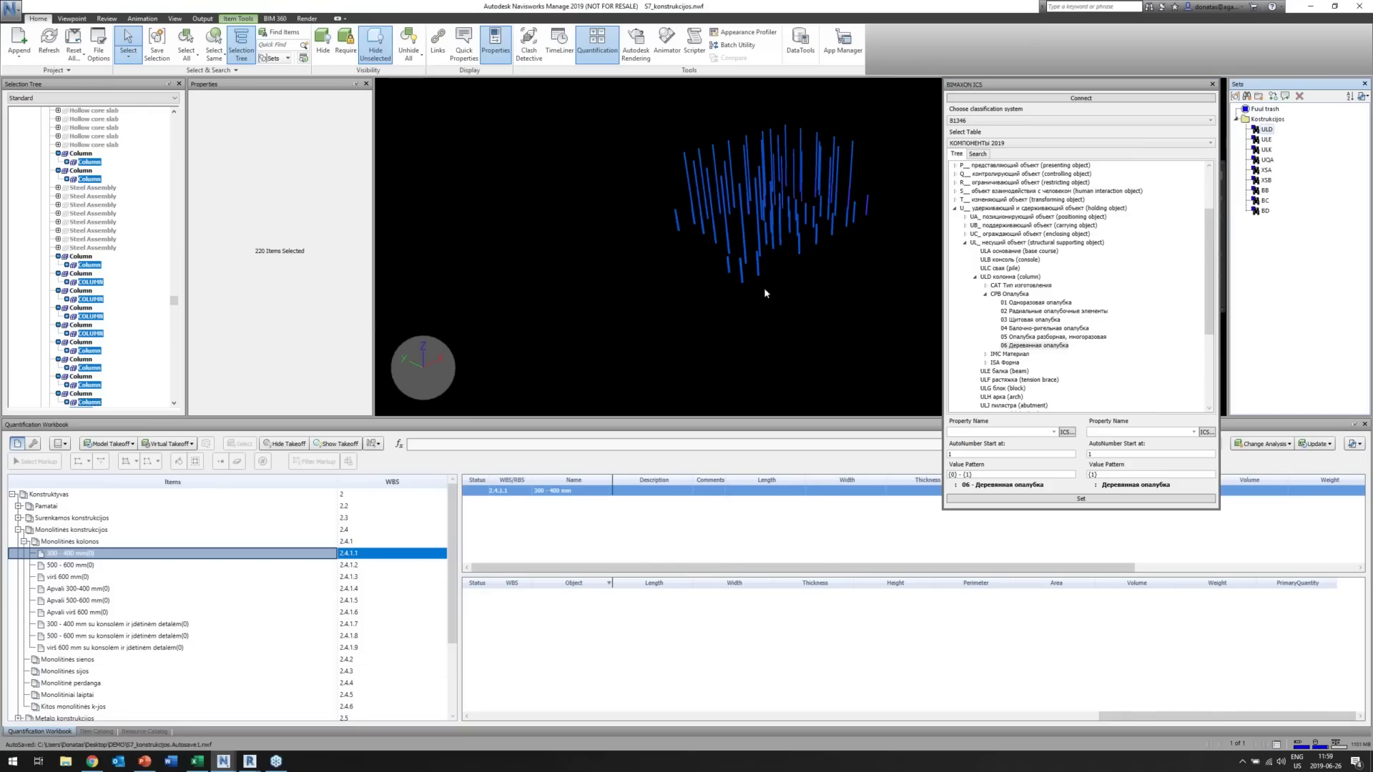
left_click(120, 442)
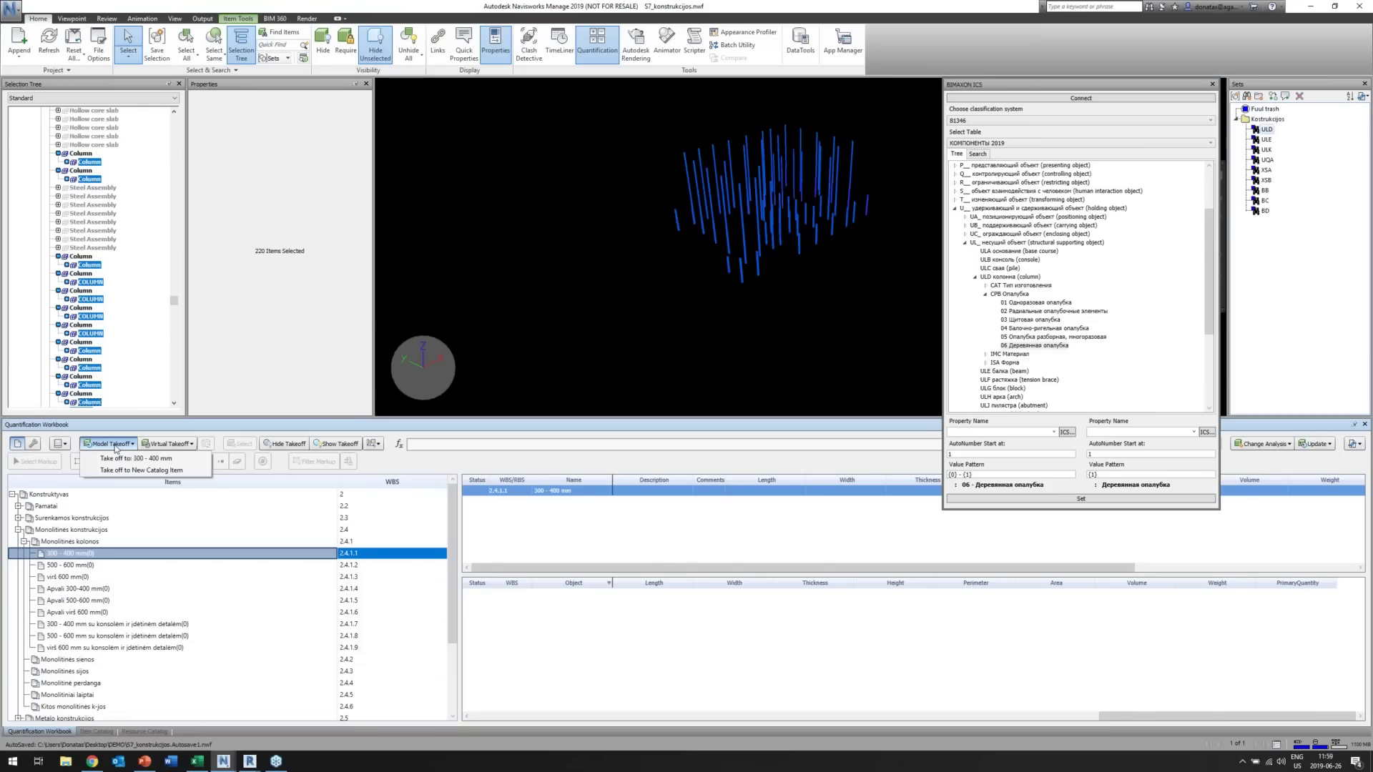
left_click(123, 459)
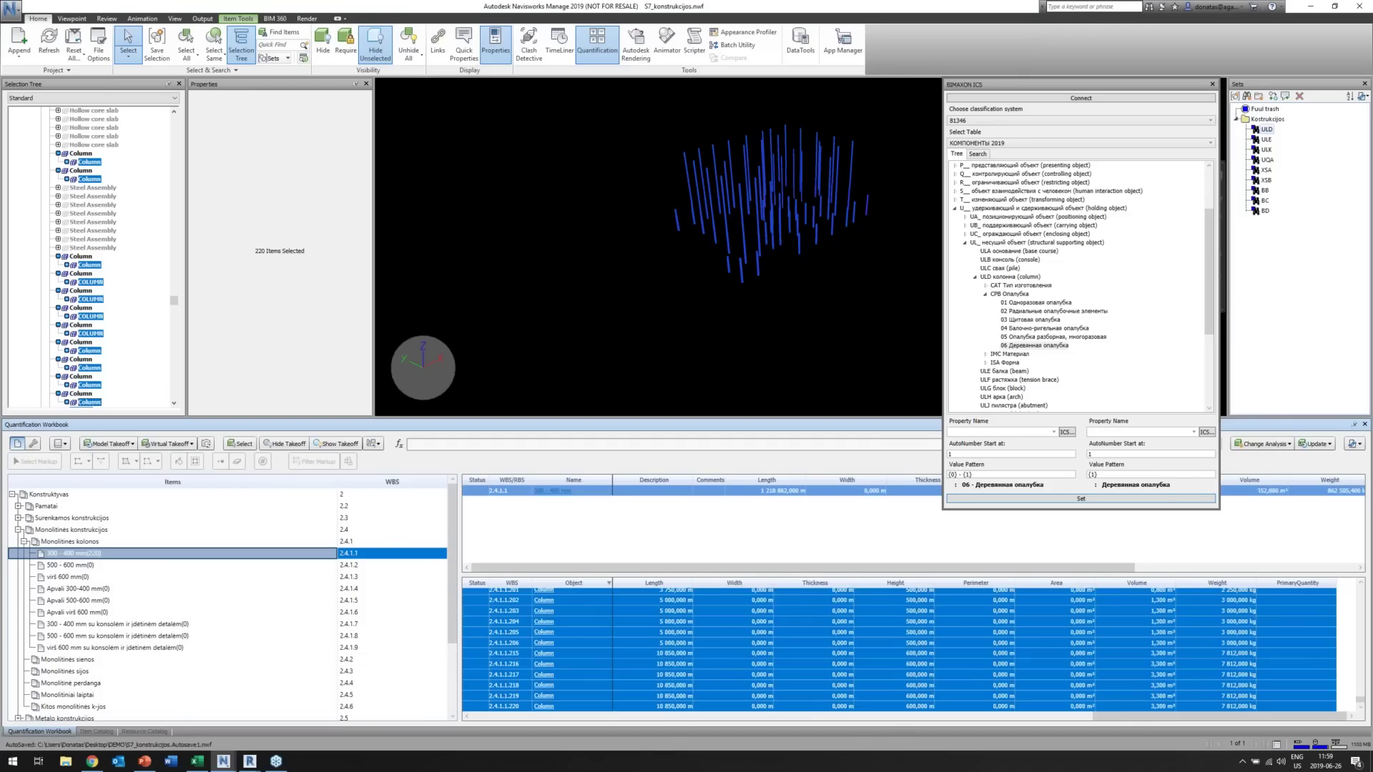
left_click_drag(715, 716, 639, 735)
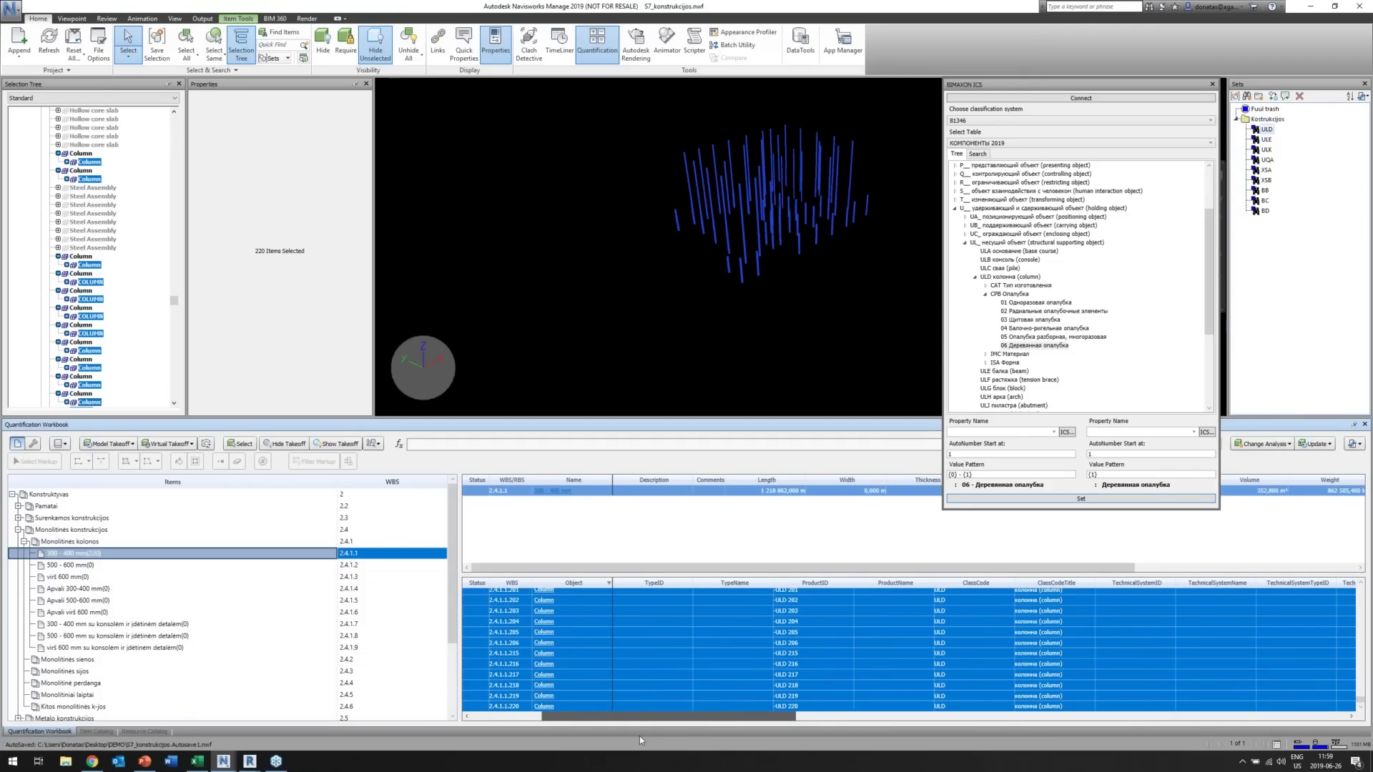
left_click_drag(698, 715, 901, 724)
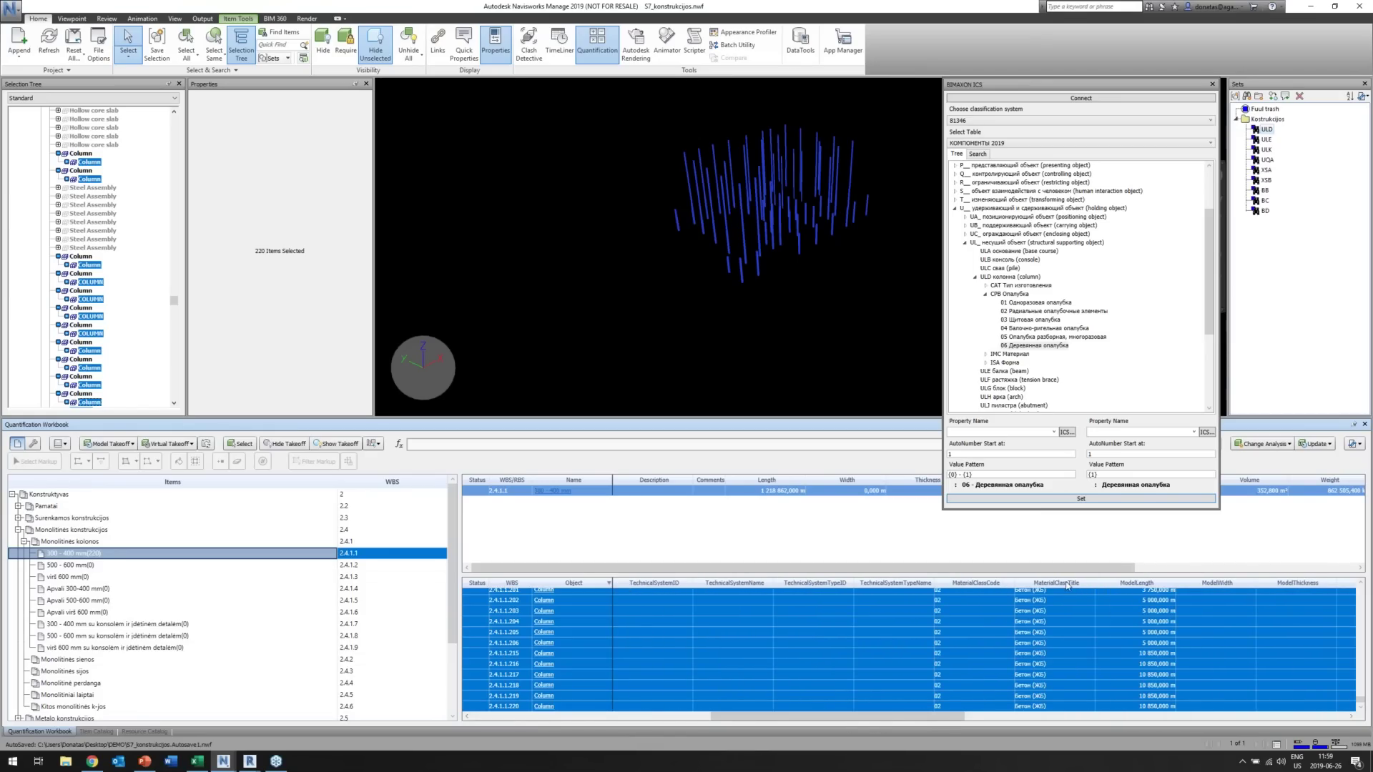
left_click_drag(884, 722, 643, 718)
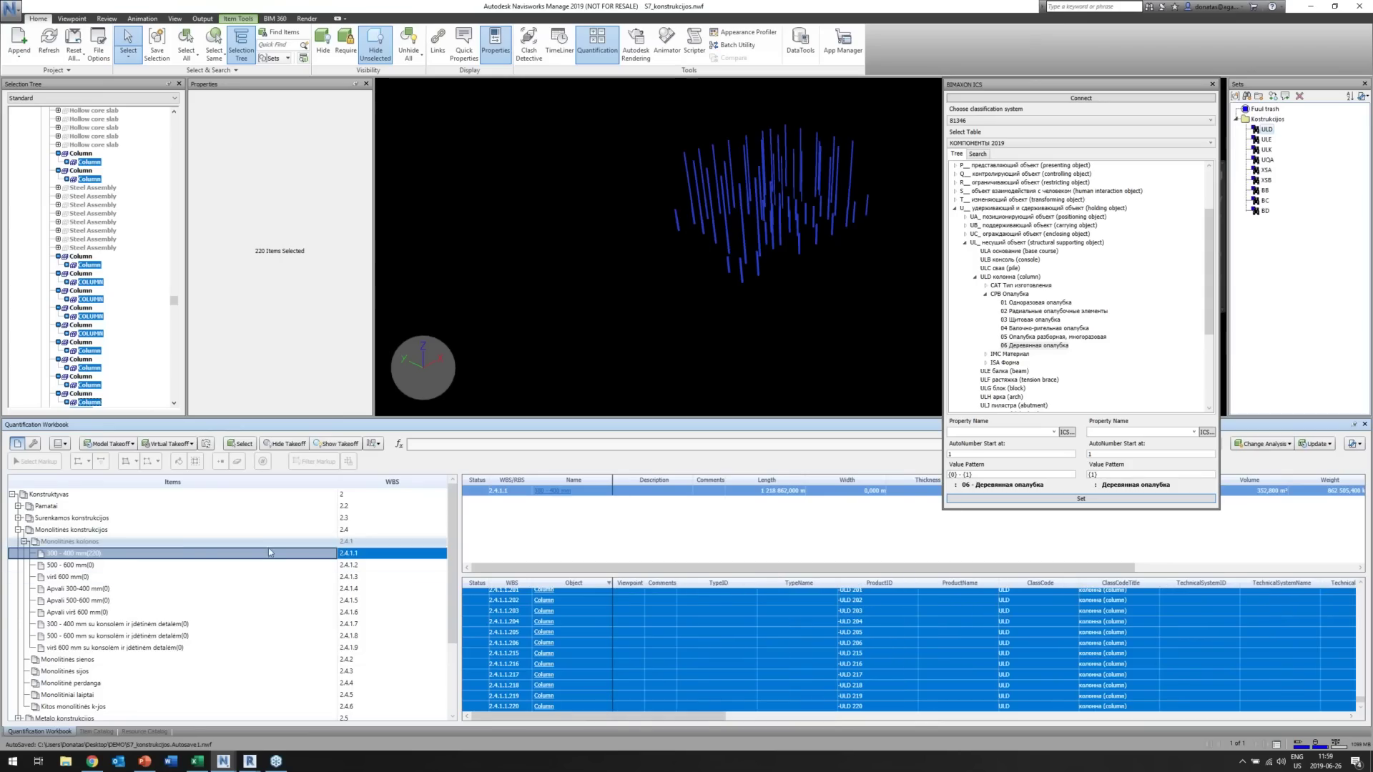
Add a global property mapping from the Description1 takeoff property to the BIMAXON category's [CPB] Preparation activity property.
left_click(96, 732)
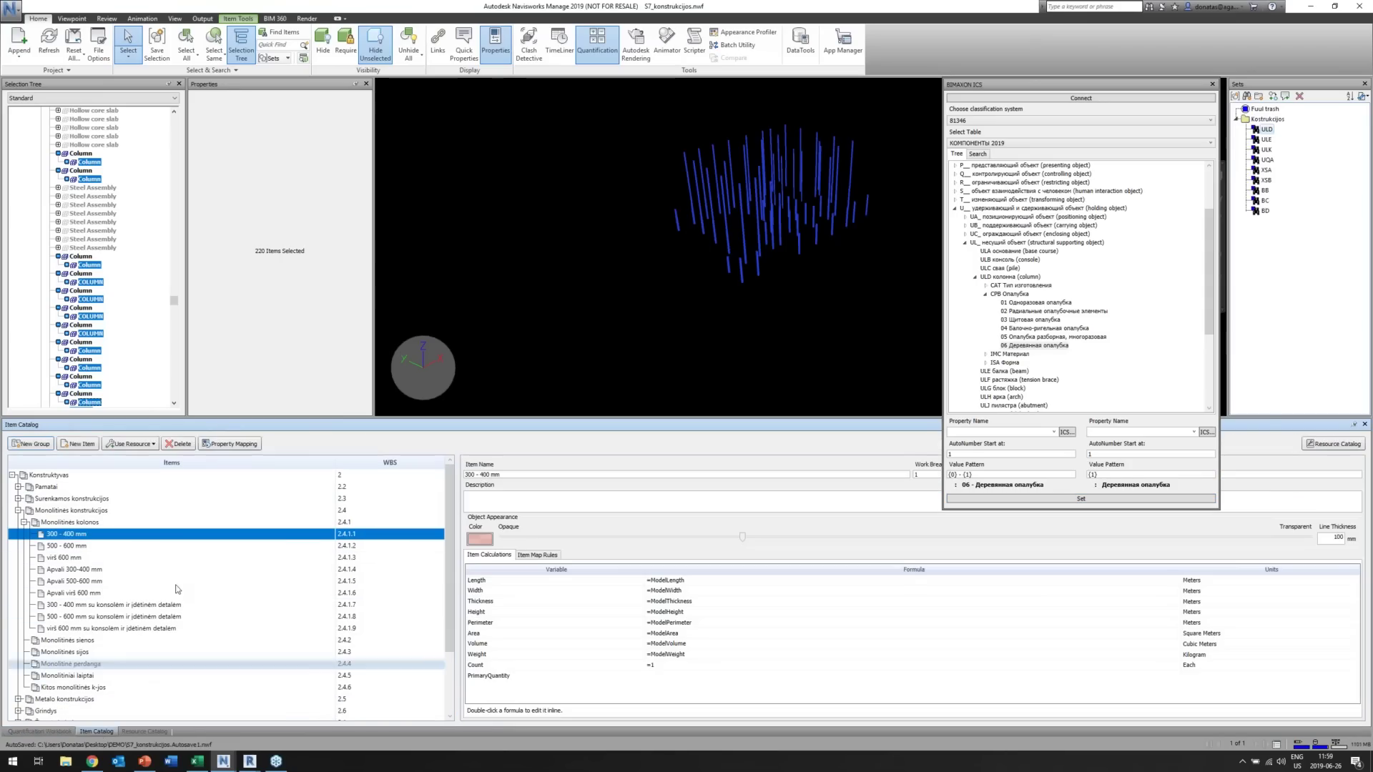
left_click(229, 444)
left_click(801, 328)
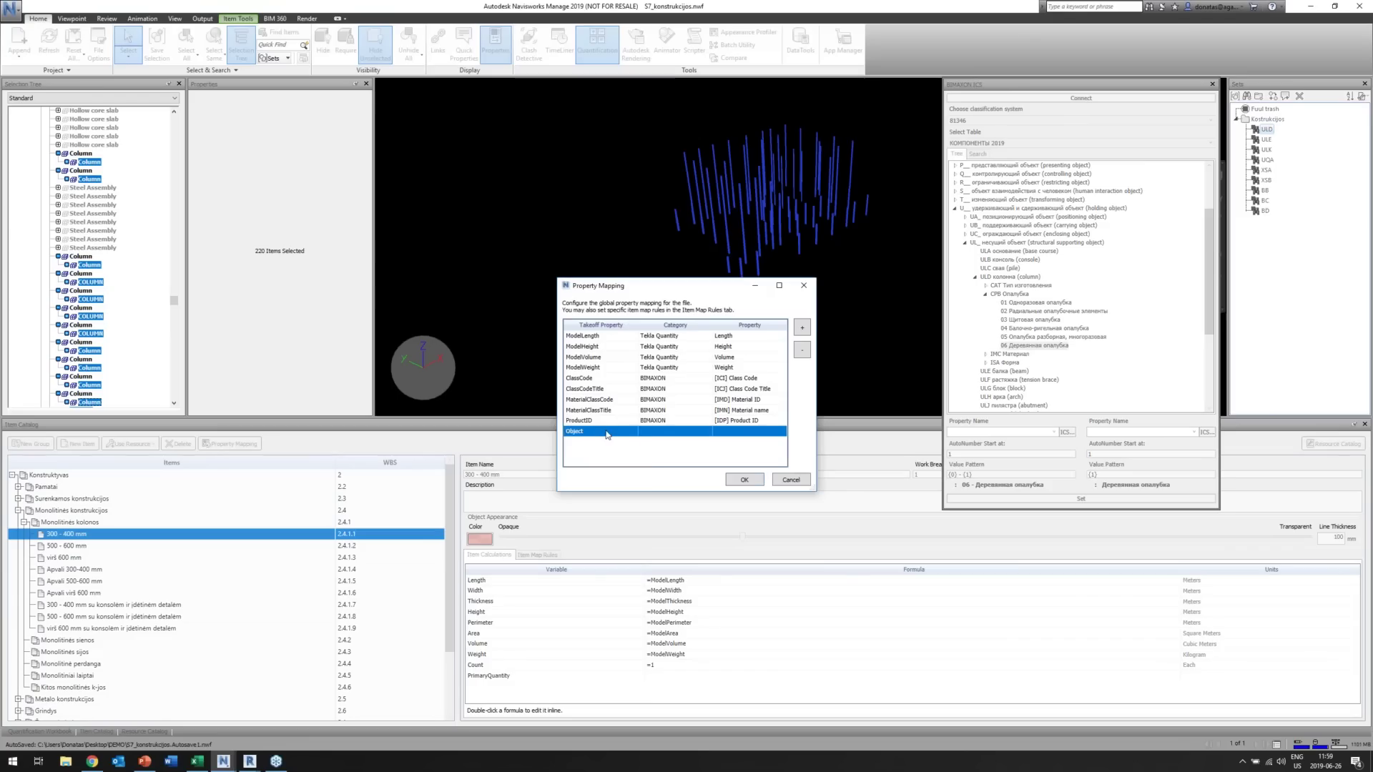
left_click(611, 434)
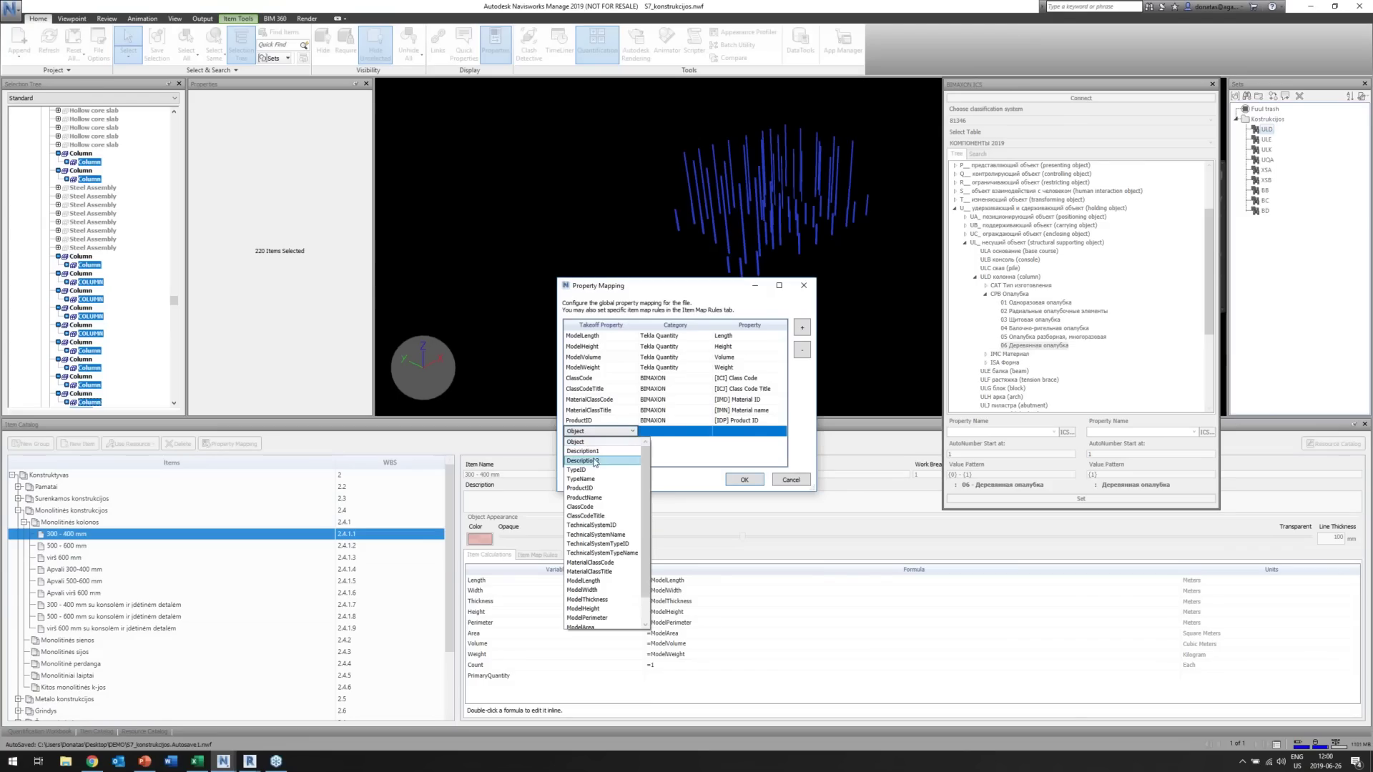
left_click(583, 451)
left_click(676, 432)
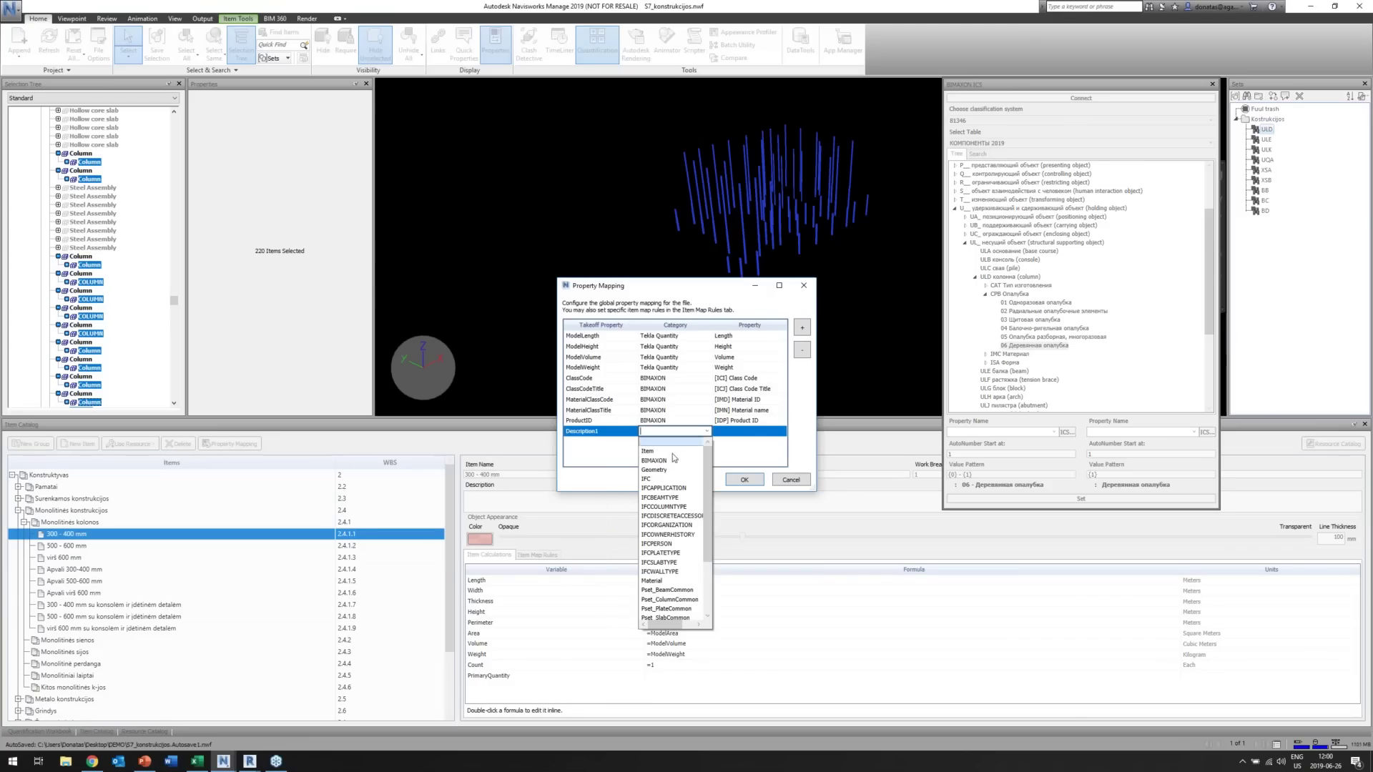
left_click(647, 460)
left_click(749, 435)
left_click(781, 432)
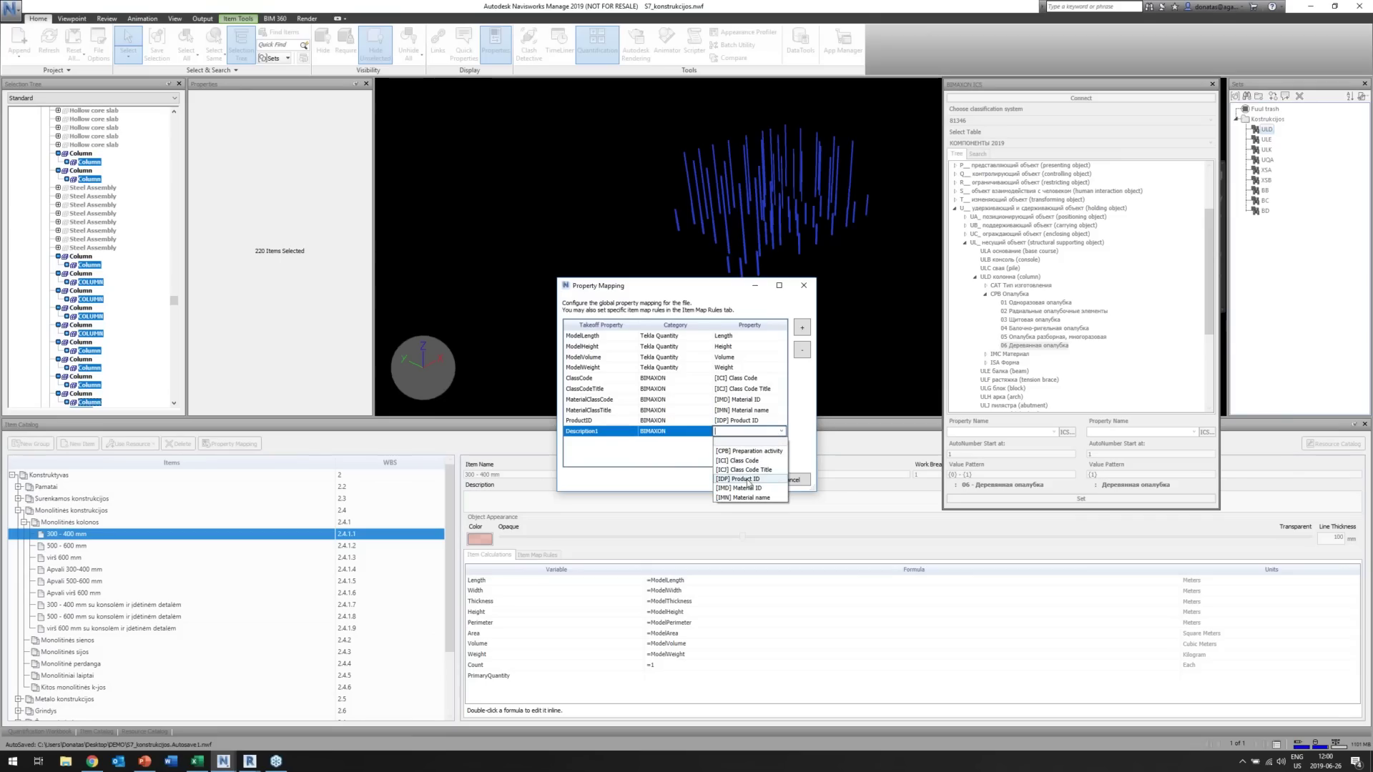
left_click(749, 451)
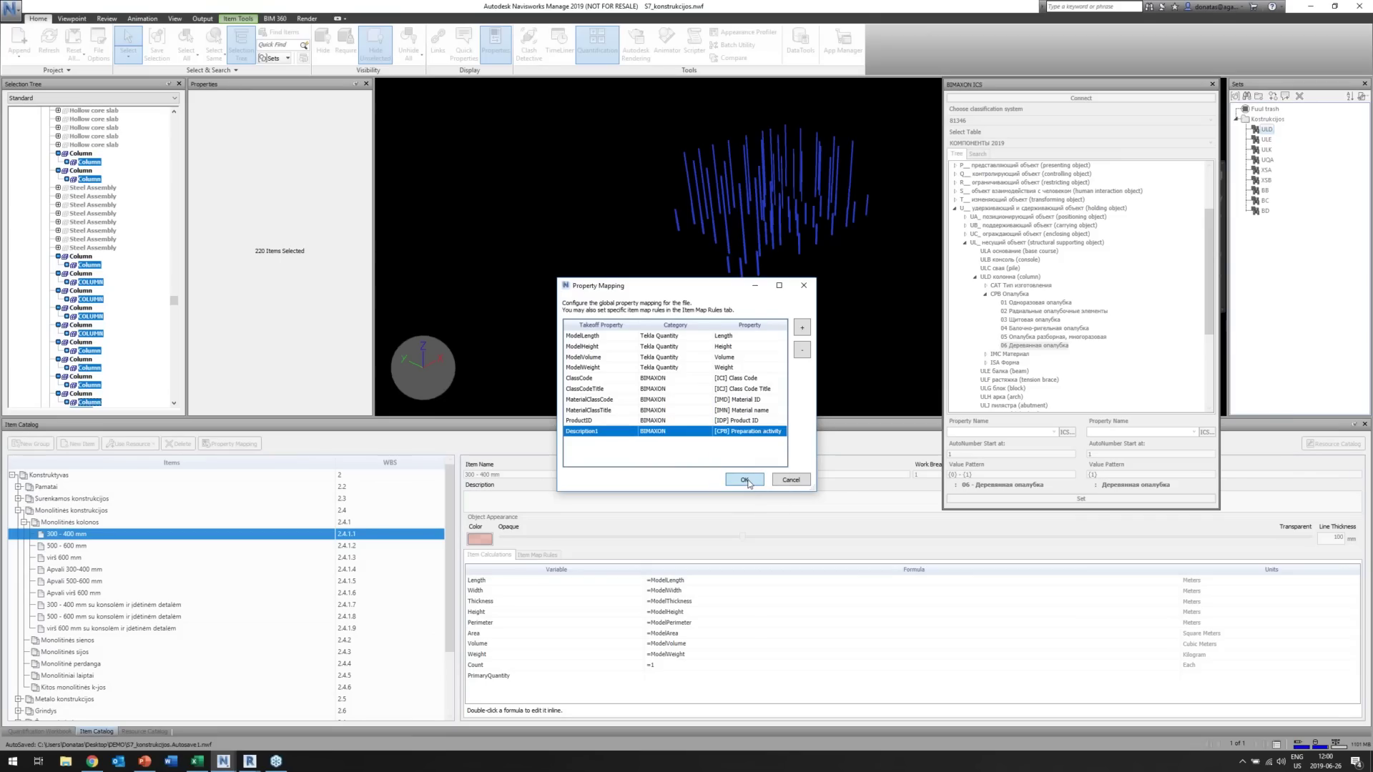
left_click(745, 480)
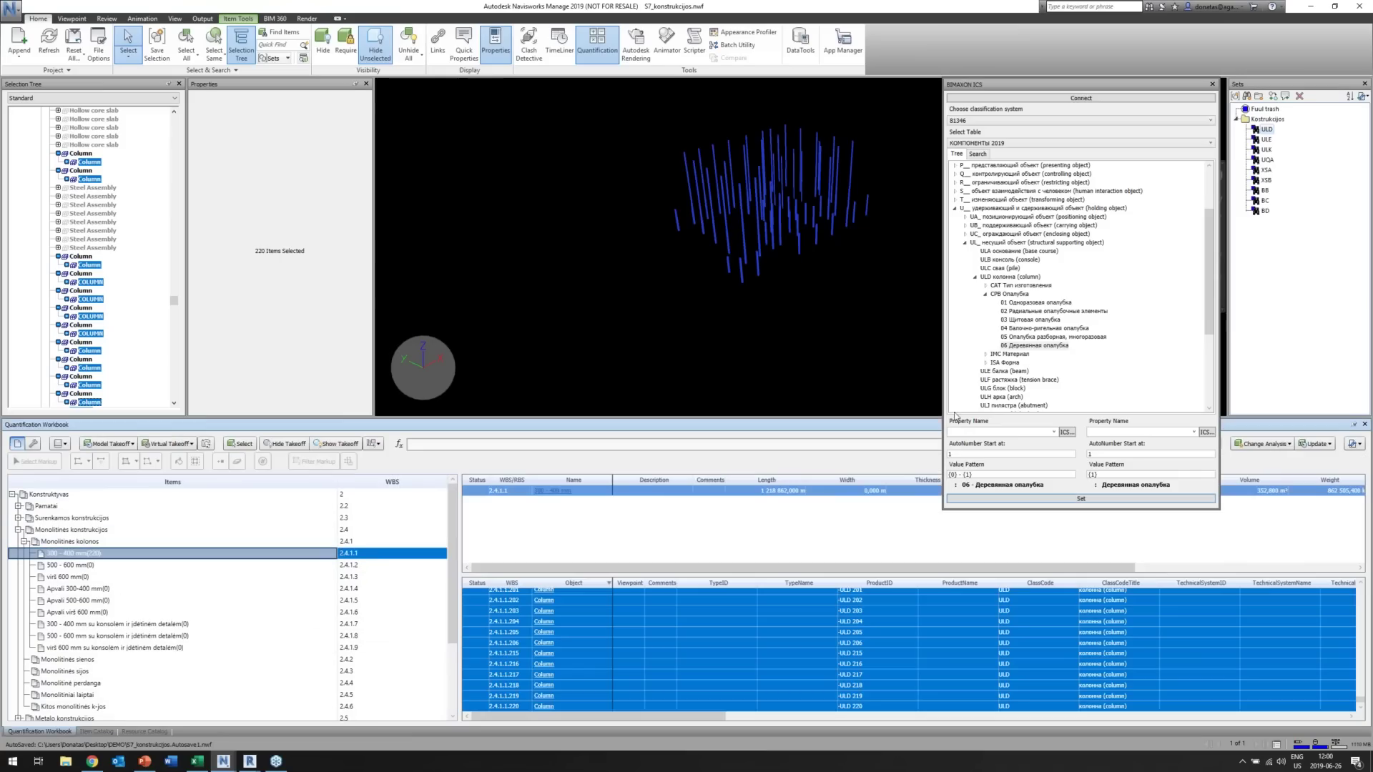
Close the BIMAXON ICS window and update the column takeoff with the new property mapping.
left_click_drag(1148, 83, 1165, 39)
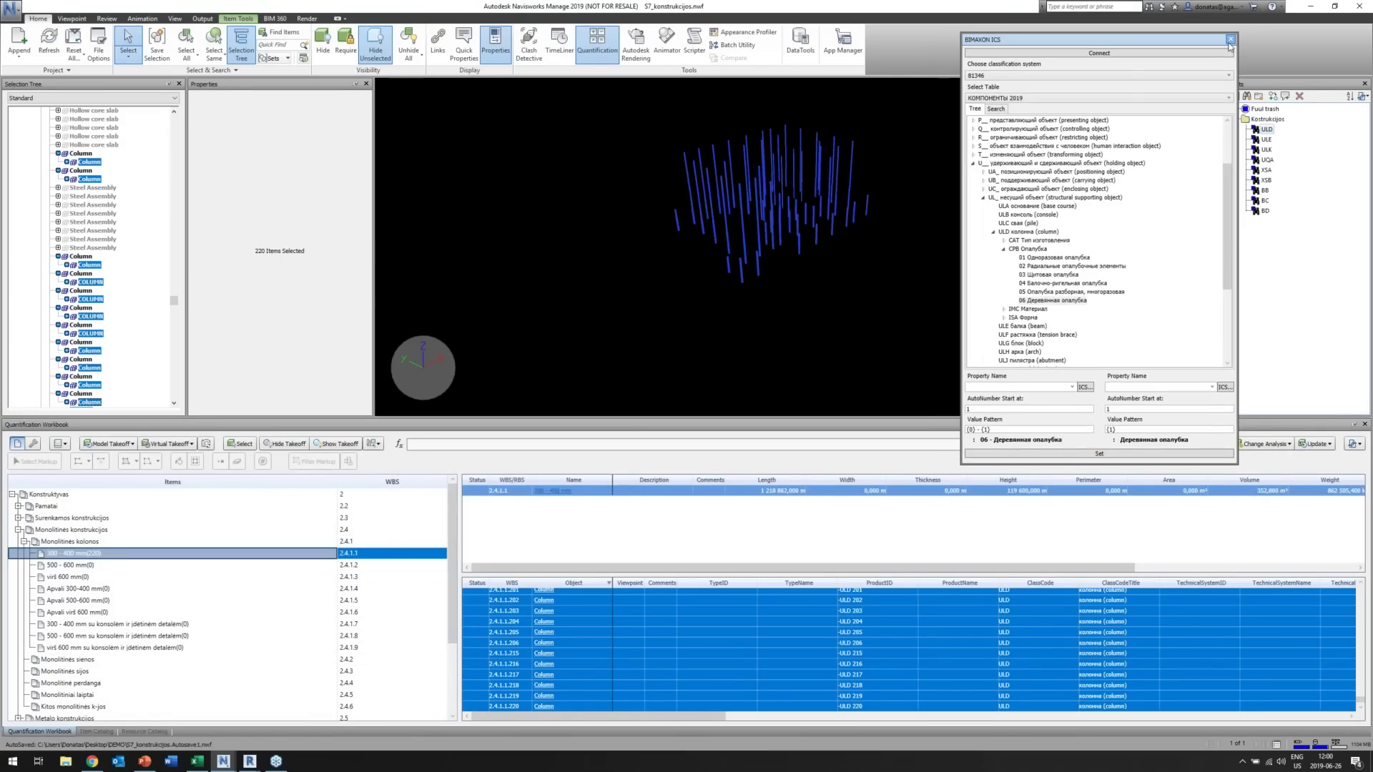
left_click(1229, 40)
left_click(1264, 444)
left_click(1259, 461)
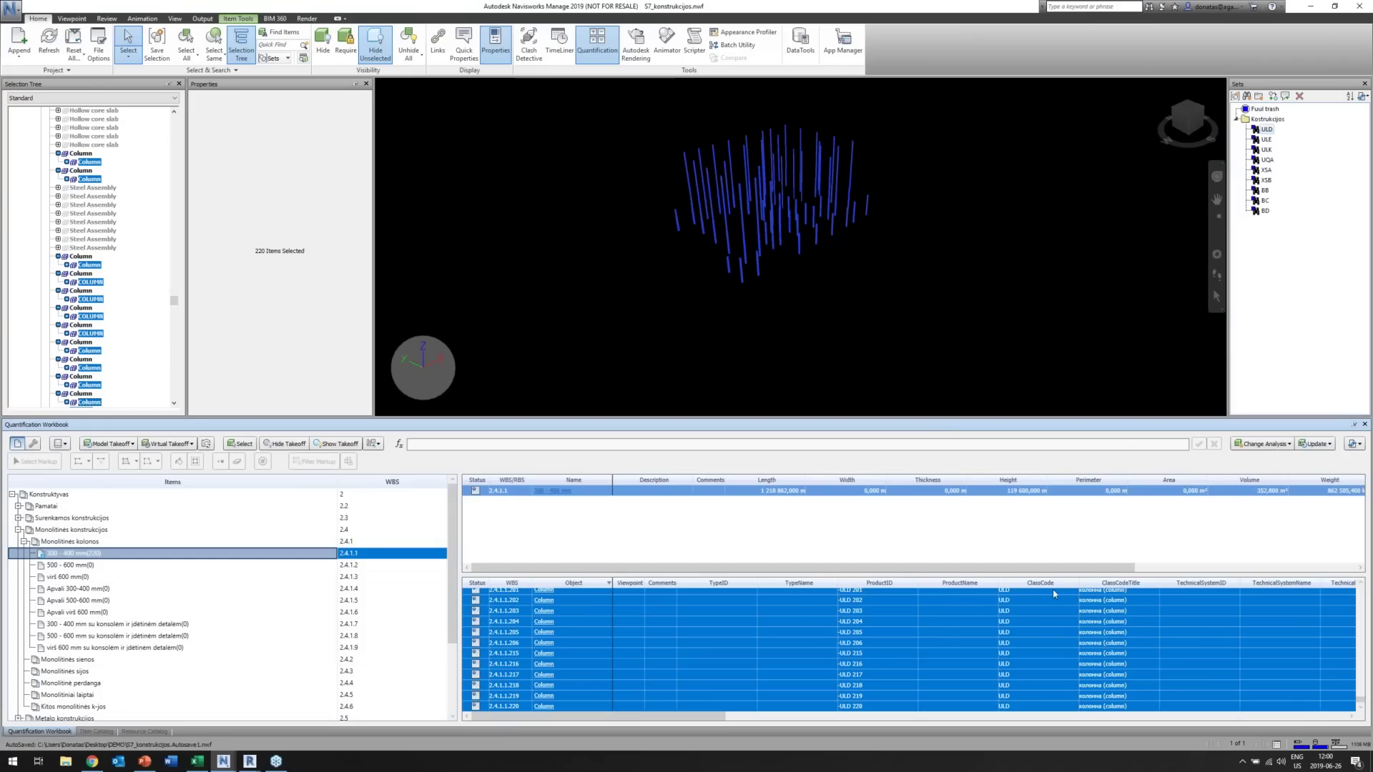
left_click(1316, 444)
left_click(1256, 472)
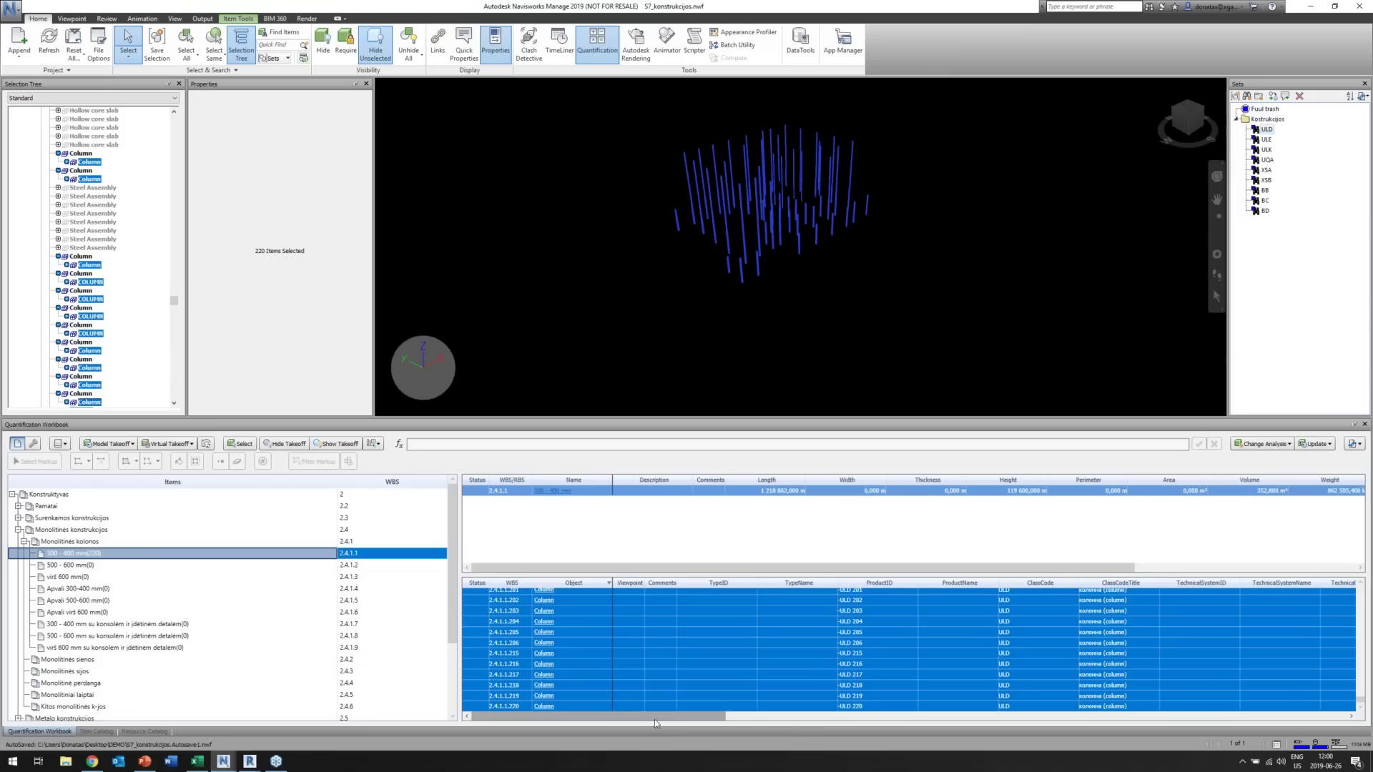
Show the Description1 column in the takeoff objects table and look through its values for the columns.
right_click(665, 586)
left_click(708, 603)
right_click(662, 586)
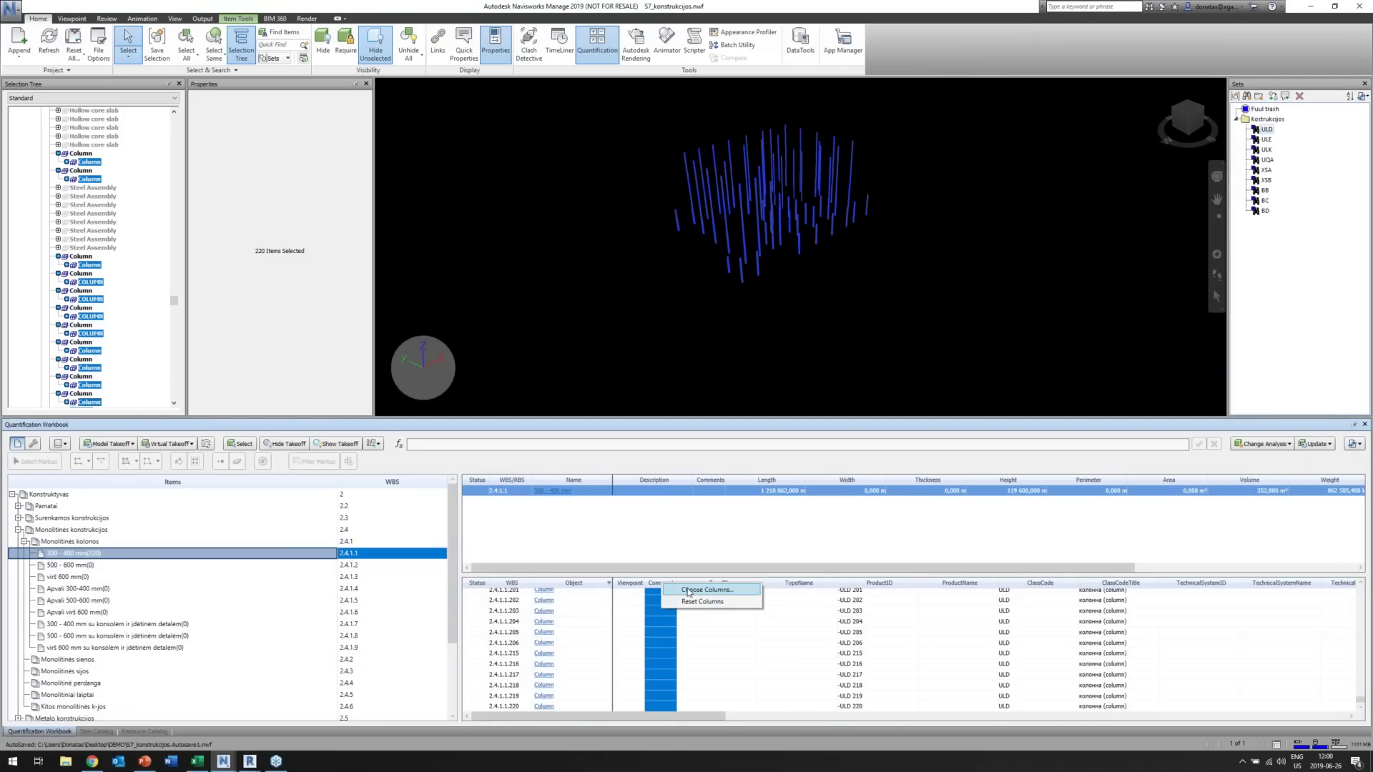
left_click(686, 588)
left_click(614, 246)
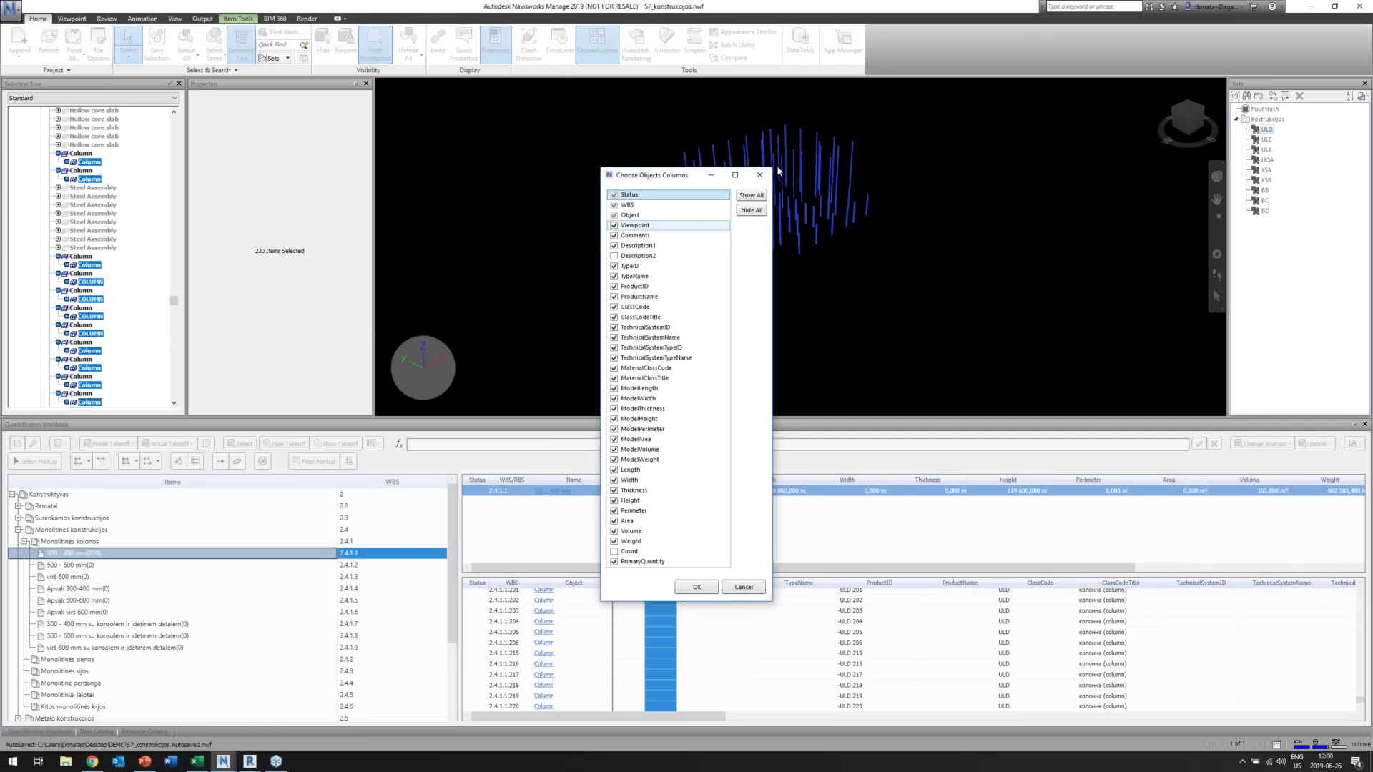
left_click(697, 587)
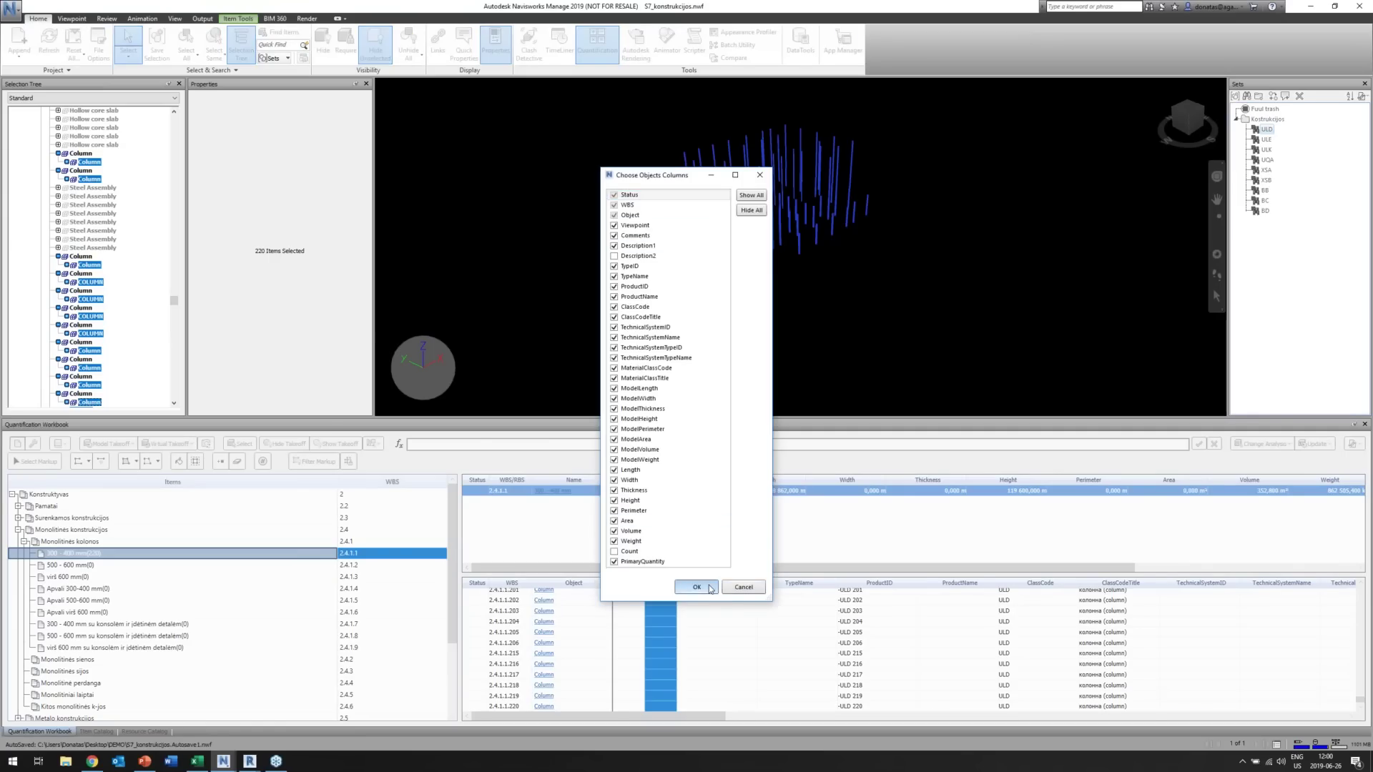
scroll(727, 647, "up", 20)
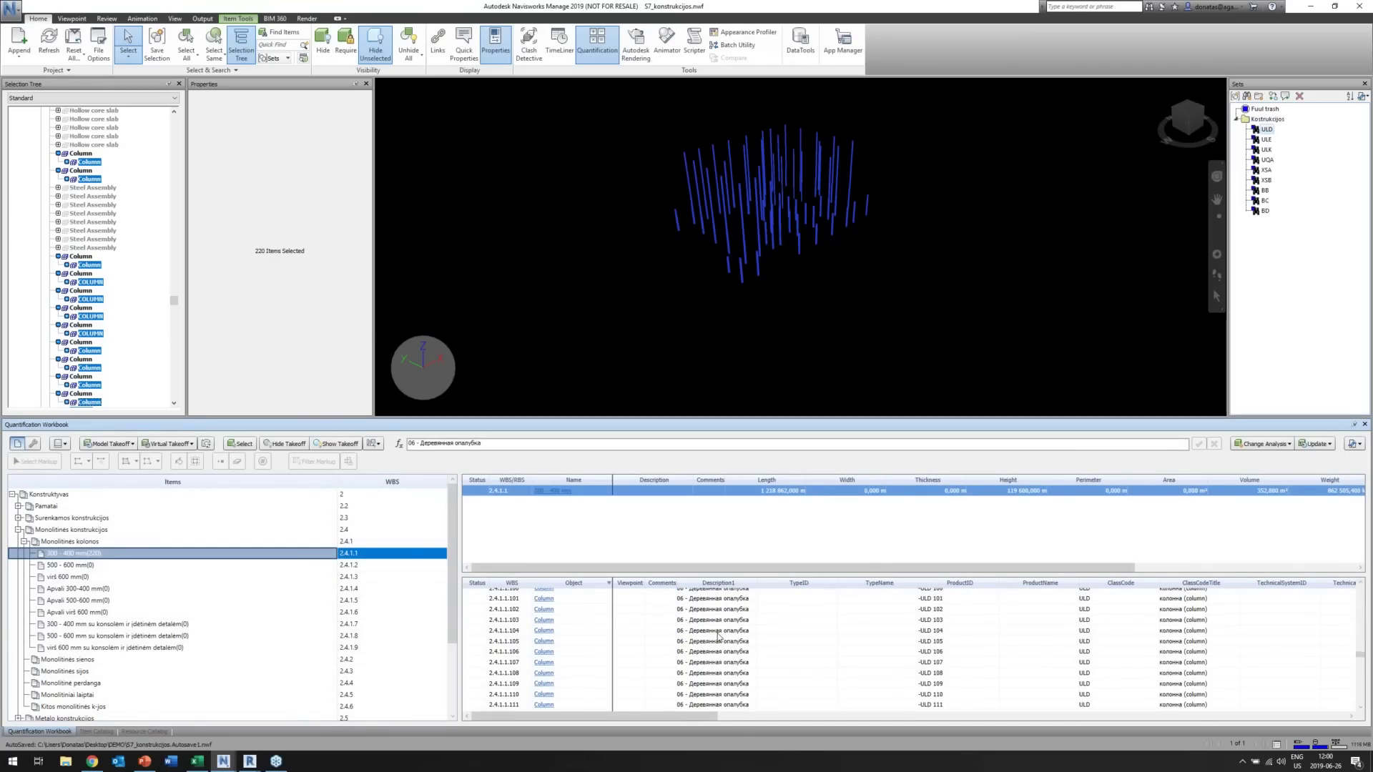
scroll(722, 620, "down", 10)
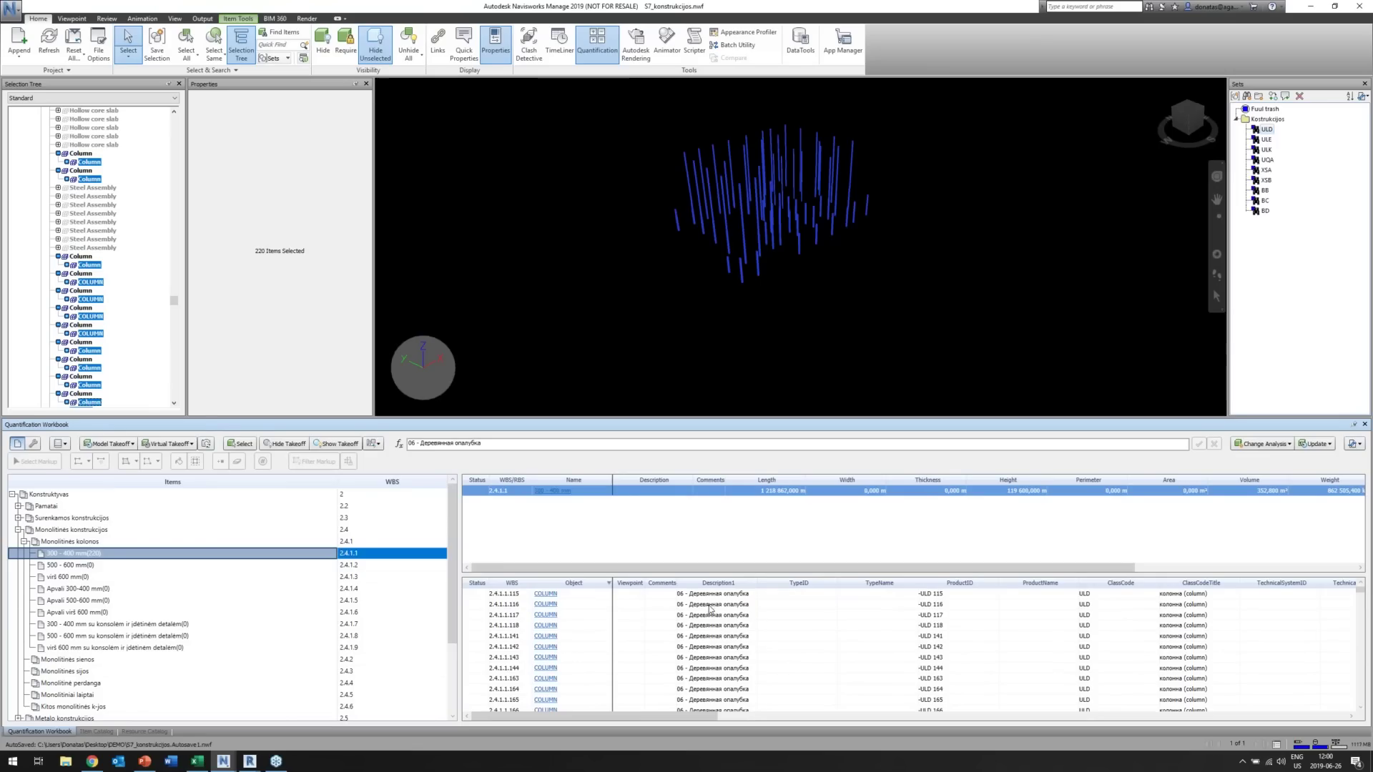
Export the takeoff quantities to an Excel file named New Quantity Report and open it after exporting.
left_click(711, 606)
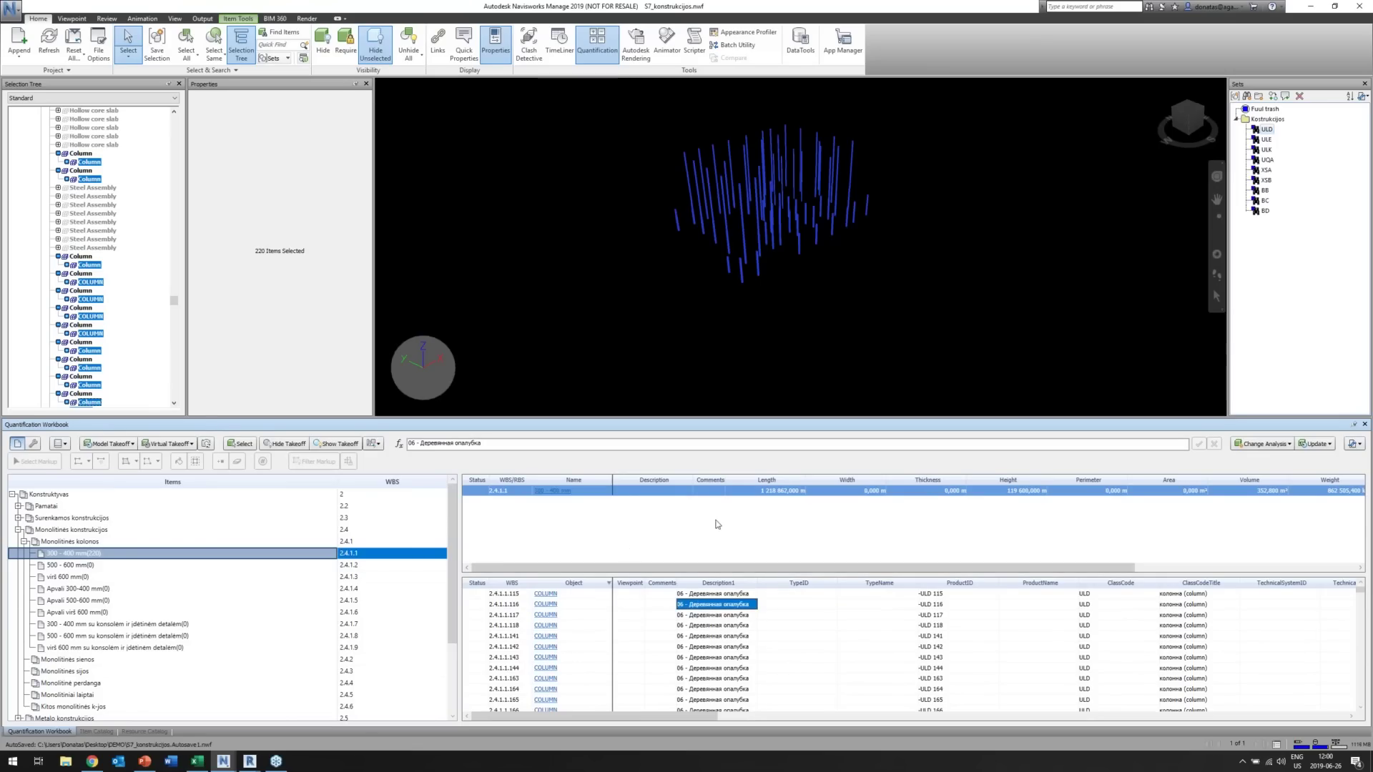
left_click(1358, 444)
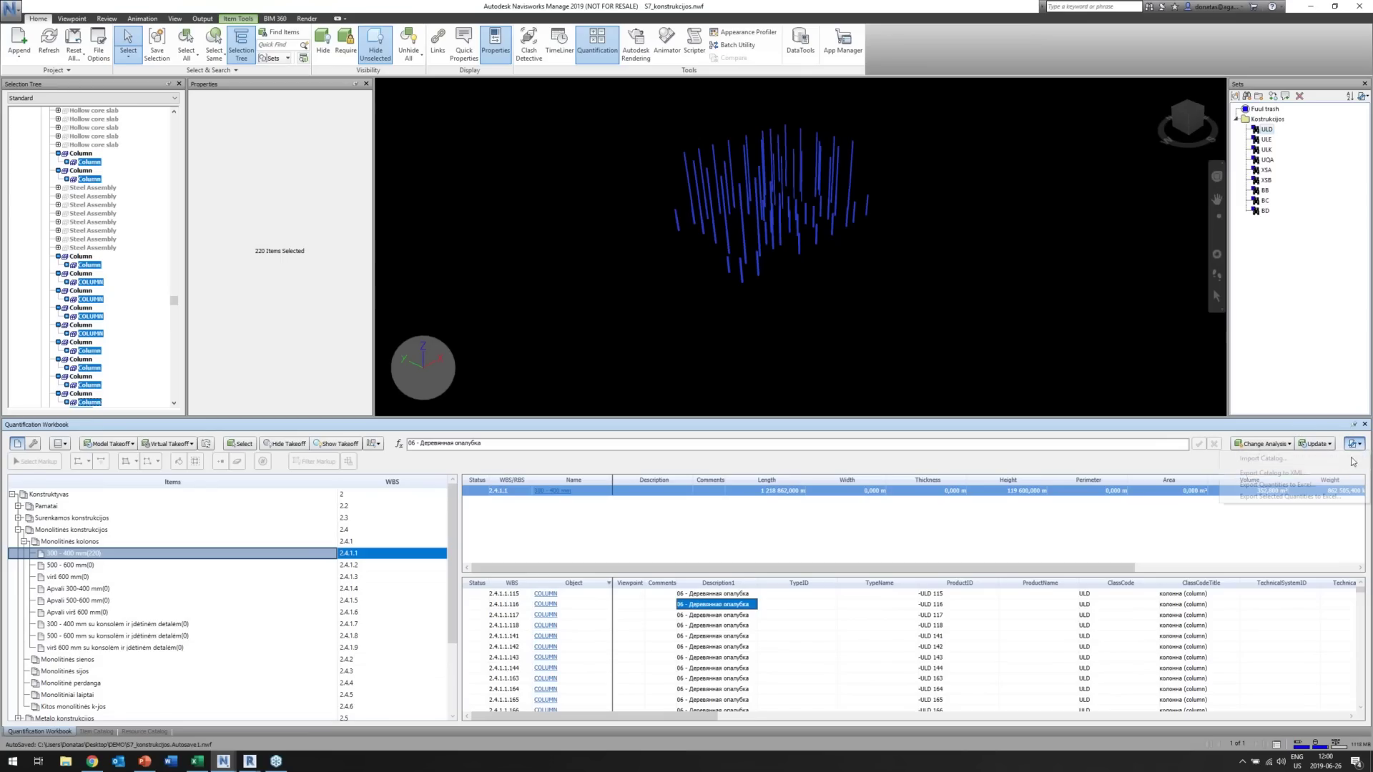
left_click(1263, 486)
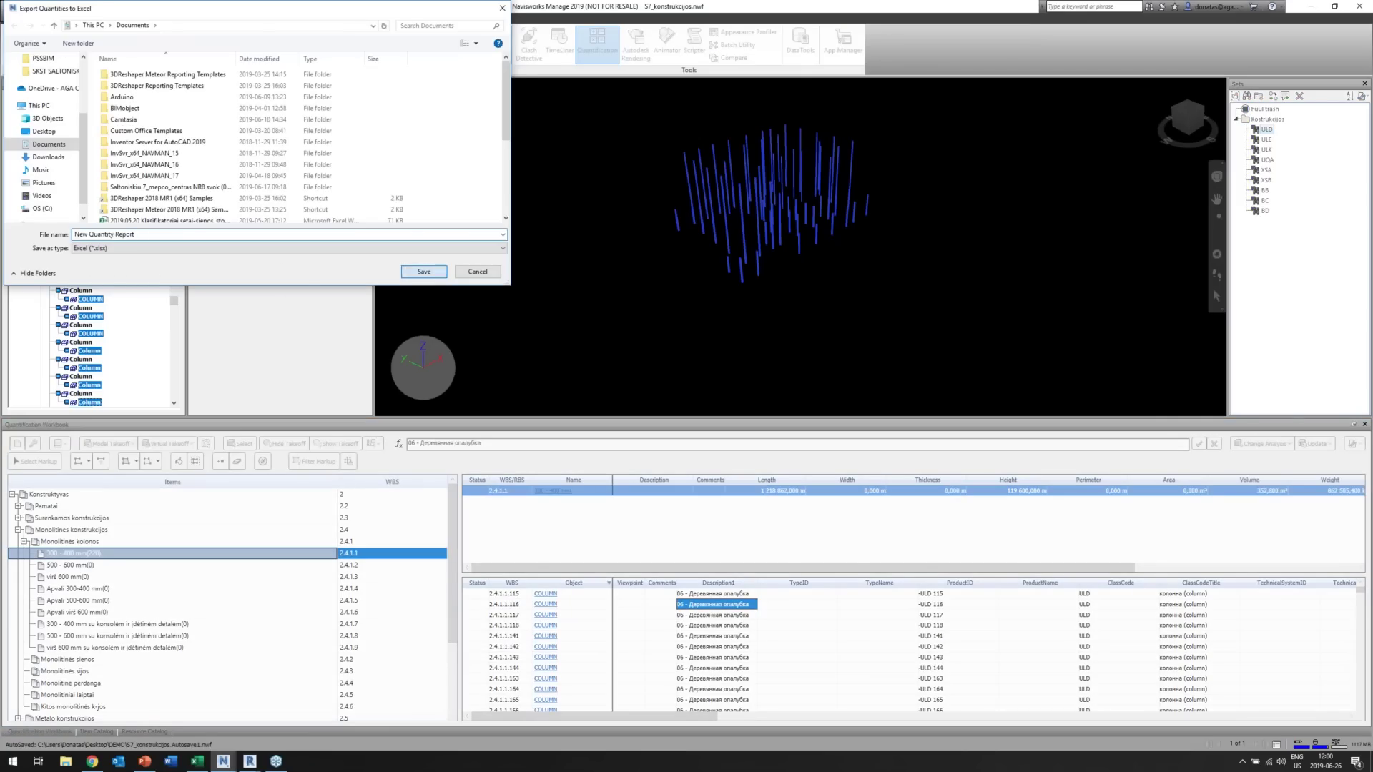
left_click(424, 271)
left_click(711, 380)
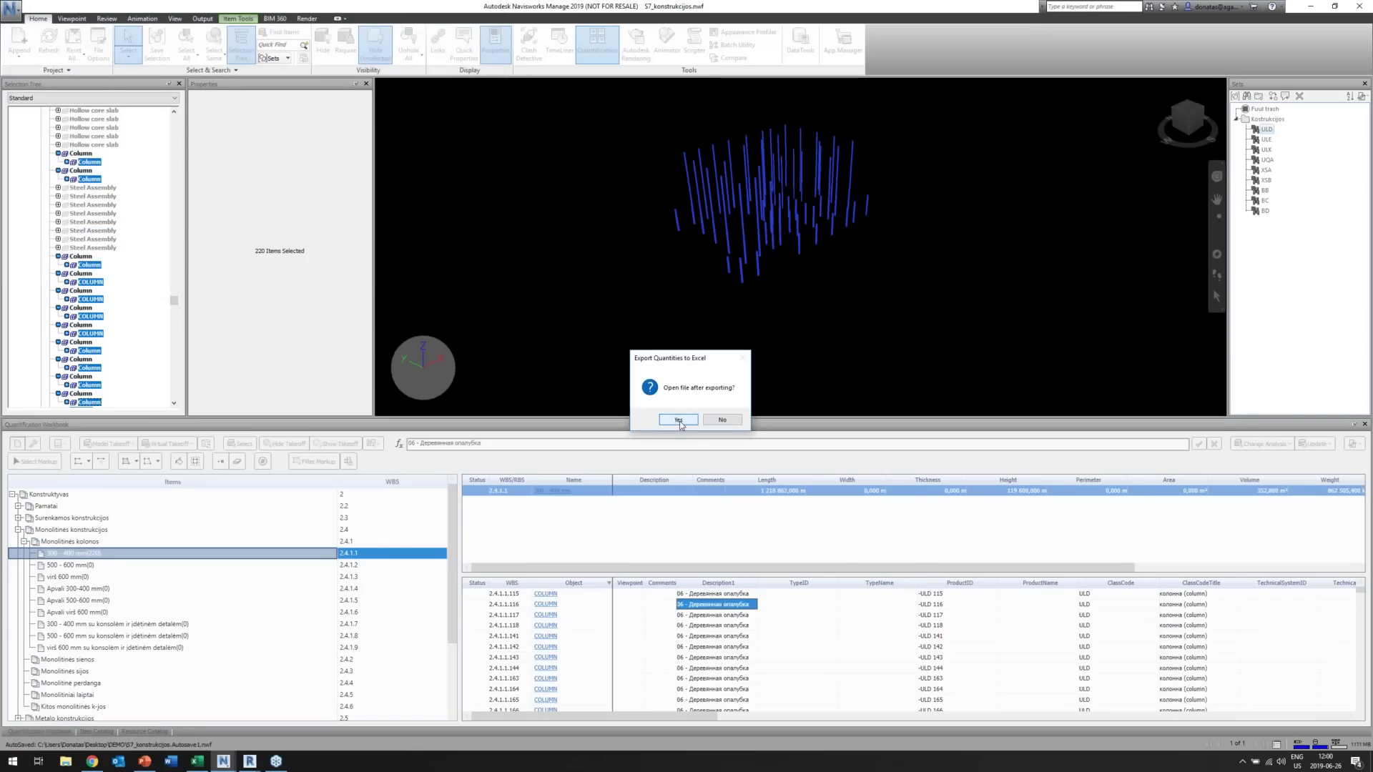
left_click(679, 420)
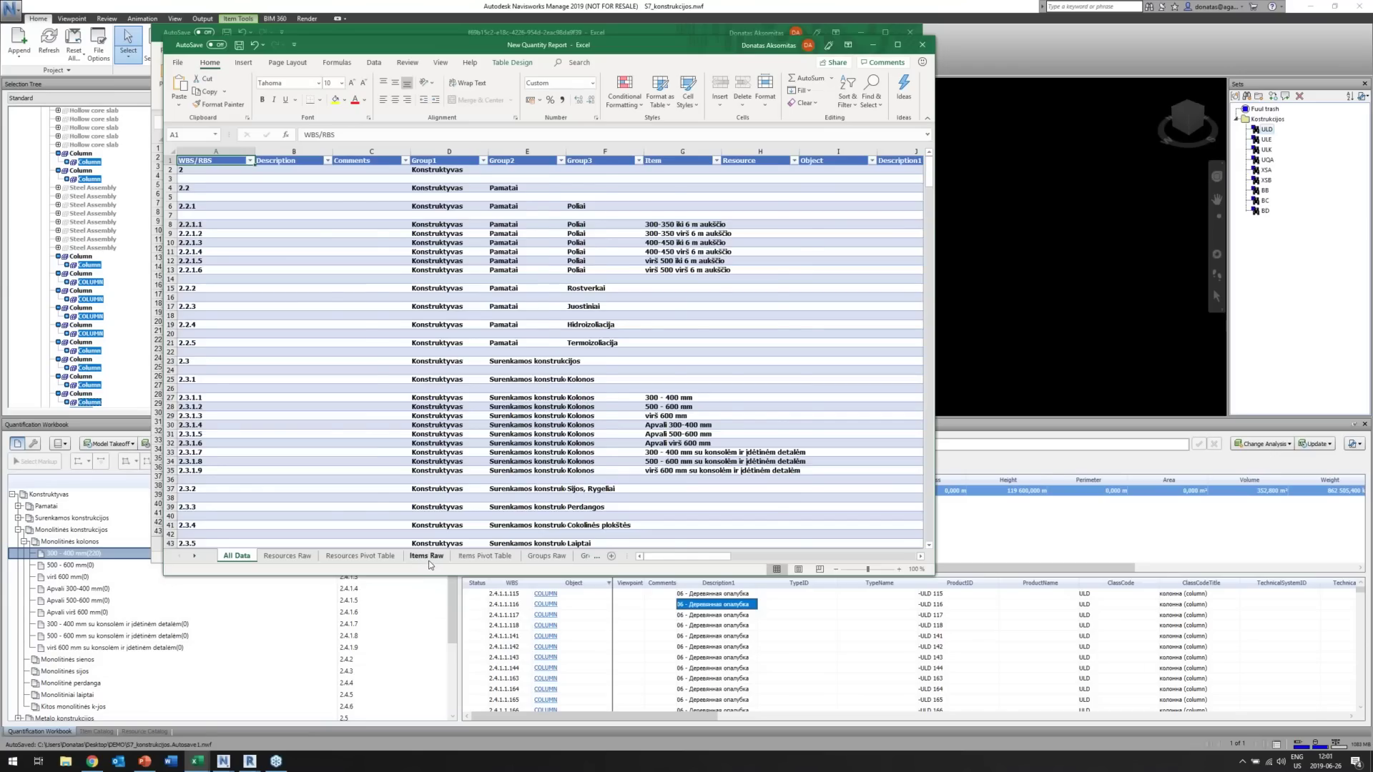
Delete the Group1, Group2 and Group3 columns from the Items Raw sheet of the quantity report.
left_click(427, 556)
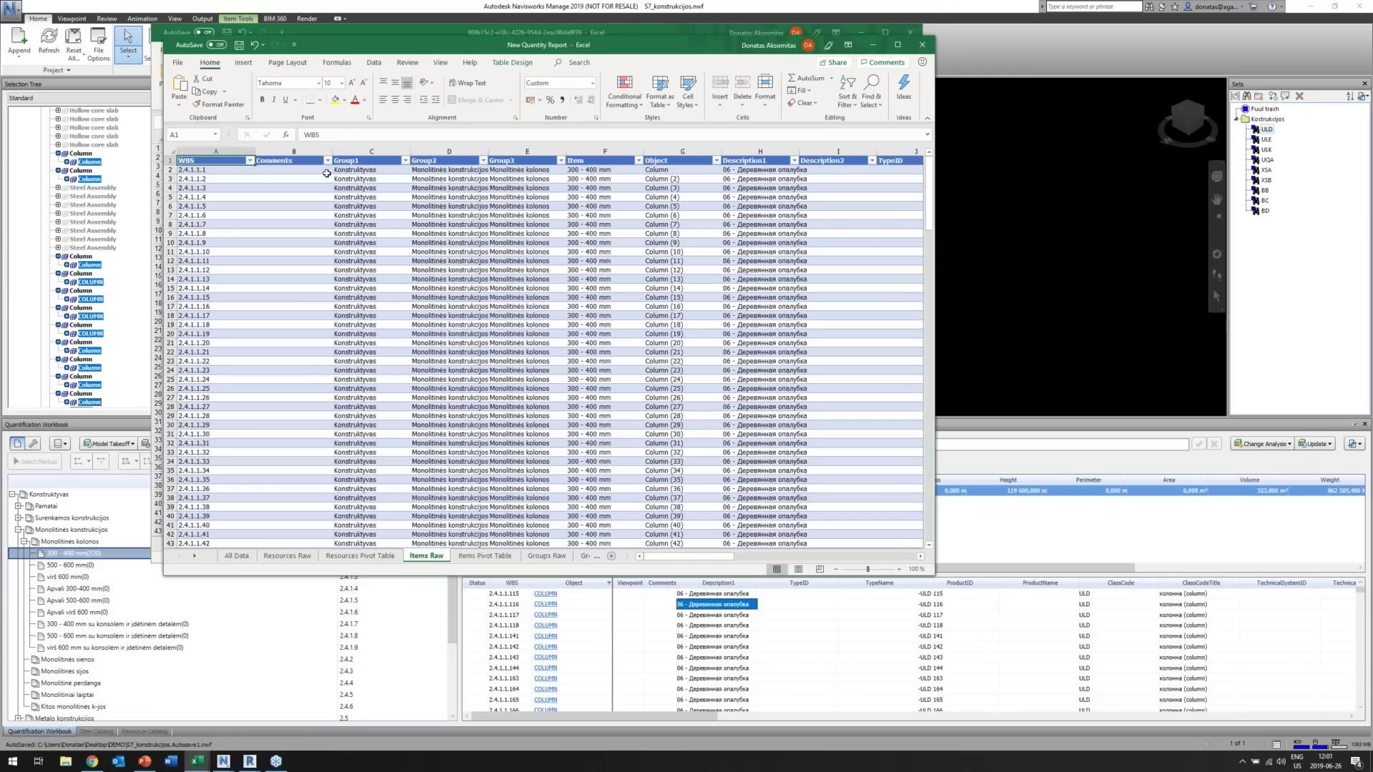
left_click_drag(348, 150, 550, 159)
right_click(477, 361)
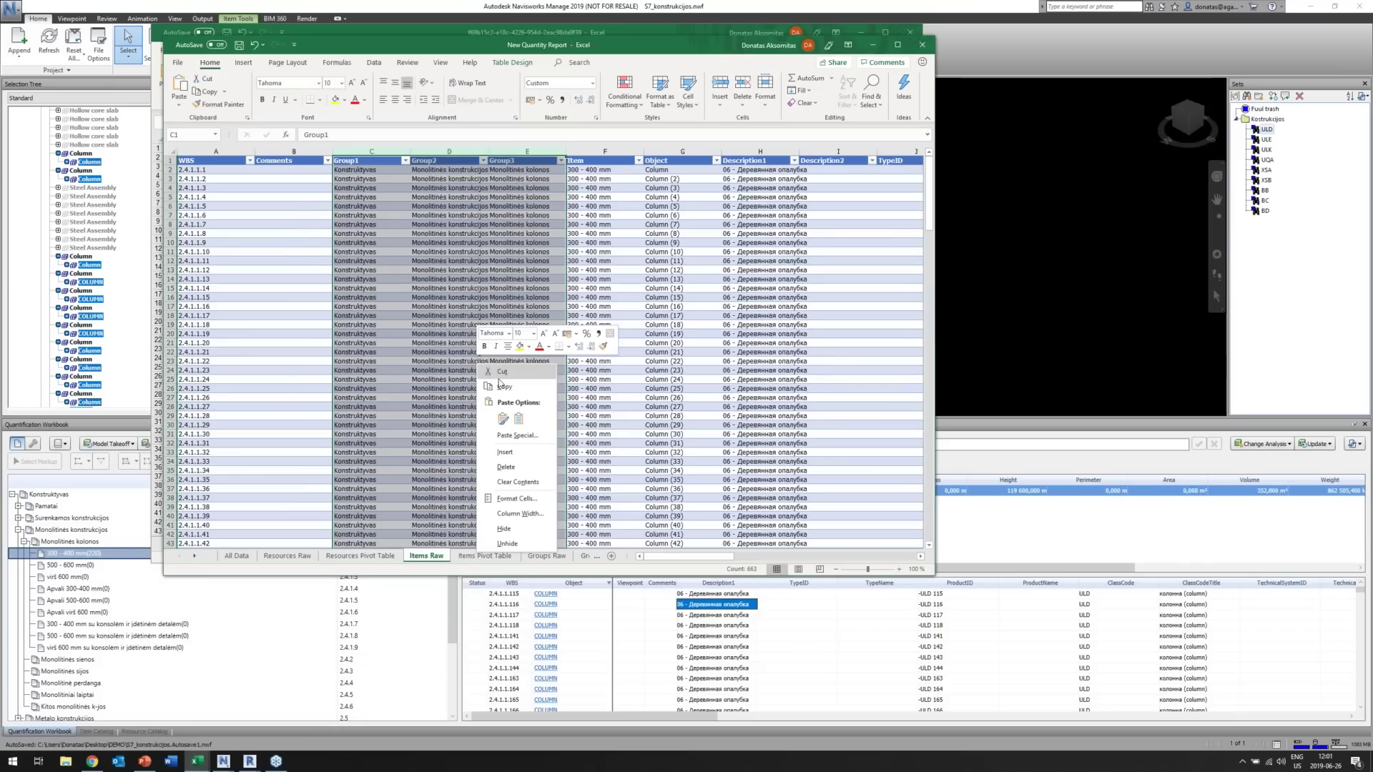
left_click(505, 467)
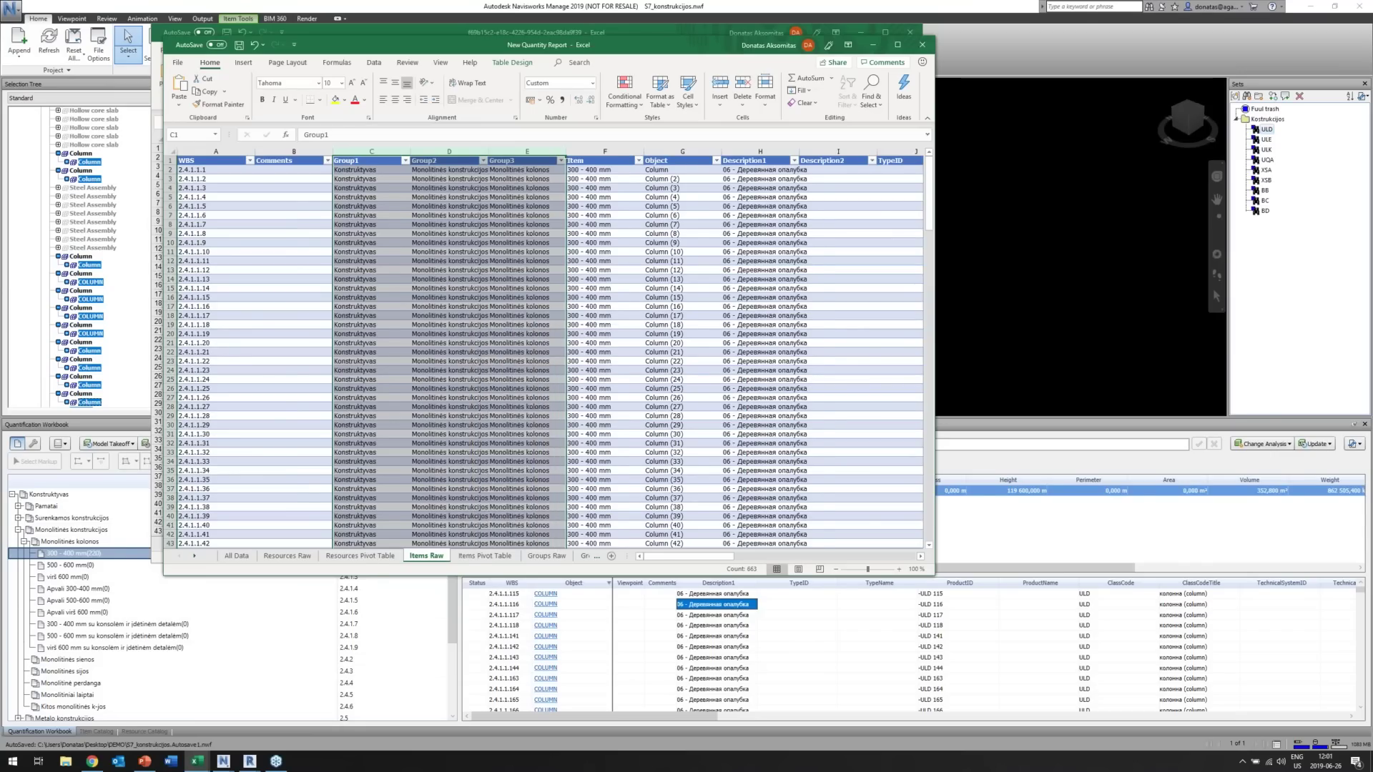
left_click(416, 359)
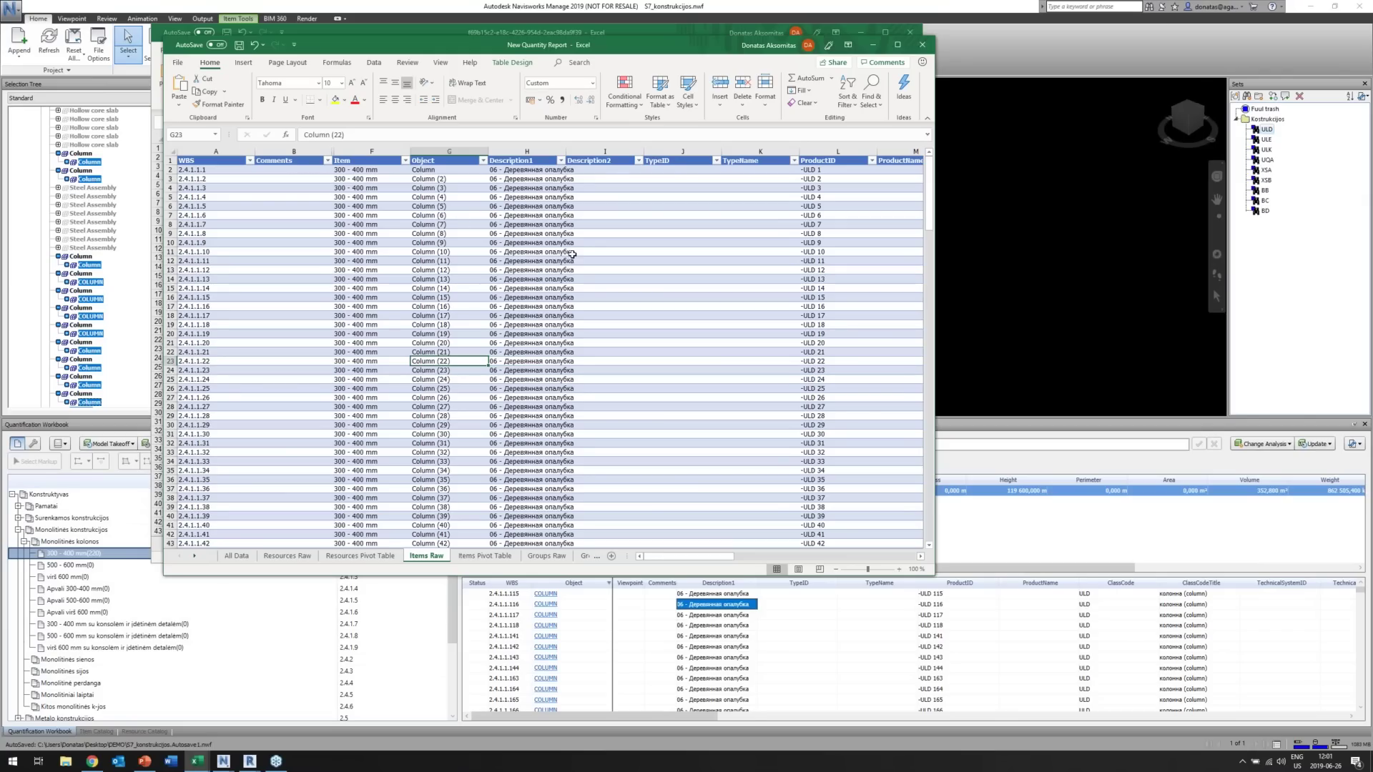
Examine the Description1, product ID, class code, material class and model length columns in the Items Raw sheet.
left_click_drag(685, 563, 725, 563)
left_click_drag(572, 443, 658, 447)
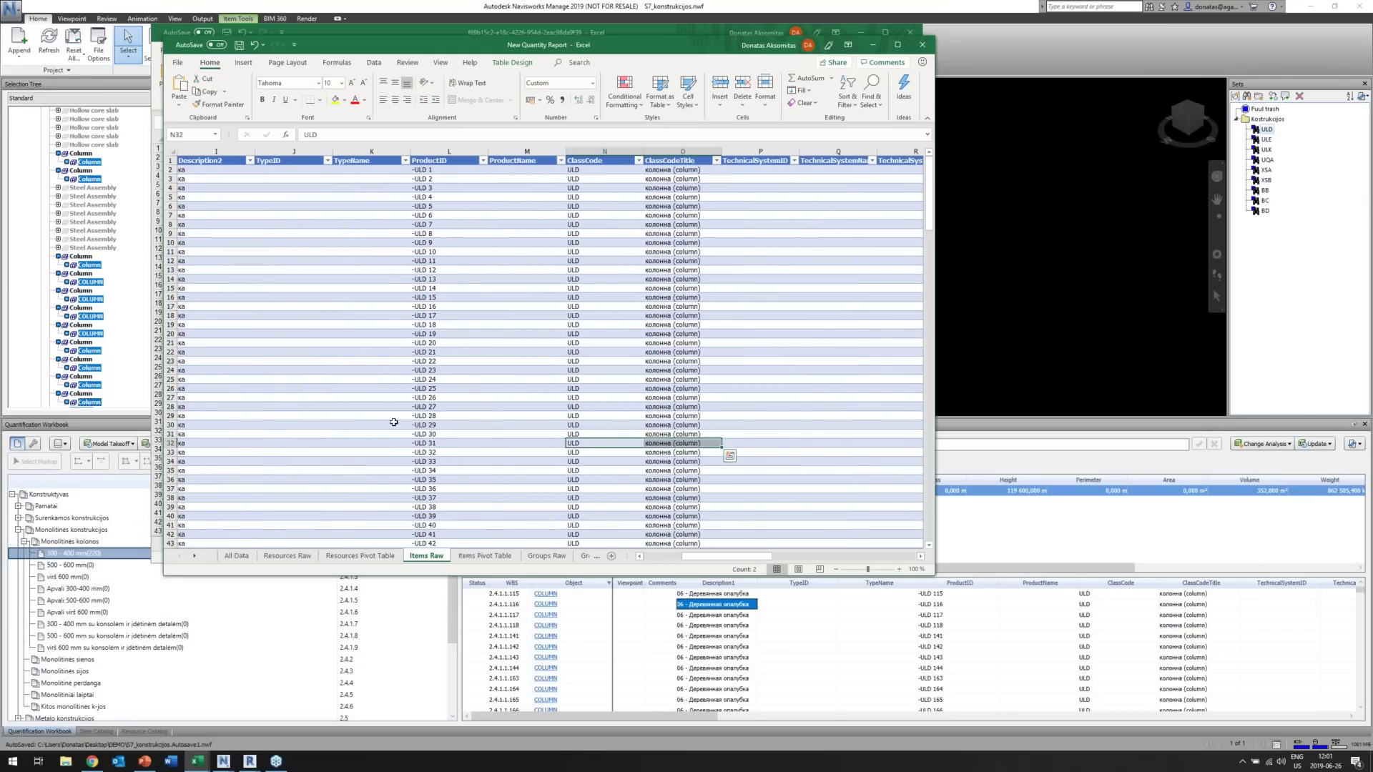
left_click(428, 442)
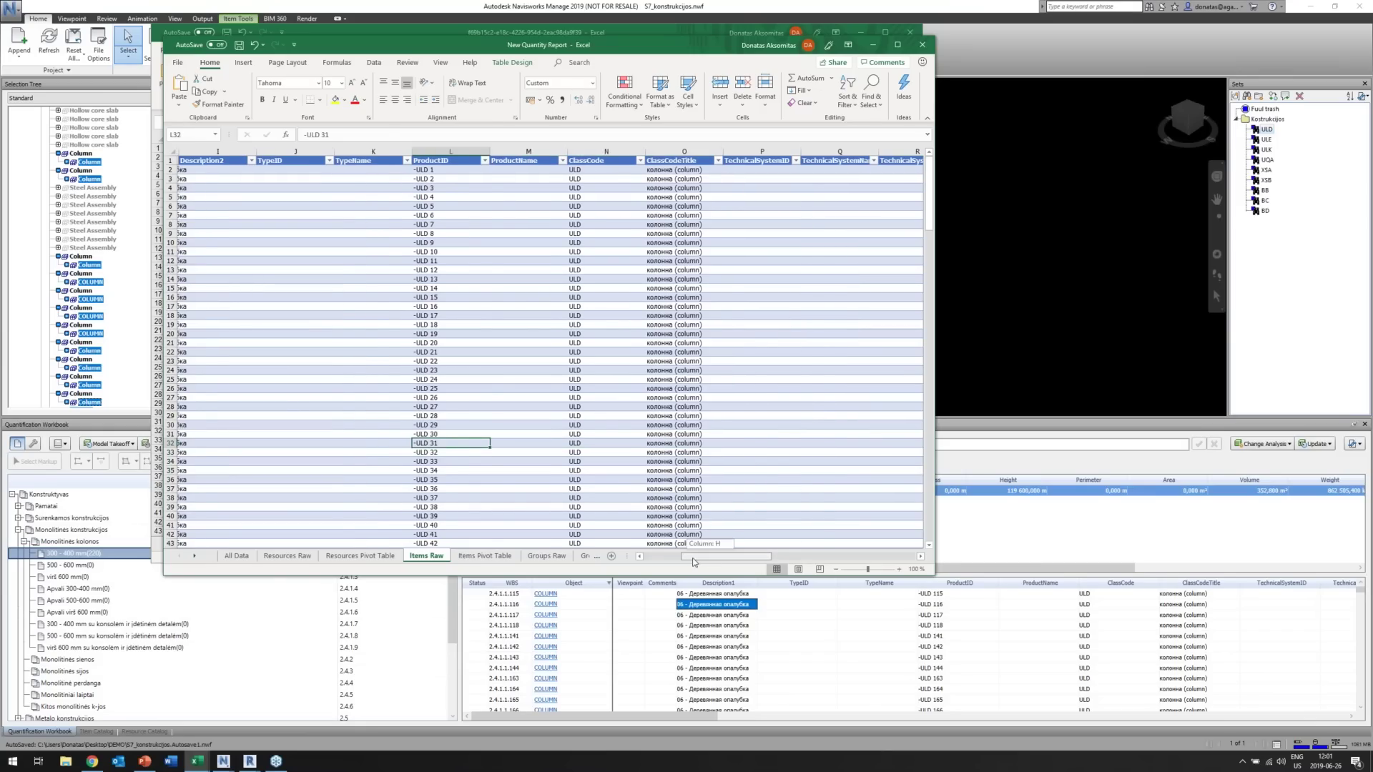
left_click_drag(710, 558, 672, 557)
left_click(509, 426)
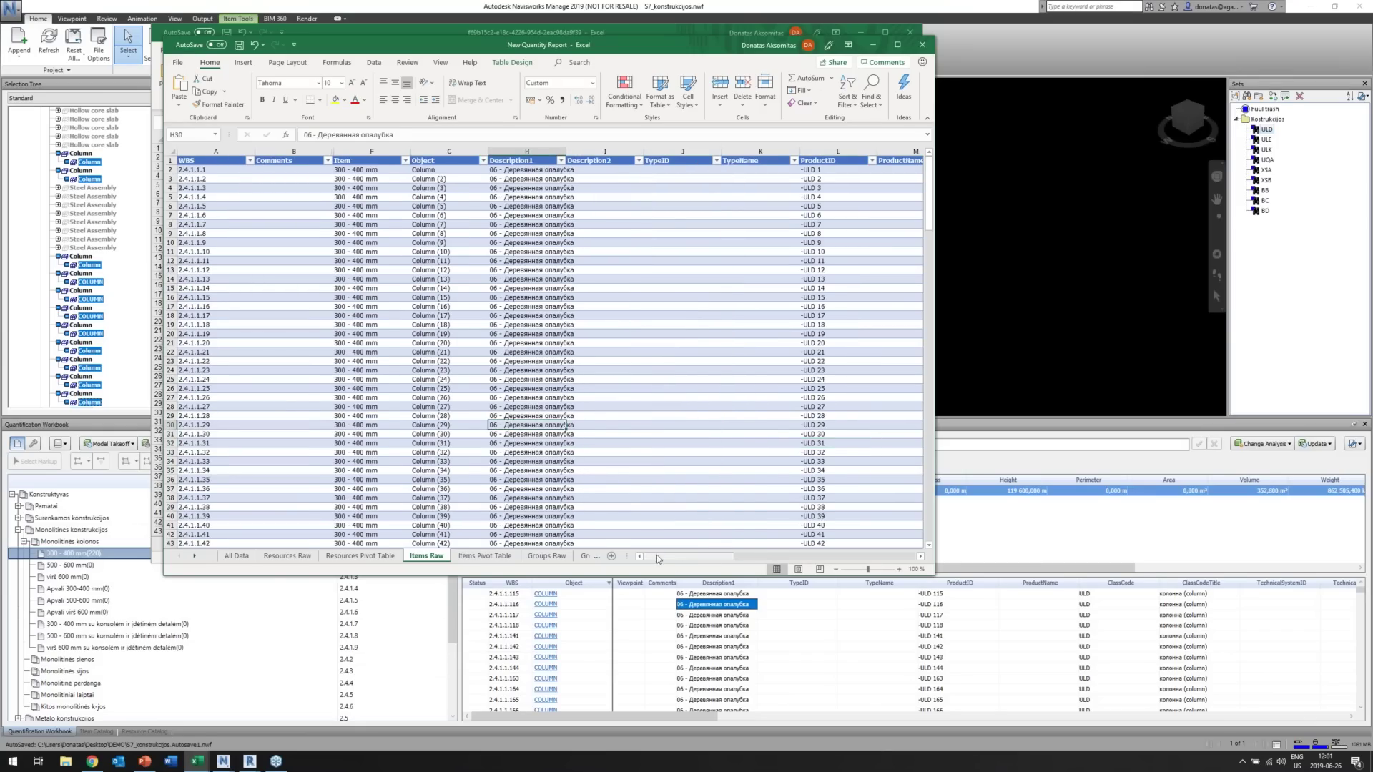
left_click_drag(658, 557, 723, 564)
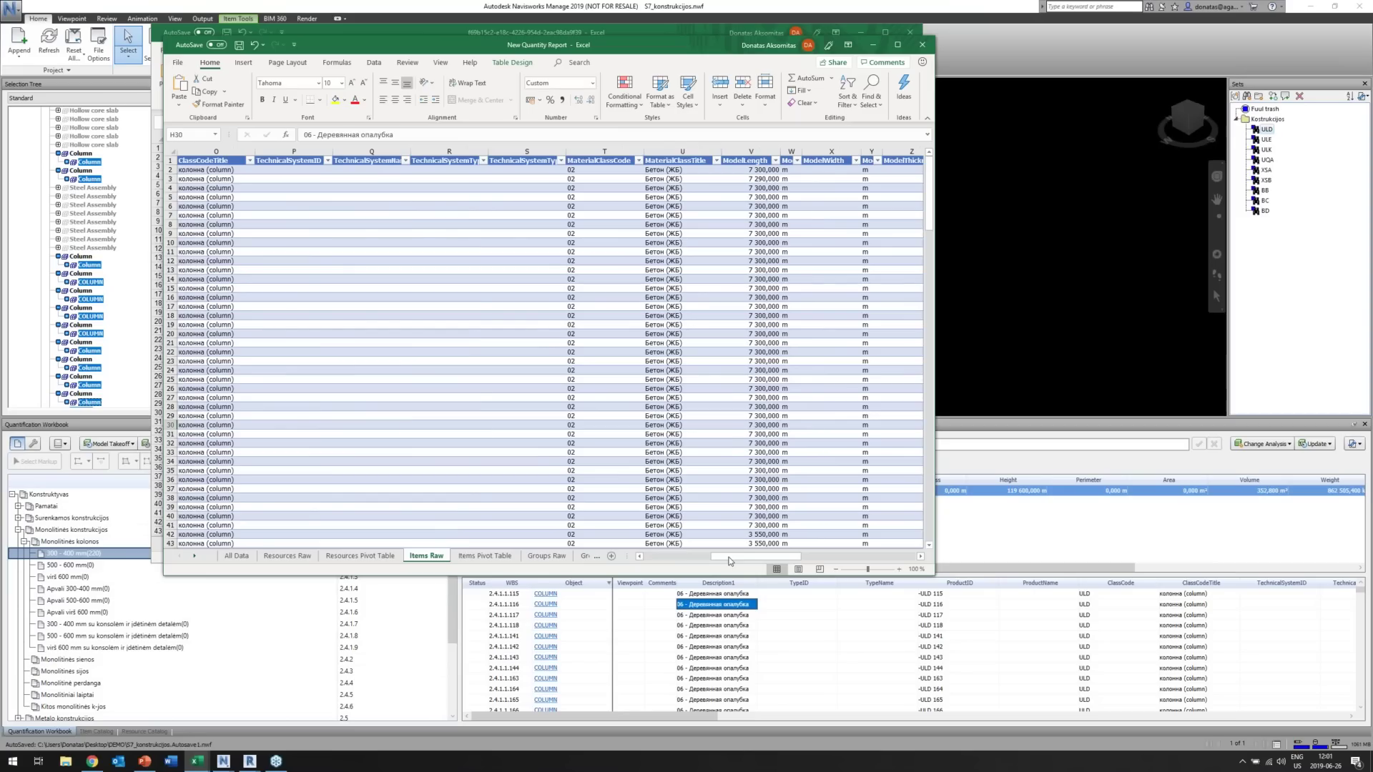
left_click_drag(751, 343, 751, 425)
left_click_drag(761, 504, 761, 507)
left_click_drag(771, 560, 466, 561)
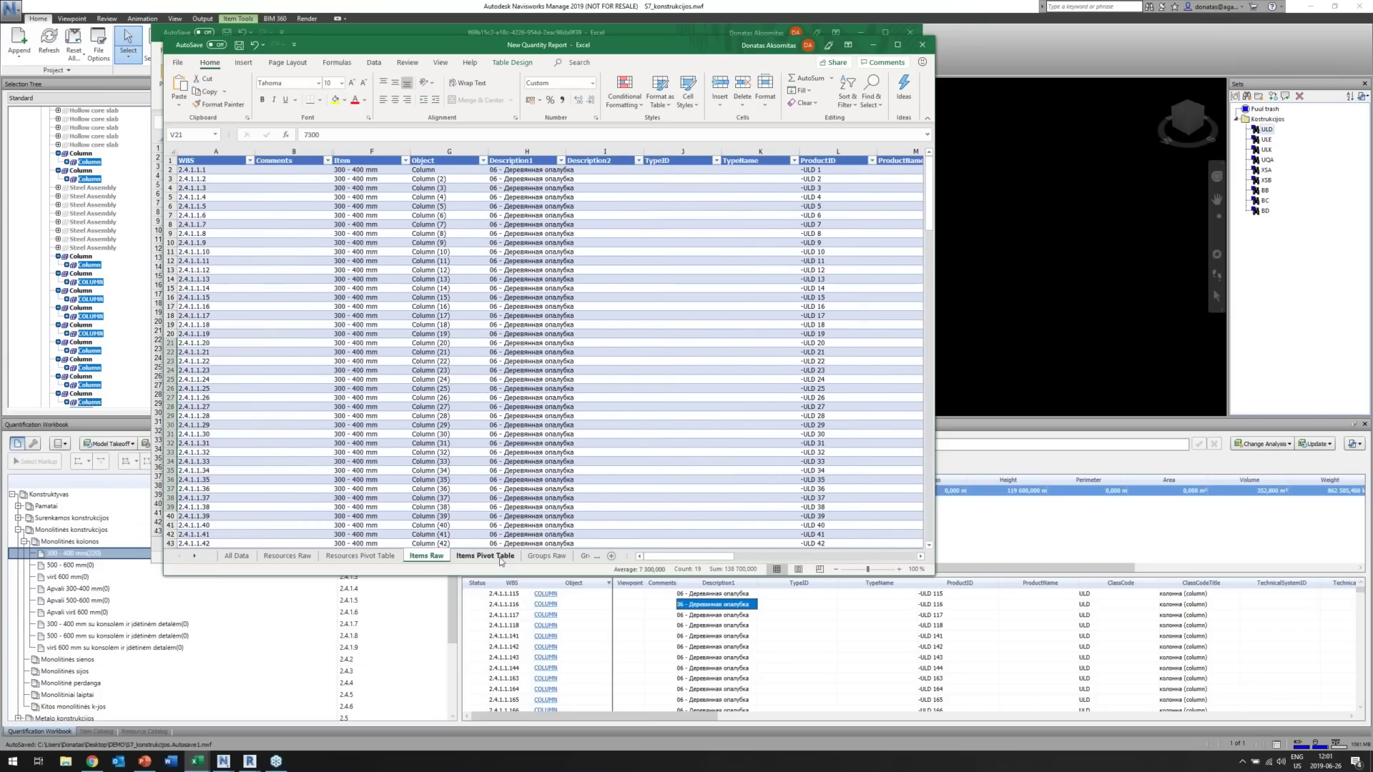
View the Items Pivot Table sheet and close the quantity report without saving the changes.
left_click(501, 558)
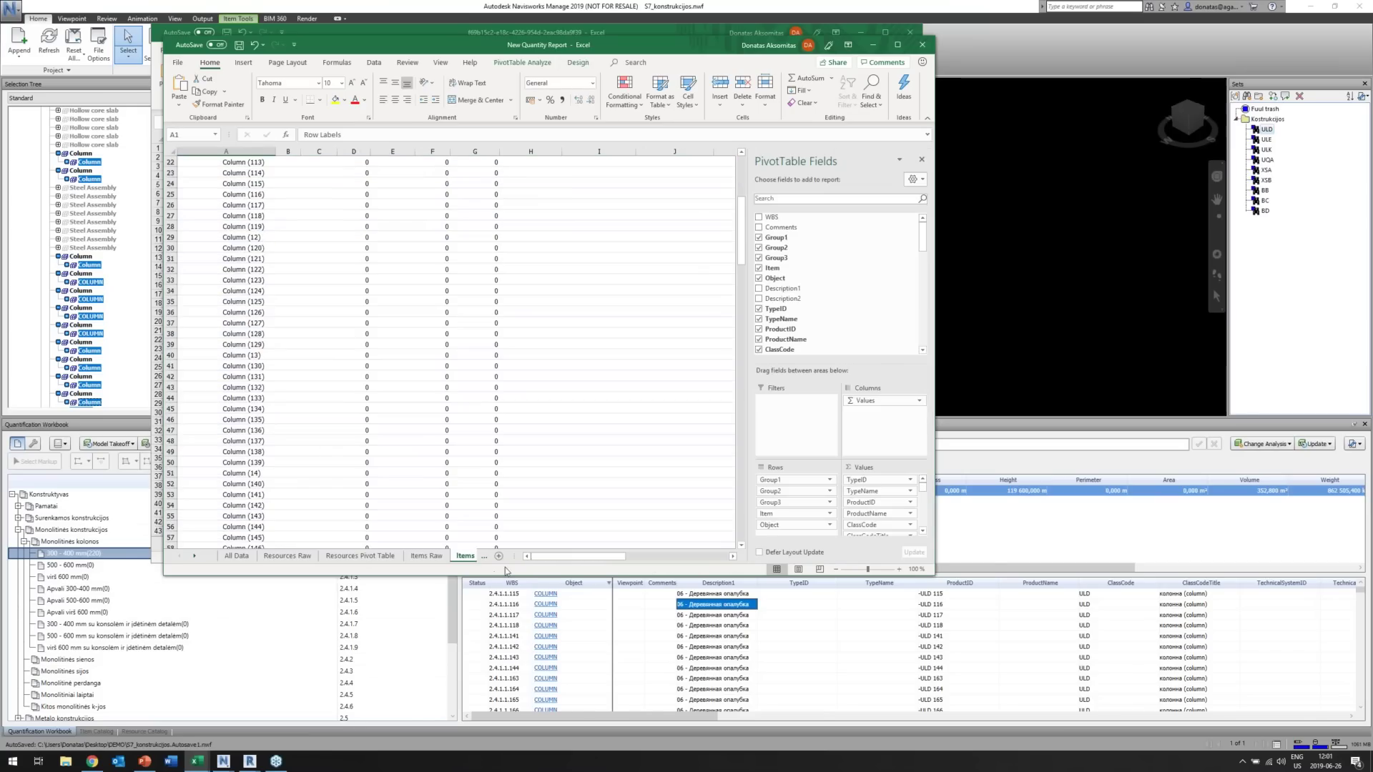
left_click(922, 46)
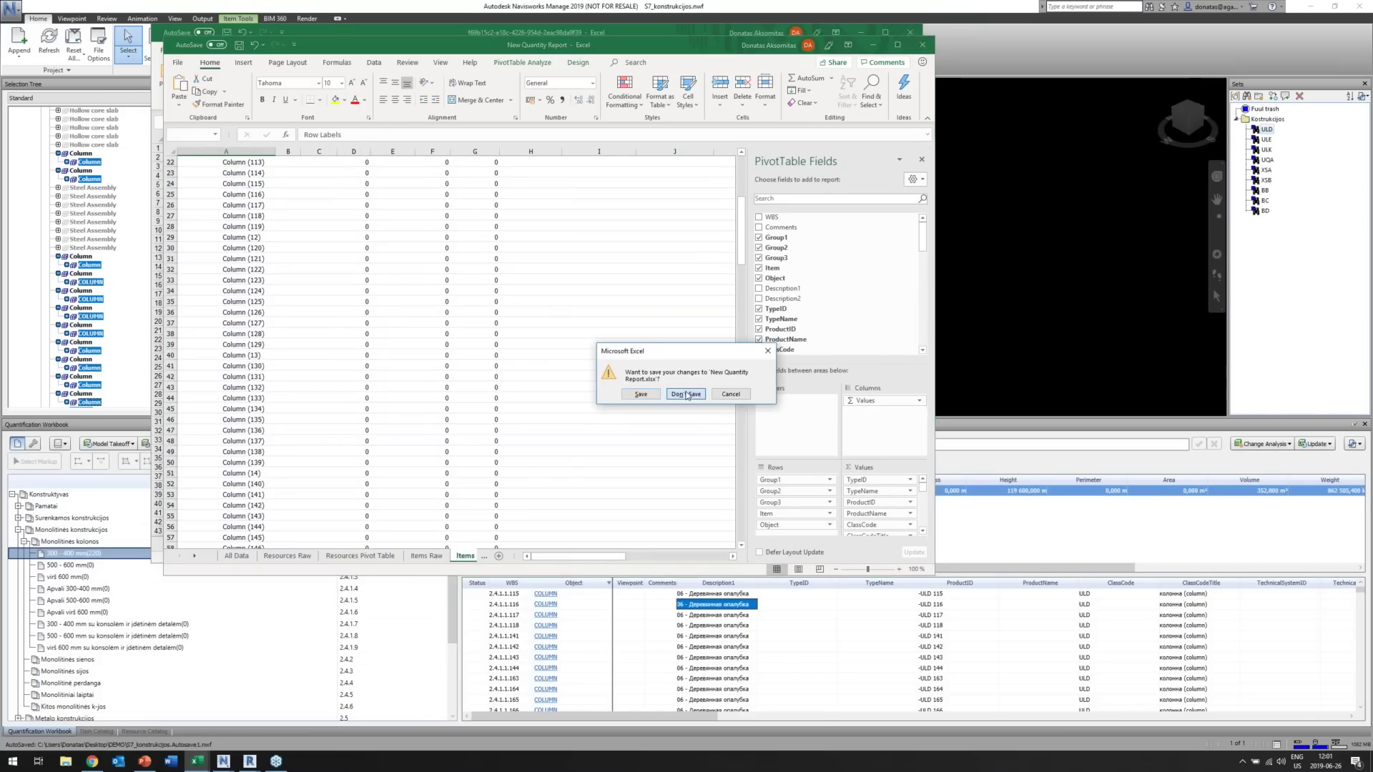
left_click(685, 393)
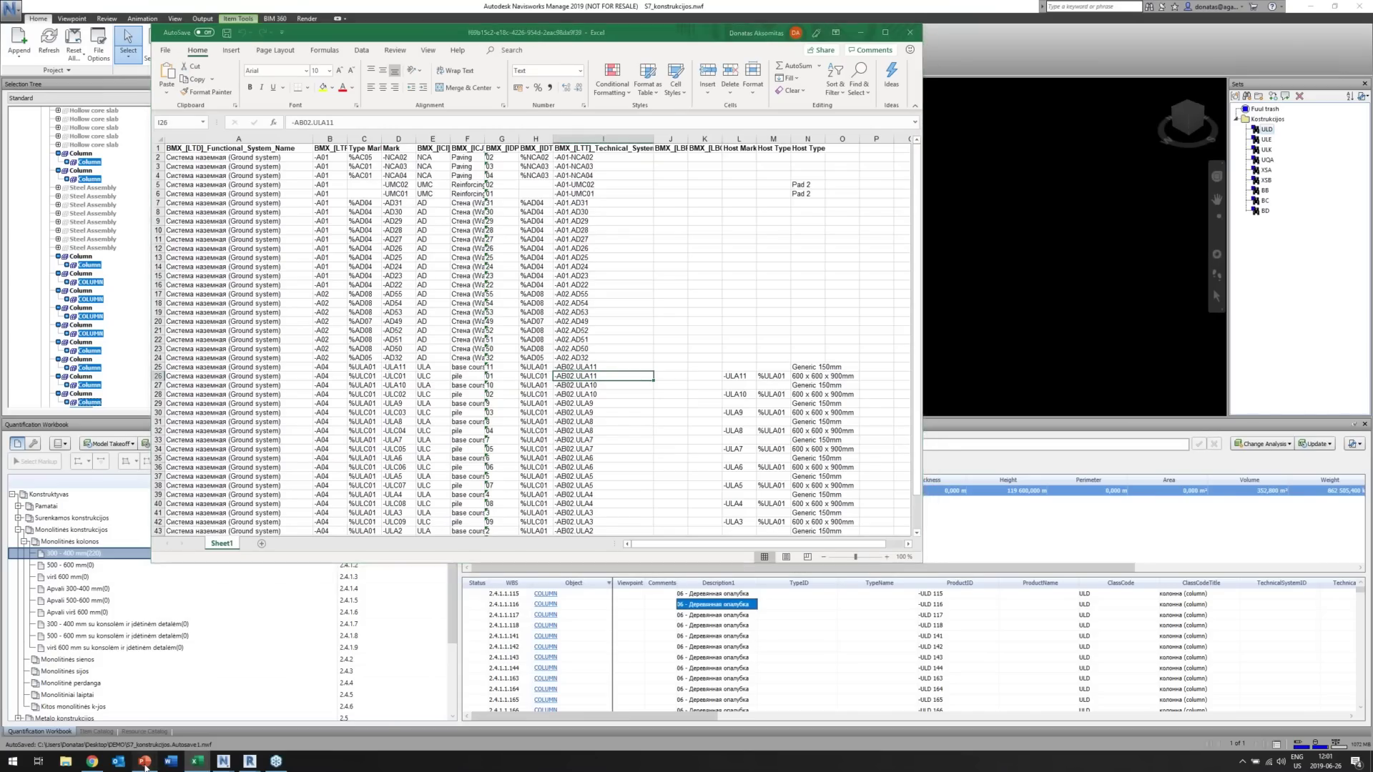
Switch to PowerPoint and present the closing contact slide as a full-screen slide show.
left_click(145, 761)
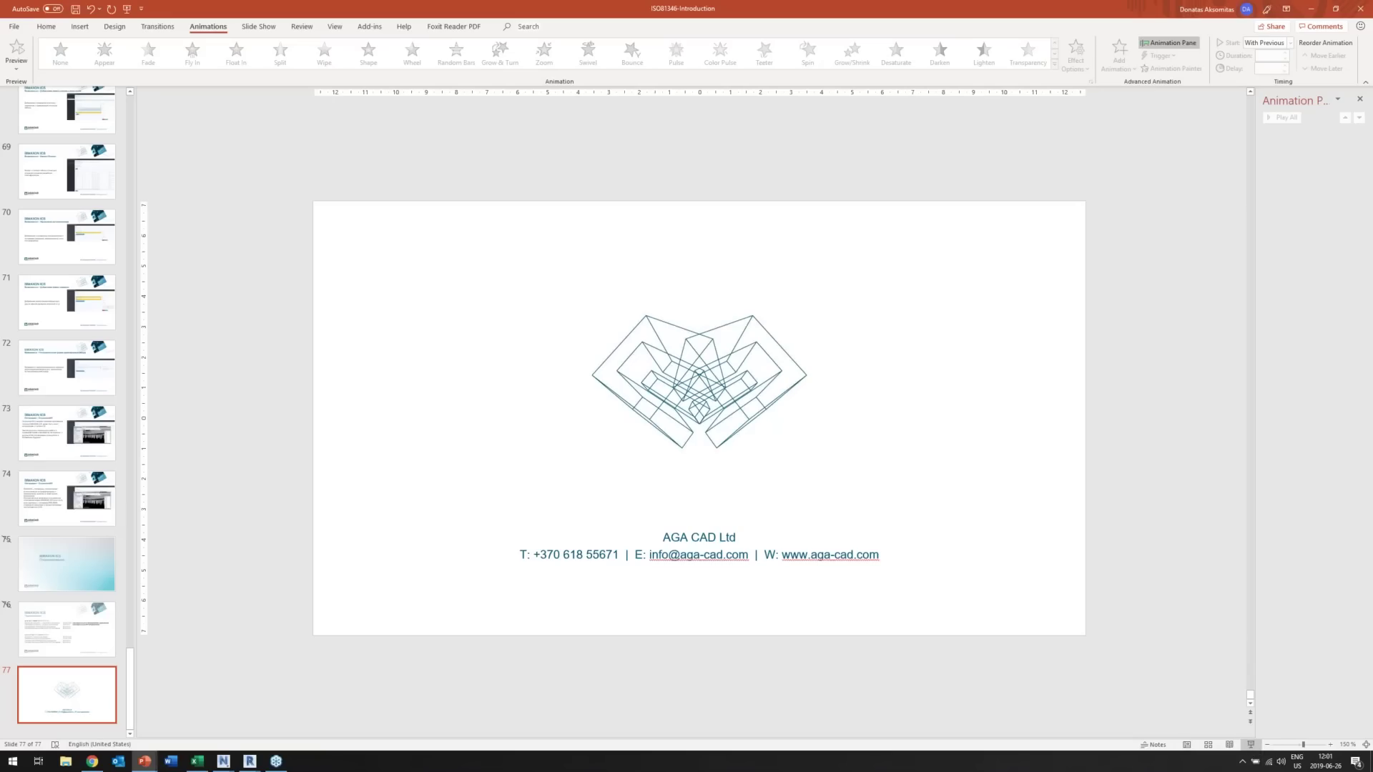
key("shift+F5")
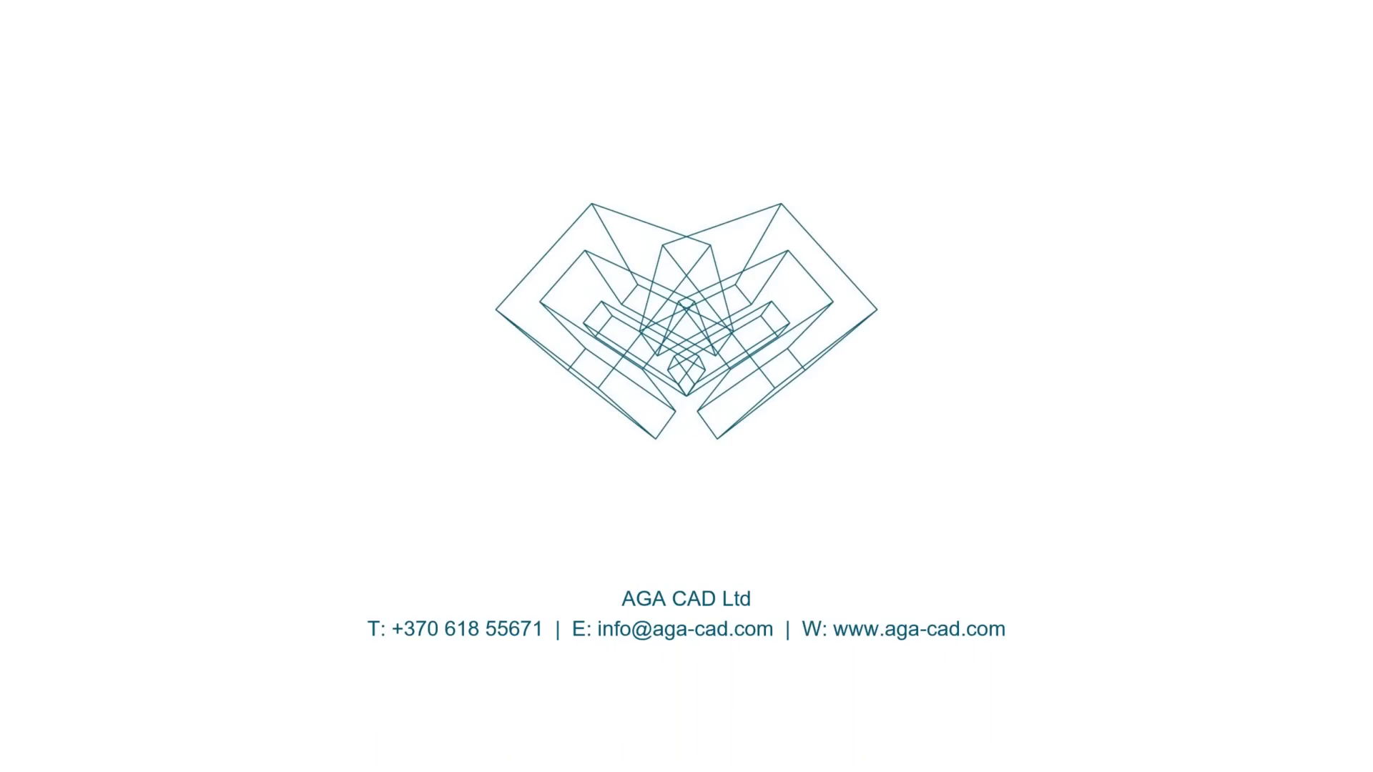
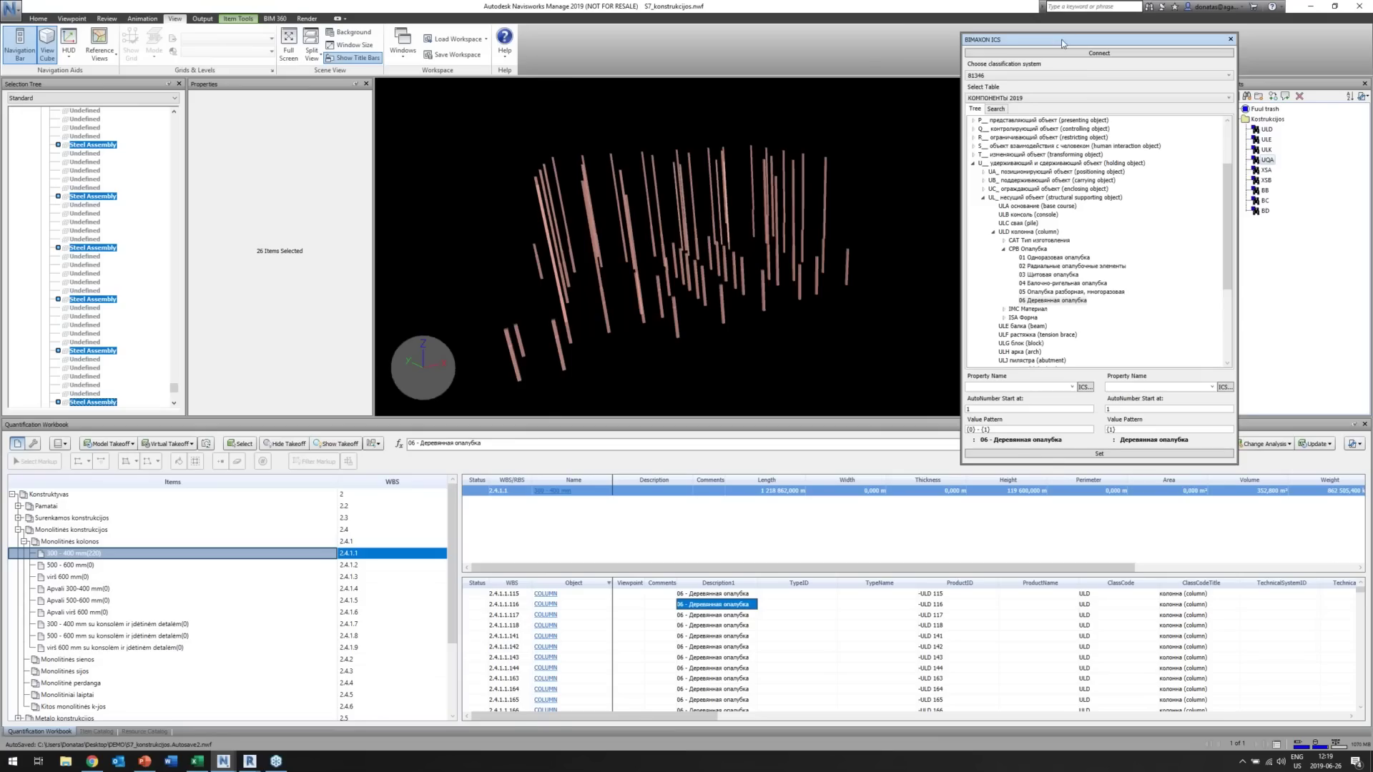
Connect BIMAXON ICS to the classification service and load the ГЭСН table Бетонные и железобетонные конструкции монолитные.
left_click_drag(1065, 40, 965, 78)
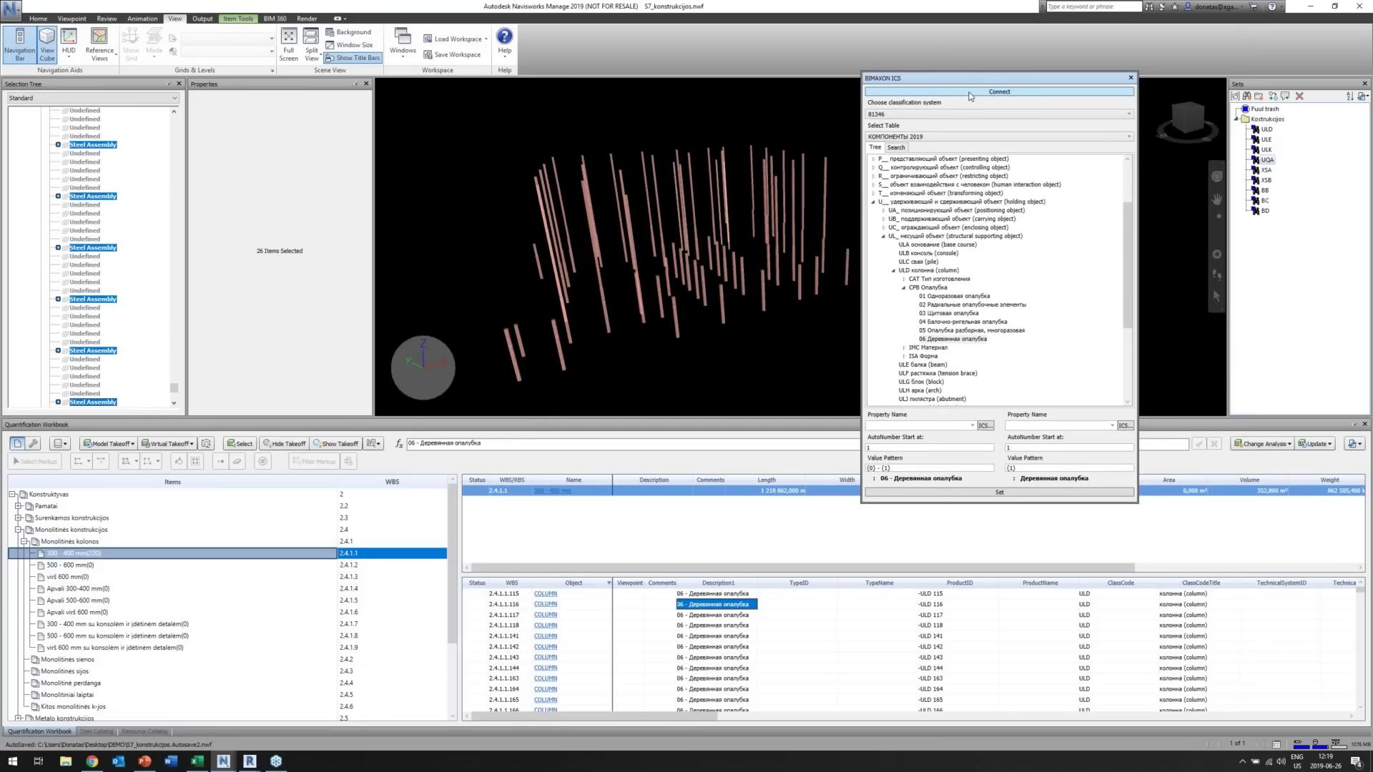
left_click(964, 97)
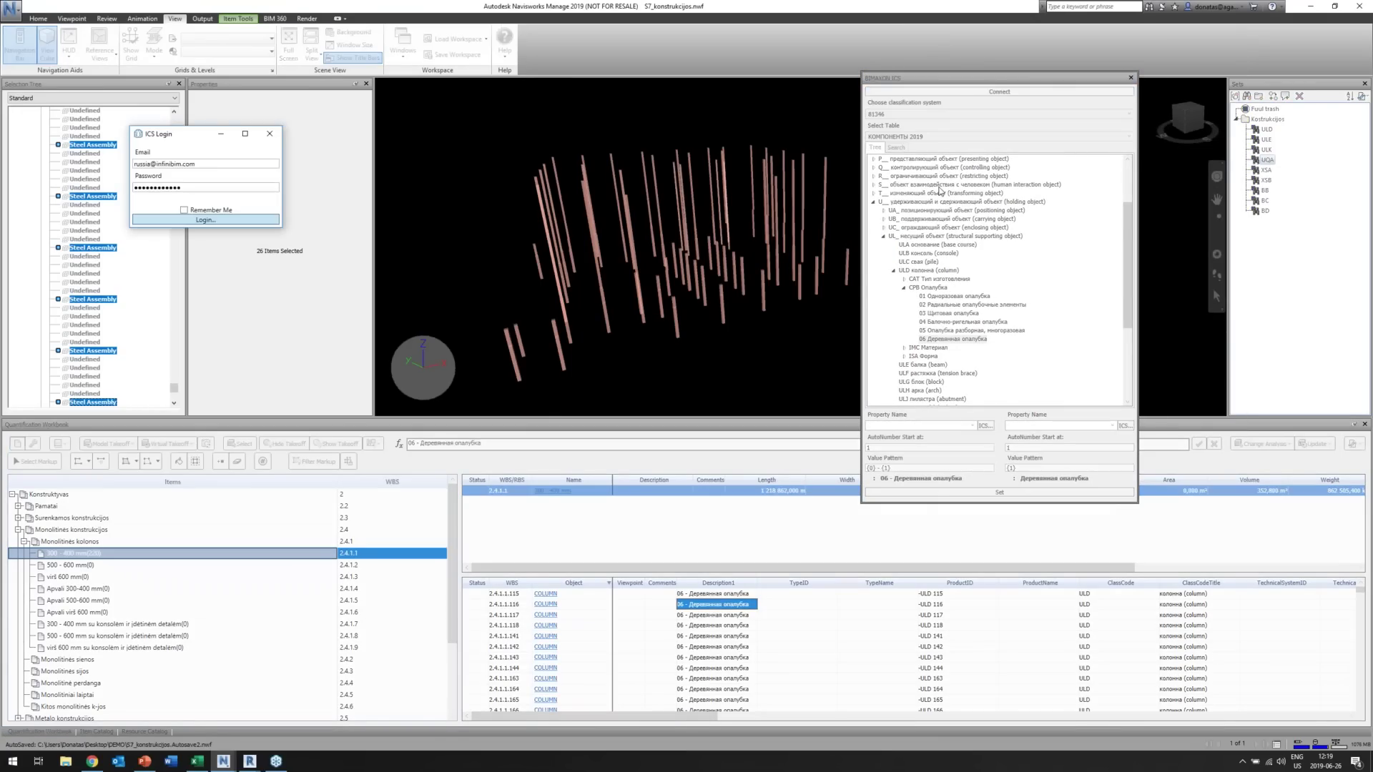
left_click(929, 115)
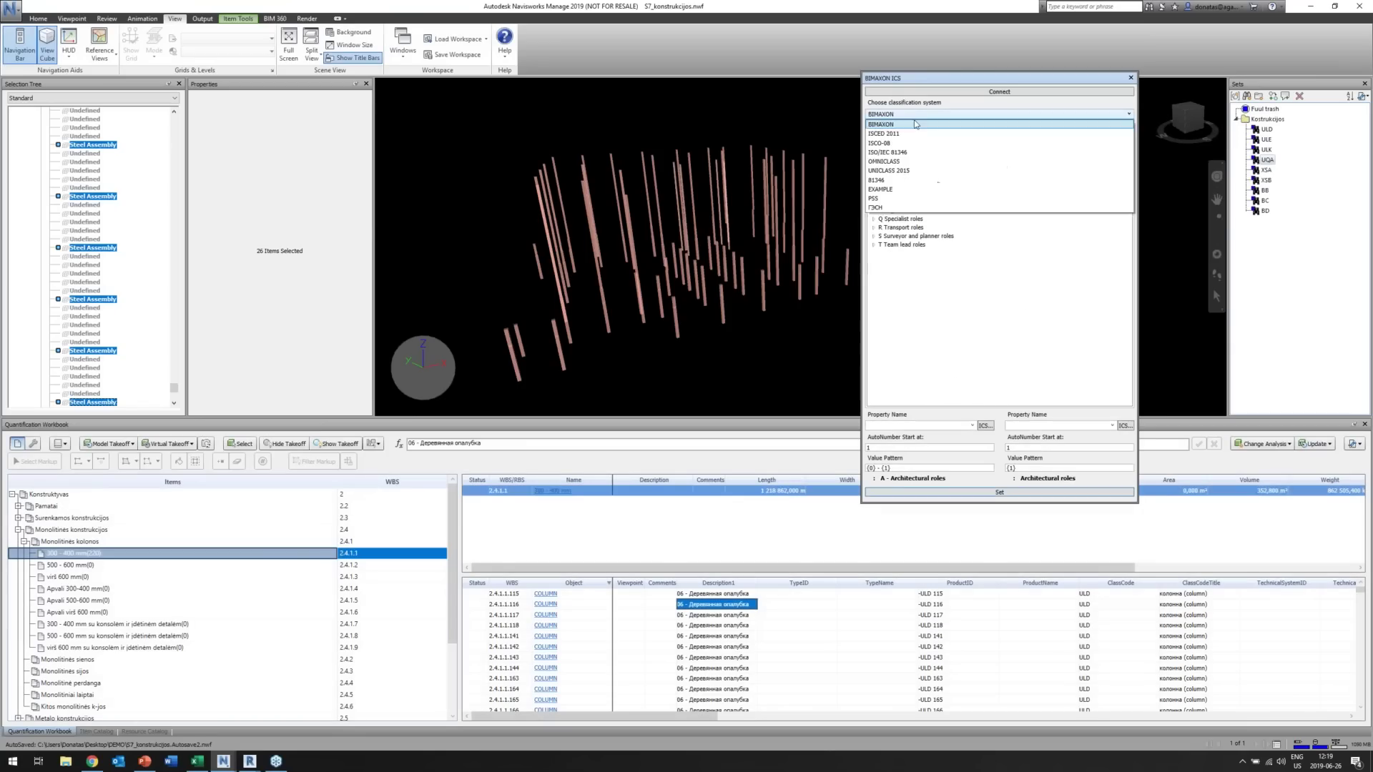
left_click(875, 208)
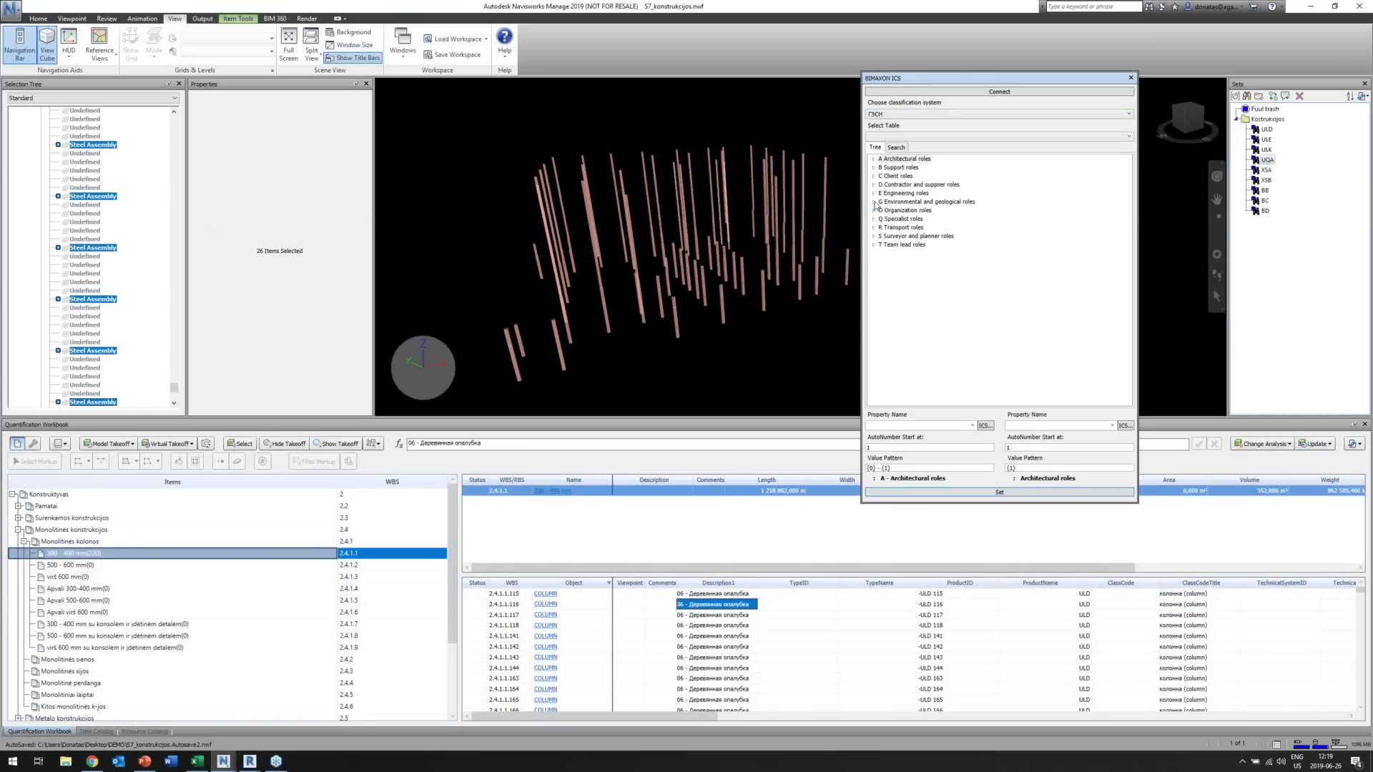
left_click(895, 137)
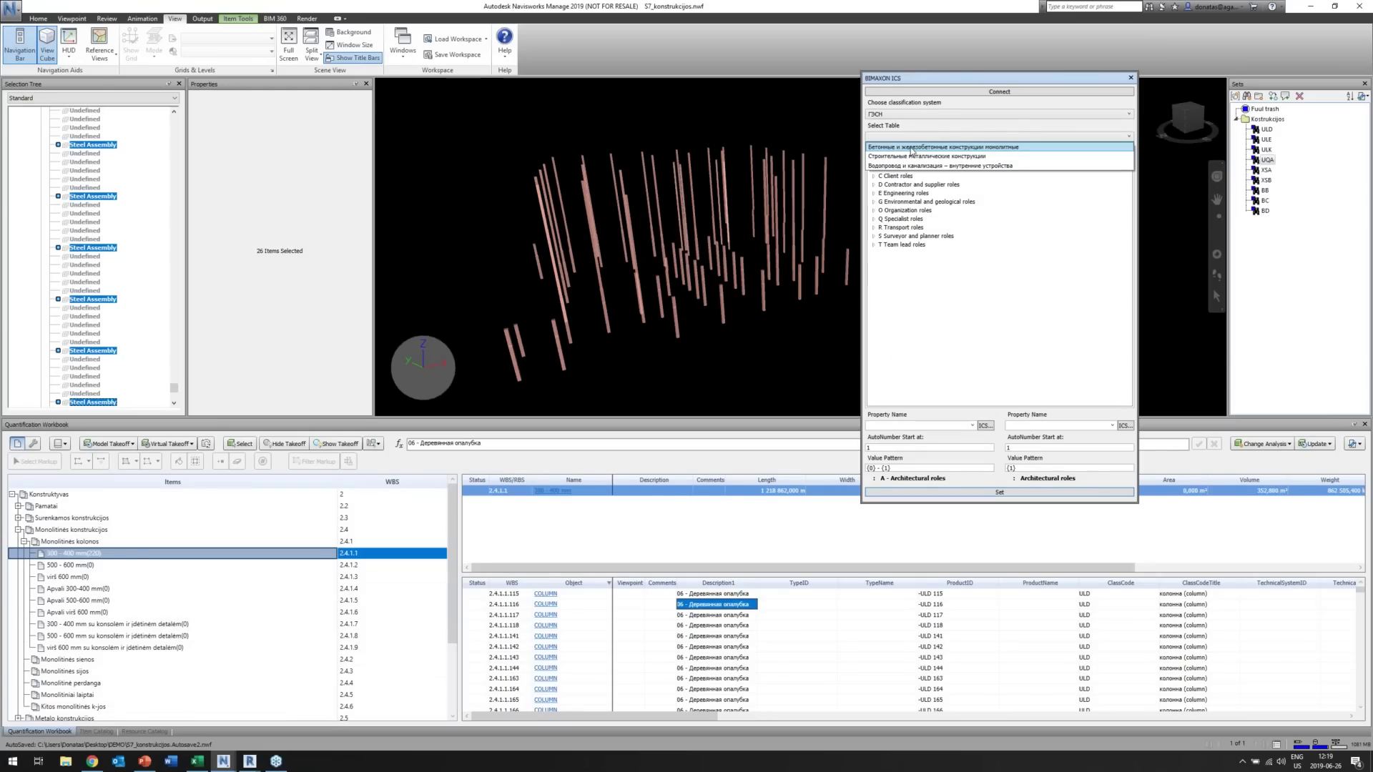
left_click(913, 147)
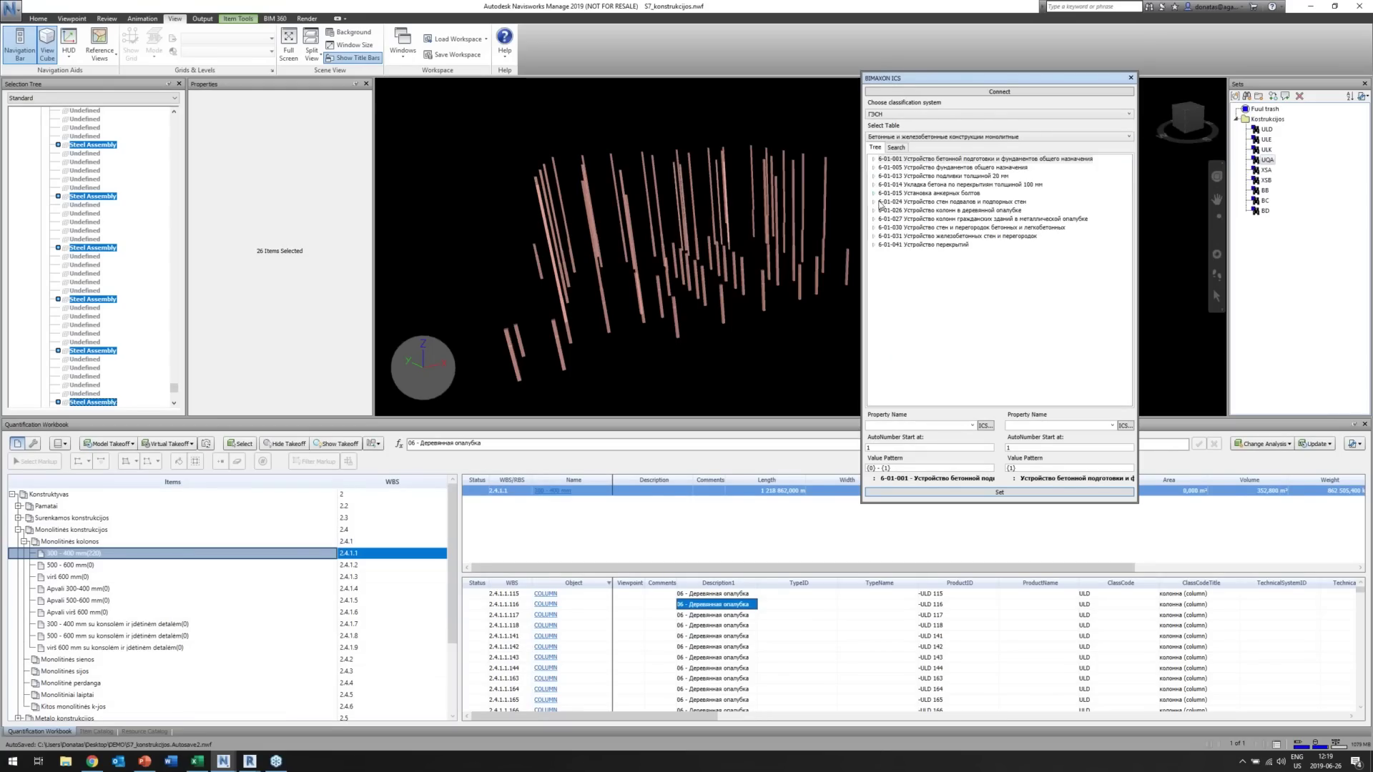
Select code 6-01-026-4 for reinforced concrete columns under 6-01-026 Устройство колонн в деревянной опалубке.
left_click(971, 211)
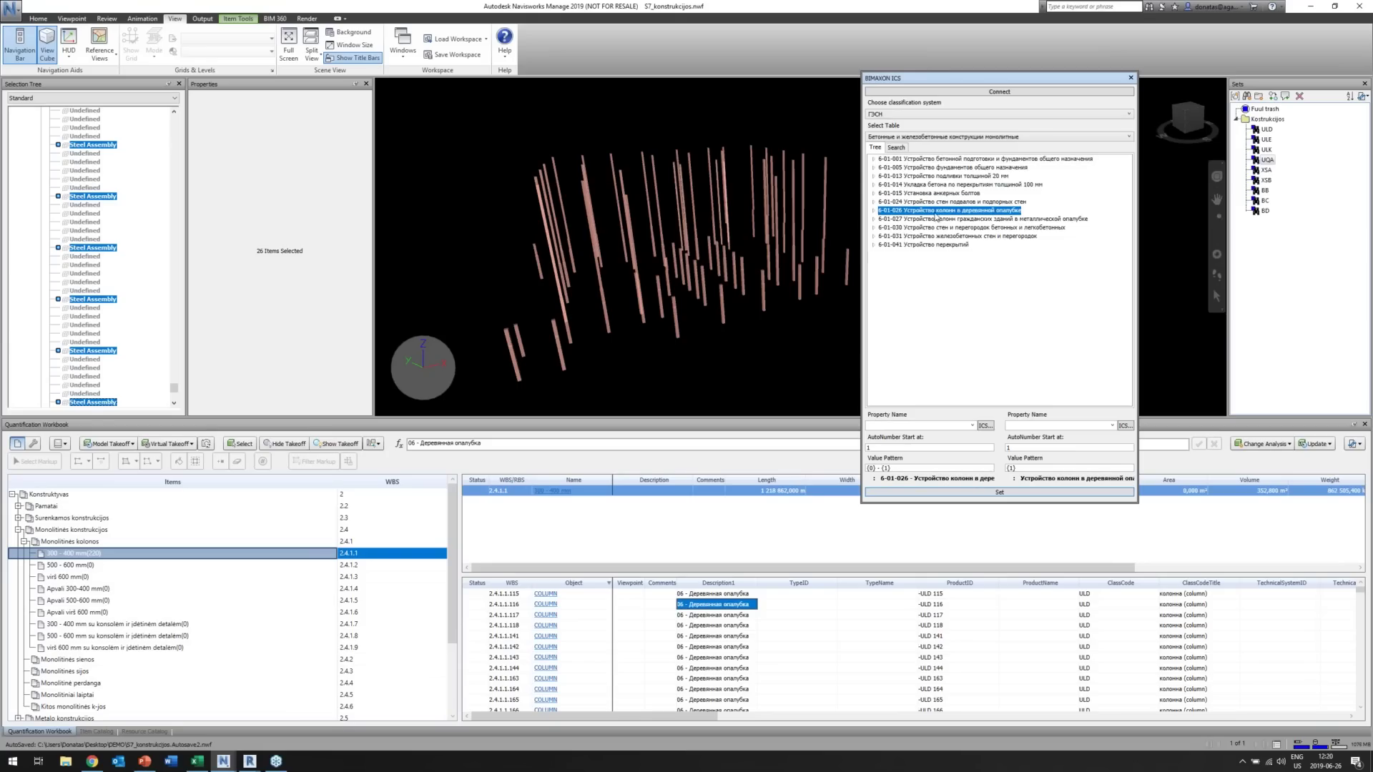
left_click(873, 210)
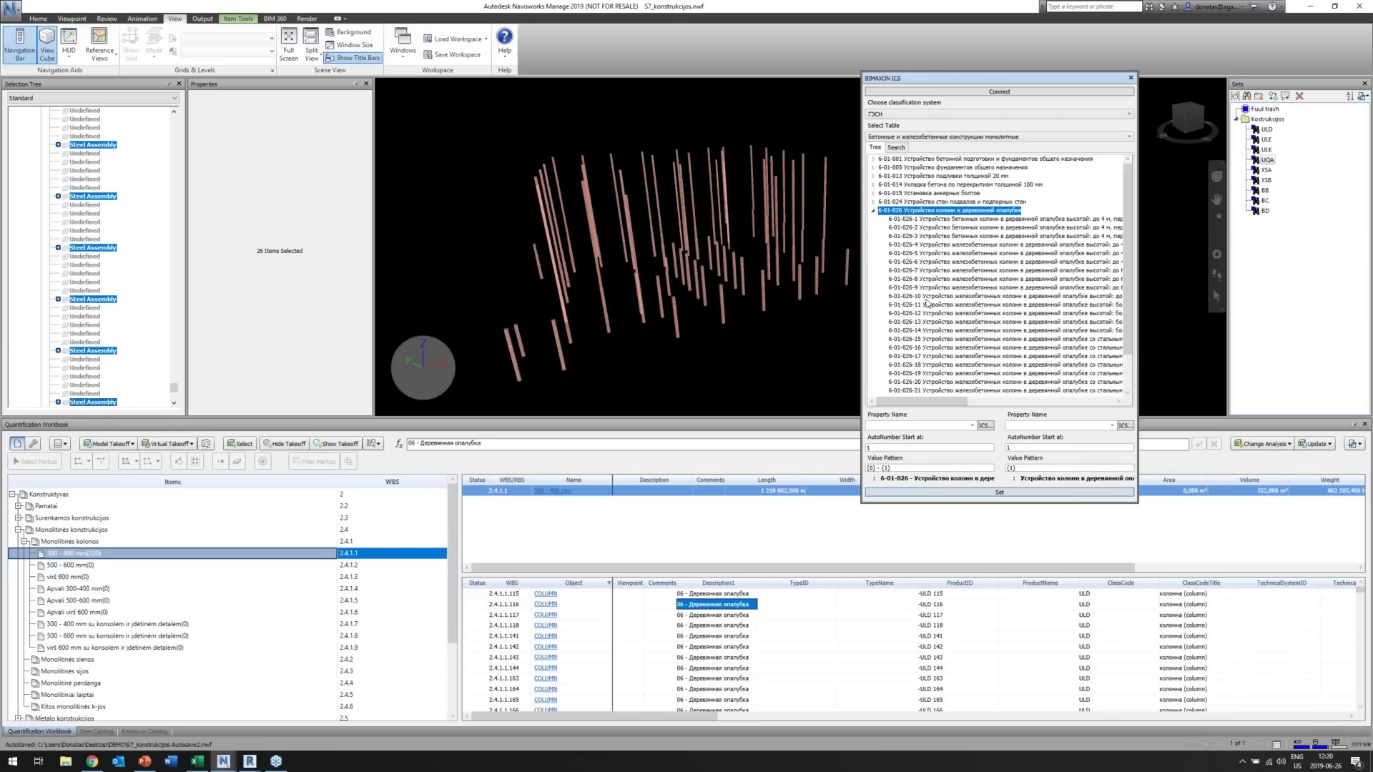
left_click(904, 247)
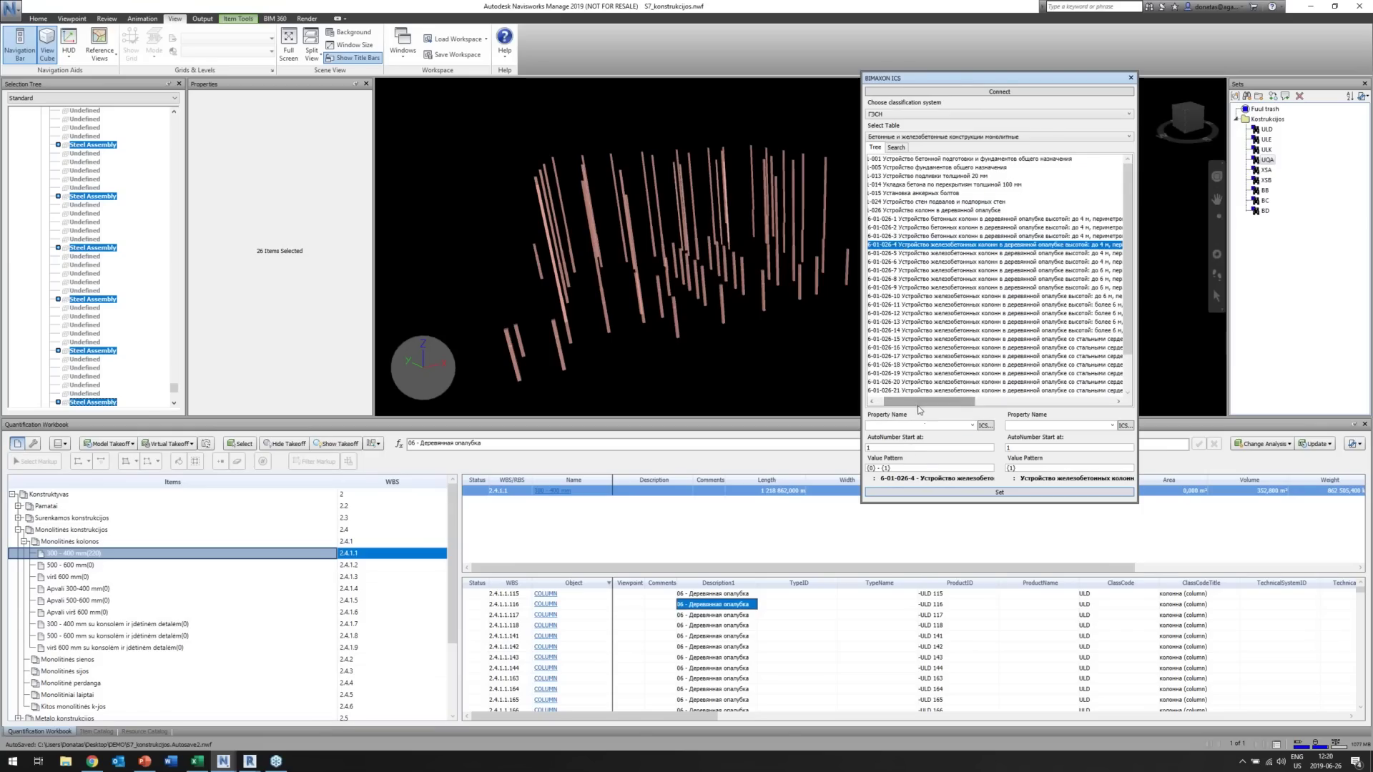
left_click(873, 401)
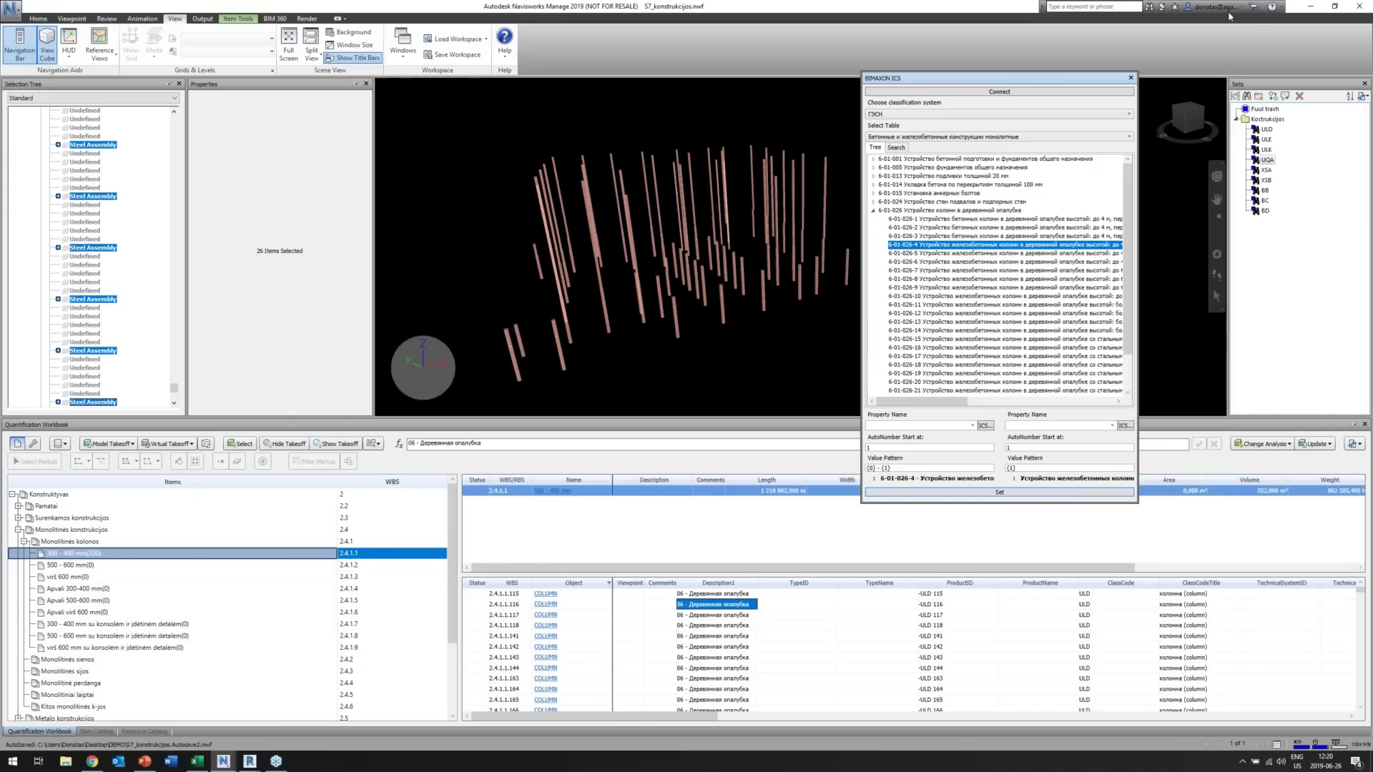
Select the columns of the ULD set and choose [CIA] Installation activity code as the first property name for the classification value.
left_click(1258, 130)
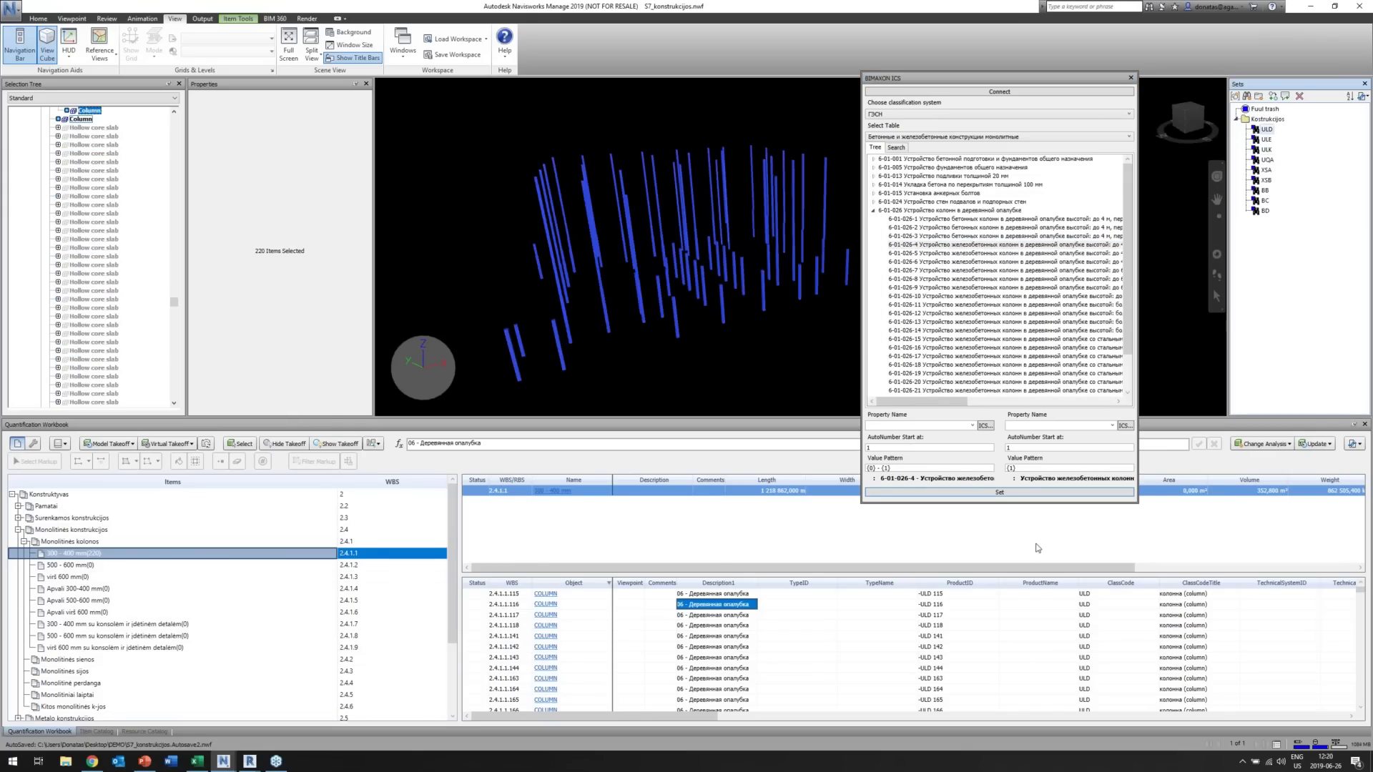
left_click(983, 426)
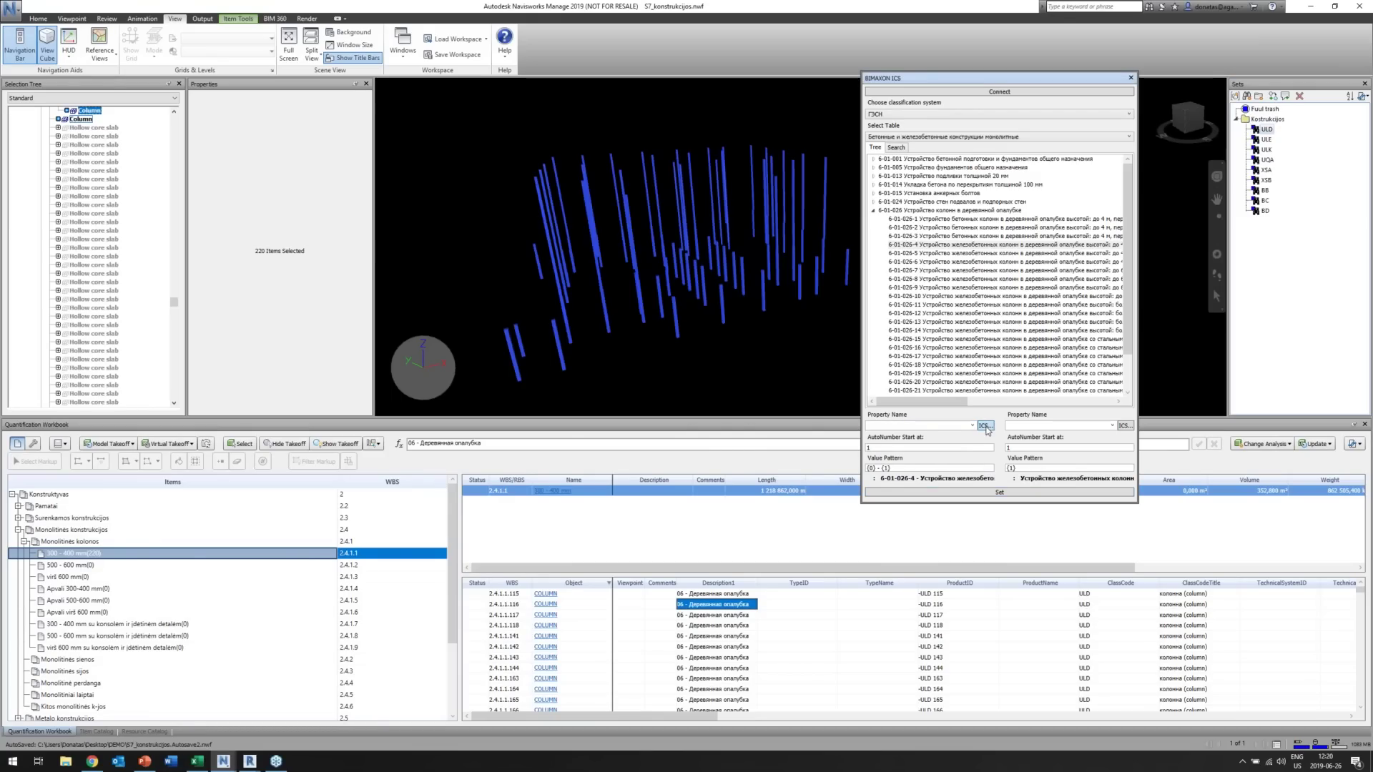
left_click(985, 427)
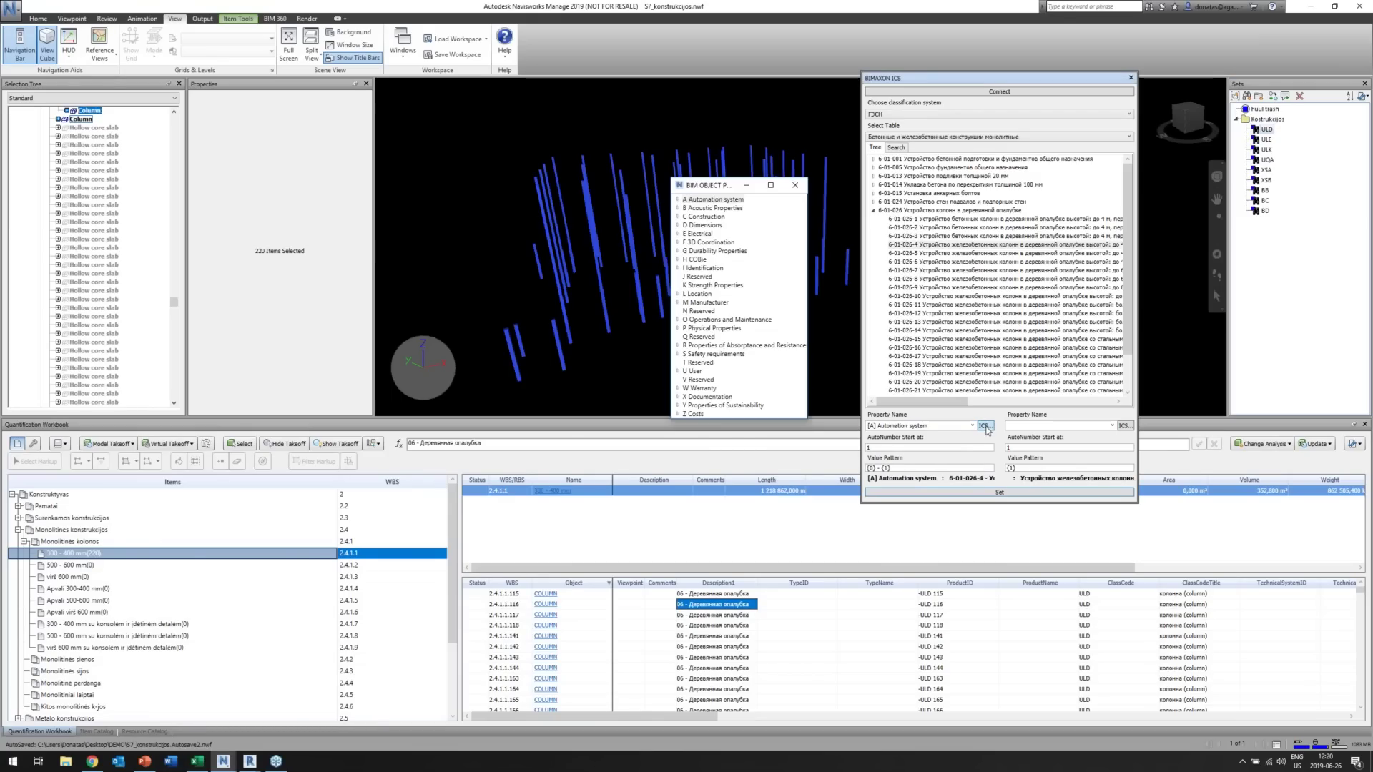
left_click(678, 216)
left_click(688, 251)
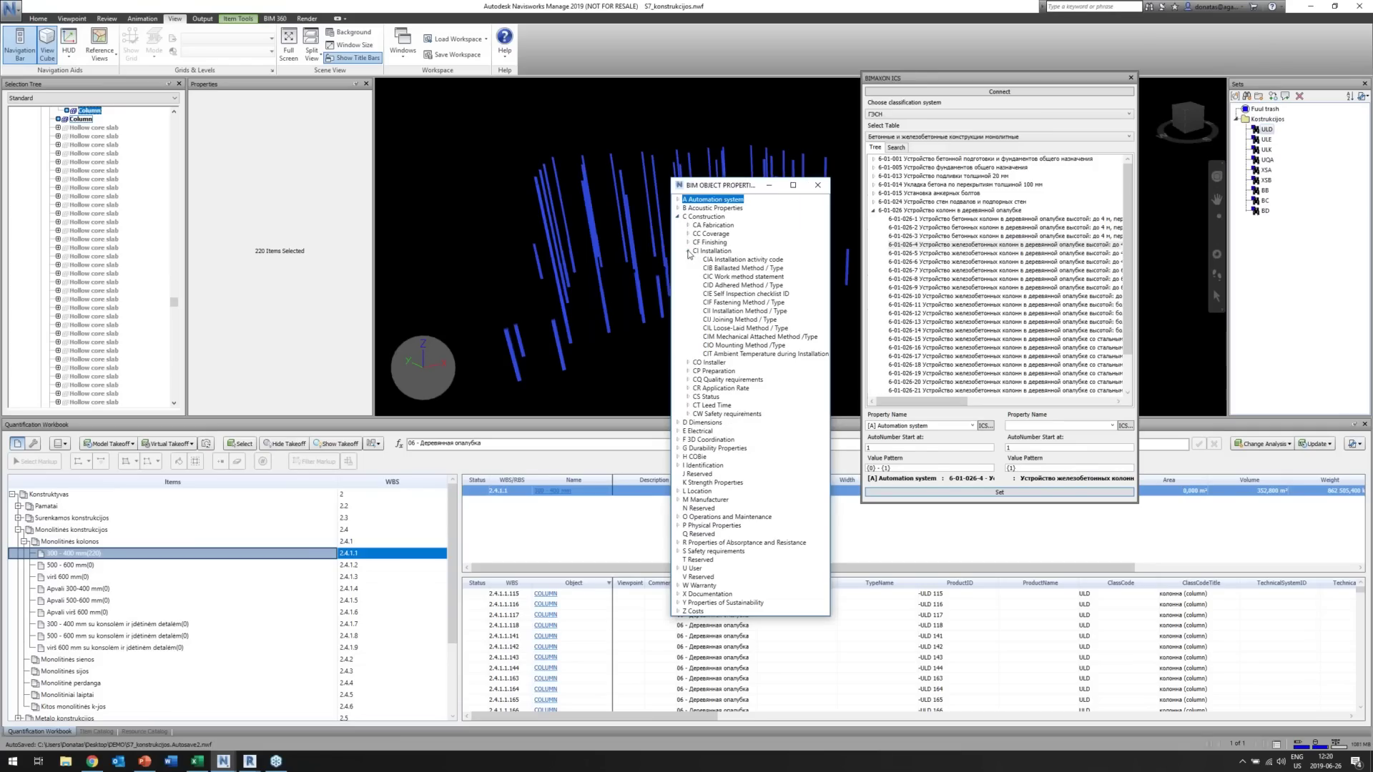
left_click(725, 261)
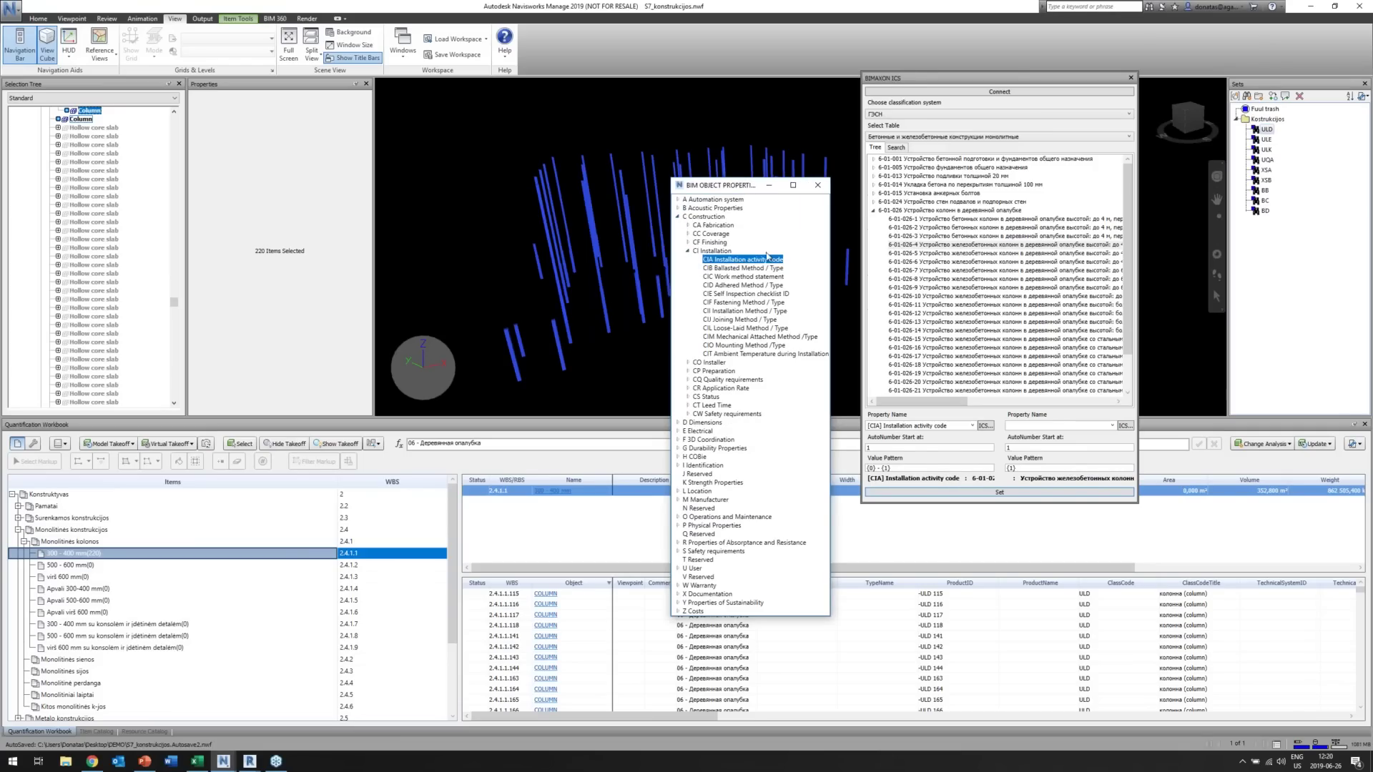
Reduce the first value pattern to the code placeholder alone and assign code 6-01-026-4 as [CIA] Installation activity code to the selected columns.
left_click(817, 184)
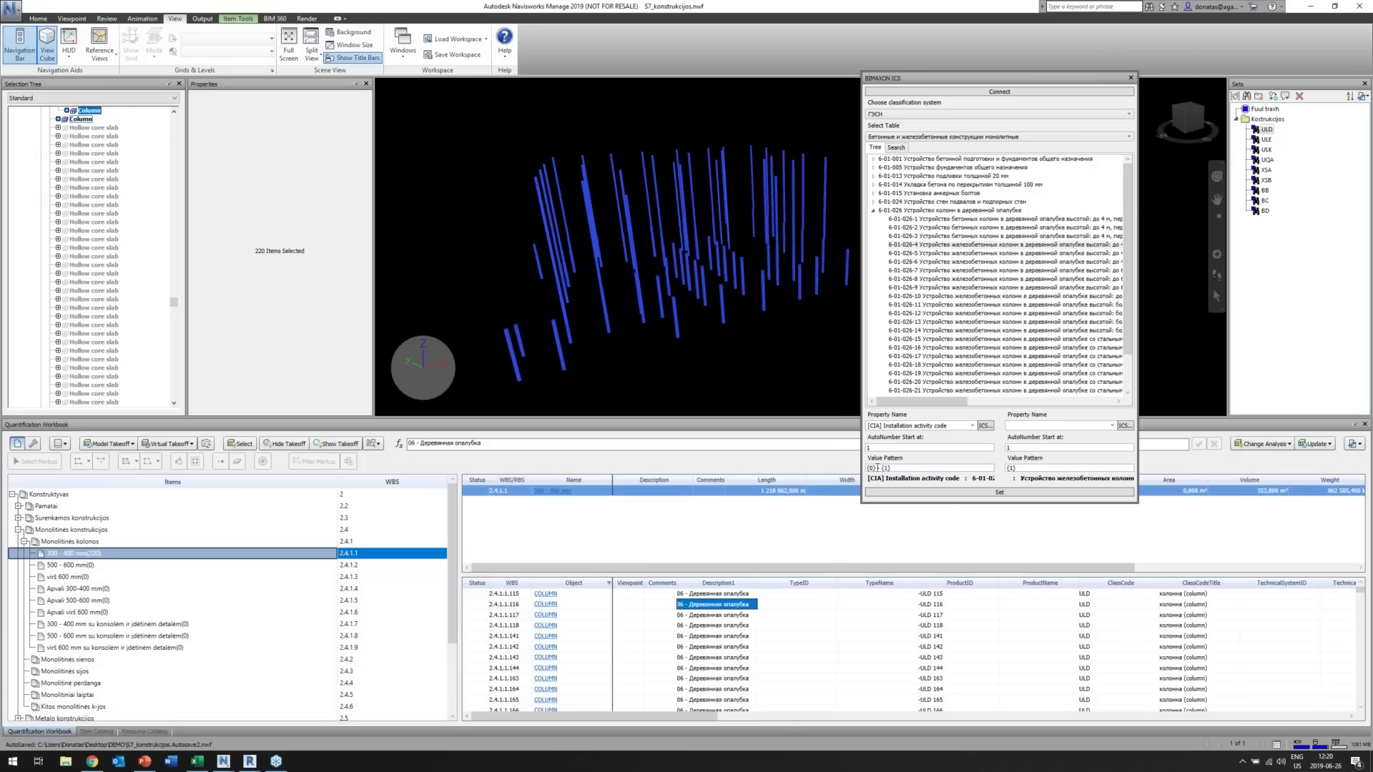
key("BackSpace")
key("BackSpace")
key("BackSpace")
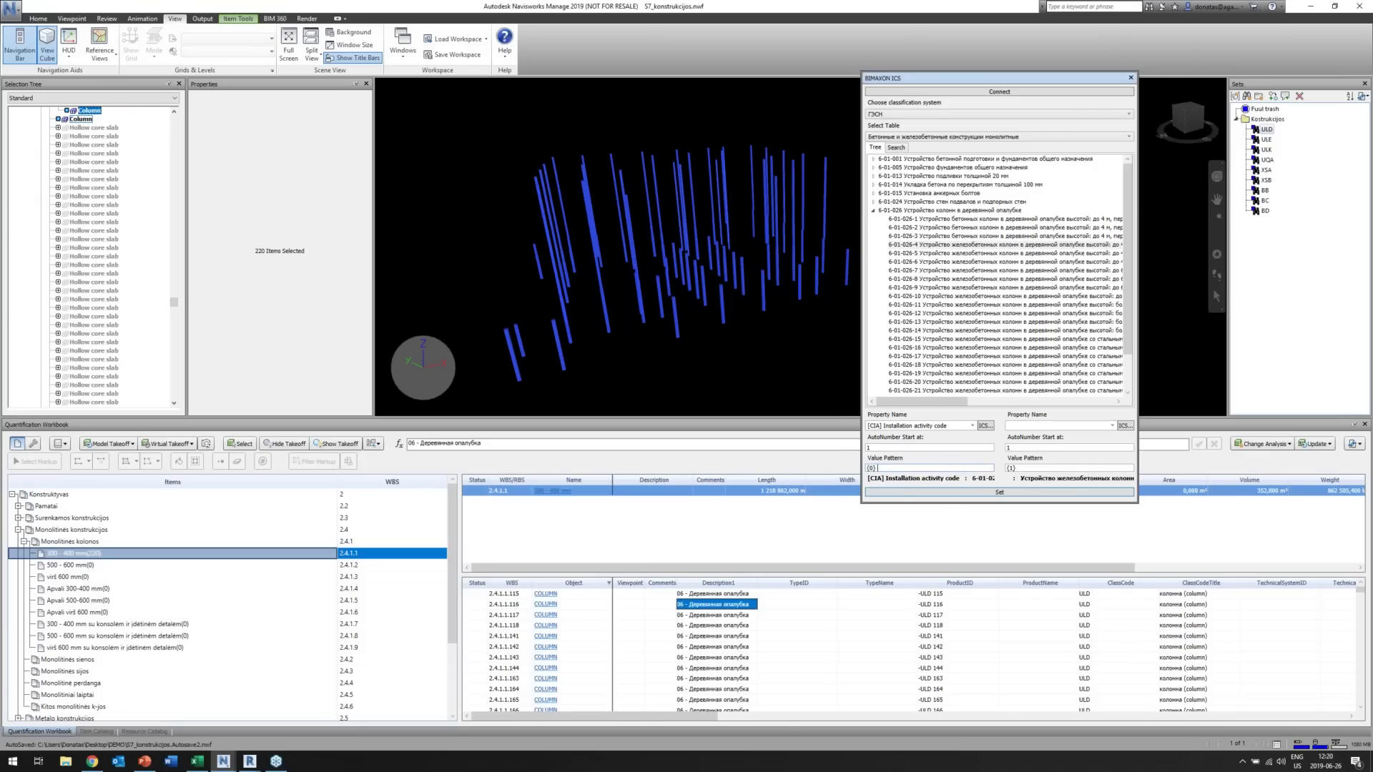
left_click(976, 493)
left_click(727, 423)
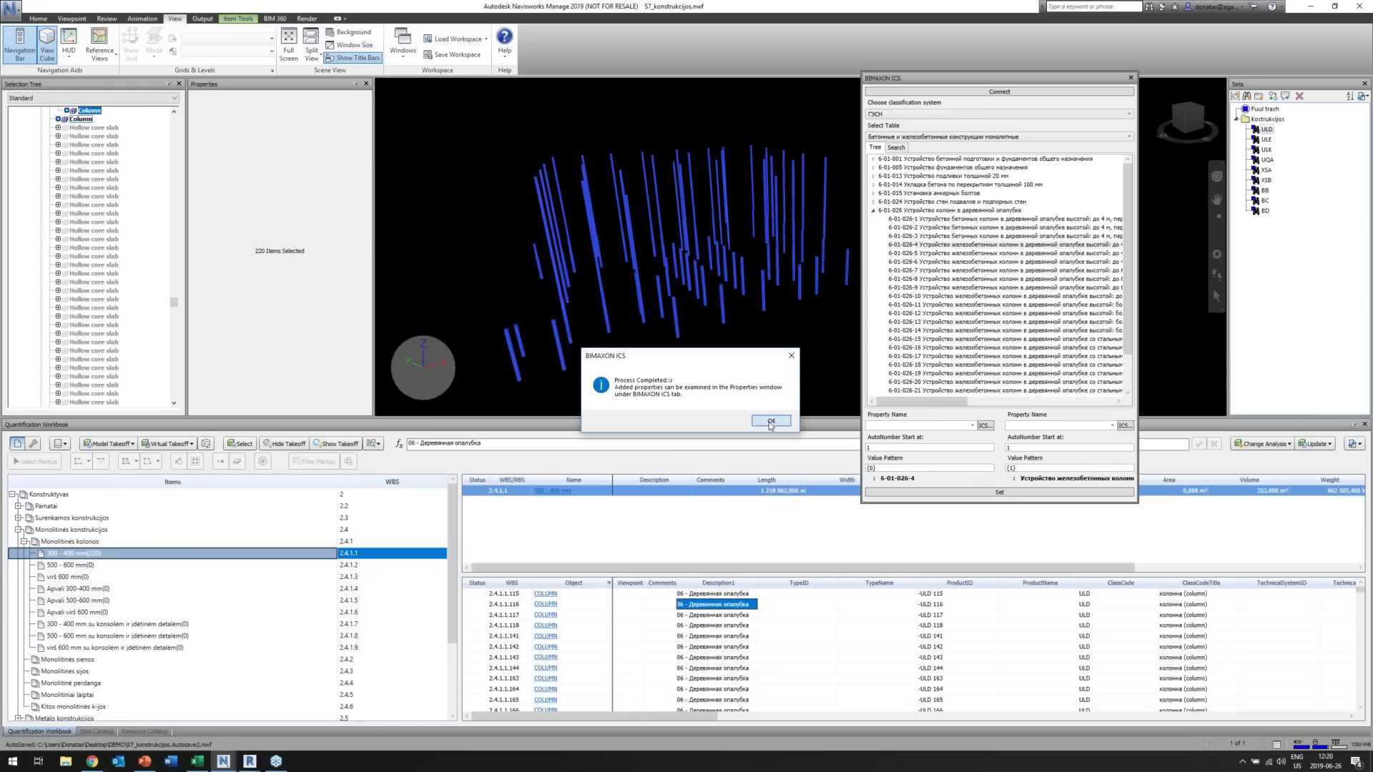
left_click(768, 423)
Clear the selection and check the [CIA] Installation activity code among the BIMAXON properties of a single column.
left_click(595, 334)
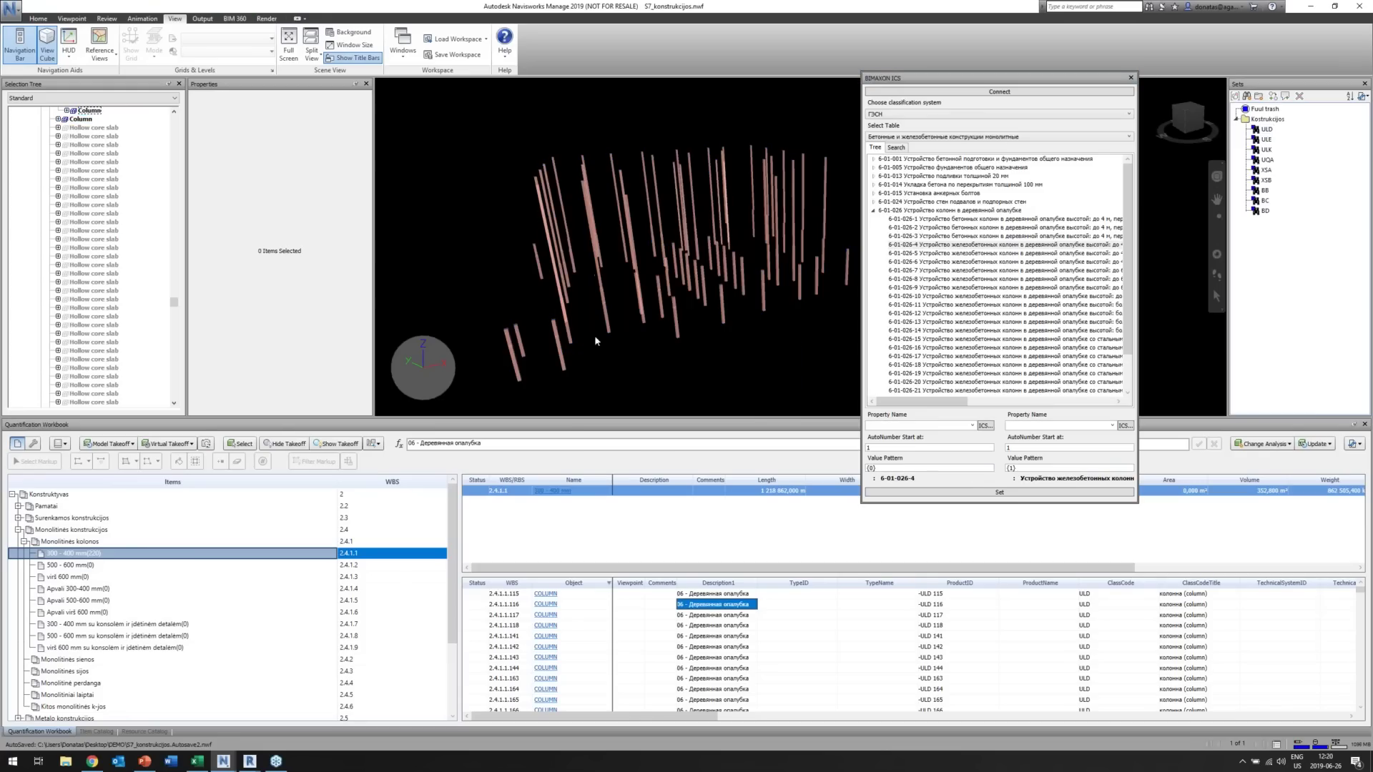
left_click(84, 111)
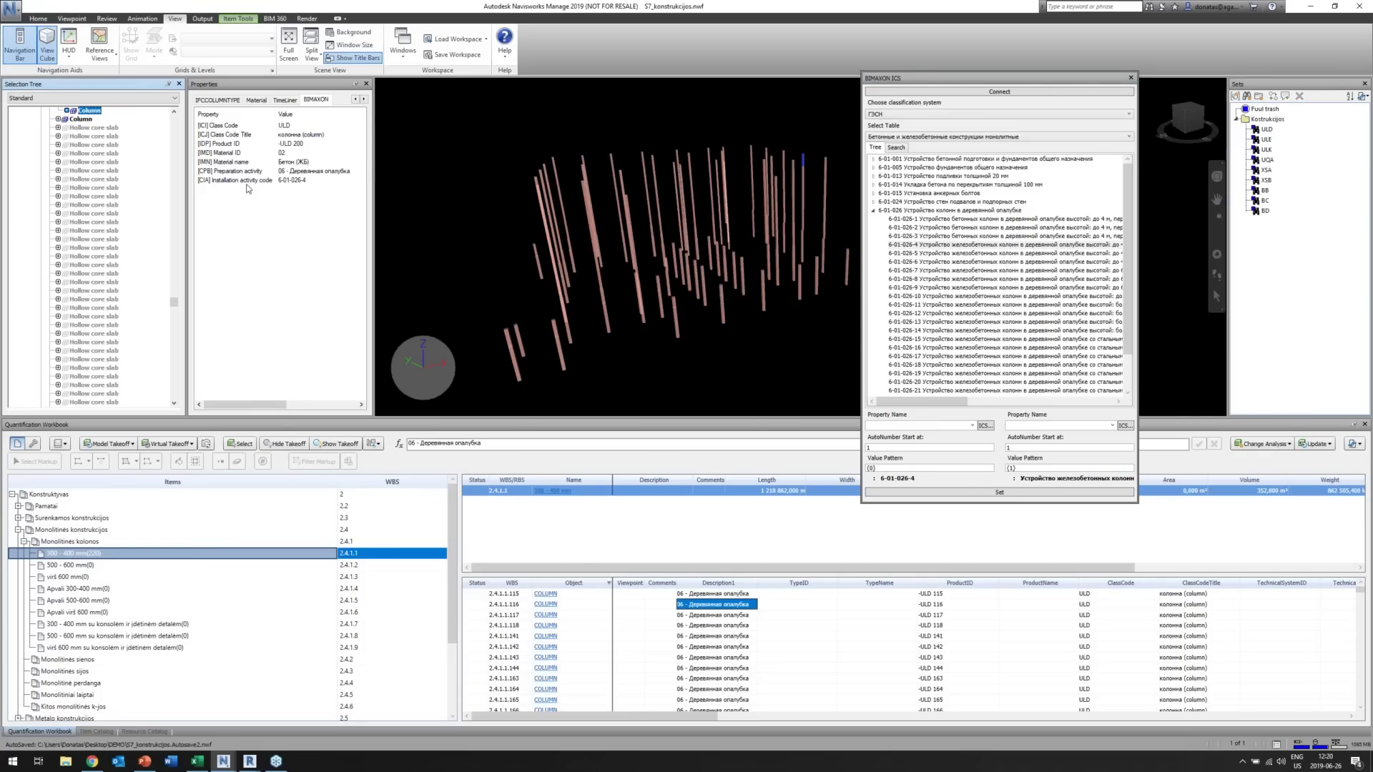
left_click(241, 186)
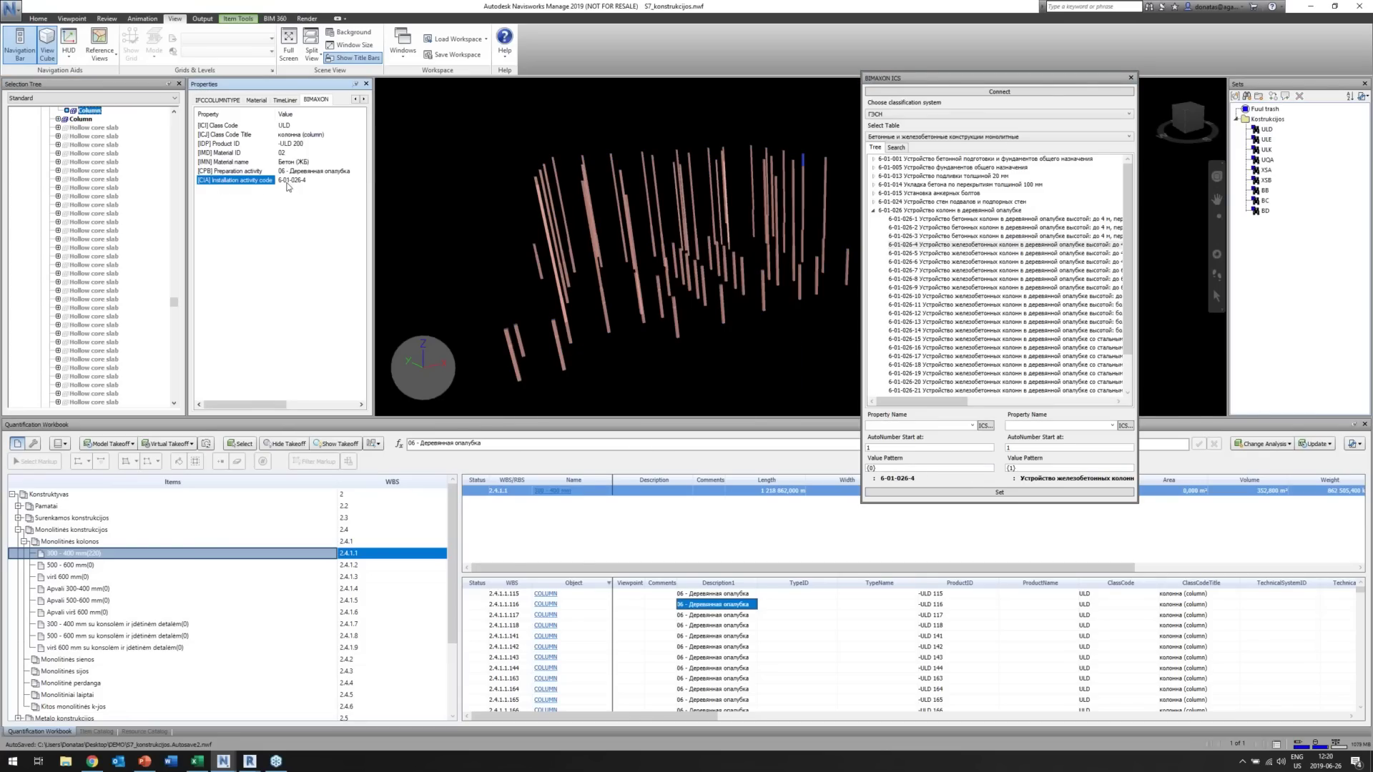
left_click(259, 182)
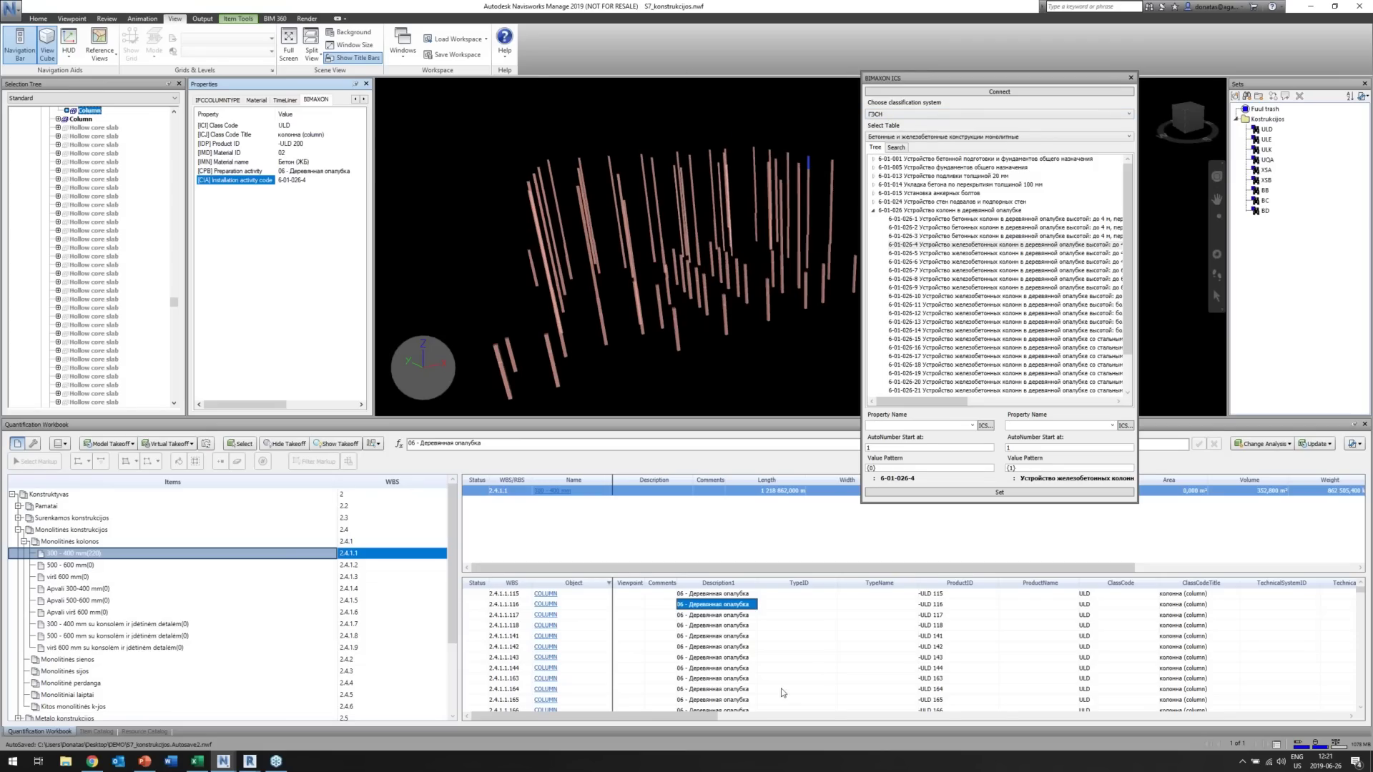
Highlight the TypeID cells in the column takeoff and inspect the BIMAXON properties of another column in the model.
left_click_drag(791, 595, 794, 710)
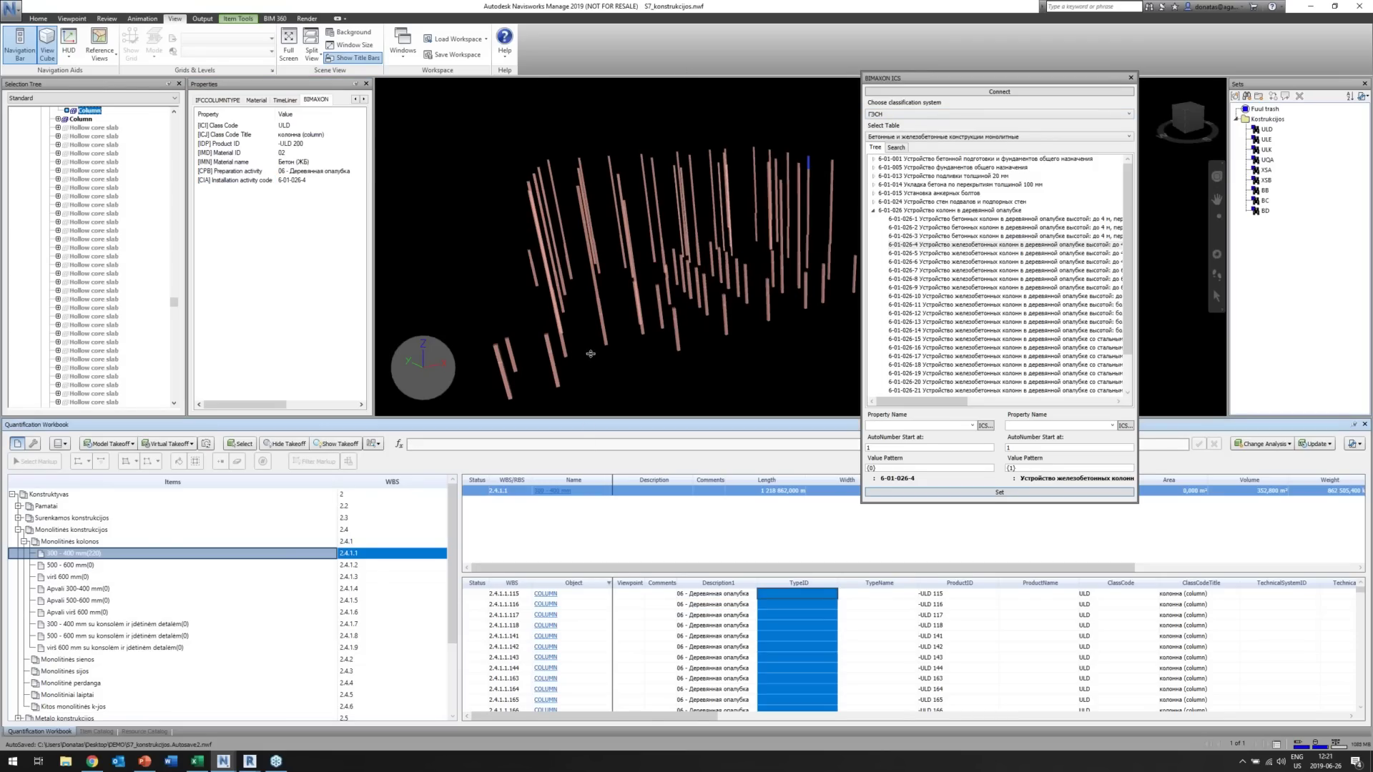
left_click_drag(591, 353, 510, 355)
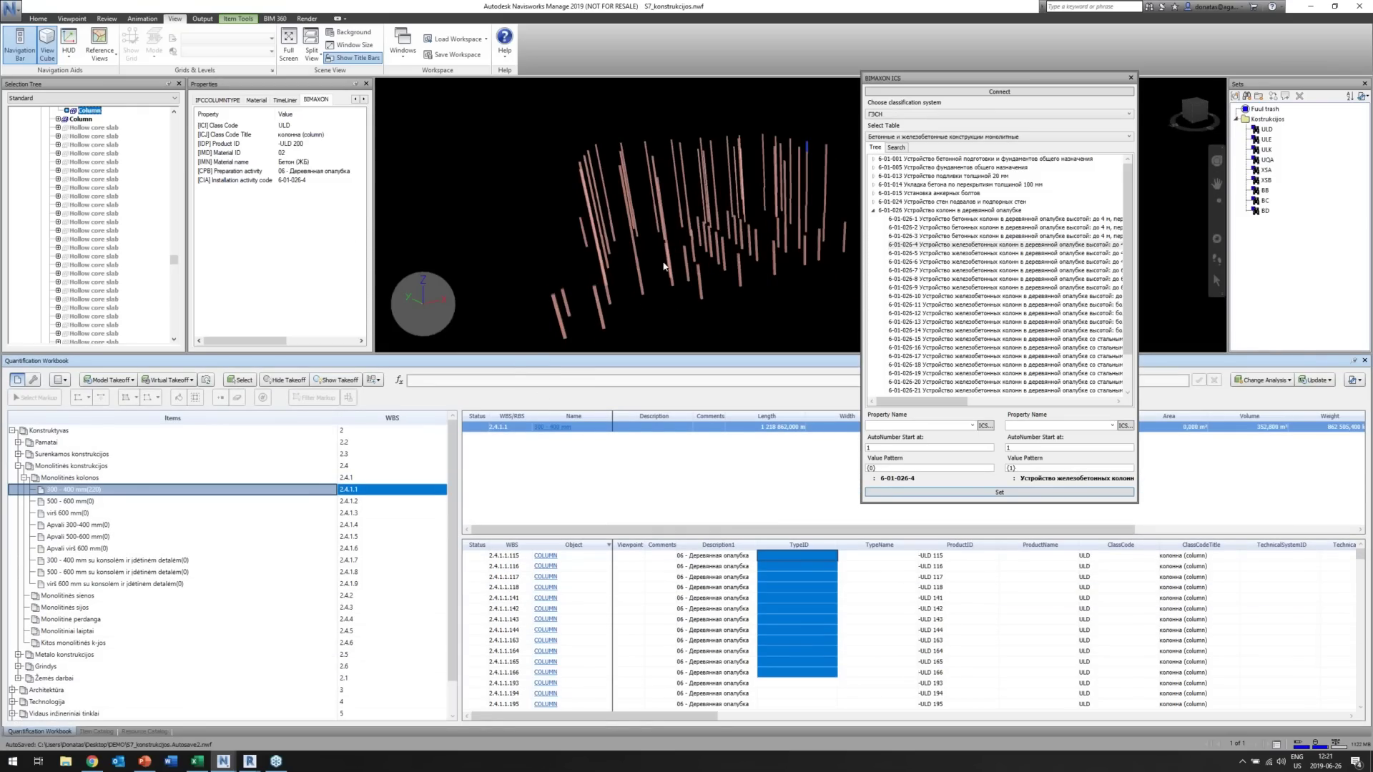
middle_click_drag(664, 267, 543, 247)
left_click(562, 261)
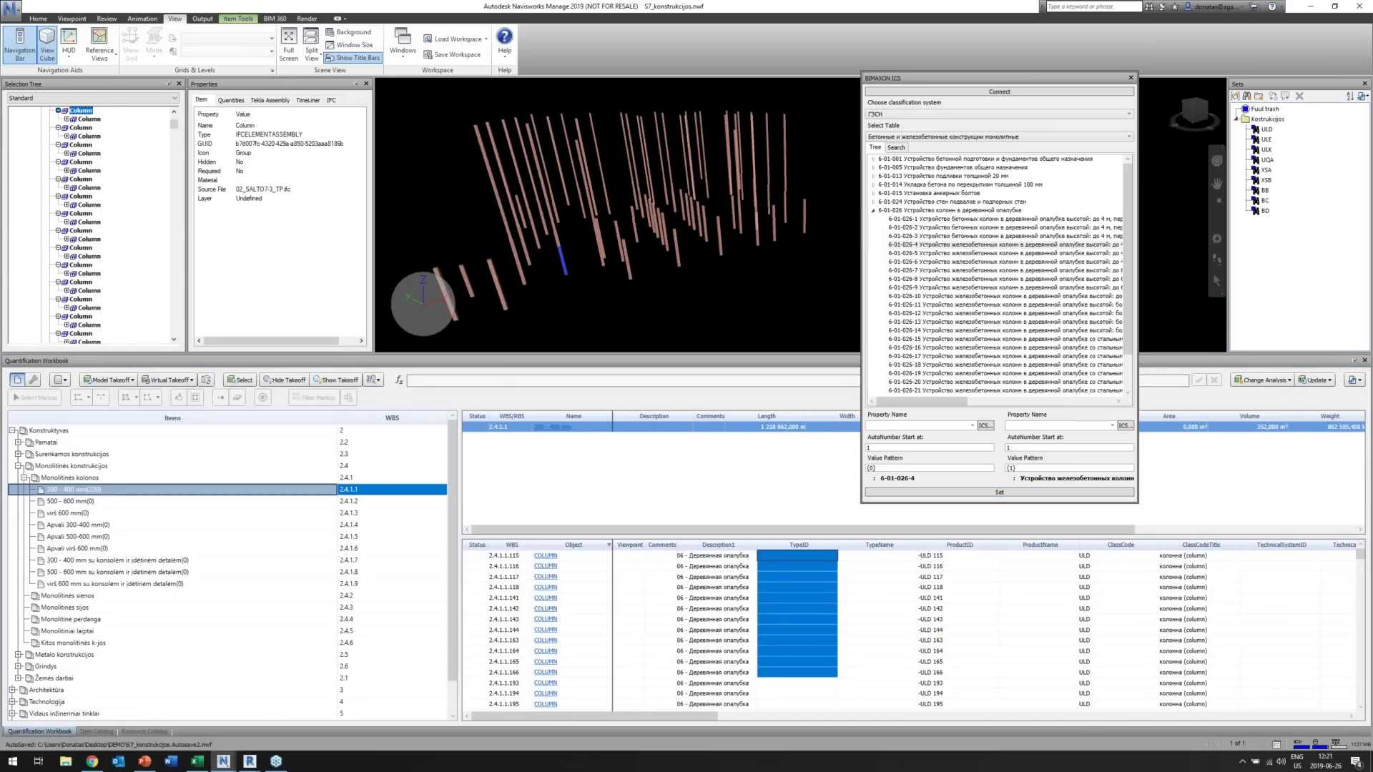
left_click(91, 120)
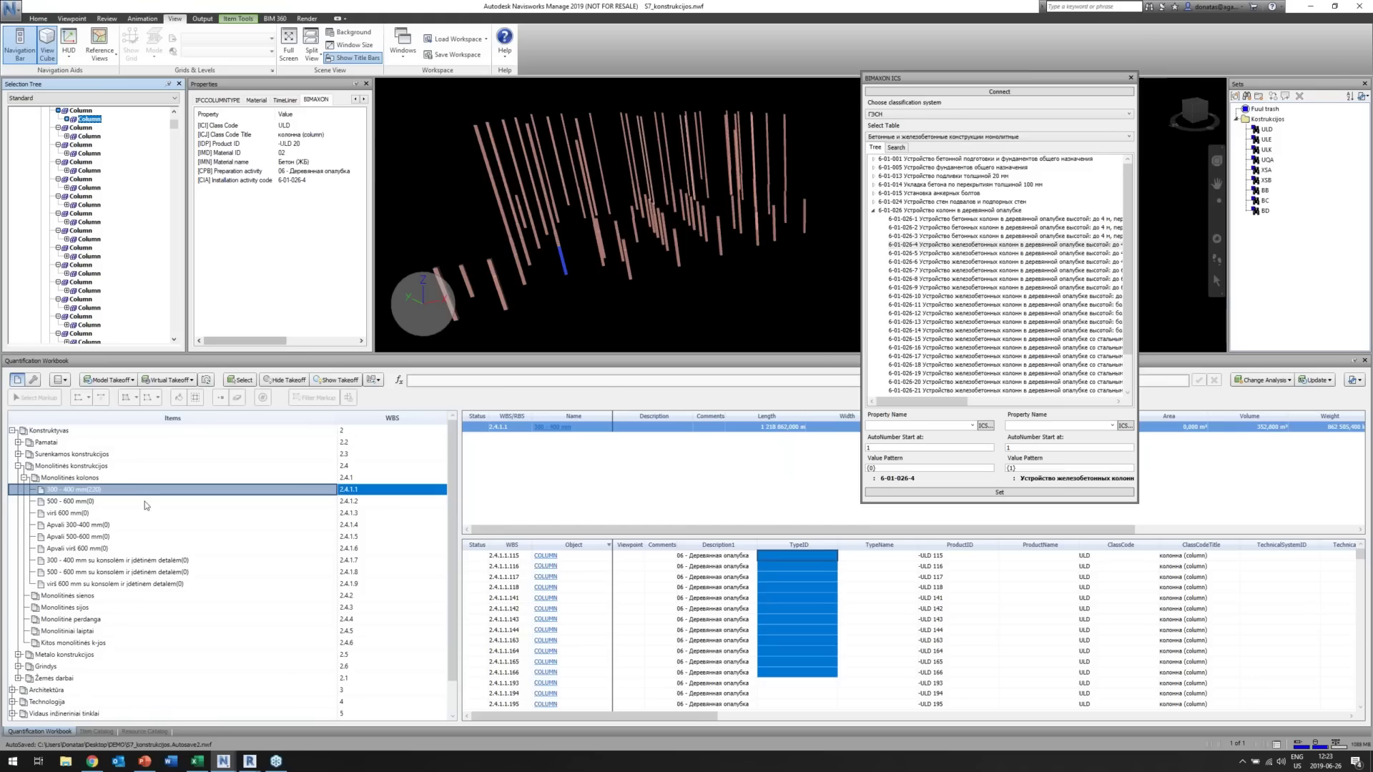
Switch to the BIMAXON Classification System in Chrome and view the OMNICLASS table list and the UNICLASS 2015 Pr Products table.
mouse_move(223, 761)
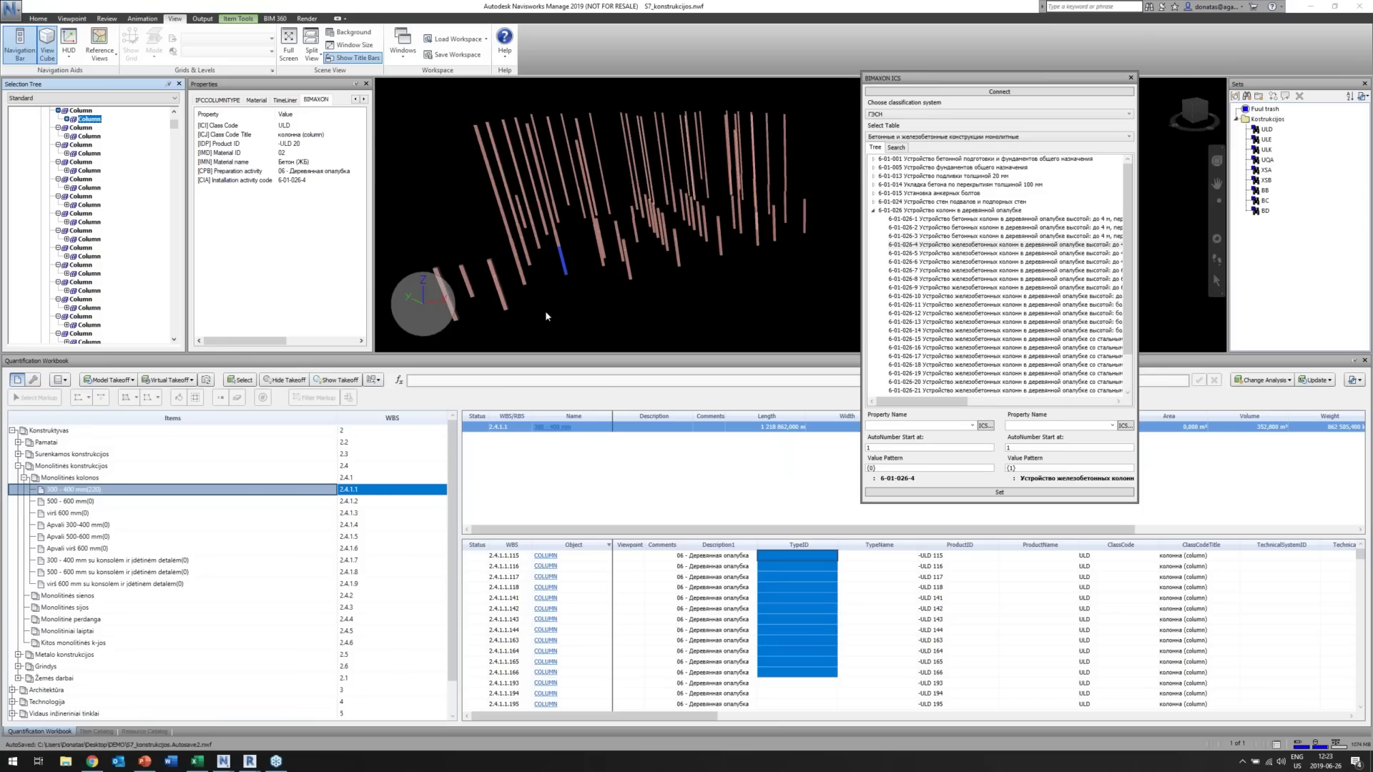
left_click(95, 763)
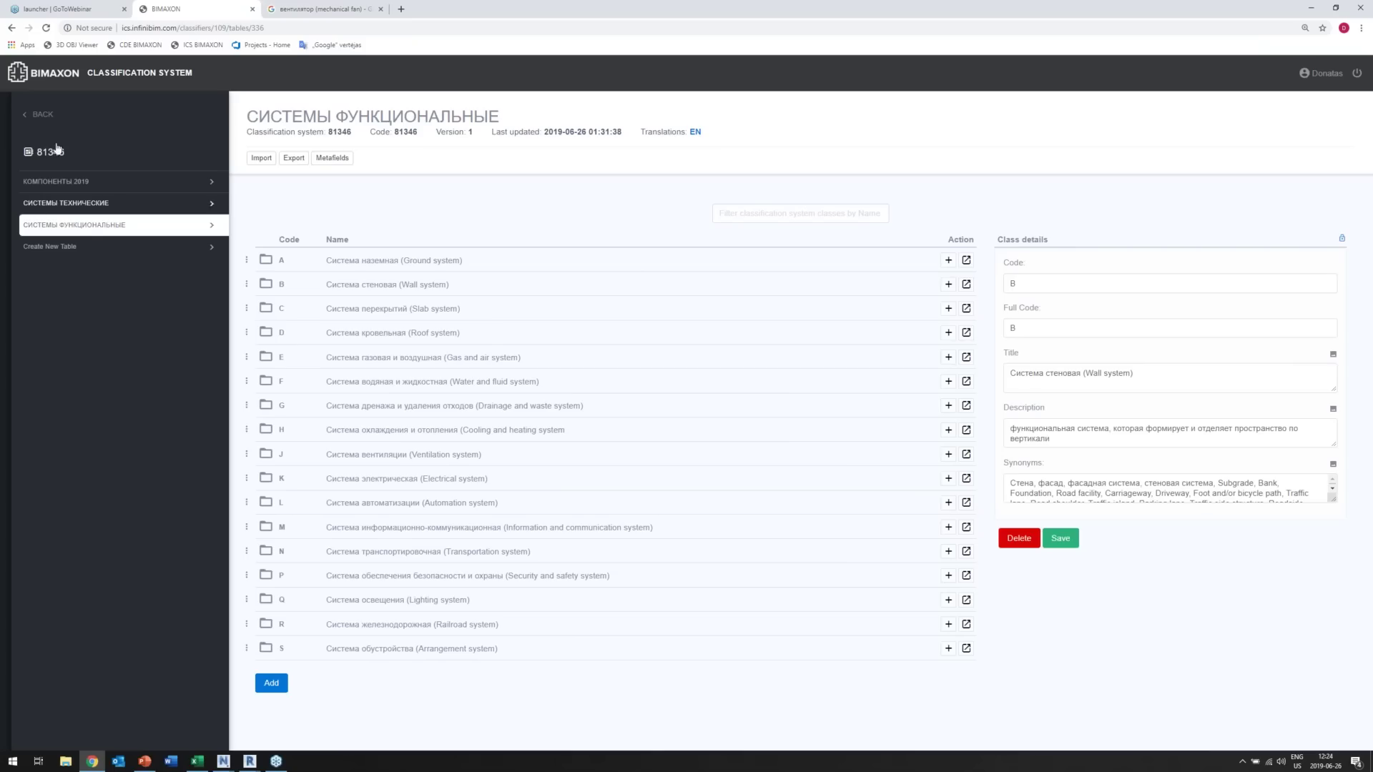
left_click(38, 117)
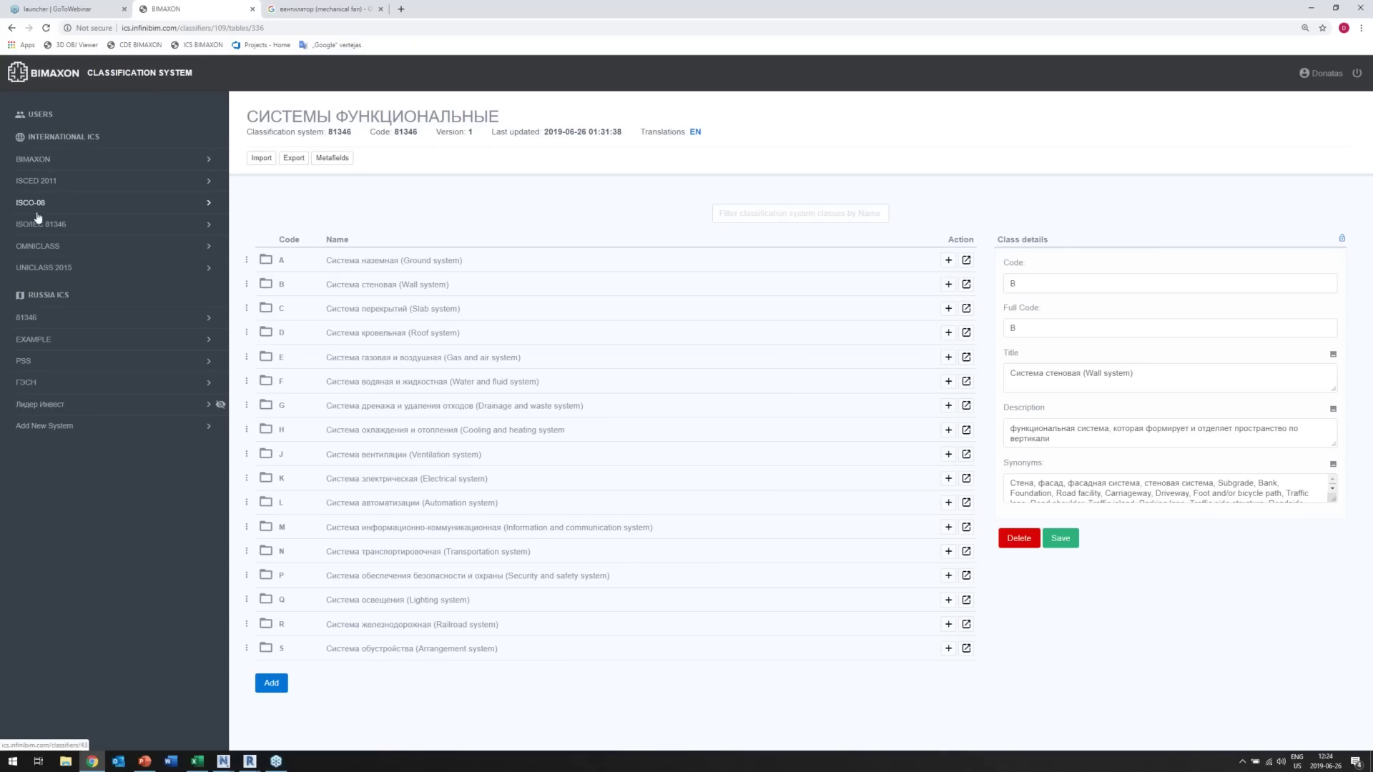
left_click(38, 247)
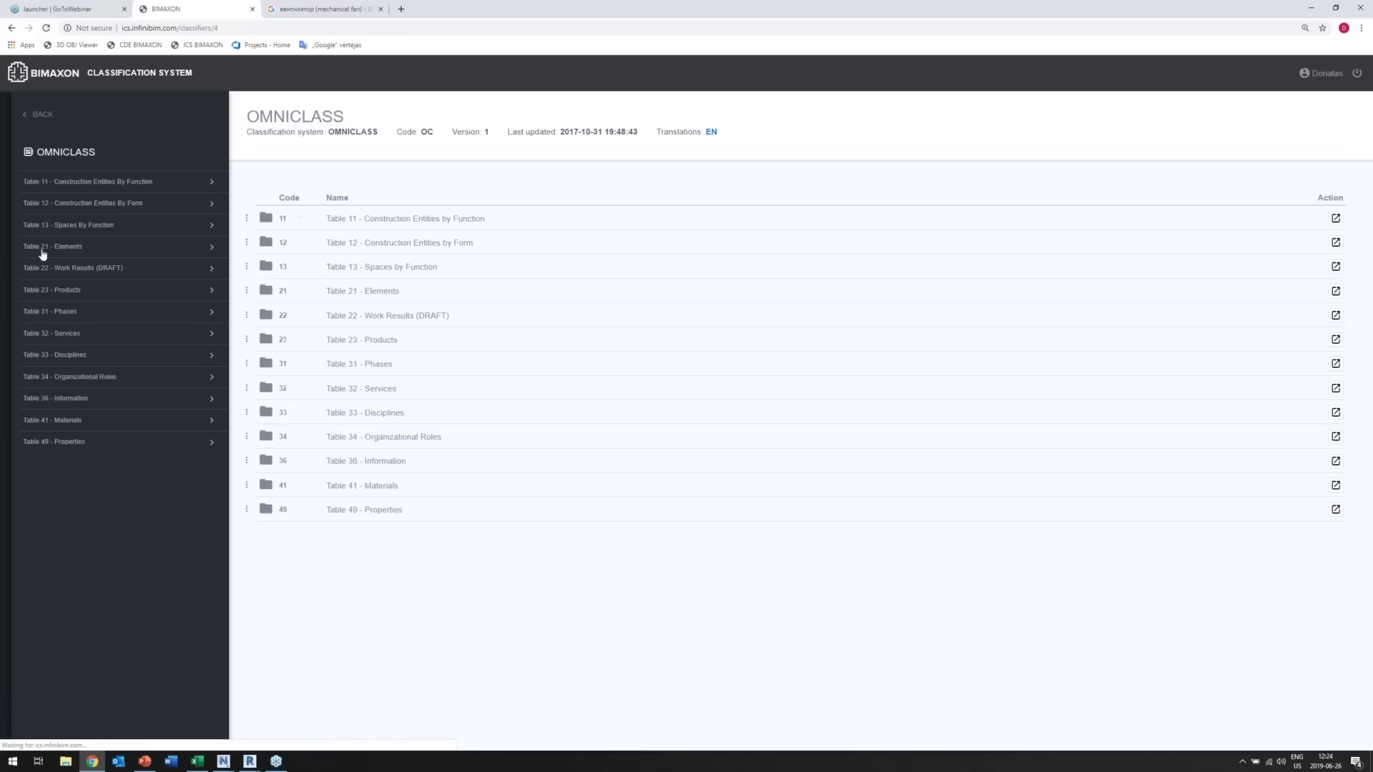
left_click(42, 116)
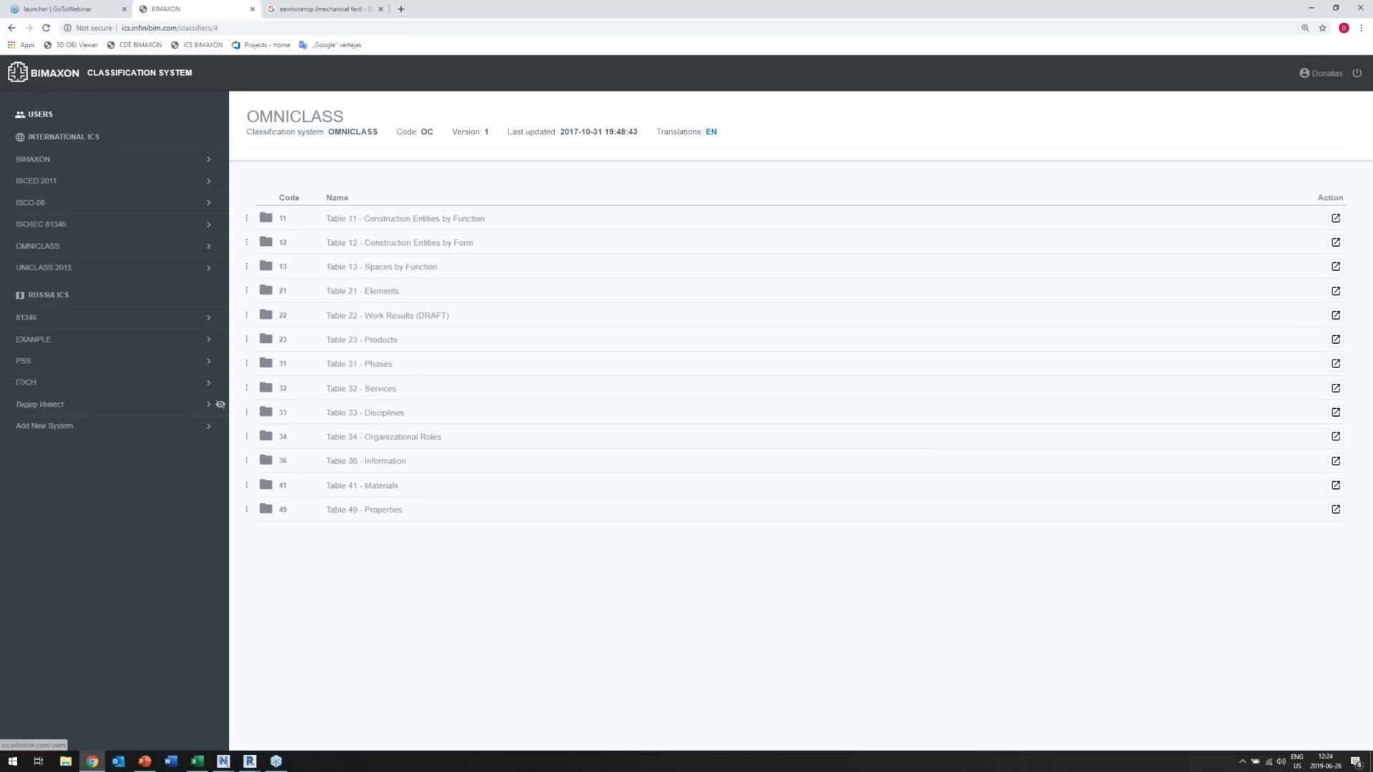
left_click(40, 270)
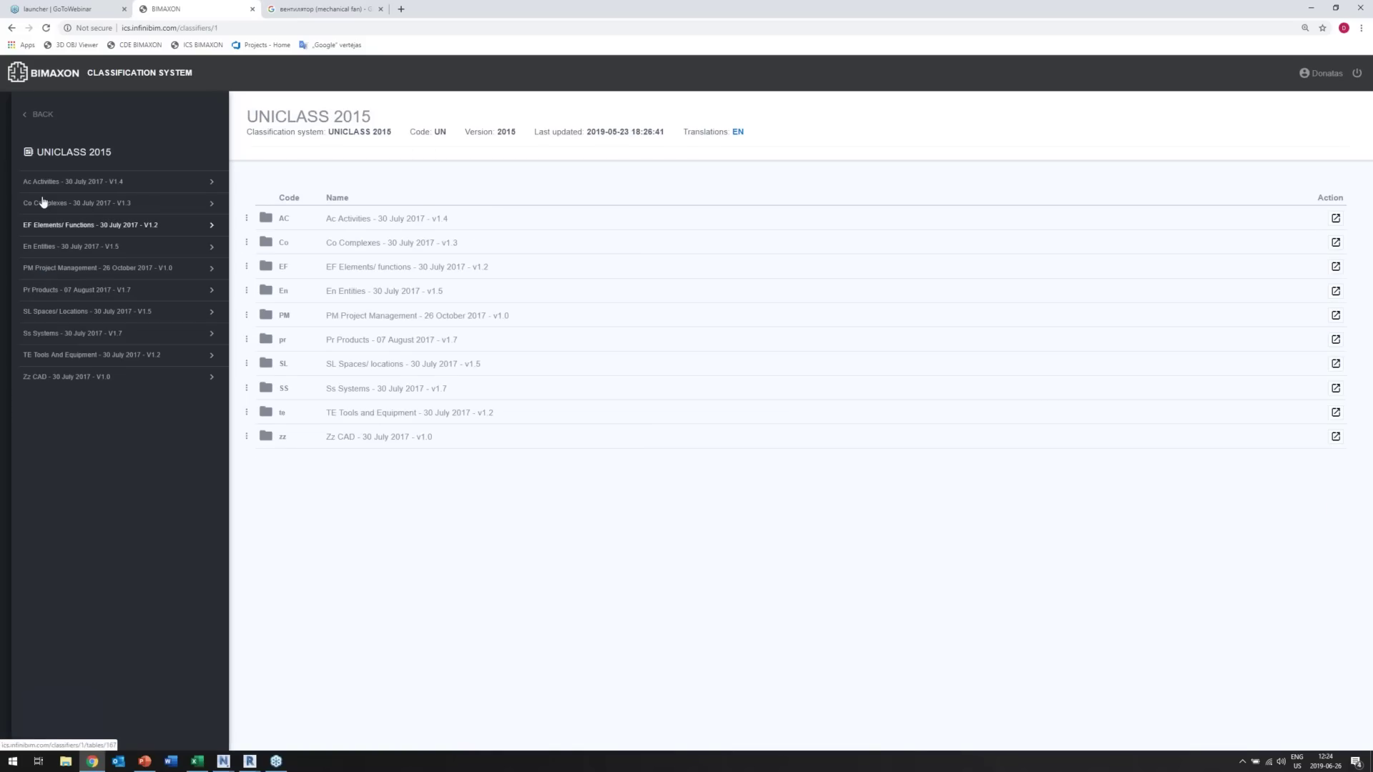
left_click(70, 297)
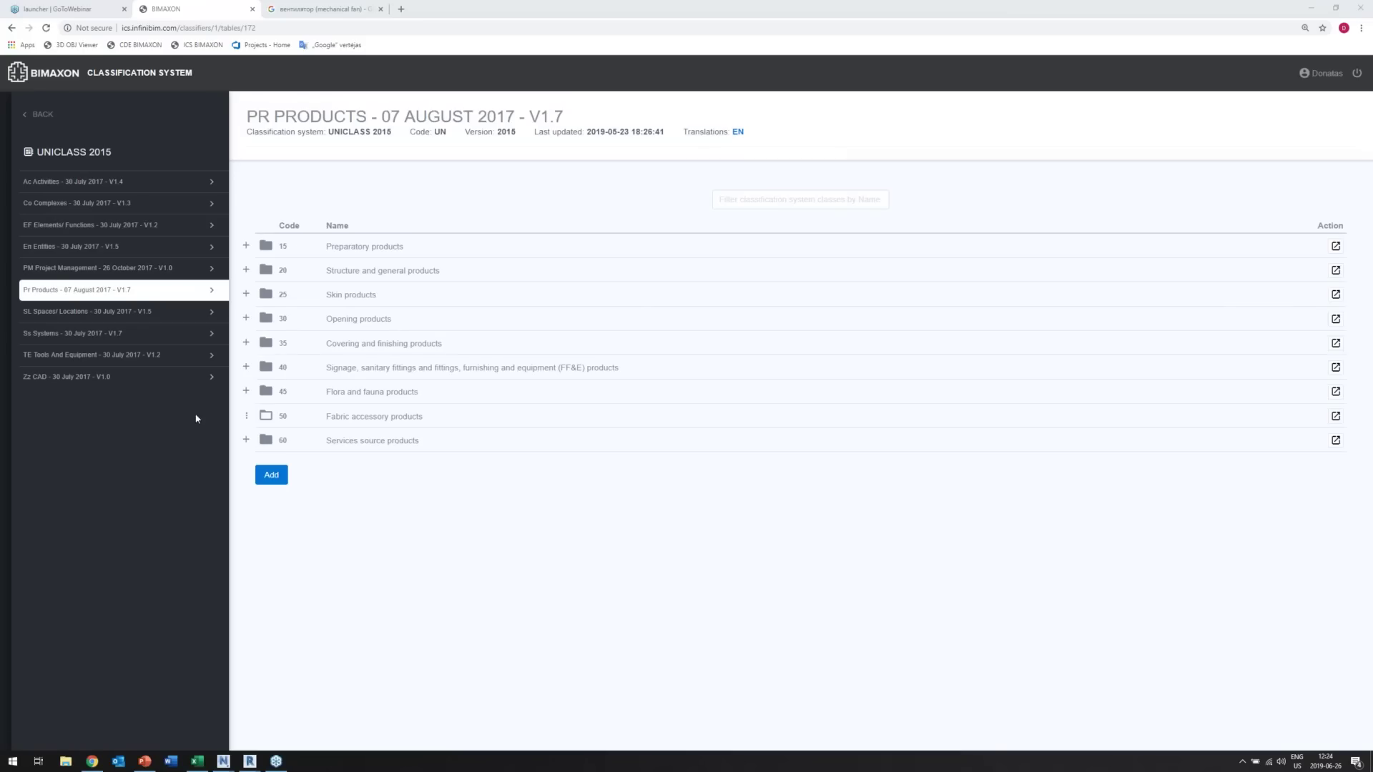
Browse the Building Levels, Countries, Currency and Level of Detail tables of the BIMAXON classification system.
left_click(40, 115)
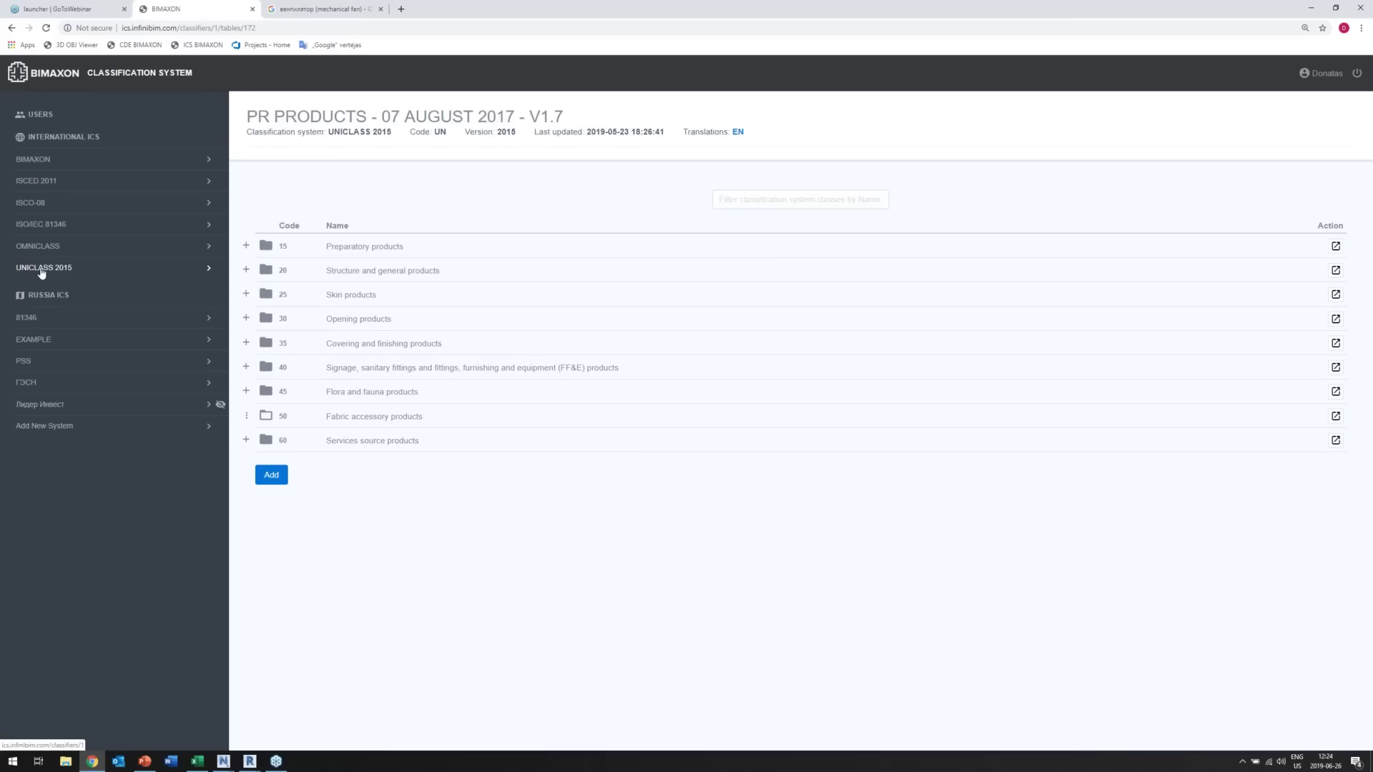
left_click(35, 164)
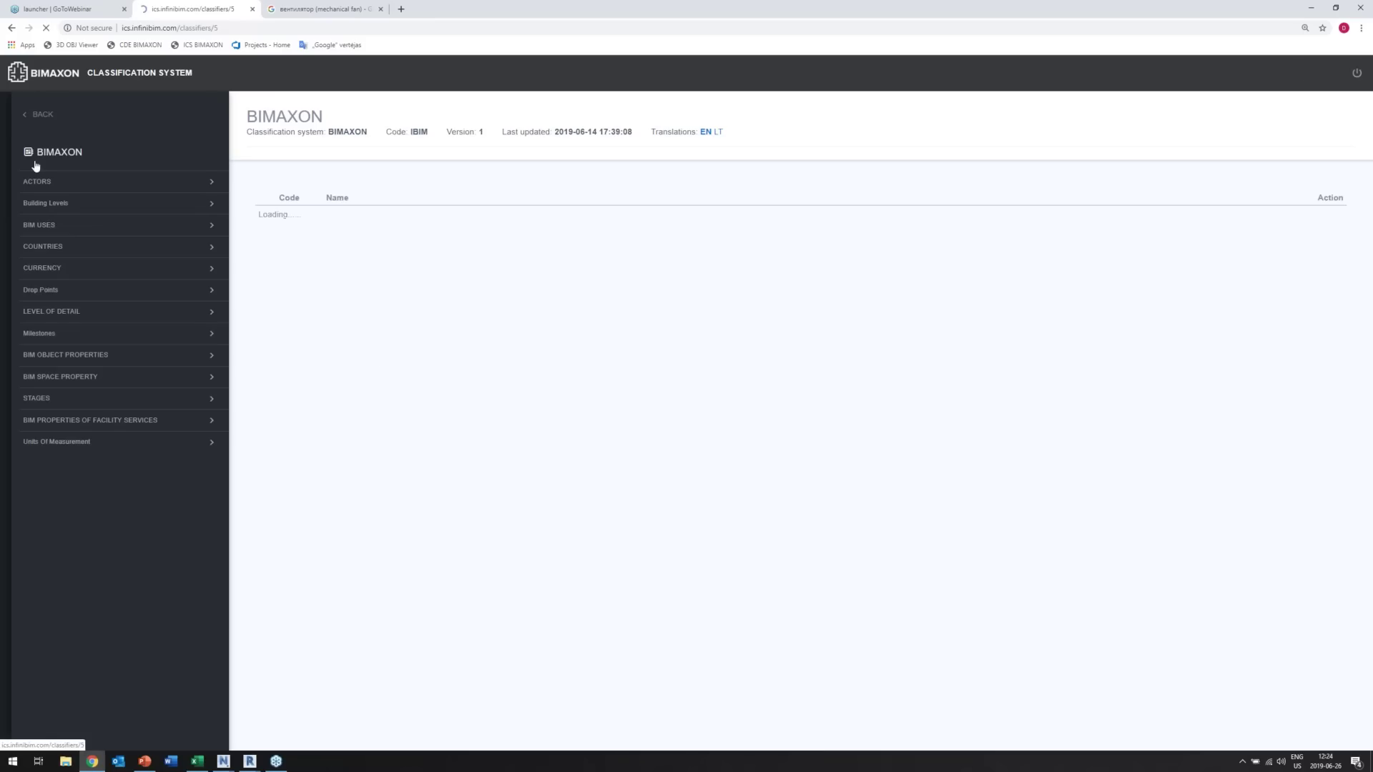
left_click(55, 208)
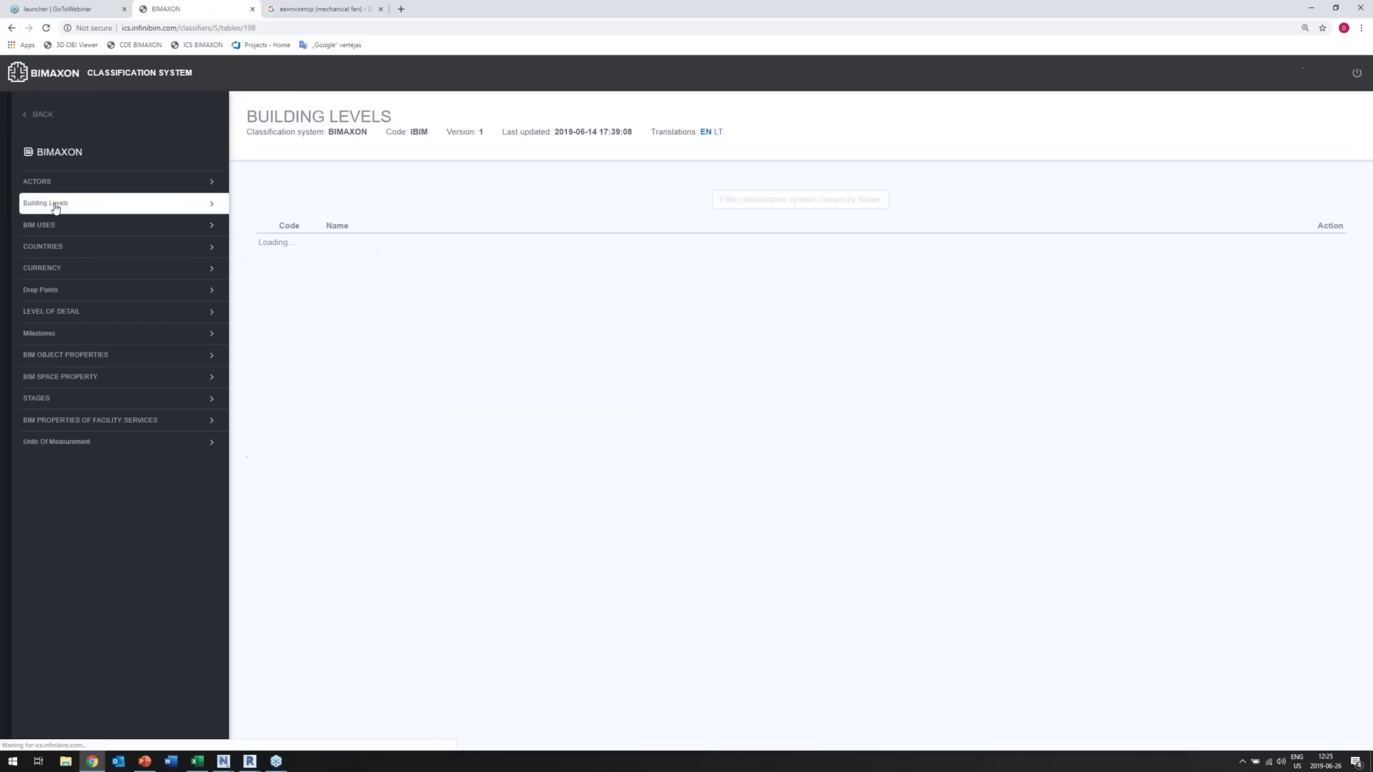
left_click(51, 249)
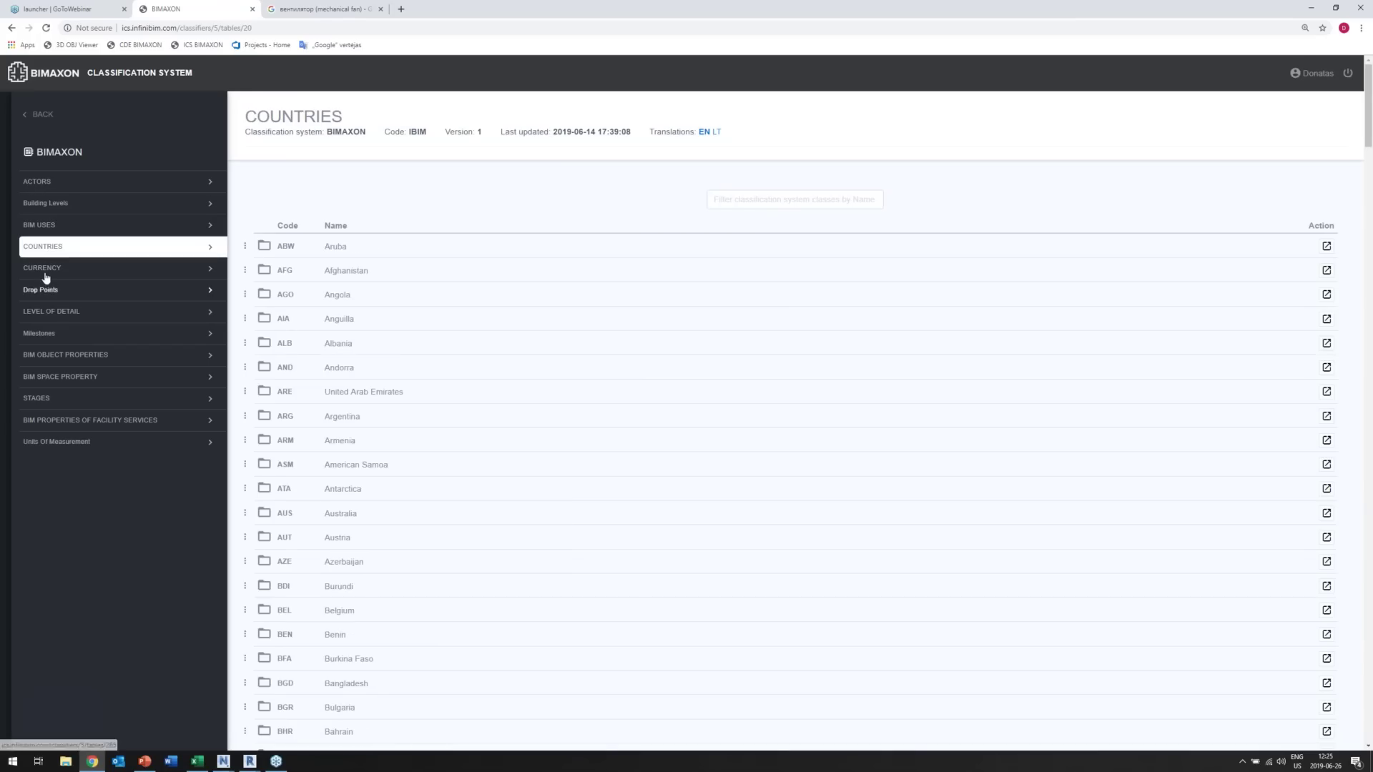
left_click(45, 276)
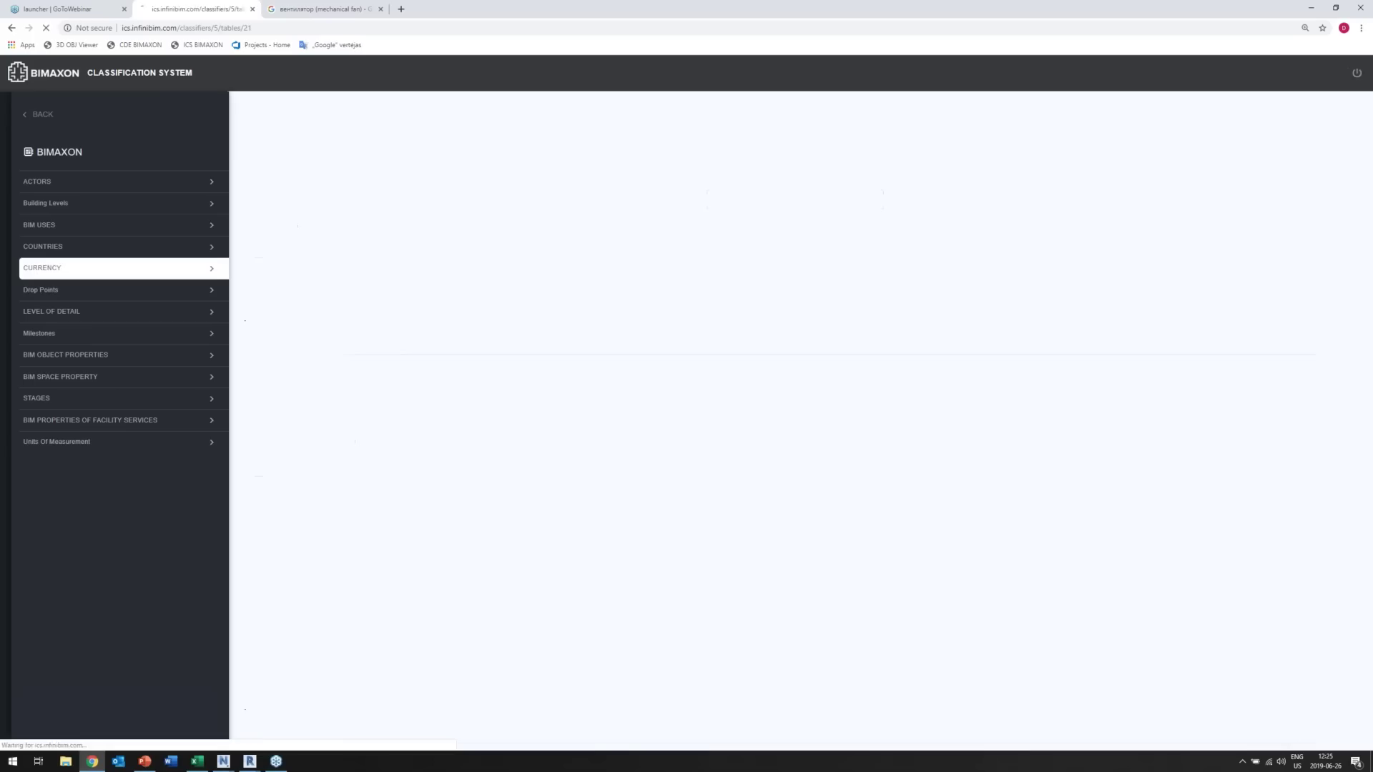
left_click(58, 315)
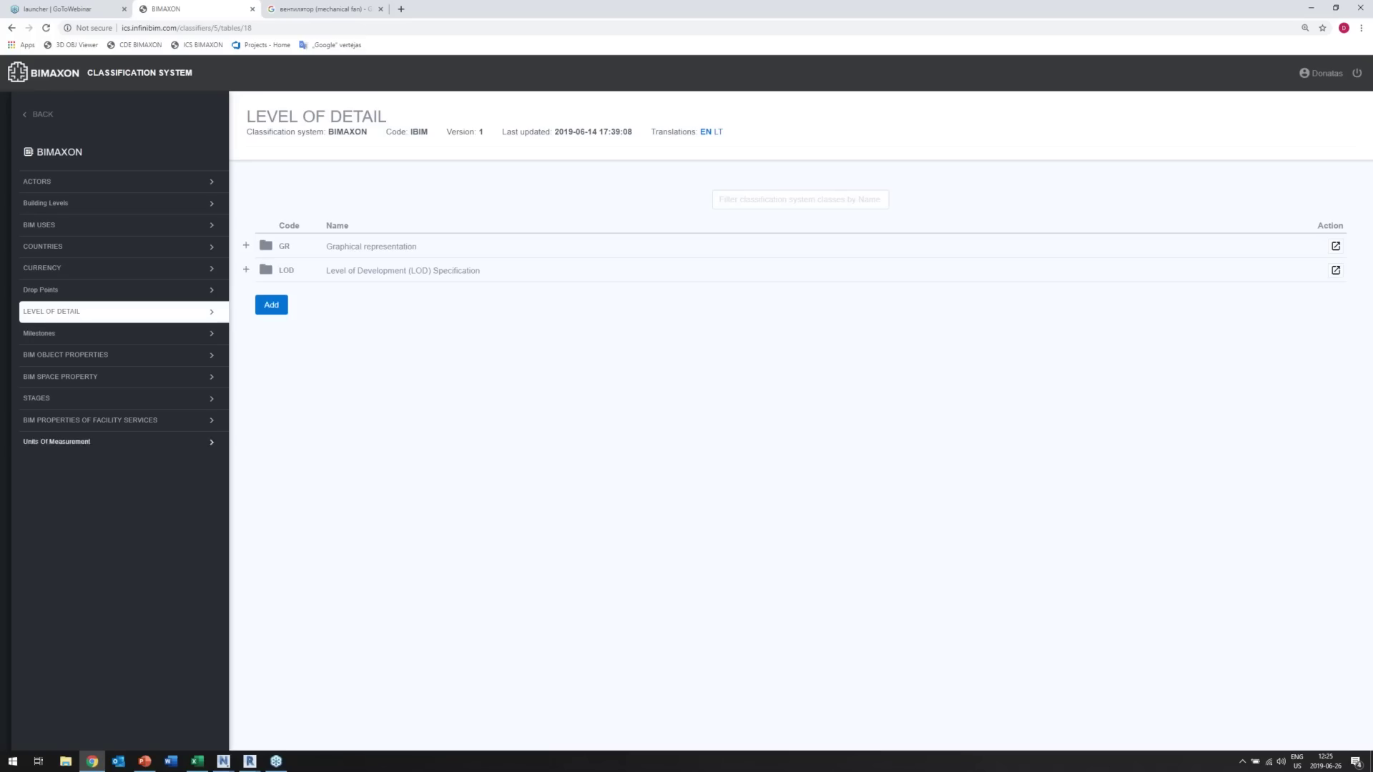
Review the BIM Object Properties table of the BIMAXON system through its last category.
left_click(70, 355)
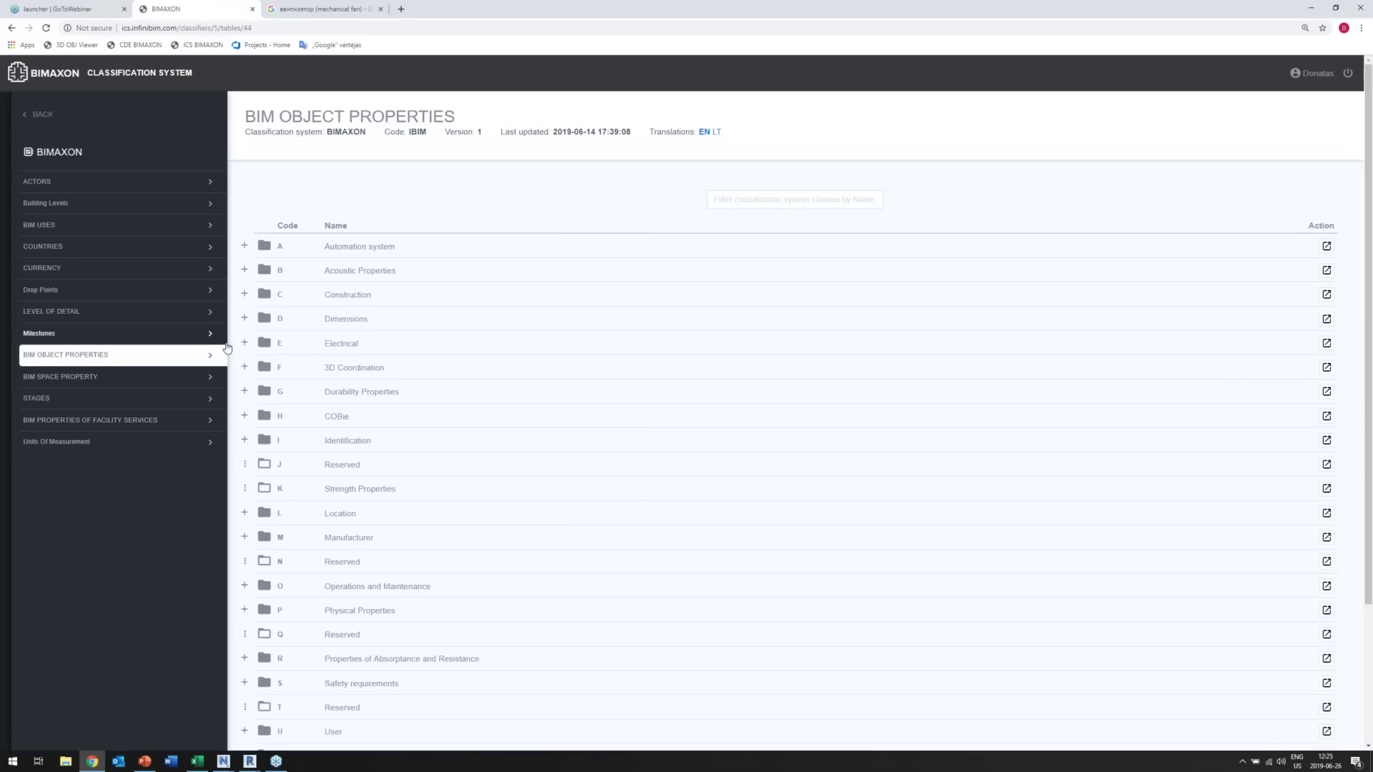
scroll(339, 351, "down", 3)
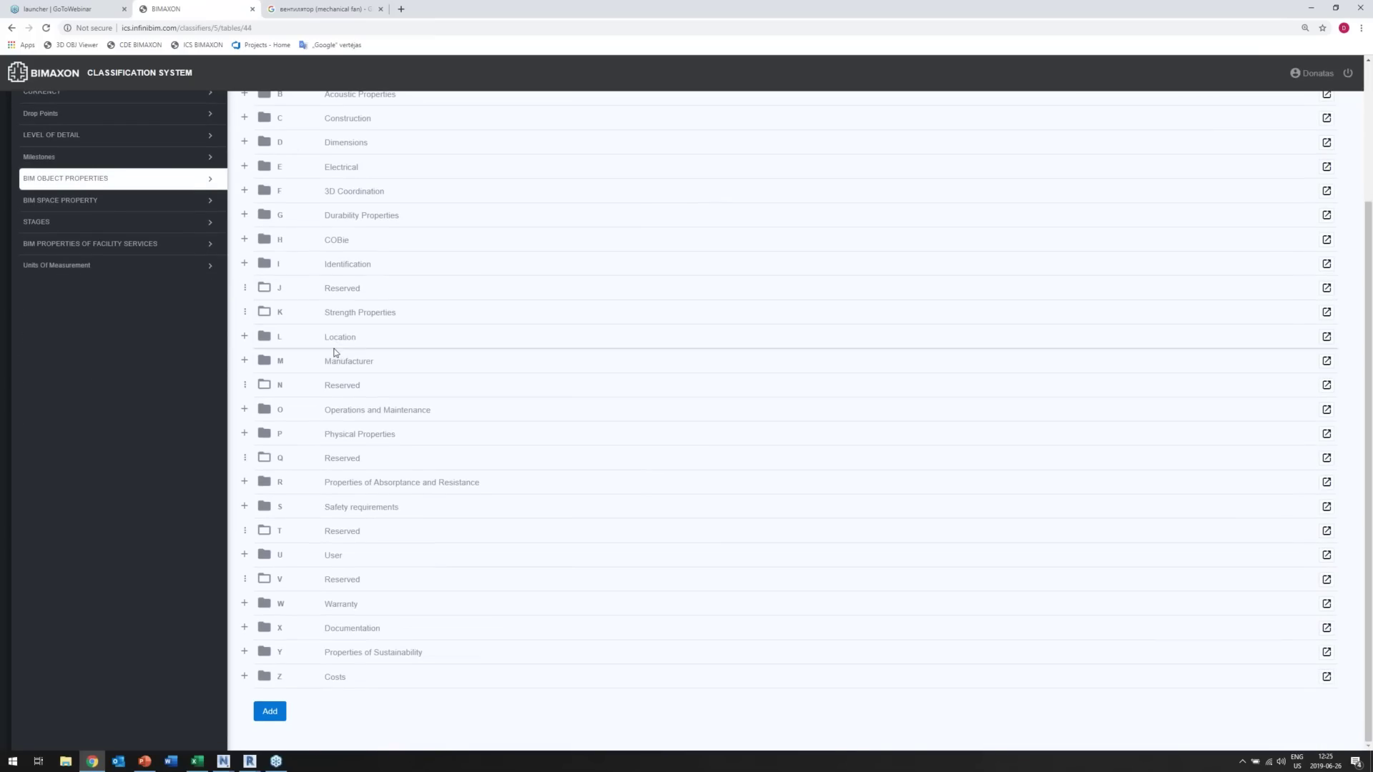
scroll(395, 346, "up", 1)
scroll(396, 347, "up", 3)
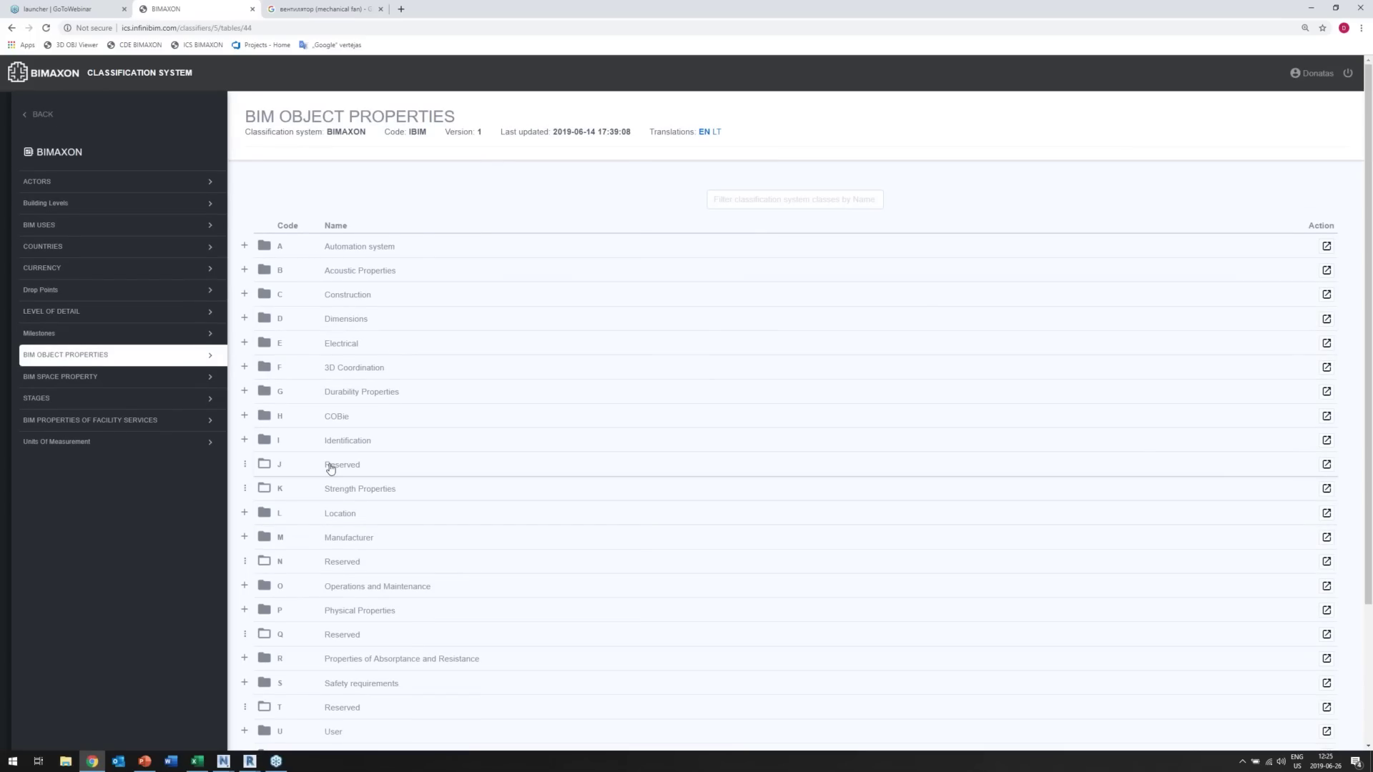
Open the ISCED 2011 international classification and view its table of education levels.
left_click(37, 115)
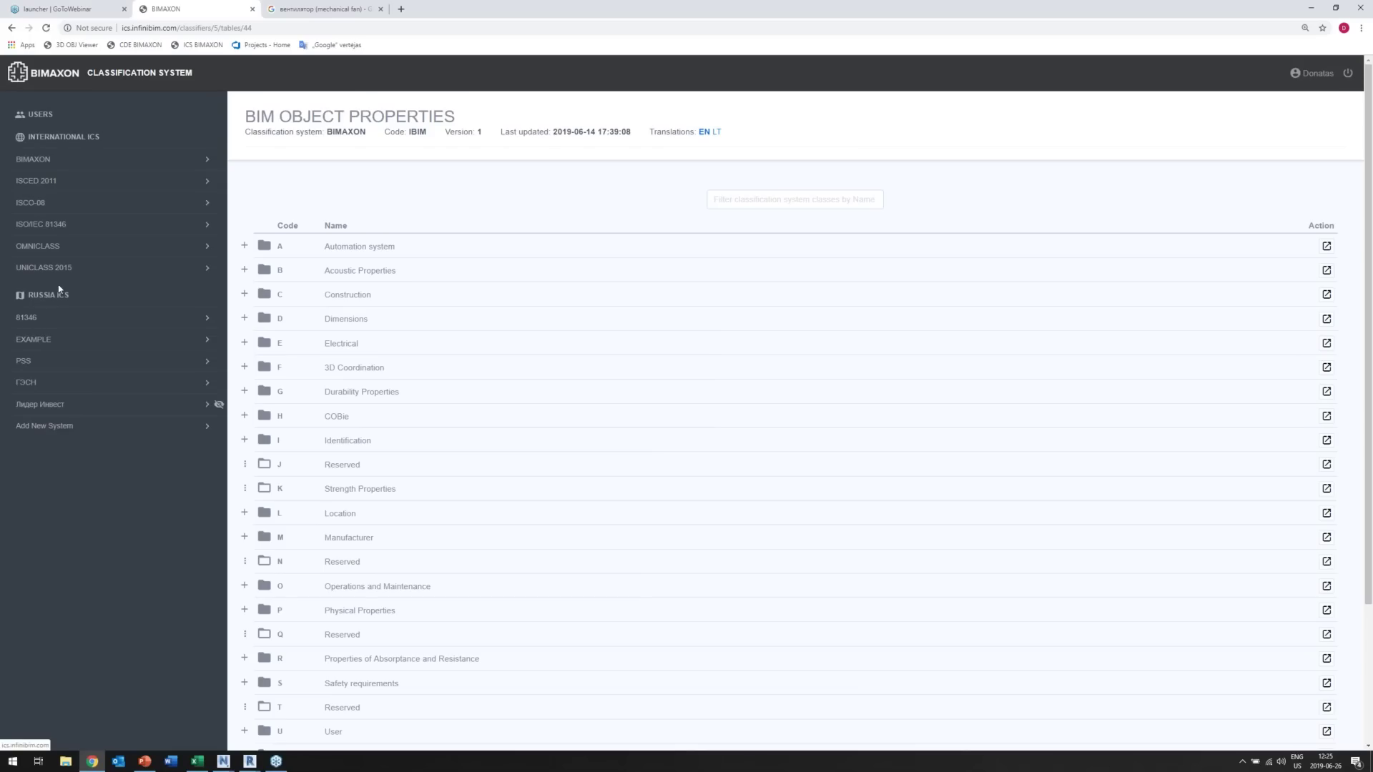
left_click(34, 183)
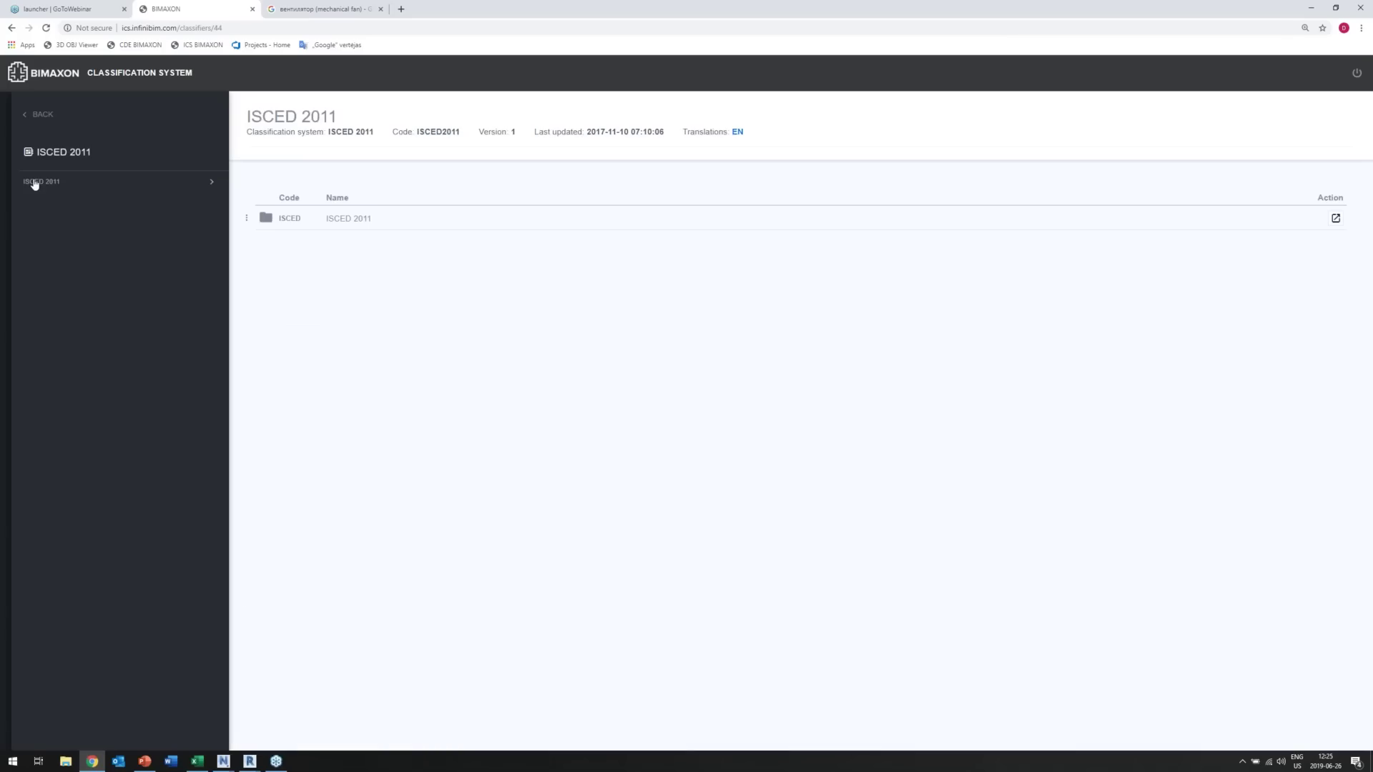
left_click(351, 221)
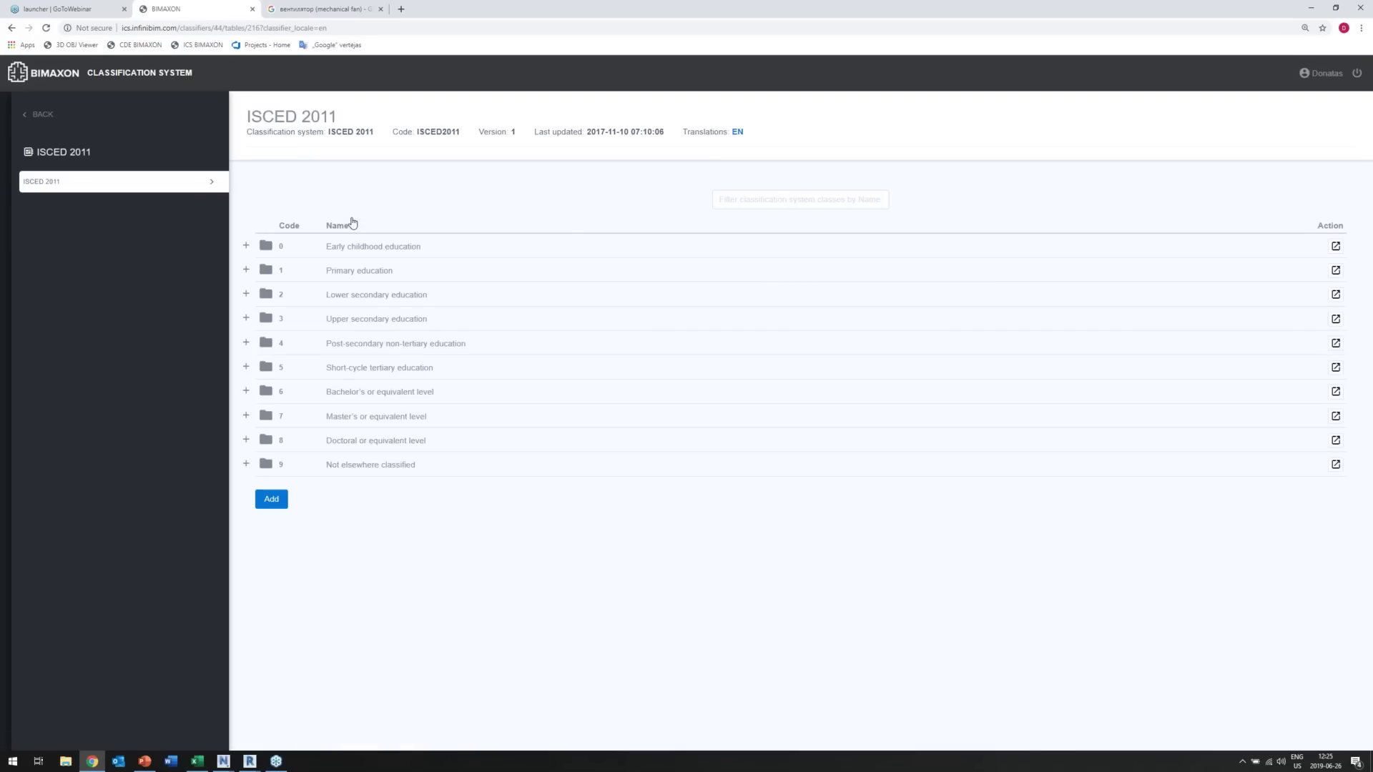
View the ISCO-08 table Major, Sub-Major, Minor and Unit Groups with Managers, Professionals, and Technicians and Associate Professionals expanded.
left_click(44, 117)
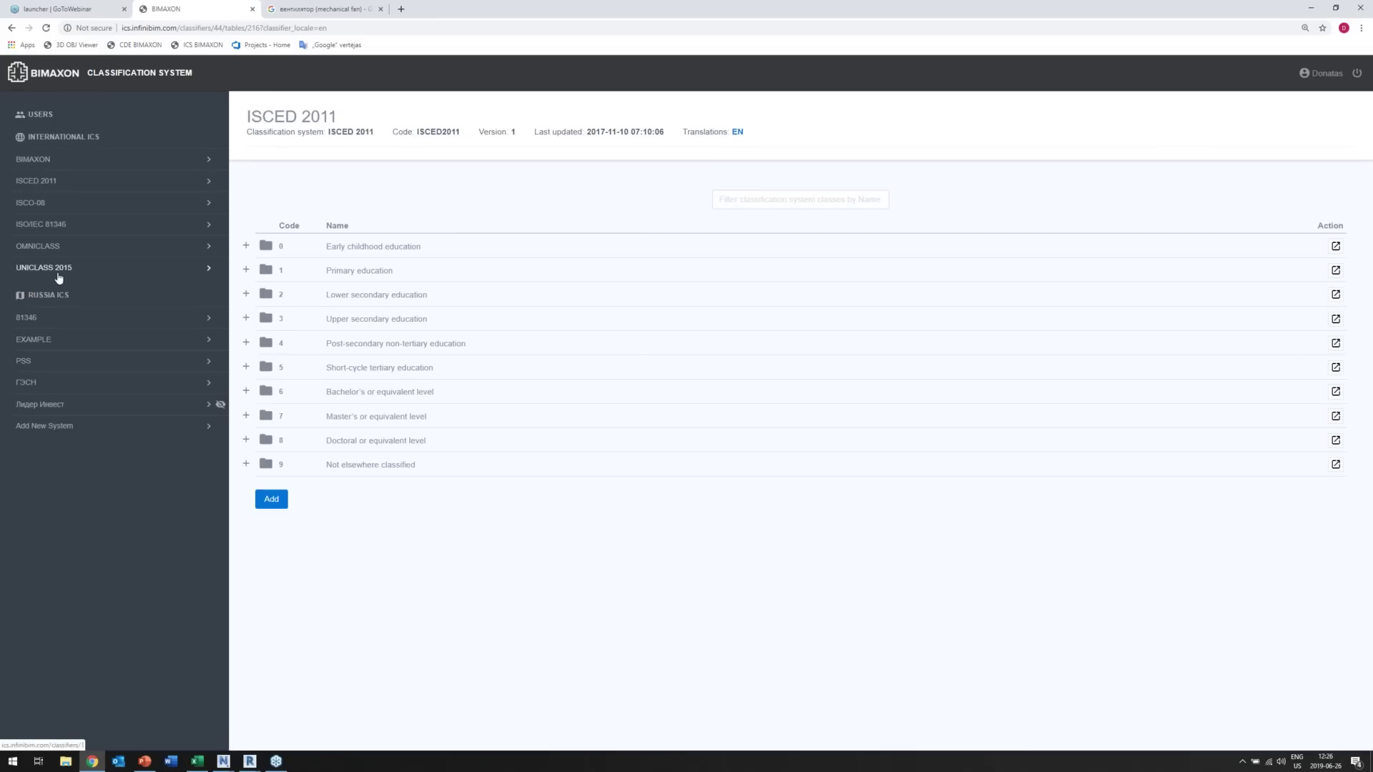
left_click(31, 206)
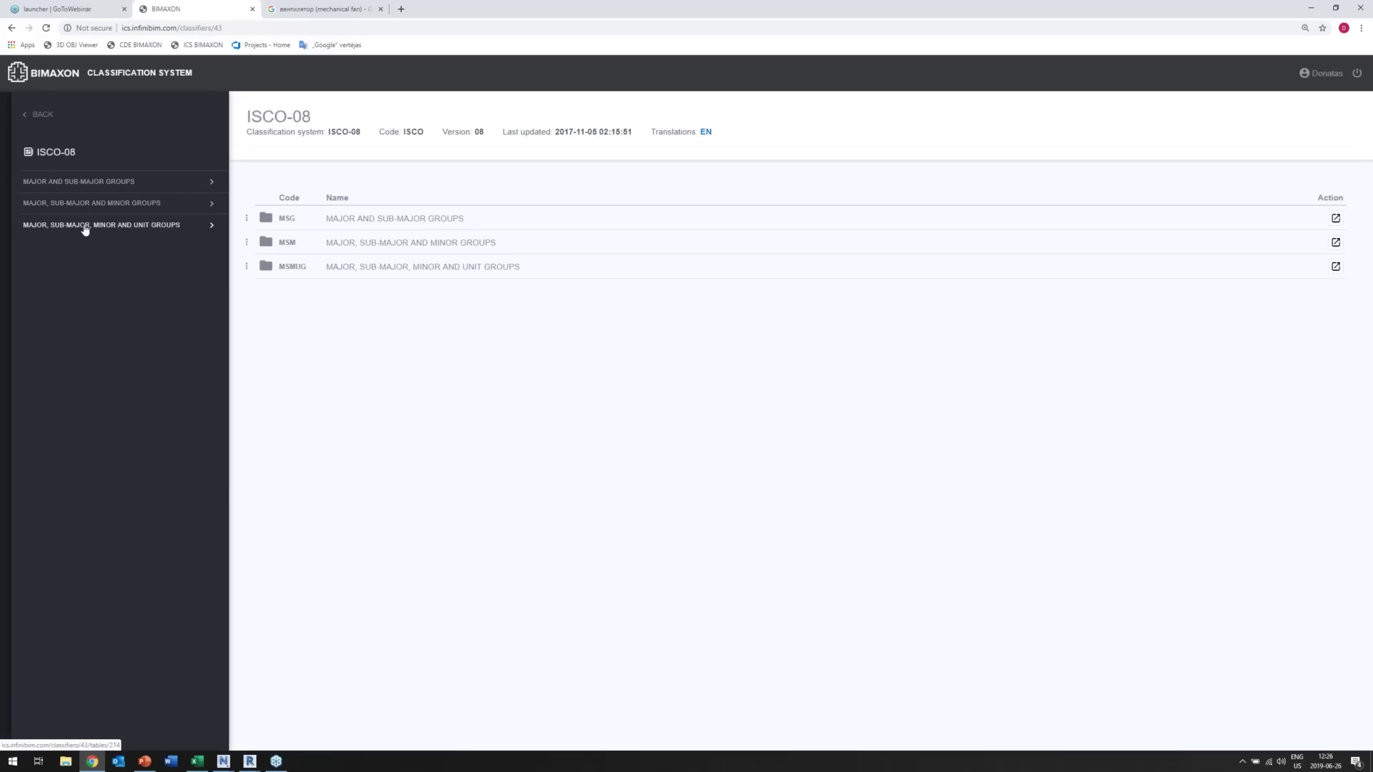
left_click(84, 227)
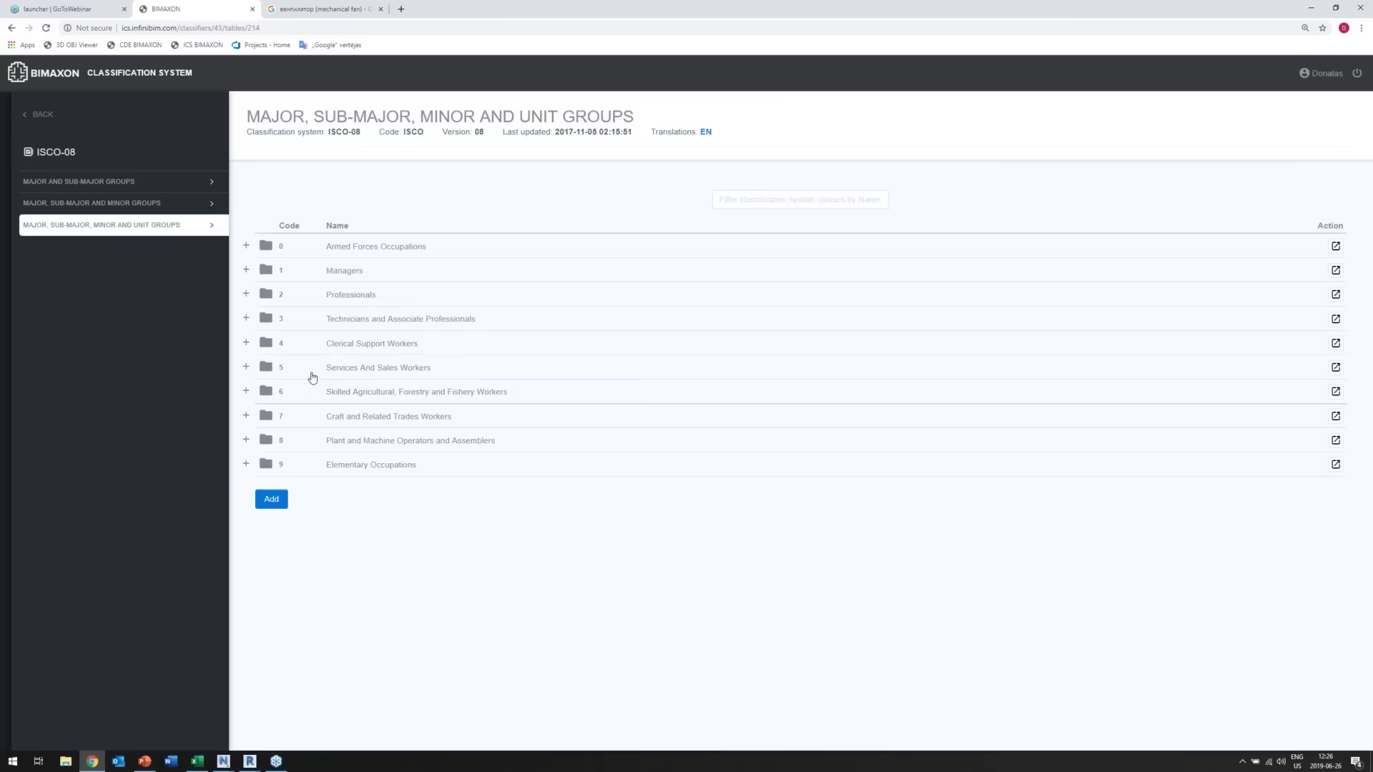
left_click(340, 319)
left_click_drag(341, 294, 344, 295)
left_click(349, 271)
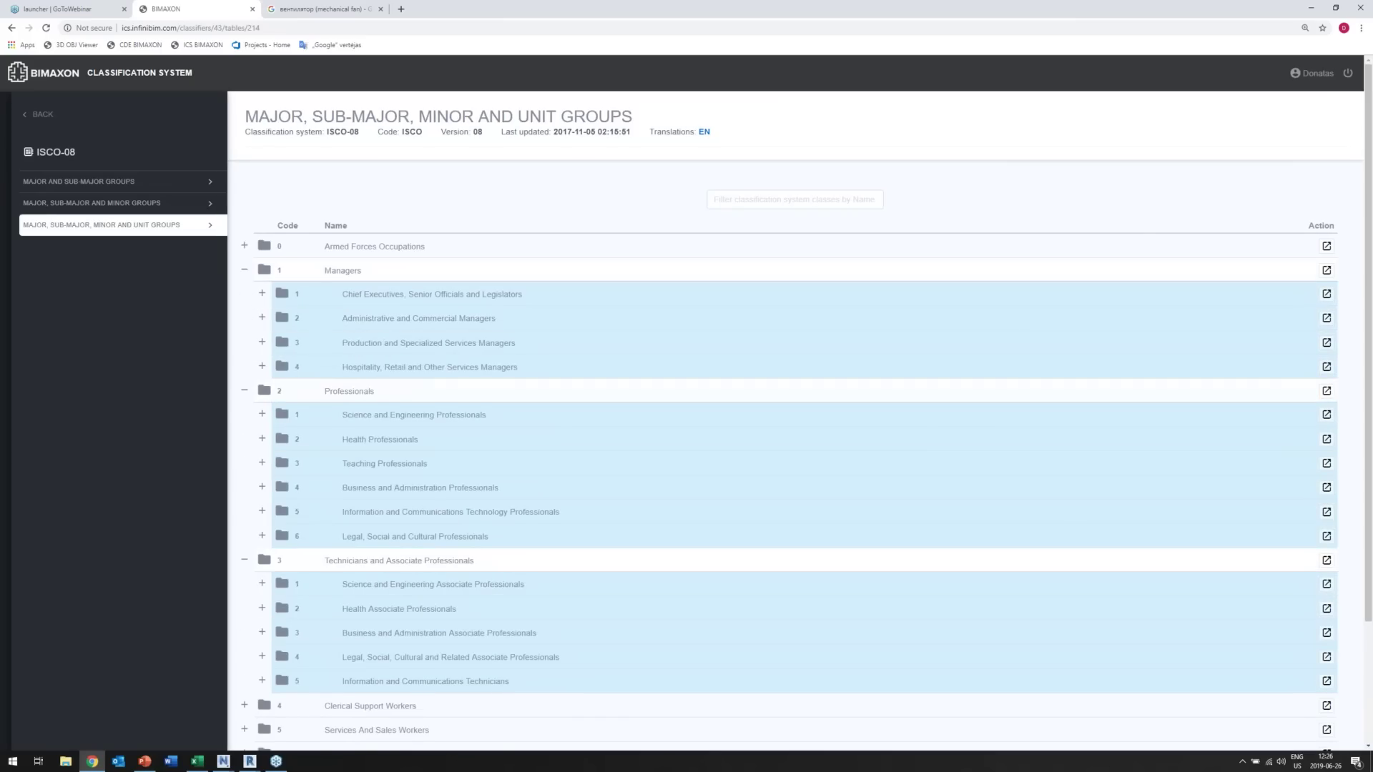
scroll(398, 480, "down", 2)
scroll(352, 469, "up", 2)
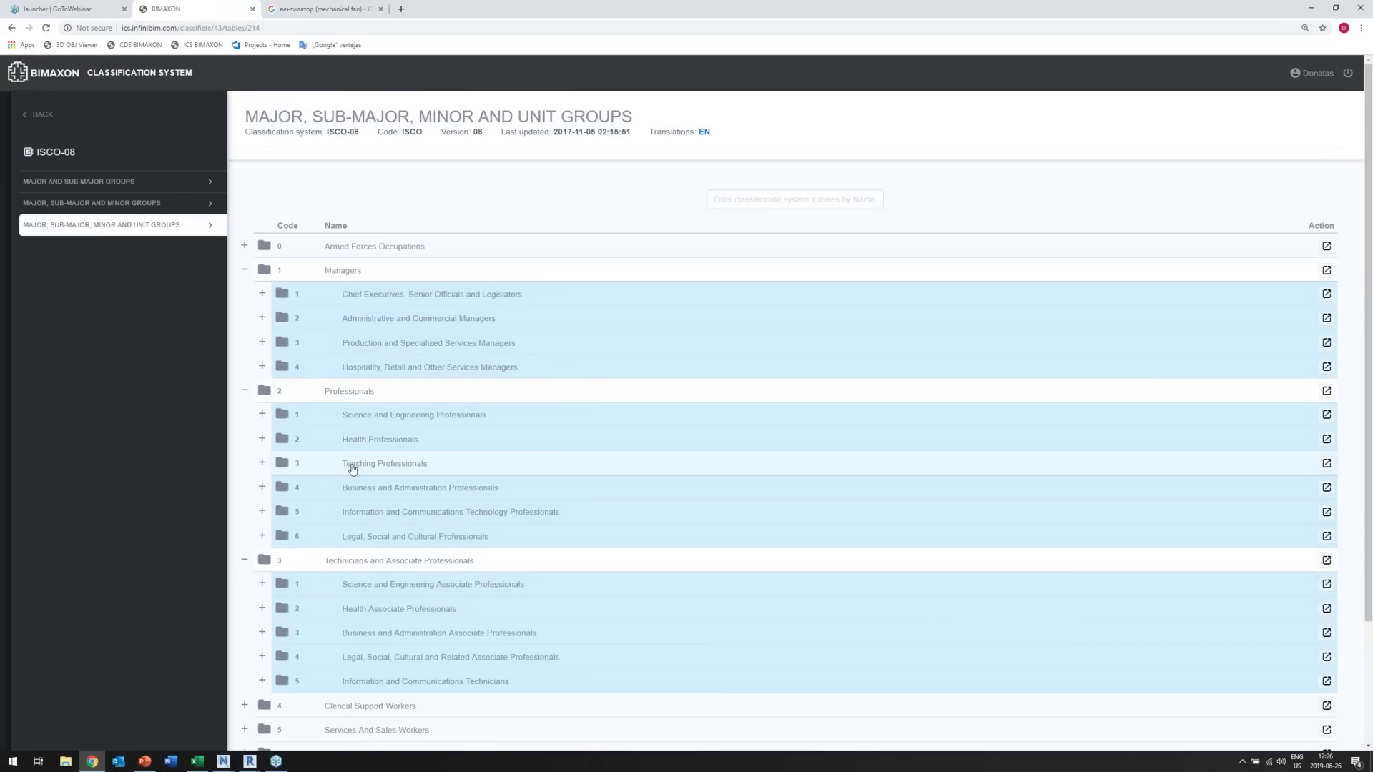
Open the CBS table of the Russian PSS classification and expand Подготовка территории строительства и содержание Объекта and its Временные сети group.
left_click(25, 114)
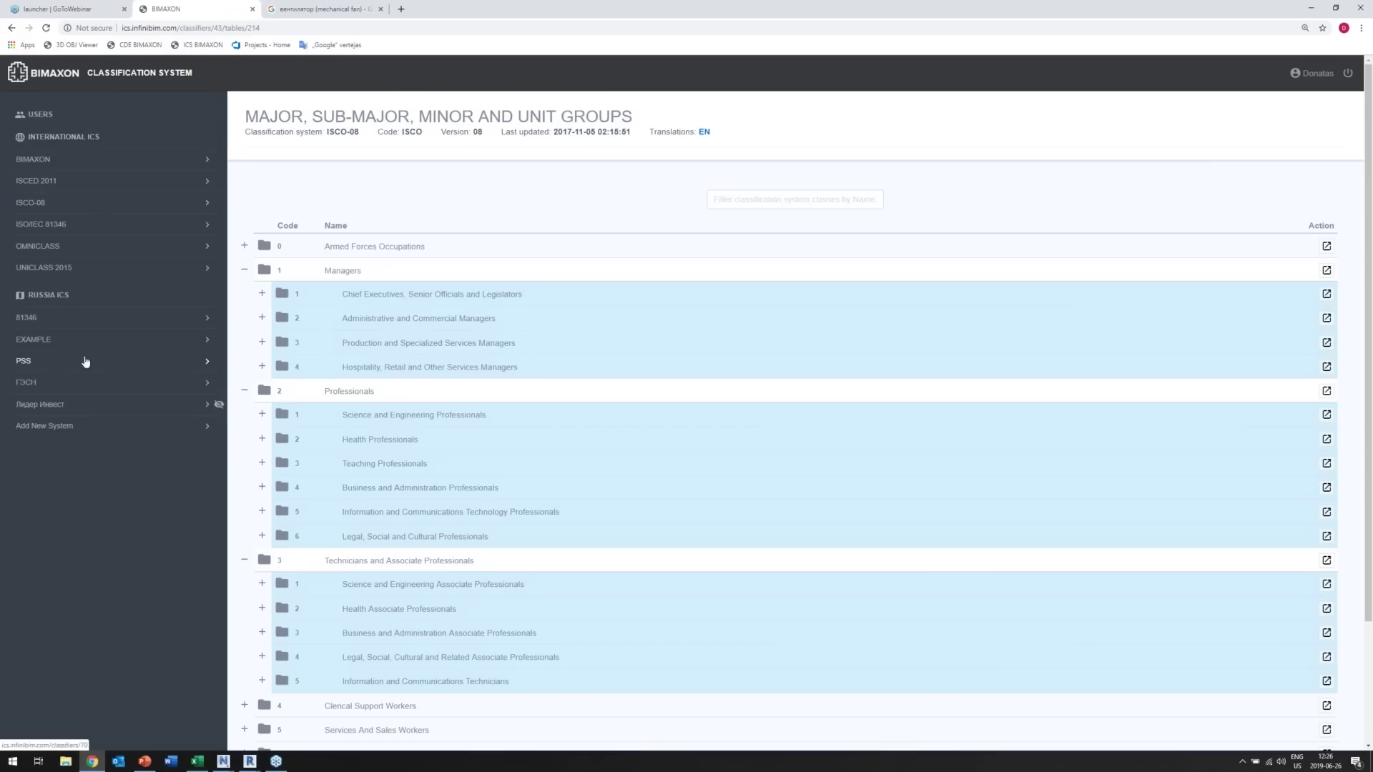
left_click(61, 365)
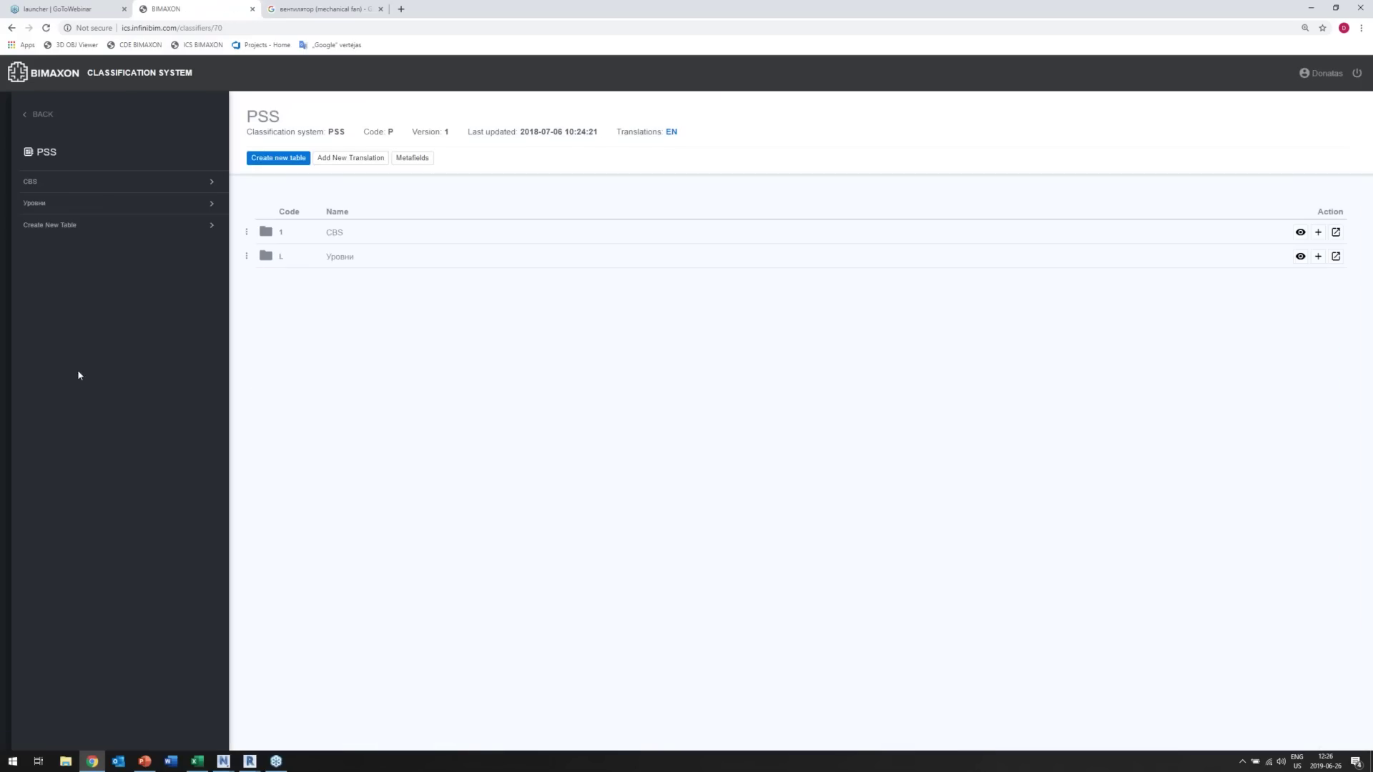
left_click(30, 183)
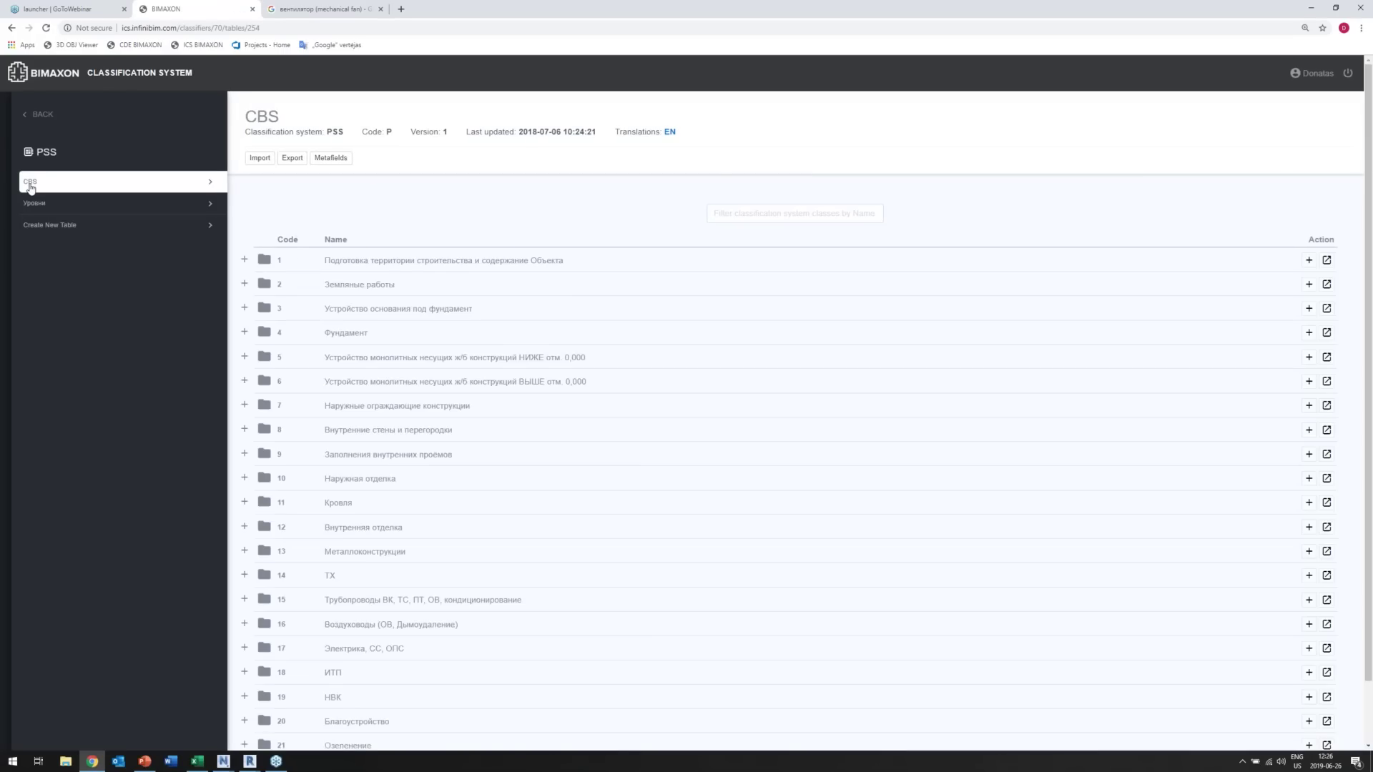
left_click(348, 266)
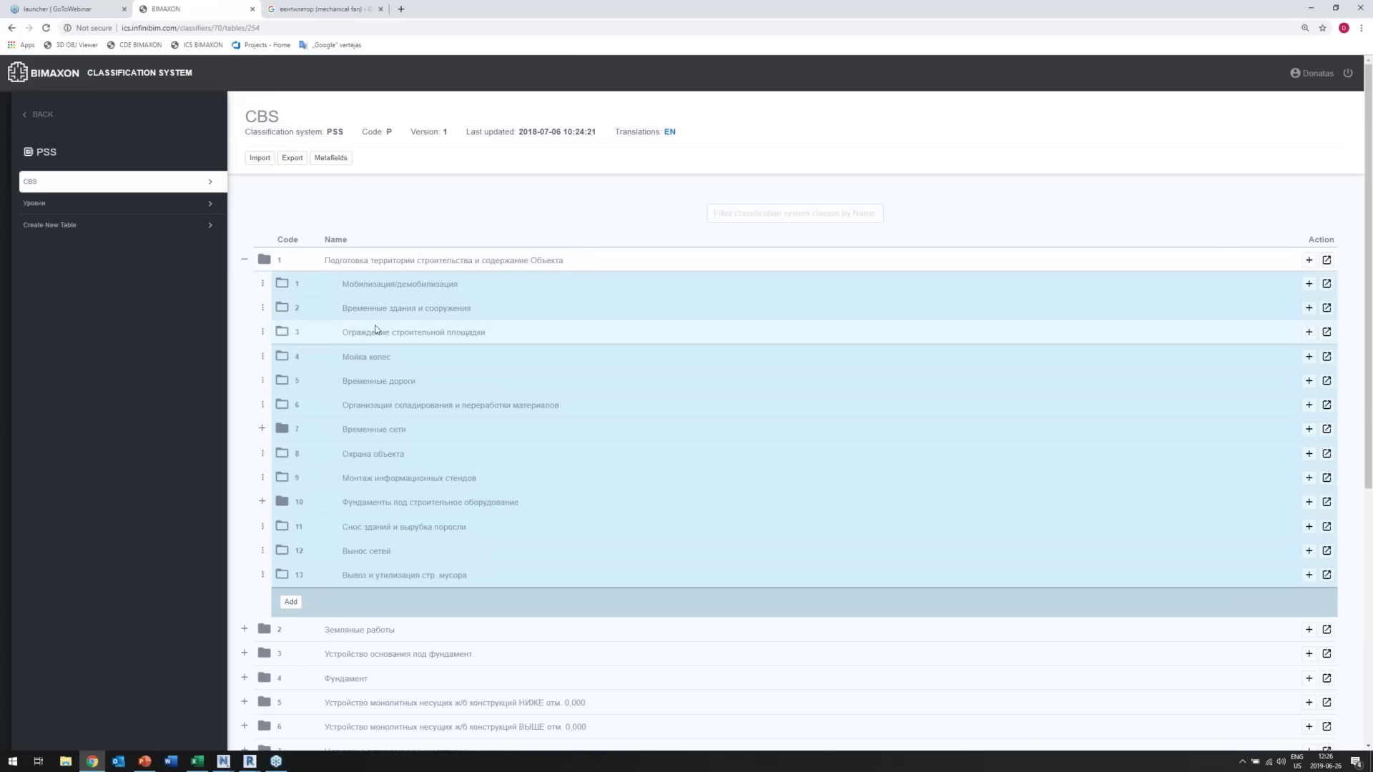
left_click(374, 431)
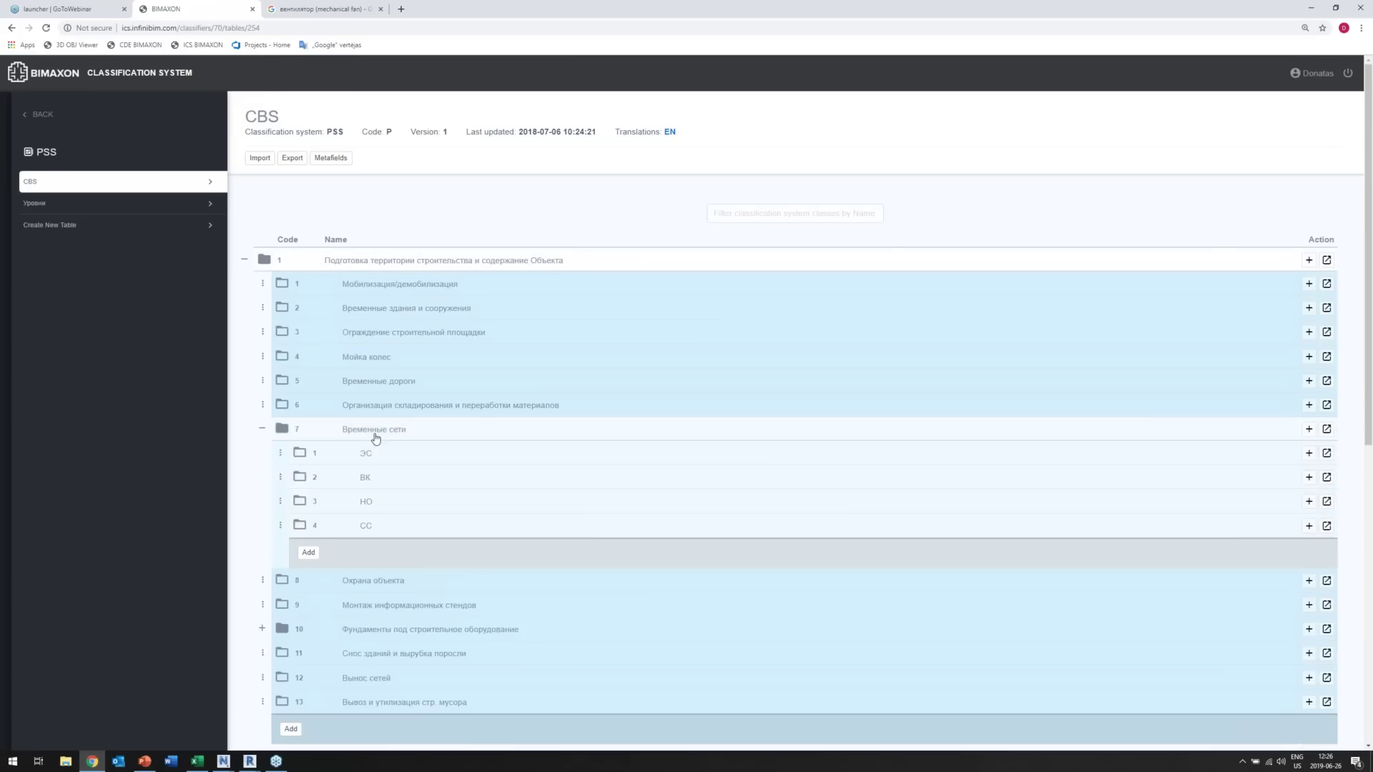
scroll(374, 432, "down", 1)
scroll(374, 433, "down", 1)
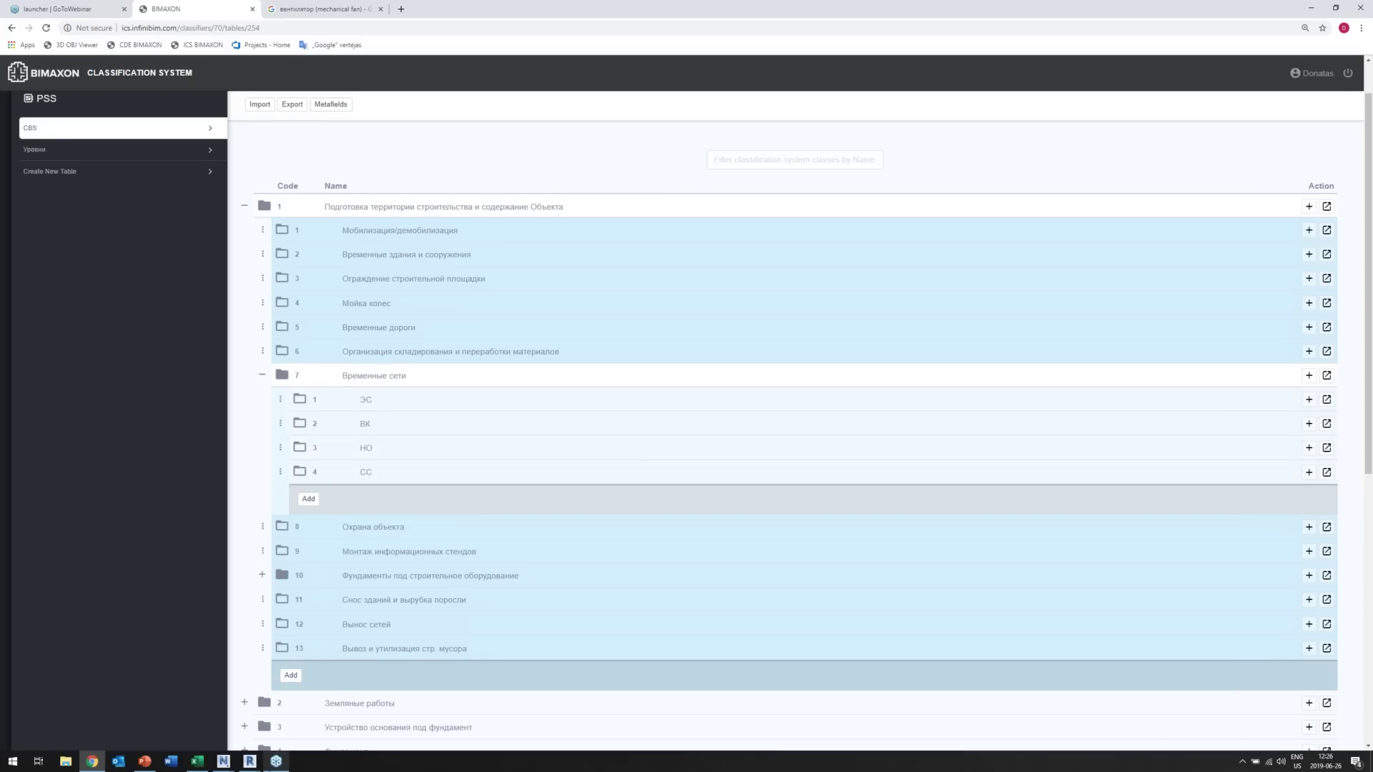
Switch to the BIM Tree Manager in Revit and examine the Ground system element table across to its Host Type column.
mouse_move(276, 760)
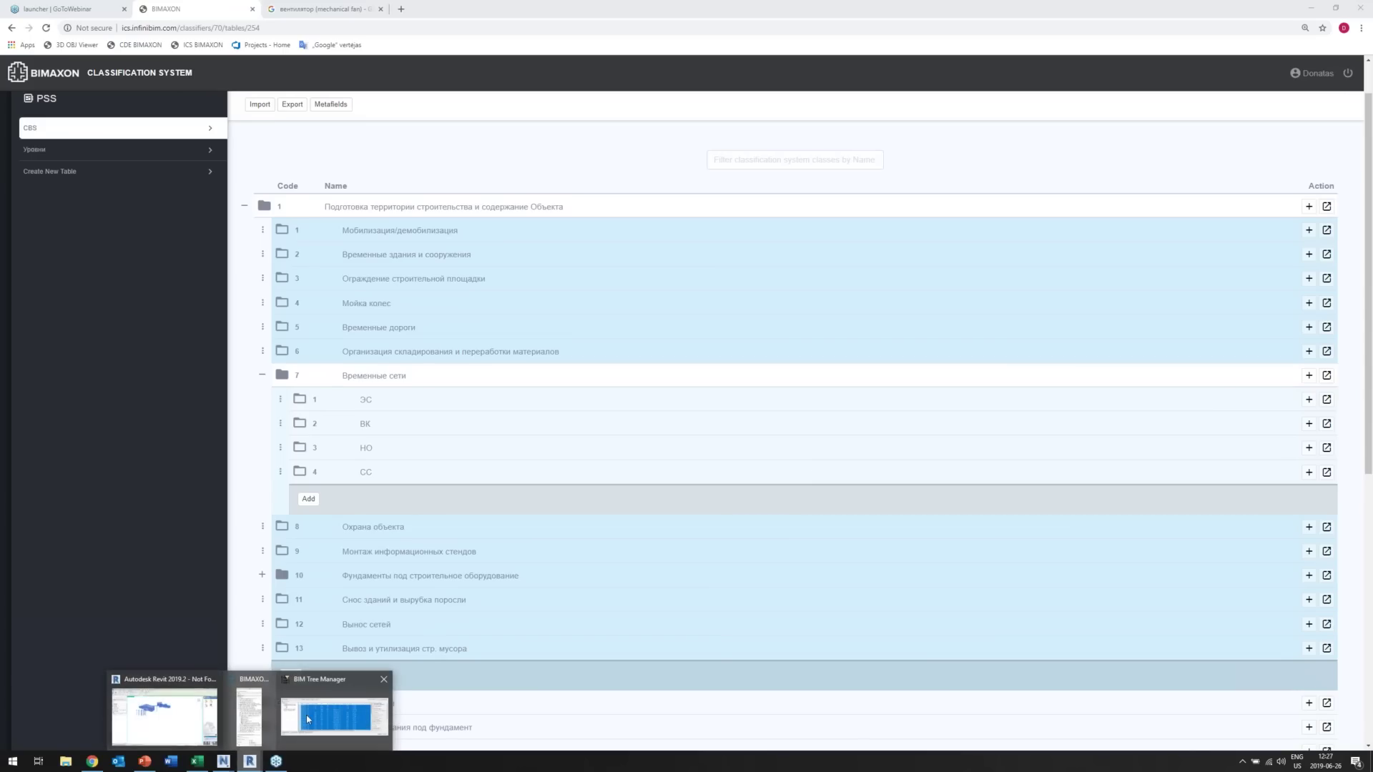
left_click(316, 720)
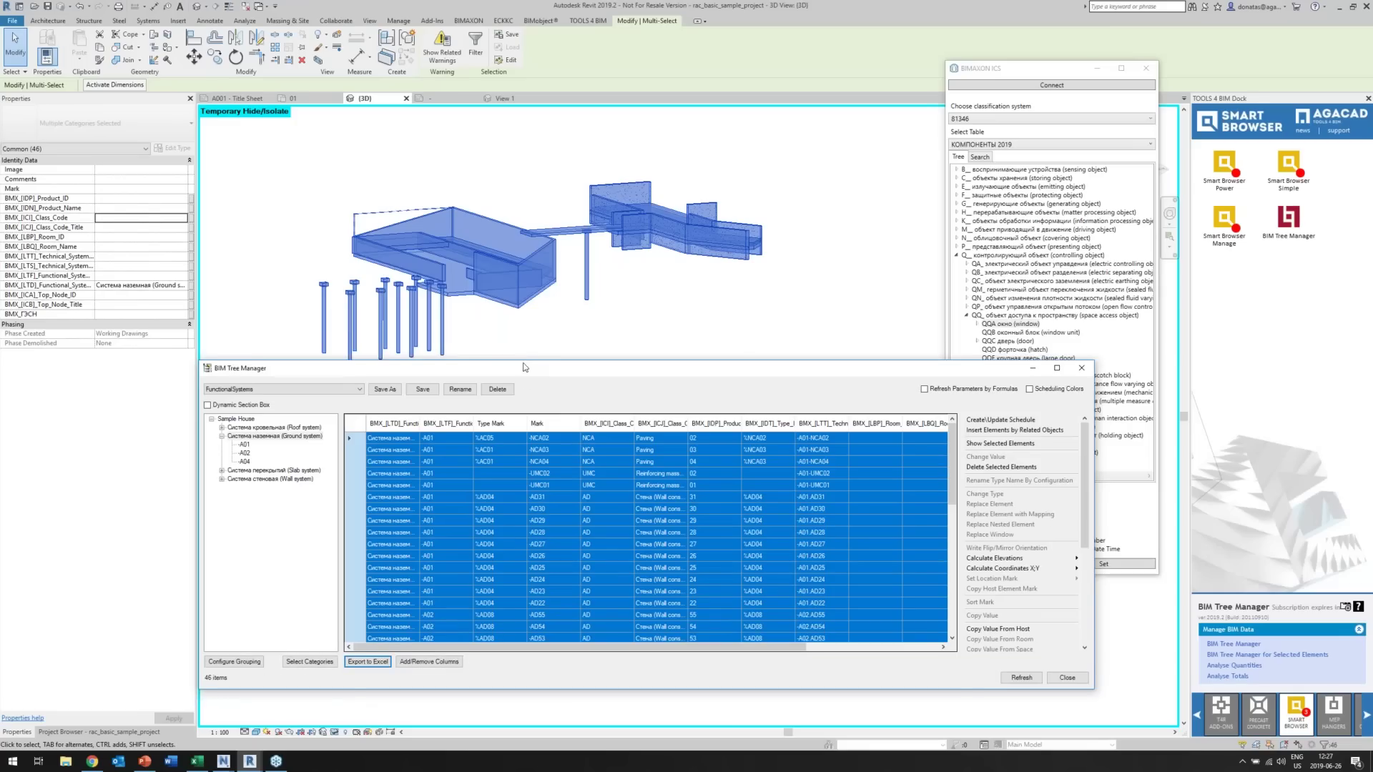
left_click_drag(525, 366, 530, 548)
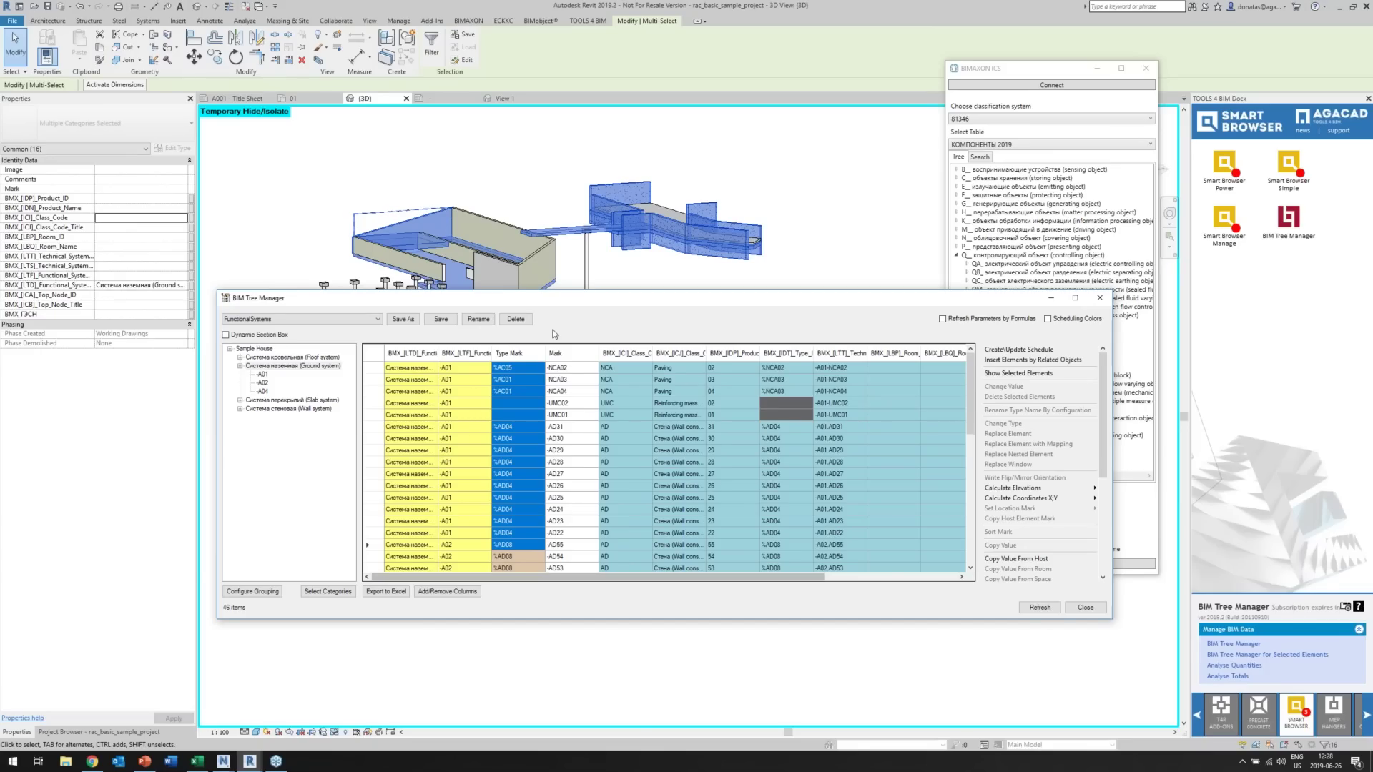
left_click_drag(572, 577, 580, 527)
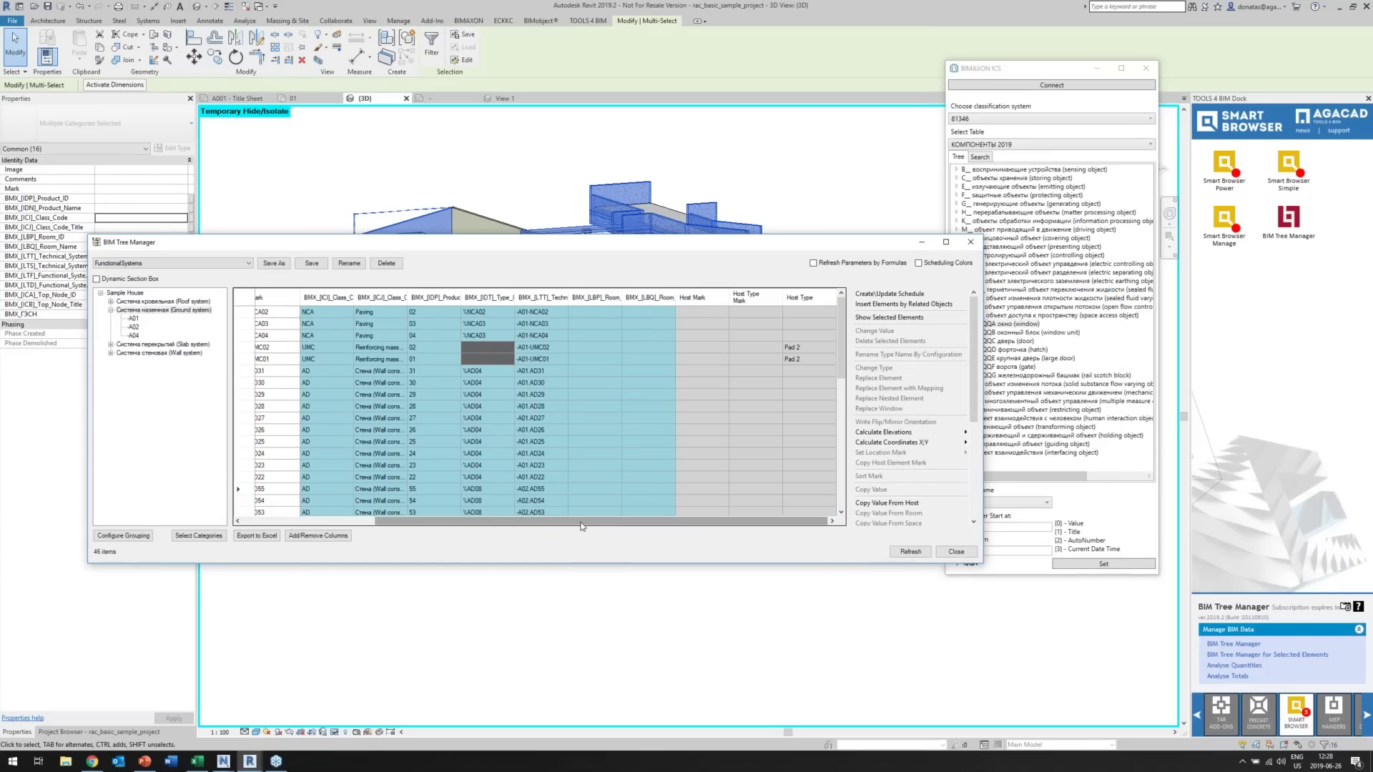
left_click_drag(580, 527, 449, 521)
left_click_drag(470, 259, 442, 288)
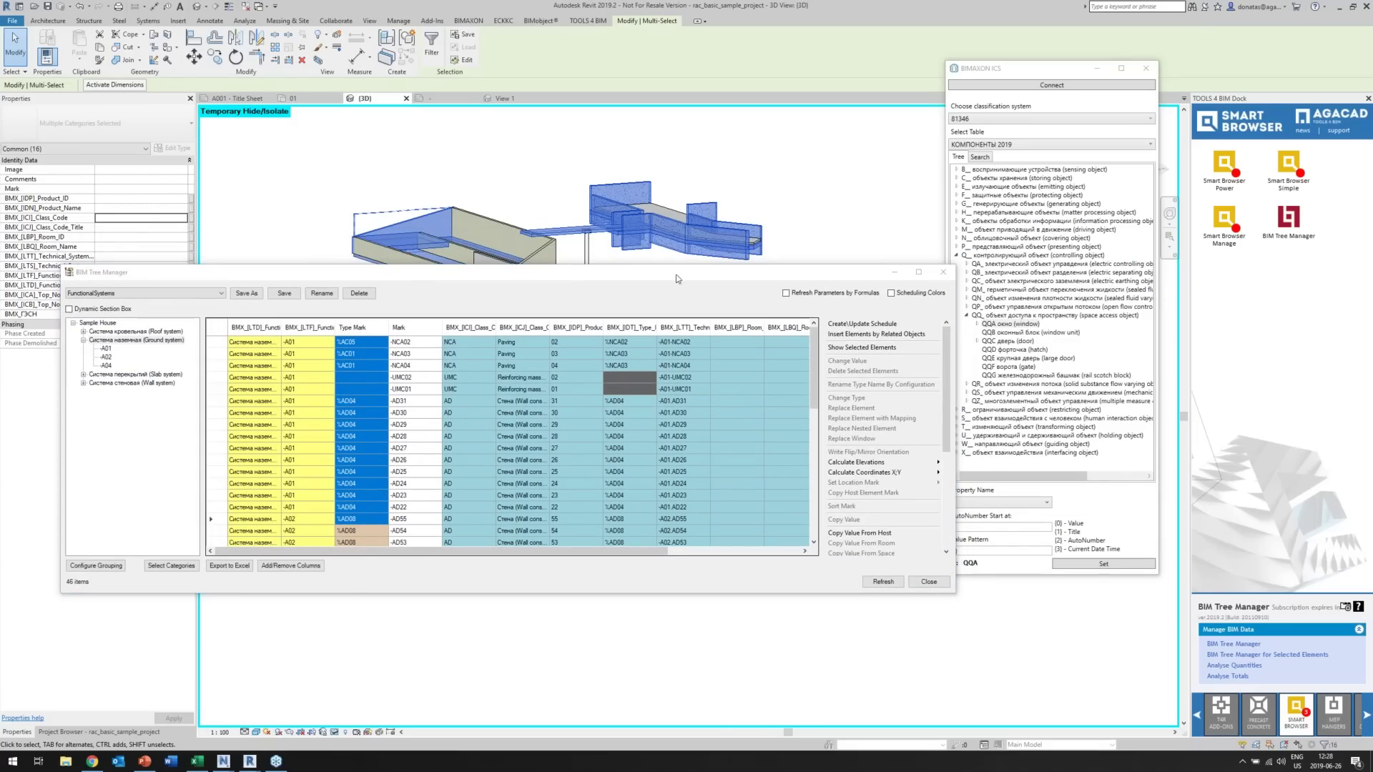
Reposition the BIM Tree Manager window and review the Ground system's element rows and class codes down to the last row.
left_click_drag(676, 273, 714, 253)
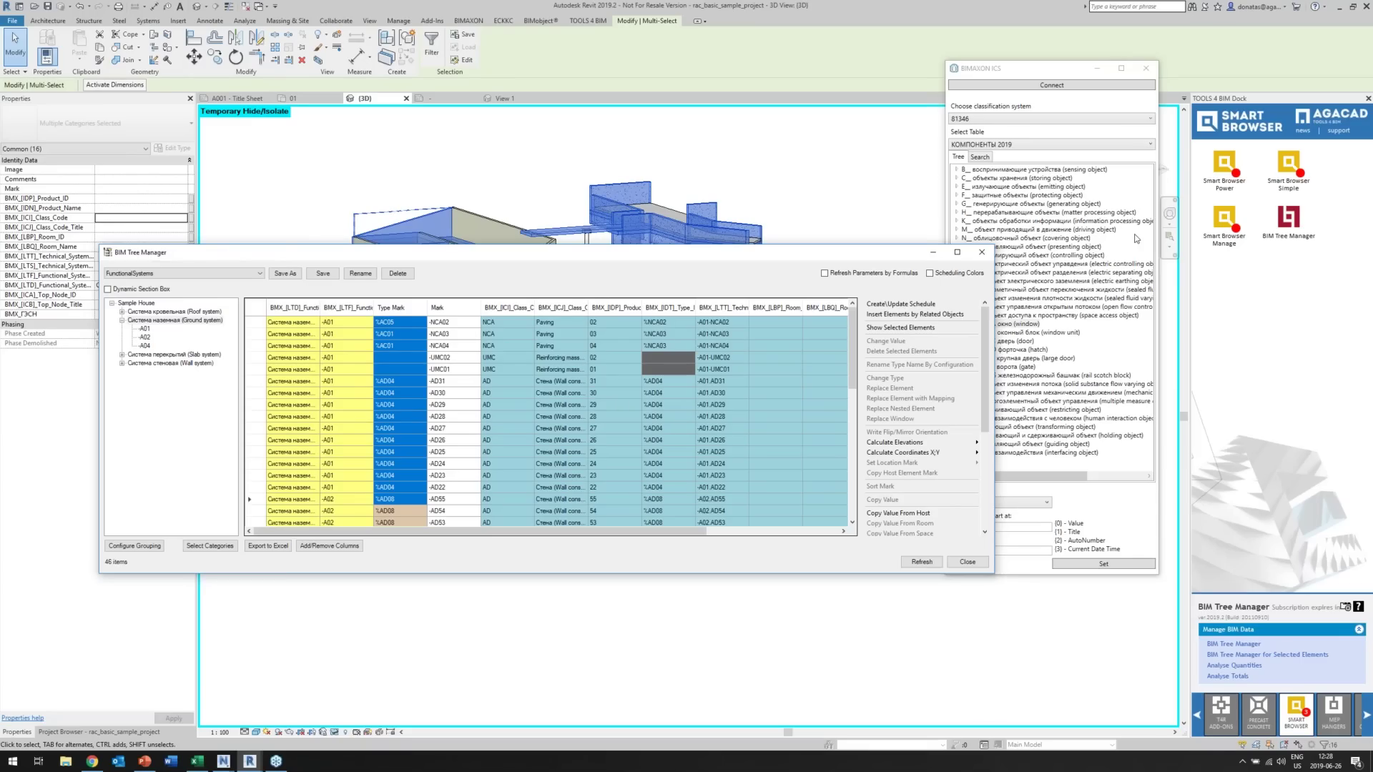
left_click(1093, 210)
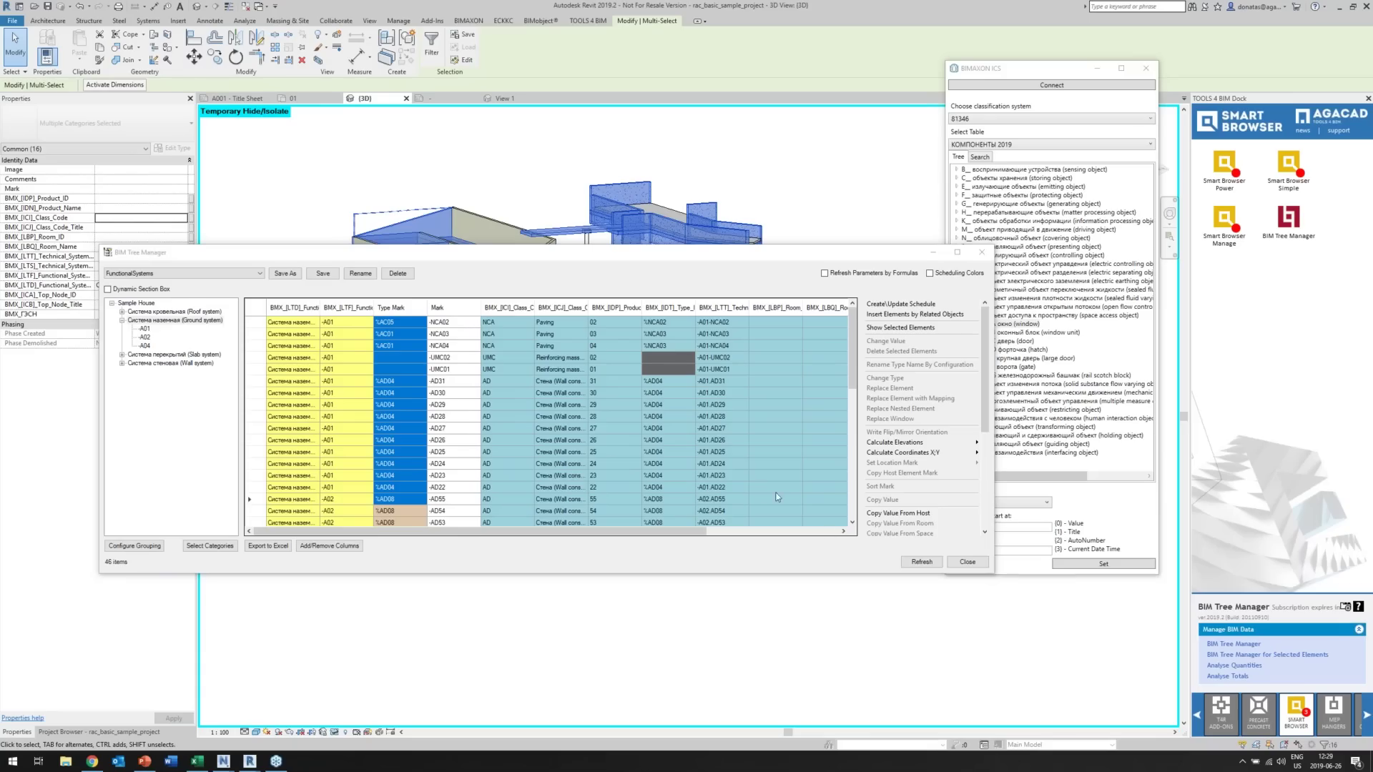
scroll(562, 415, "down", 9)
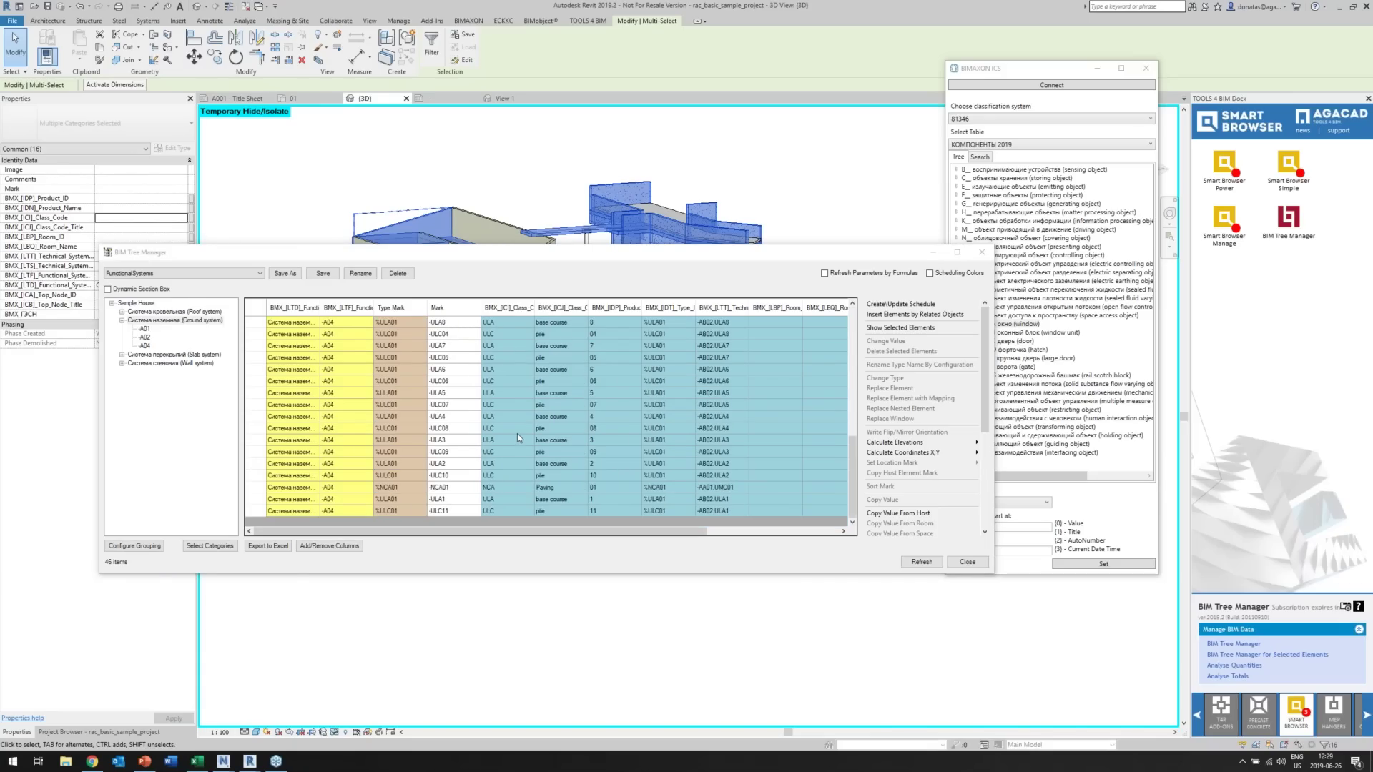
scroll(517, 433, "up", 9)
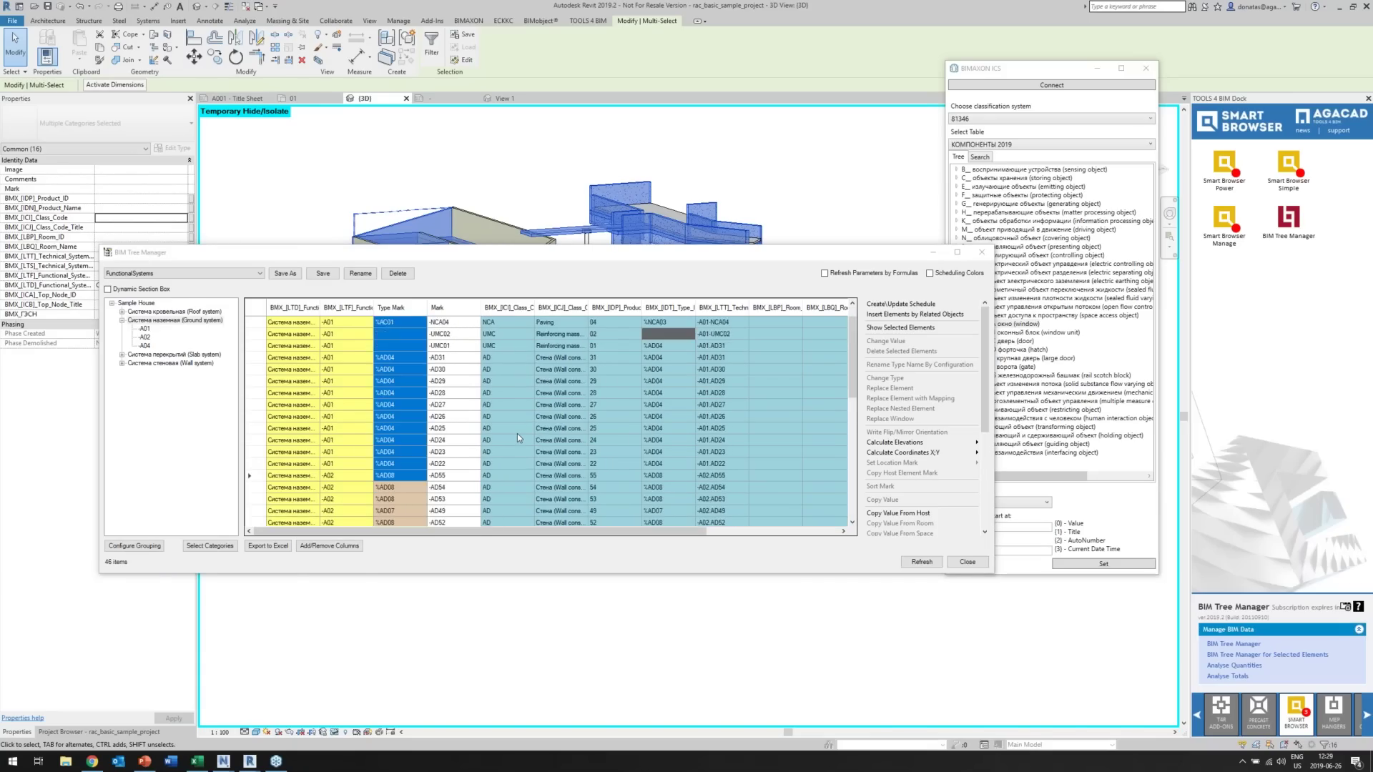